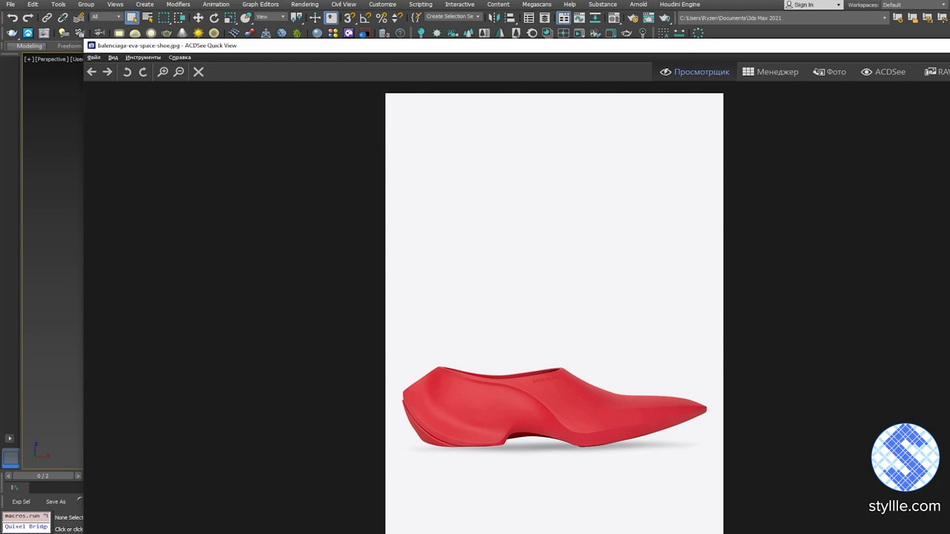
Switch to 3ds Max and draw a plane about 20 by 41.6 cm around the figure's foot in the Left view.
{"action": "key", "text": "alt+Tab"}
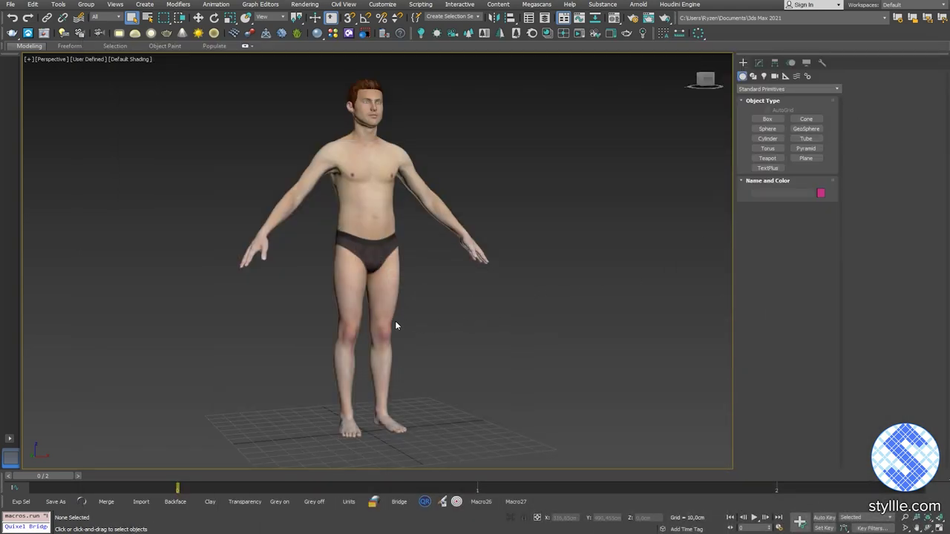
{"action": "mouse_move", "coordinate": [395, 326]}
{"action": "middle_mouse_down", "text": "alt"}
{"action": "mouse_move", "coordinate": [422, 318]}
{"action": "mouse_move", "coordinate": [496, 330]}
{"action": "mouse_move", "coordinate": [499, 321]}
{"action": "mouse_move", "coordinate": [424, 317]}
{"action": "mouse_move", "coordinate": [404, 341]}
{"action": "middle_mouse_up", "text": "alt"}
{"action": "scroll", "coordinate": [403, 342], "scroll_direction": "up", "scroll_amount": 3}
{"action": "key", "text": "alt+w"}
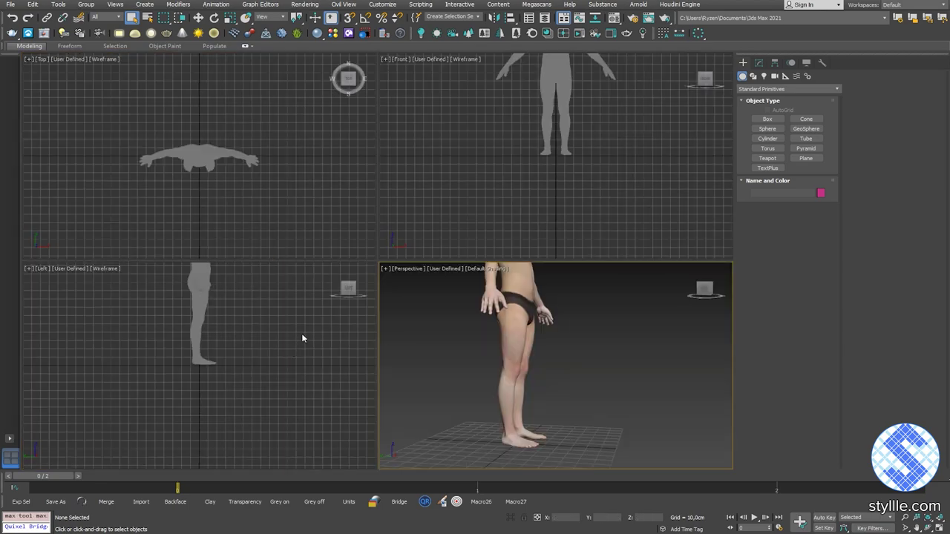
{"action": "left_click", "coordinate": [301, 338]}
{"action": "key", "text": "alt+w"}
{"action": "left_click", "coordinate": [814, 160]}
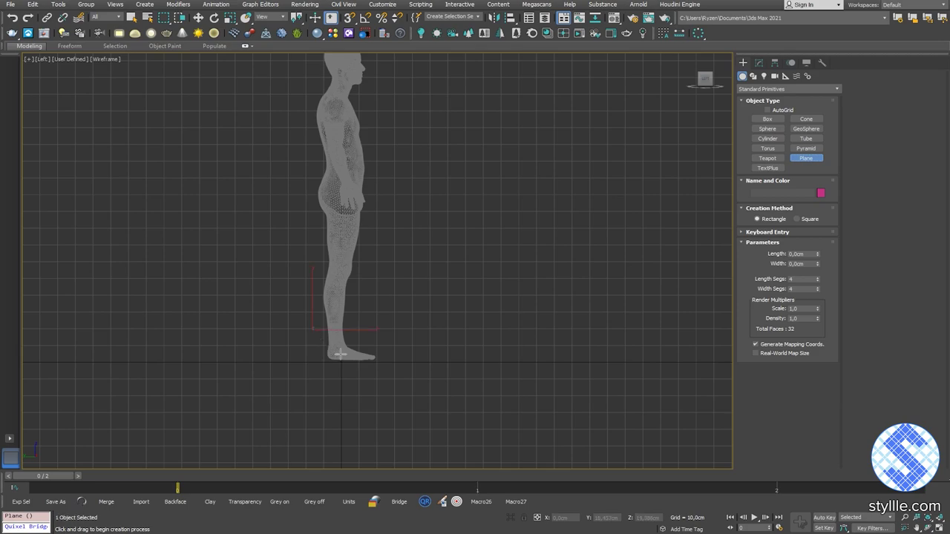
{"action": "left_click_drag", "start_coordinate": [312, 329], "coordinate": [388, 364]}
{"action": "right_click", "coordinate": [388, 364]}
Move the plane along X to the outer side of the figure's foot, at about X 16.87 cm.
{"action": "key", "text": "alt+w"}
{"action": "middle_click", "coordinate": [490, 386]}
{"action": "key", "text": "alt+w"}
{"action": "middle_click_drag", "start_coordinate": [490, 386], "coordinate": [463, 411], "text": "alt"}
{"action": "key", "text": "w"}
{"action": "left_click_drag", "start_coordinate": [353, 394], "coordinate": [403, 395]}
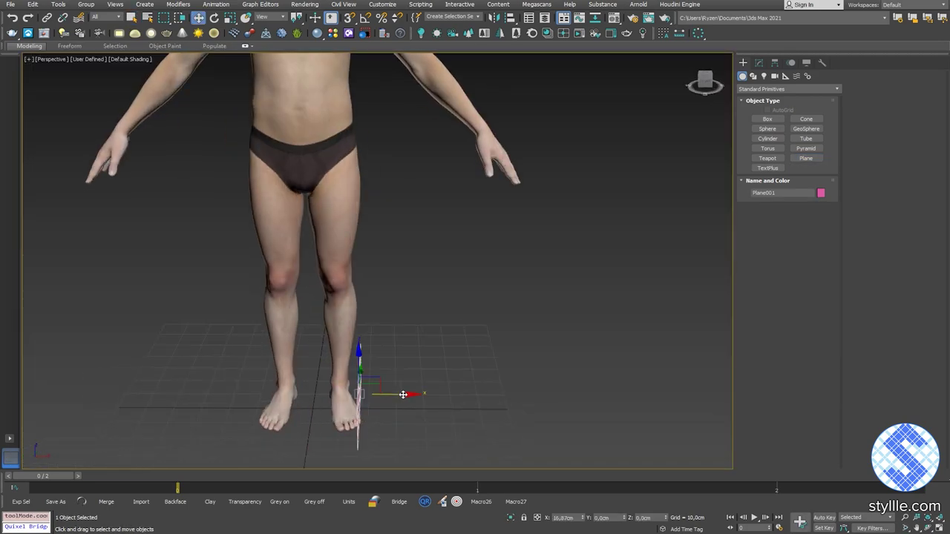
{"action": "scroll", "coordinate": [421, 421], "scroll_direction": "up", "scroll_amount": 5}
{"action": "middle_click_drag", "start_coordinate": [360, 415], "coordinate": [438, 364], "text": "alt"}
{"action": "scroll", "coordinate": [437, 363], "scroll_direction": "down", "scroll_amount": 2}
Reduce the plane to one length and one width segment and apply the red shoe reference image to it.
{"action": "left_click", "coordinate": [758, 63]}
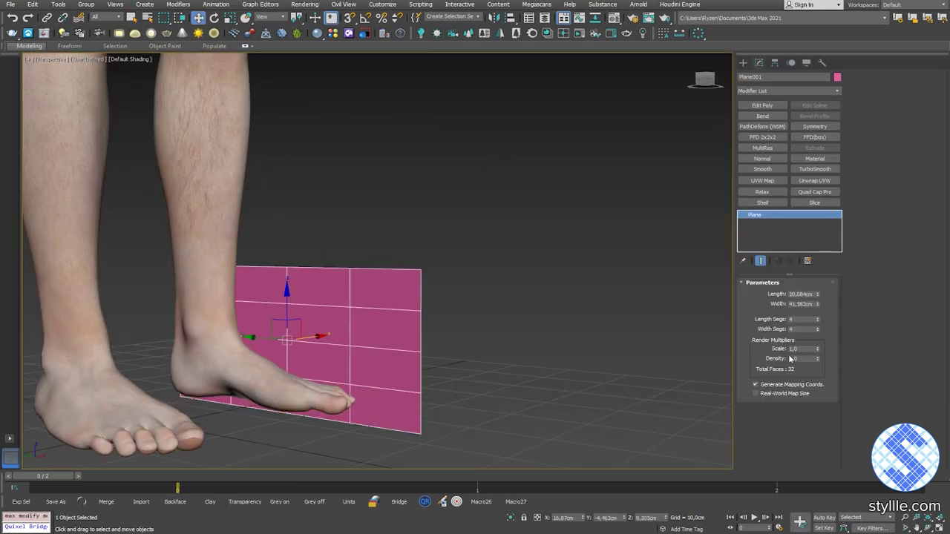
{"action": "right_click", "coordinate": [817, 329]}
{"action": "right_click", "coordinate": [817, 320]}
{"action": "middle_click_drag", "start_coordinate": [576, 329], "coordinate": [434, 338], "text": "alt"}
{"action": "left_click_drag", "start_coordinate": [436, 358], "coordinate": [465, 349]}
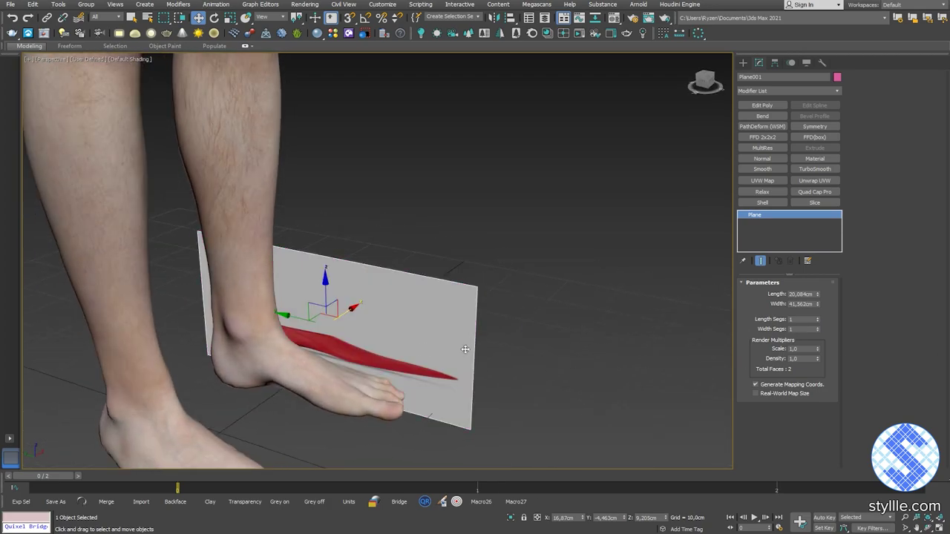
Isolate the plane, add a UVW Map modifier and bitmap-fit the mapping to balenciaga-eva-space-shoe.jpg.
{"action": "middle_click_drag", "start_coordinate": [443, 329], "coordinate": [422, 305]}
{"action": "key", "text": "alt+q"}
{"action": "scroll", "coordinate": [422, 305], "scroll_direction": "down", "scroll_amount": 4}
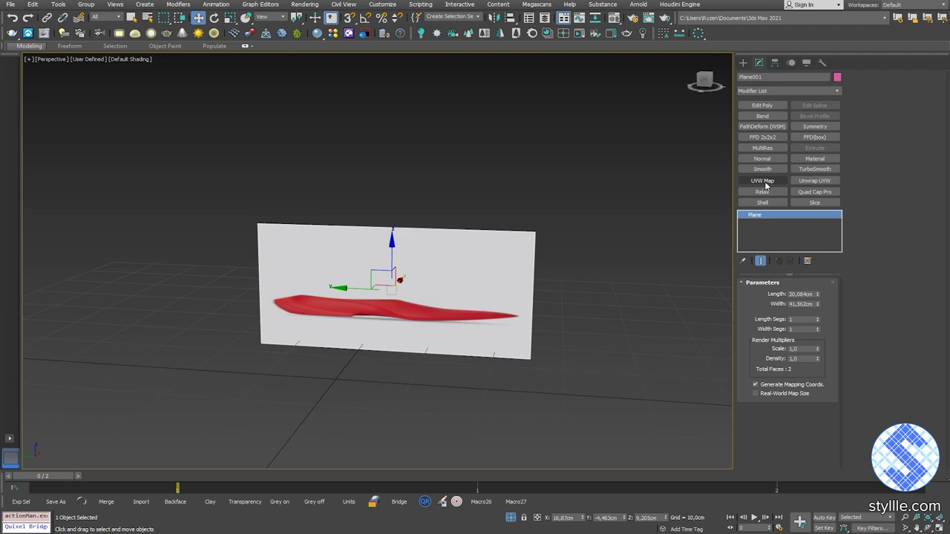
{"action": "left_click", "coordinate": [767, 184]}
{"action": "scroll", "coordinate": [791, 377], "scroll_direction": "down", "scroll_amount": 3}
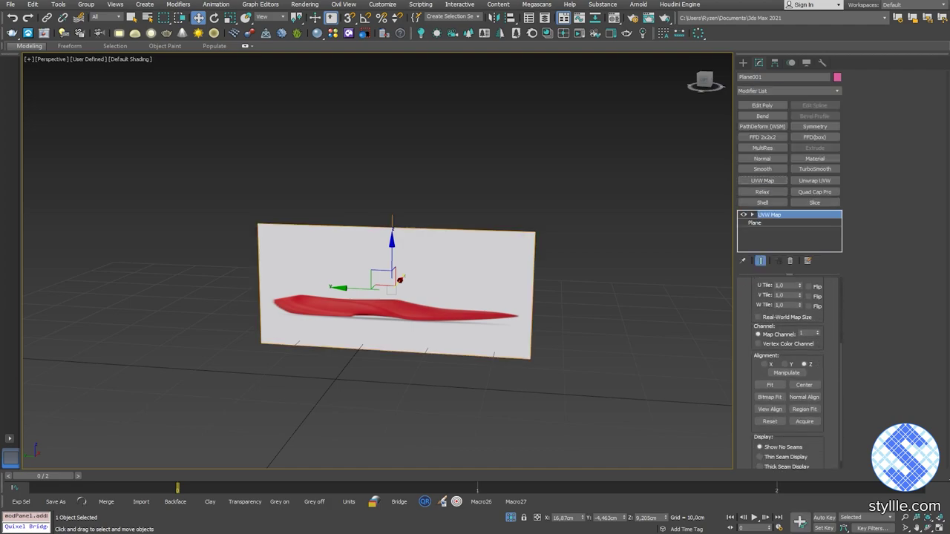
{"action": "left_click", "coordinate": [770, 397]}
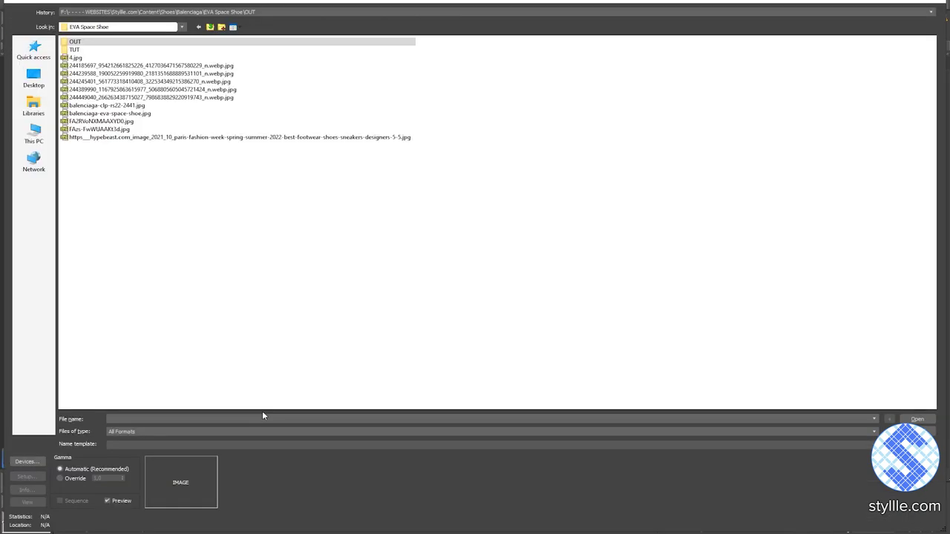
{"action": "left_click", "coordinate": [111, 113]}
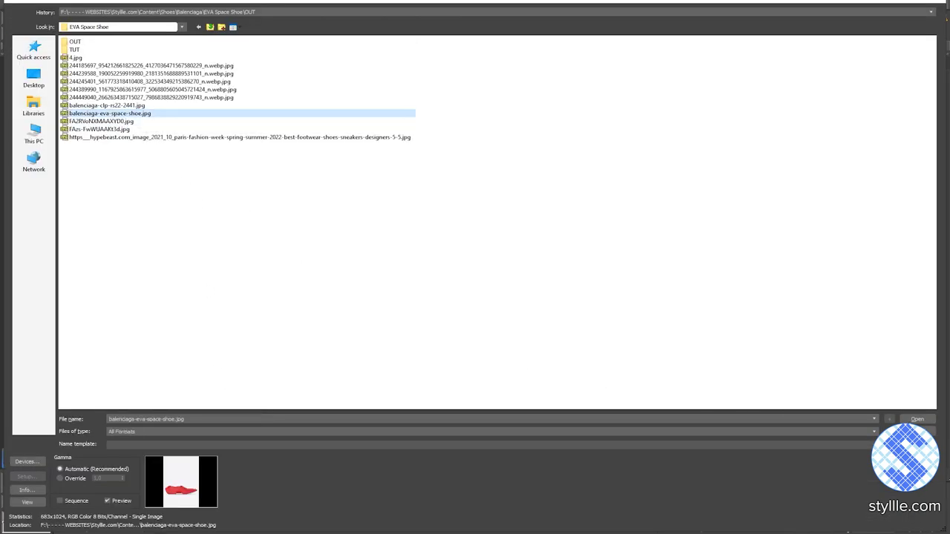
{"action": "left_click", "coordinate": [917, 419]}
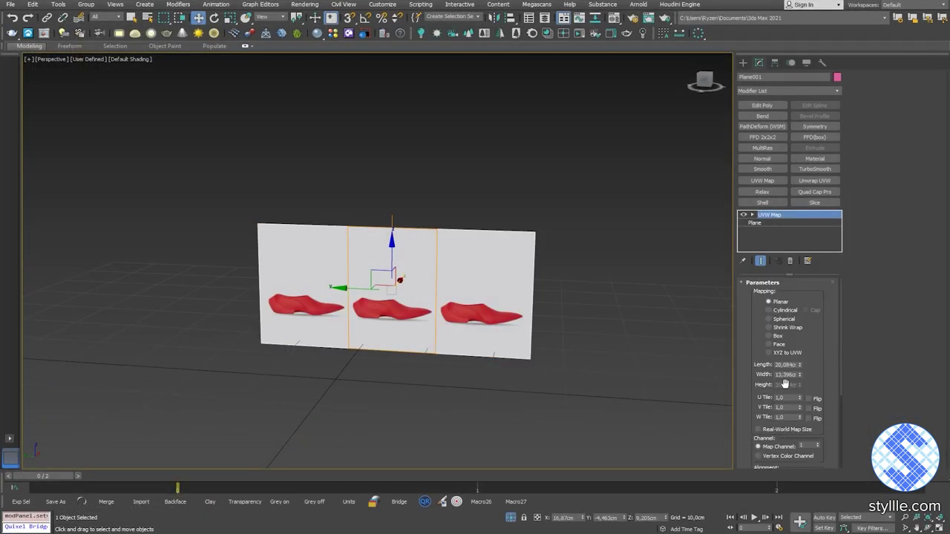
Set the plane's width to 13,396 cm to match the fitted mapping and remove the UVW Map modifier.
{"action": "left_click", "coordinate": [771, 223]}
{"action": "type", "text": "13,396cm"}
{"action": "key", "text": "Return"}
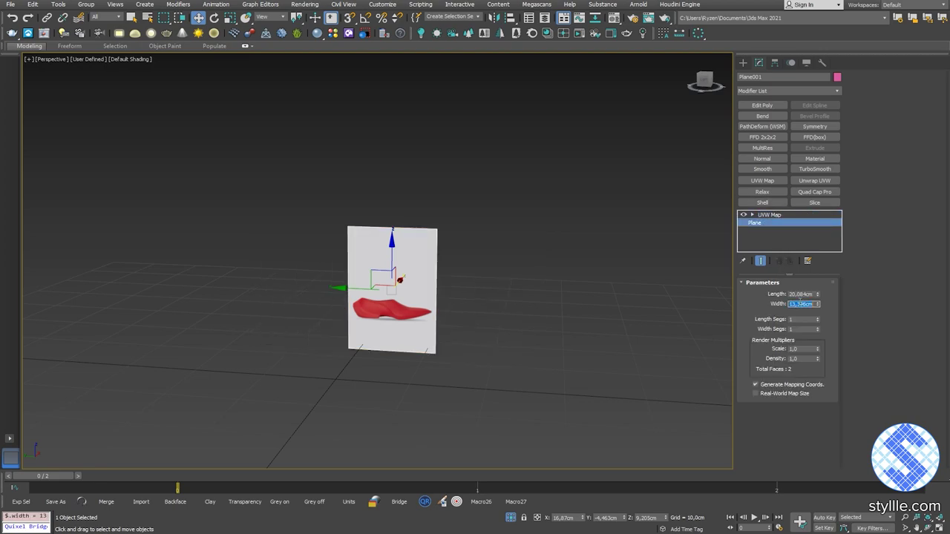
{"action": "left_click", "coordinate": [772, 215]}
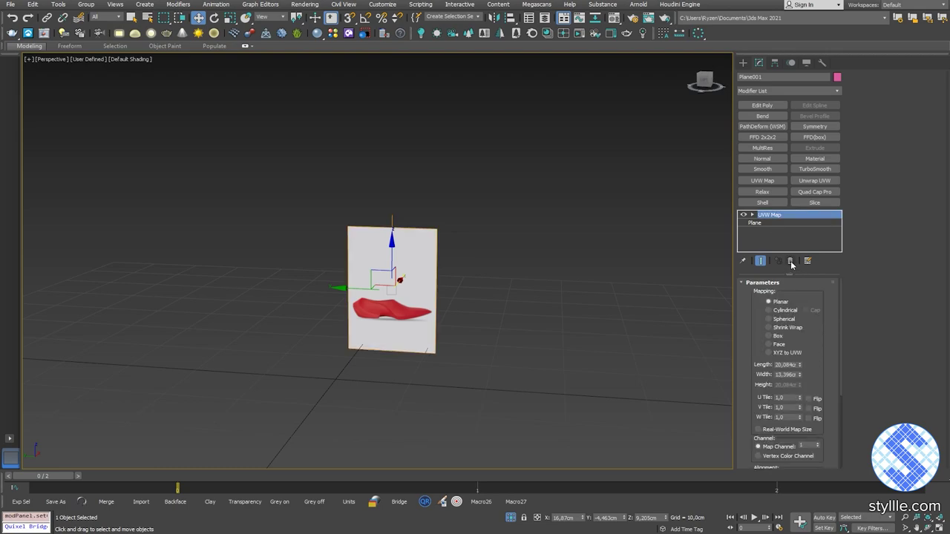
{"action": "left_click", "coordinate": [791, 261]}
{"action": "middle_click_drag", "start_coordinate": [472, 363], "coordinate": [497, 326], "text": "alt"}
{"action": "left_click", "coordinate": [502, 327]}
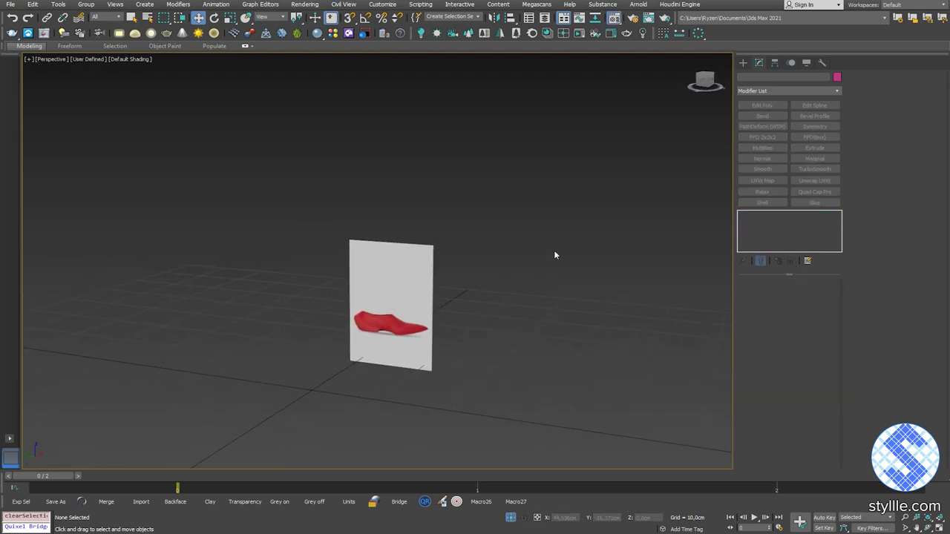
Set the opacity of the plane's Material #1 to 20 and close the Material Editor.
{"action": "left_click", "coordinate": [382, 311]}
{"action": "key", "text": "m"}
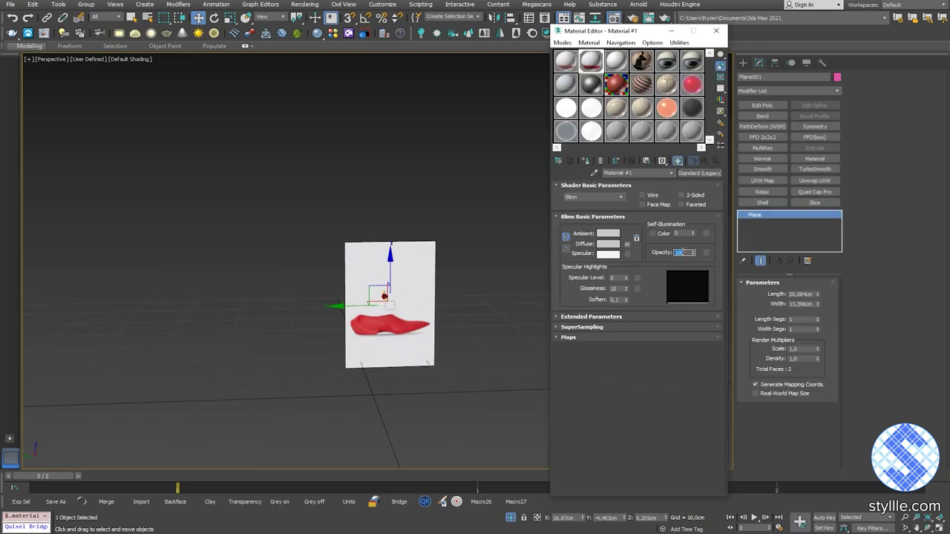
{"action": "type", "text": "20"}
{"action": "key", "text": "Return"}
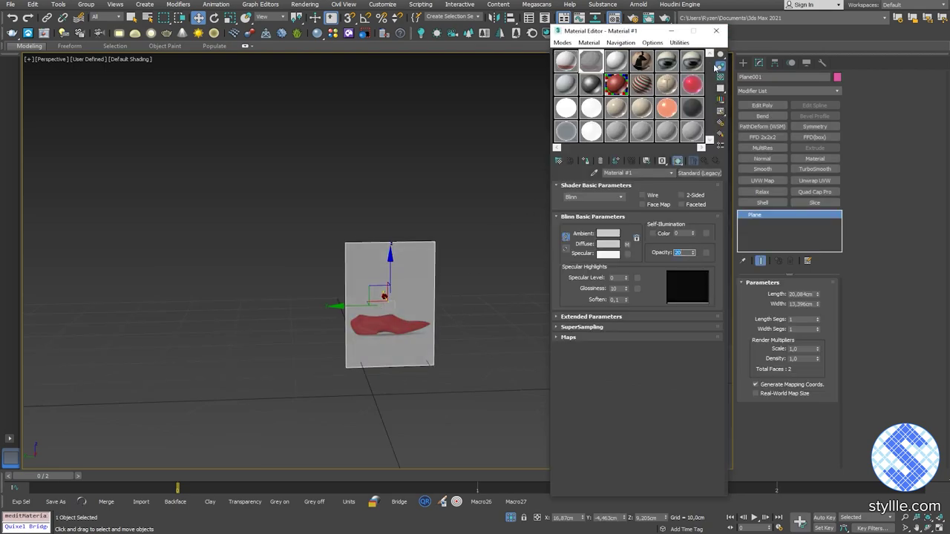
{"action": "scroll", "coordinate": [518, 265], "scroll_direction": "up", "scroll_amount": 3}
{"action": "left_click", "coordinate": [720, 35]}
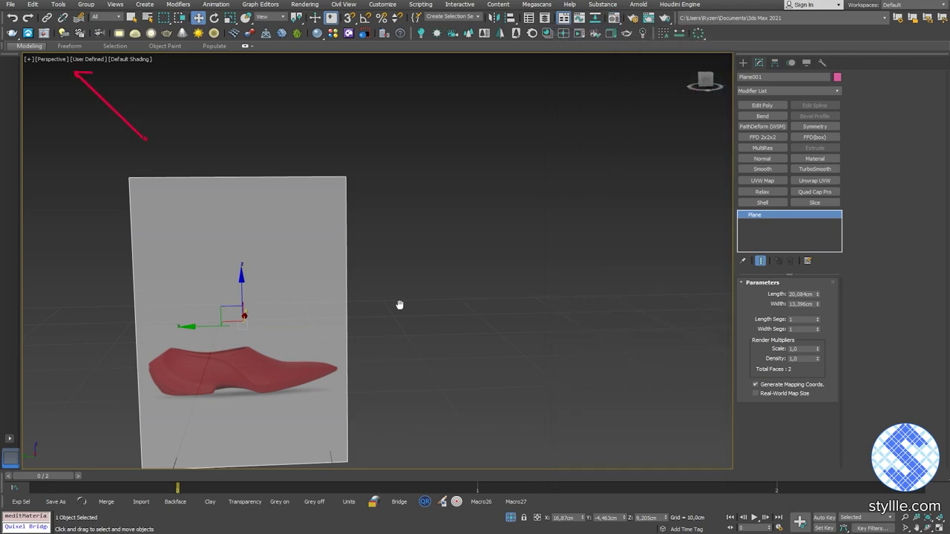
Convert the plane to Editable Poly and connect its two side edges with one edge just above the shoe.
{"action": "middle_click_drag", "start_coordinate": [399, 304], "coordinate": [479, 260]}
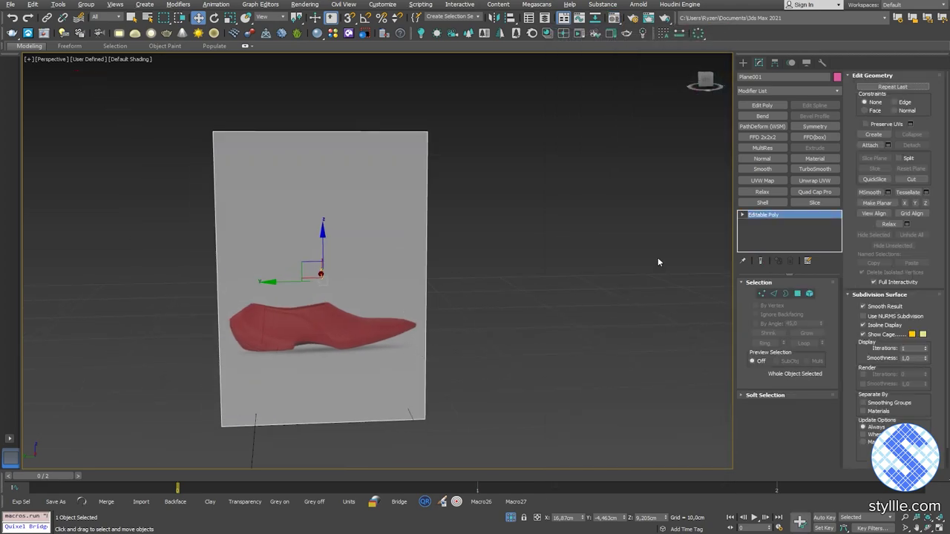
{"action": "key", "text": "2"}
{"action": "left_click_drag", "start_coordinate": [499, 246], "coordinate": [189, 262]}
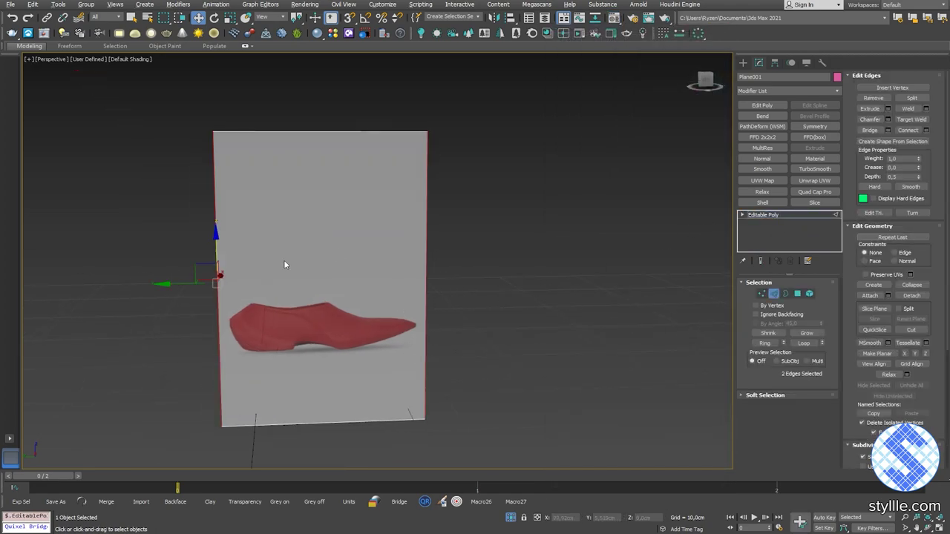
{"action": "right_click", "coordinate": [342, 252]}
{"action": "left_click", "coordinate": [325, 284]}
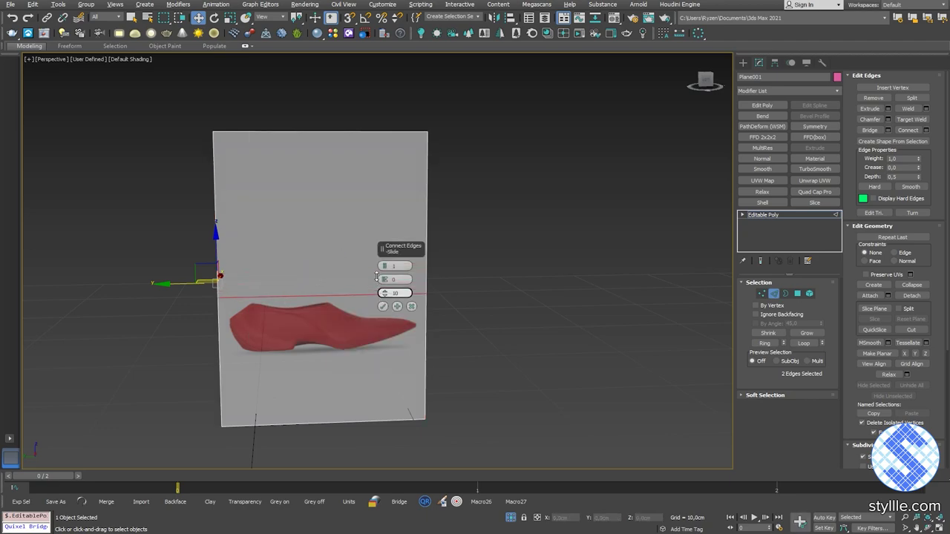
{"action": "left_click", "coordinate": [382, 307]}
Connect the lower side edges with one horizontal edge just below the shoe's sole.
{"action": "left_click_drag", "start_coordinate": [192, 362], "coordinate": [498, 374]}
{"action": "right_click", "coordinate": [497, 371]}
{"action": "left_click", "coordinate": [410, 405]}
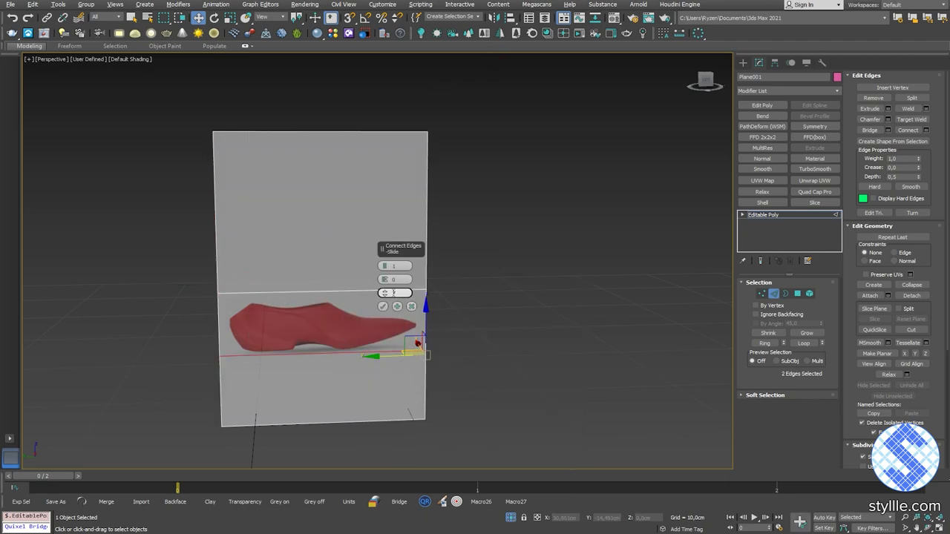
{"action": "left_click", "coordinate": [382, 305]}
Delete the polygons above and below the shoe, leaving only the strip that shows it.
{"action": "key", "text": "4"}
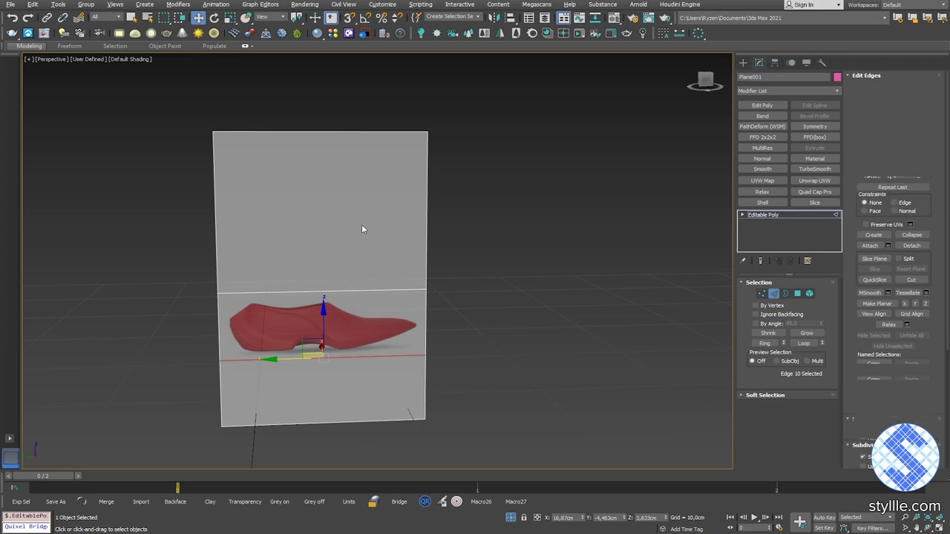
{"action": "left_click", "coordinate": [362, 224]}
{"action": "left_click", "coordinate": [344, 395], "text": "ctrl"}
{"action": "key", "text": "Delete"}
{"action": "key", "text": "4"}
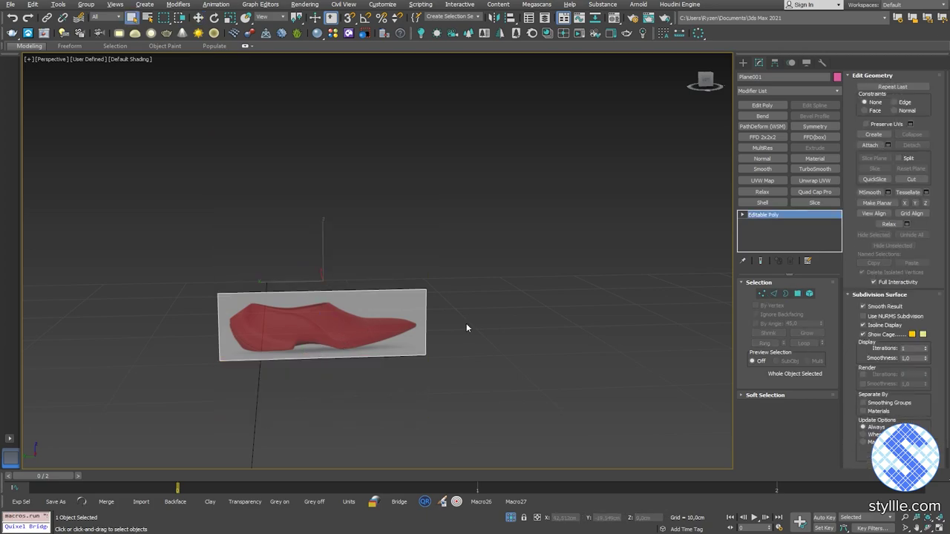
Turn off Show Frozen in Gray in the reference plane's object properties.
{"action": "middle_click_drag", "start_coordinate": [466, 324], "coordinate": [469, 316]}
{"action": "key", "text": "q"}
{"action": "key", "text": "alt+w"}
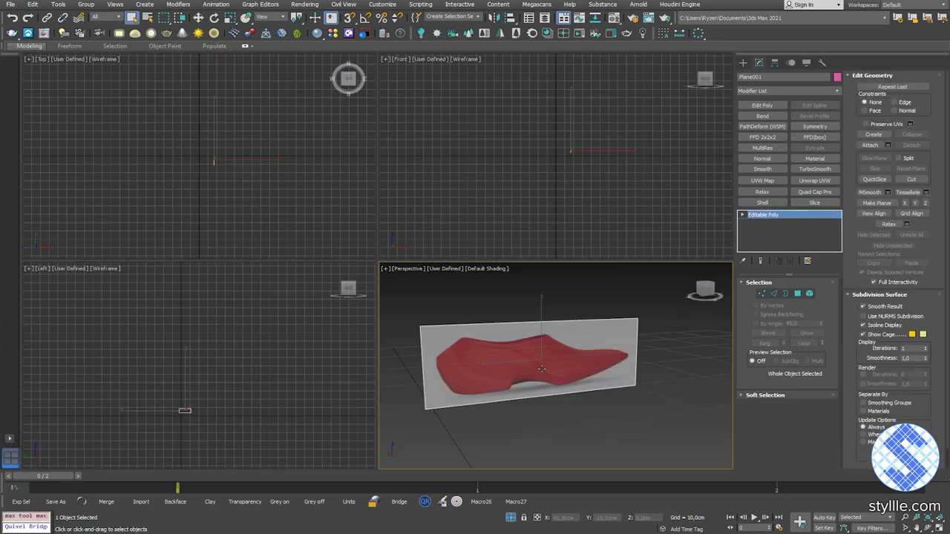
{"action": "key", "text": "alt+w"}
{"action": "right_click", "coordinate": [418, 282]}
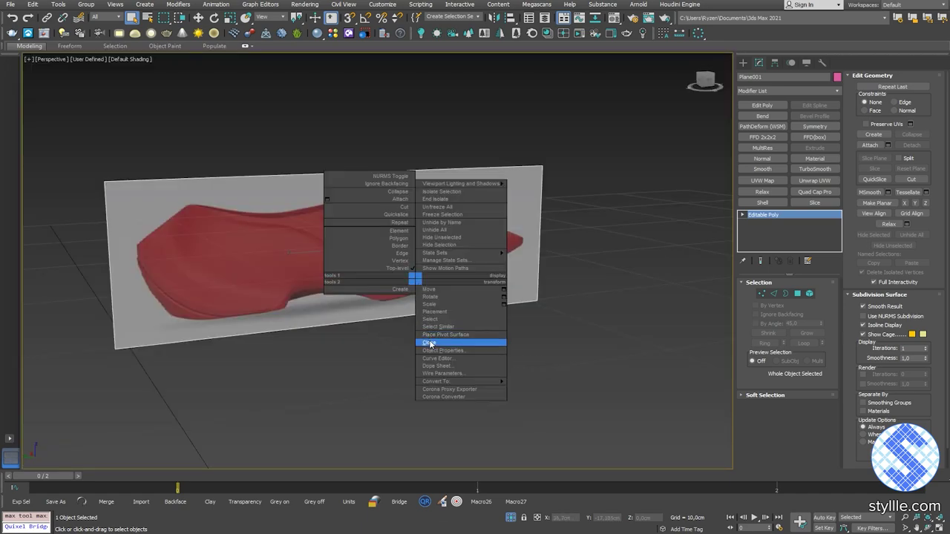
{"action": "left_click", "coordinate": [439, 349]}
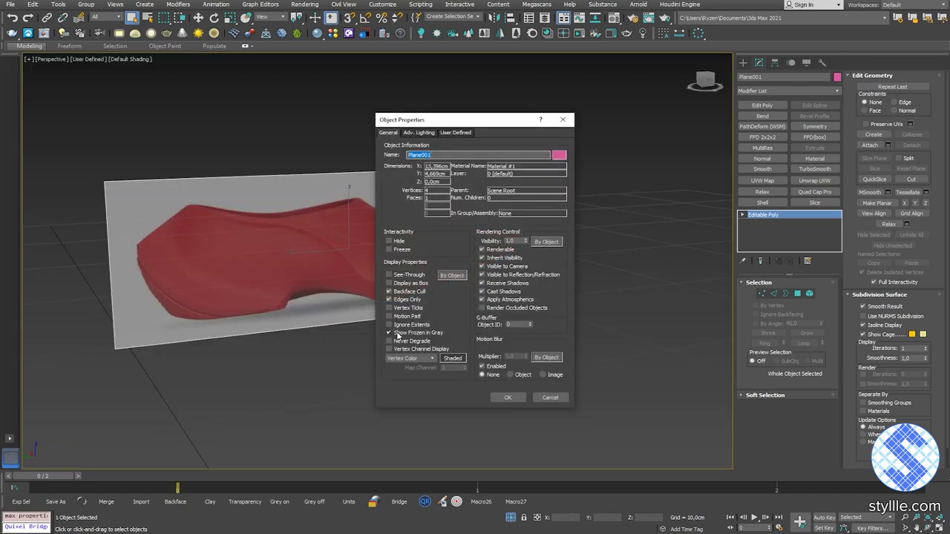
{"action": "left_click", "coordinate": [510, 398]}
Create a layer named Ref holding the plane and rename the plane to Ref Plane.
{"action": "middle_click_drag", "start_coordinate": [515, 364], "coordinate": [515, 365]}
{"action": "key", "text": "l"}
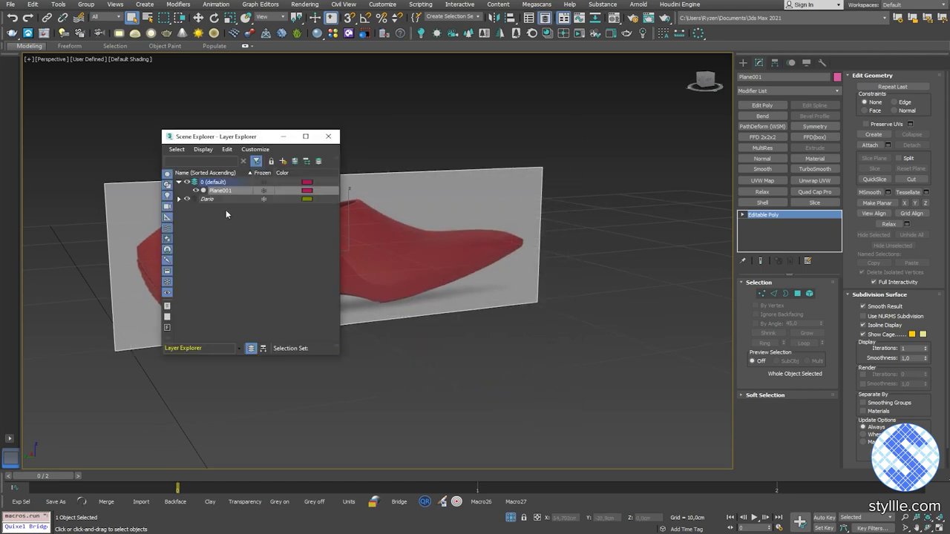
{"action": "left_click", "coordinate": [284, 162]}
{"action": "type", "text": "Ref"}
{"action": "key", "text": "Return"}
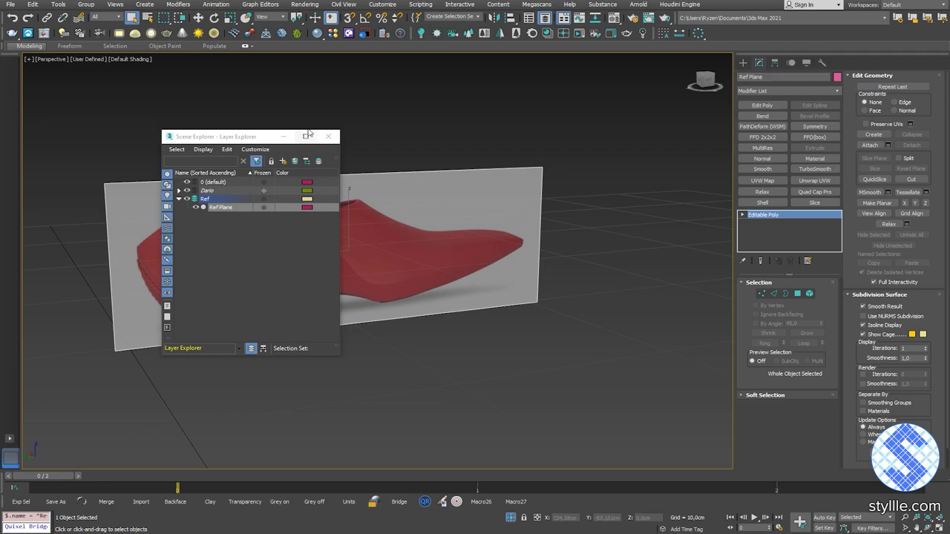
{"action": "left_click", "coordinate": [329, 136]}
End the isolation, shade the Left view and scale the reference plane up to match the foot's size.
{"action": "key", "text": "alt+w"}
{"action": "middle_click", "coordinate": [261, 382]}
{"action": "key", "text": "alt+w"}
{"action": "middle_click_drag", "start_coordinate": [261, 382], "coordinate": [271, 373]}
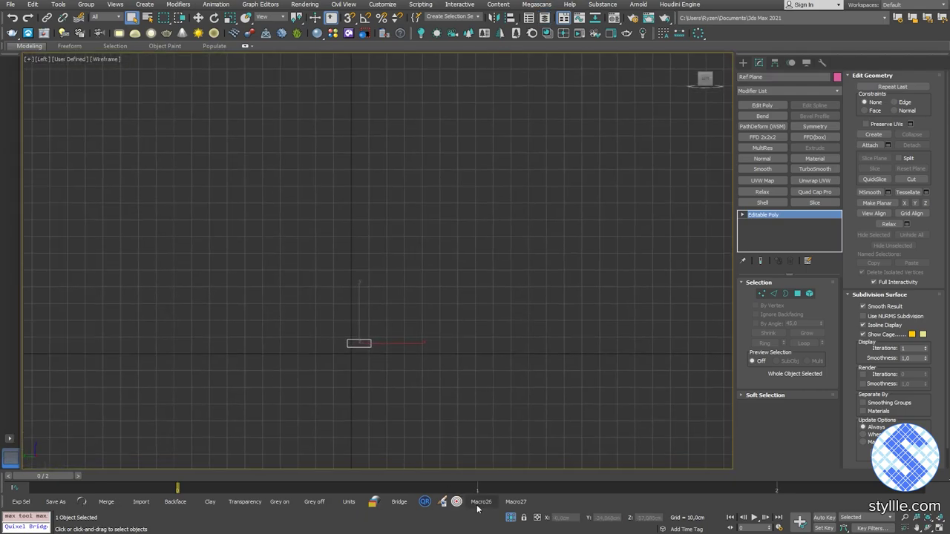
{"action": "left_click", "coordinate": [511, 518]}
{"action": "scroll", "coordinate": [416, 356], "scroll_direction": "up", "scroll_amount": 8}
{"action": "middle_click_drag", "start_coordinate": [520, 397], "coordinate": [440, 331]}
{"action": "key", "text": "F3"}
{"action": "key", "text": "r"}
{"action": "left_click_drag", "start_coordinate": [401, 303], "coordinate": [454, 249]}
Rotate and move the reference plane so the shoe lies level with its sole on the ground line.
{"action": "key", "text": "e"}
{"action": "left_click_drag", "start_coordinate": [407, 274], "coordinate": [407, 274]}
{"action": "key", "text": "w"}
{"action": "left_click_drag", "start_coordinate": [383, 283], "coordinate": [394, 312]}
{"action": "key", "text": "r"}
{"action": "key", "text": "w"}
{"action": "key", "text": "r"}
{"action": "key", "text": "w"}
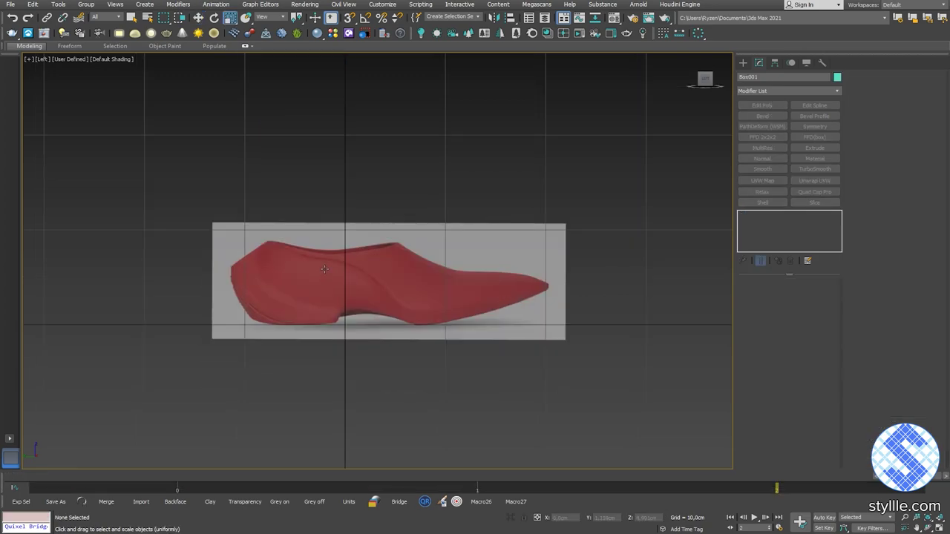
Trace the shoe's side seam with a smooth spline line from the heel collar down over the arch towards the toe.
{"action": "scroll", "coordinate": [324, 270], "scroll_direction": "up", "scroll_amount": 5}
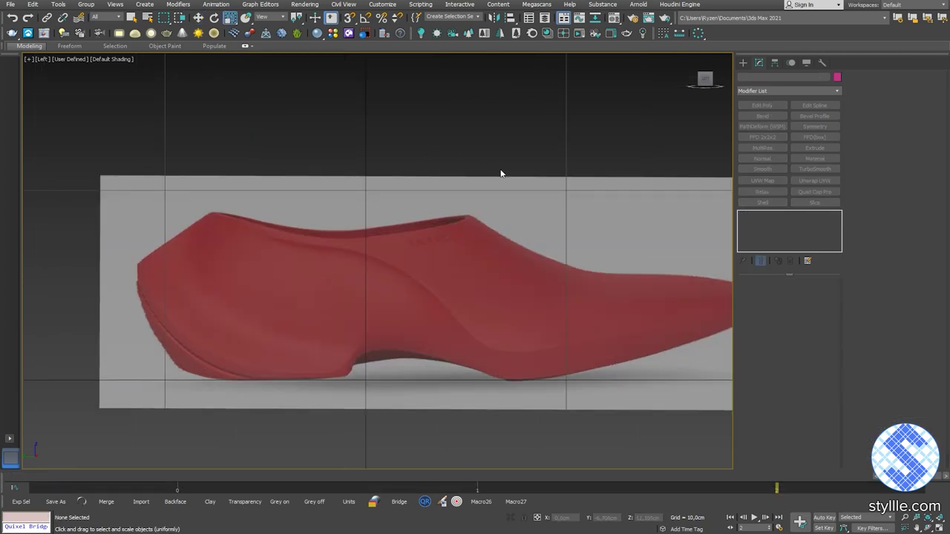
{"action": "left_click", "coordinate": [743, 62]}
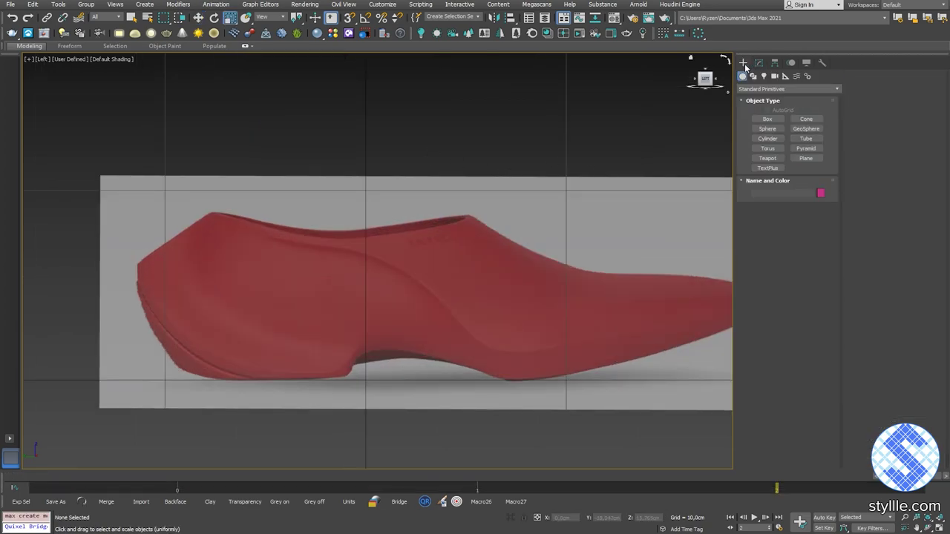
{"action": "left_click", "coordinate": [752, 76]}
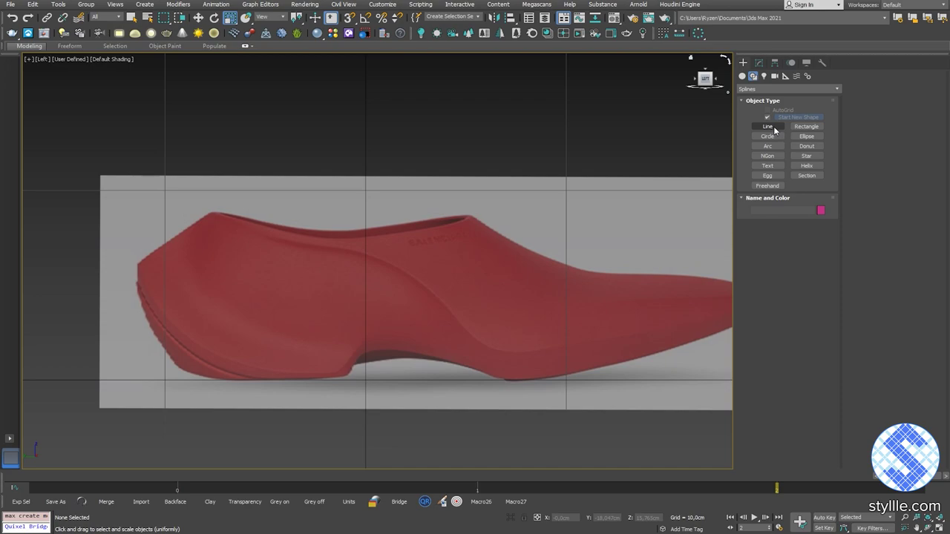
{"action": "left_click", "coordinate": [772, 128]}
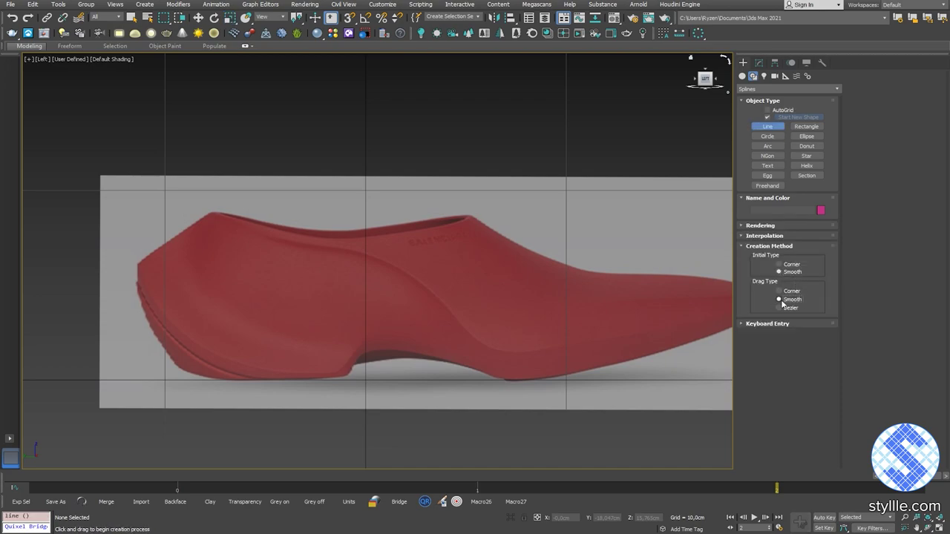
{"action": "scroll", "coordinate": [270, 225], "scroll_direction": "up", "scroll_amount": 3}
{"action": "left_click", "coordinate": [151, 169]}
{"action": "left_click", "coordinate": [255, 204]}
{"action": "left_click", "coordinate": [354, 219]}
{"action": "left_click", "coordinate": [432, 255]}
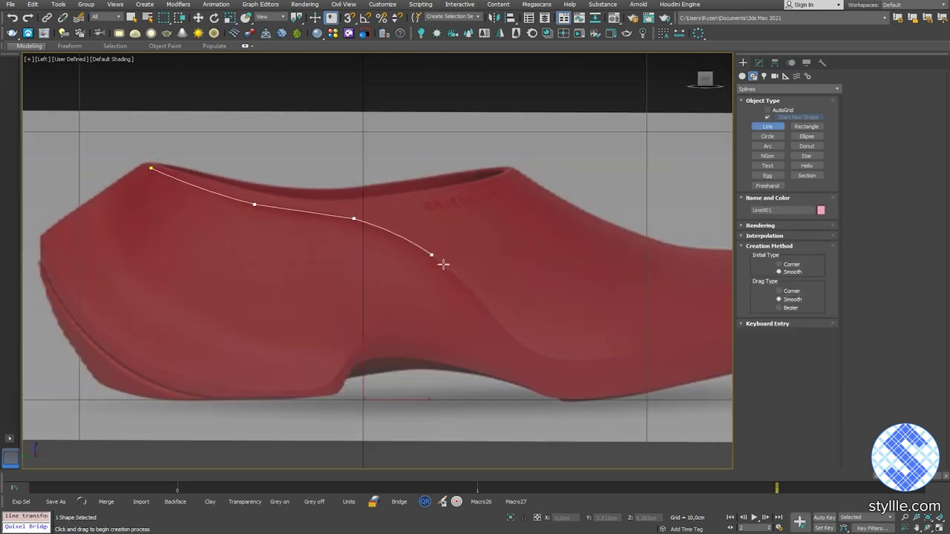
{"action": "left_click", "coordinate": [454, 272]}
{"action": "left_click", "coordinate": [520, 340]}
{"action": "left_click", "coordinate": [586, 361]}
{"action": "middle_click_drag", "start_coordinate": [712, 323], "coordinate": [533, 305]}
{"action": "left_click", "coordinate": [511, 326]}
{"action": "left_click", "coordinate": [672, 292]}
{"action": "right_click", "coordinate": [671, 292]}
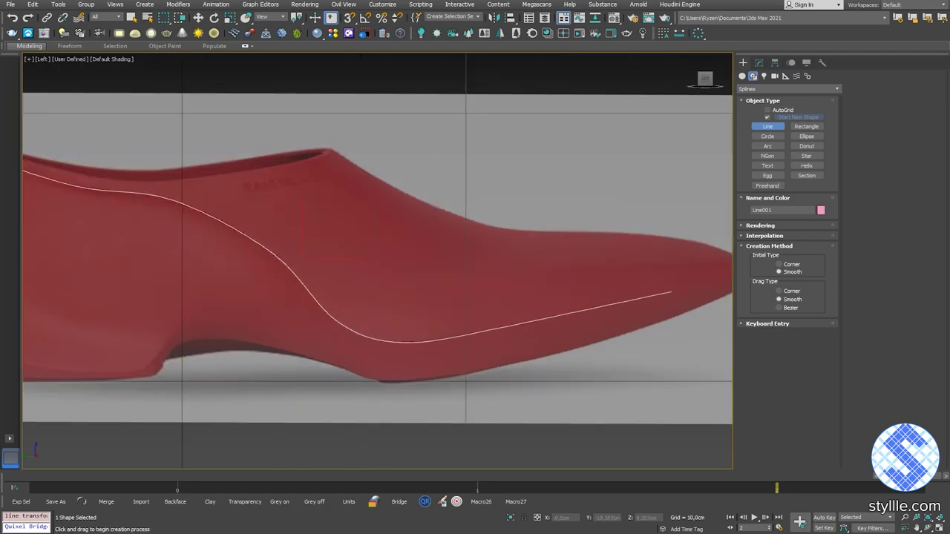
Refine the traced line with an extra vertex near the toe and move its end vertex to the toe tip.
{"action": "scroll", "coordinate": [557, 271], "scroll_direction": "down", "scroll_amount": 4}
{"action": "scroll", "coordinate": [562, 279], "scroll_direction": "up", "scroll_amount": 4}
{"action": "key", "text": "1"}
{"action": "right_click", "coordinate": [524, 263]}
{"action": "left_click", "coordinate": [507, 308]}
{"action": "left_click", "coordinate": [490, 286]}
{"action": "left_click_drag", "start_coordinate": [536, 275], "coordinate": [616, 259]}
{"action": "left_click", "coordinate": [491, 286]}
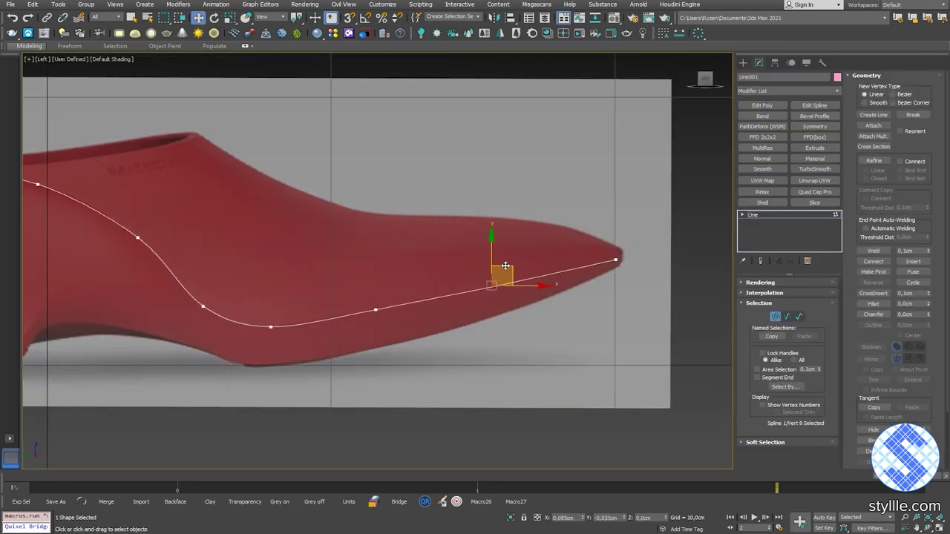
{"action": "scroll", "coordinate": [333, 260], "scroll_direction": "down", "scroll_amount": 3}
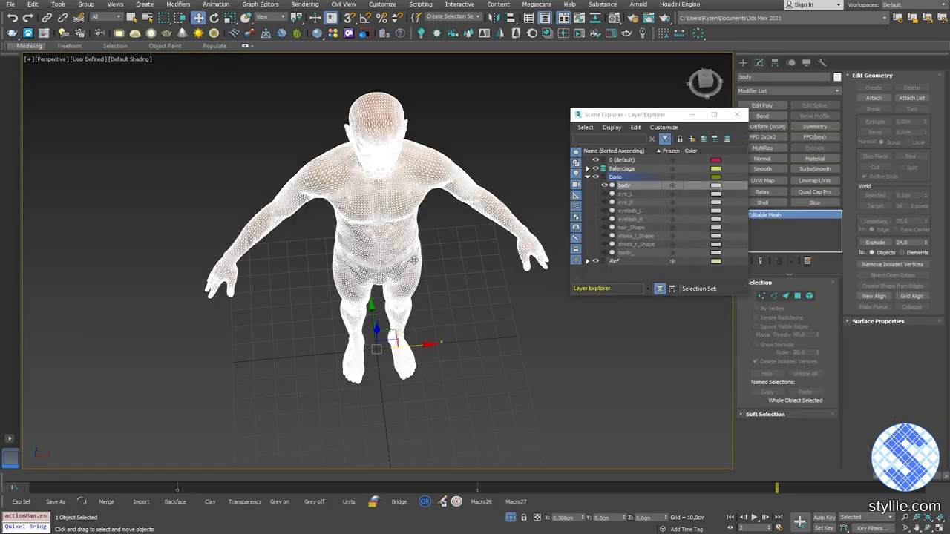
Select the polygons of the body's left foot up to just above the ankle and detach them as a separate object.
{"action": "scroll", "coordinate": [381, 329], "scroll_direction": "up", "scroll_amount": 6}
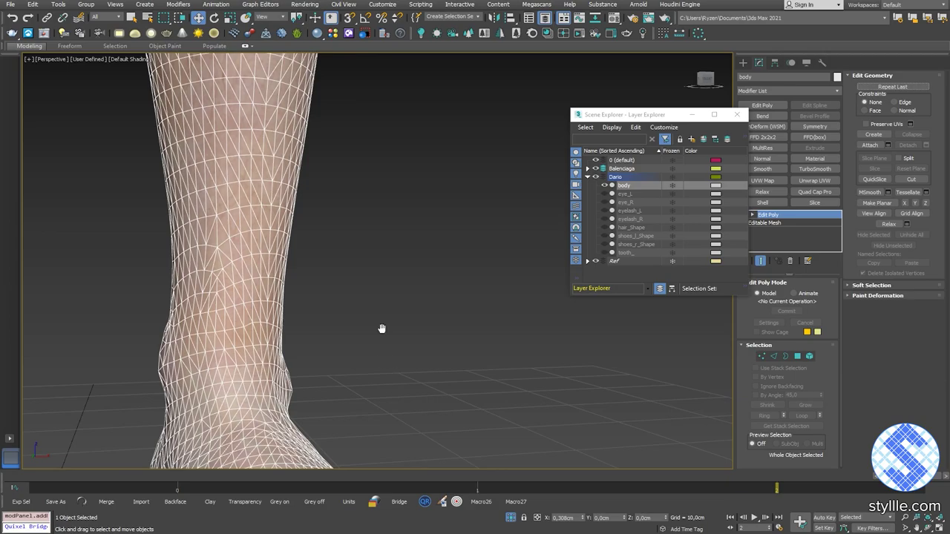
{"action": "middle_click_drag", "start_coordinate": [381, 328], "coordinate": [464, 267]}
{"action": "scroll", "coordinate": [464, 268], "scroll_direction": "down", "scroll_amount": 3}
{"action": "middle_click_drag", "start_coordinate": [463, 267], "coordinate": [403, 331], "text": "alt"}
{"action": "key", "text": "4"}
{"action": "left_click_drag", "start_coordinate": [498, 415], "coordinate": [256, 231]}
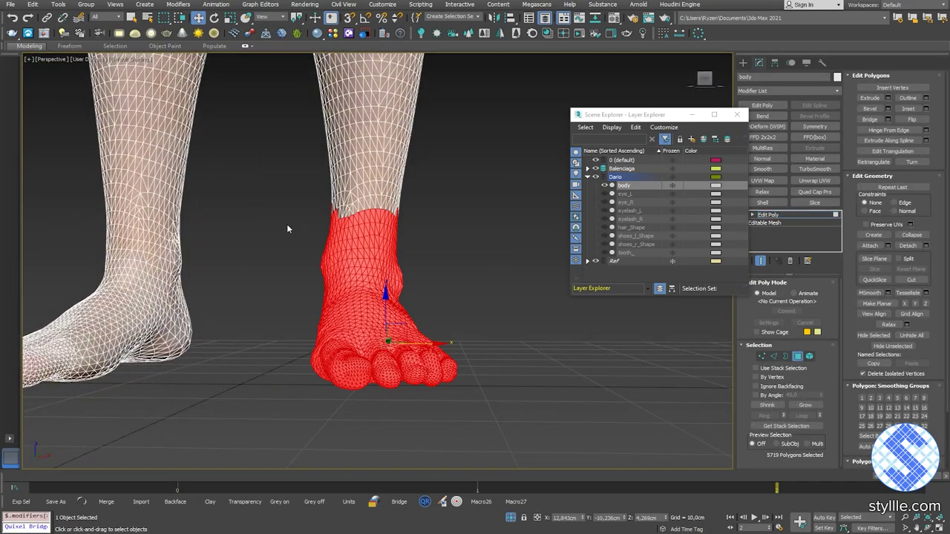
{"action": "middle_click_drag", "start_coordinate": [287, 223], "coordinate": [282, 275], "text": "alt"}
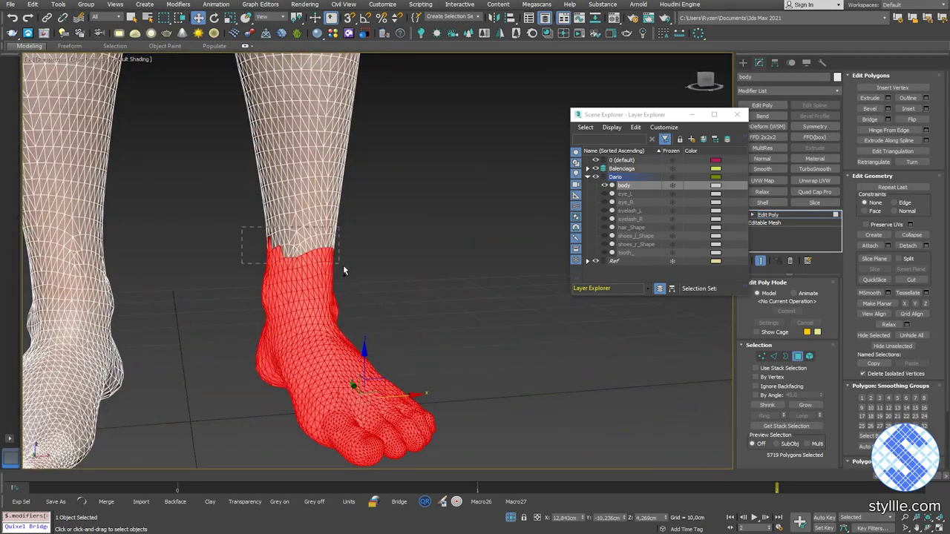
{"action": "left_click_drag", "start_coordinate": [344, 270], "coordinate": [345, 272], "text": "ctrl"}
{"action": "left_click", "coordinate": [912, 246]}
{"action": "left_click", "coordinate": [520, 275]}
{"action": "right_click", "coordinate": [474, 258]}
{"action": "left_click", "coordinate": [458, 244]}
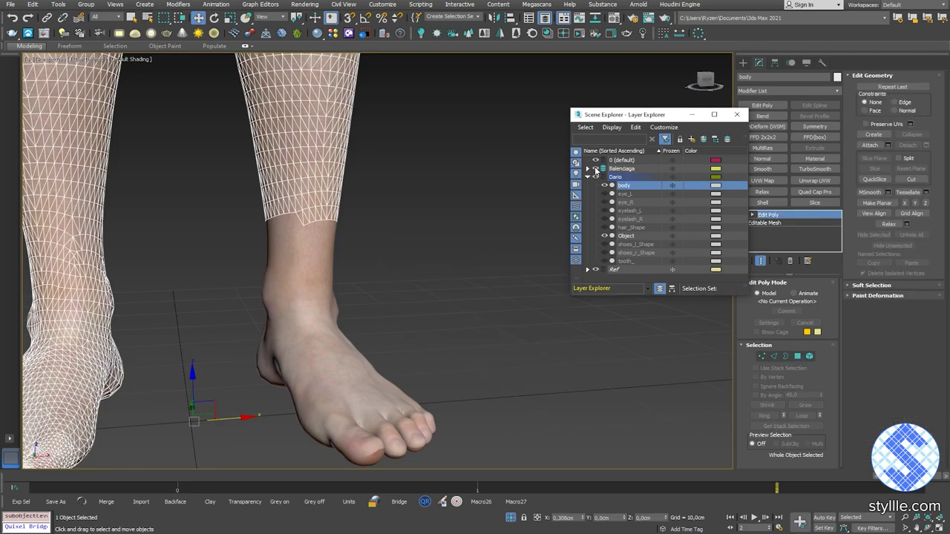
Move the detached foot object into the Balenciaga layer and make that layer active.
{"action": "left_click", "coordinate": [308, 326]}
{"action": "left_click", "coordinate": [692, 140]}
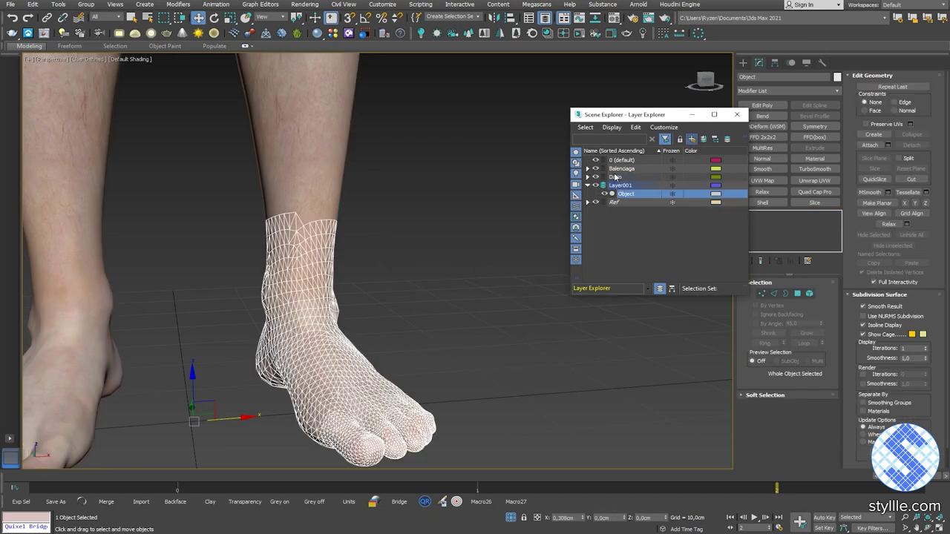
{"action": "left_click", "coordinate": [326, 325]}
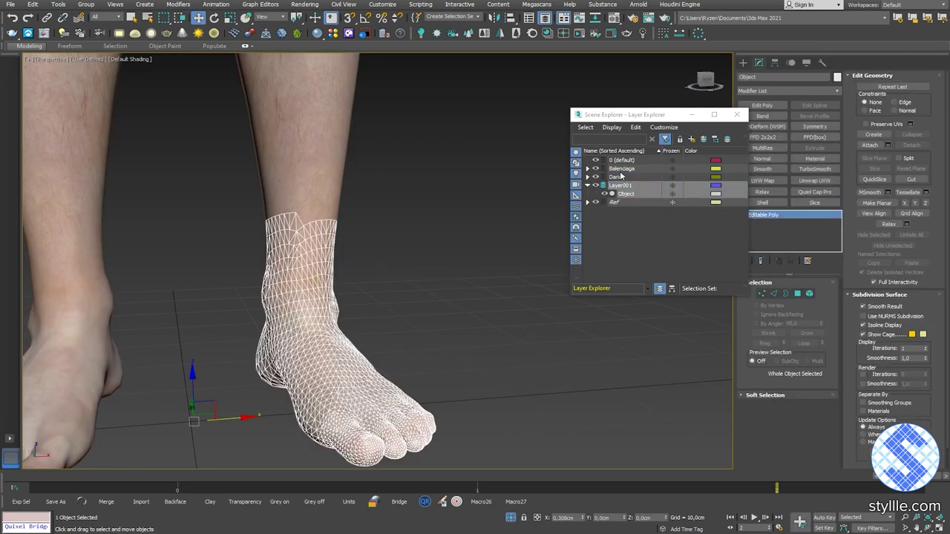
{"action": "left_click", "coordinate": [603, 168]}
{"action": "left_click_drag", "start_coordinate": [622, 194], "coordinate": [622, 168]}
Delete the emptied Layer001 and hide the layer holding the rest of the body.
{"action": "right_click", "coordinate": [620, 213]}
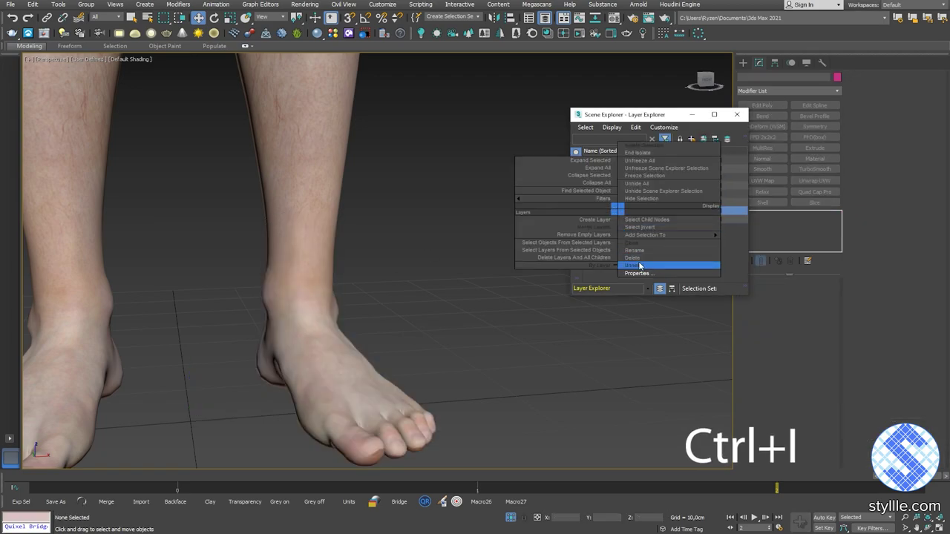
{"action": "left_click", "coordinate": [640, 265]}
{"action": "left_click", "coordinate": [595, 176]}
Add a Slice modifier to the foot, then rotate its slice plane and raise it to just below the jagged leg edge.
{"action": "left_click", "coordinate": [317, 341]}
{"action": "left_click", "coordinate": [784, 91]}
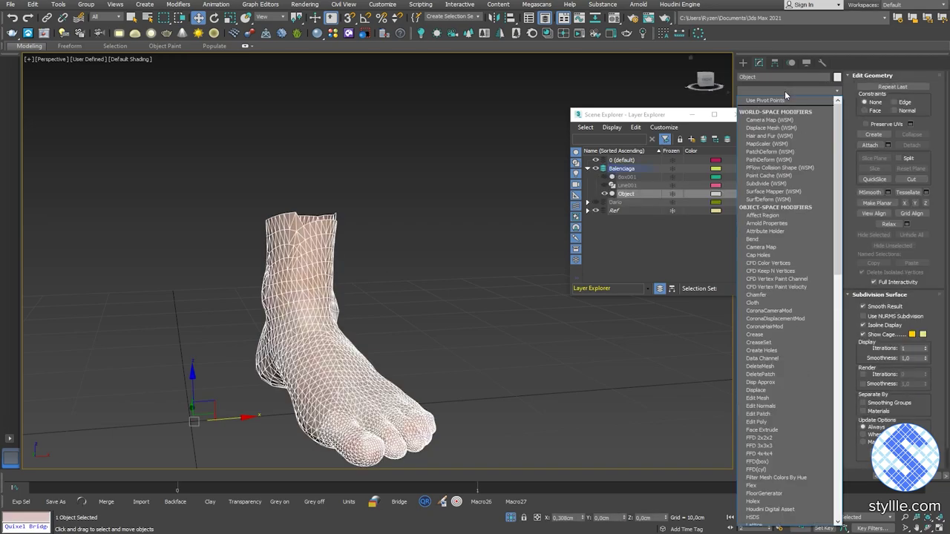
{"action": "type", "text": "sl"}
{"action": "key", "text": "Return"}
{"action": "middle_click_drag", "start_coordinate": [363, 319], "coordinate": [379, 289], "text": "alt"}
{"action": "key", "text": "1"}
{"action": "key", "text": "e"}
{"action": "middle_click_drag", "start_coordinate": [171, 360], "coordinate": [239, 348], "text": "alt"}
{"action": "left_click_drag", "start_coordinate": [257, 339], "coordinate": [280, 368]}
{"action": "key", "text": "a"}
{"action": "key", "text": "w"}
{"action": "left_click_drag", "start_coordinate": [218, 349], "coordinate": [216, 175]}
Set the slice type to Remove Bottom and collapse the foot to an editable poly.
{"action": "left_click", "coordinate": [789, 320]}
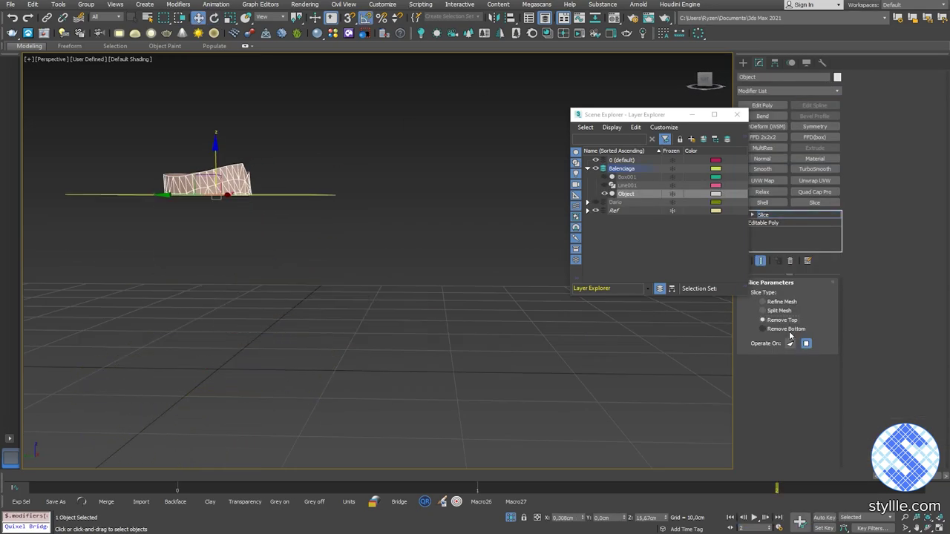
{"action": "left_click", "coordinate": [789, 329]}
{"action": "middle_click_drag", "start_coordinate": [326, 259], "coordinate": [174, 286], "text": "alt"}
{"action": "key", "text": "alt+c"}
End the isolation and centre the foot's pivot on the ankle opening in Top view.
{"action": "left_click", "coordinate": [524, 503]}
{"action": "left_click", "coordinate": [511, 517]}
{"action": "key", "text": "t"}
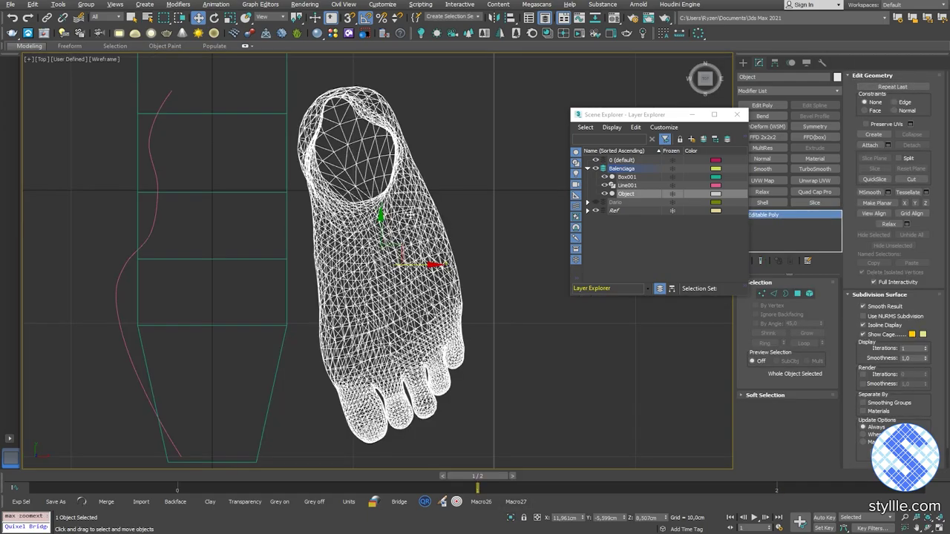
{"action": "key", "text": "Insert"}
{"action": "left_click_drag", "start_coordinate": [390, 255], "coordinate": [367, 144]}
{"action": "scroll", "coordinate": [400, 275], "scroll_direction": "down", "scroll_amount": 2}
Rotate the foot to point straight ahead and move it sideways onto the blockout box.
{"action": "key", "text": "e"}
{"action": "left_click_drag", "start_coordinate": [416, 170], "coordinate": [296, 184]}
{"action": "key", "text": "a"}
{"action": "left_click", "coordinate": [425, 170]}
{"action": "left_click", "coordinate": [409, 164]}
{"action": "key", "text": "w"}
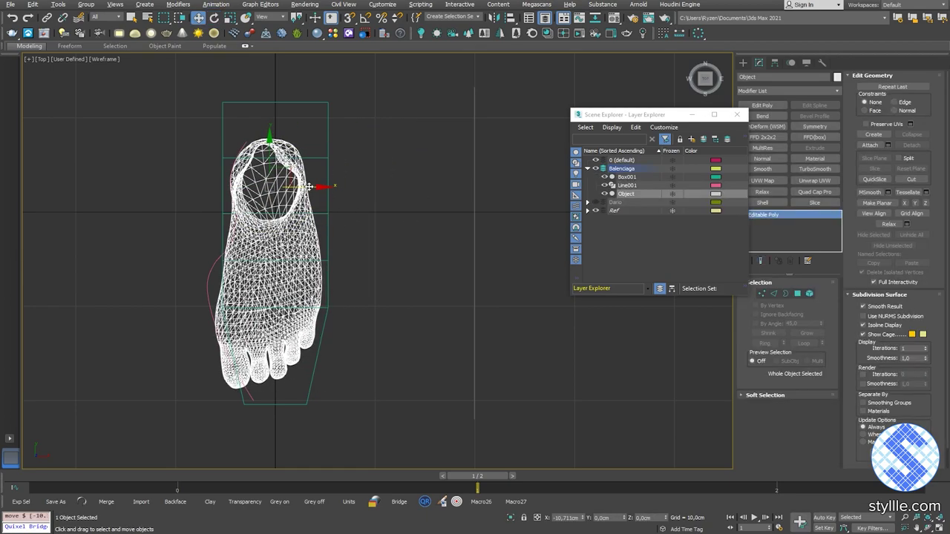
Shift the traced seam line's heel and midfoot vertices sideways in Top view to follow the foot's inner side.
{"action": "middle_click_drag", "start_coordinate": [416, 240], "coordinate": [473, 203]}
{"action": "scroll", "coordinate": [467, 208], "scroll_direction": "up", "scroll_amount": 2}
{"action": "left_click", "coordinate": [220, 249]}
{"action": "middle_click_drag", "start_coordinate": [219, 248], "coordinate": [300, 314]}
{"action": "key", "text": "1"}
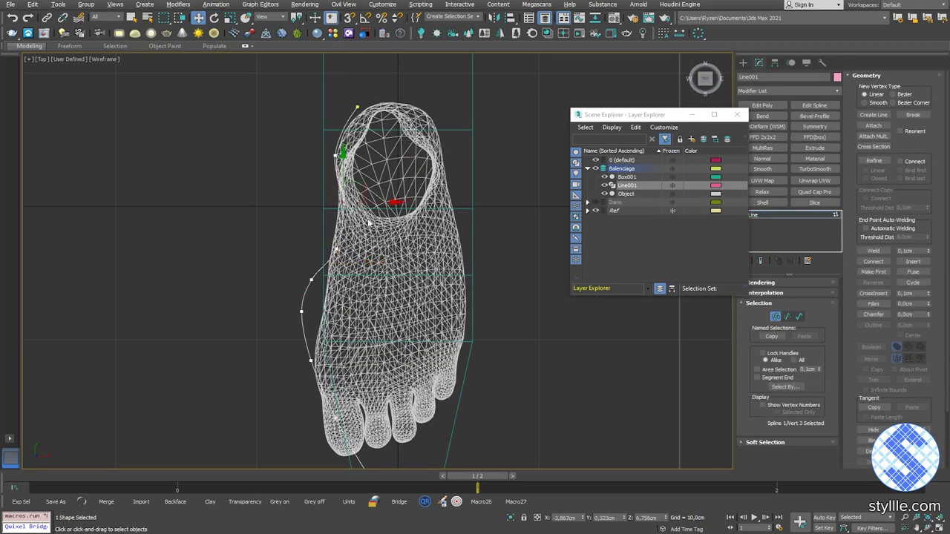
{"action": "left_click_drag", "start_coordinate": [365, 247], "coordinate": [355, 248]}
{"action": "middle_click_drag", "start_coordinate": [355, 250], "coordinate": [341, 110]}
{"action": "left_click_drag", "start_coordinate": [273, 212], "coordinate": [319, 230]}
{"action": "left_click_drag", "start_coordinate": [327, 221], "coordinate": [320, 221]}
Move the seam line's toe and ball vertices outward so the curve passes outside the big toe.
{"action": "left_click_drag", "start_coordinate": [296, 259], "coordinate": [371, 352]}
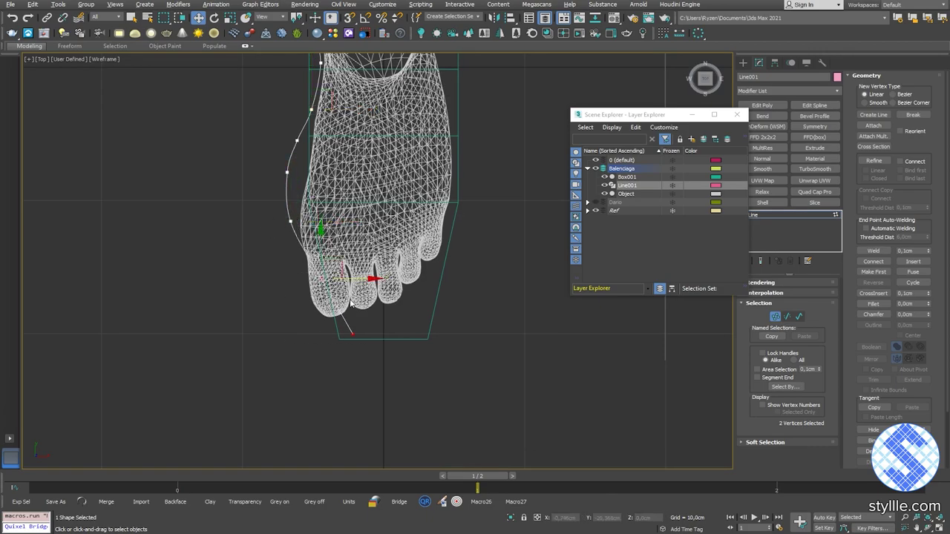
{"action": "left_click_drag", "start_coordinate": [323, 267], "coordinate": [320, 267]}
{"action": "left_click_drag", "start_coordinate": [303, 319], "coordinate": [336, 358]}
{"action": "left_click_drag", "start_coordinate": [268, 204], "coordinate": [317, 295]}
{"action": "left_click_drag", "start_coordinate": [303, 211], "coordinate": [299, 212]}
{"action": "middle_click_drag", "start_coordinate": [376, 144], "coordinate": [343, 236]}
{"action": "scroll", "coordinate": [343, 236], "scroll_direction": "down", "scroll_amount": 2}
{"action": "left_click", "coordinate": [734, 119]}
{"action": "key", "text": "1"}
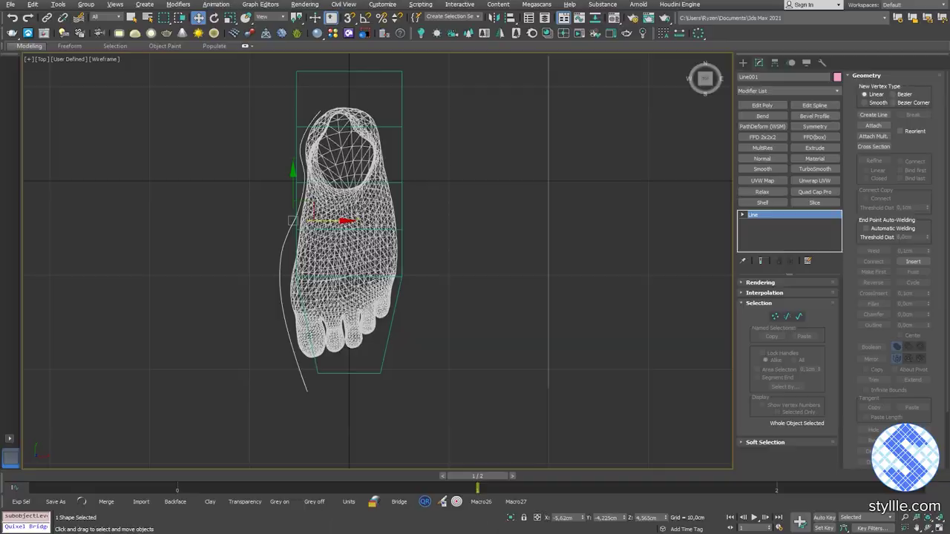
Mirror the seam line as a copy and place it along the foot's outer side.
{"action": "left_click", "coordinate": [492, 18]}
{"action": "left_click", "coordinate": [454, 287]}
{"action": "left_click", "coordinate": [448, 339]}
{"action": "left_click_drag", "start_coordinate": [347, 252], "coordinate": [436, 256]}
Adjust the mirrored line's heel, midfoot and toe vertices sideways so it closely follows the foot's outer contour.
{"action": "key", "text": "1"}
{"action": "scroll", "coordinate": [358, 225], "scroll_direction": "up", "scroll_amount": 2}
{"action": "left_click_drag", "start_coordinate": [363, 206], "coordinate": [417, 279]}
{"action": "left_click_drag", "start_coordinate": [427, 220], "coordinate": [434, 219]}
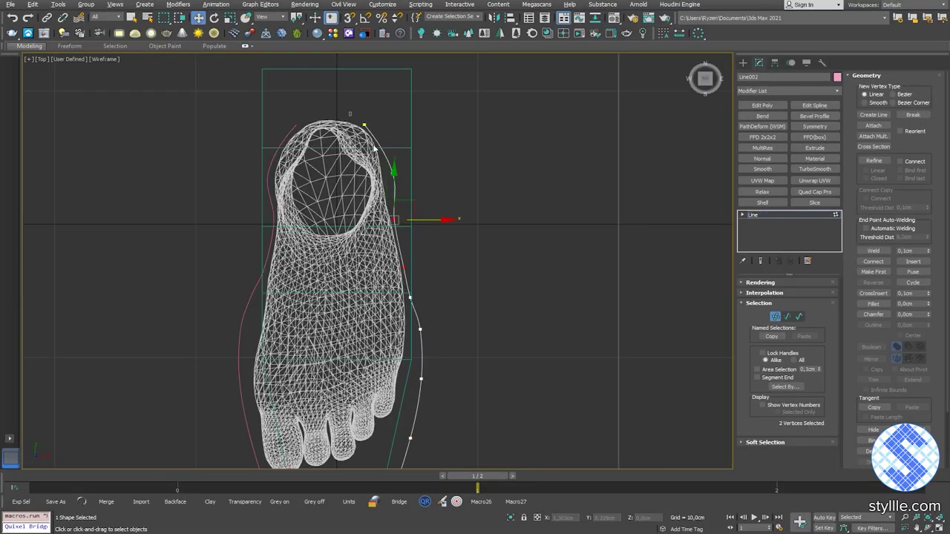
{"action": "left_click_drag", "start_coordinate": [352, 116], "coordinate": [412, 187]}
{"action": "left_click_drag", "start_coordinate": [401, 125], "coordinate": [403, 125]}
{"action": "left_click_drag", "start_coordinate": [380, 187], "coordinate": [416, 158]}
{"action": "middle_click_drag", "start_coordinate": [416, 296], "coordinate": [432, 157]}
{"action": "left_click_drag", "start_coordinate": [416, 174], "coordinate": [467, 256]}
{"action": "left_click_drag", "start_coordinate": [453, 407], "coordinate": [454, 408]}
{"action": "left_click_drag", "start_coordinate": [462, 300], "coordinate": [442, 299]}
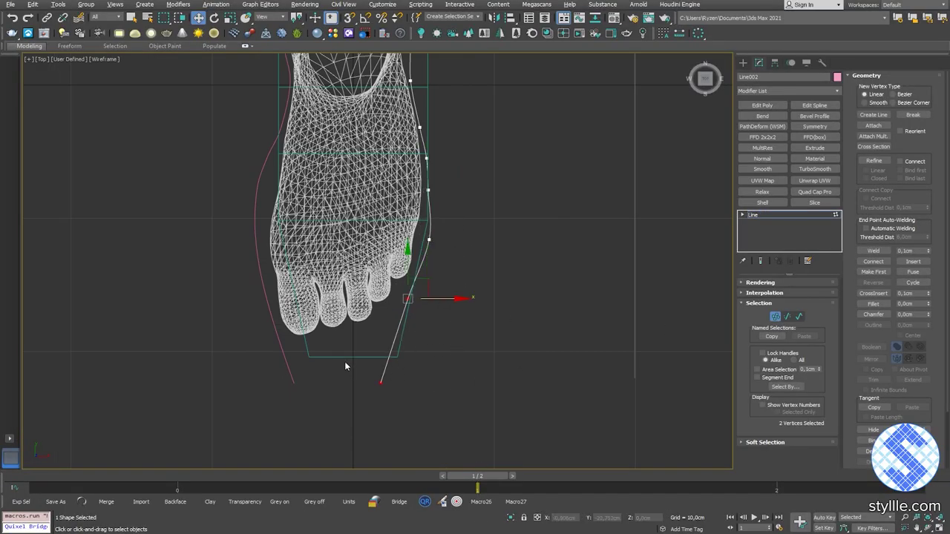
Move the front end vertices of both side lines inward to narrow the shoe's pointed toe.
{"action": "right_click", "coordinate": [352, 325]}
{"action": "left_click", "coordinate": [335, 314]}
{"action": "left_click", "coordinate": [274, 323]}
{"action": "key", "text": "1"}
{"action": "left_click_drag", "start_coordinate": [329, 383], "coordinate": [344, 382]}
{"action": "right_click", "coordinate": [371, 320]}
{"action": "left_click", "coordinate": [452, 239]}
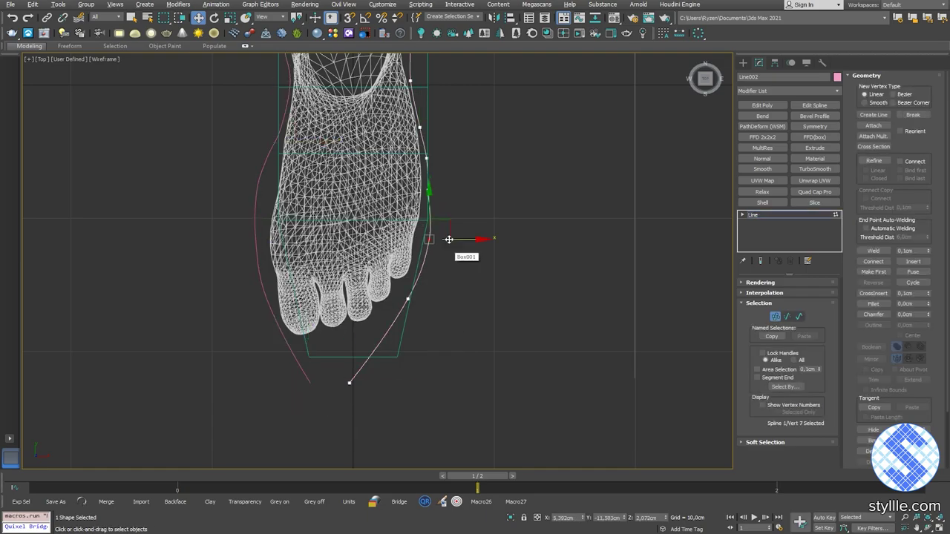
{"action": "left_click", "coordinate": [441, 300]}
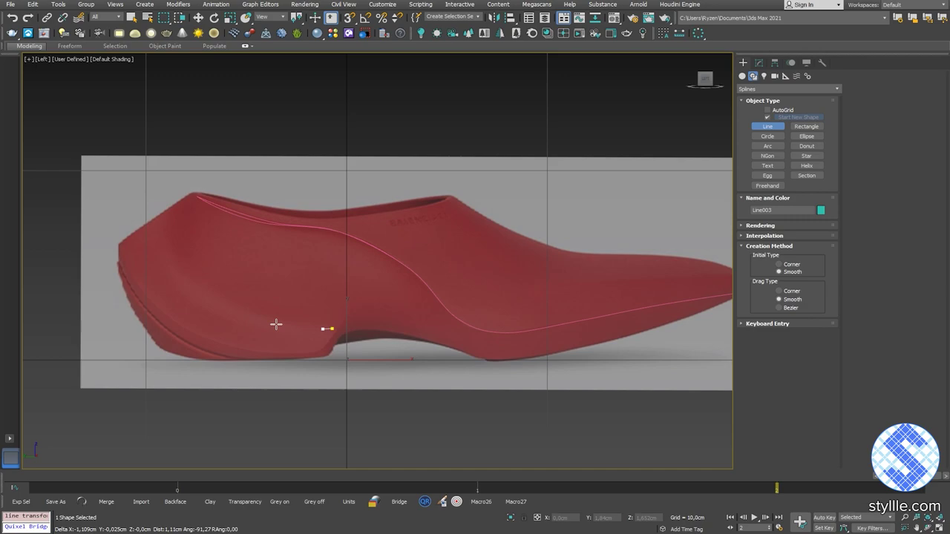
Trace a smooth heel line in Left view from the heel's front edge up to the shoe's upper back edge.
{"action": "left_click", "coordinate": [235, 316]}
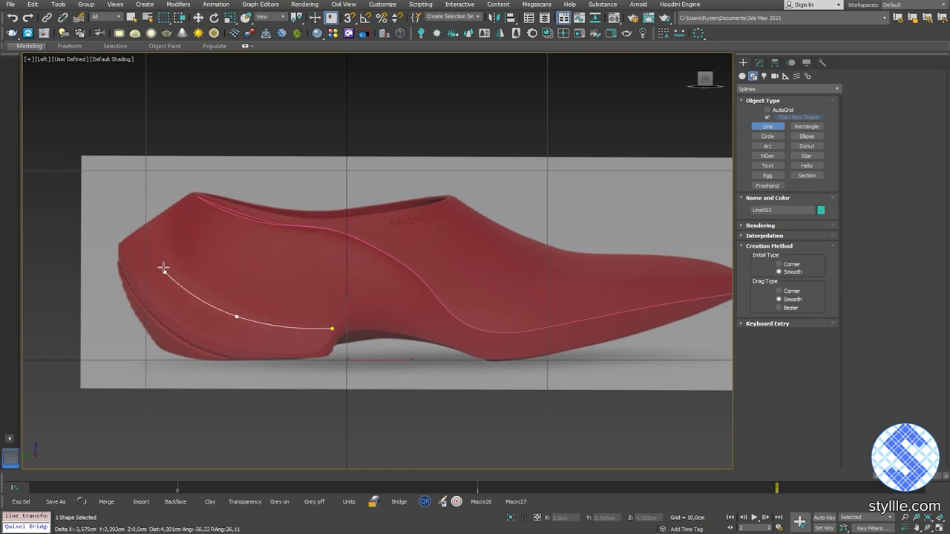
{"action": "left_click", "coordinate": [170, 259]}
{"action": "left_click", "coordinate": [159, 214]}
{"action": "right_click", "coordinate": [159, 215]}
{"action": "right_click", "coordinate": [182, 257]}
Shift the heel line's two middle vertices slightly down and forward to even out its curve.
{"action": "key", "text": "1"}
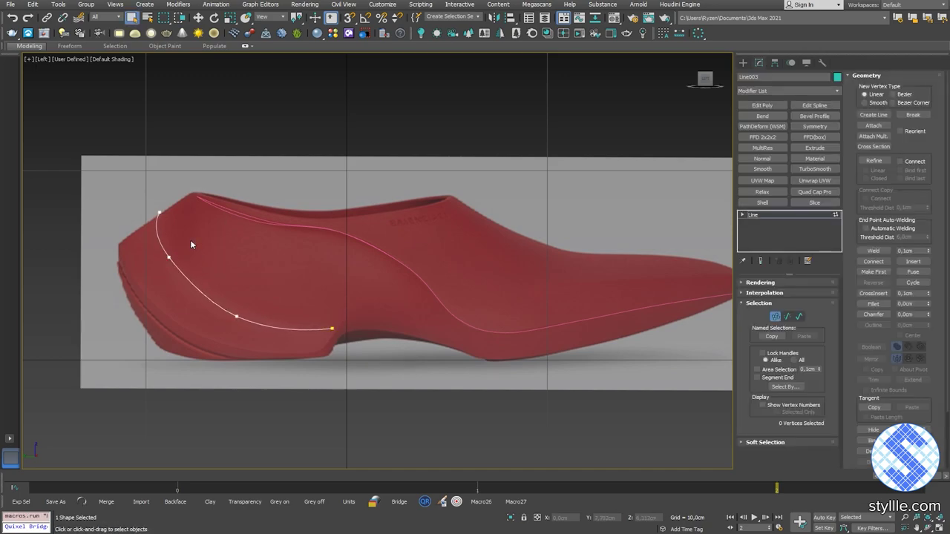
{"action": "left_click_drag", "start_coordinate": [186, 237], "coordinate": [193, 251]}
{"action": "left_click", "coordinate": [332, 328]}
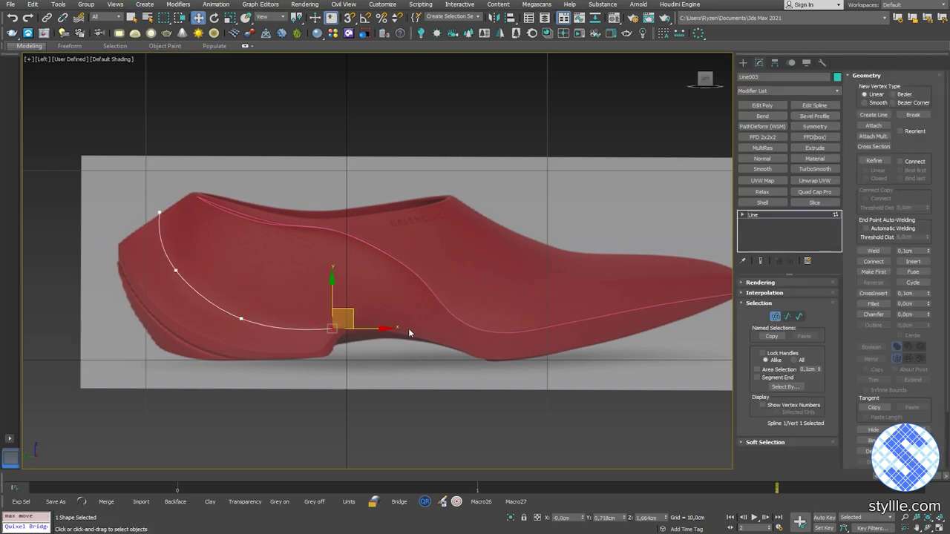
{"action": "right_click", "coordinate": [409, 328]}
{"action": "left_click", "coordinate": [387, 315]}
Switch to the Perspective view and hide the blockout box.
{"action": "key", "text": "alt+w"}
{"action": "right_click", "coordinate": [487, 324]}
{"action": "key", "text": "alt+w"}
{"action": "middle_click_drag", "start_coordinate": [487, 324], "coordinate": [512, 335], "text": "alt"}
{"action": "key", "text": "h"}
{"action": "left_click", "coordinate": [605, 186]}
{"action": "left_click", "coordinate": [736, 114]}
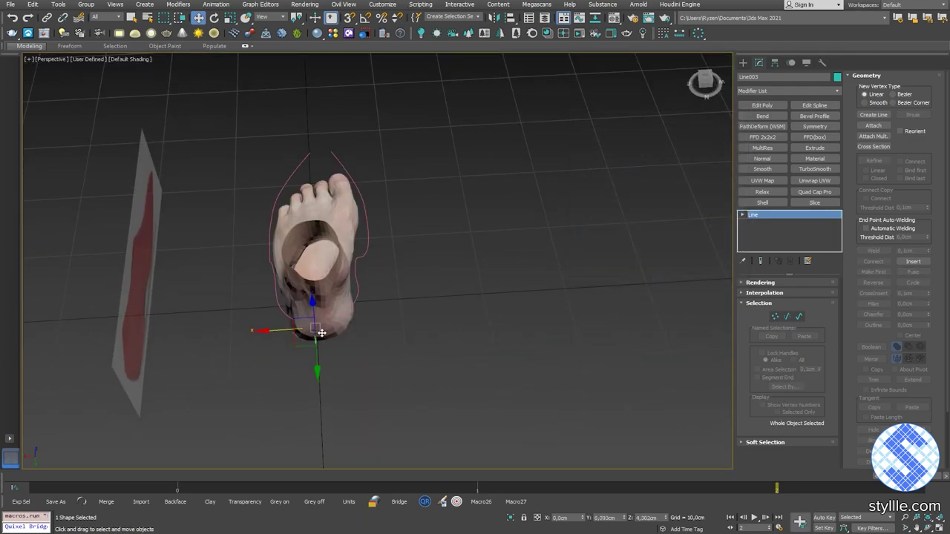
Move the heel line to the foot's inner side and adjust its vertices so it wraps to the heel's centre.
{"action": "left_click_drag", "start_coordinate": [319, 331], "coordinate": [300, 331]}
{"action": "key", "text": "1"}
{"action": "middle_click_drag", "start_coordinate": [300, 332], "coordinate": [378, 297], "text": "alt"}
{"action": "left_click_drag", "start_coordinate": [377, 297], "coordinate": [319, 326]}
{"action": "mouse_move", "coordinate": [319, 327]}
{"action": "middle_mouse_down", "text": "alt"}
{"action": "mouse_move", "coordinate": [334, 344]}
{"action": "mouse_move", "coordinate": [312, 343]}
{"action": "middle_mouse_up", "text": "alt"}
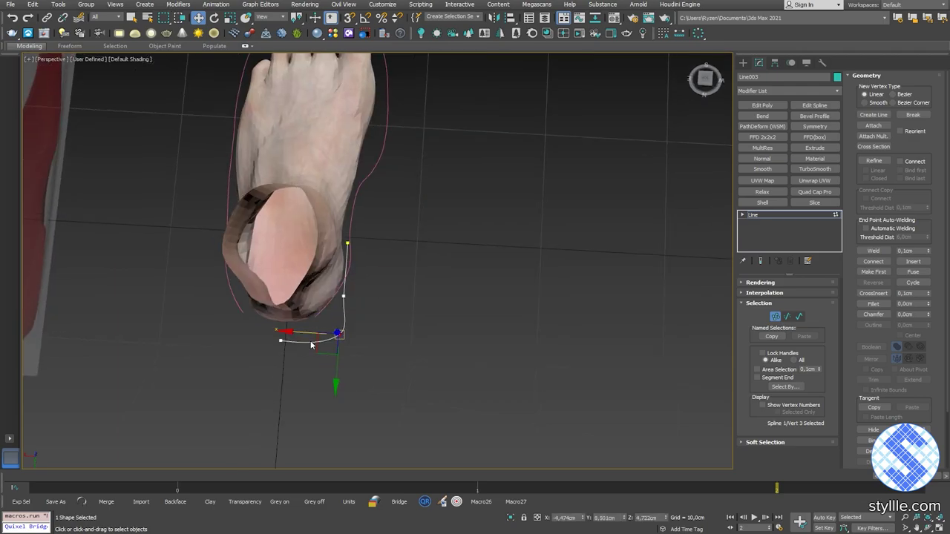
{"action": "left_click_drag", "start_coordinate": [312, 342], "coordinate": [299, 341]}
{"action": "middle_click_drag", "start_coordinate": [298, 341], "coordinate": [415, 252], "text": "alt"}
{"action": "key", "text": "1"}
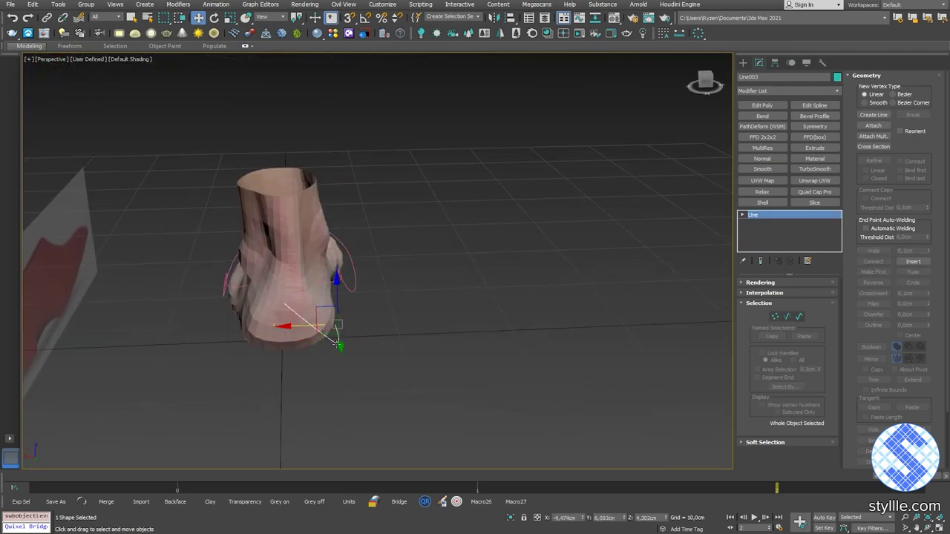
Isolate the heel line, snap its pivot to the rear end vertex and mirror it as a copy.
{"action": "key", "text": "alt+q"}
{"action": "key", "text": "Insert"}
{"action": "key", "text": "s"}
{"action": "left_click_drag", "start_coordinate": [448, 288], "coordinate": [274, 192]}
{"action": "left_click", "coordinate": [457, 335]}
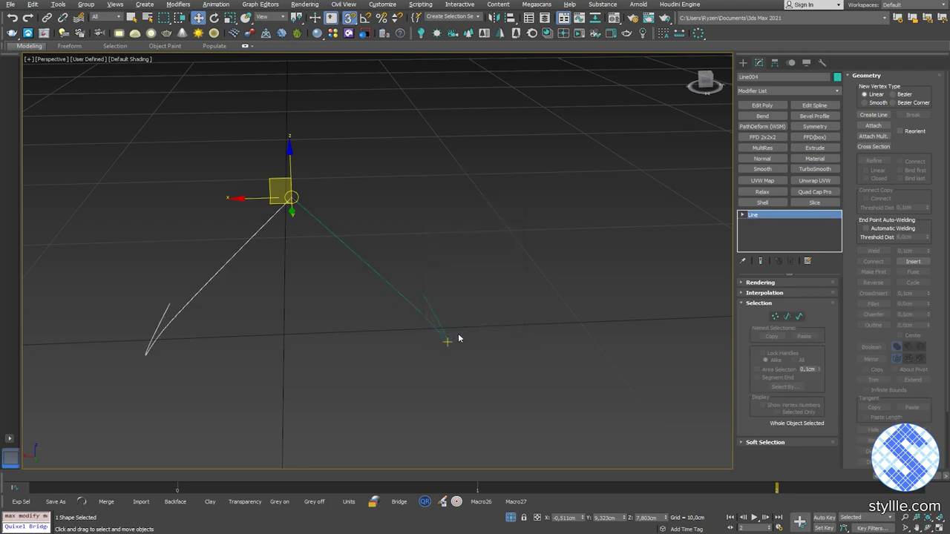
Attach the two heel line halves and weld their meeting vertices into one smooth vertex.
{"action": "left_click", "coordinate": [873, 125]}
{"action": "left_click", "coordinate": [244, 249]}
{"action": "key", "text": "1"}
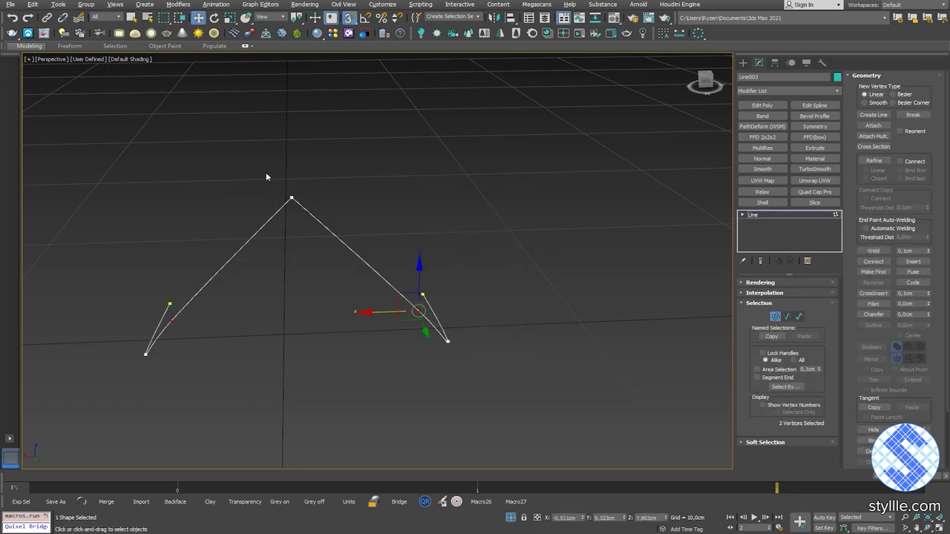
{"action": "left_click_drag", "start_coordinate": [266, 172], "coordinate": [314, 222]}
{"action": "right_click", "coordinate": [288, 201]}
{"action": "left_click", "coordinate": [874, 252]}
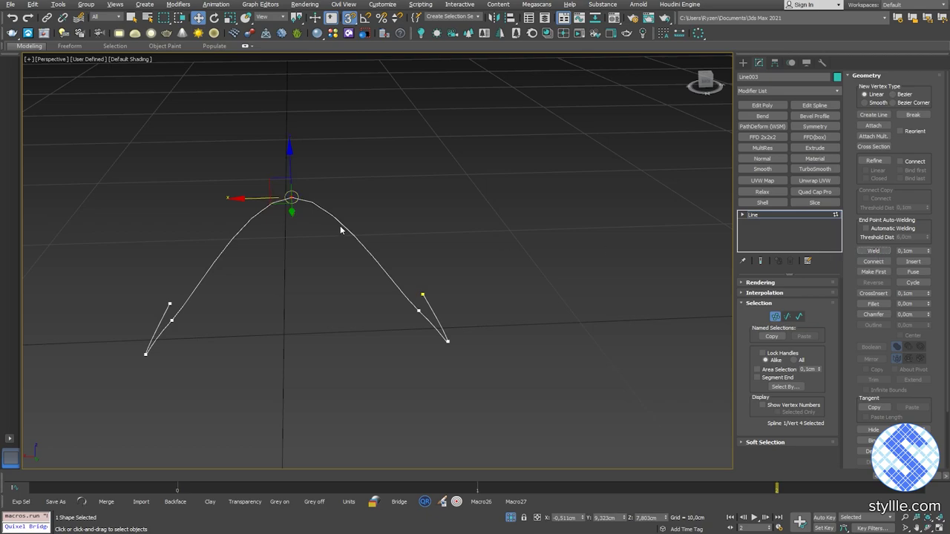
Convert the welded heel-centre vertex to Bezier and scale its handles outward to round the heel curve.
{"action": "right_click", "coordinate": [308, 213]}
{"action": "left_click", "coordinate": [267, 161]}
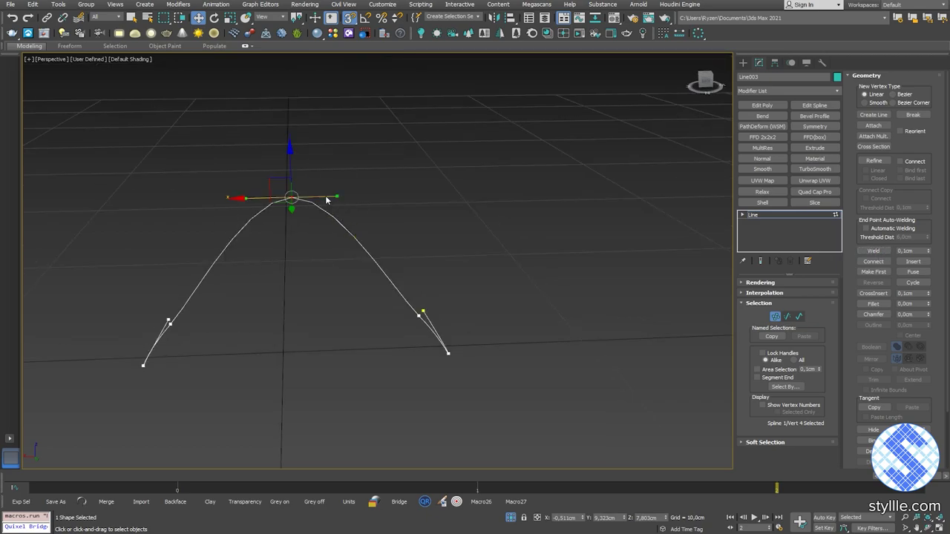
{"action": "key", "text": "r"}
{"action": "left_click_drag", "start_coordinate": [335, 207], "coordinate": [213, 200]}
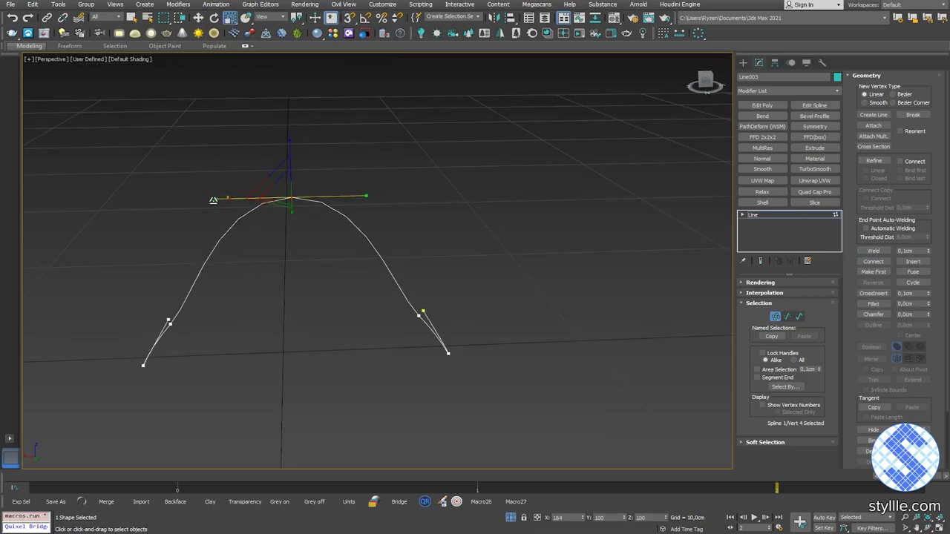
Select the two vertices flanking the heel centre and examine the heel curve's shape from several angles.
{"action": "middle_click_drag", "start_coordinate": [326, 294], "coordinate": [389, 240], "text": "alt"}
{"action": "left_click", "coordinate": [435, 346]}
{"action": "mouse_move", "coordinate": [512, 345]}
{"action": "middle_mouse_down", "text": "alt"}
{"action": "mouse_move", "coordinate": [473, 349]}
{"action": "mouse_move", "coordinate": [493, 343]}
{"action": "middle_mouse_up", "text": "alt"}
{"action": "left_click", "coordinate": [171, 342], "text": "ctrl"}
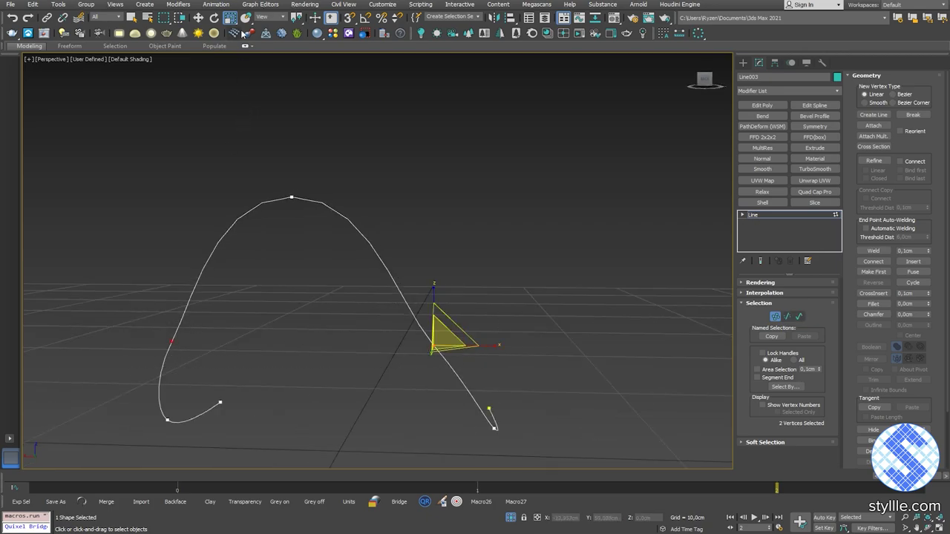
{"action": "left_click", "coordinate": [300, 45]}
{"action": "middle_click_drag", "start_coordinate": [346, 364], "coordinate": [248, 354], "text": "alt"}
{"action": "right_click", "coordinate": [247, 354]}
{"action": "left_click", "coordinate": [233, 343]}
{"action": "left_click", "coordinate": [327, 352]}
{"action": "middle_click_drag", "start_coordinate": [327, 353], "coordinate": [601, 294], "text": "alt"}
{"action": "key", "text": "z"}
{"action": "left_click", "coordinate": [487, 304]}
{"action": "key", "text": "1"}
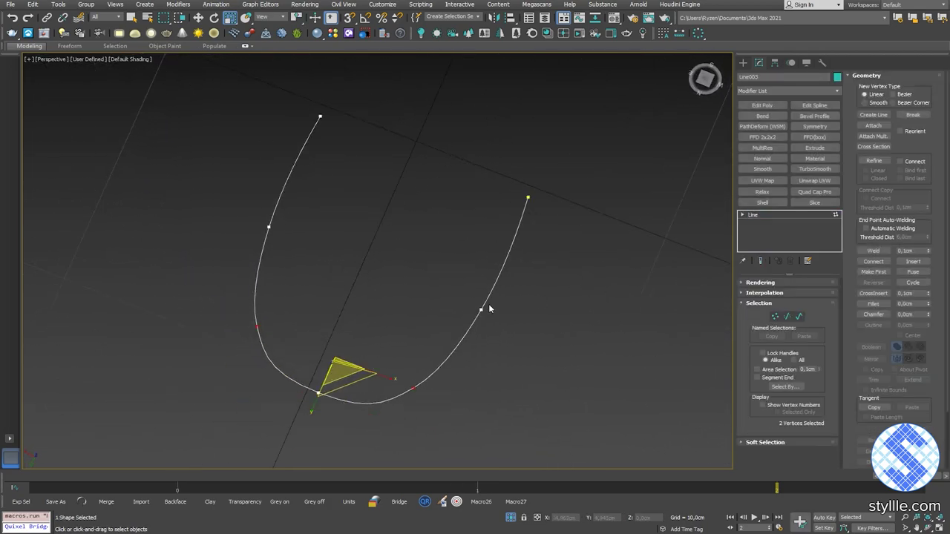
Scale the heel line's middle vertex pair and rear vertex pair outward along X to widen the curve.
{"action": "left_click", "coordinate": [483, 311]}
{"action": "key", "text": "w"}
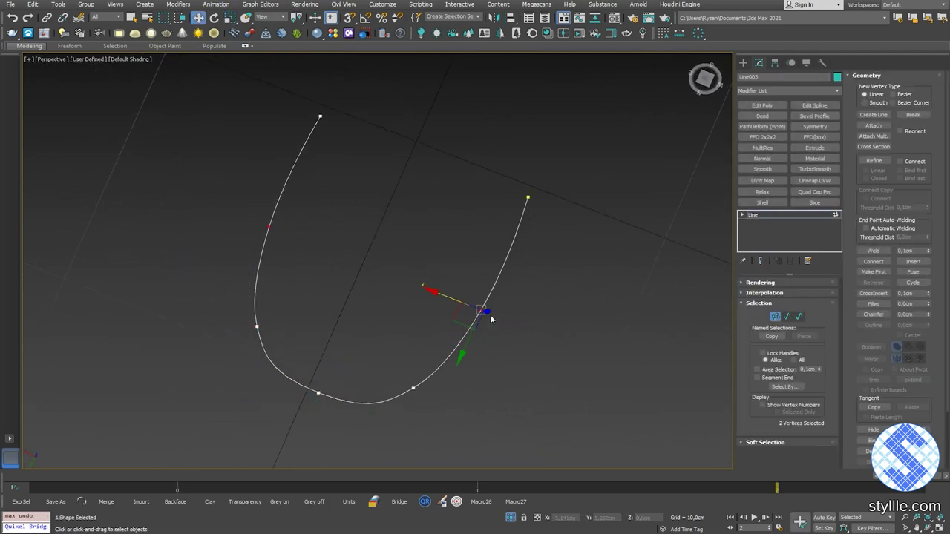
{"action": "key", "text": "r"}
{"action": "left_click_drag", "start_coordinate": [423, 286], "coordinate": [433, 289]}
{"action": "left_click", "coordinate": [257, 327]}
{"action": "left_click", "coordinate": [413, 388], "text": "ctrl"}
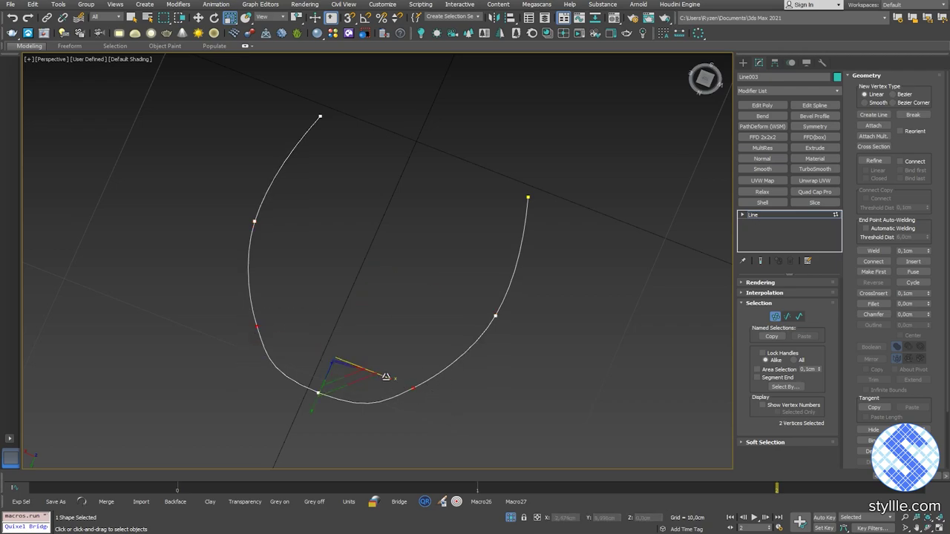
{"action": "left_click_drag", "start_coordinate": [385, 377], "coordinate": [390, 377]}
Exit isolation to bring back the foot and scale the heel line's middle vertex pair about 109% wider along X.
{"action": "right_click", "coordinate": [371, 310]}
{"action": "middle_click_drag", "start_coordinate": [390, 377], "coordinate": [349, 330], "text": "alt"}
{"action": "left_click", "coordinate": [485, 424]}
{"action": "left_click", "coordinate": [510, 517]}
{"action": "left_click", "coordinate": [342, 334]}
{"action": "key", "text": "1"}
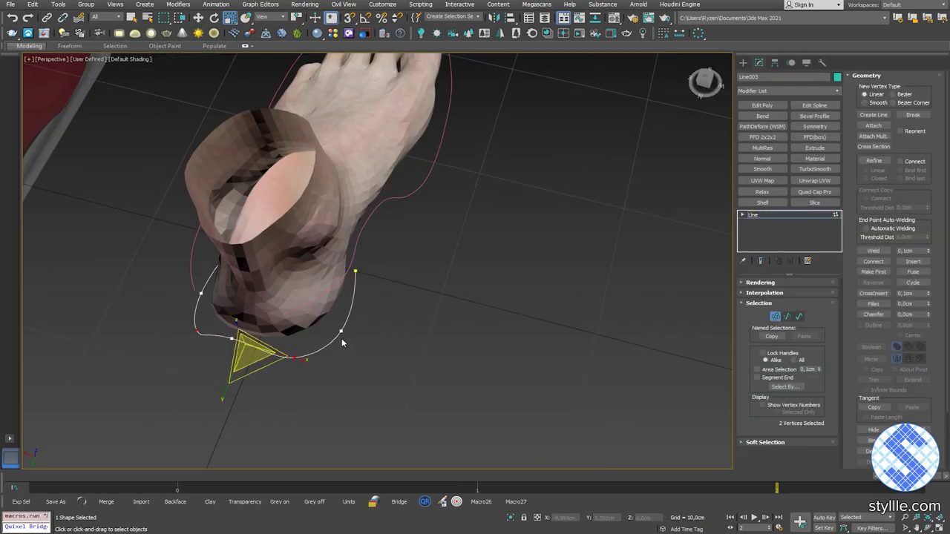
{"action": "left_click", "coordinate": [341, 332]}
{"action": "left_click", "coordinate": [201, 293], "text": "ctrl"}
{"action": "left_click_drag", "start_coordinate": [320, 324], "coordinate": [327, 325]}
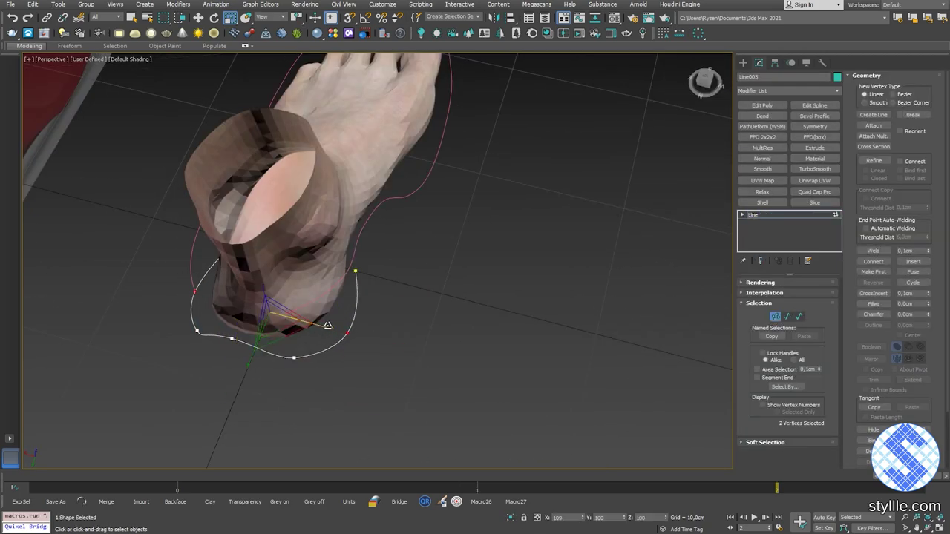
{"action": "middle_click_drag", "start_coordinate": [332, 326], "coordinate": [403, 277], "text": "alt"}
{"action": "scroll", "coordinate": [403, 278], "scroll_direction": "down", "scroll_amount": 3}
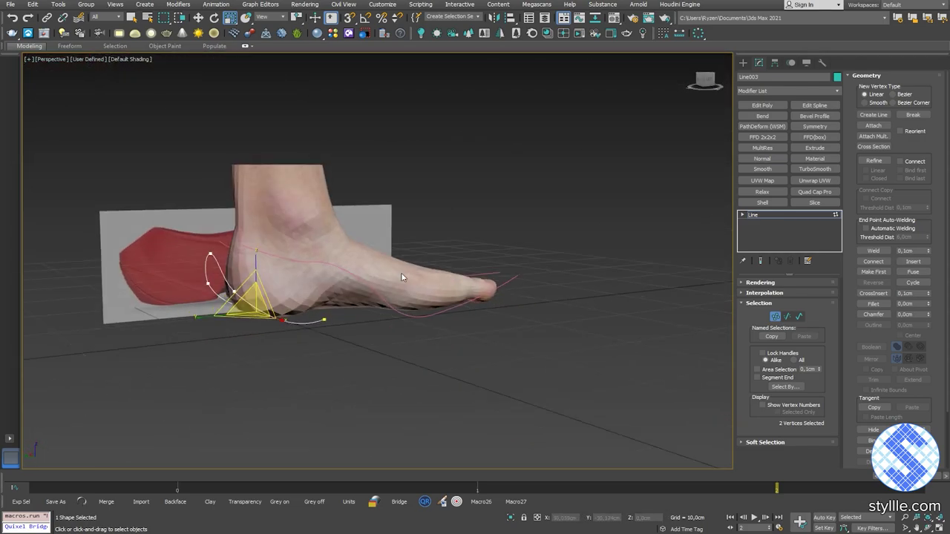
{"action": "key", "text": "1"}
{"action": "middle_click_drag", "start_coordinate": [521, 319], "coordinate": [545, 359], "text": "alt"}
{"action": "left_click", "coordinate": [544, 359]}
In the Top wireframe view, draw a circle of about 5 cm radius around the ankle.
{"action": "middle_click_drag", "start_coordinate": [495, 219], "coordinate": [494, 228]}
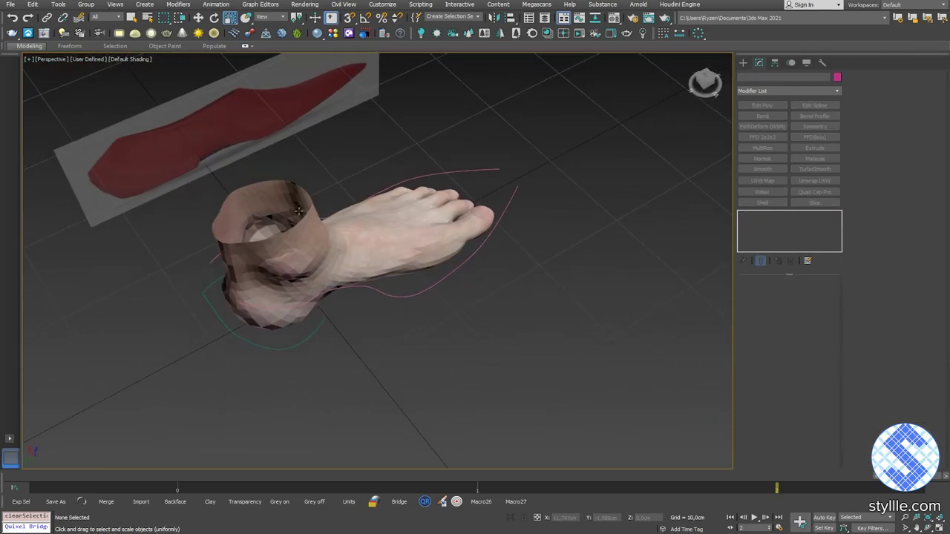
{"action": "key", "text": "t"}
{"action": "key", "text": "F3"}
{"action": "scroll", "coordinate": [417, 284], "scroll_direction": "up", "scroll_amount": 6}
{"action": "left_click", "coordinate": [743, 64]}
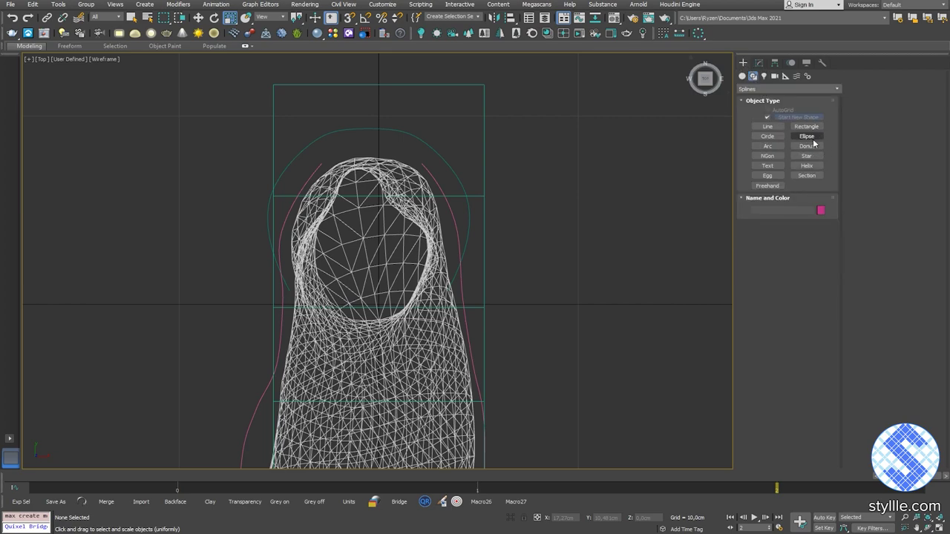
{"action": "left_click", "coordinate": [767, 136]}
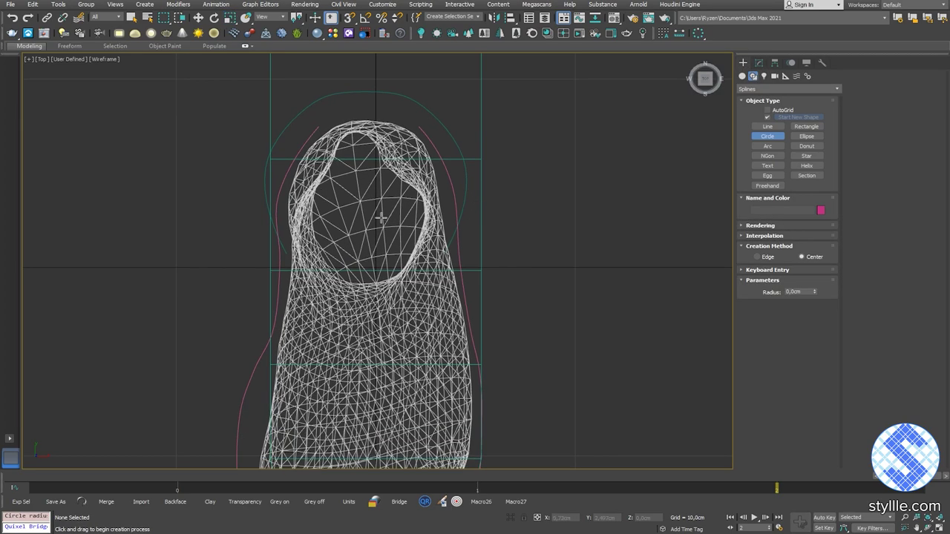
{"action": "left_click_drag", "start_coordinate": [364, 202], "coordinate": [438, 134]}
{"action": "left_click", "coordinate": [758, 62]}
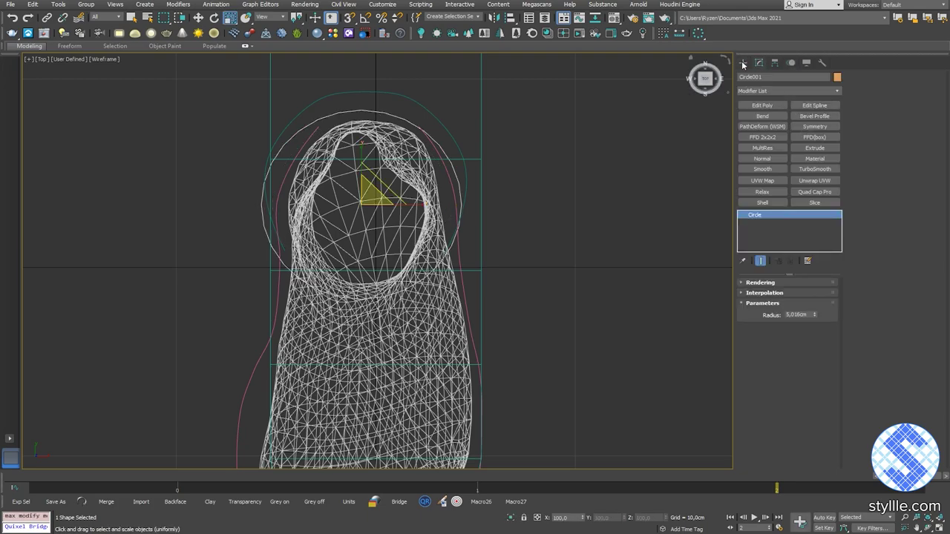
Add an Edit Spline modifier to the circle and raise it to ankle height in the Perspective view.
{"action": "right_click", "coordinate": [770, 218]}
{"action": "left_click", "coordinate": [814, 106]}
{"action": "middle_click_drag", "start_coordinate": [577, 324], "coordinate": [477, 260], "text": "alt"}
{"action": "key", "text": "p"}
{"action": "key", "text": "w"}
{"action": "left_click_drag", "start_coordinate": [314, 327], "coordinate": [314, 207]}
In the Left view, hide the foot and move the circle onto the shoe opening in the reference.
{"action": "key", "text": "alt+w"}
{"action": "middle_click", "coordinate": [315, 297]}
{"action": "key", "text": "alt+w"}
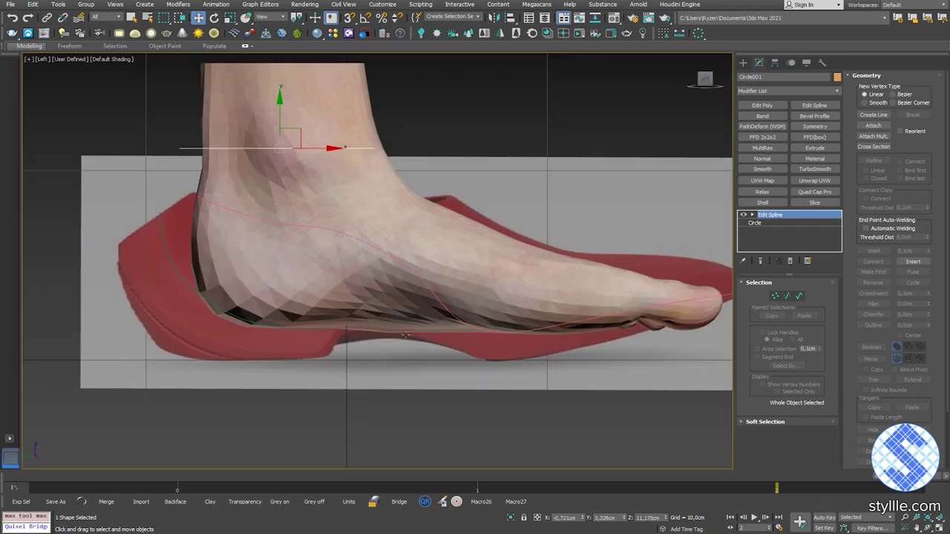
{"action": "left_click", "coordinate": [350, 133]}
{"action": "right_click", "coordinate": [350, 134]}
{"action": "left_click", "coordinate": [379, 97]}
{"action": "left_click", "coordinate": [323, 148]}
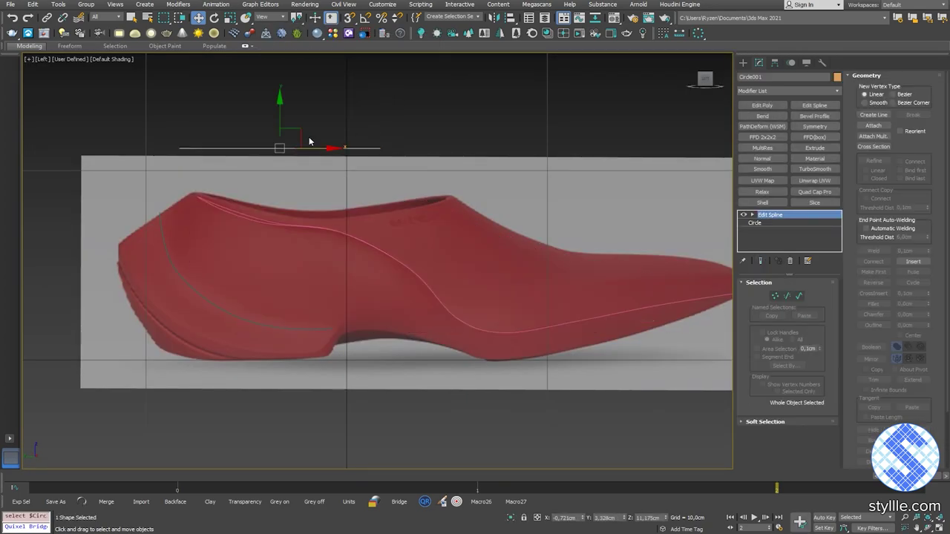
{"action": "left_click_drag", "start_coordinate": [293, 124], "coordinate": [334, 177]}
Convert the circle's four vertices to Smooth and lower the two side vertices to the dip of the shoe opening.
{"action": "key", "text": "1"}
{"action": "right_click", "coordinate": [350, 164]}
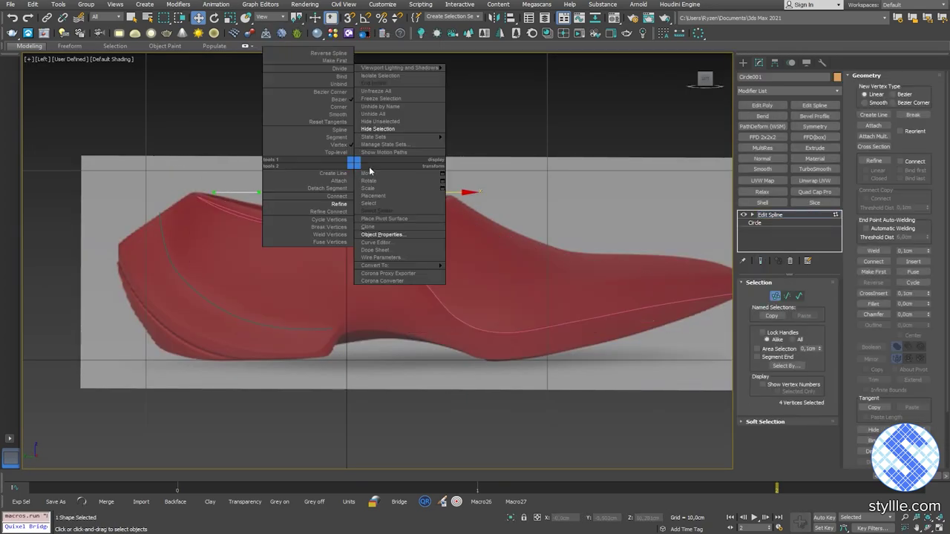
{"action": "left_click", "coordinate": [342, 117]}
{"action": "left_click_drag", "start_coordinate": [315, 167], "coordinate": [315, 192]}
Move the circle's front vertex to the opening's front tip and its rear vertex to the opening's rear peak.
{"action": "left_click", "coordinate": [415, 192]}
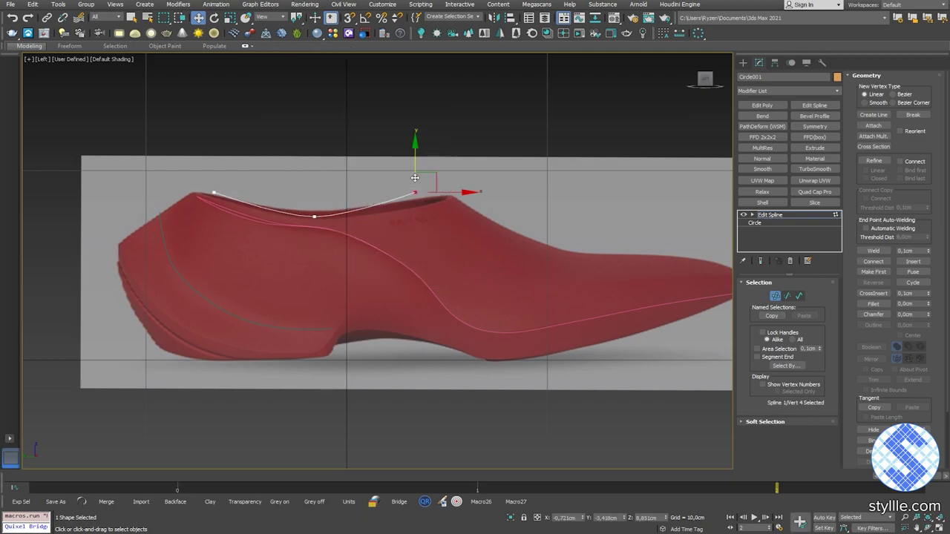
{"action": "left_click_drag", "start_coordinate": [419, 175], "coordinate": [448, 180]}
{"action": "left_click", "coordinate": [214, 192]}
{"action": "scroll", "coordinate": [327, 238], "scroll_direction": "down", "scroll_amount": 2}
{"action": "middle_click_drag", "start_coordinate": [354, 244], "coordinate": [319, 242]}
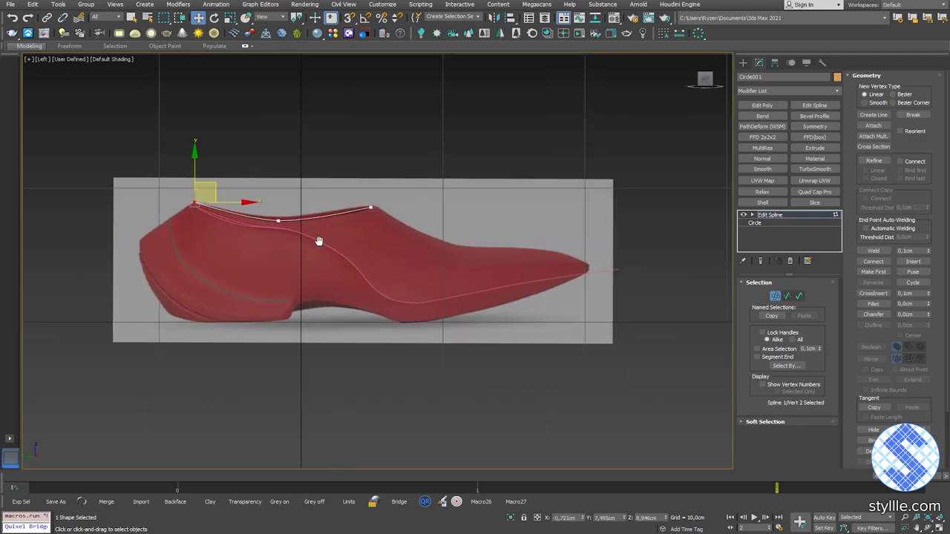
{"action": "scroll", "coordinate": [296, 282], "scroll_direction": "up", "scroll_amount": 2}
Switch to the Perspective view, unhide the foot and check the collar spline's side vertices against the ankle.
{"action": "key", "text": "alt+w"}
{"action": "middle_click", "coordinate": [438, 349]}
{"action": "key", "text": "alt+w"}
{"action": "middle_click_drag", "start_coordinate": [438, 349], "coordinate": [436, 386], "text": "alt"}
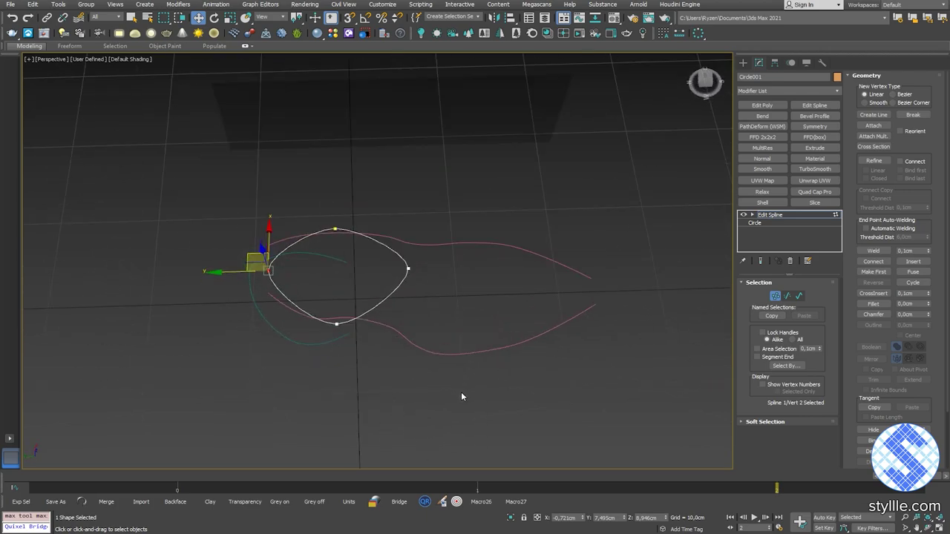
{"action": "left_click", "coordinate": [460, 392]}
{"action": "left_click", "coordinate": [545, 18]}
{"action": "left_click", "coordinate": [608, 193]}
{"action": "left_click", "coordinate": [336, 324]}
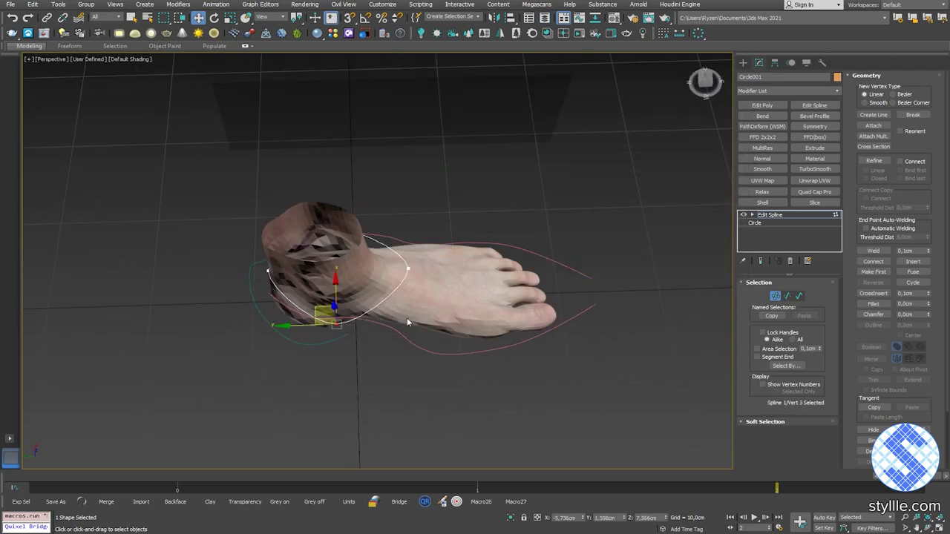
{"action": "middle_click_drag", "start_coordinate": [407, 319], "coordinate": [349, 329], "text": "alt"}
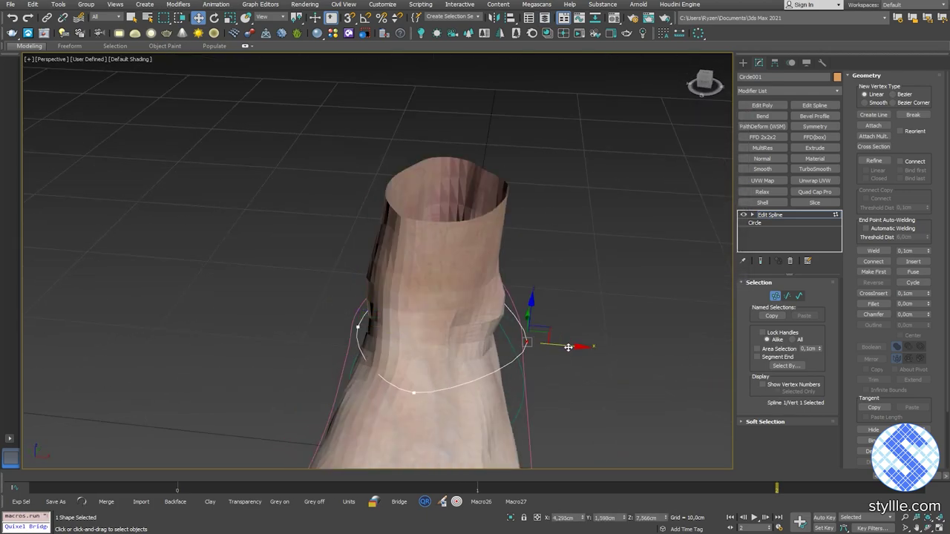
{"action": "middle_click_drag", "start_coordinate": [567, 348], "coordinate": [638, 298], "text": "alt"}
Convert the collar spline's front vertex to Bezier and scale its handles wider across the instep.
{"action": "left_click", "coordinate": [423, 312]}
{"action": "middle_click_drag", "start_coordinate": [471, 342], "coordinate": [545, 386], "text": "alt"}
{"action": "right_click", "coordinate": [399, 299]}
{"action": "left_click", "coordinate": [377, 242]}
{"action": "middle_click_drag", "start_coordinate": [438, 300], "coordinate": [400, 306], "text": "alt"}
{"action": "key", "text": "r"}
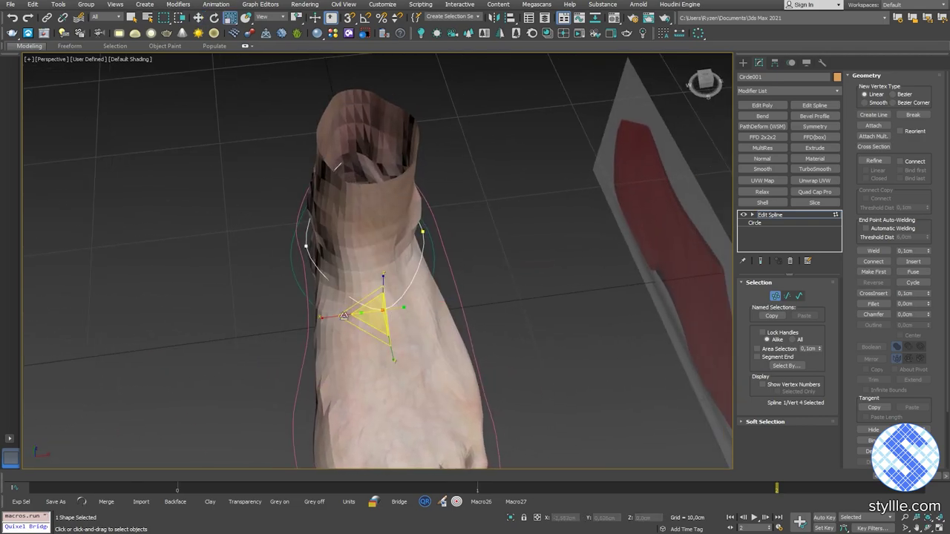
{"action": "left_click_drag", "start_coordinate": [332, 317], "coordinate": [301, 320]}
Move the collar spline's front vertex about 0.6 cm back toward the ankle and deselect the spline.
{"action": "middle_click_drag", "start_coordinate": [364, 295], "coordinate": [477, 252], "text": "alt"}
{"action": "key", "text": "w"}
{"action": "left_click_drag", "start_coordinate": [376, 292], "coordinate": [364, 290]}
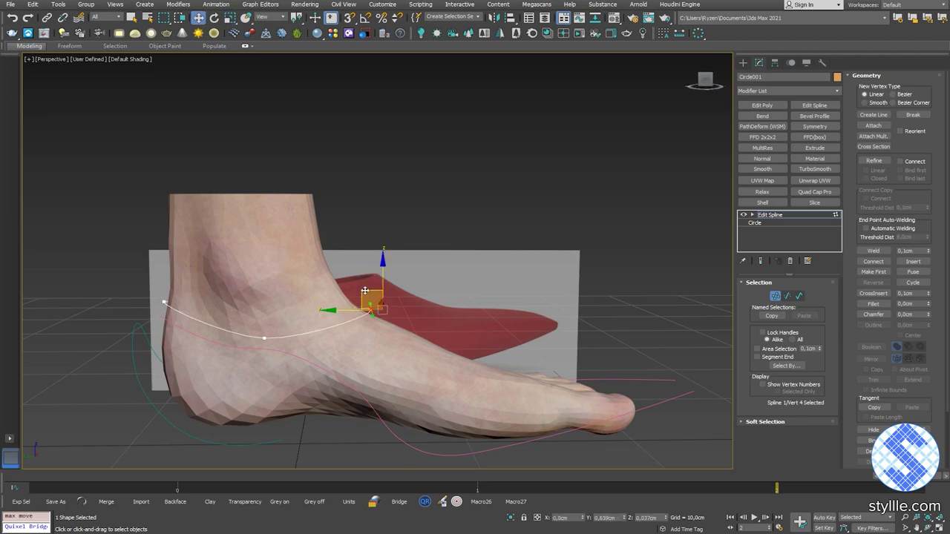
{"action": "mouse_move", "coordinate": [365, 290]}
{"action": "middle_mouse_down", "text": "alt"}
{"action": "mouse_move", "coordinate": [312, 352]}
{"action": "mouse_move", "coordinate": [377, 303]}
{"action": "middle_mouse_up", "text": "alt"}
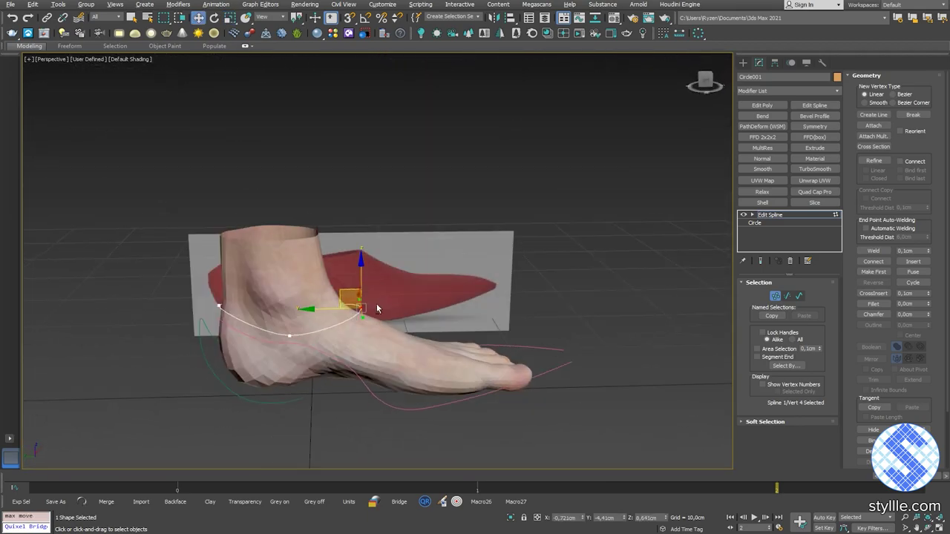
{"action": "key", "text": "1"}
{"action": "left_click", "coordinate": [557, 311]}
Switch to the Left view and hide the foot to expose the shoe reference's front.
{"action": "key", "text": "alt+w"}
{"action": "left_click", "coordinate": [510, 268]}
{"action": "key", "text": "alt+w"}
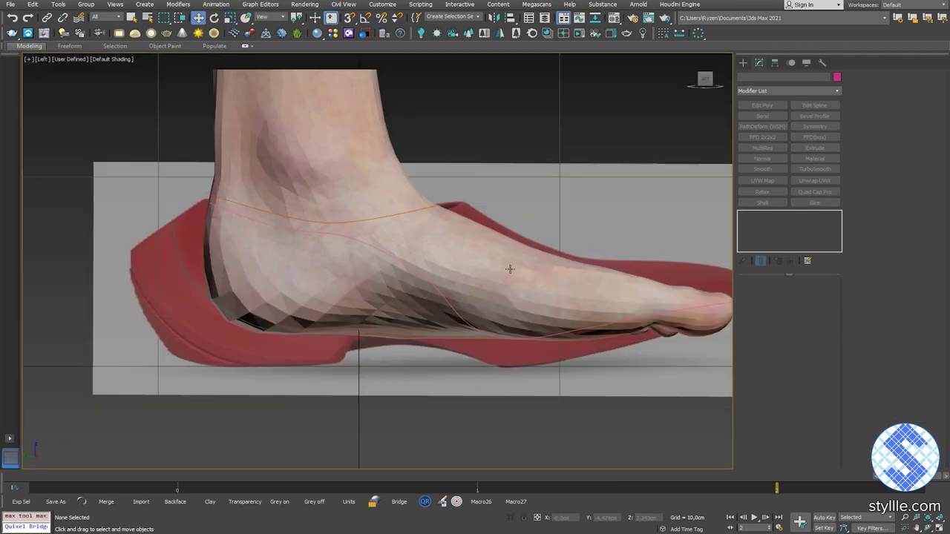
{"action": "left_click", "coordinate": [741, 65]}
{"action": "middle_click_drag", "start_coordinate": [568, 223], "coordinate": [377, 202]}
{"action": "left_click", "coordinate": [553, 271]}
{"action": "key", "text": "alt+h"}
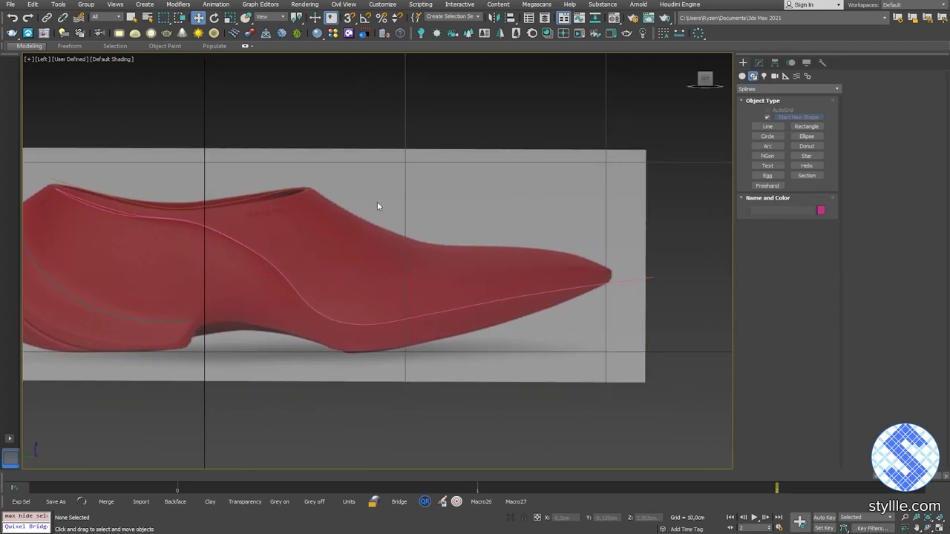
Trace a smooth line along the shoe's upper profile from the opening's front tip to the toe.
{"action": "scroll", "coordinate": [377, 201], "scroll_direction": "up", "scroll_amount": 2}
{"action": "left_click", "coordinate": [768, 126]}
{"action": "left_click", "coordinate": [281, 182]}
{"action": "left_click", "coordinate": [368, 232]}
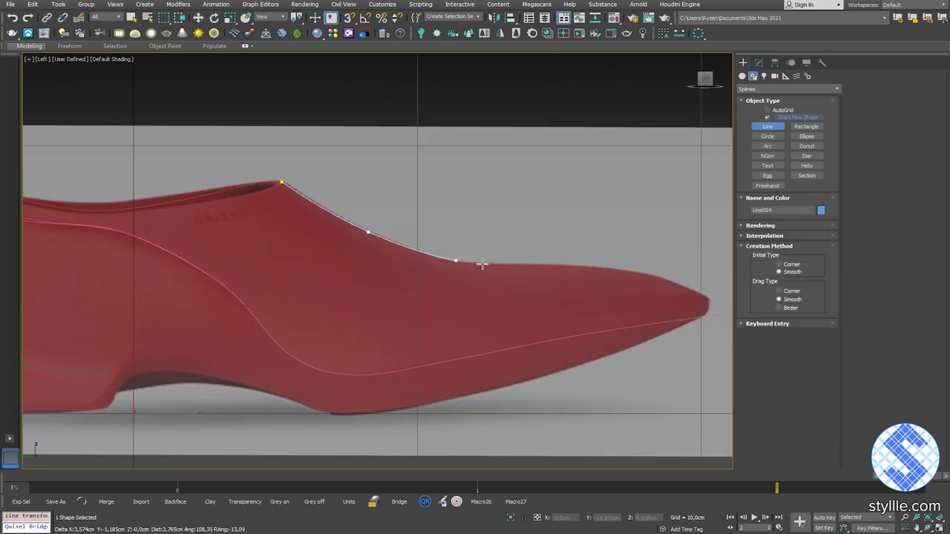
{"action": "left_click", "coordinate": [597, 267]}
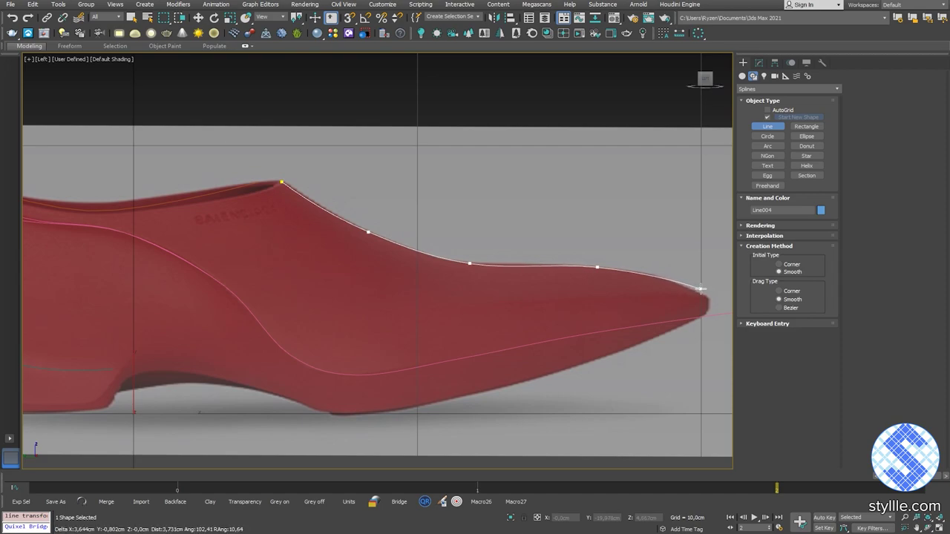
{"action": "right_click", "coordinate": [699, 281]}
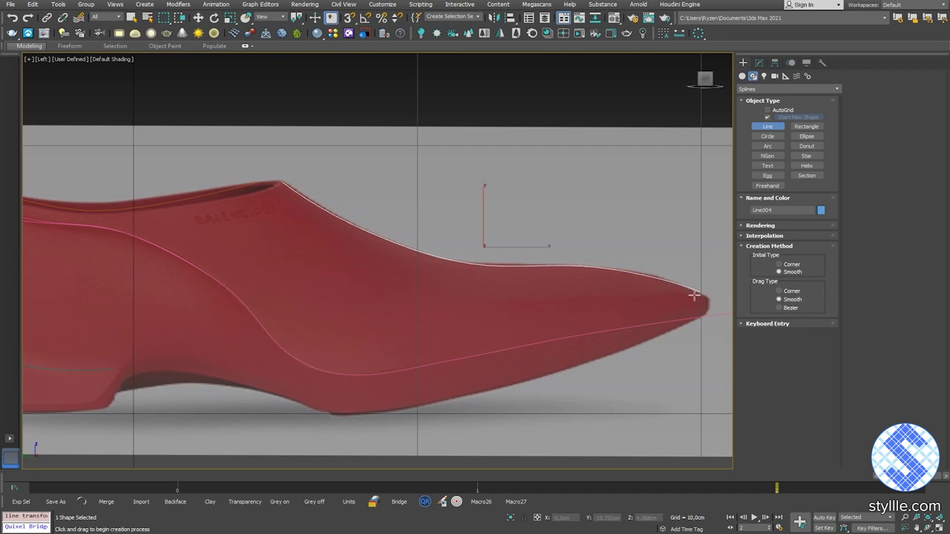
Trace a line down the shoe's back slope from the opening's rear peak to the heel's rearmost corner.
{"action": "scroll", "coordinate": [694, 295], "scroll_direction": "down", "scroll_amount": 3}
{"action": "middle_click_drag", "start_coordinate": [181, 279], "coordinate": [352, 260]}
{"action": "scroll", "coordinate": [351, 260], "scroll_direction": "up", "scroll_amount": 3}
{"action": "left_click", "coordinate": [407, 203]}
{"action": "left_click", "coordinate": [363, 236]}
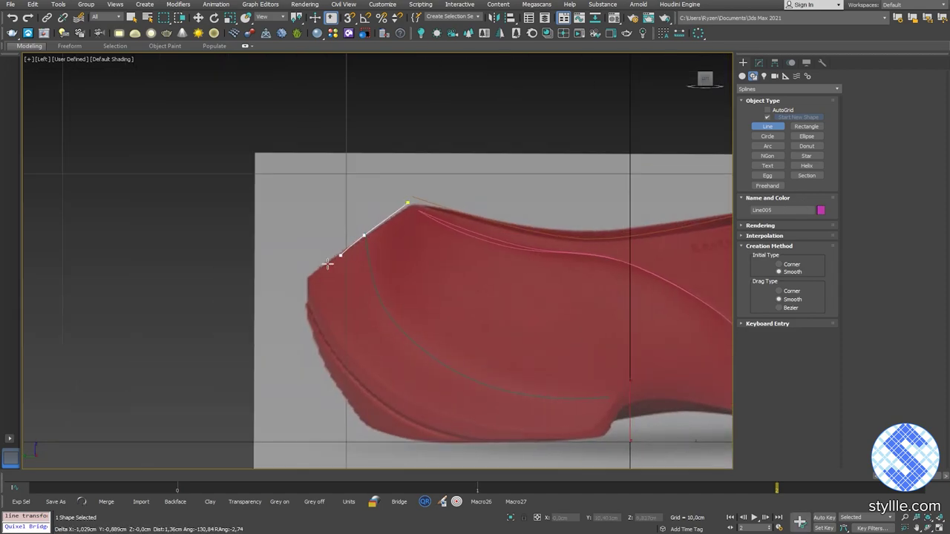
{"action": "right_click", "coordinate": [304, 268]}
Trace a smooth line from the heel's rearmost corner along the heel seam and underside to the heel block's front.
{"action": "middle_click_drag", "start_coordinate": [282, 268], "coordinate": [205, 203]}
{"action": "left_click", "coordinate": [807, 129]}
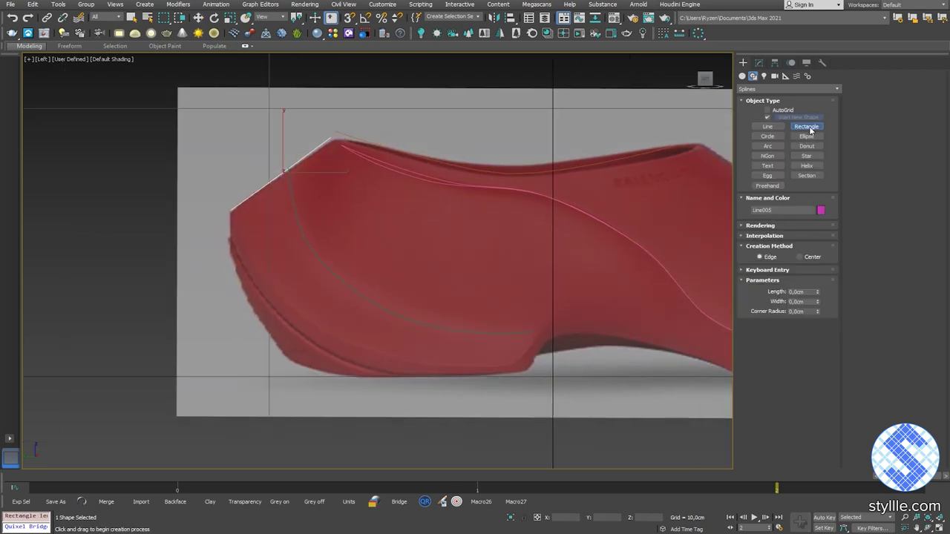
{"action": "left_click", "coordinate": [769, 126]}
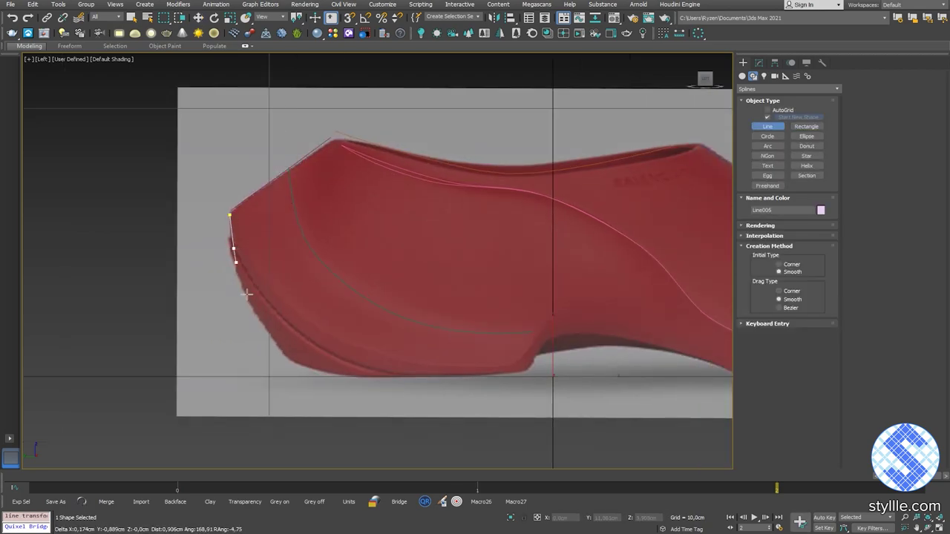
{"action": "left_click", "coordinate": [321, 349]}
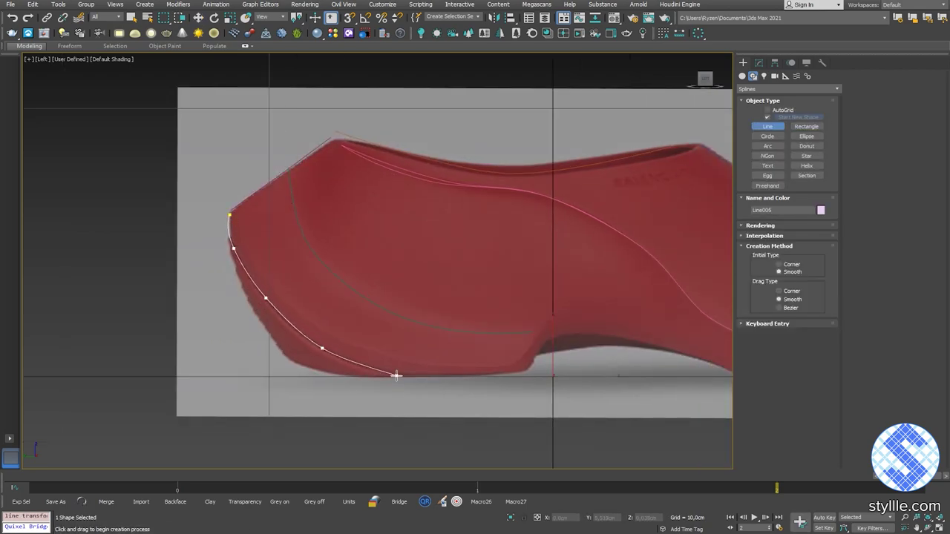
{"action": "left_click", "coordinate": [525, 373]}
{"action": "right_click", "coordinate": [535, 352]}
Trace a smooth line along the forefoot's side from the middle of the vamp to the toe tip.
{"action": "middle_click_drag", "start_coordinate": [515, 310], "coordinate": [301, 302]}
{"action": "scroll", "coordinate": [301, 301], "scroll_direction": "down", "scroll_amount": 2}
{"action": "middle_click_drag", "start_coordinate": [419, 265], "coordinate": [329, 269]}
{"action": "scroll", "coordinate": [571, 282], "scroll_direction": "up", "scroll_amount": 2}
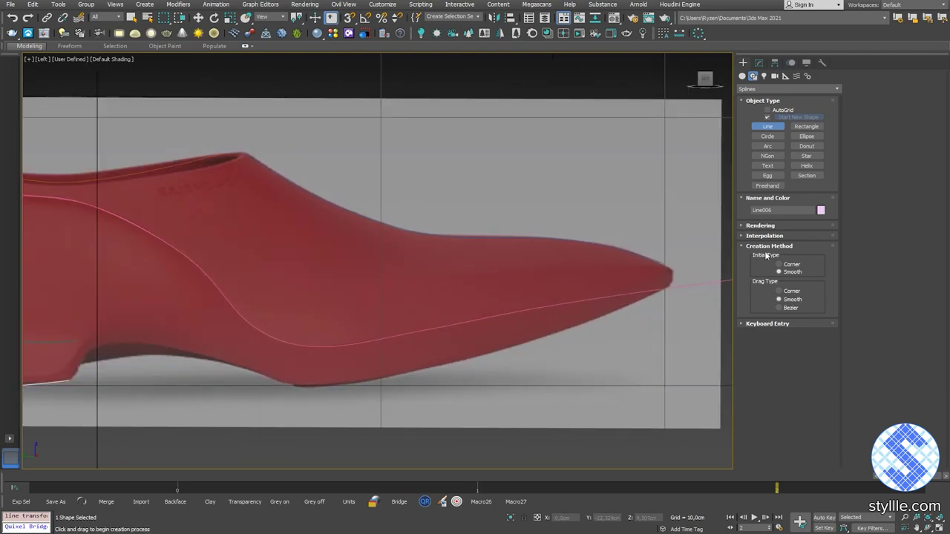
{"action": "left_click", "coordinate": [334, 262]}
{"action": "left_click", "coordinate": [370, 277]}
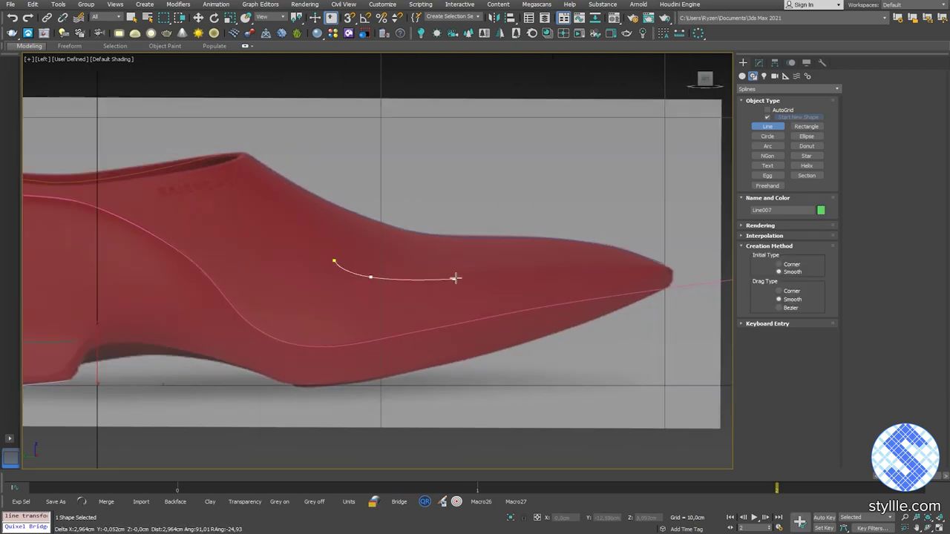
{"action": "left_click", "coordinate": [664, 268]}
{"action": "right_click", "coordinate": [664, 268]}
{"action": "right_click", "coordinate": [664, 268]}
Shift the new toe line's starting vertex slightly back toward the heel.
{"action": "key", "text": "1"}
{"action": "left_click", "coordinate": [334, 260]}
{"action": "left_click_drag", "start_coordinate": [345, 243], "coordinate": [328, 243]}
{"action": "left_click", "coordinate": [372, 276]}
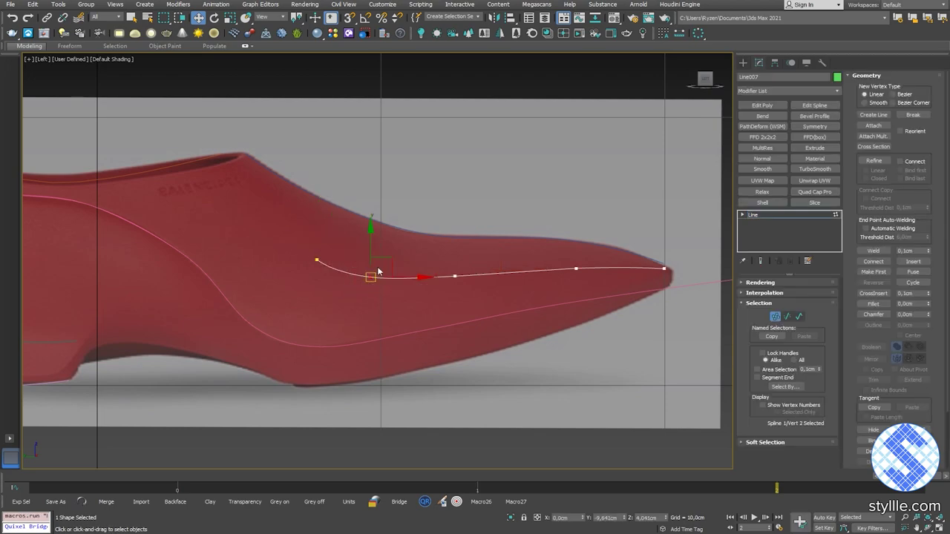
{"action": "scroll", "coordinate": [453, 270], "scroll_direction": "down", "scroll_amount": 5}
{"action": "key", "text": "1"}
Move the toe line sideways from the centre plane toward the shoe outline's negative X side.
{"action": "key", "text": "p"}
{"action": "middle_click_drag", "start_coordinate": [453, 279], "coordinate": [444, 319], "text": "alt"}
{"action": "left_click_drag", "start_coordinate": [442, 324], "coordinate": [483, 363]}
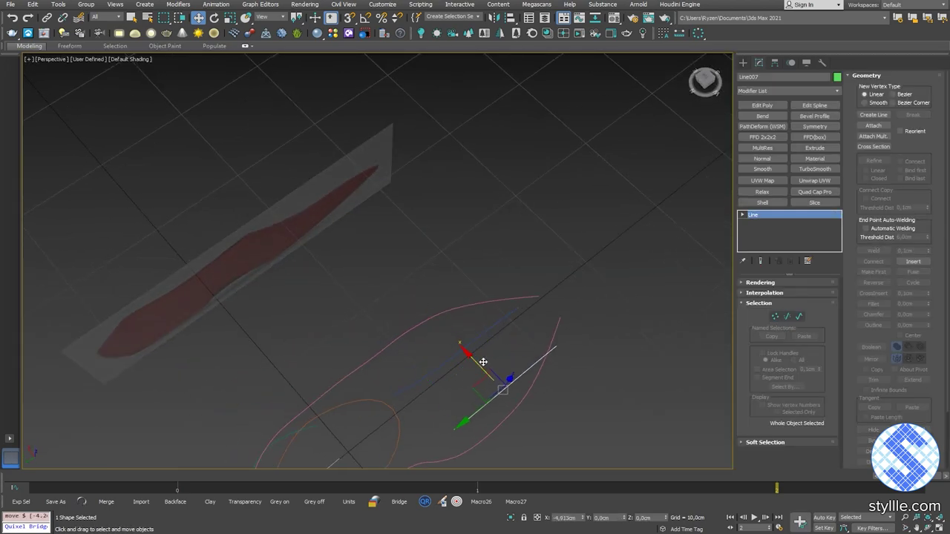
{"action": "middle_click_drag", "start_coordinate": [483, 363], "coordinate": [499, 342], "text": "alt"}
Reposition the toe line's vertices in the Top view so it curves just inside the neighbouring outline spline.
{"action": "key", "text": "1"}
{"action": "left_click", "coordinate": [547, 320]}
{"action": "key", "text": "t"}
{"action": "scroll", "coordinate": [361, 200], "scroll_direction": "down", "scroll_amount": 4}
{"action": "scroll", "coordinate": [325, 291], "scroll_direction": "up", "scroll_amount": 4}
{"action": "left_click", "coordinate": [308, 237]}
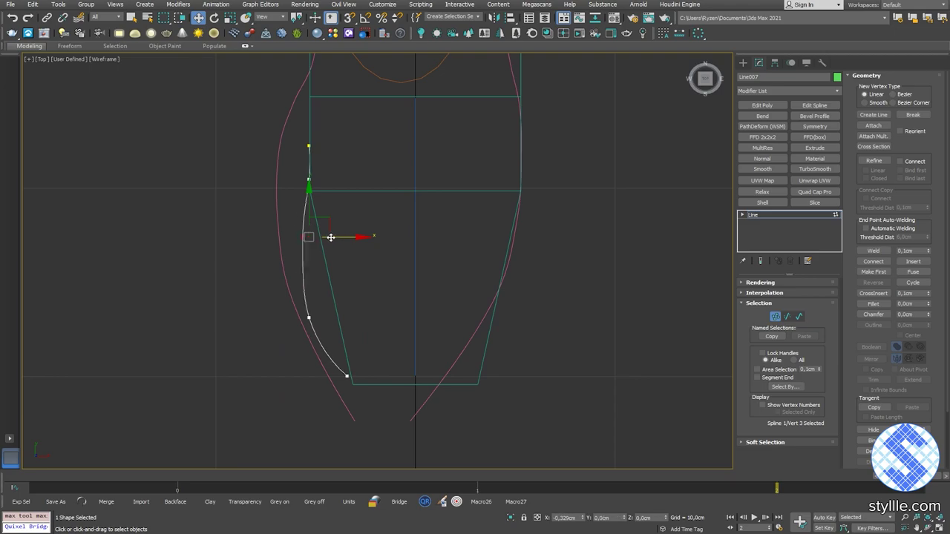
{"action": "left_click_drag", "start_coordinate": [329, 238], "coordinate": [308, 237]}
{"action": "left_click", "coordinate": [309, 179]}
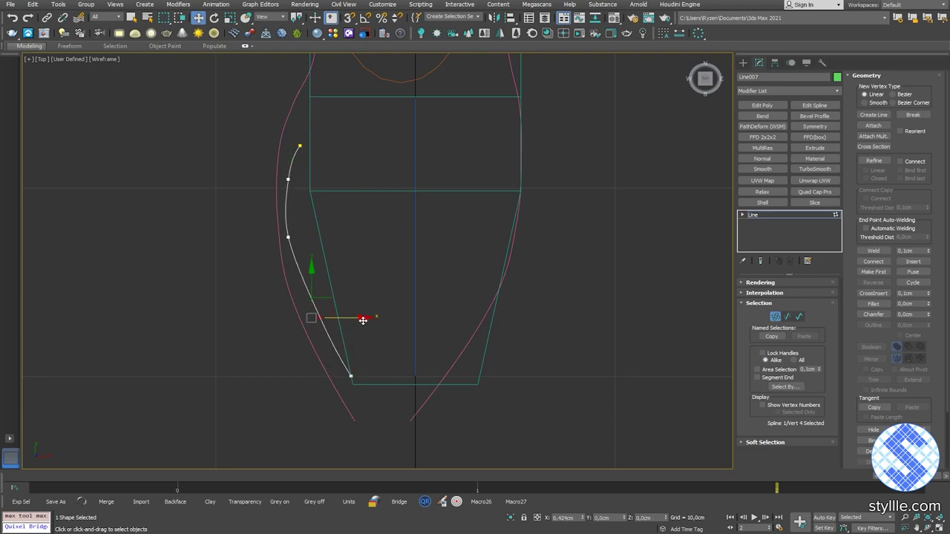
{"action": "key", "text": "1"}
Mirror a copy of the toe line to the shoe's opposite side and adjust its vertices to that outline.
{"action": "left_click_drag", "start_coordinate": [320, 239], "coordinate": [498, 268]}
{"action": "key", "text": "alt+m"}
{"action": "left_click", "coordinate": [448, 342]}
{"action": "key", "text": "1"}
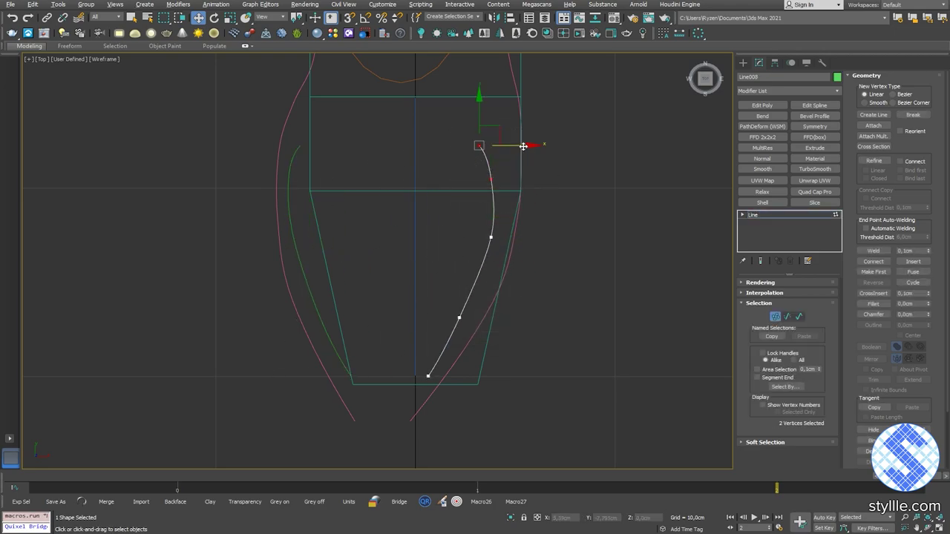
{"action": "scroll", "coordinate": [462, 226], "scroll_direction": "down", "scroll_amount": 2}
{"action": "key", "text": "1"}
Return to the Perspective view, clear the selection and save the scene.
{"action": "key", "text": "alt+w"}
{"action": "middle_click", "coordinate": [547, 393]}
{"action": "key", "text": "alt+w"}
{"action": "middle_click_drag", "start_coordinate": [547, 393], "coordinate": [515, 287], "text": "alt"}
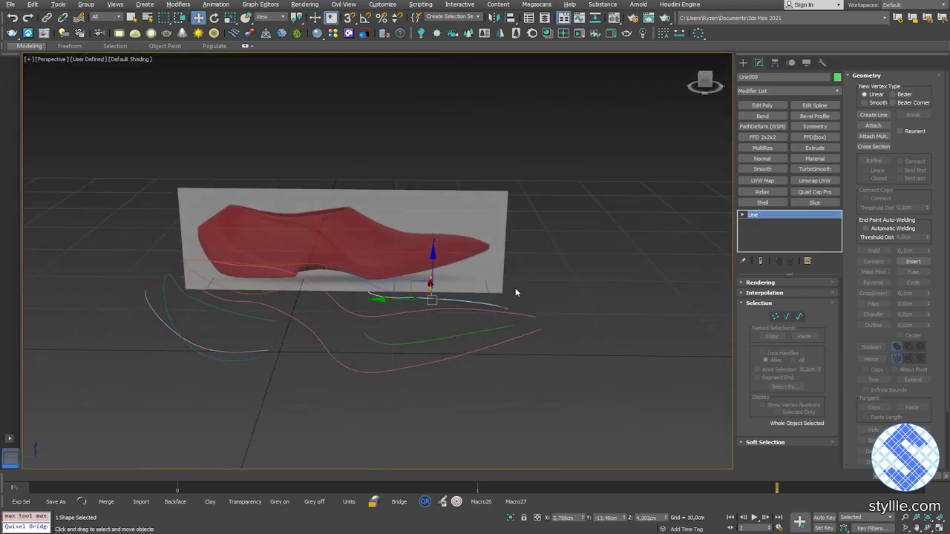
{"action": "left_click", "coordinate": [515, 287]}
{"action": "key", "text": "ctrl+s"}
Copy the shoe opening's spline and align the copy's centre with the original.
{"action": "middle_click_drag", "start_coordinate": [208, 313], "coordinate": [380, 363], "text": "alt"}
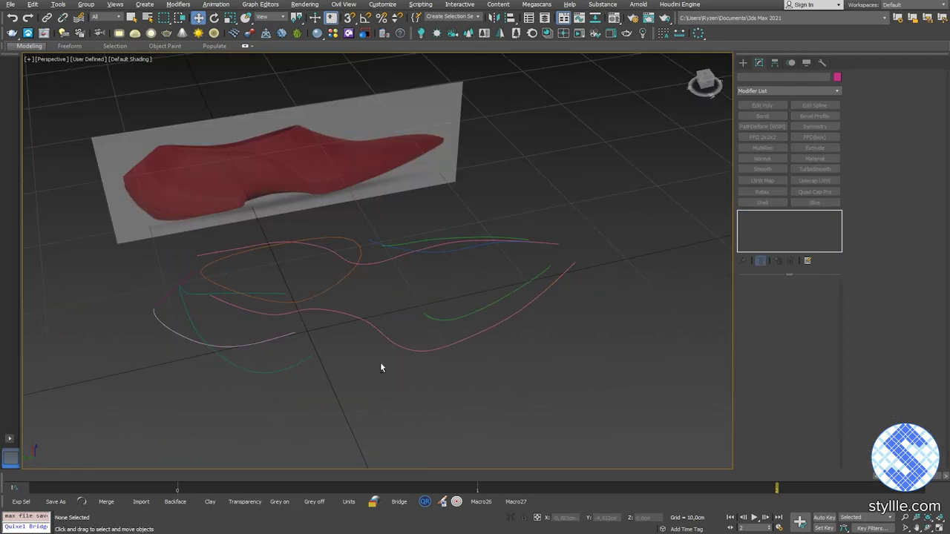
{"action": "scroll", "coordinate": [380, 363], "scroll_direction": "up", "scroll_amount": 4}
{"action": "key", "text": "Home"}
{"action": "left_click", "coordinate": [363, 329]}
{"action": "middle_click_drag", "start_coordinate": [434, 347], "coordinate": [351, 277]}
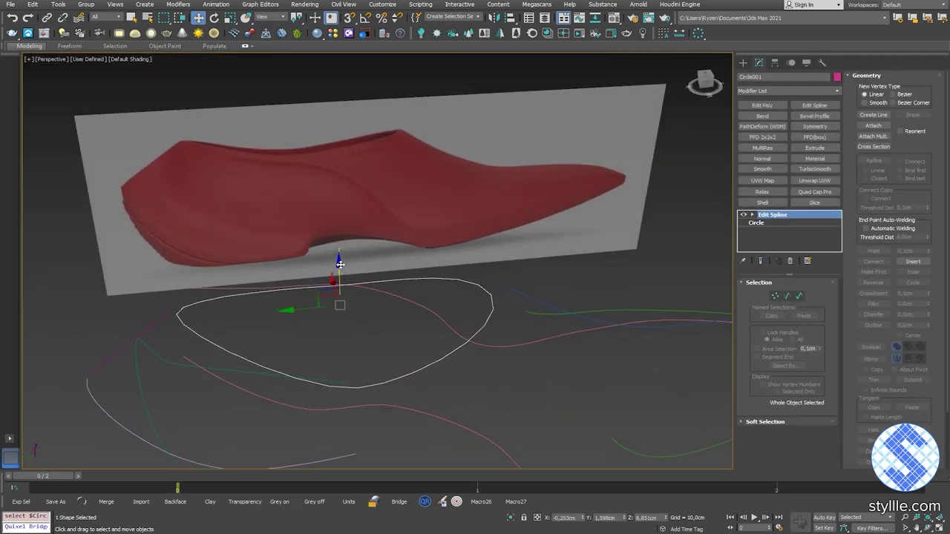
{"action": "left_click_drag", "start_coordinate": [339, 263], "coordinate": [340, 256], "text": "shift"}
{"action": "left_click", "coordinate": [467, 304]}
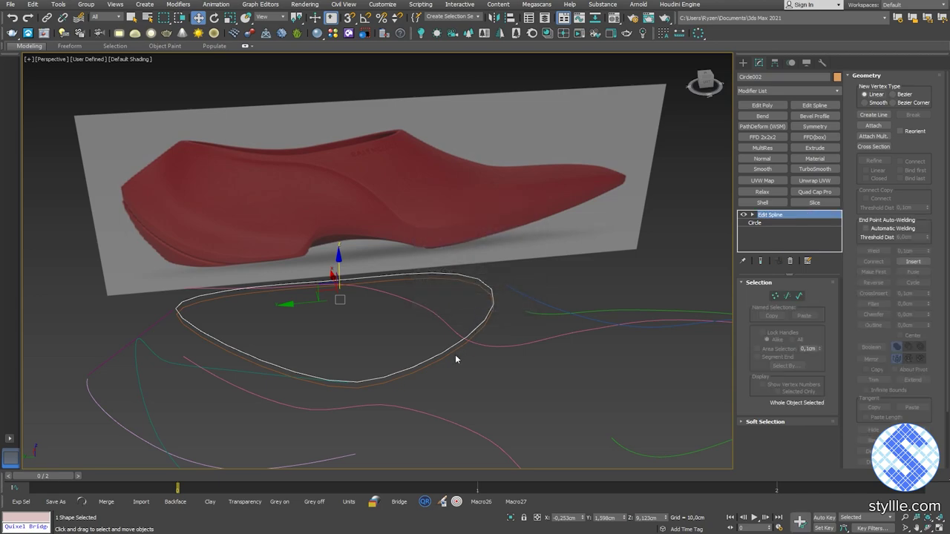
{"action": "key", "text": "alt+a"}
{"action": "left_click", "coordinate": [455, 357]}
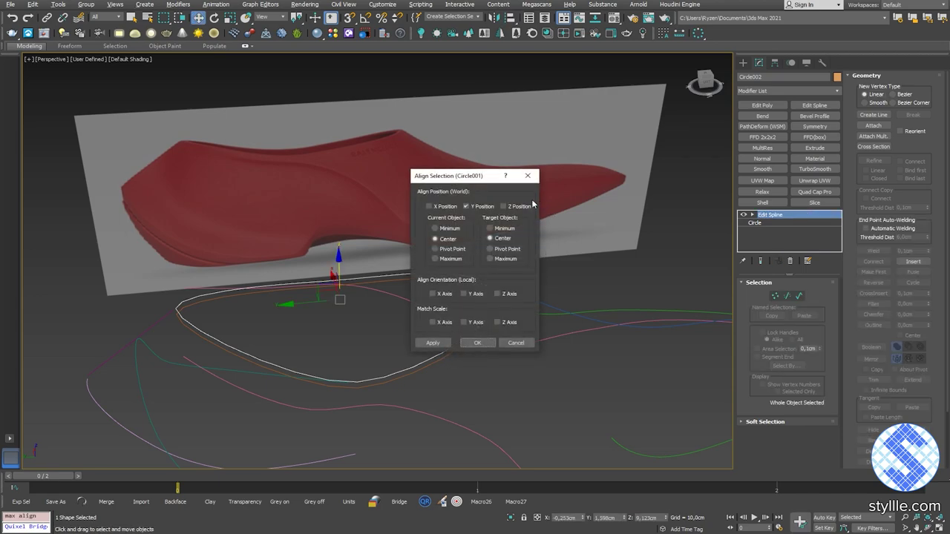
{"action": "left_click", "coordinate": [474, 345]}
Add a Sweep modifier with a Bar section to the copied opening spline and set its width to 0.3 cm.
{"action": "left_click", "coordinate": [768, 93]}
{"action": "type", "text": "sw"}
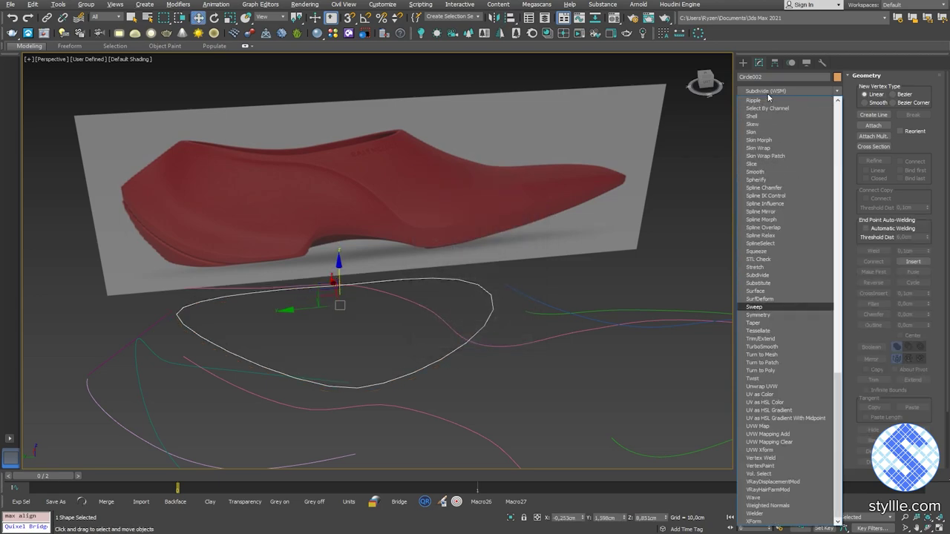
{"action": "key", "text": "Return"}
{"action": "left_click", "coordinate": [811, 317]}
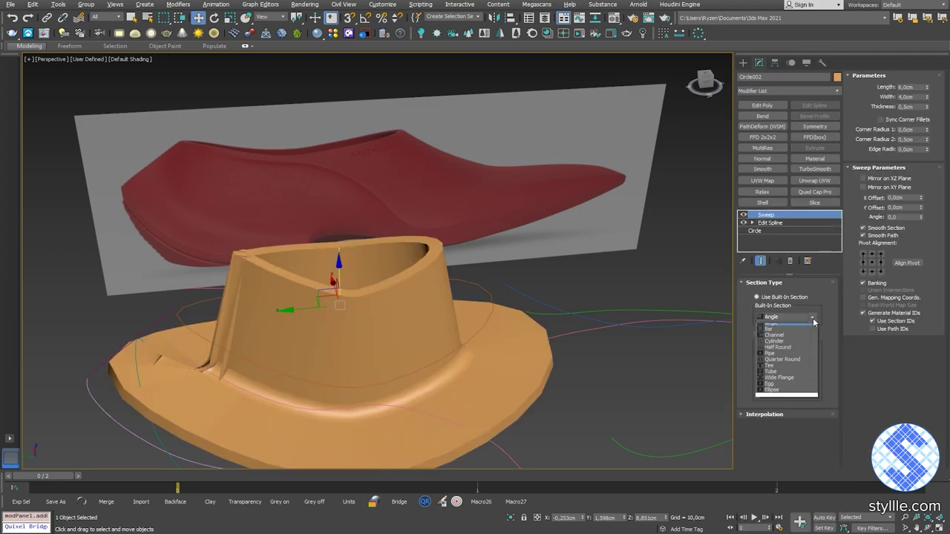
{"action": "left_click", "coordinate": [771, 339]}
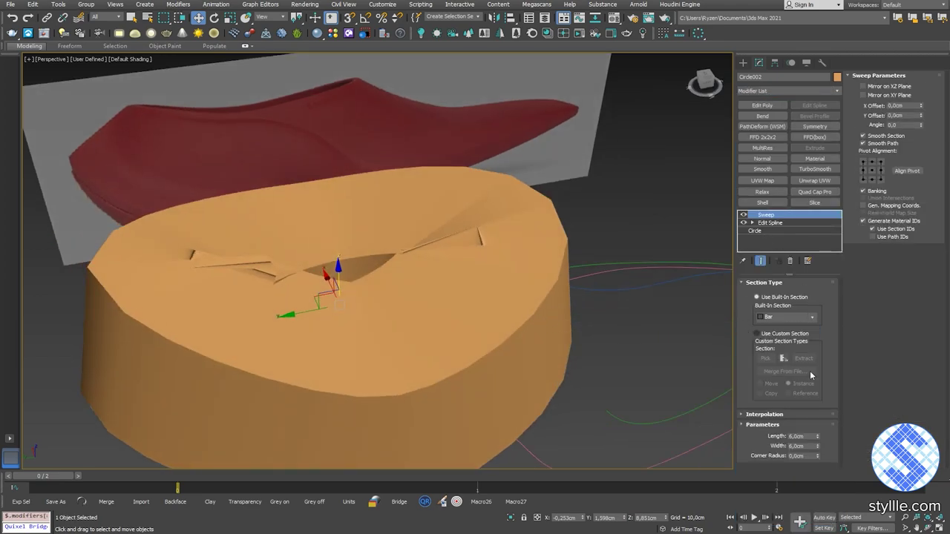
{"action": "left_click_drag", "start_coordinate": [819, 448], "coordinate": [820, 474]}
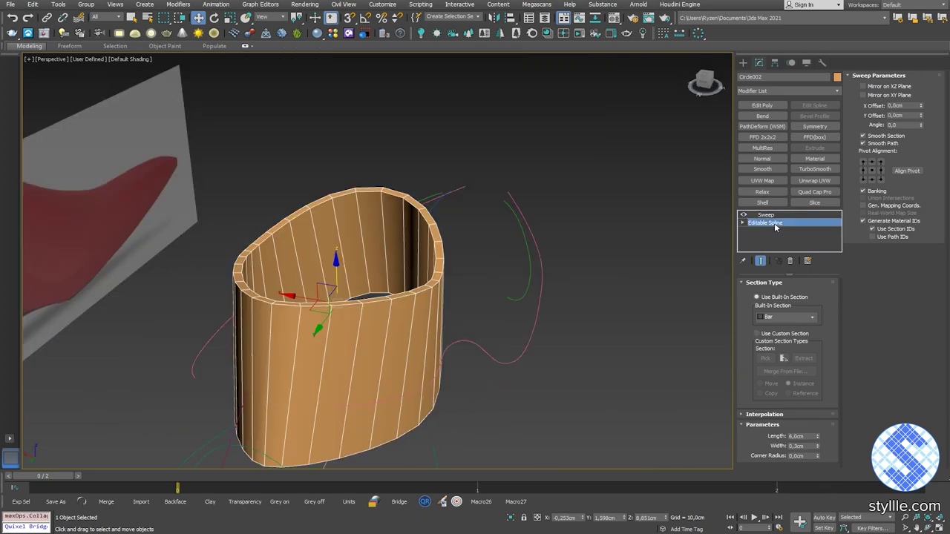
Reduce the base spline's interpolation steps to 3 while showing the sweep's end result.
{"action": "left_click", "coordinate": [774, 223]}
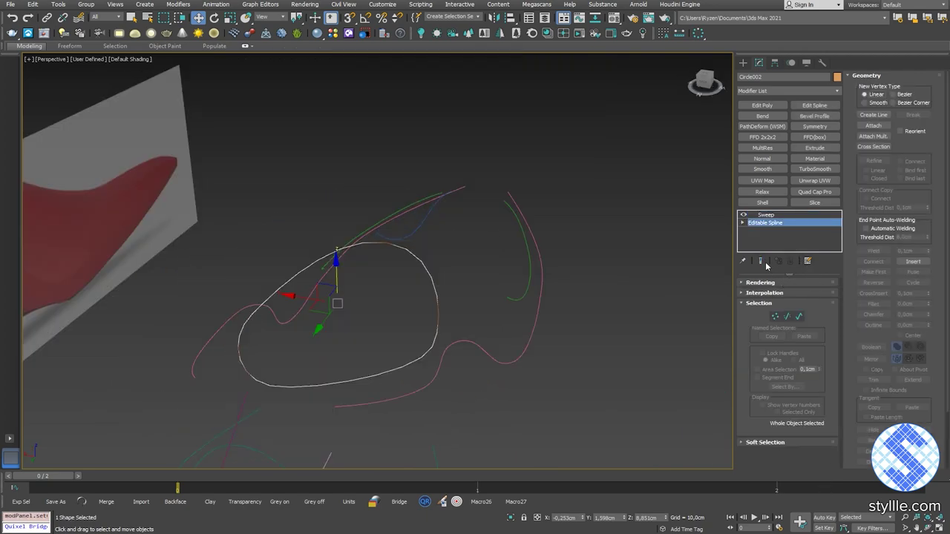
{"action": "left_click", "coordinate": [760, 261]}
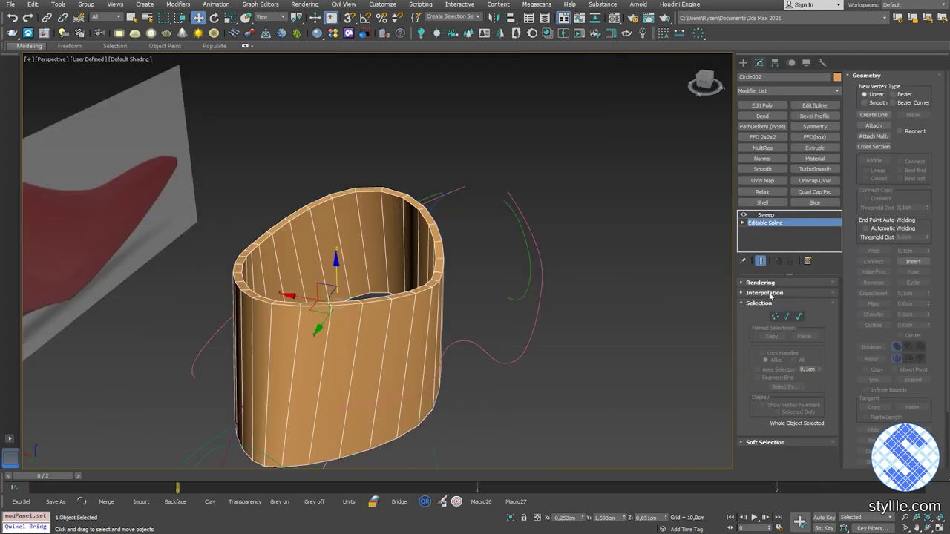
{"action": "left_click", "coordinate": [766, 293]}
{"action": "left_click_drag", "start_coordinate": [811, 304], "coordinate": [812, 316]}
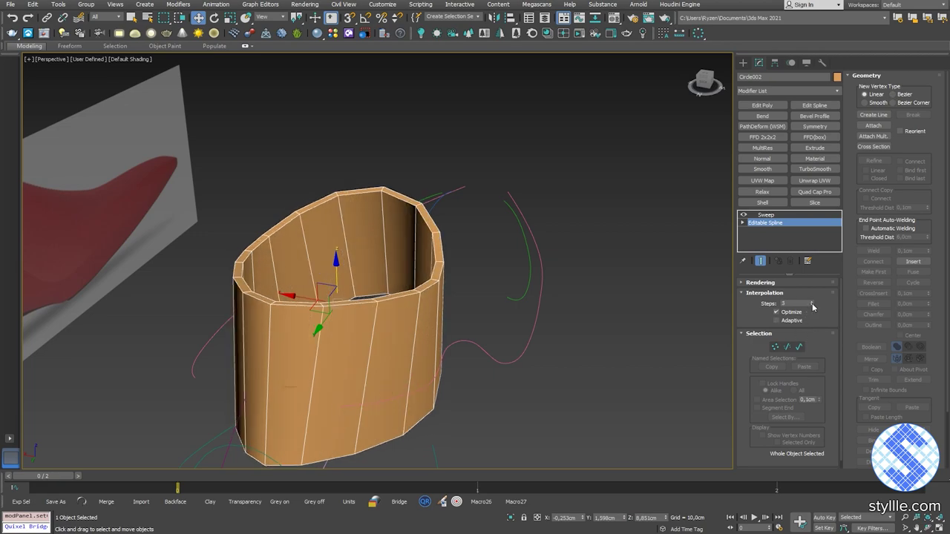
Align the sweep's pivot to the section's top centre and set the bar length to 1.5 cm.
{"action": "left_click", "coordinate": [765, 215]}
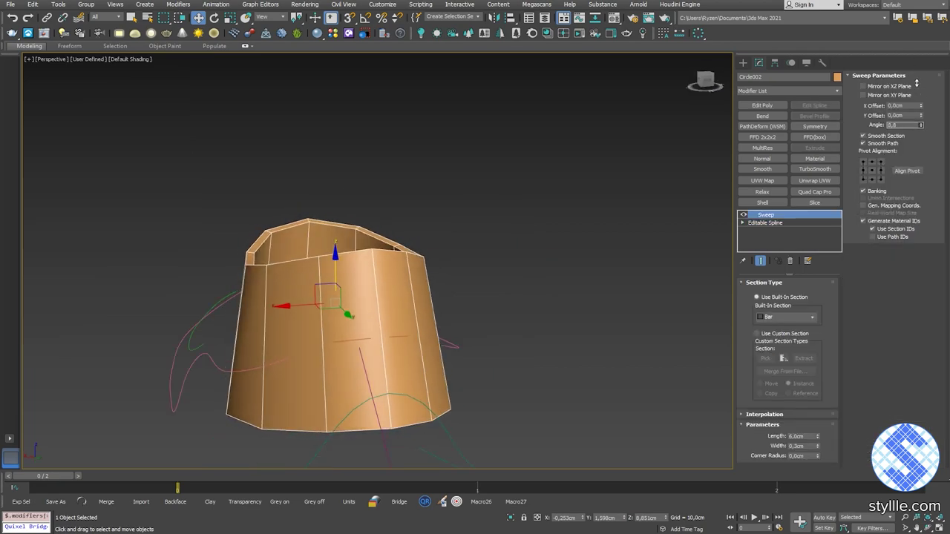
{"action": "key", "text": "l"}
{"action": "left_click_drag", "start_coordinate": [817, 438], "coordinate": [819, 470]}
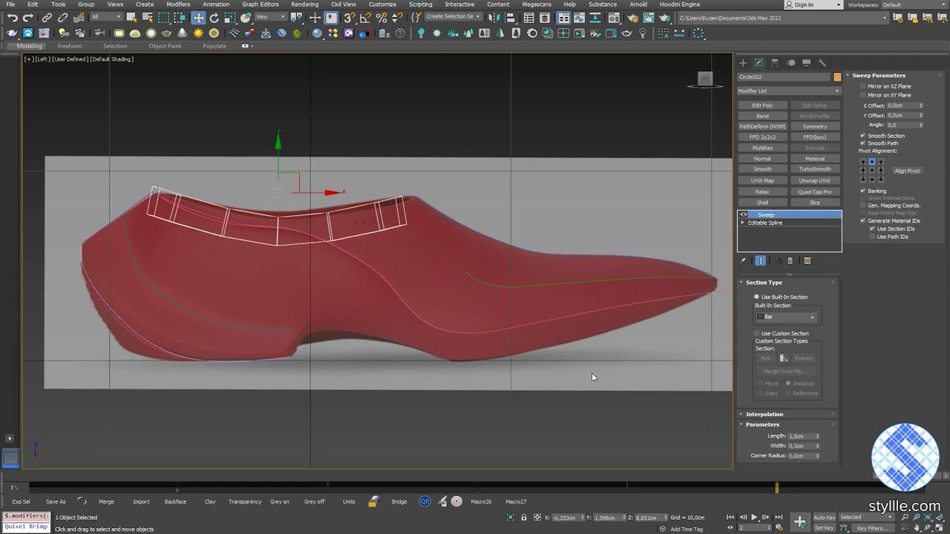
Delete the underside and inner wall polygons of the collar band.
{"action": "key", "text": "p"}
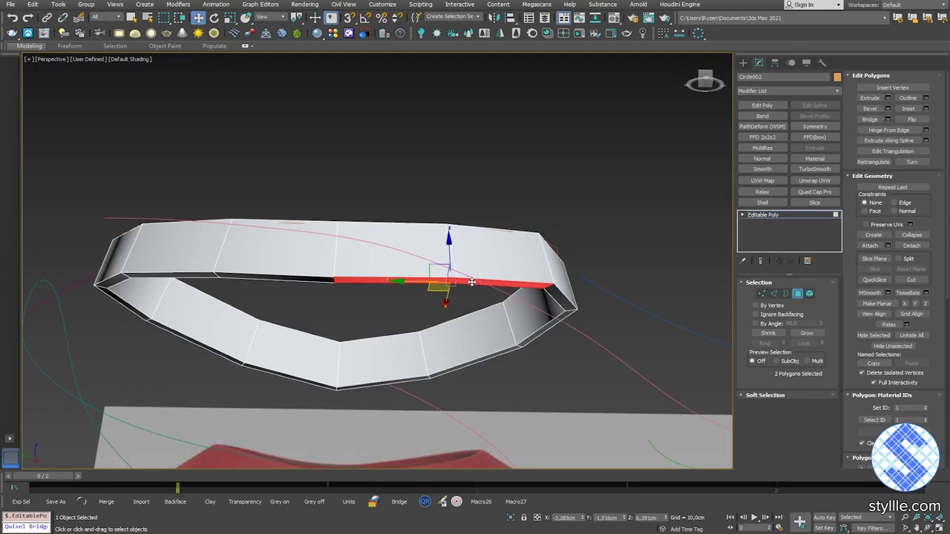
{"action": "left_click", "coordinate": [527, 312]}
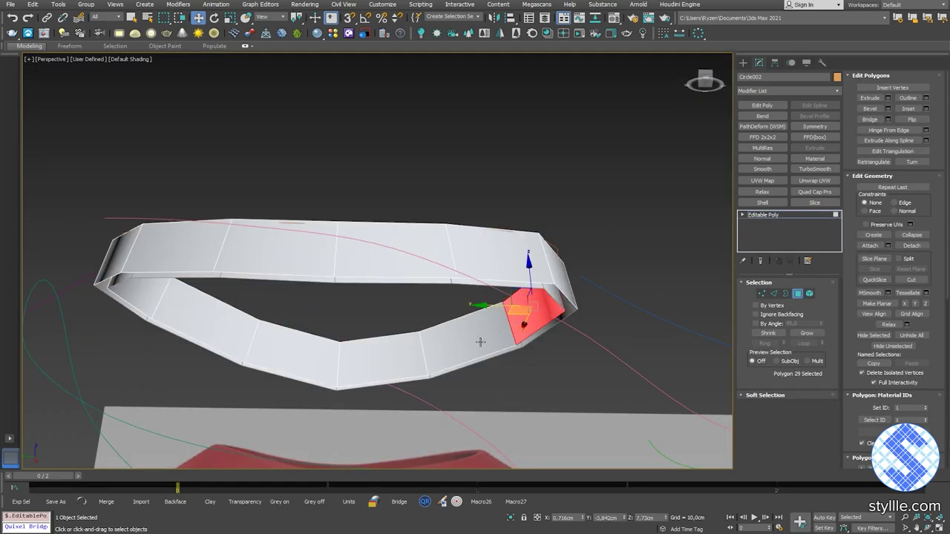
{"action": "left_click", "coordinate": [480, 339], "text": "shift"}
{"action": "key", "text": "Delete"}
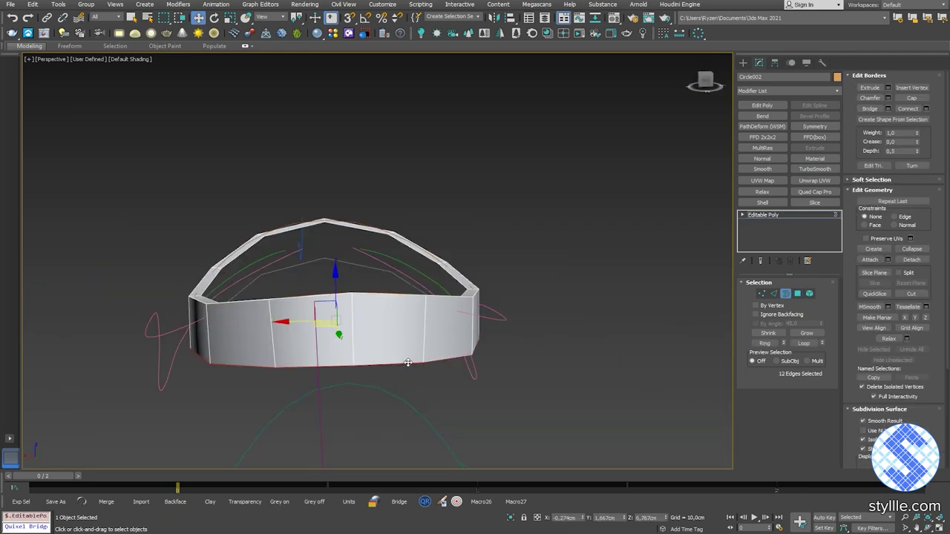
Flare the collar band by scaling its lower border outward, and compare it with the Left view reference.
{"action": "middle_click_drag", "start_coordinate": [334, 311], "coordinate": [319, 378], "text": "alt"}
{"action": "left_click_drag", "start_coordinate": [326, 324], "coordinate": [327, 326]}
{"action": "scroll", "coordinate": [330, 324], "scroll_direction": "down", "scroll_amount": 4}
{"action": "middle_click_drag", "start_coordinate": [338, 322], "coordinate": [319, 297], "text": "alt"}
{"action": "key", "text": "alt+w"}
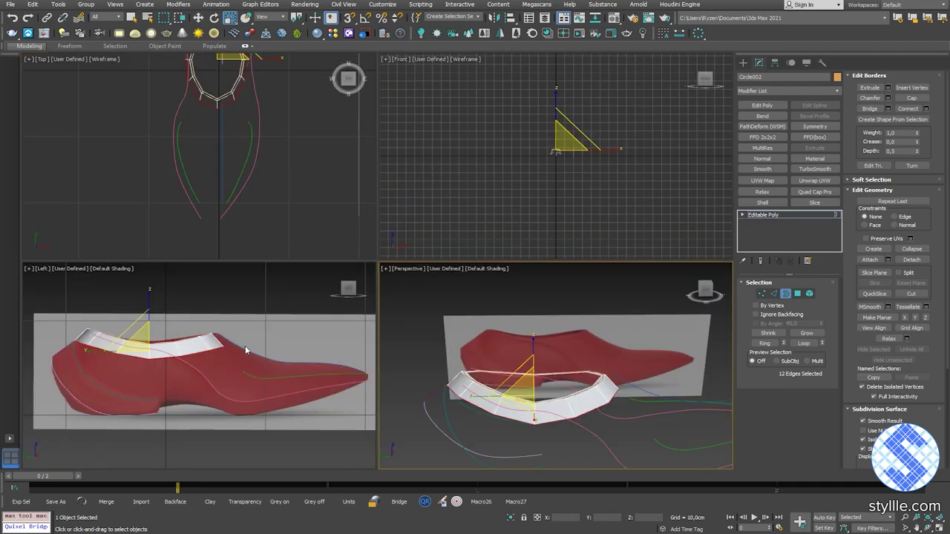
{"action": "middle_click", "coordinate": [248, 350]}
{"action": "key", "text": "alt+w"}
Adjust the collar band's front lower vertices in the Left view to match the shoe profile.
{"action": "scroll", "coordinate": [386, 318], "scroll_direction": "up", "scroll_amount": 4}
{"action": "middle_click_drag", "start_coordinate": [385, 318], "coordinate": [407, 412]}
{"action": "key", "text": "End"}
{"action": "key", "text": "1"}
{"action": "left_click", "coordinate": [519, 235]}
{"action": "middle_click_drag", "start_coordinate": [520, 239], "coordinate": [460, 229]}
{"action": "left_click_drag", "start_coordinate": [397, 252], "coordinate": [429, 229], "text": "ctrl"}
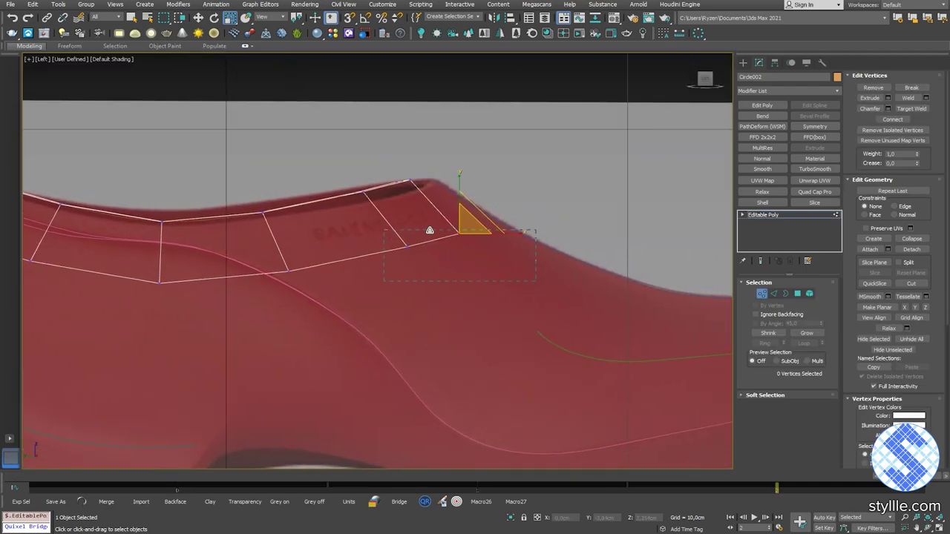
{"action": "middle_click_drag", "start_coordinate": [388, 262], "coordinate": [539, 280]}
{"action": "scroll", "coordinate": [539, 280], "scroll_direction": "down", "scroll_amount": 2}
Scale the collar band's lower border lengthwise to fit the side-view reference.
{"action": "key", "text": "3"}
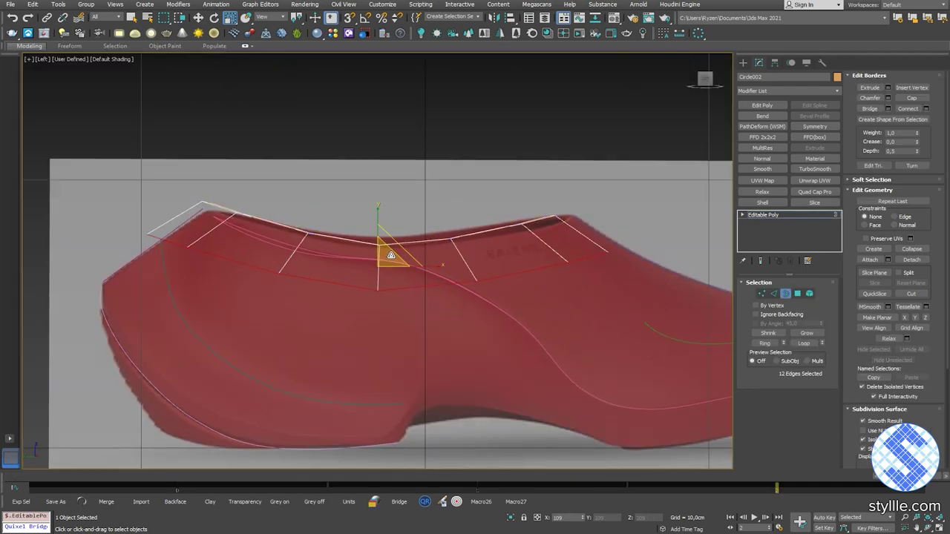
{"action": "middle_click_drag", "start_coordinate": [423, 312], "coordinate": [401, 304]}
{"action": "right_click", "coordinate": [408, 301]}
{"action": "left_click", "coordinate": [389, 292]}
{"action": "middle_click_drag", "start_coordinate": [447, 325], "coordinate": [437, 318]}
{"action": "scroll", "coordinate": [609, 338], "scroll_direction": "down", "scroll_amount": 2}
{"action": "middle_click_drag", "start_coordinate": [609, 338], "coordinate": [552, 320]}
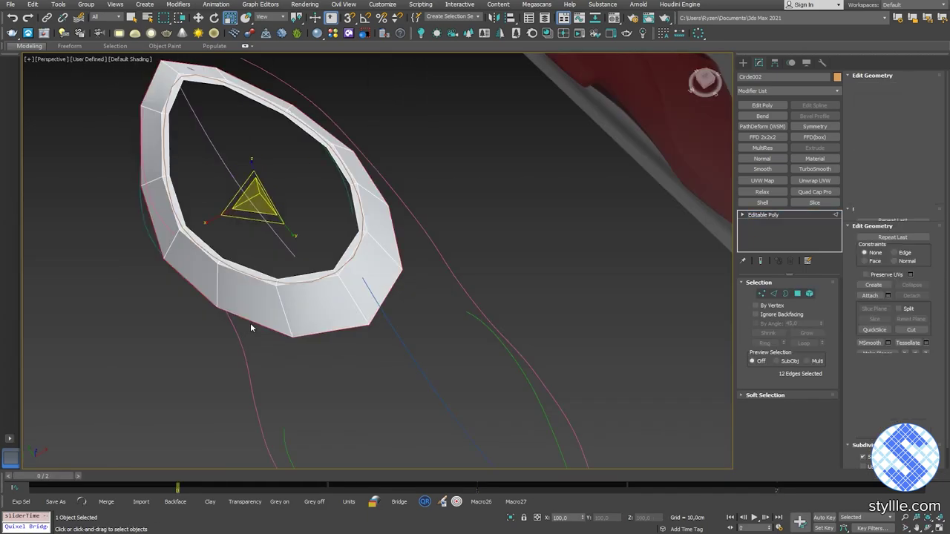
Extrude the collar's four front border edges forward and lower them onto the instep profile.
{"action": "key", "text": "2"}
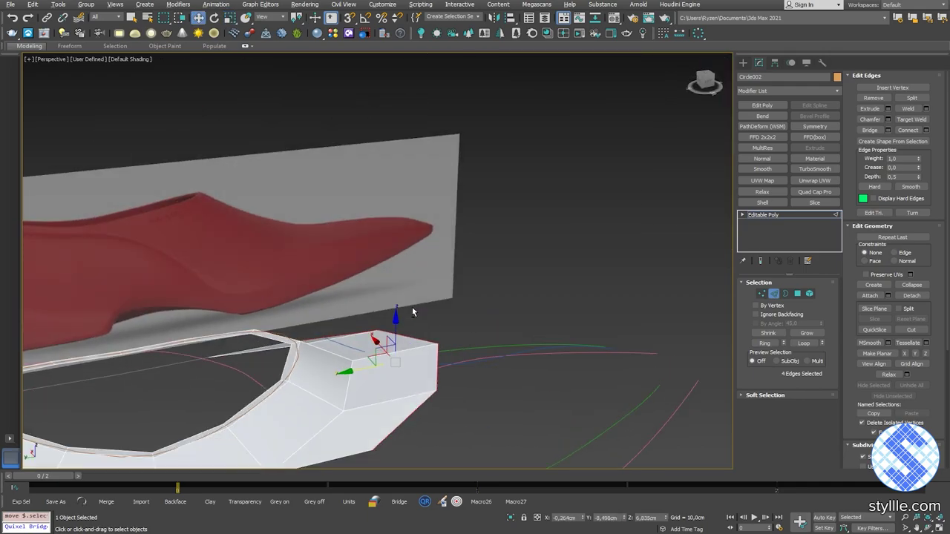
{"action": "key", "text": "alt+w"}
{"action": "key", "text": "alt+w"}
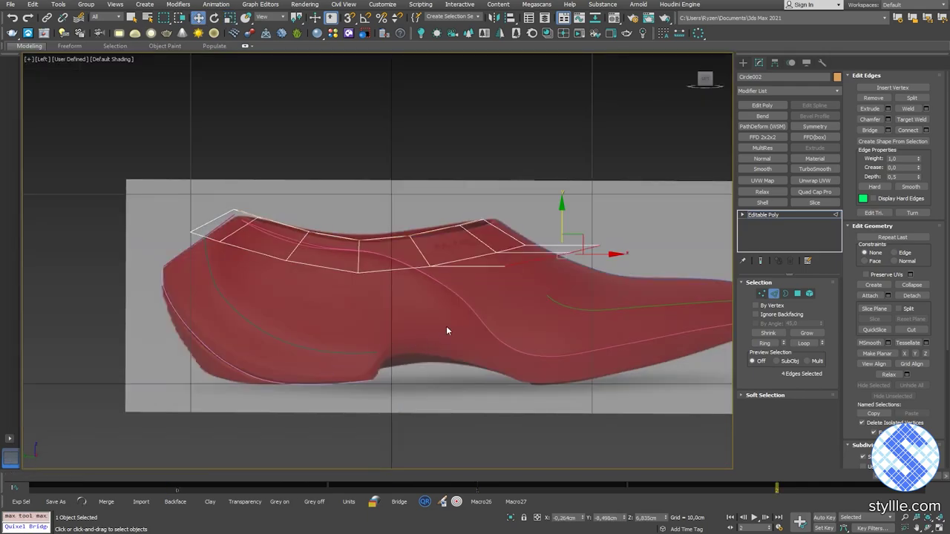
{"action": "left_click_drag", "start_coordinate": [481, 230], "coordinate": [484, 256]}
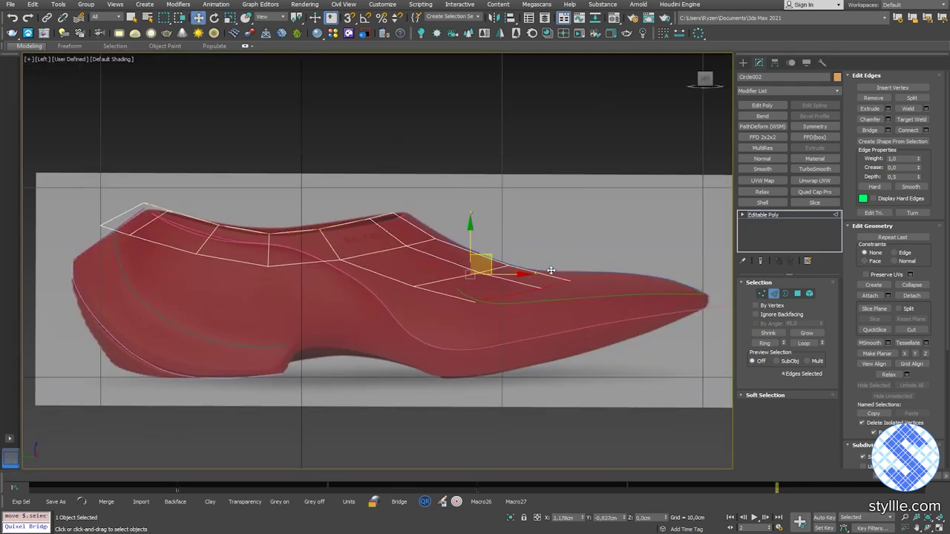
Extend the instep strip toward the toe and fit its end edges to the upper profile.
{"action": "left_click_drag", "start_coordinate": [555, 267], "coordinate": [586, 284]}
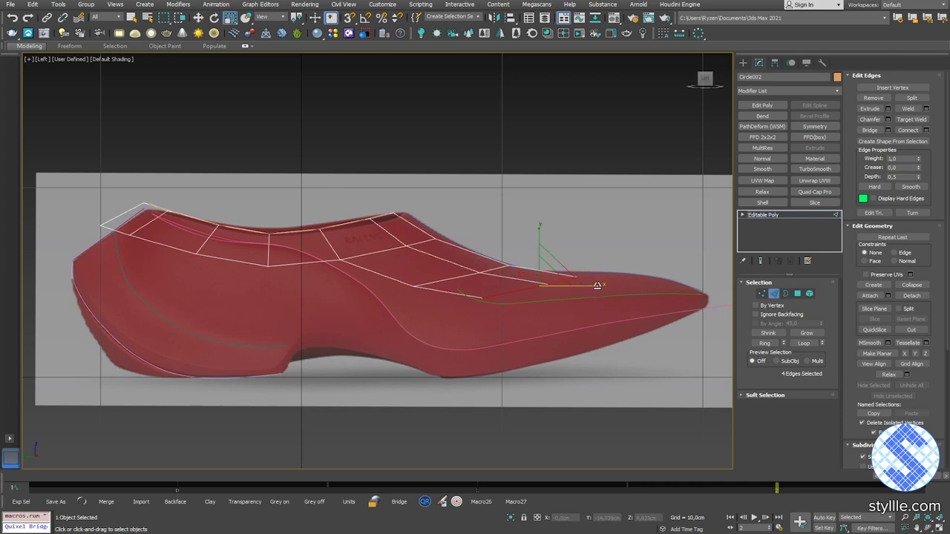
{"action": "left_click_drag", "start_coordinate": [543, 212], "coordinate": [544, 210]}
{"action": "key", "text": "w"}
{"action": "key", "text": "1"}
{"action": "left_click_drag", "start_coordinate": [511, 324], "coordinate": [527, 293]}
Rotate the instep strip's crosswise edge row with the Edge constraint so it slides along the surface.
{"action": "key", "text": "3"}
{"action": "key", "text": "2"}
{"action": "double_click", "coordinate": [452, 278]}
{"action": "left_click", "coordinate": [903, 256]}
{"action": "middle_click_drag", "start_coordinate": [519, 289], "coordinate": [520, 286]}
{"action": "key", "text": "e"}
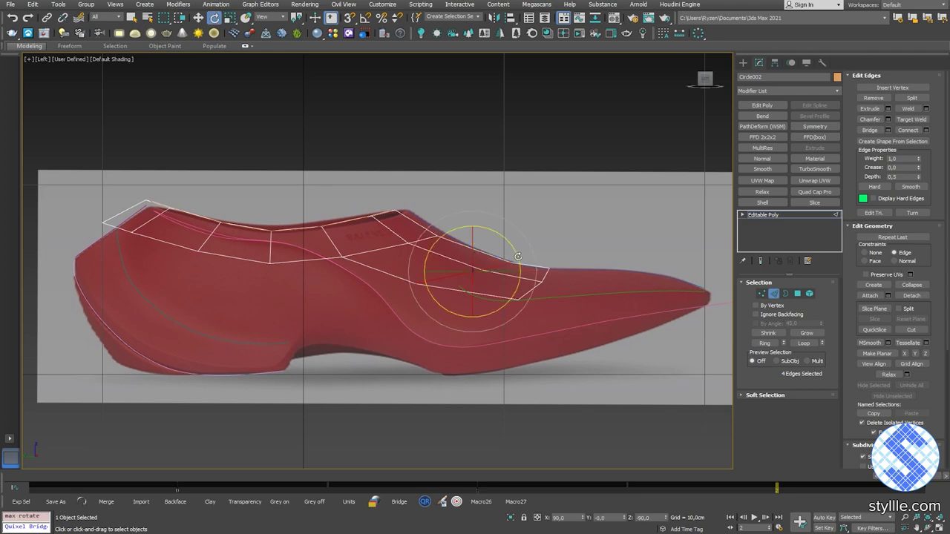
{"action": "left_click_drag", "start_coordinate": [512, 298], "coordinate": [545, 275]}
{"action": "key", "text": "2"}
{"action": "key", "text": "2"}
Extend the instep strip to the toe tip in further segments without the Edge constraint, flattening the end edges to the side profile.
{"action": "key", "text": "w"}
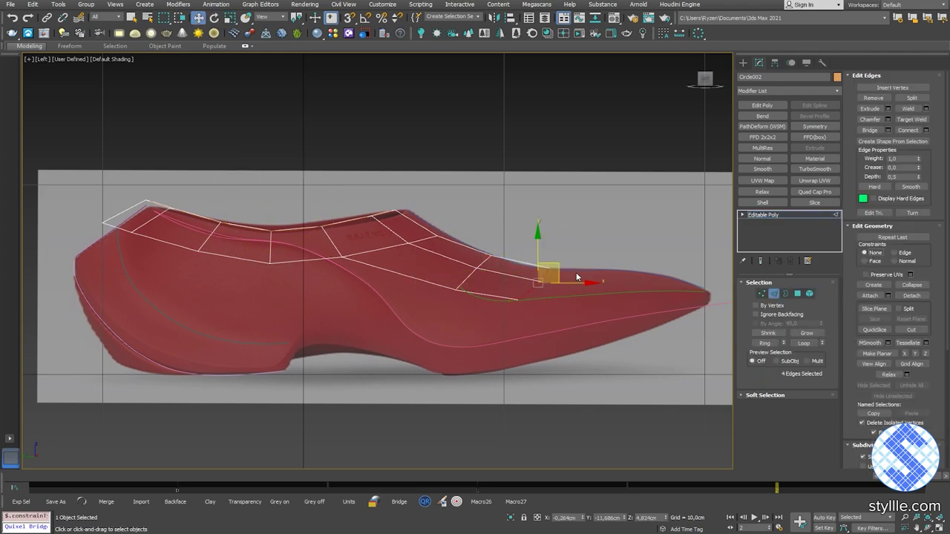
{"action": "key", "text": "r"}
{"action": "left_click_drag", "start_coordinate": [657, 282], "coordinate": [601, 282]}
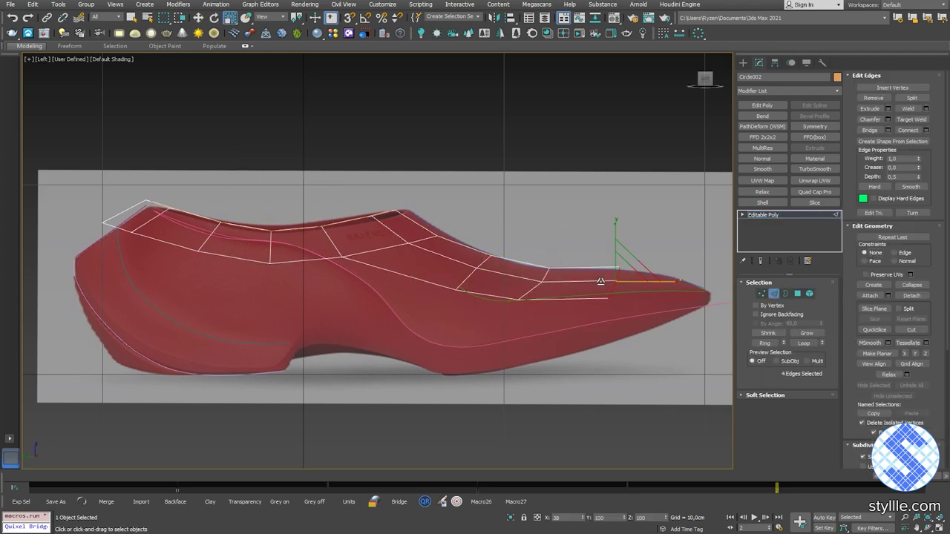
{"action": "left_click_drag", "start_coordinate": [617, 231], "coordinate": [618, 256]}
{"action": "scroll", "coordinate": [621, 271], "scroll_direction": "up", "scroll_amount": 2}
{"action": "middle_click_drag", "start_coordinate": [622, 273], "coordinate": [460, 272]}
{"action": "key", "text": "w"}
{"action": "left_click_drag", "start_coordinate": [460, 271], "coordinate": [603, 307]}
{"action": "key", "text": "r"}
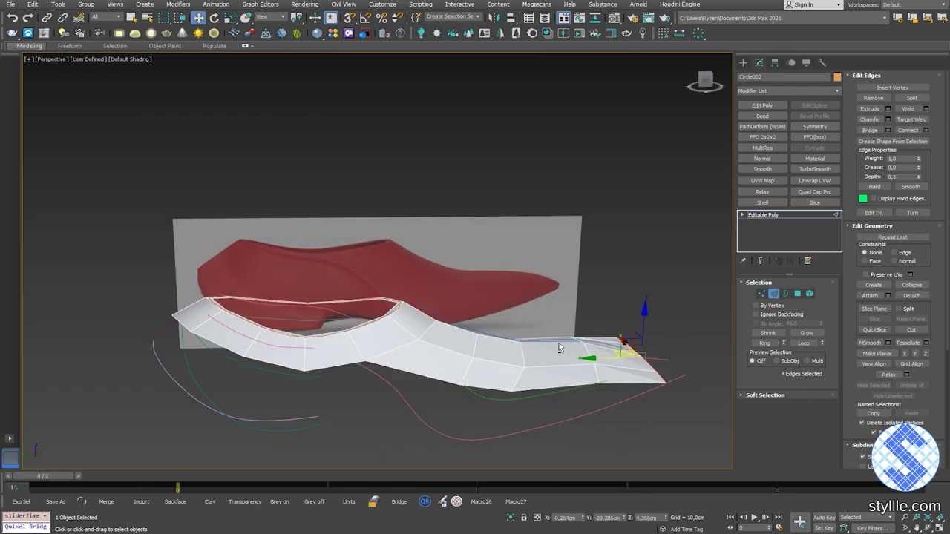
Assign smoothing group 1 to all polygons of the upper.
{"action": "middle_click_drag", "start_coordinate": [559, 345], "coordinate": [445, 318], "text": "alt"}
{"action": "key", "text": "4"}
{"action": "key", "text": "ctrl+a"}
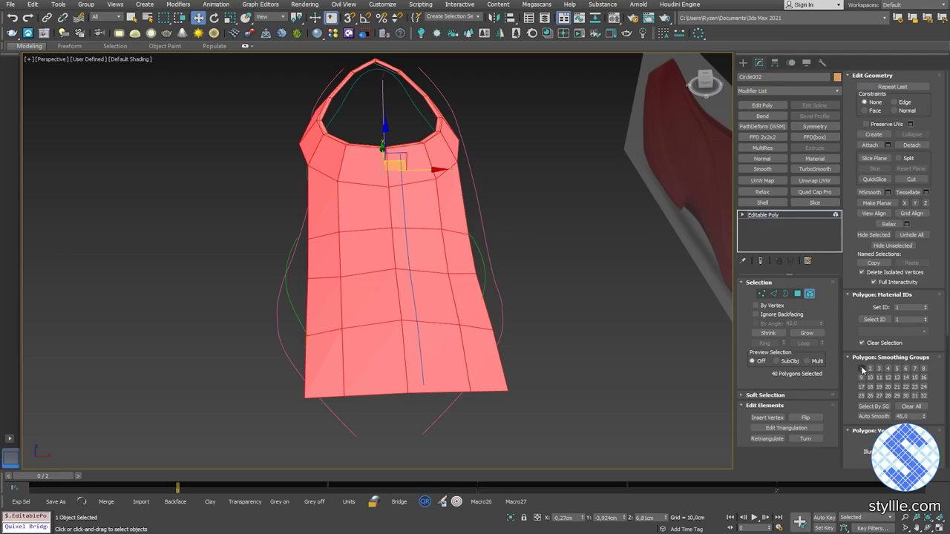
Narrow the toe-end vertex row and shift it sideways to centre it between the toe guide splines.
{"action": "key", "text": "1"}
{"action": "left_click_drag", "start_coordinate": [536, 420], "coordinate": [282, 367]}
{"action": "middle_click_drag", "start_coordinate": [439, 354], "coordinate": [423, 356], "text": "alt"}
{"action": "key", "text": "r"}
{"action": "left_click_drag", "start_coordinate": [354, 390], "coordinate": [416, 384]}
{"action": "middle_click_drag", "start_coordinate": [416, 383], "coordinate": [425, 407], "text": "alt"}
{"action": "key", "text": "w"}
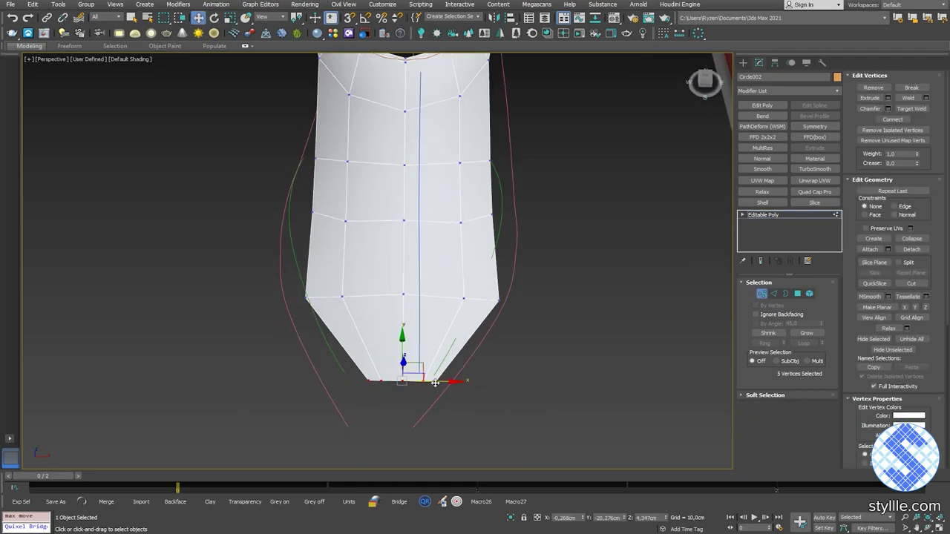
{"action": "left_click_drag", "start_coordinate": [435, 383], "coordinate": [426, 383]}
Scale the vertex row behind the toe end widthwise and shift it to sit between the green guide splines.
{"action": "left_click", "coordinate": [307, 299]}
{"action": "middle_click_drag", "start_coordinate": [350, 322], "coordinate": [364, 319], "text": "alt"}
{"action": "left_click", "coordinate": [341, 298], "text": "shift"}
{"action": "key", "text": "r"}
{"action": "left_click_drag", "start_coordinate": [354, 297], "coordinate": [363, 295]}
{"action": "key", "text": "w"}
{"action": "left_click_drag", "start_coordinate": [432, 289], "coordinate": [420, 291]}
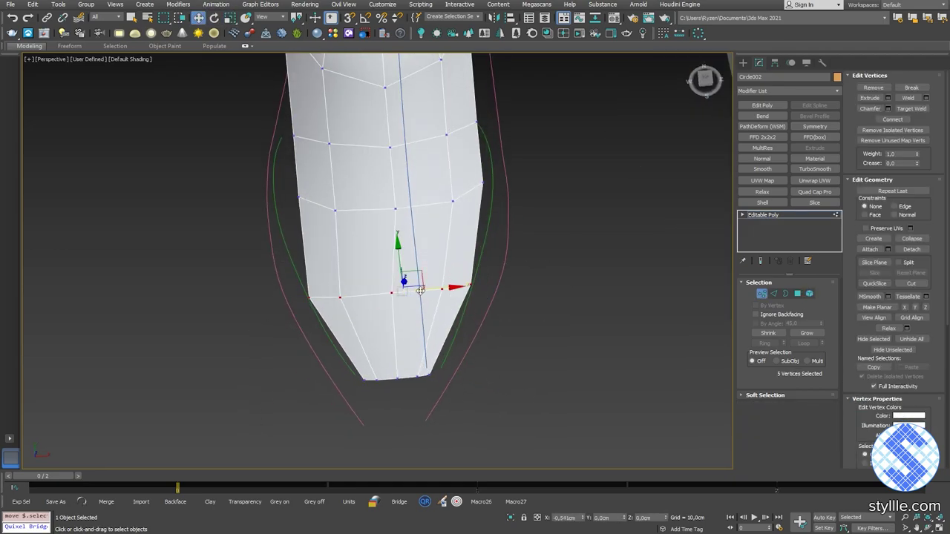
Scale the forefoot's paired side vertices widthwise and slide them with the Edge constraint to follow the guide splines.
{"action": "middle_click_drag", "start_coordinate": [420, 291], "coordinate": [475, 276], "text": "alt"}
{"action": "left_click", "coordinate": [478, 273]}
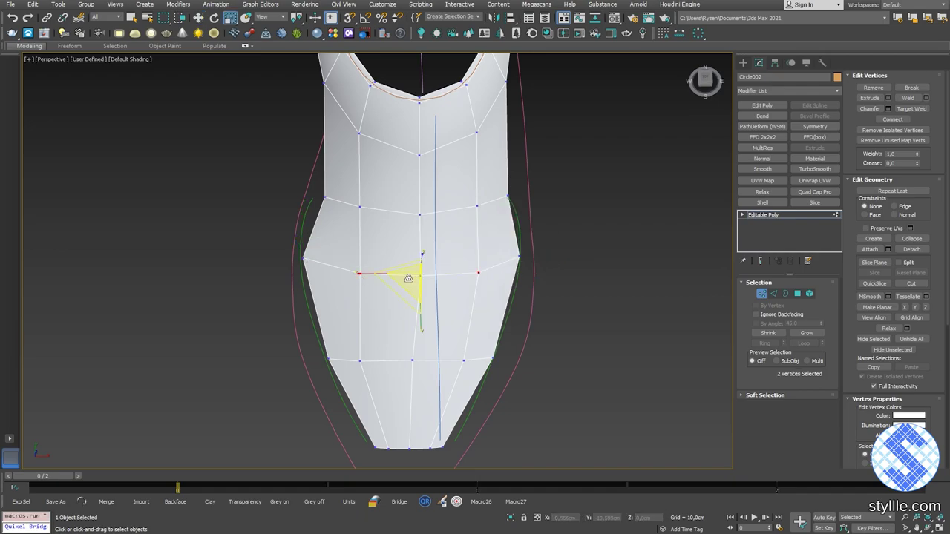
{"action": "middle_click_drag", "start_coordinate": [365, 206], "coordinate": [436, 323], "text": "alt"}
{"action": "left_click", "coordinate": [434, 299]}
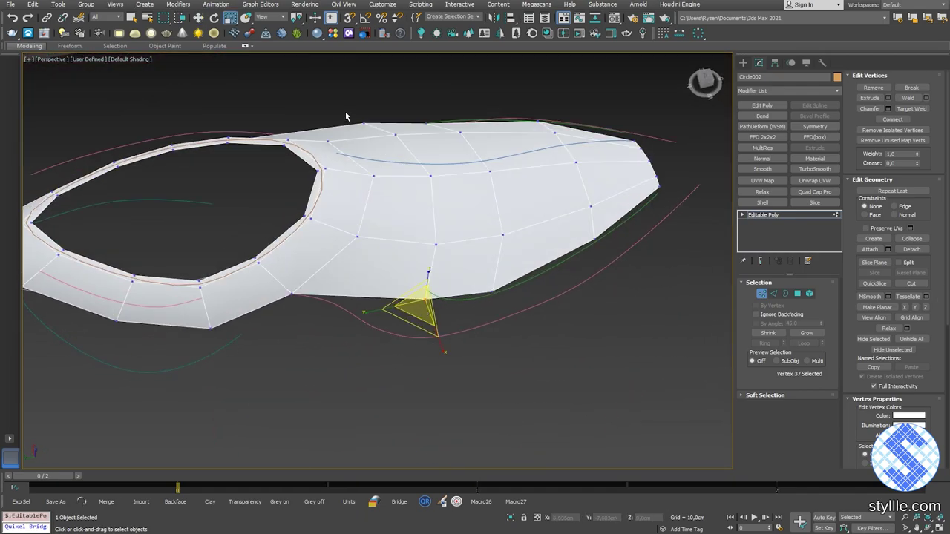
{"action": "left_click", "coordinate": [346, 116], "text": "ctrl"}
{"action": "middle_click_drag", "start_coordinate": [349, 122], "coordinate": [576, 220], "text": "alt"}
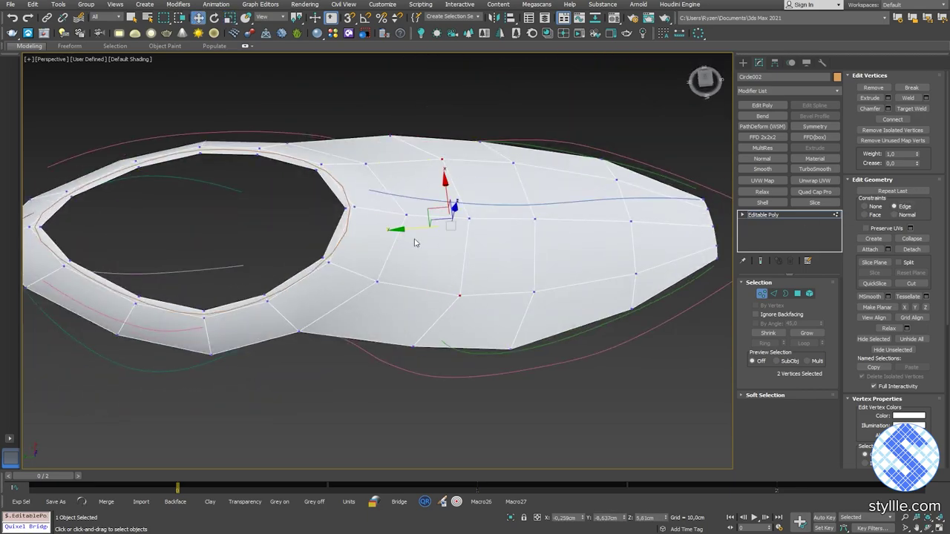
{"action": "middle_click_drag", "start_coordinate": [402, 303], "coordinate": [428, 279], "text": "alt"}
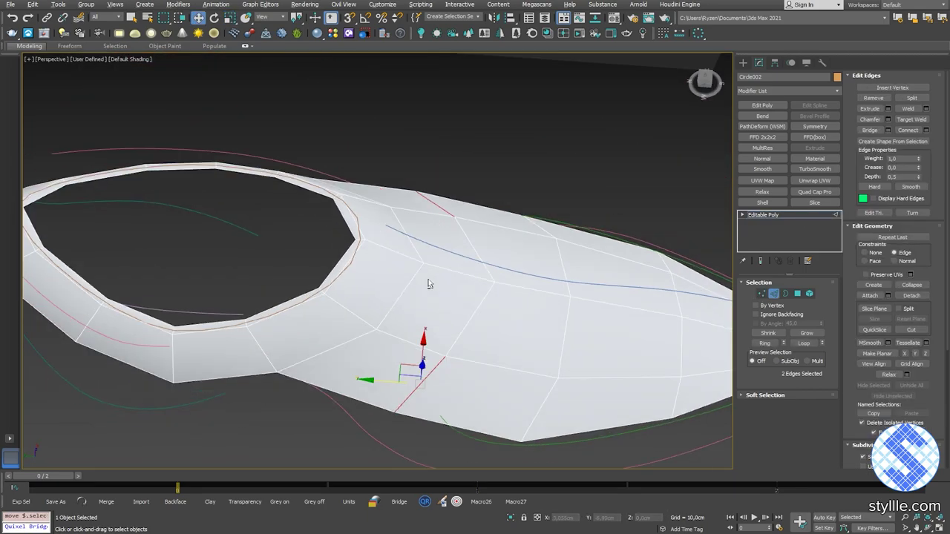
{"action": "scroll", "coordinate": [462, 339], "scroll_direction": "down", "scroll_amount": 5}
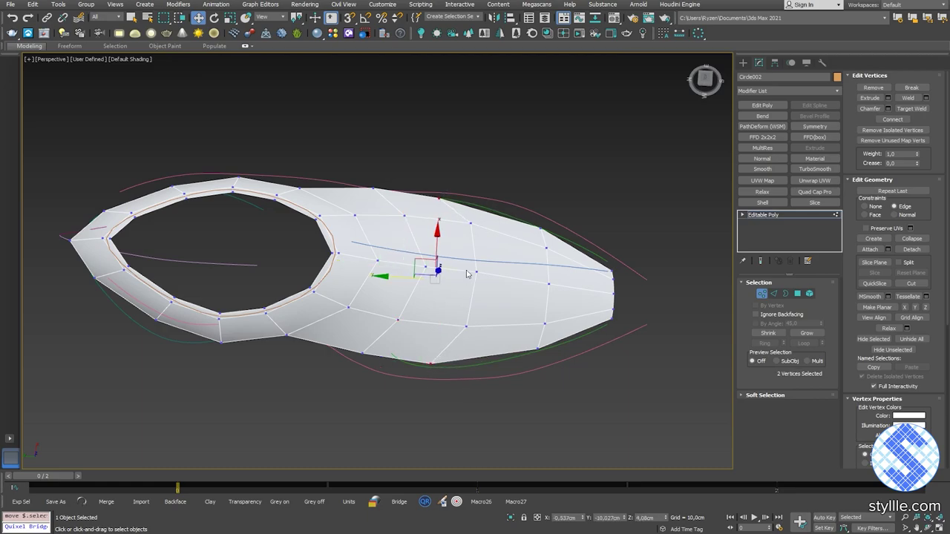
Insert a crosswise edge loop in the front part of the strip and slide the adjacent edge row along the surface in side view.
{"action": "key", "text": "alt+w"}
{"action": "key", "text": "alt+w"}
{"action": "key", "text": "alt+w"}
{"action": "key", "text": "alt+w"}
{"action": "key", "text": "l"}
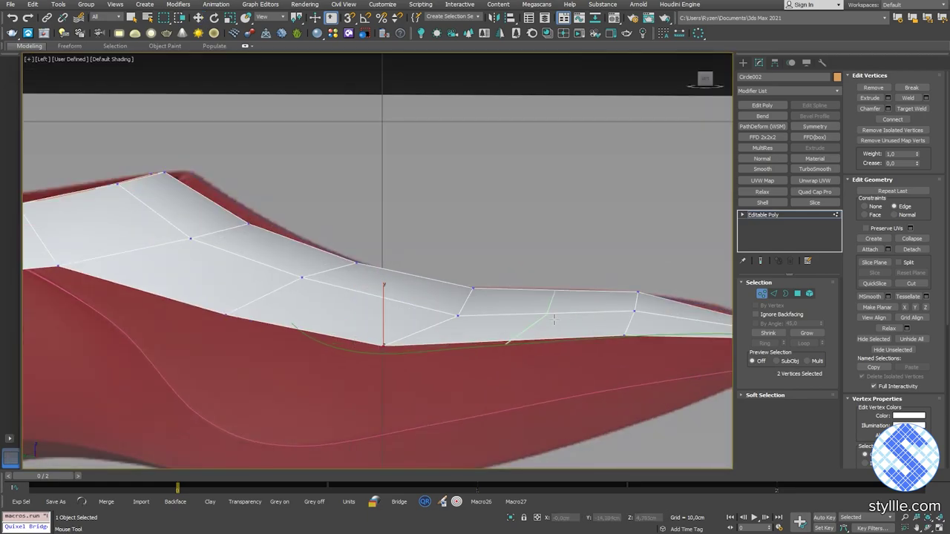
{"action": "left_click", "coordinate": [554, 319]}
{"action": "right_click", "coordinate": [554, 319]}
{"action": "middle_click_drag", "start_coordinate": [554, 320], "coordinate": [529, 309]}
{"action": "key", "text": "2"}
{"action": "double_click", "coordinate": [446, 287]}
{"action": "left_click_drag", "start_coordinate": [462, 303], "coordinate": [435, 300]}
Set the constraint to None and move the vertices at the instep bend onto the side-view profile.
{"action": "key", "text": "1"}
{"action": "mouse_move", "coordinate": [344, 344]}
{"action": "left_mouse_down"}
{"action": "mouse_move", "coordinate": [321, 319]}
{"action": "mouse_move", "coordinate": [348, 329]}
{"action": "left_mouse_up"}
{"action": "left_click", "coordinate": [869, 208]}
{"action": "key", "text": "End"}
{"action": "left_click_drag", "start_coordinate": [381, 285], "coordinate": [417, 313]}
{"action": "left_click_drag", "start_coordinate": [419, 288], "coordinate": [406, 289]}
{"action": "left_click_drag", "start_coordinate": [443, 261], "coordinate": [411, 285]}
{"action": "left_click_drag", "start_coordinate": [433, 261], "coordinate": [427, 266]}
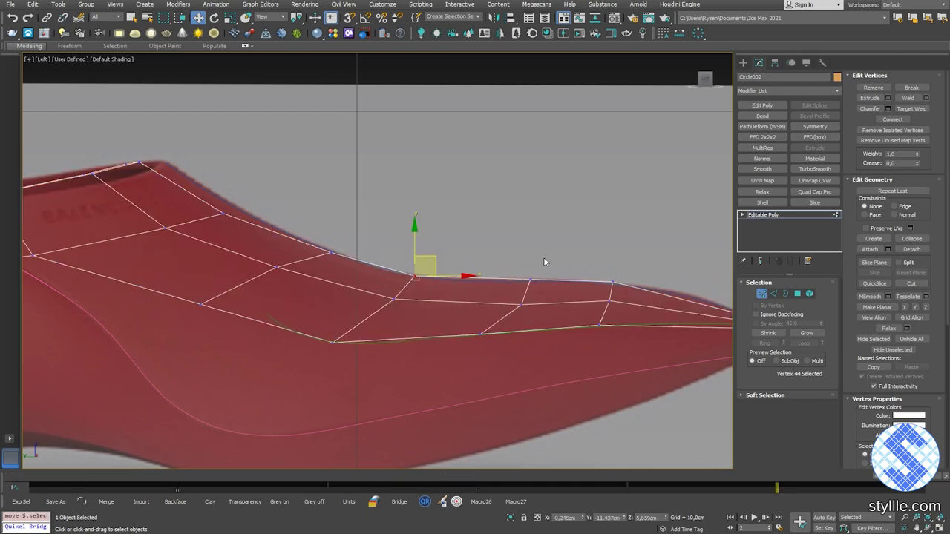
Reposition the forefoot and instep vertices to even out the polygon spacing along the side profile.
{"action": "middle_click_drag", "start_coordinate": [545, 262], "coordinate": [495, 250]}
{"action": "left_click_drag", "start_coordinate": [495, 252], "coordinate": [455, 306]}
{"action": "left_click_drag", "start_coordinate": [484, 274], "coordinate": [472, 274]}
{"action": "left_click_drag", "start_coordinate": [448, 310], "coordinate": [414, 332]}
{"action": "middle_click_drag", "start_coordinate": [285, 245], "coordinate": [463, 258]}
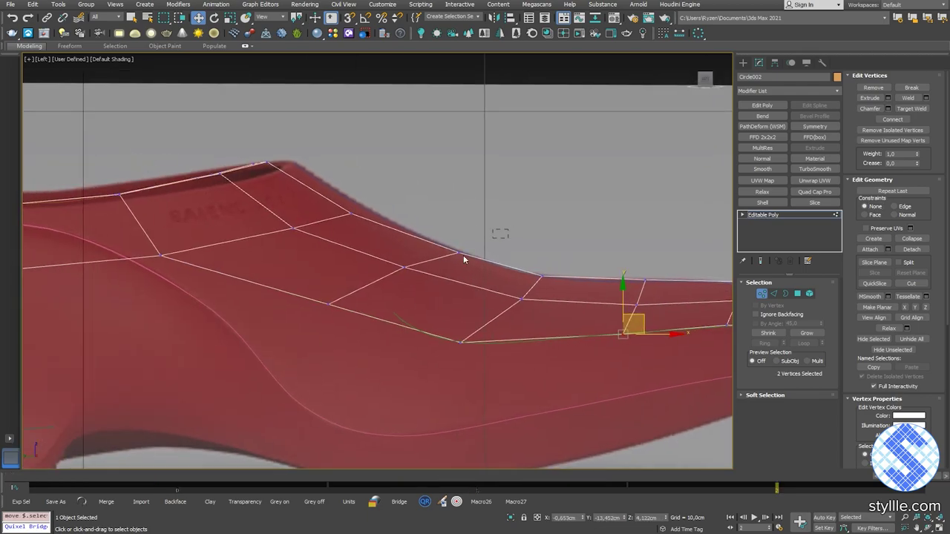
{"action": "middle_click_drag", "start_coordinate": [286, 186], "coordinate": [441, 230]}
{"action": "left_click_drag", "start_coordinate": [433, 217], "coordinate": [530, 286]}
{"action": "left_click_drag", "start_coordinate": [426, 213], "coordinate": [443, 211]}
{"action": "scroll", "coordinate": [290, 229], "scroll_direction": "down", "scroll_amount": 2}
Adjust the collar vertices from the heel to the middle so they follow the shoe opening in the reference.
{"action": "middle_click_drag", "start_coordinate": [289, 229], "coordinate": [473, 240]}
{"action": "left_click_drag", "start_coordinate": [87, 191], "coordinate": [325, 294]}
{"action": "left_click_drag", "start_coordinate": [268, 230], "coordinate": [278, 232]}
{"action": "left_click_drag", "start_coordinate": [141, 189], "coordinate": [271, 275]}
{"action": "left_click_drag", "start_coordinate": [238, 220], "coordinate": [242, 223]}
{"action": "scroll", "coordinate": [263, 230], "scroll_direction": "down", "scroll_amount": 2}
{"action": "left_click_drag", "start_coordinate": [176, 227], "coordinate": [232, 257]}
{"action": "scroll", "coordinate": [217, 233], "scroll_direction": "up", "scroll_amount": 4}
{"action": "left_click_drag", "start_coordinate": [241, 187], "coordinate": [324, 240]}
{"action": "left_click_drag", "start_coordinate": [312, 201], "coordinate": [313, 204]}
{"action": "scroll", "coordinate": [312, 203], "scroll_direction": "down", "scroll_amount": 2}
{"action": "middle_click_drag", "start_coordinate": [497, 229], "coordinate": [336, 221]}
{"action": "left_click_drag", "start_coordinate": [301, 221], "coordinate": [256, 251]}
{"action": "left_click_drag", "start_coordinate": [279, 209], "coordinate": [278, 207]}
{"action": "scroll", "coordinate": [360, 219], "scroll_direction": "down", "scroll_amount": 4}
Scale the toe-end vertices and the rows behind them widthwise to meet the green guide splines.
{"action": "right_click", "coordinate": [445, 229]}
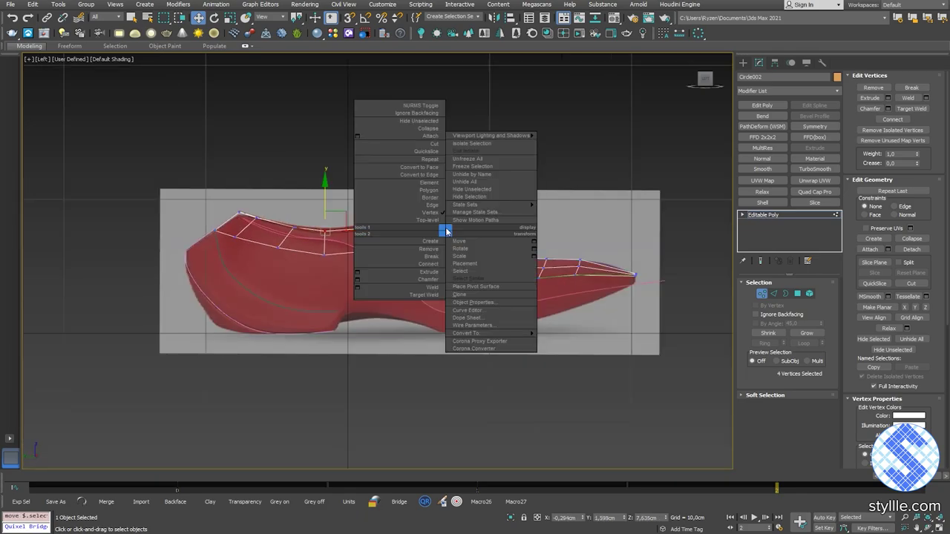
{"action": "left_click", "coordinate": [429, 221]}
{"action": "key", "text": "comma"}
{"action": "key", "text": "comma"}
{"action": "middle_click_drag", "start_coordinate": [604, 341], "coordinate": [486, 393], "text": "alt"}
{"action": "left_click", "coordinate": [534, 320]}
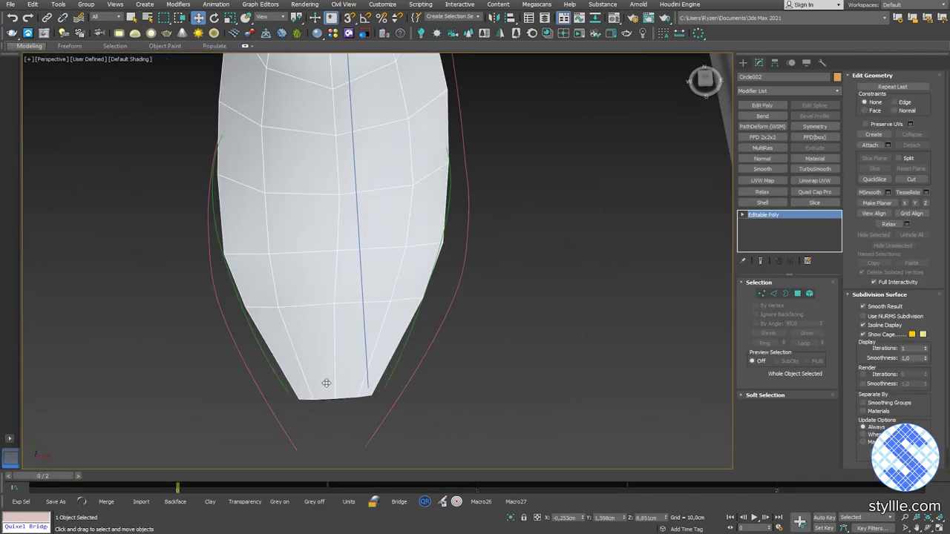
{"action": "left_click_drag", "start_coordinate": [267, 382], "coordinate": [403, 405]}
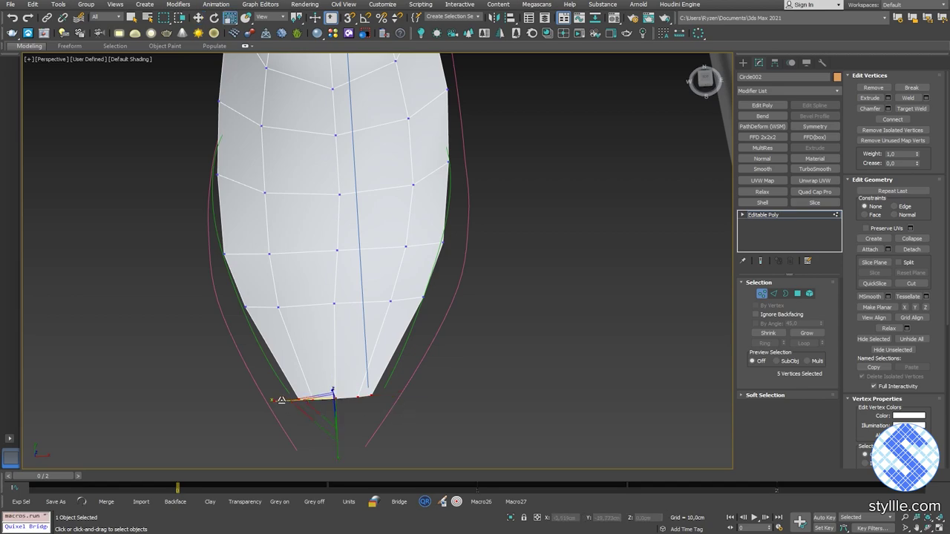
{"action": "left_click_drag", "start_coordinate": [202, 287], "coordinate": [502, 337]}
{"action": "left_click_drag", "start_coordinate": [285, 306], "coordinate": [275, 306]}
{"action": "scroll", "coordinate": [369, 293], "scroll_direction": "down", "scroll_amount": 3}
{"action": "middle_click_drag", "start_coordinate": [369, 293], "coordinate": [372, 340]}
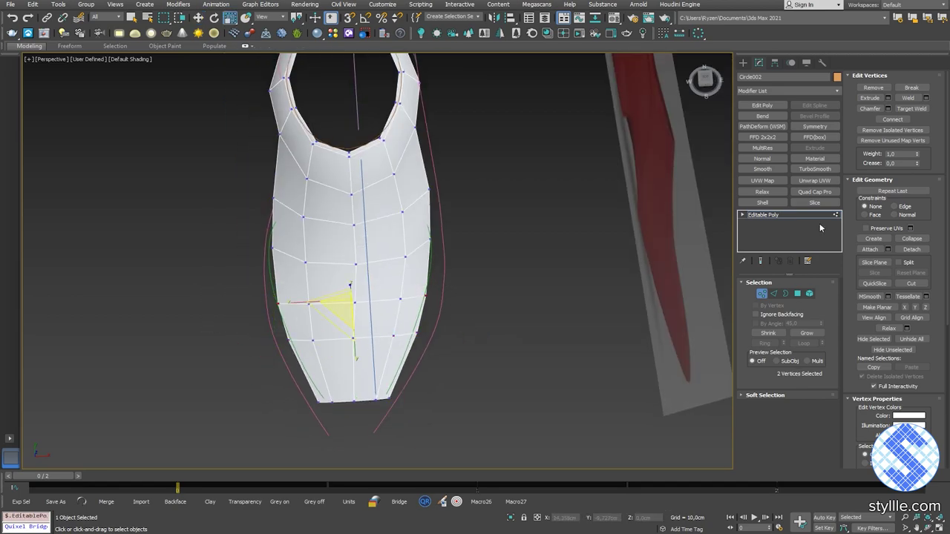
Slide the forefoot's centre edge slightly toward the collar and insert a crosswise edge loop just behind the toe end.
{"action": "key", "text": "w"}
{"action": "key", "text": "2"}
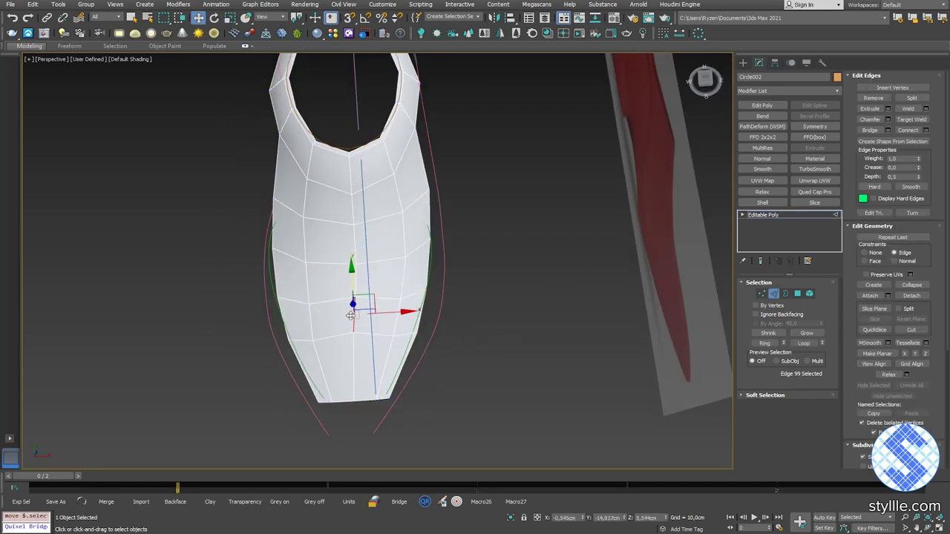
{"action": "left_click_drag", "start_coordinate": [351, 303], "coordinate": [351, 295]}
{"action": "left_click", "coordinate": [866, 253]}
{"action": "middle_click_drag", "start_coordinate": [349, 285], "coordinate": [455, 291], "text": "alt"}
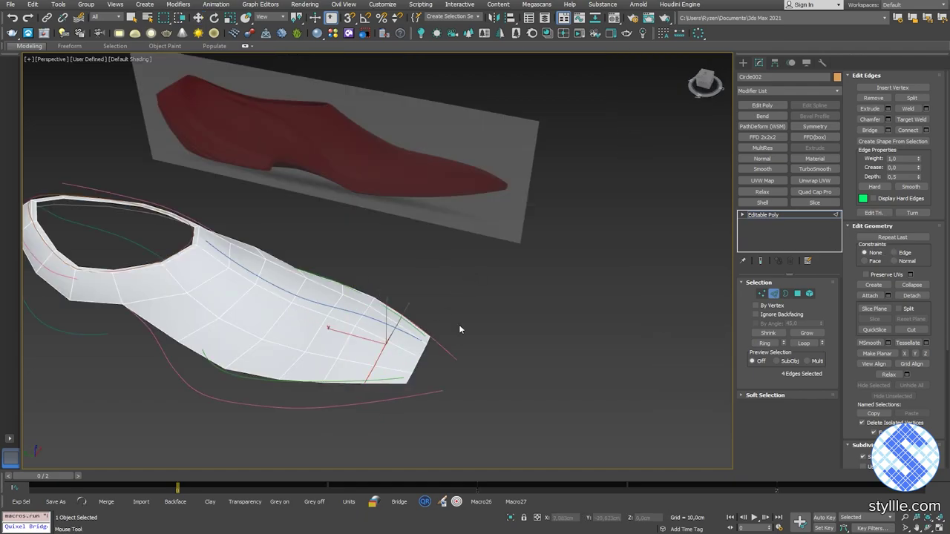
{"action": "key", "text": "alt+w"}
{"action": "key", "text": "alt+w"}
Move the vertices near the toe onto the upper profile and green guide spline in side view.
{"action": "key", "text": "1"}
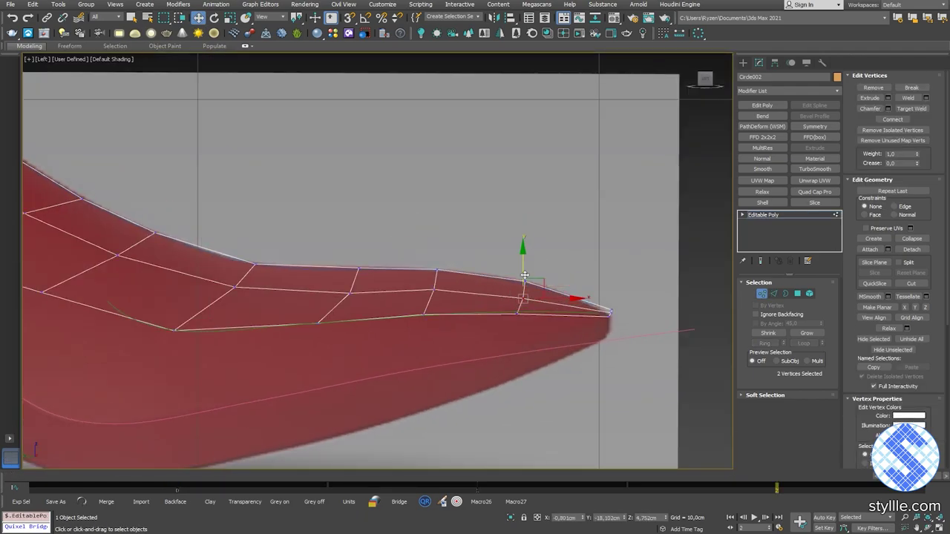
{"action": "left_click_drag", "start_coordinate": [366, 290], "coordinate": [362, 290]}
{"action": "middle_click_drag", "start_coordinate": [307, 292], "coordinate": [350, 283]}
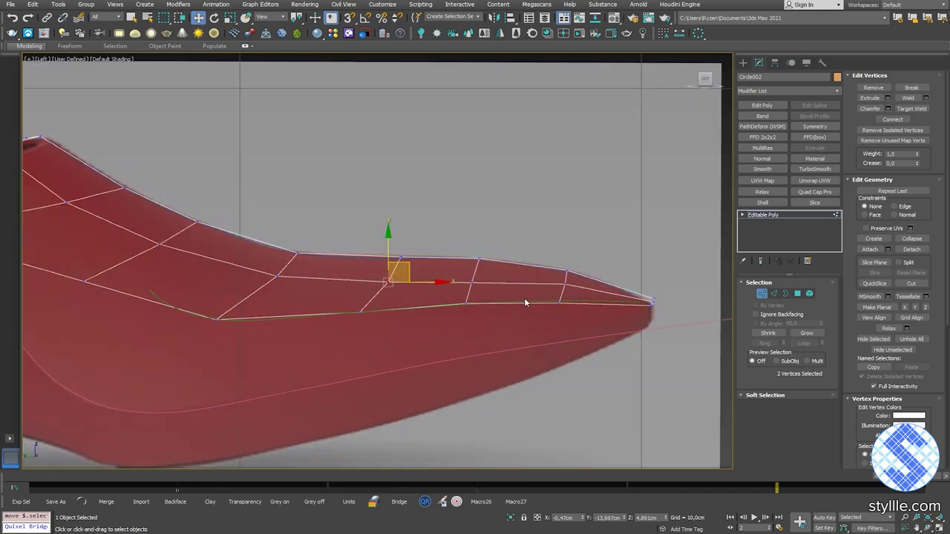
{"action": "middle_click_drag", "start_coordinate": [625, 303], "coordinate": [526, 302]}
{"action": "left_click_drag", "start_coordinate": [571, 286], "coordinate": [538, 319]}
{"action": "scroll", "coordinate": [577, 303], "scroll_direction": "up", "scroll_amount": 4}
{"action": "left_click_drag", "start_coordinate": [564, 306], "coordinate": [569, 291]}
{"action": "key", "text": "e"}
{"action": "key", "text": "alt+w"}
{"action": "middle_click", "coordinate": [326, 215]}
{"action": "key", "text": "alt+w"}
{"action": "key", "text": "alt+w"}
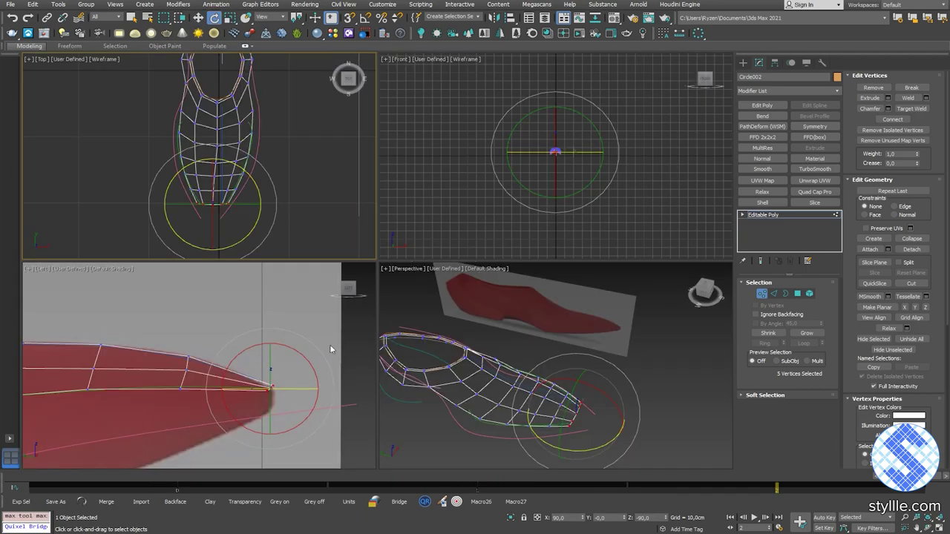
{"action": "middle_click", "coordinate": [332, 349]}
{"action": "key", "text": "alt+w"}
{"action": "key", "text": "r"}
Extrude the four toe-end border edges downward to start the toe's front face.
{"action": "key", "text": "p"}
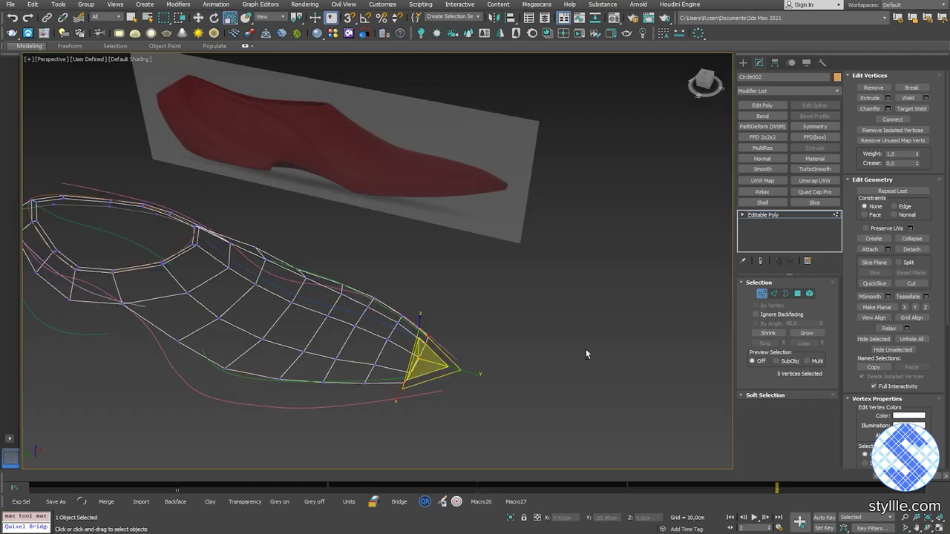
{"action": "key", "text": "comma"}
{"action": "key", "text": "comma"}
{"action": "key", "text": "2"}
{"action": "middle_click_drag", "start_coordinate": [585, 354], "coordinate": [520, 371], "text": "alt"}
{"action": "scroll", "coordinate": [445, 357], "scroll_direction": "up", "scroll_amount": 4}
{"action": "double_click", "coordinate": [357, 306]}
{"action": "double_click", "coordinate": [435, 321]}
{"action": "key", "text": "w"}
{"action": "middle_click_drag", "start_coordinate": [475, 394], "coordinate": [444, 330], "text": "alt"}
Align the extruded toe edges directly below the toe tip in side view.
{"action": "key", "text": "alt+w"}
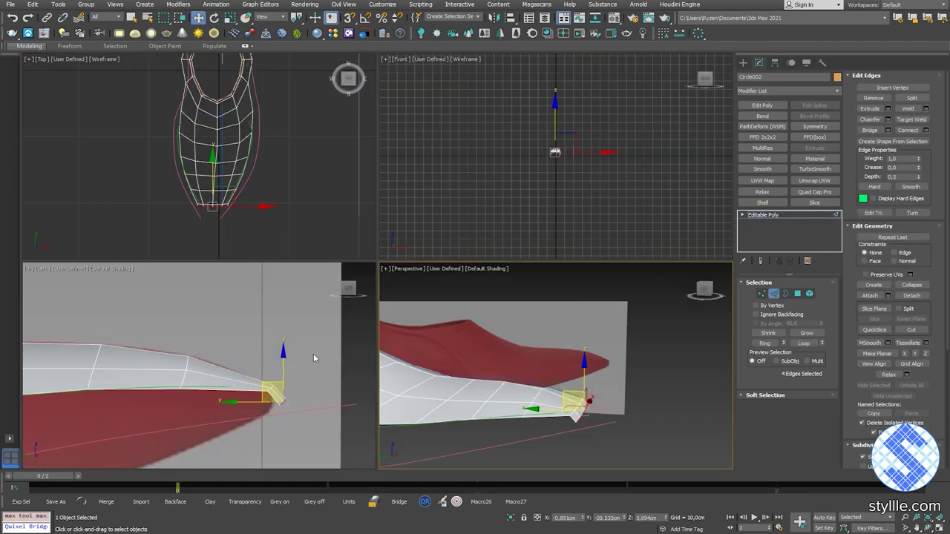
{"action": "key", "text": "alt+w"}
{"action": "left_click_drag", "start_coordinate": [528, 313], "coordinate": [528, 313]}
{"action": "scroll", "coordinate": [570, 316], "scroll_direction": "down", "scroll_amount": 4}
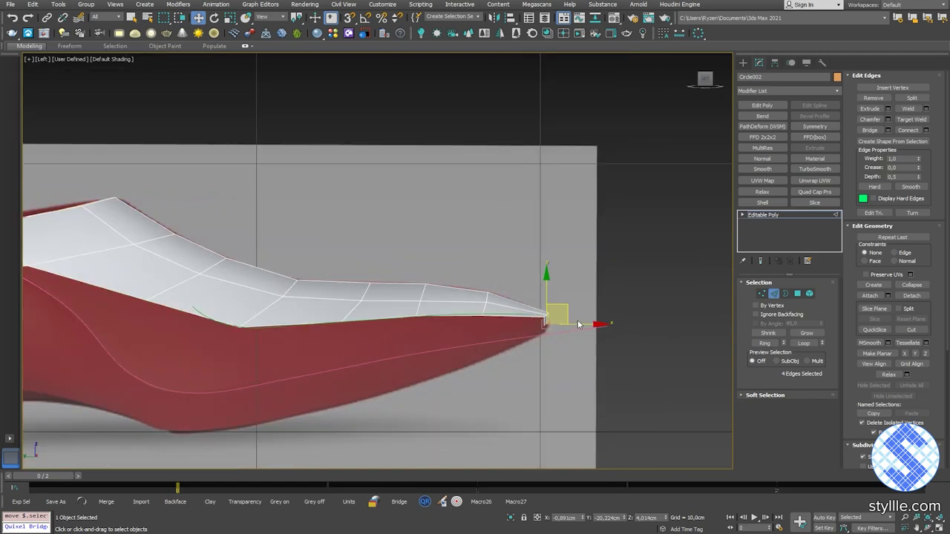
Set the Edge constraint and slide the collar band's mid-side lower vertices up onto the red guide spline.
{"action": "middle_click_drag", "start_coordinate": [222, 297], "coordinate": [666, 338]}
{"action": "key", "text": "period"}
{"action": "key", "text": "period"}
{"action": "key", "text": "1"}
{"action": "left_click_drag", "start_coordinate": [354, 305], "coordinate": [383, 332]}
{"action": "left_click", "coordinate": [897, 209]}
{"action": "left_click_drag", "start_coordinate": [371, 291], "coordinate": [370, 271]}
{"action": "middle_click_drag", "start_coordinate": [461, 312], "coordinate": [481, 321]}
{"action": "scroll", "coordinate": [481, 337], "scroll_direction": "down", "scroll_amount": 2}
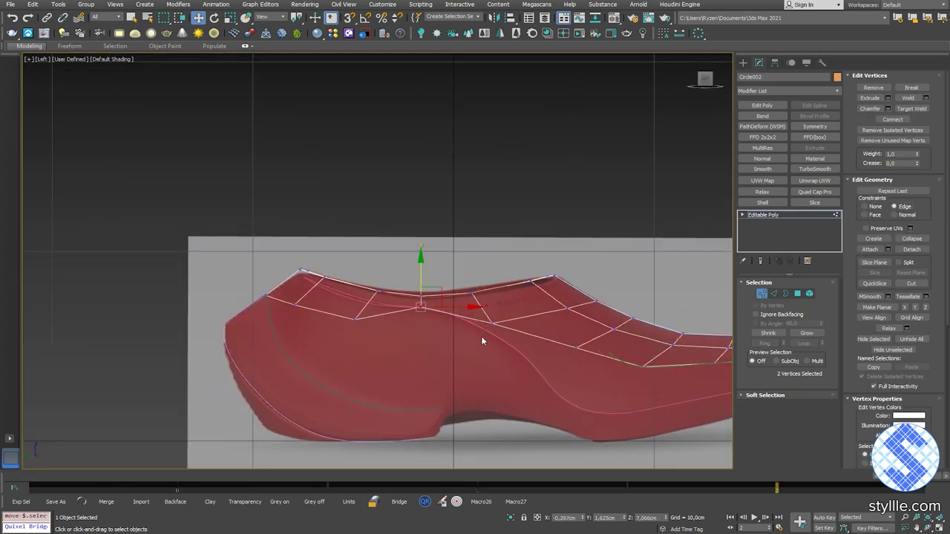
Slide the collar band's remaining lower vertices toward the heel along their edges to follow the red guide spline.
{"action": "scroll", "coordinate": [361, 316], "scroll_direction": "up", "scroll_amount": 4}
{"action": "left_click_drag", "start_coordinate": [346, 306], "coordinate": [383, 272]}
{"action": "left_click_drag", "start_coordinate": [215, 276], "coordinate": [282, 232]}
{"action": "left_click_drag", "start_coordinate": [157, 255], "coordinate": [191, 285]}
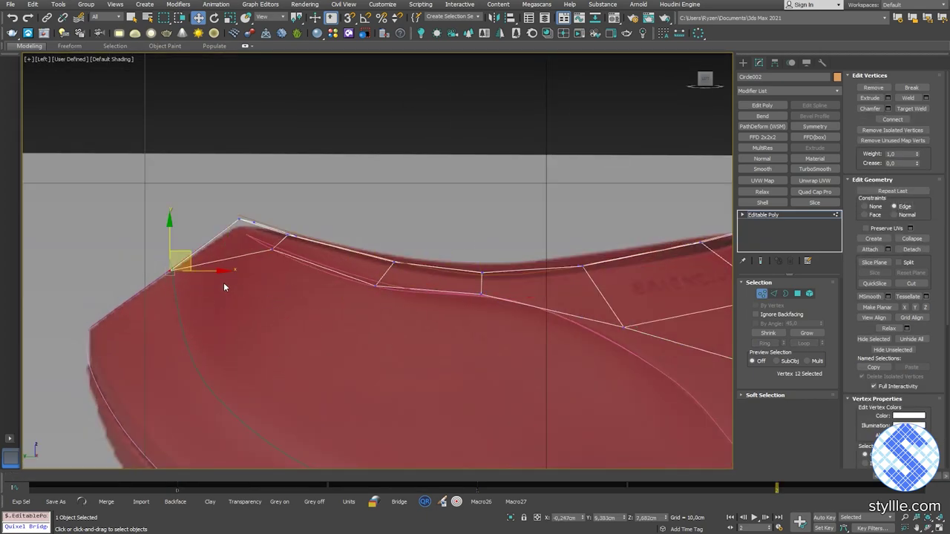
{"action": "scroll", "coordinate": [403, 288], "scroll_direction": "down", "scroll_amount": 4}
Select the upper's lower border edges on both sides, from the mid-side to the toe.
{"action": "key", "text": "p"}
{"action": "key", "text": "2"}
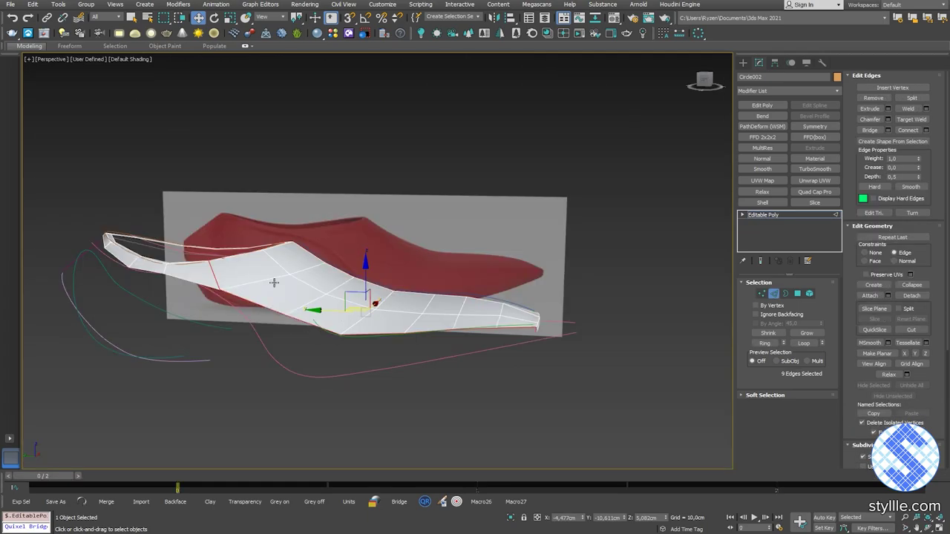
{"action": "middle_click_drag", "start_coordinate": [274, 282], "coordinate": [412, 371], "text": "alt"}
{"action": "middle_click_drag", "start_coordinate": [300, 397], "coordinate": [642, 258], "text": "alt"}
{"action": "scroll", "coordinate": [539, 281], "scroll_direction": "down", "scroll_amount": 2}
{"action": "middle_click_drag", "start_coordinate": [539, 280], "coordinate": [356, 305]}
{"action": "middle_click_drag", "start_coordinate": [355, 305], "coordinate": [863, 308], "text": "alt"}
{"action": "middle_click_drag", "start_coordinate": [863, 308], "coordinate": [509, 389]}
{"action": "left_click", "coordinate": [150, 330], "text": "ctrl"}
{"action": "left_click", "coordinate": [511, 518]}
{"action": "key", "text": "l"}
{"action": "key", "text": "End"}
{"action": "middle_click_drag", "start_coordinate": [558, 294], "coordinate": [490, 283]}
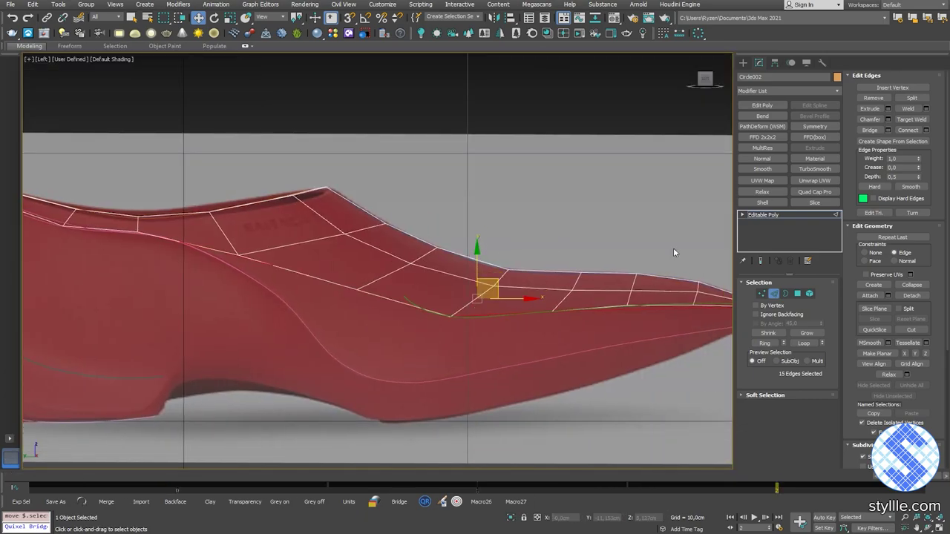
Set the constraint to None and extrude the upper's lower border edges slightly downward in side view.
{"action": "key", "text": "ctrl+z"}
{"action": "left_click", "coordinate": [864, 253]}
{"action": "left_click_drag", "start_coordinate": [488, 282], "coordinate": [487, 294]}
{"action": "key", "text": "ctrl+z"}
{"action": "middle_click_drag", "start_coordinate": [198, 240], "coordinate": [418, 266]}
{"action": "left_click", "coordinate": [414, 268], "text": "ctrl"}
{"action": "left_click", "coordinate": [334, 252], "text": "ctrl"}
{"action": "middle_click_drag", "start_coordinate": [664, 294], "coordinate": [416, 260]}
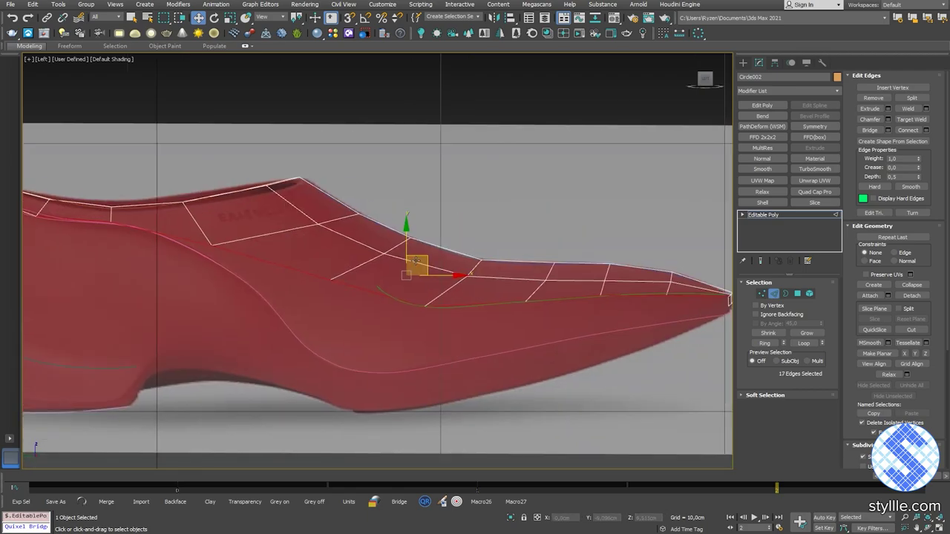
{"action": "left_click_drag", "start_coordinate": [415, 260], "coordinate": [416, 271], "text": "shift"}
Move the rearmost lower vertices of the extruded strip onto the red guide spline below the collar.
{"action": "middle_click_drag", "start_coordinate": [102, 287], "coordinate": [246, 276]}
{"action": "key", "text": "1"}
{"action": "left_click", "coordinate": [330, 288]}
{"action": "scroll", "coordinate": [246, 276], "scroll_direction": "up", "scroll_amount": 2}
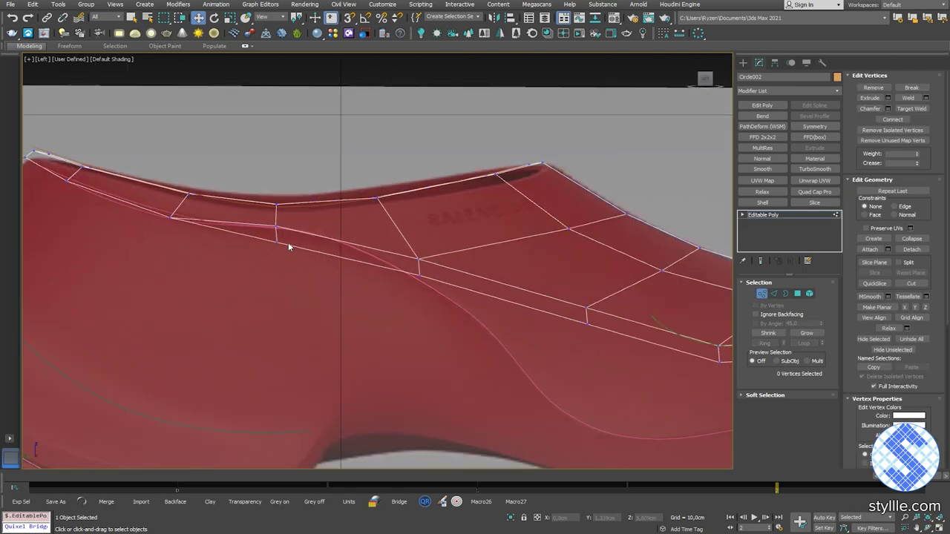
{"action": "scroll", "coordinate": [288, 243], "scroll_direction": "up", "scroll_amount": 2}
{"action": "mouse_move", "coordinate": [214, 215]}
{"action": "middle_mouse_down"}
{"action": "mouse_move", "coordinate": [282, 242]}
{"action": "mouse_move", "coordinate": [204, 216]}
{"action": "middle_mouse_up"}
{"action": "middle_click_drag", "start_coordinate": [322, 269], "coordinate": [449, 312]}
{"action": "left_click_drag", "start_coordinate": [360, 253], "coordinate": [399, 304]}
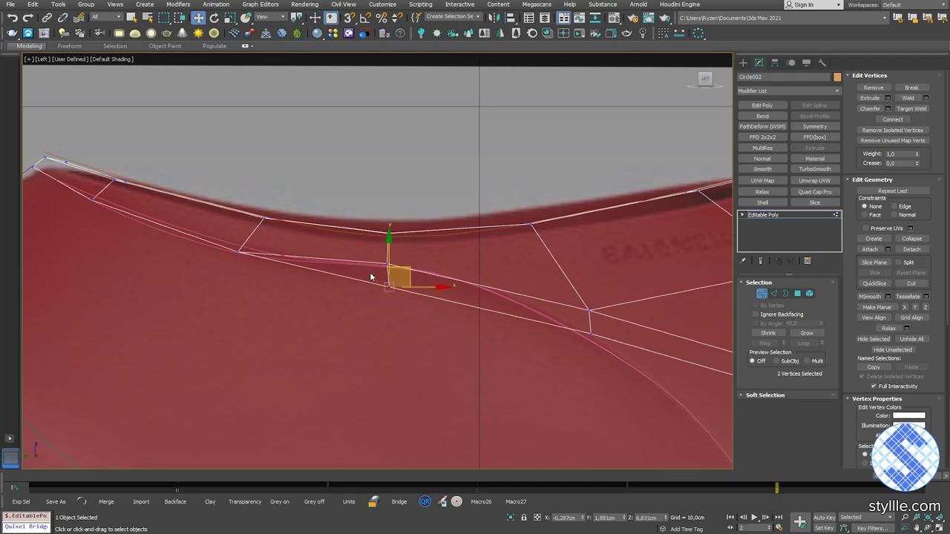
{"action": "middle_click_drag", "start_coordinate": [416, 313], "coordinate": [326, 257]}
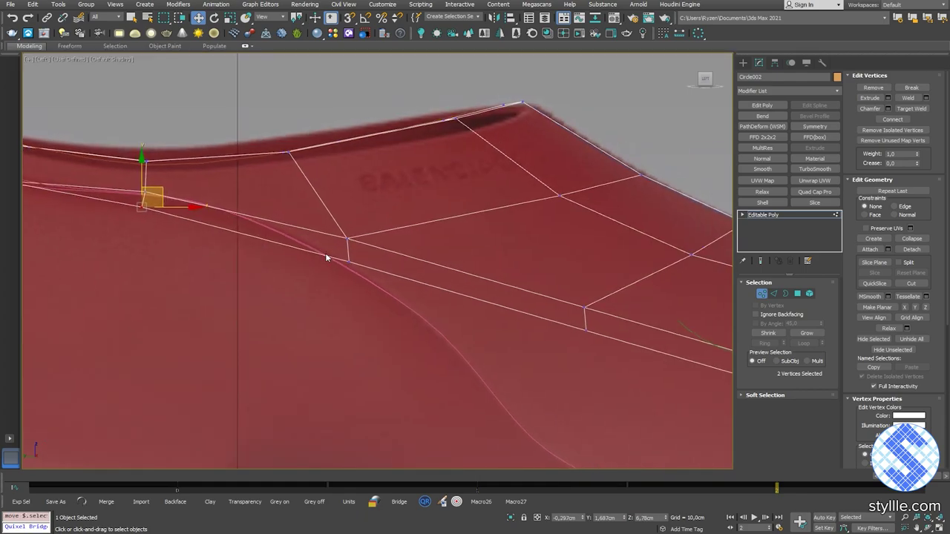
{"action": "left_click_drag", "start_coordinate": [357, 242], "coordinate": [351, 246]}
Pull the strip's mid-foot lower vertices down onto the dip of the red guide spline.
{"action": "scroll", "coordinate": [501, 288], "scroll_direction": "down", "scroll_amount": 2}
{"action": "middle_click_drag", "start_coordinate": [505, 292], "coordinate": [390, 260]}
{"action": "left_click_drag", "start_coordinate": [421, 274], "coordinate": [465, 303]}
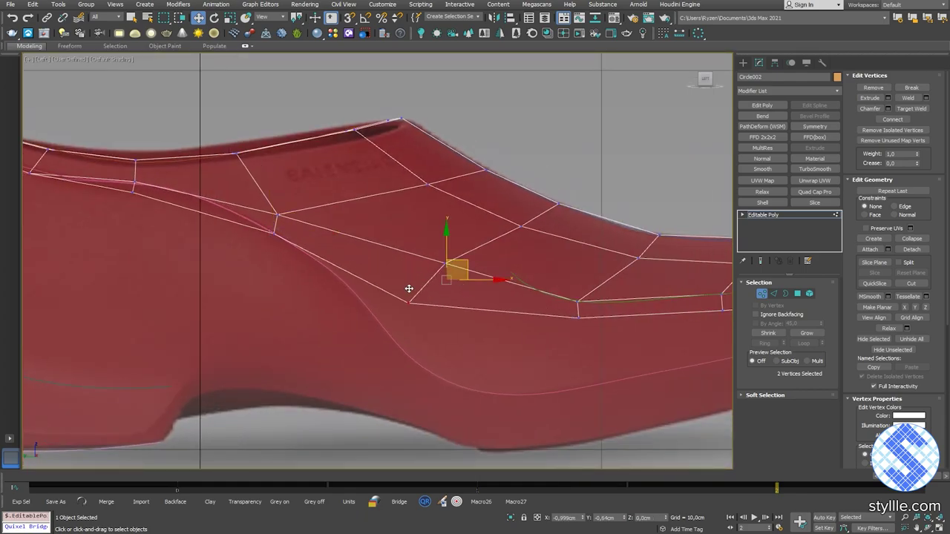
{"action": "left_click_drag", "start_coordinate": [409, 289], "coordinate": [377, 301]}
{"action": "middle_click_drag", "start_coordinate": [604, 312], "coordinate": [443, 282]}
{"action": "left_click_drag", "start_coordinate": [400, 284], "coordinate": [441, 309]}
{"action": "left_click_drag", "start_coordinate": [383, 317], "coordinate": [344, 346]}
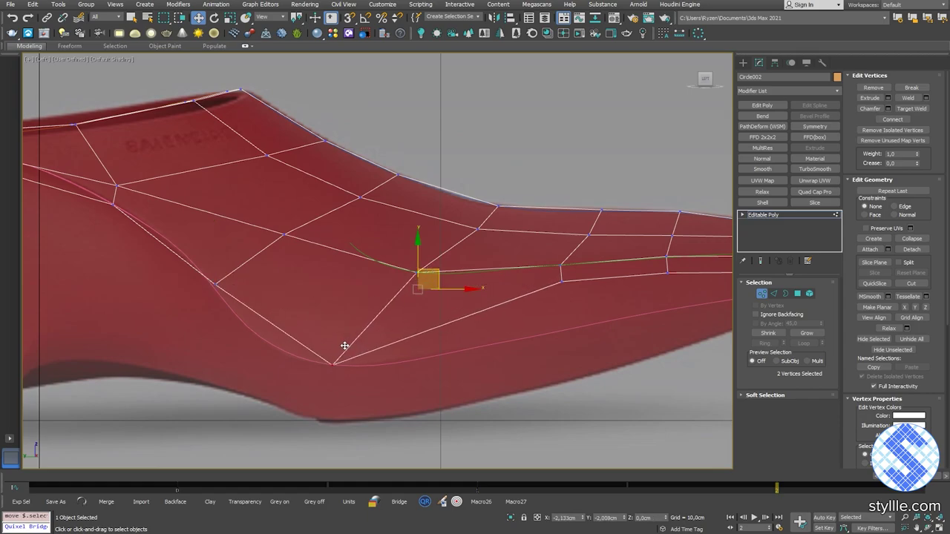
Lower the strip's forefoot vertices onto the red guide spline and adjust the vertices at the toe end.
{"action": "left_click_drag", "start_coordinate": [548, 315], "coordinate": [545, 316]}
{"action": "left_click_drag", "start_coordinate": [547, 251], "coordinate": [589, 272]}
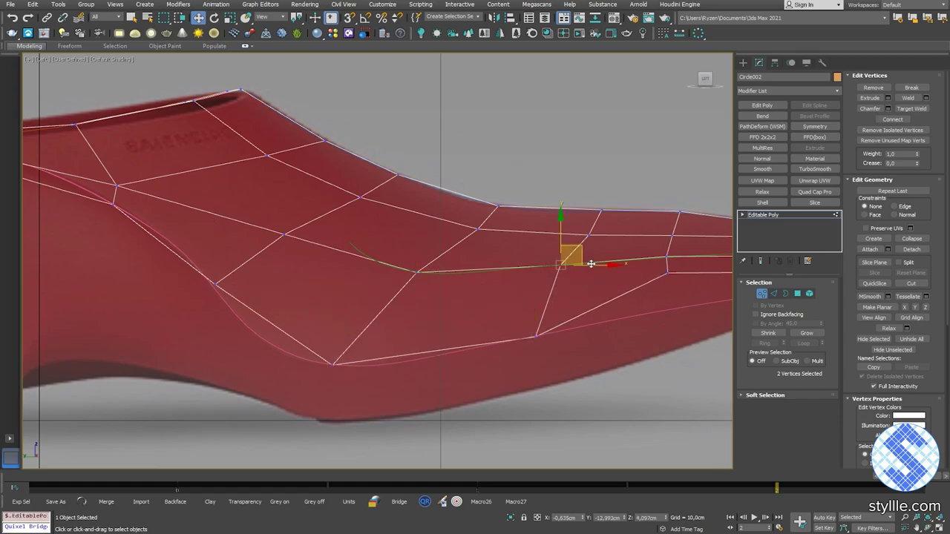
{"action": "middle_click_drag", "start_coordinate": [673, 296], "coordinate": [463, 288]}
{"action": "left_click_drag", "start_coordinate": [464, 247], "coordinate": [465, 284]}
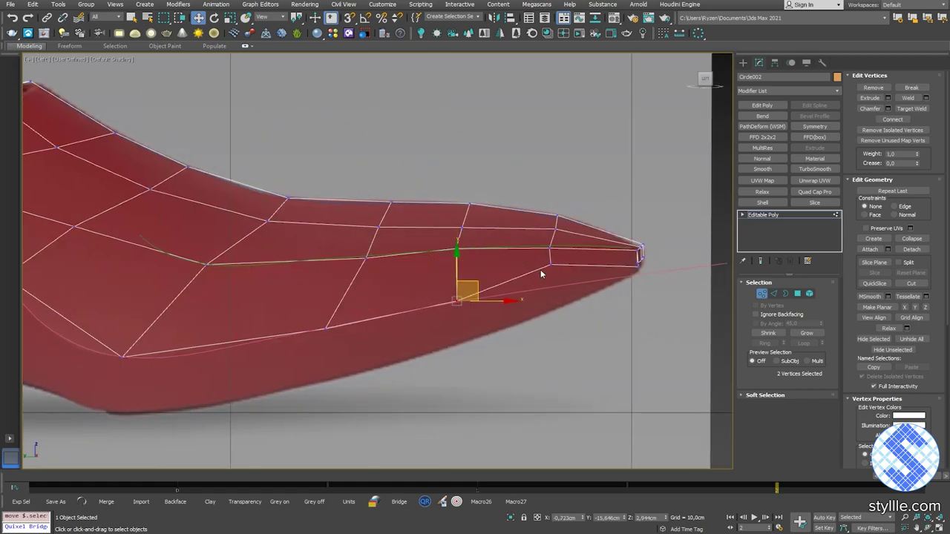
{"action": "scroll", "coordinate": [539, 271], "scroll_direction": "up", "scroll_amount": 2}
{"action": "left_click_drag", "start_coordinate": [540, 272], "coordinate": [562, 256]}
{"action": "middle_click_drag", "start_coordinate": [668, 268], "coordinate": [489, 276]}
{"action": "scroll", "coordinate": [490, 275], "scroll_direction": "up", "scroll_amount": 4}
{"action": "left_click_drag", "start_coordinate": [528, 291], "coordinate": [502, 271]}
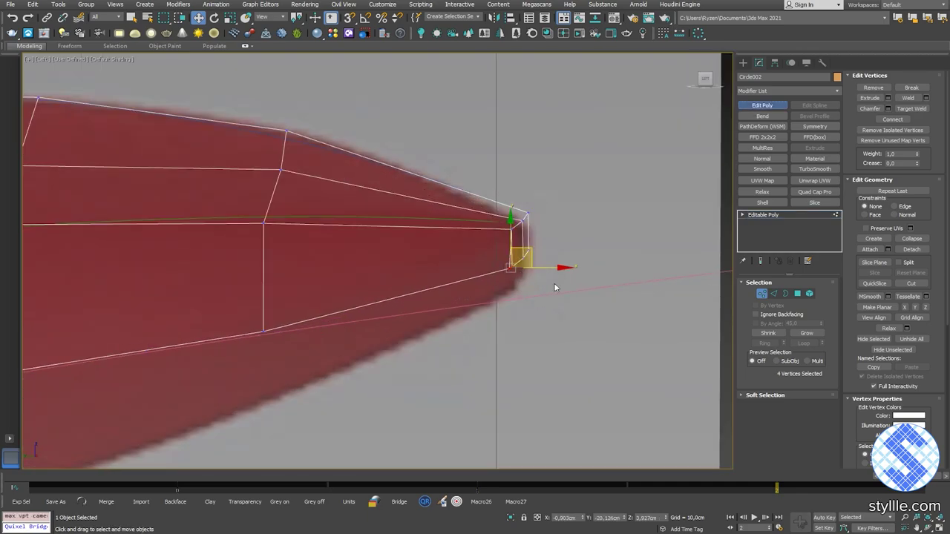
Add an Edit Poly modifier above the Editable Poly and resume vertex editing in perspective view.
{"action": "key", "text": "1"}
{"action": "key", "text": "p"}
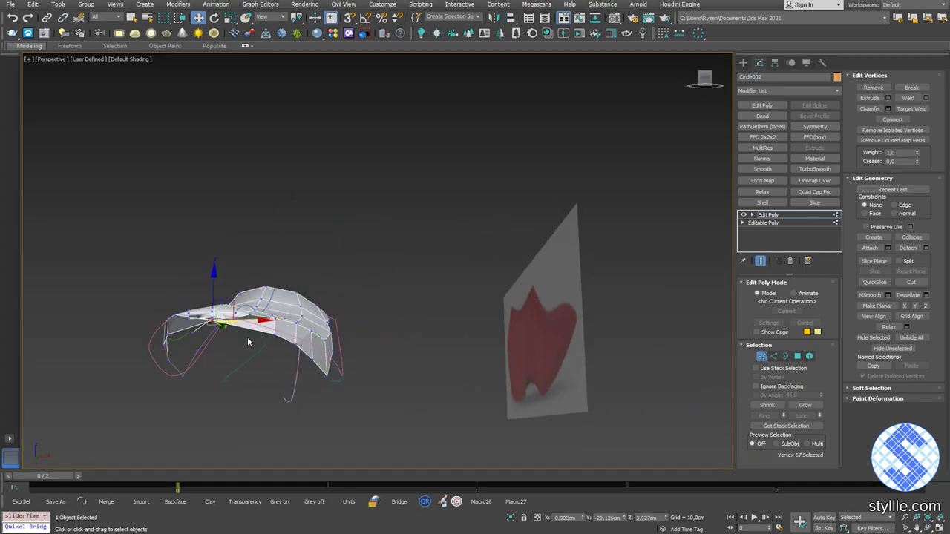
{"action": "key", "text": "ctrl+z"}
Reposition the toe end's two lower corner vertices and reset the smoothing groups on all polygons.
{"action": "scroll", "coordinate": [155, 335], "scroll_direction": "up", "scroll_amount": 3}
{"action": "middle_click_drag", "start_coordinate": [248, 339], "coordinate": [277, 399], "text": "alt"}
{"action": "left_click_drag", "start_coordinate": [278, 399], "coordinate": [247, 362]}
{"action": "middle_click_drag", "start_coordinate": [291, 371], "coordinate": [447, 363], "text": "alt"}
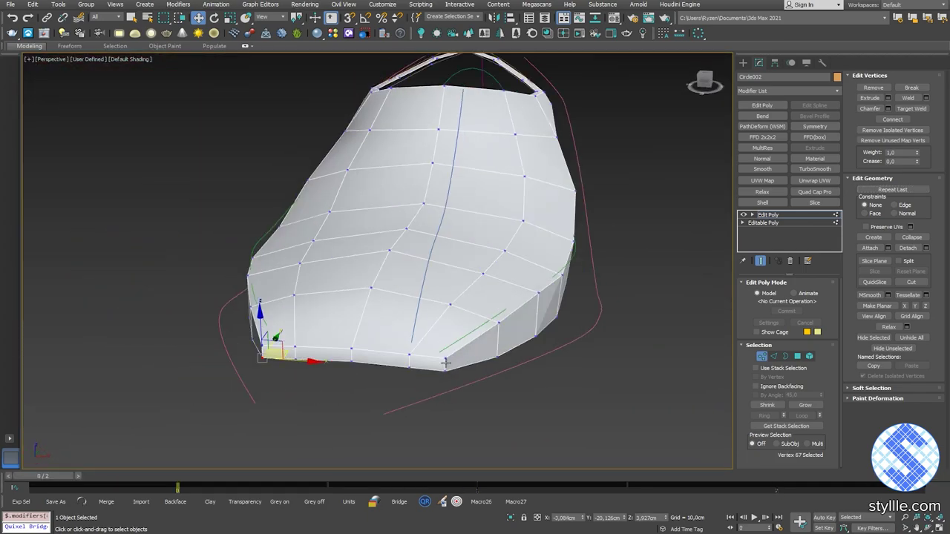
{"action": "scroll", "coordinate": [448, 363], "scroll_direction": "up", "scroll_amount": 2}
{"action": "left_click_drag", "start_coordinate": [433, 364], "coordinate": [457, 378]}
{"action": "key", "text": "ctrl+a"}
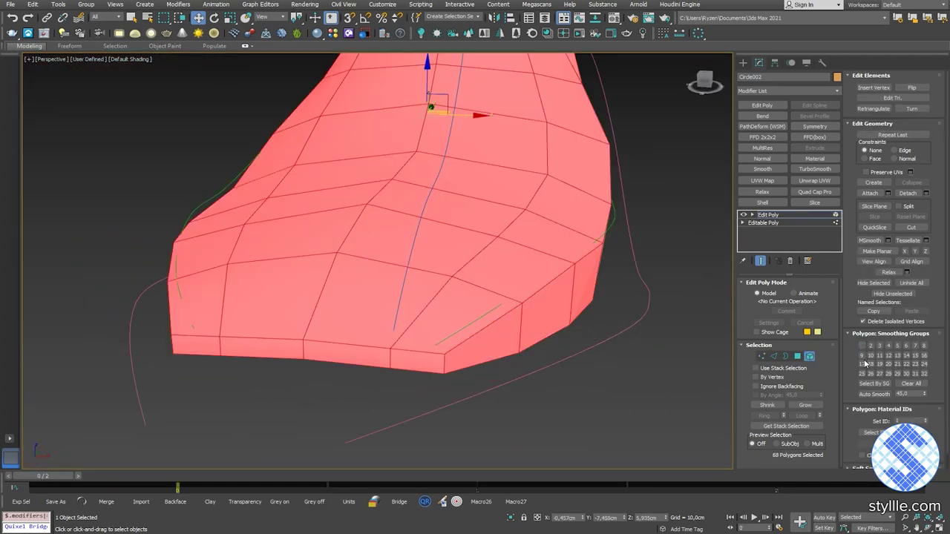
{"action": "left_click", "coordinate": [291, 403]}
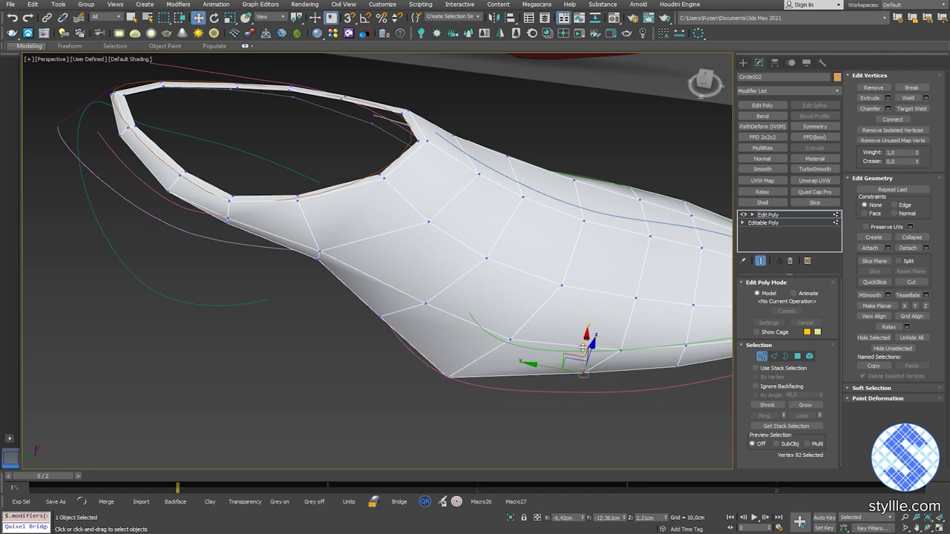
Move the lower border vertices along one side of the forefoot outward onto the red guide spline.
{"action": "left_click_drag", "start_coordinate": [583, 347], "coordinate": [584, 357]}
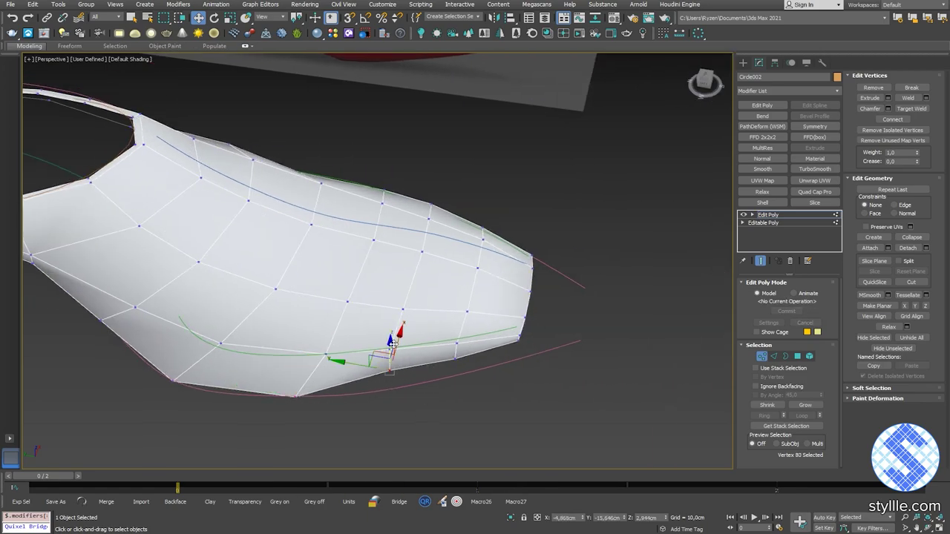
{"action": "left_click_drag", "start_coordinate": [392, 343], "coordinate": [405, 349]}
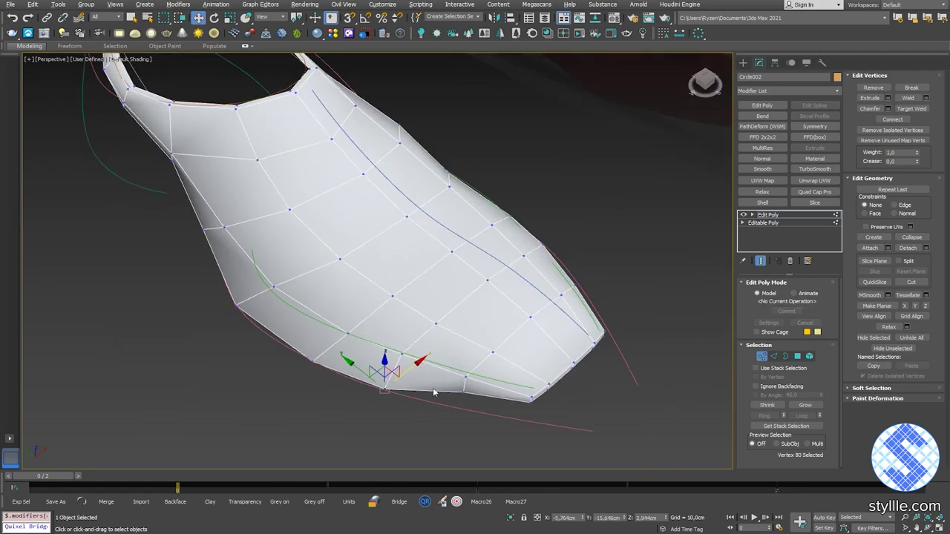
{"action": "left_click_drag", "start_coordinate": [487, 373], "coordinate": [468, 384]}
Move the opposite side's mid-foot lower border vertices outward onto the red guide spline.
{"action": "middle_click_drag", "start_coordinate": [547, 383], "coordinate": [583, 397], "text": "alt"}
{"action": "scroll", "coordinate": [583, 364], "scroll_direction": "up", "scroll_amount": 4}
{"action": "middle_click_drag", "start_coordinate": [583, 363], "coordinate": [385, 292], "text": "alt"}
{"action": "left_click_drag", "start_coordinate": [584, 297], "coordinate": [590, 320]}
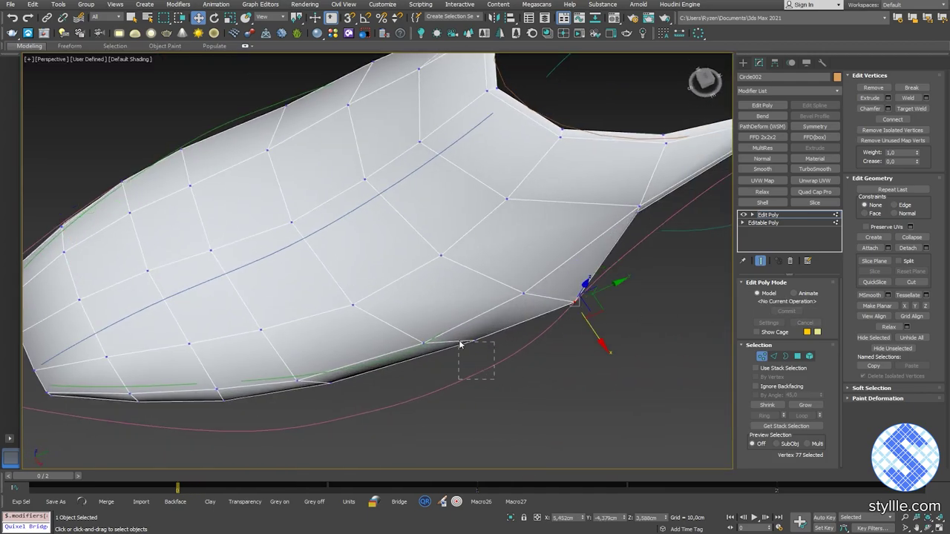
{"action": "left_click_drag", "start_coordinate": [459, 344], "coordinate": [457, 334]}
{"action": "left_click_drag", "start_coordinate": [484, 358], "coordinate": [483, 393]}
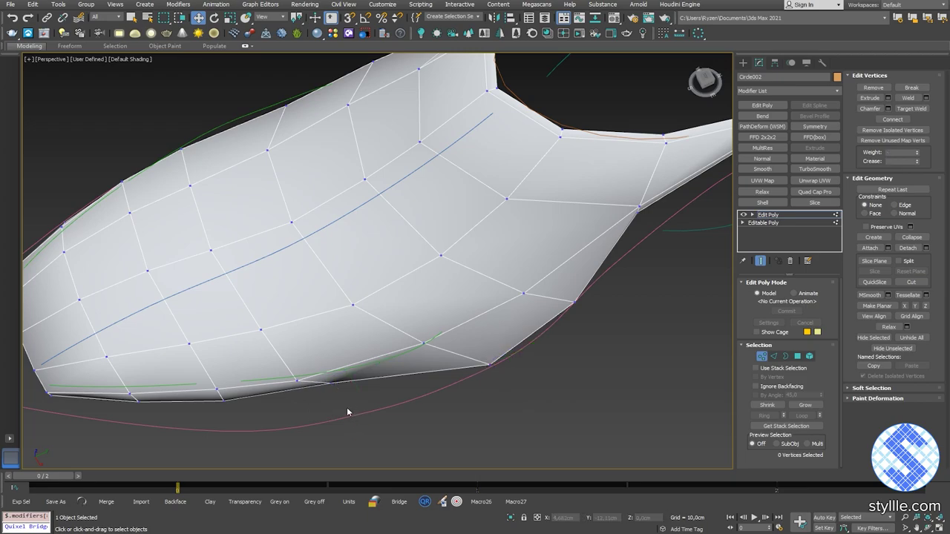
Pull the remaining forefoot border vertices on the opposite side outward to the red guide spline.
{"action": "left_click_drag", "start_coordinate": [347, 413], "coordinate": [351, 426]}
{"action": "middle_click_drag", "start_coordinate": [351, 424], "coordinate": [445, 323], "text": "alt"}
{"action": "left_click", "coordinate": [433, 295]}
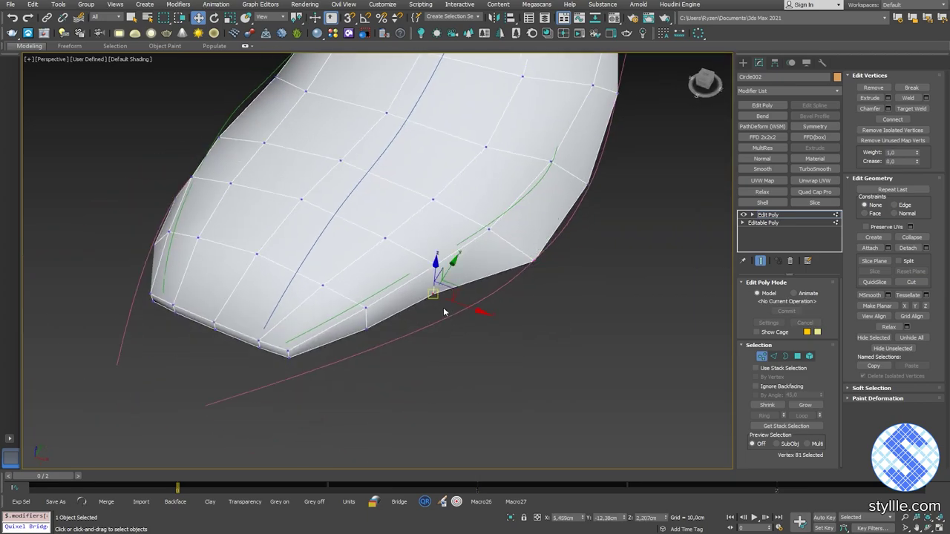
{"action": "left_click_drag", "start_coordinate": [450, 310], "coordinate": [483, 322]}
{"action": "left_click_drag", "start_coordinate": [358, 326], "coordinate": [357, 324]}
{"action": "left_click_drag", "start_coordinate": [394, 339], "coordinate": [407, 346]}
{"action": "scroll", "coordinate": [406, 346], "scroll_direction": "down", "scroll_amount": 5}
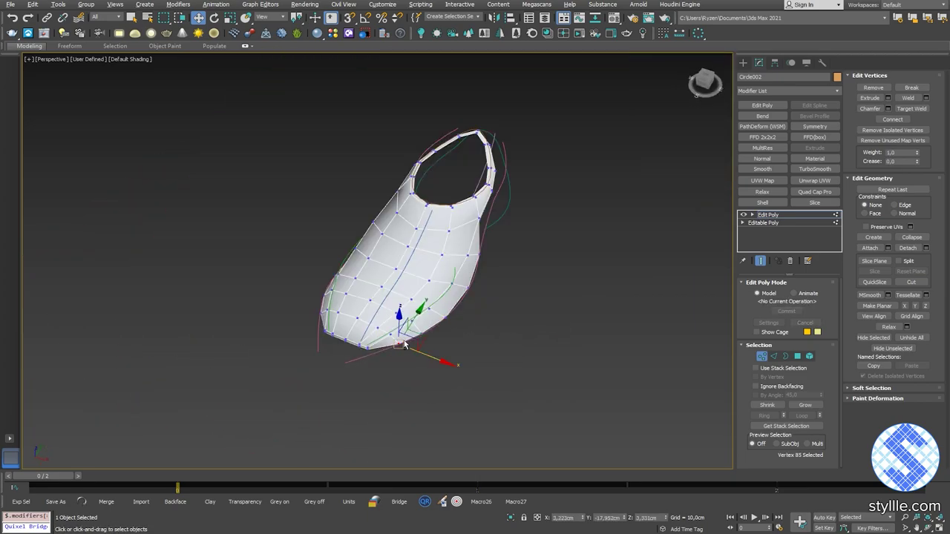
Move the ten toe-end vertices slightly forward and scale the toe end narrower between the guide splines.
{"action": "middle_click_drag", "start_coordinate": [406, 345], "coordinate": [474, 279], "text": "alt"}
{"action": "left_click_drag", "start_coordinate": [400, 329], "coordinate": [426, 328]}
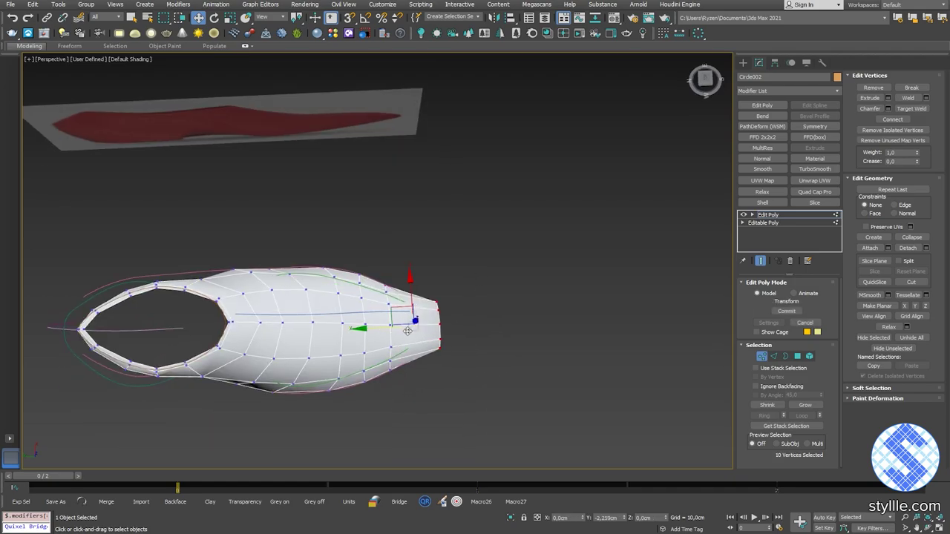
{"action": "middle_click_drag", "start_coordinate": [426, 329], "coordinate": [453, 356], "text": "alt"}
{"action": "scroll", "coordinate": [398, 327], "scroll_direction": "up", "scroll_amount": 4}
{"action": "left_click_drag", "start_coordinate": [397, 346], "coordinate": [397, 339]}
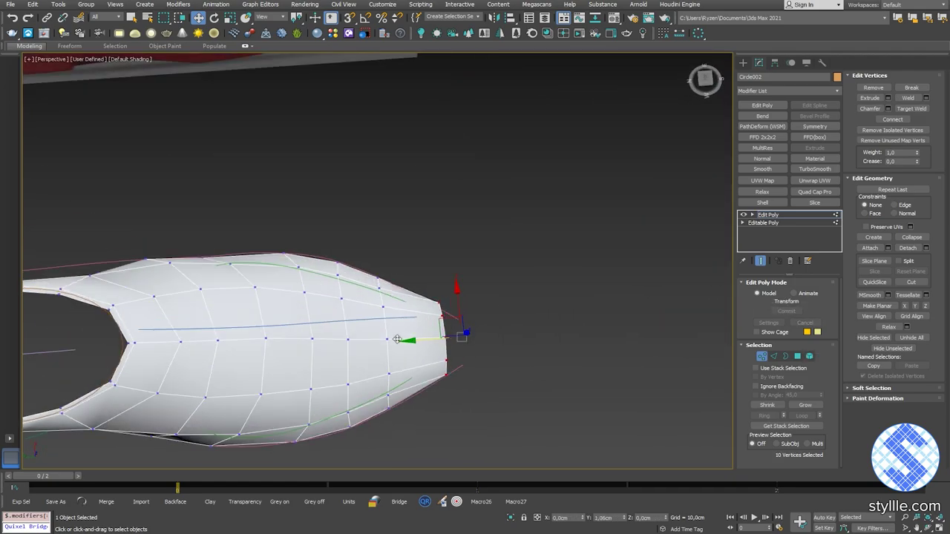
{"action": "key", "text": "w"}
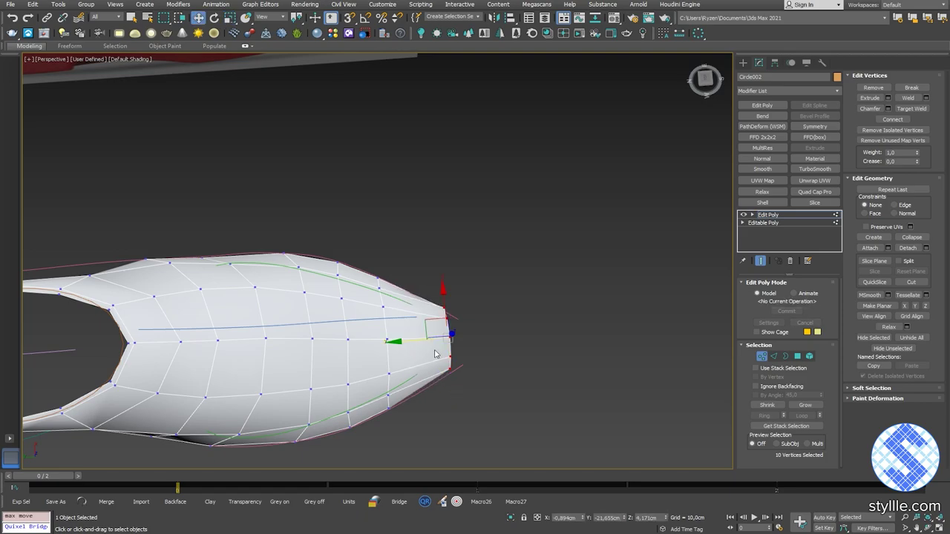
{"action": "left_click_drag", "start_coordinate": [434, 325], "coordinate": [432, 325]}
Insert an edge loop just behind the toe end with SwiftLoop and fit its vertices to the side reference.
{"action": "middle_click_drag", "start_coordinate": [432, 325], "coordinate": [425, 304], "text": "alt"}
{"action": "scroll", "coordinate": [435, 356], "scroll_direction": "up", "scroll_amount": 3}
{"action": "key", "text": "2"}
{"action": "key", "text": "alt+s"}
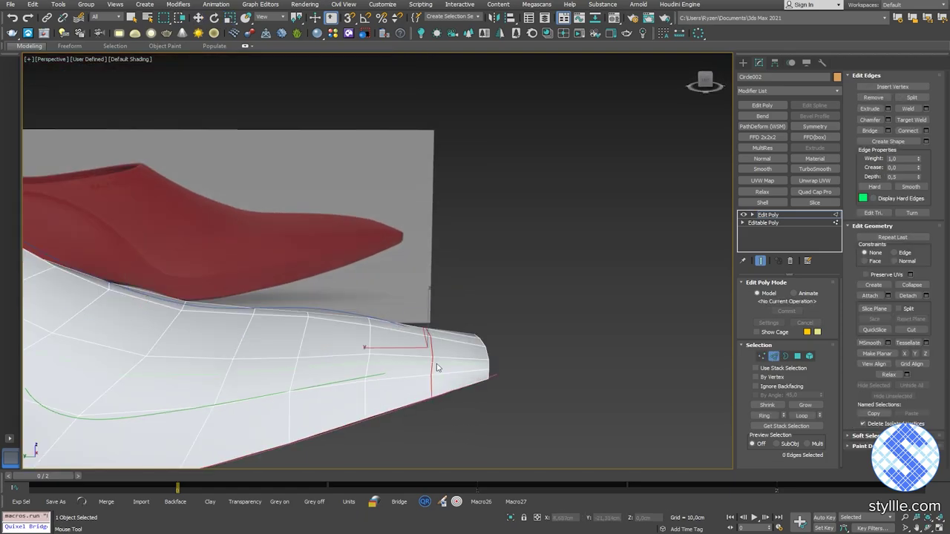
{"action": "key", "text": "w"}
{"action": "key", "text": "l"}
{"action": "key", "text": "alt+x"}
{"action": "key", "text": "period"}
{"action": "key", "text": "period"}
{"action": "scroll", "coordinate": [474, 252], "scroll_direction": "down", "scroll_amount": 2}
{"action": "key", "text": "1"}
{"action": "left_click_drag", "start_coordinate": [460, 270], "coordinate": [463, 253]}
Extrude the collar band's eight rear lower border edges downward in side view.
{"action": "key", "text": "2"}
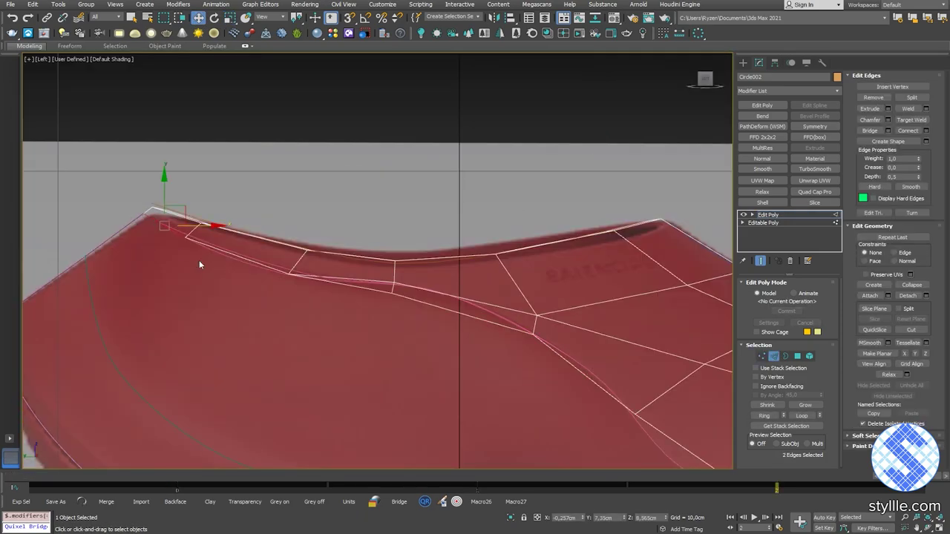
{"action": "left_click_drag", "start_coordinate": [445, 314], "coordinate": [437, 299], "text": "ctrl"}
{"action": "middle_click_drag", "start_coordinate": [394, 348], "coordinate": [412, 326]}
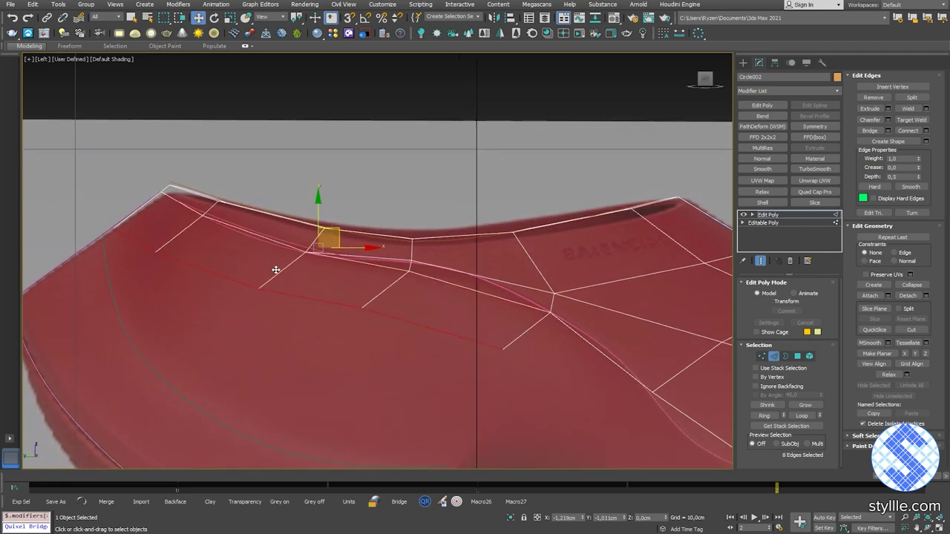
Place the extruded row's heel-centre vertex on the back outline and shift the row's other vertices forward.
{"action": "key", "text": "1"}
{"action": "left_click_drag", "start_coordinate": [187, 294], "coordinate": [128, 243]}
{"action": "left_click_drag", "start_coordinate": [232, 282], "coordinate": [371, 331], "text": "ctrl"}
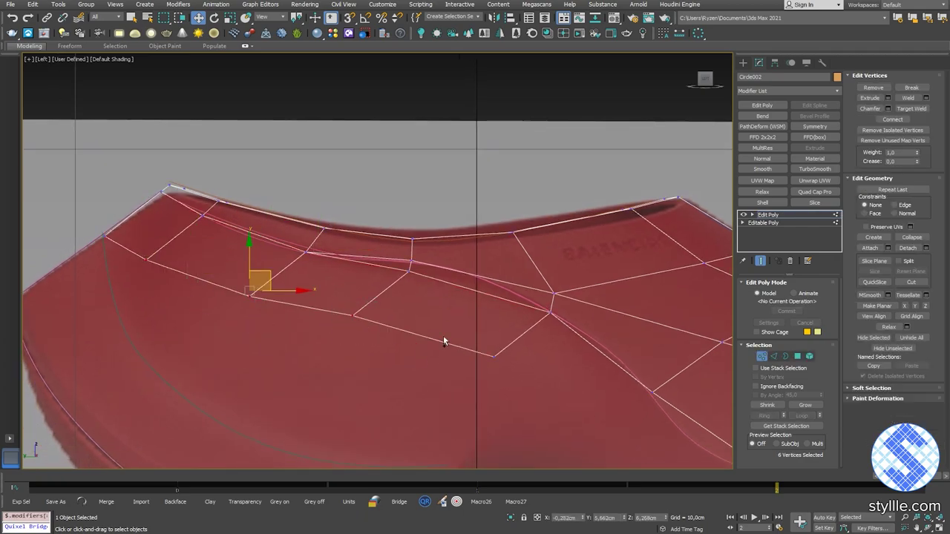
{"action": "left_click_drag", "start_coordinate": [443, 335], "coordinate": [516, 374], "text": "ctrl"}
{"action": "left_click_drag", "start_coordinate": [319, 291], "coordinate": [355, 312]}
Arrange the extruded row's lower vertices into an even arc below the collar band.
{"action": "middle_click_drag", "start_coordinate": [460, 348], "coordinate": [379, 289]}
{"action": "left_click_drag", "start_coordinate": [434, 336], "coordinate": [457, 308]}
{"action": "left_click_drag", "start_coordinate": [343, 305], "coordinate": [348, 308]}
{"action": "left_click_drag", "start_coordinate": [318, 267], "coordinate": [339, 277]}
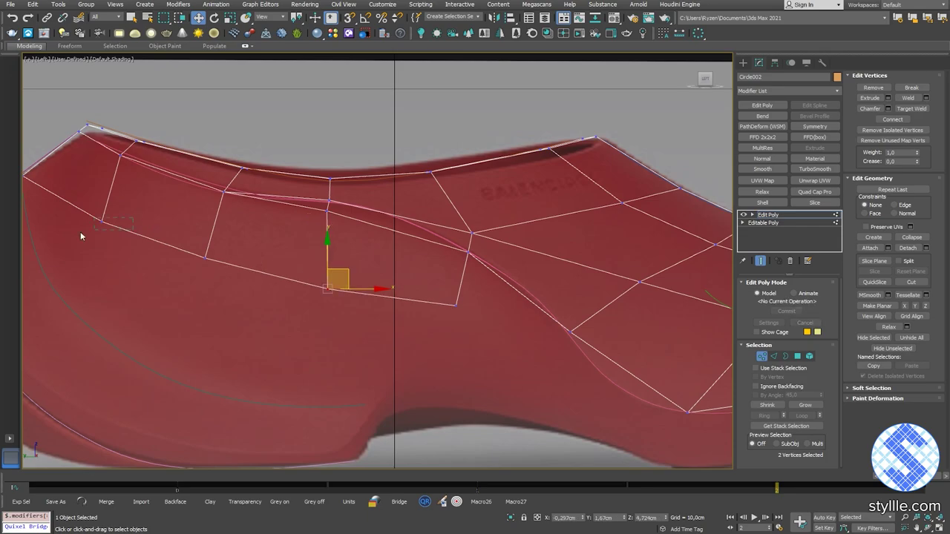
{"action": "left_click_drag", "start_coordinate": [80, 231], "coordinate": [121, 209]}
{"action": "left_click_drag", "start_coordinate": [112, 211], "coordinate": [102, 207]}
Extrude the heel section's lower border edges downward to form a second row.
{"action": "scroll", "coordinate": [315, 326], "scroll_direction": "down", "scroll_amount": 3}
{"action": "scroll", "coordinate": [236, 329], "scroll_direction": "up", "scroll_amount": 3}
{"action": "key", "text": "2"}
{"action": "key", "text": "1"}
Move the second row's heel-centre vertex up onto the back outline where the teal guide spline starts.
{"action": "left_click_drag", "start_coordinate": [66, 252], "coordinate": [116, 189]}
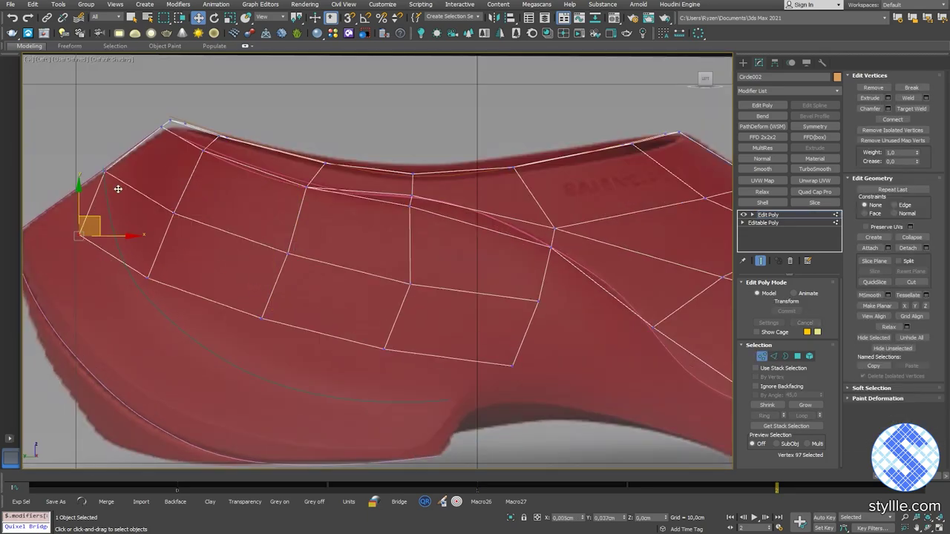
{"action": "left_click_drag", "start_coordinate": [91, 224], "coordinate": [114, 169]}
{"action": "scroll", "coordinate": [71, 138], "scroll_direction": "up", "scroll_amount": 4}
{"action": "left_click_drag", "start_coordinate": [158, 200], "coordinate": [178, 236]}
{"action": "left_click_drag", "start_coordinate": [177, 221], "coordinate": [197, 205]}
{"action": "left_click_drag", "start_coordinate": [148, 273], "coordinate": [166, 242]}
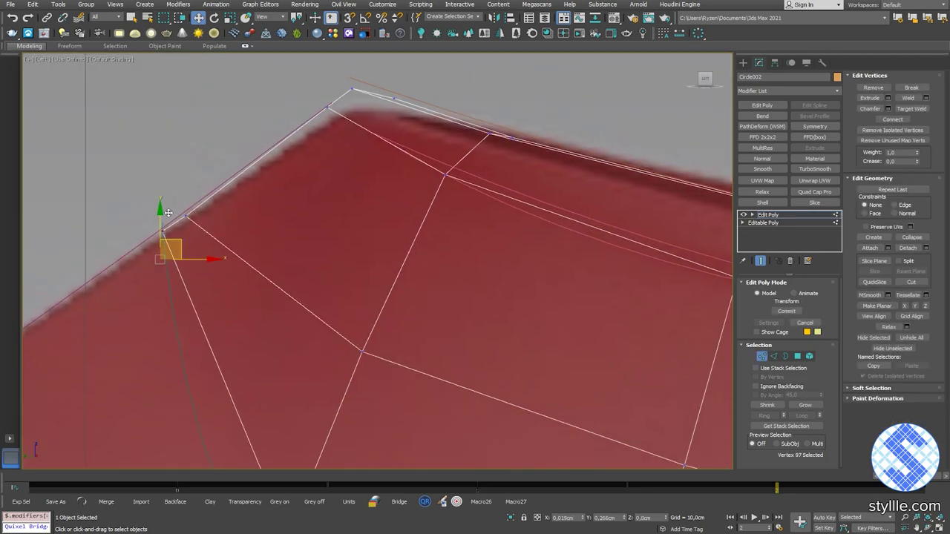
{"action": "left_click_drag", "start_coordinate": [176, 205], "coordinate": [196, 226]}
{"action": "left_click_drag", "start_coordinate": [195, 206], "coordinate": [182, 216]}
Move the second row's vertices beside the heel centre down toward the teal guide spline.
{"action": "scroll", "coordinate": [182, 216], "scroll_direction": "down", "scroll_amount": 5}
{"action": "scroll", "coordinate": [190, 319], "scroll_direction": "up", "scroll_amount": 2}
{"action": "left_click_drag", "start_coordinate": [213, 321], "coordinate": [212, 274]}
{"action": "left_click_drag", "start_coordinate": [374, 380], "coordinate": [403, 344]}
{"action": "left_click_drag", "start_coordinate": [399, 343], "coordinate": [379, 359]}
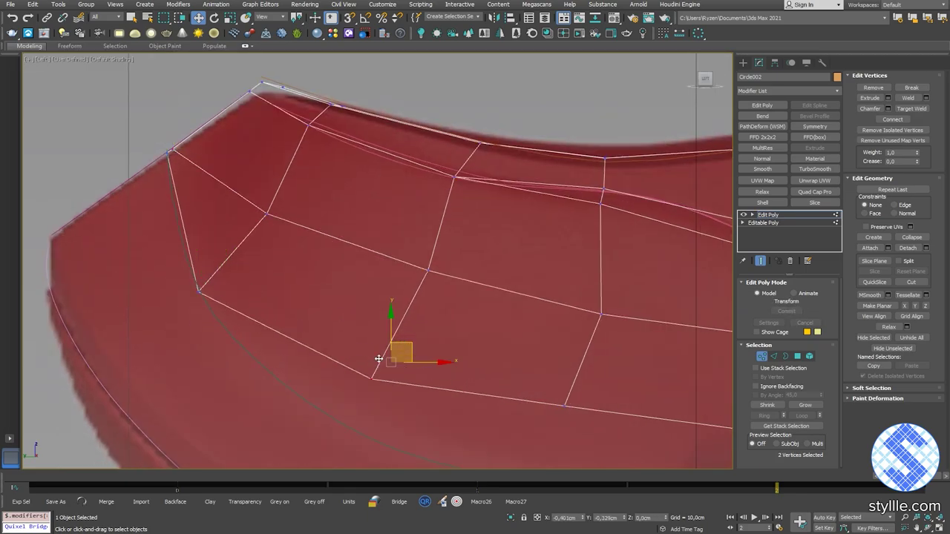
Even out the spacing of the remaining side vertices in both heel rows.
{"action": "scroll", "coordinate": [267, 263], "scroll_direction": "down", "scroll_amount": 4}
{"action": "left_click_drag", "start_coordinate": [339, 301], "coordinate": [347, 303]}
{"action": "scroll", "coordinate": [450, 299], "scroll_direction": "up", "scroll_amount": 2}
{"action": "left_click_drag", "start_coordinate": [406, 261], "coordinate": [428, 258]}
{"action": "left_click_drag", "start_coordinate": [498, 341], "coordinate": [555, 388]}
{"action": "left_click_drag", "start_coordinate": [530, 282], "coordinate": [576, 319]}
{"action": "left_click_drag", "start_coordinate": [573, 285], "coordinate": [567, 279]}
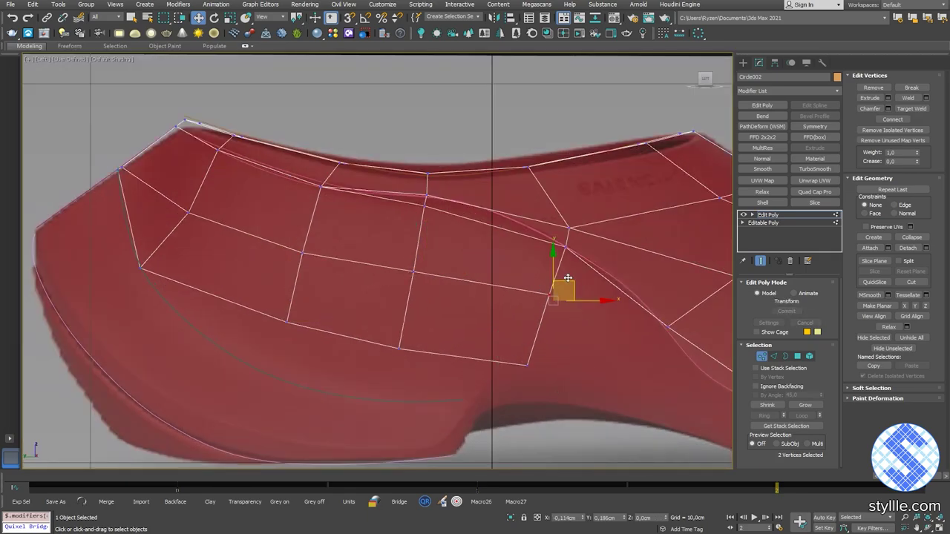
Select all polygons of the mesh in perspective view and clear their smoothing groups.
{"action": "key", "text": "p"}
{"action": "middle_click_drag", "start_coordinate": [445, 334], "coordinate": [470, 343], "text": "alt"}
{"action": "key", "text": "Home"}
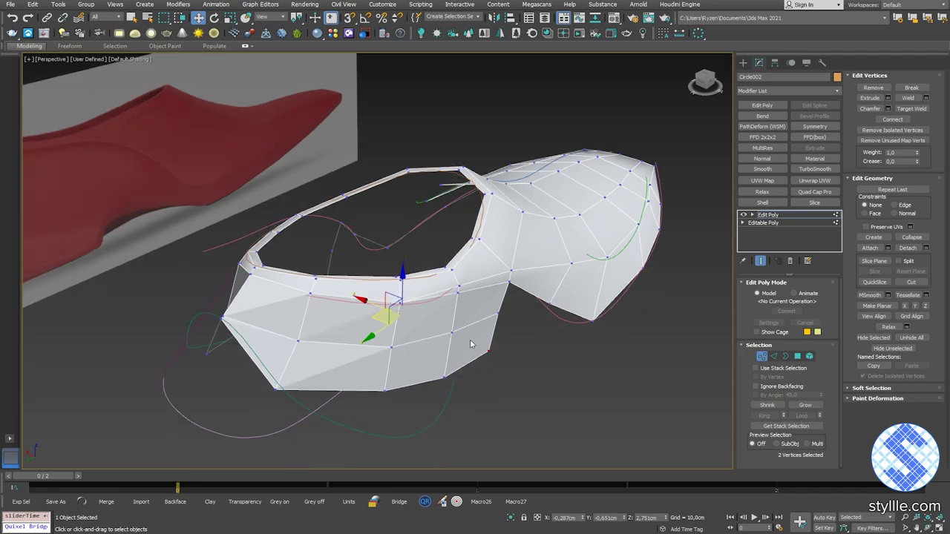
{"action": "key", "text": "4"}
{"action": "key", "text": "ctrl+a"}
{"action": "left_click", "coordinate": [912, 384]}
Widen the heel by selecting the three middle-row edges on each side and scaling them outward across the shoe's width.
{"action": "key", "text": "2"}
{"action": "middle_click_drag", "start_coordinate": [334, 341], "coordinate": [414, 320], "text": "alt"}
{"action": "left_click", "coordinate": [414, 319], "text": "ctrl"}
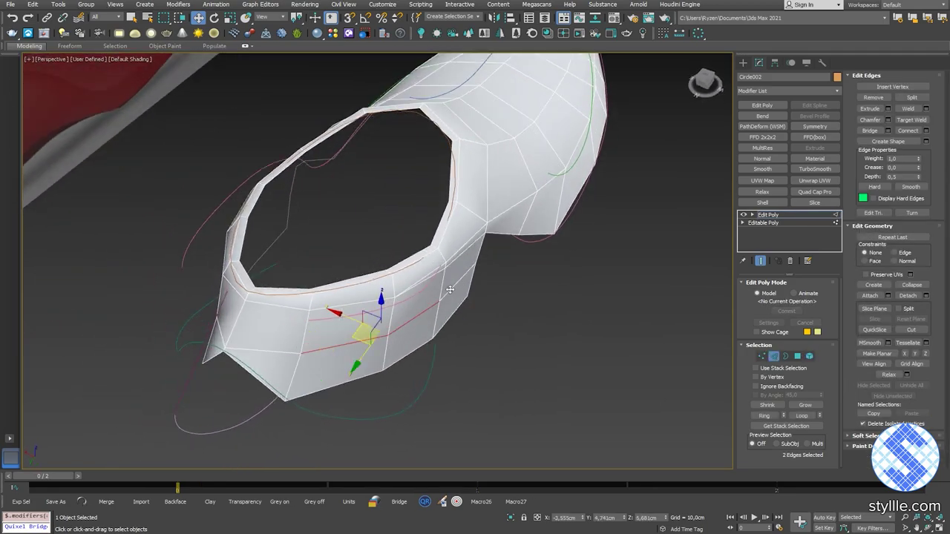
{"action": "left_click", "coordinate": [450, 286], "text": "ctrl"}
{"action": "middle_click_drag", "start_coordinate": [449, 287], "coordinate": [305, 382], "text": "alt"}
{"action": "left_click", "coordinate": [282, 428], "text": "ctrl"}
{"action": "left_click", "coordinate": [345, 421], "text": "ctrl"}
{"action": "middle_click_drag", "start_coordinate": [397, 416], "coordinate": [397, 348], "text": "alt"}
{"action": "key", "text": "r"}
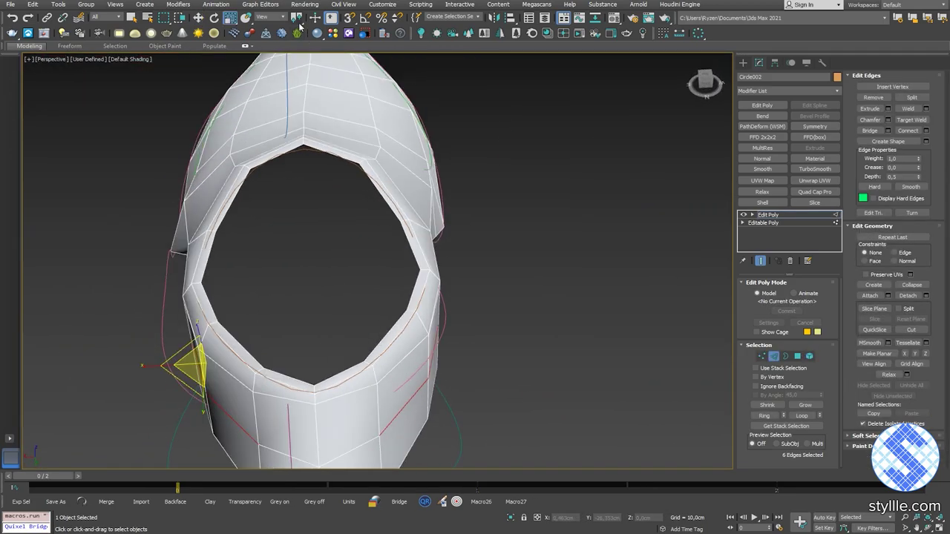
{"action": "left_click_drag", "start_coordinate": [299, 20], "coordinate": [298, 46]}
{"action": "middle_click_drag", "start_coordinate": [324, 255], "coordinate": [301, 245], "text": "alt"}
{"action": "left_click_drag", "start_coordinate": [356, 367], "coordinate": [368, 370]}
Extrude the heel's lower side border edges in the left view by one row down to the teal guide spline.
{"action": "middle_click_drag", "start_coordinate": [368, 369], "coordinate": [408, 331], "text": "alt"}
{"action": "key", "text": "l"}
{"action": "scroll", "coordinate": [389, 383], "scroll_direction": "up", "scroll_amount": 3}
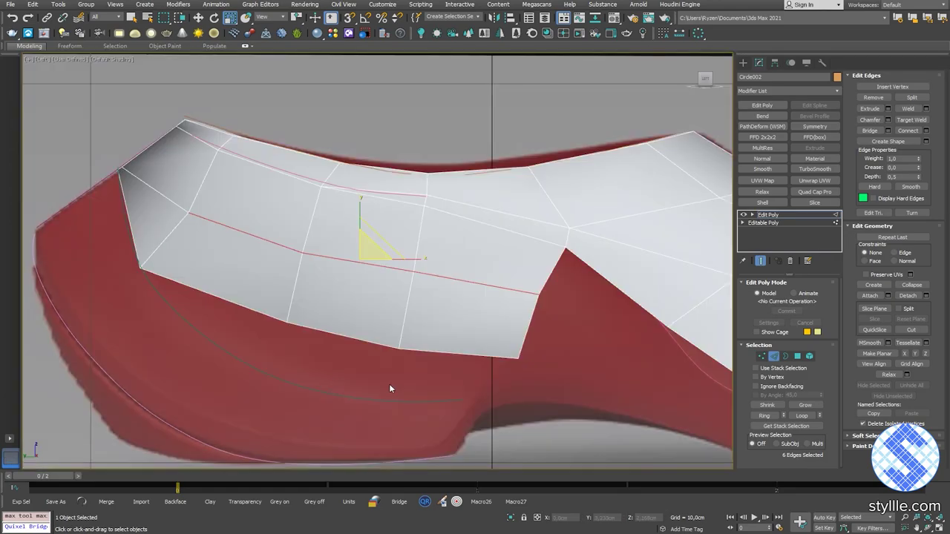
{"action": "middle_click_drag", "start_coordinate": [301, 335], "coordinate": [381, 341]}
{"action": "key", "text": "comma"}
{"action": "key", "text": "2"}
{"action": "key", "text": "2"}
{"action": "left_click_drag", "start_coordinate": [303, 323], "coordinate": [316, 296]}
{"action": "key", "text": "alt+l"}
{"action": "key", "text": "w"}
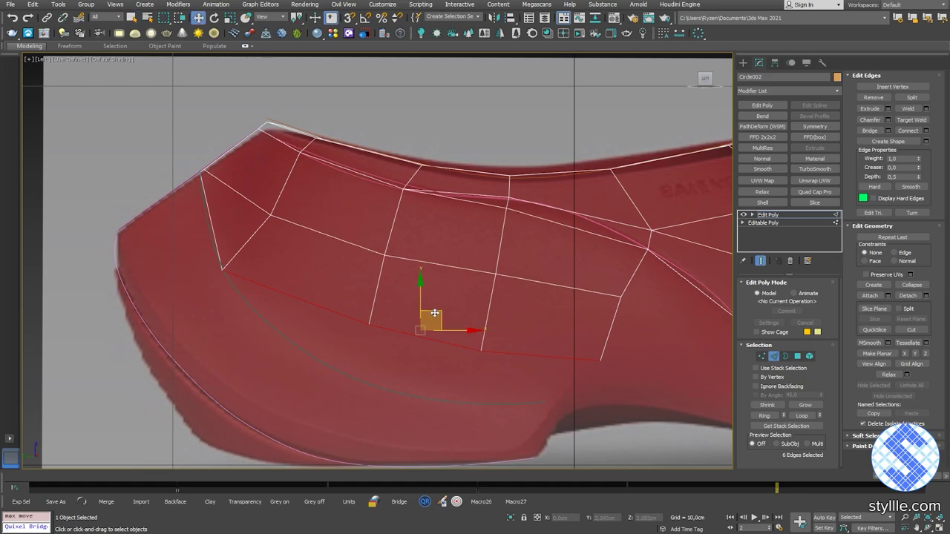
{"action": "left_click_drag", "start_coordinate": [429, 315], "coordinate": [409, 366], "text": "shift"}
Fit the new row's vertices to the teal spline and shape the heel's front edge into a curve toward the arch.
{"action": "key", "text": "1"}
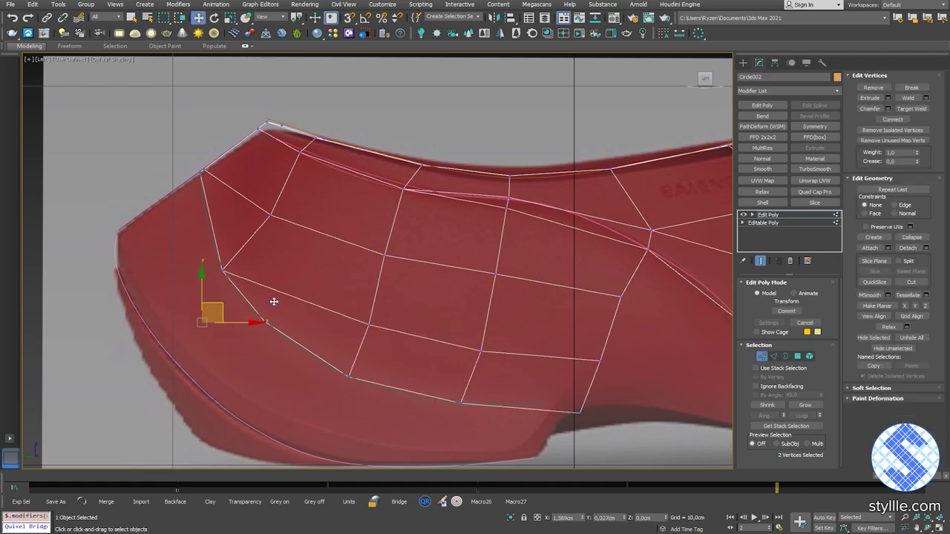
{"action": "left_click_drag", "start_coordinate": [274, 302], "coordinate": [275, 301]}
{"action": "middle_click_drag", "start_coordinate": [439, 377], "coordinate": [297, 302]}
{"action": "left_click_drag", "start_coordinate": [303, 313], "coordinate": [329, 340]}
{"action": "left_click_drag", "start_coordinate": [328, 316], "coordinate": [343, 315]}
{"action": "left_click_drag", "start_coordinate": [431, 330], "coordinate": [446, 346]}
{"action": "left_click_drag", "start_coordinate": [446, 326], "coordinate": [419, 319]}
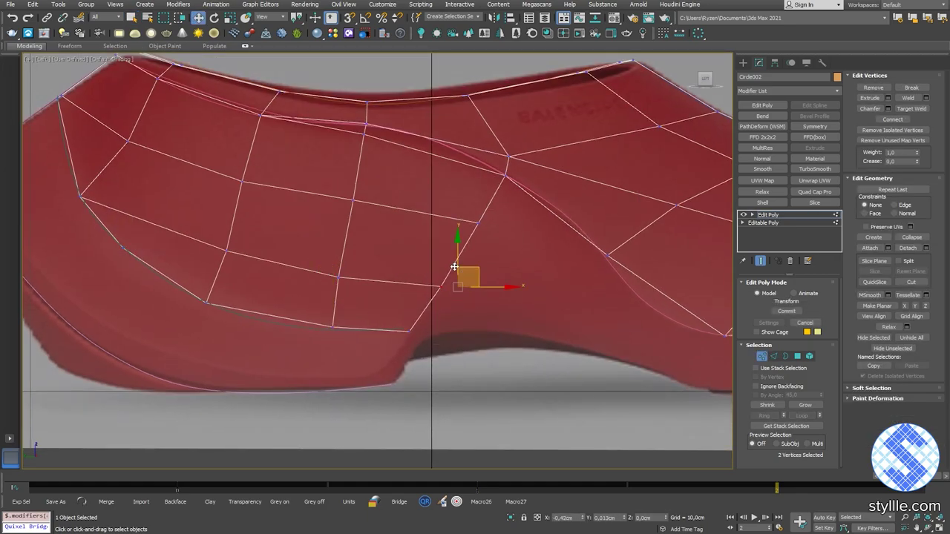
{"action": "mouse_move", "coordinate": [454, 266]}
{"action": "left_mouse_down"}
{"action": "mouse_move", "coordinate": [478, 207]}
{"action": "mouse_move", "coordinate": [449, 268]}
{"action": "left_mouse_up"}
Even out the side vertex columns of the heel between the back outline and the front edge in the left view.
{"action": "left_click_drag", "start_coordinate": [228, 223], "coordinate": [227, 222]}
{"action": "left_click_drag", "start_coordinate": [233, 172], "coordinate": [252, 190]}
{"action": "left_click_drag", "start_coordinate": [256, 161], "coordinate": [238, 153]}
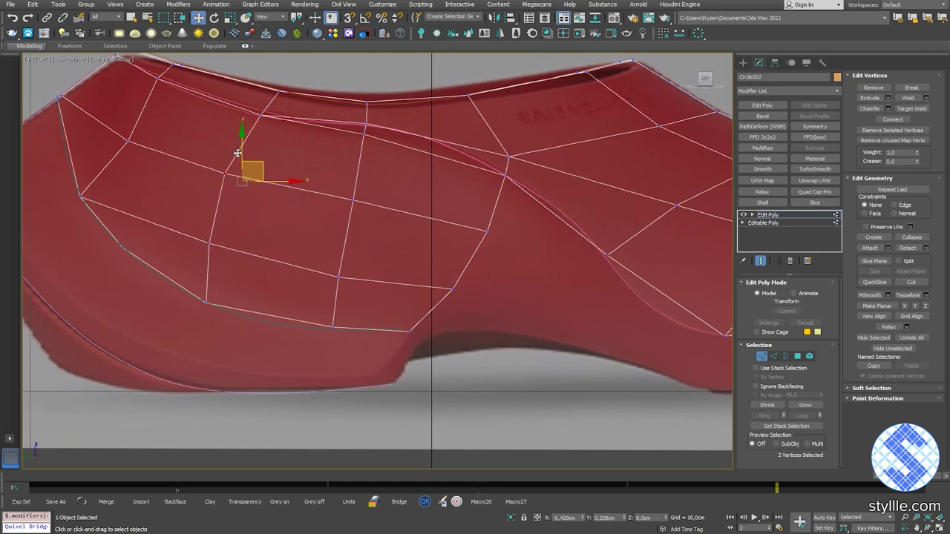
{"action": "left_click_drag", "start_coordinate": [196, 293], "coordinate": [217, 313]}
{"action": "left_click_drag", "start_coordinate": [225, 287], "coordinate": [203, 276]}
{"action": "mouse_move", "coordinate": [322, 317]}
{"action": "left_mouse_down"}
{"action": "mouse_move", "coordinate": [343, 337]}
{"action": "mouse_move", "coordinate": [333, 320]}
{"action": "left_mouse_up"}
{"action": "left_click_drag", "start_coordinate": [198, 233], "coordinate": [218, 222]}
{"action": "scroll", "coordinate": [253, 231], "scroll_direction": "down", "scroll_amount": 3}
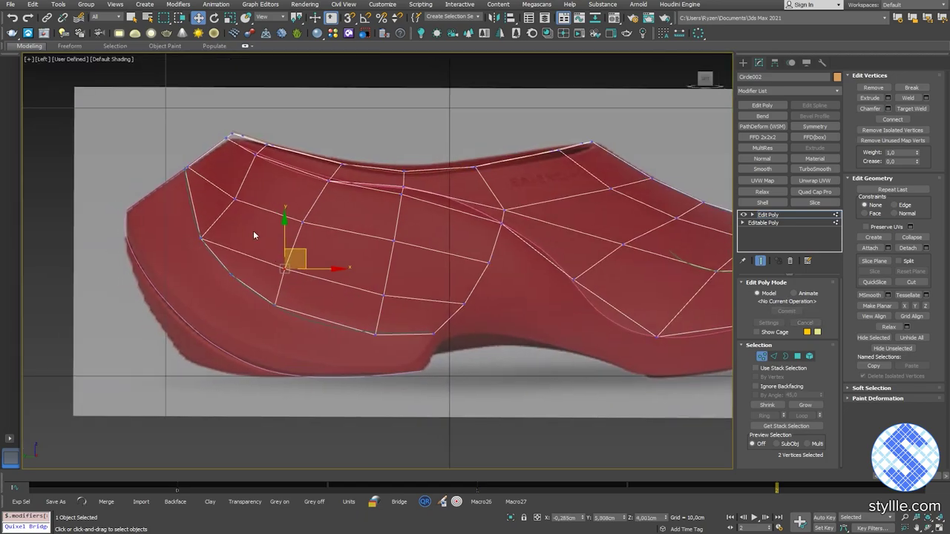
Scale the bottom row's rear vertices outward across the shoe's width to meet the teal spline in perspective view.
{"action": "key", "text": "p"}
{"action": "key", "text": "comma"}
{"action": "middle_click_drag", "start_coordinate": [526, 356], "coordinate": [435, 303], "text": "alt"}
{"action": "key", "text": "1"}
{"action": "key", "text": "1"}
{"action": "middle_click_drag", "start_coordinate": [366, 389], "coordinate": [273, 401], "text": "alt"}
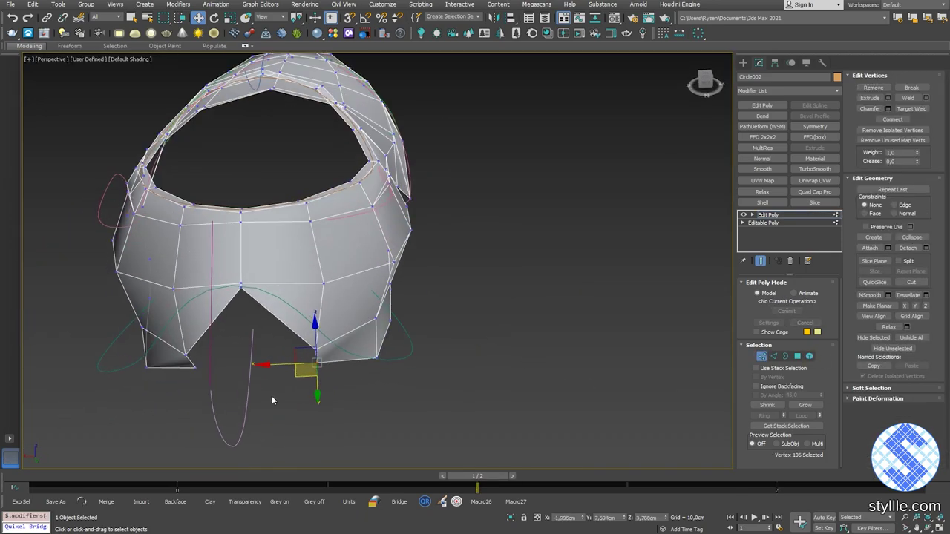
{"action": "key", "text": "r"}
{"action": "left_click_drag", "start_coordinate": [215, 367], "coordinate": [174, 367]}
{"action": "middle_click_drag", "start_coordinate": [338, 374], "coordinate": [350, 403], "text": "alt"}
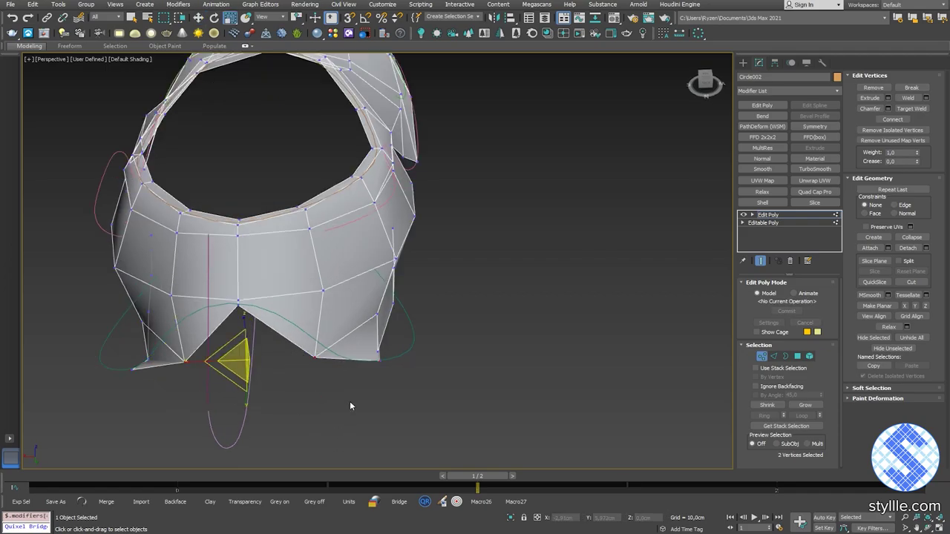
{"action": "left_click_drag", "start_coordinate": [199, 361], "coordinate": [170, 357]}
Limit selection to shapes and hide the guide spline around the shoe opening.
{"action": "middle_click_drag", "start_coordinate": [280, 364], "coordinate": [216, 380], "text": "alt"}
{"action": "key", "text": "q"}
{"action": "key", "text": "1"}
{"action": "left_click", "coordinate": [102, 18]}
{"action": "left_click", "coordinate": [99, 37]}
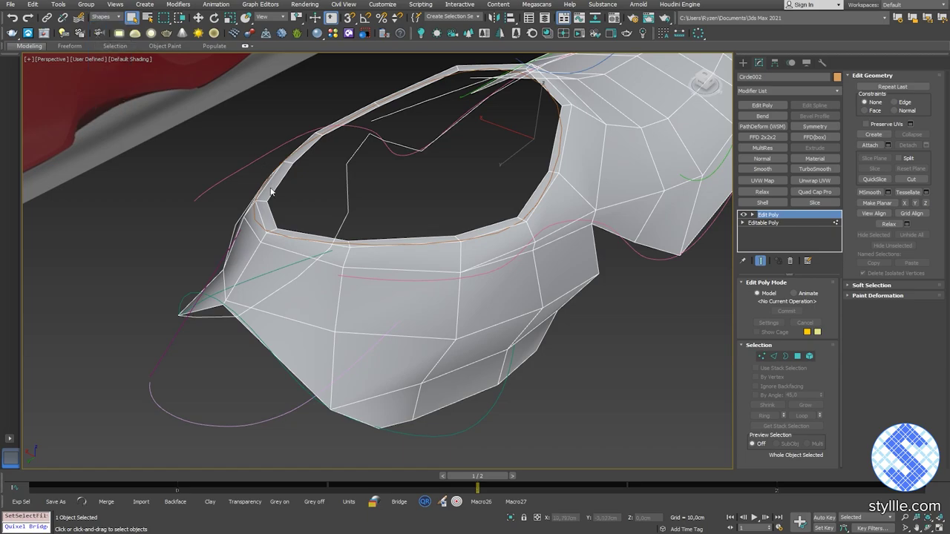
{"action": "left_click", "coordinate": [267, 228]}
{"action": "right_click", "coordinate": [265, 226]}
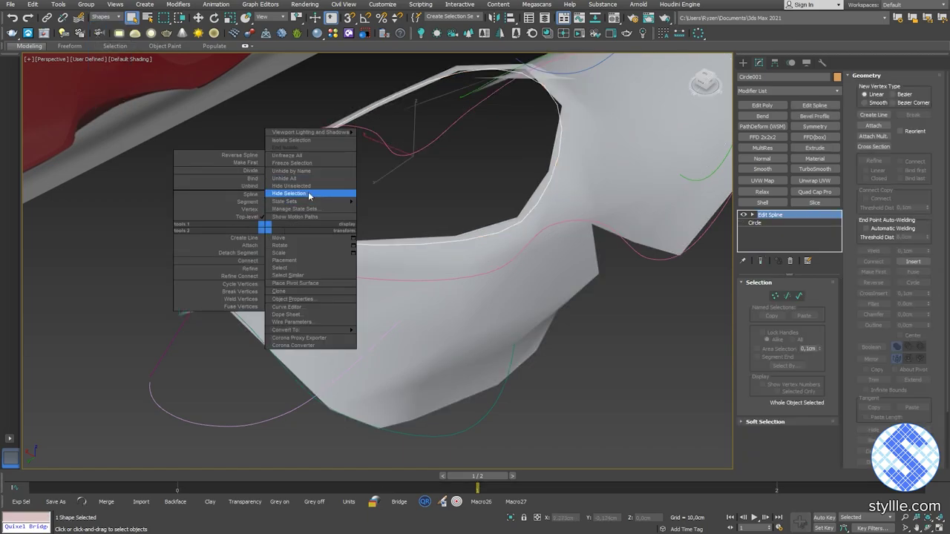
{"action": "left_click", "coordinate": [309, 196]}
Scale the matching bottom border edges on both heel sides outward toward the teal spline.
{"action": "scroll", "coordinate": [466, 218], "scroll_direction": "down", "scroll_amount": 5}
{"action": "middle_click_drag", "start_coordinate": [464, 222], "coordinate": [357, 252], "text": "alt"}
{"action": "scroll", "coordinate": [411, 204], "scroll_direction": "up", "scroll_amount": 5}
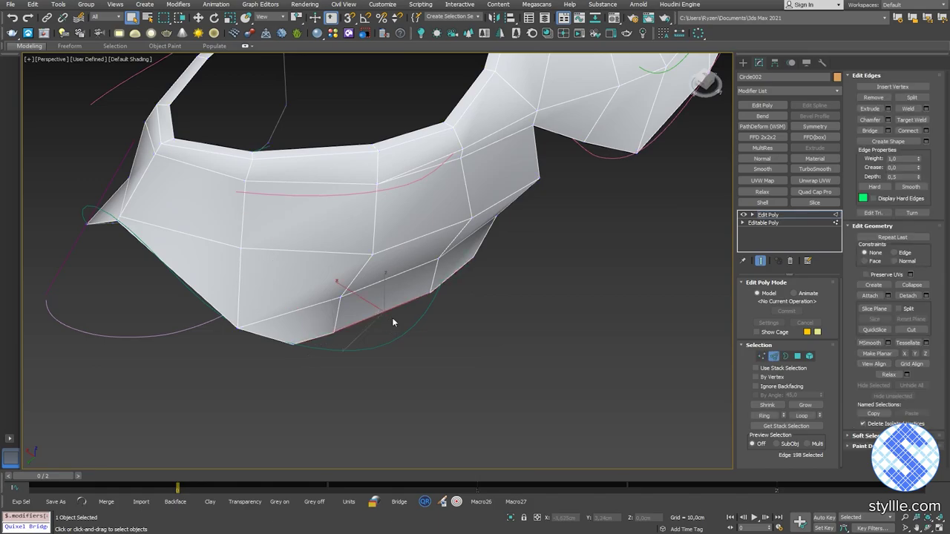
{"action": "middle_click_drag", "start_coordinate": [392, 323], "coordinate": [359, 368], "text": "alt"}
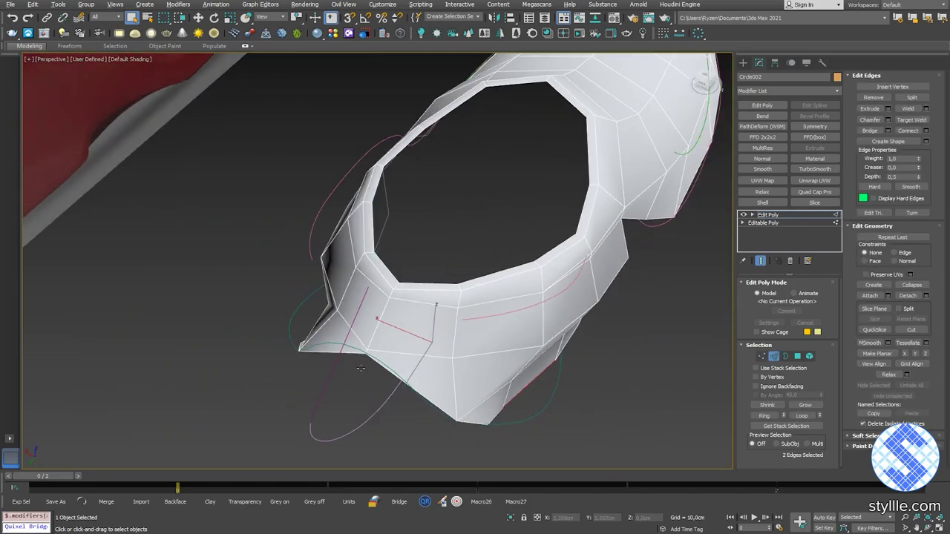
{"action": "key", "text": "r"}
{"action": "left_click_drag", "start_coordinate": [467, 362], "coordinate": [492, 365]}
Adjust the width of the heel's remaining side vertices by scaling matching pairs across the shoe.
{"action": "middle_click_drag", "start_coordinate": [403, 335], "coordinate": [475, 333], "text": "alt"}
{"action": "key", "text": "1"}
{"action": "left_click_drag", "start_coordinate": [576, 319], "coordinate": [521, 351]}
{"action": "middle_click_drag", "start_coordinate": [474, 349], "coordinate": [326, 371], "text": "alt"}
{"action": "left_click", "coordinate": [267, 398], "text": "ctrl"}
{"action": "middle_click_drag", "start_coordinate": [267, 398], "coordinate": [280, 342]}
{"action": "left_click_drag", "start_coordinate": [368, 352], "coordinate": [357, 359]}
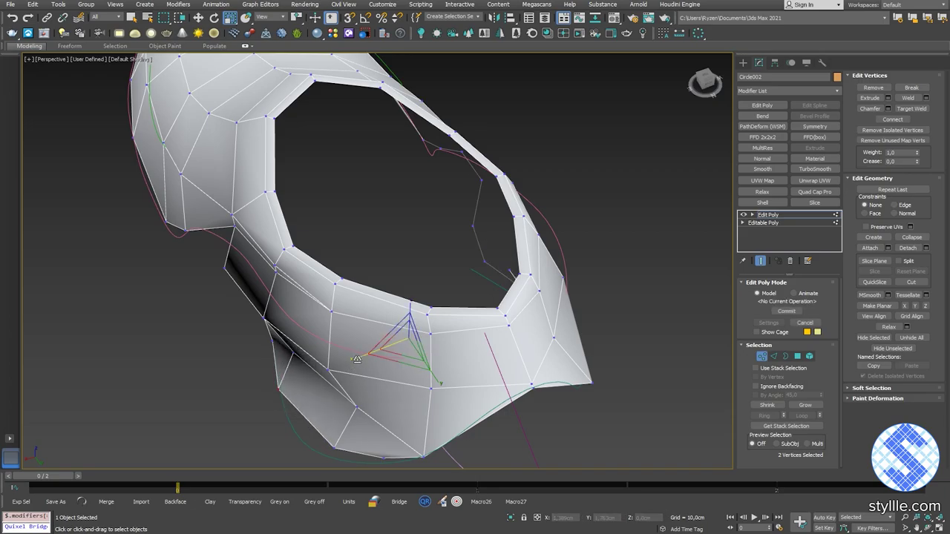
Connect the horizontal edge rings on both heel sides to add one vertical edge loop through each side.
{"action": "scroll", "coordinate": [438, 348], "scroll_direction": "down", "scroll_amount": 5}
{"action": "middle_click_drag", "start_coordinate": [357, 359], "coordinate": [418, 326], "text": "alt"}
{"action": "scroll", "coordinate": [433, 352], "scroll_direction": "up", "scroll_amount": 5}
{"action": "key", "text": "w"}
{"action": "key", "text": "2"}
{"action": "left_click", "coordinate": [420, 298]}
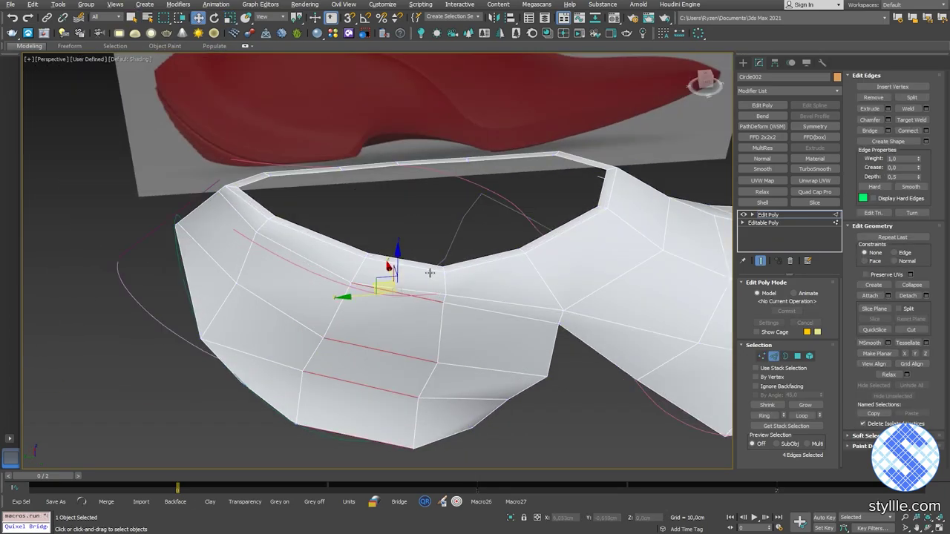
{"action": "left_click", "coordinate": [430, 271], "text": "ctrl"}
{"action": "right_click", "coordinate": [512, 288]}
{"action": "left_click", "coordinate": [509, 309]}
{"action": "middle_click_drag", "start_coordinate": [475, 289], "coordinate": [293, 290], "text": "alt"}
{"action": "left_click_drag", "start_coordinate": [254, 175], "coordinate": [294, 334]}
{"action": "key", "text": "ctrl+shift+e"}
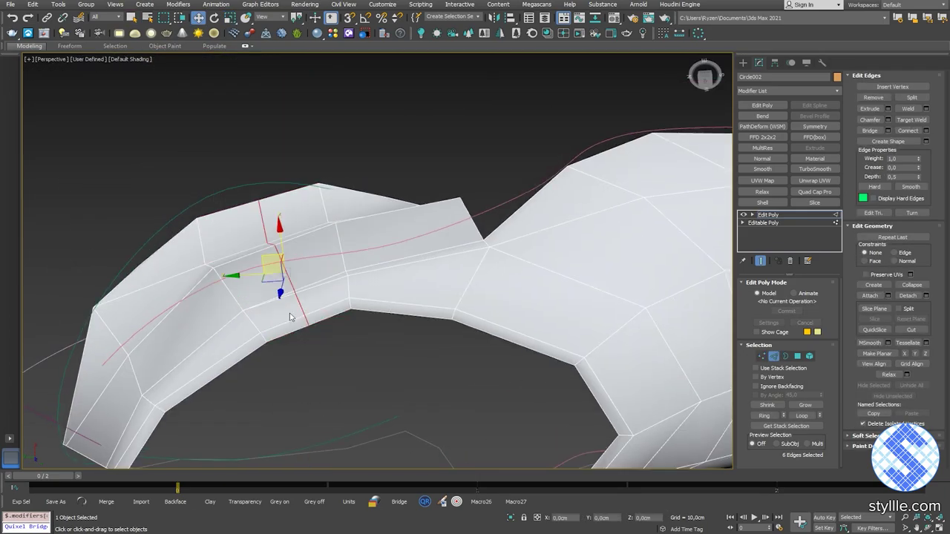
Move the new loops' bottom vertices sideways onto the teal guide spline.
{"action": "middle_click_drag", "start_coordinate": [290, 317], "coordinate": [315, 308], "text": "alt"}
{"action": "key", "text": "1"}
{"action": "left_click", "coordinate": [293, 187]}
{"action": "middle_click_drag", "start_coordinate": [293, 187], "coordinate": [363, 233], "text": "alt"}
{"action": "left_click_drag", "start_coordinate": [349, 235], "coordinate": [334, 236]}
{"action": "left_click", "coordinate": [393, 283]}
{"action": "middle_click_drag", "start_coordinate": [393, 282], "coordinate": [449, 305], "text": "alt"}
{"action": "left_click_drag", "start_coordinate": [449, 305], "coordinate": [441, 310]}
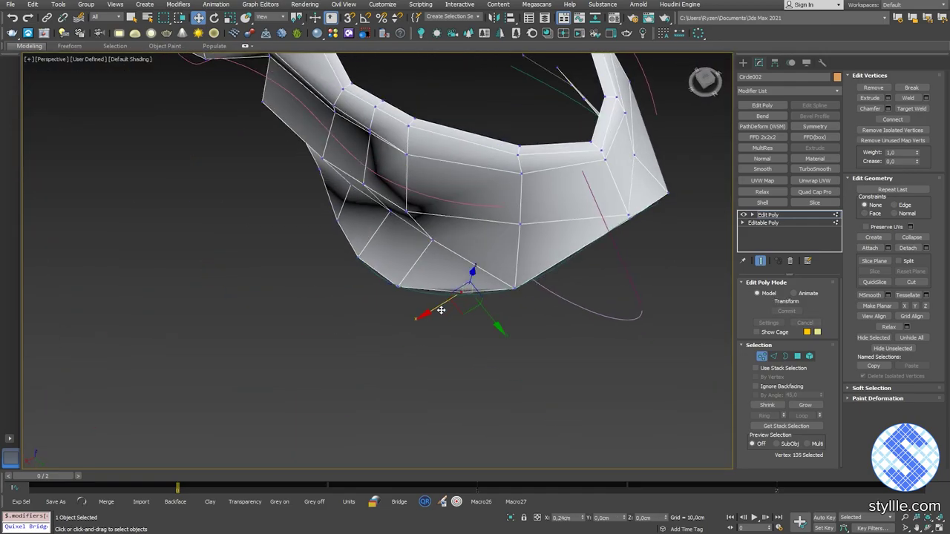
Reposition individual vertices along the heel's lower rows to round the sides and follow the teal spline.
{"action": "mouse_move", "coordinate": [441, 310]}
{"action": "middle_mouse_down", "text": "alt"}
{"action": "mouse_move", "coordinate": [432, 360]}
{"action": "mouse_move", "coordinate": [446, 327]}
{"action": "middle_mouse_up", "text": "alt"}
{"action": "scroll", "coordinate": [445, 326], "scroll_direction": "up", "scroll_amount": 3}
{"action": "left_click", "coordinate": [424, 314]}
{"action": "left_click", "coordinate": [477, 285]}
{"action": "left_click_drag", "start_coordinate": [443, 272], "coordinate": [417, 260]}
{"action": "middle_click_drag", "start_coordinate": [418, 261], "coordinate": [484, 316], "text": "alt"}
{"action": "left_click", "coordinate": [489, 324]}
{"action": "left_click_drag", "start_coordinate": [486, 338], "coordinate": [485, 345]}
{"action": "middle_click_drag", "start_coordinate": [485, 346], "coordinate": [475, 230], "text": "alt"}
{"action": "left_click", "coordinate": [455, 205]}
{"action": "left_click_drag", "start_coordinate": [450, 167], "coordinate": [451, 177]}
{"action": "middle_click_drag", "start_coordinate": [451, 176], "coordinate": [362, 360], "text": "alt"}
Connect the edge rings on both sides of the heel centre and collapse the modifier stack into the editable poly.
{"action": "key", "text": "2"}
{"action": "right_click", "coordinate": [768, 214]}
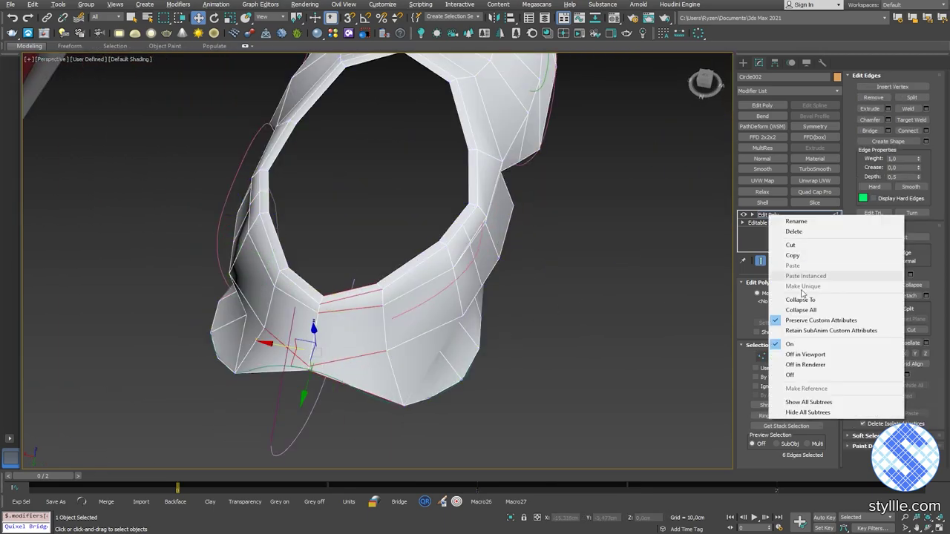
{"action": "left_click", "coordinate": [780, 230]}
Move the added vertices beside the heel centre onto the teal spline and smooth the curve of the back.
{"action": "key", "text": "1"}
{"action": "middle_click_drag", "start_coordinate": [291, 326], "coordinate": [602, 378], "text": "alt"}
{"action": "left_click_drag", "start_coordinate": [529, 355], "coordinate": [531, 354]}
{"action": "middle_click_drag", "start_coordinate": [532, 355], "coordinate": [467, 325], "text": "alt"}
{"action": "left_click_drag", "start_coordinate": [498, 329], "coordinate": [498, 325]}
{"action": "middle_click_drag", "start_coordinate": [498, 324], "coordinate": [466, 357], "text": "alt"}
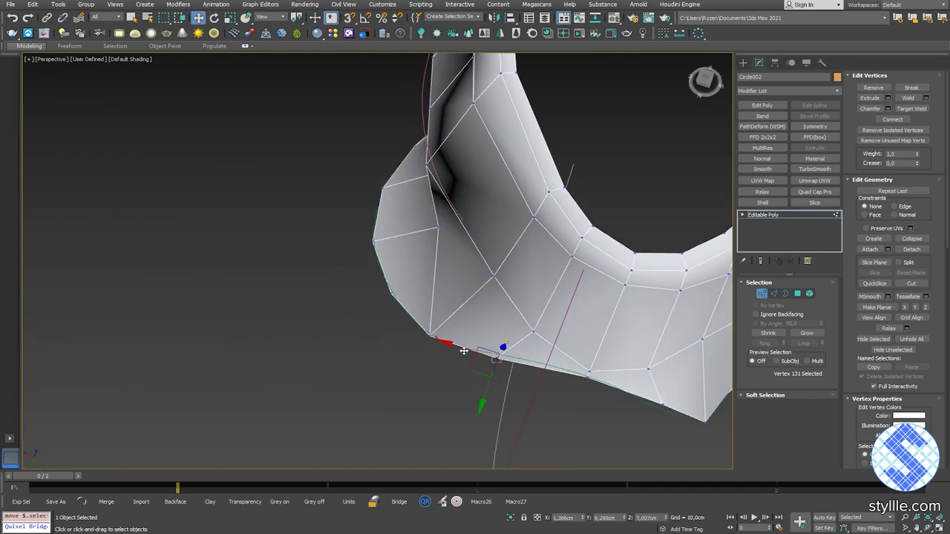
{"action": "left_click_drag", "start_coordinate": [463, 349], "coordinate": [469, 350]}
{"action": "middle_click_drag", "start_coordinate": [587, 378], "coordinate": [403, 363]}
{"action": "left_click", "coordinate": [467, 380]}
{"action": "middle_click_drag", "start_coordinate": [471, 381], "coordinate": [449, 400], "text": "alt"}
{"action": "middle_click_drag", "start_coordinate": [486, 439], "coordinate": [425, 347], "text": "alt"}
Extrude the heel's whole bottom border into a narrow strip and scale it outward.
{"action": "left_click", "coordinate": [352, 362]}
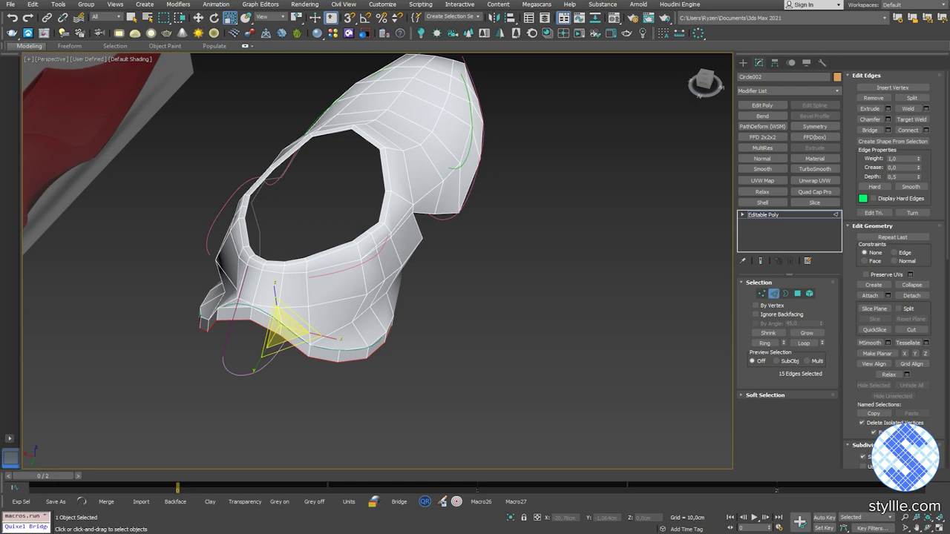
{"action": "middle_click_drag", "start_coordinate": [414, 293], "coordinate": [389, 305], "text": "alt"}
{"action": "left_click_drag", "start_coordinate": [343, 331], "coordinate": [387, 341]}
{"action": "middle_click_drag", "start_coordinate": [660, 382], "coordinate": [603, 349], "text": "alt"}
Align the strip's vertices with the shoe's back outline and space them evenly below the teal spline in the left view.
{"action": "key", "text": "alt+w"}
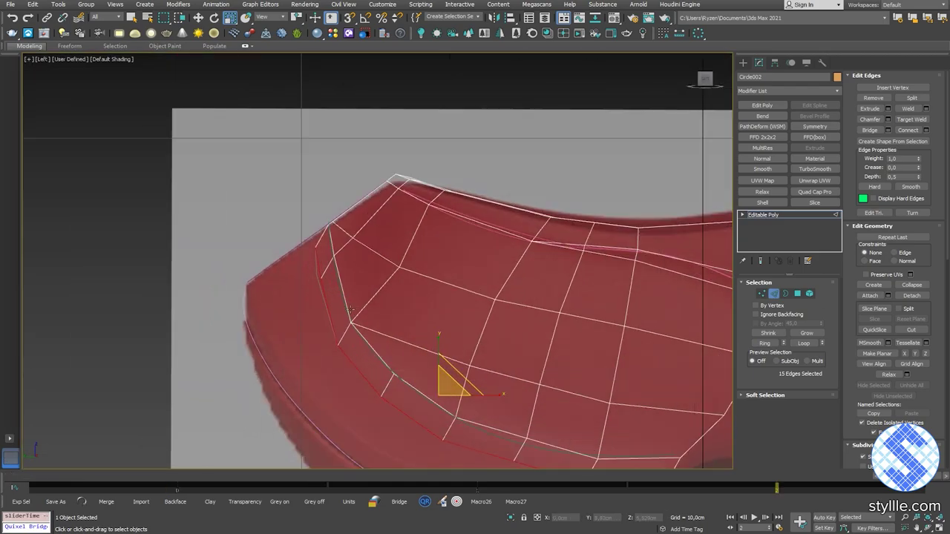
{"action": "key", "text": "1"}
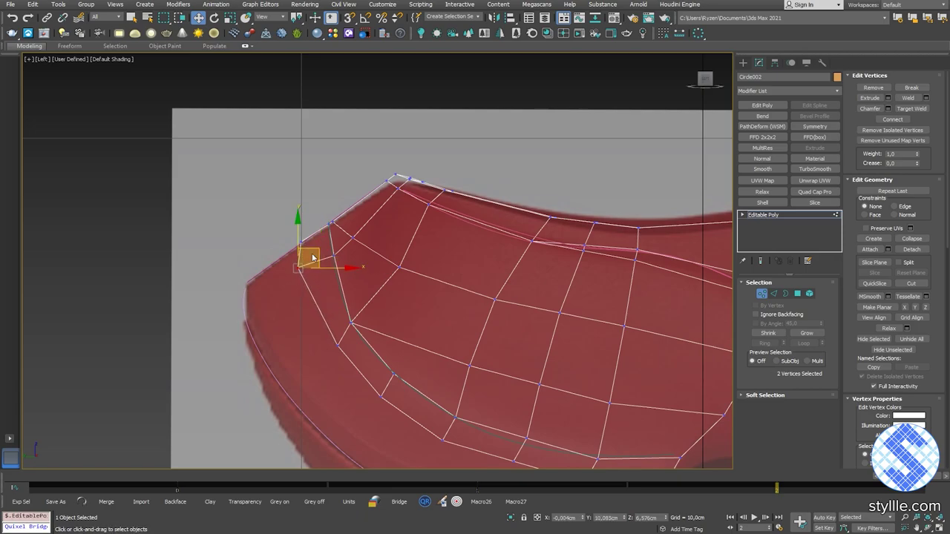
{"action": "middle_click_drag", "start_coordinate": [424, 415], "coordinate": [287, 326]}
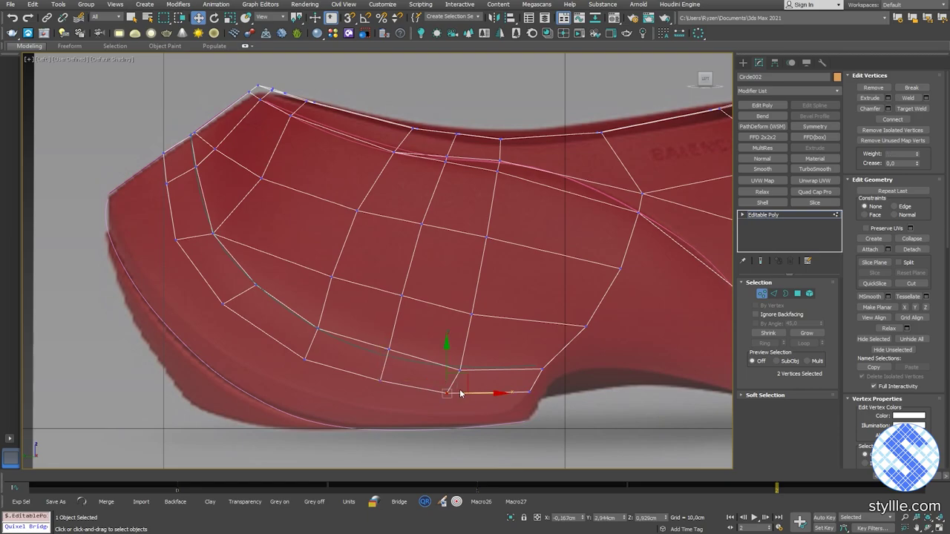
Extrude the heel's bottom border into a second strip toward the sole spline and adjust its lower vertices.
{"action": "key", "text": "2"}
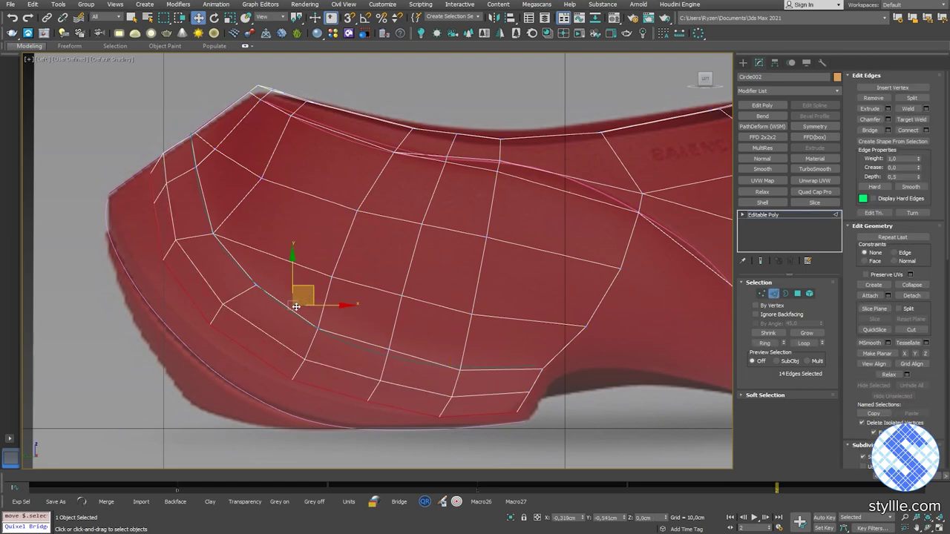
{"action": "key", "text": "1"}
{"action": "left_click", "coordinate": [361, 401]}
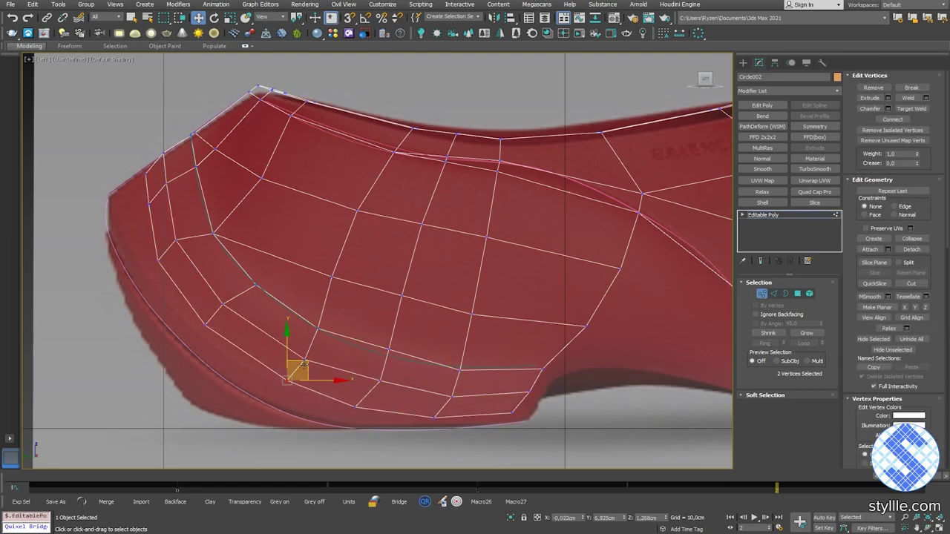
{"action": "left_click_drag", "start_coordinate": [216, 305], "coordinate": [201, 308]}
Move the second strip's rear vertices onto the protruding corner of the heel's back outline.
{"action": "middle_click_drag", "start_coordinate": [152, 259], "coordinate": [350, 346]}
{"action": "scroll", "coordinate": [350, 346], "scroll_direction": "up", "scroll_amount": 2}
{"action": "left_click_drag", "start_coordinate": [370, 329], "coordinate": [342, 332]}
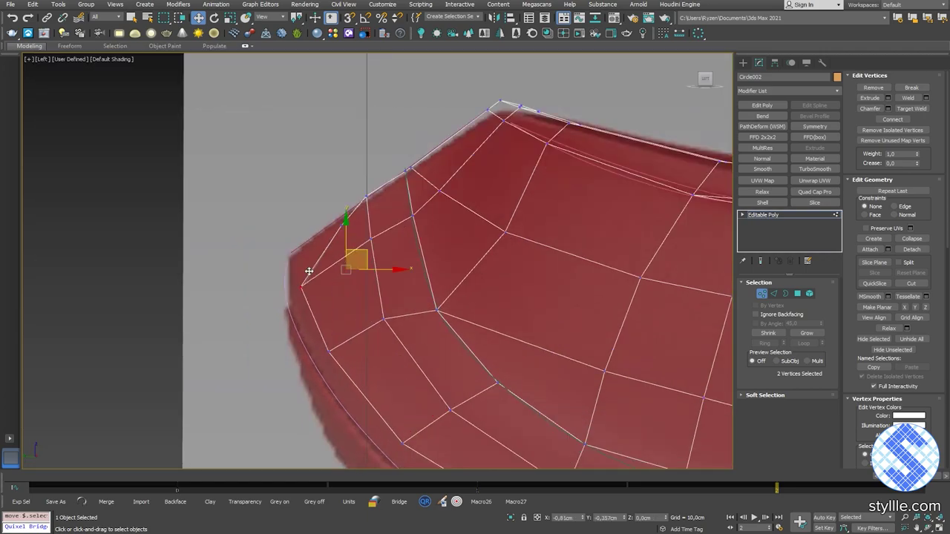
{"action": "left_click_drag", "start_coordinate": [309, 271], "coordinate": [311, 226]}
{"action": "left_click_drag", "start_coordinate": [384, 194], "coordinate": [355, 258]}
{"action": "middle_click_drag", "start_coordinate": [355, 257], "coordinate": [317, 223]}
{"action": "scroll", "coordinate": [318, 222], "scroll_direction": "down", "scroll_amount": 2}
Move the second strip's remaining rear side vertices to run evenly along the sole guide spline.
{"action": "left_click_drag", "start_coordinate": [351, 252], "coordinate": [334, 268]}
{"action": "middle_click_drag", "start_coordinate": [380, 292], "coordinate": [349, 245]}
{"action": "left_click_drag", "start_coordinate": [363, 311], "coordinate": [310, 276]}
{"action": "left_click_drag", "start_coordinate": [345, 286], "coordinate": [357, 294]}
{"action": "left_click_drag", "start_coordinate": [317, 329], "coordinate": [347, 311]}
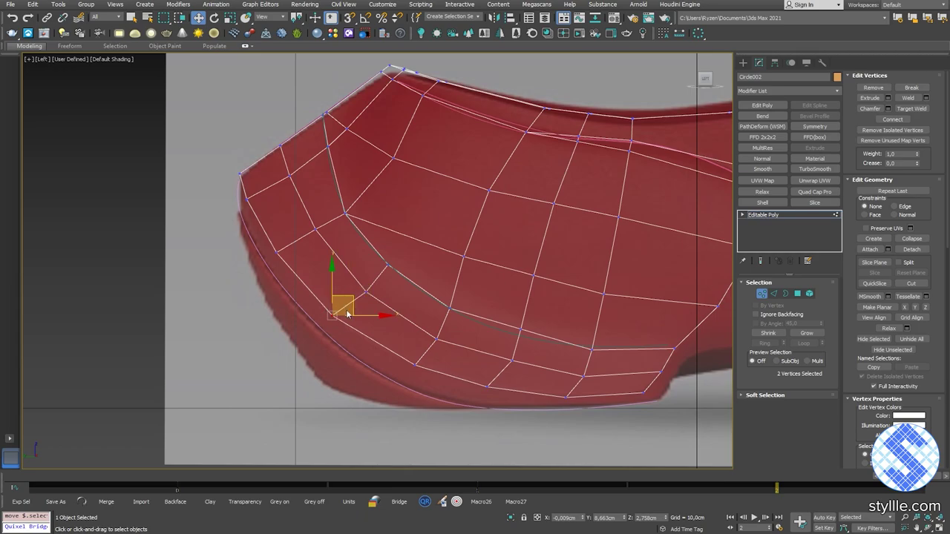
{"action": "left_click_drag", "start_coordinate": [350, 301], "coordinate": [353, 299]}
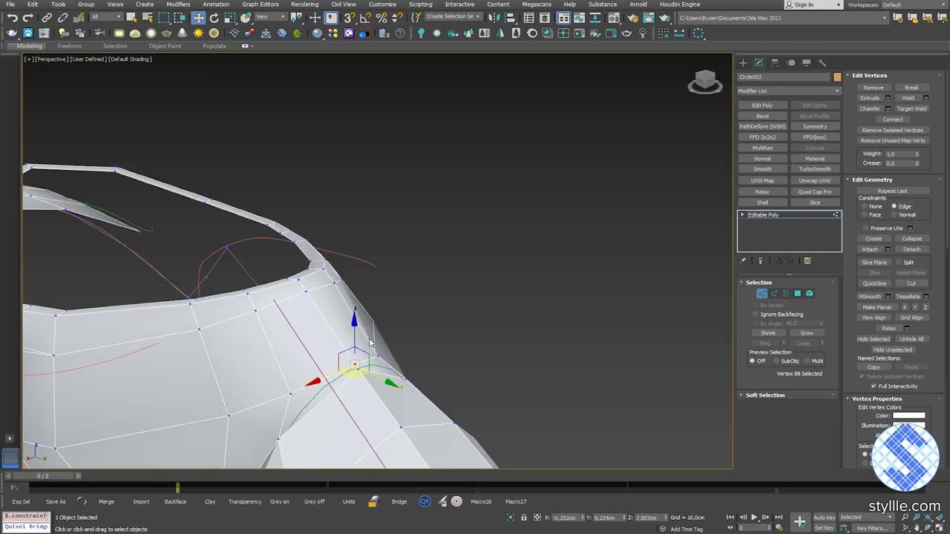
Try to scale the two upper strip edges beside the heel centre.
{"action": "middle_click_drag", "start_coordinate": [378, 334], "coordinate": [366, 272]}
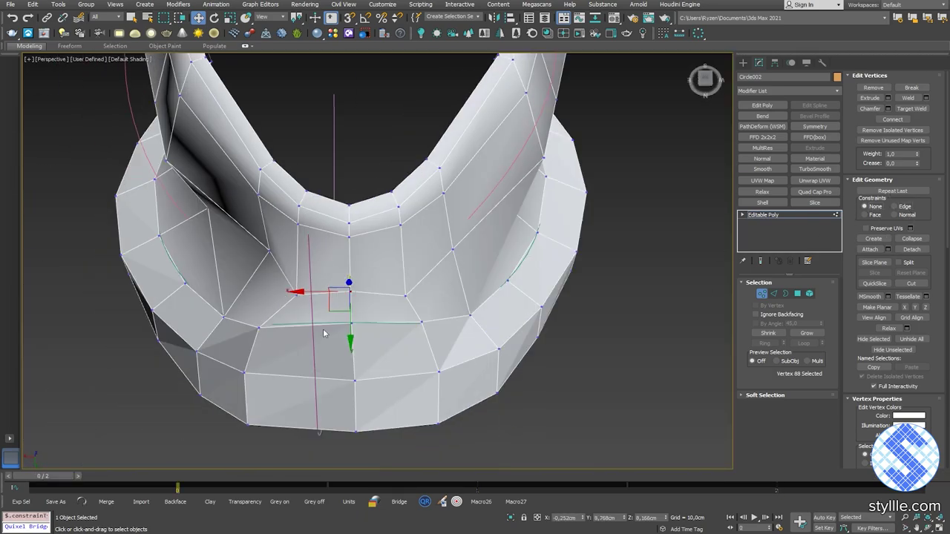
{"action": "key", "text": "2"}
{"action": "left_click", "coordinate": [253, 347]}
{"action": "left_click", "coordinate": [430, 346], "text": "ctrl"}
{"action": "key", "text": "r"}
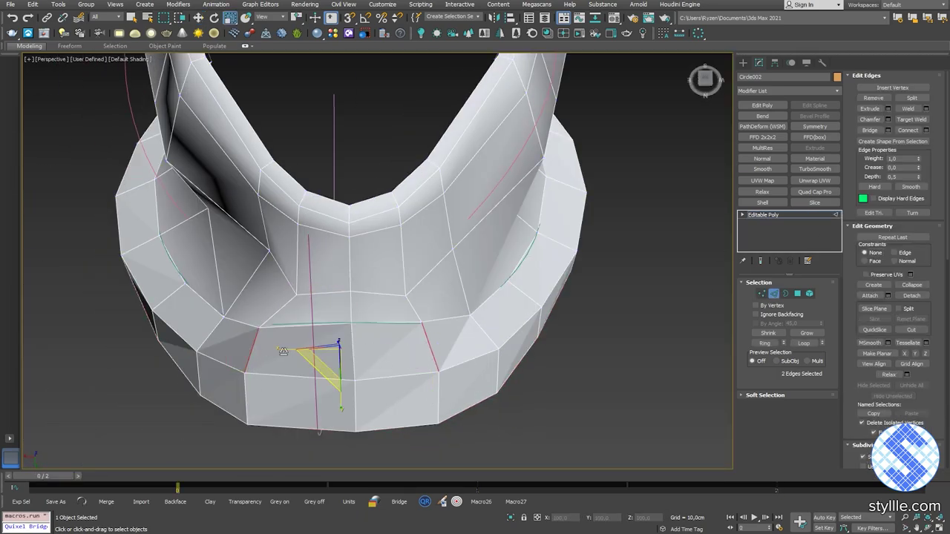
{"action": "left_click_drag", "start_coordinate": [331, 358], "coordinate": [325, 386]}
{"action": "key", "text": "ctrl+z"}
Slide the strip edges on both sides of the heel centre inward with the edge constraint.
{"action": "middle_click_drag", "start_coordinate": [312, 405], "coordinate": [286, 363], "text": "alt"}
{"action": "left_click", "coordinate": [246, 364]}
{"action": "left_click", "coordinate": [241, 392], "text": "ctrl"}
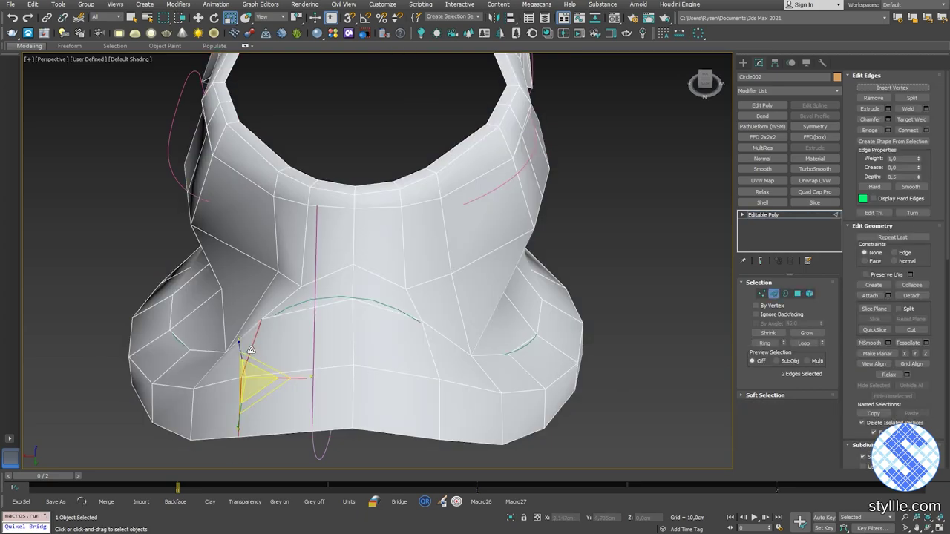
{"action": "key", "text": "w"}
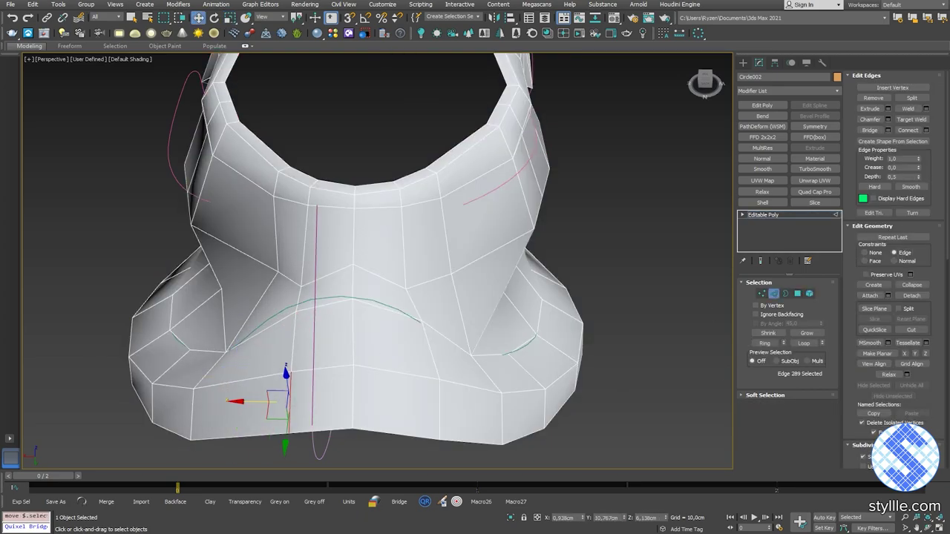
{"action": "middle_click_drag", "start_coordinate": [318, 373], "coordinate": [420, 316], "text": "alt"}
{"action": "key", "text": "1"}
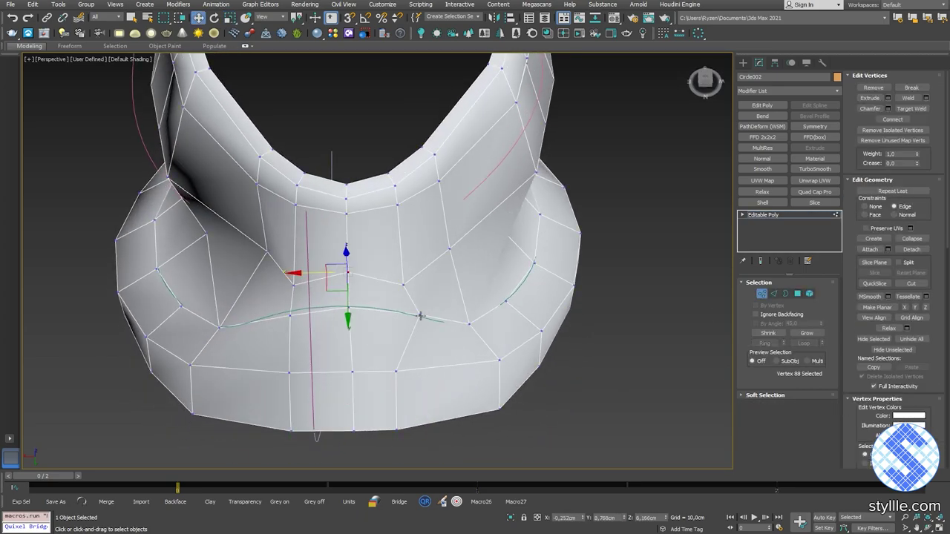
Slide the lower vertex beside the heel centre inward along its edge.
{"action": "left_click_drag", "start_coordinate": [403, 286], "coordinate": [392, 283]}
{"action": "key", "text": "2"}
{"action": "middle_click_drag", "start_coordinate": [361, 329], "coordinate": [398, 321], "text": "alt"}
{"action": "key", "text": "2"}
{"action": "left_click", "coordinate": [328, 460]}
Delete the straight guide spline that crosses the side of the heel.
{"action": "middle_click_drag", "start_coordinate": [202, 406], "coordinate": [183, 354]}
{"action": "scroll", "coordinate": [183, 354], "scroll_direction": "down", "scroll_amount": 3}
{"action": "right_click", "coordinate": [324, 354]}
{"action": "left_click", "coordinate": [369, 321]}
{"action": "scroll", "coordinate": [369, 322], "scroll_direction": "up", "scroll_amount": 3}
{"action": "middle_click_drag", "start_coordinate": [369, 322], "coordinate": [450, 333], "text": "alt"}
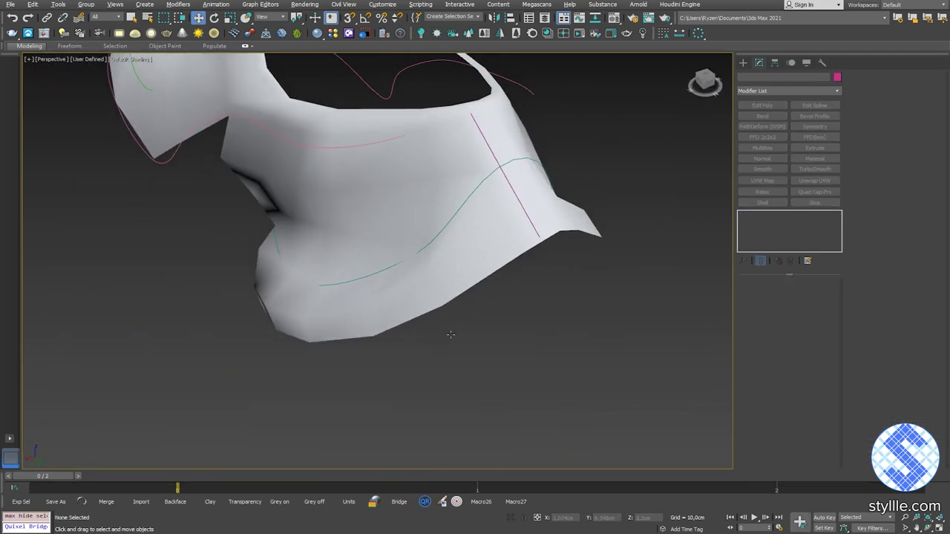
{"action": "key", "text": "ctrl+z"}
{"action": "key", "text": "ctrl+z"}
{"action": "left_click", "coordinate": [537, 241]}
{"action": "key", "text": "Delete"}
{"action": "left_click", "coordinate": [352, 388]}
Turn off the edge constraint and reposition the front corner vertices of the heel's lower border.
{"action": "middle_click_drag", "start_coordinate": [566, 267], "coordinate": [488, 356], "text": "alt"}
{"action": "key", "text": "1"}
{"action": "scroll", "coordinate": [333, 275], "scroll_direction": "down", "scroll_amount": 2}
{"action": "left_click", "coordinate": [437, 425]}
{"action": "left_click_drag", "start_coordinate": [436, 426], "coordinate": [456, 408]}
{"action": "key", "text": "shift+x"}
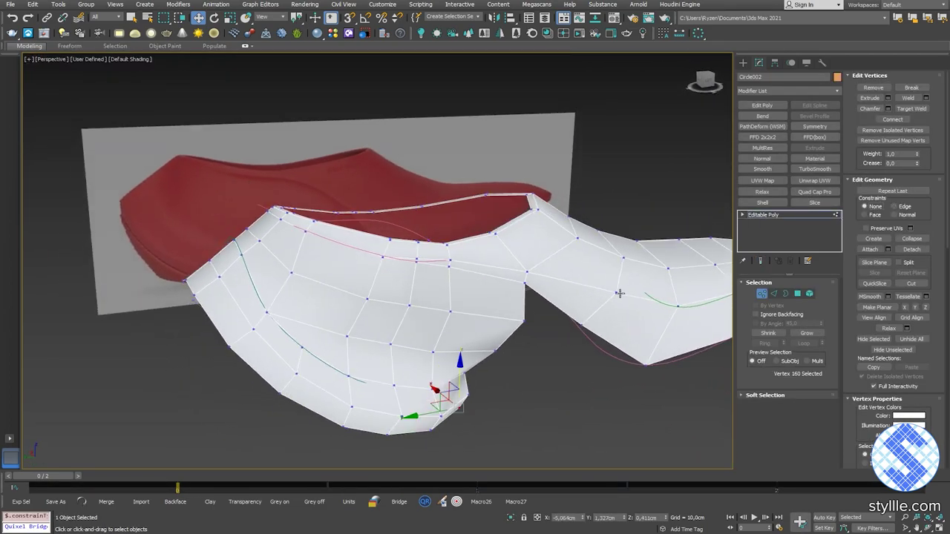
{"action": "middle_click_drag", "start_coordinate": [619, 293], "coordinate": [482, 326], "text": "alt"}
{"action": "left_click_drag", "start_coordinate": [496, 398], "coordinate": [489, 398]}
Add an Edit Poly modifier and scale the lower edge loop around the heel to about 94% in width.
{"action": "middle_click_drag", "start_coordinate": [541, 331], "coordinate": [355, 251]}
{"action": "left_click", "coordinate": [327, 289]}
{"action": "key", "text": "2"}
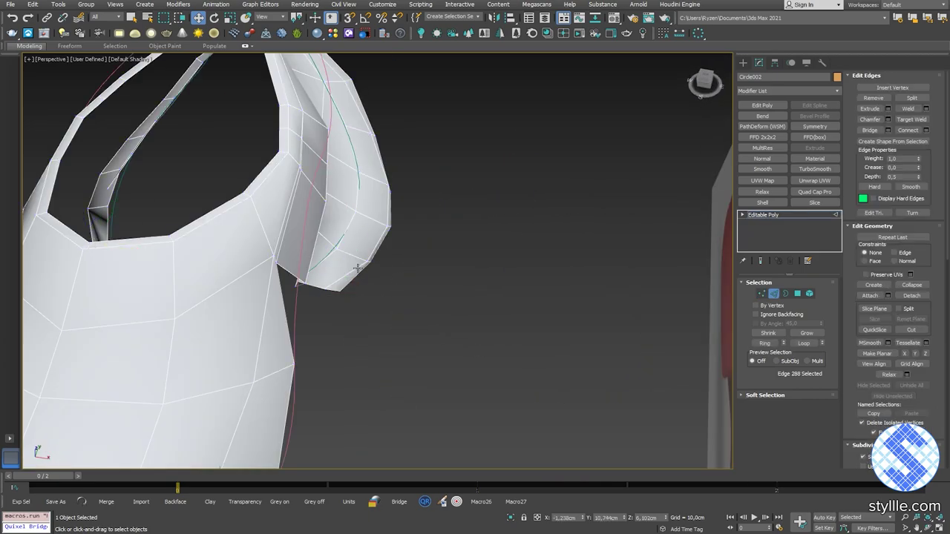
{"action": "double_click", "coordinate": [348, 275]}
{"action": "middle_click_drag", "start_coordinate": [482, 297], "coordinate": [416, 305], "text": "alt"}
{"action": "left_click", "coordinate": [762, 106]}
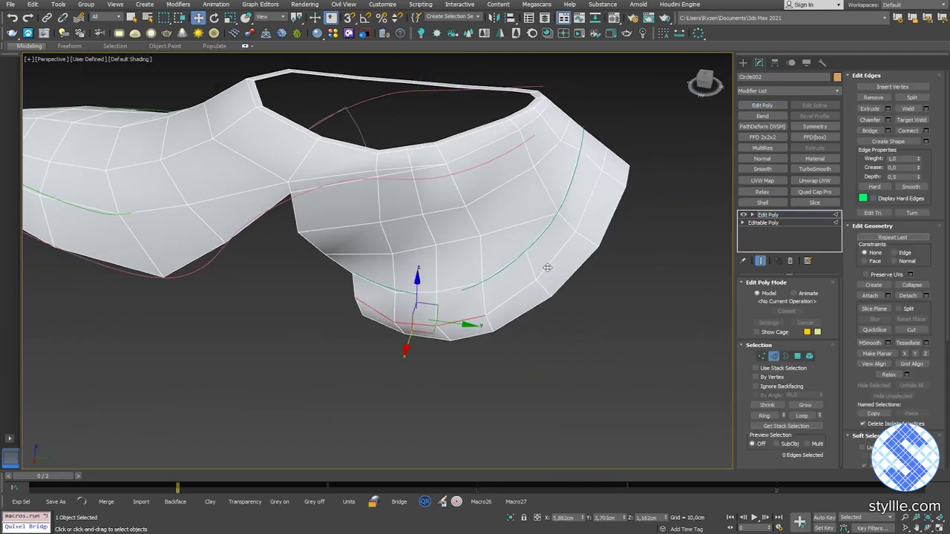
{"action": "double_click", "coordinate": [546, 274]}
{"action": "middle_click_drag", "start_coordinate": [545, 275], "coordinate": [579, 346], "text": "alt"}
{"action": "scroll", "coordinate": [485, 374], "scroll_direction": "down", "scroll_amount": 4}
{"action": "key", "text": "r"}
{"action": "left_click_drag", "start_coordinate": [567, 354], "coordinate": [557, 354]}
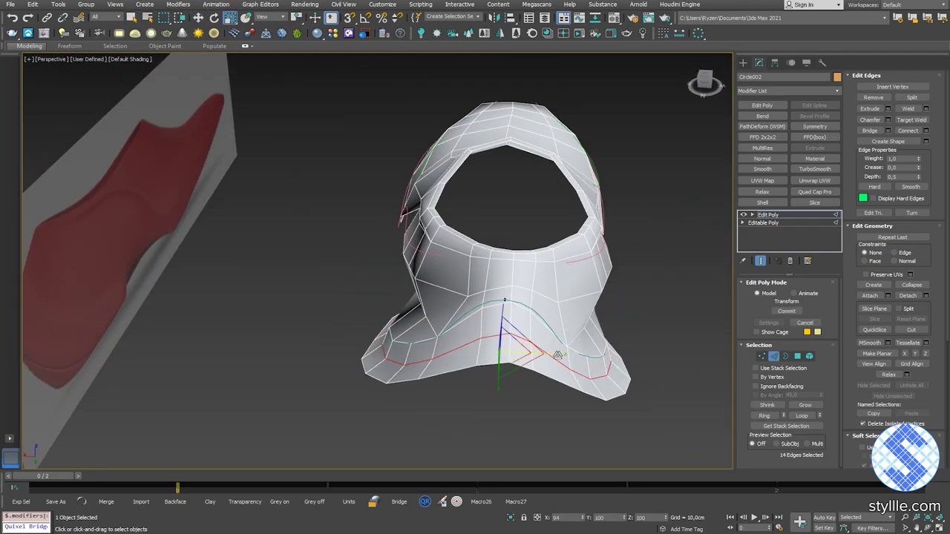
Exclude an end edge from the heel's lower loop selection and nudge the remaining edges sideways.
{"action": "left_click", "coordinate": [593, 357], "text": "alt"}
{"action": "middle_click_drag", "start_coordinate": [594, 356], "coordinate": [556, 340], "text": "alt"}
{"action": "key", "text": "w"}
{"action": "left_click_drag", "start_coordinate": [562, 322], "coordinate": [555, 320]}
{"action": "middle_click_drag", "start_coordinate": [554, 319], "coordinate": [342, 371], "text": "alt"}
Adjust the vertex at the front end of the heel's lower edge loop to smooth the contour.
{"action": "left_click", "coordinate": [653, 337], "text": "ctrl"}
{"action": "left_click", "coordinate": [387, 349]}
{"action": "left_click", "coordinate": [433, 325], "text": "ctrl"}
{"action": "key", "text": "1"}
{"action": "left_click", "coordinate": [337, 389]}
{"action": "left_click_drag", "start_coordinate": [345, 407], "coordinate": [342, 397]}
{"action": "left_click", "coordinate": [432, 317]}
{"action": "scroll", "coordinate": [432, 326], "scroll_direction": "down", "scroll_amount": 3}
Hide the guide splines around the heel and save the scene.
{"action": "middle_click_drag", "start_coordinate": [432, 326], "coordinate": [525, 396], "text": "alt"}
{"action": "scroll", "coordinate": [445, 330], "scroll_direction": "up", "scroll_amount": 3}
{"action": "scroll", "coordinate": [431, 322], "scroll_direction": "down", "scroll_amount": 3}
{"action": "key", "text": "1"}
{"action": "left_click", "coordinate": [526, 396]}
{"action": "right_click", "coordinate": [527, 397]}
{"action": "left_click", "coordinate": [553, 367]}
{"action": "middle_click_drag", "start_coordinate": [554, 368], "coordinate": [475, 342], "text": "alt"}
{"action": "left_click", "coordinate": [463, 285]}
{"action": "right_click", "coordinate": [447, 317]}
{"action": "left_click", "coordinate": [475, 283]}
{"action": "middle_click_drag", "start_coordinate": [520, 328], "coordinate": [483, 340], "text": "alt"}
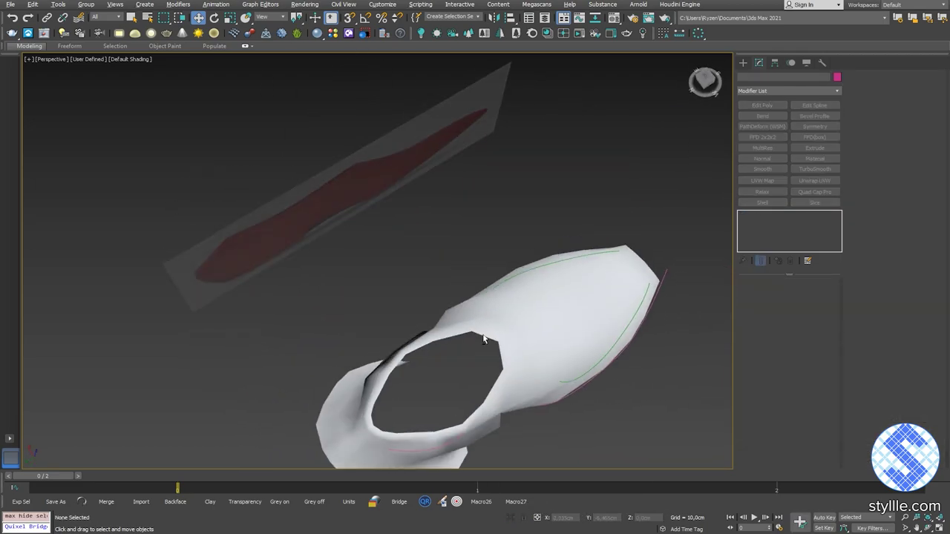
{"action": "left_click", "coordinate": [454, 414]}
{"action": "right_click", "coordinate": [454, 413]}
{"action": "left_click", "coordinate": [483, 380]}
{"action": "key", "text": "ctrl+s"}
Extend the heel's lower border edges downward as a new polygon strip over the side reference.
{"action": "middle_click_drag", "start_coordinate": [579, 430], "coordinate": [607, 380], "text": "alt"}
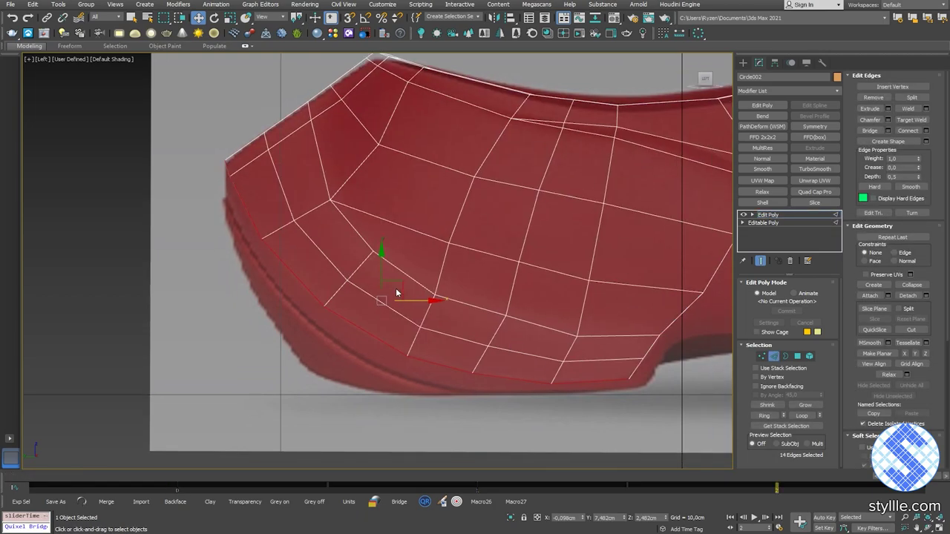
{"action": "left_click_drag", "start_coordinate": [396, 293], "coordinate": [391, 307]}
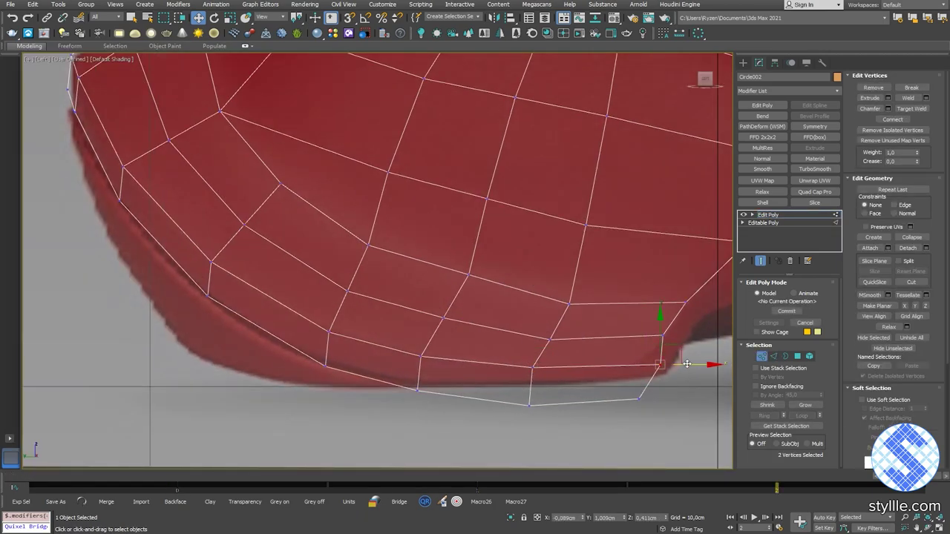
{"action": "middle_click_drag", "start_coordinate": [668, 350], "coordinate": [506, 360]}
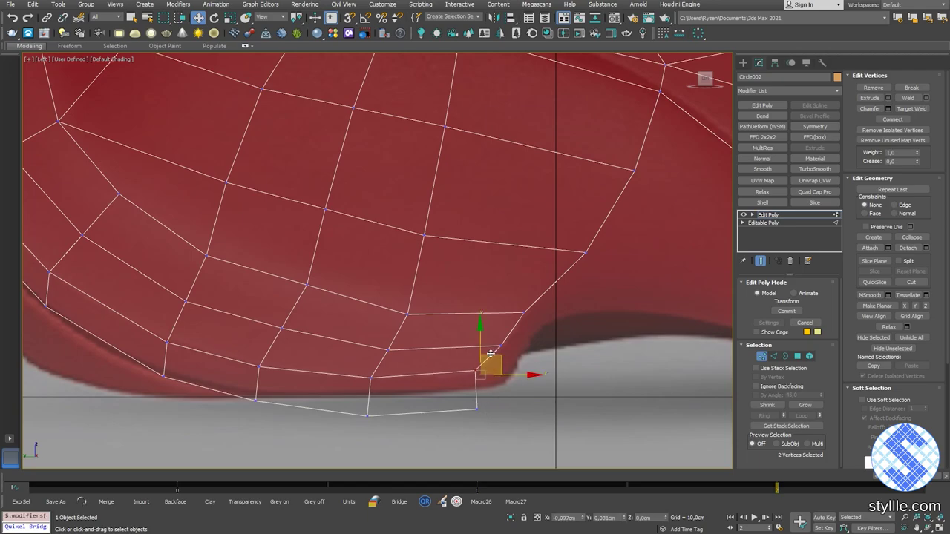
Align the front and middle bottom vertices of the new heel strip with the reference's sole line.
{"action": "left_click_drag", "start_coordinate": [444, 397], "coordinate": [491, 423]}
{"action": "left_click_drag", "start_coordinate": [485, 395], "coordinate": [485, 379]}
{"action": "left_click_drag", "start_coordinate": [345, 403], "coordinate": [387, 430]}
{"action": "left_click_drag", "start_coordinate": [374, 396], "coordinate": [376, 378]}
{"action": "middle_click_drag", "start_coordinate": [232, 340], "coordinate": [390, 347]}
{"action": "left_click_drag", "start_coordinate": [391, 395], "coordinate": [421, 384]}
{"action": "left_click_drag", "start_coordinate": [301, 372], "coordinate": [337, 395]}
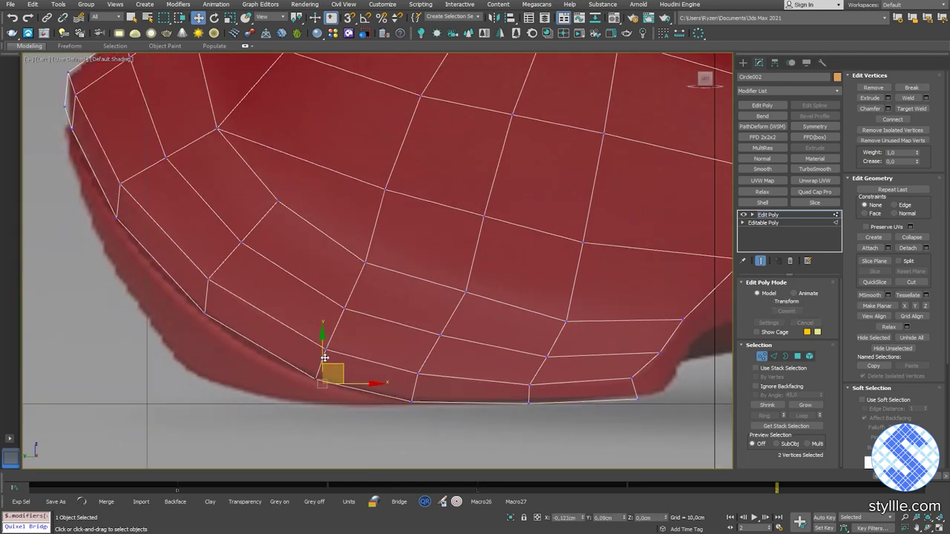
{"action": "left_click_drag", "start_coordinate": [324, 358], "coordinate": [323, 356]}
Align the rear bottom vertices of the new heel strip with the curved sole line at the back.
{"action": "middle_click_drag", "start_coordinate": [356, 356], "coordinate": [441, 374]}
{"action": "left_click_drag", "start_coordinate": [479, 380], "coordinate": [520, 406]}
{"action": "left_click_drag", "start_coordinate": [384, 383], "coordinate": [412, 408]}
{"action": "middle_click_drag", "start_coordinate": [276, 287], "coordinate": [414, 334]}
{"action": "left_click_drag", "start_coordinate": [408, 327], "coordinate": [446, 355]}
{"action": "left_click_drag", "start_coordinate": [439, 332], "coordinate": [449, 391]}
{"action": "left_click_drag", "start_coordinate": [438, 366], "coordinate": [433, 361]}
{"action": "middle_click_drag", "start_coordinate": [330, 243], "coordinate": [426, 322]}
{"action": "left_click_drag", "start_coordinate": [465, 322], "coordinate": [466, 324]}
{"action": "left_click_drag", "start_coordinate": [371, 199], "coordinate": [405, 219]}
Extend the heel's short front edges forward as a narrow strip and fit its vertices to the heel's front corner.
{"action": "scroll", "coordinate": [416, 237], "scroll_direction": "down", "scroll_amount": 2}
{"action": "middle_click_drag", "start_coordinate": [627, 387], "coordinate": [216, 327]}
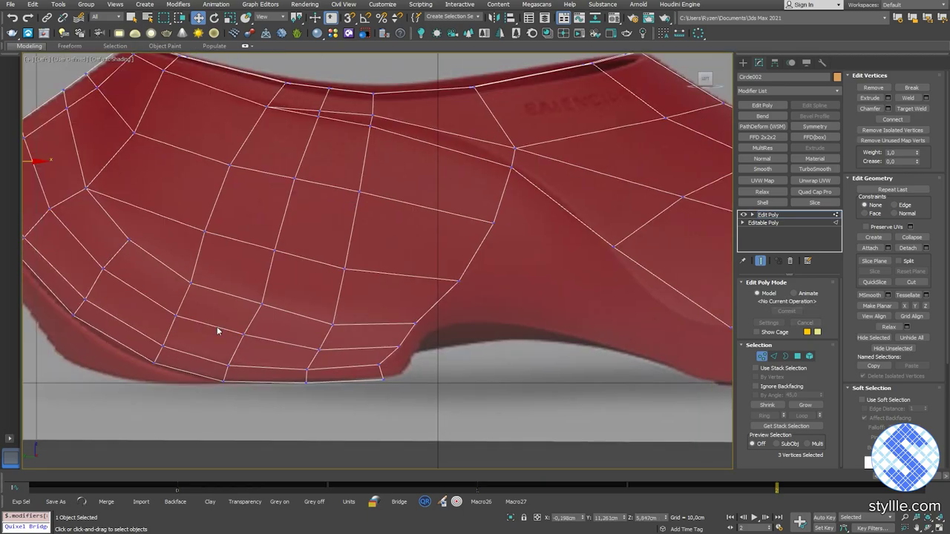
{"action": "scroll", "coordinate": [445, 354], "scroll_direction": "up", "scroll_amount": 2}
{"action": "key", "text": "2"}
{"action": "key", "text": "1"}
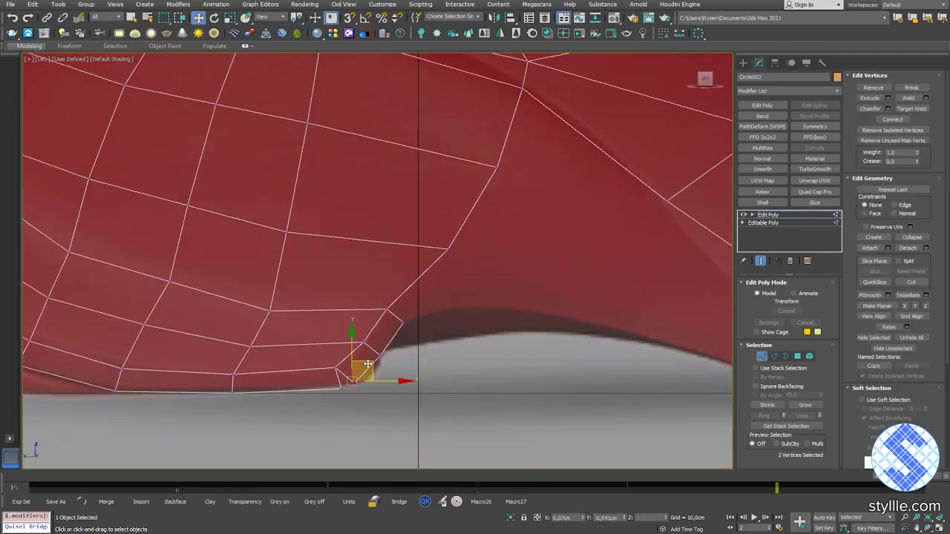
{"action": "key", "text": "p"}
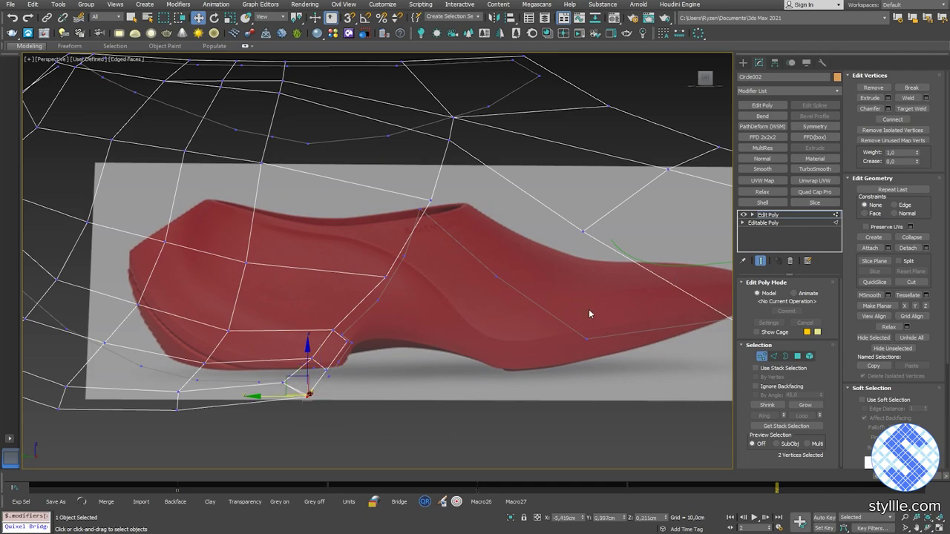
{"action": "middle_click_drag", "start_coordinate": [387, 388], "coordinate": [375, 246], "text": "alt"}
{"action": "left_click_drag", "start_coordinate": [368, 412], "coordinate": [330, 394]}
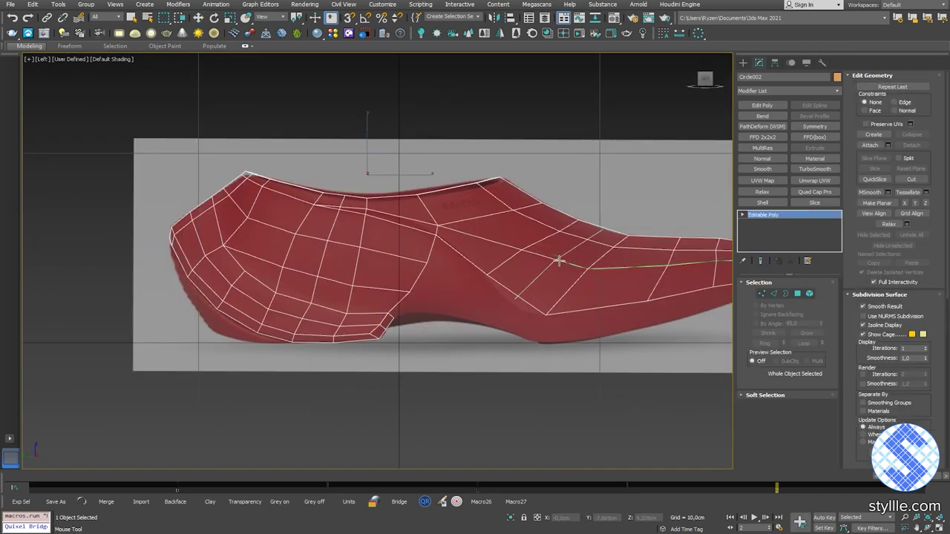
Move the forefoot's rear lower vertices on both sides to follow the shoe's arch in the side reference.
{"action": "left_click", "coordinate": [559, 261]}
{"action": "key", "text": "w"}
{"action": "key", "text": "1"}
{"action": "scroll", "coordinate": [531, 290], "scroll_direction": "up", "scroll_amount": 4}
{"action": "left_click_drag", "start_coordinate": [534, 291], "coordinate": [474, 325]}
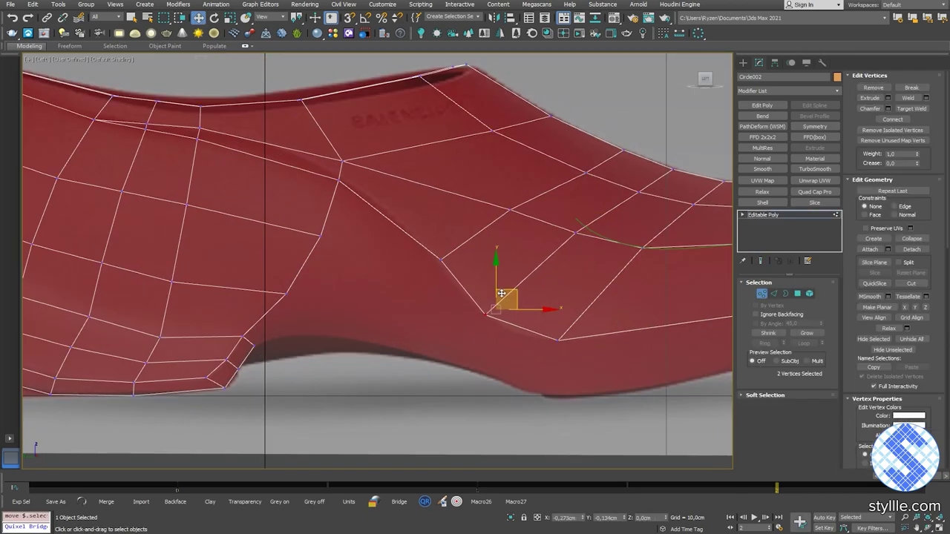
{"action": "scroll", "coordinate": [449, 291], "scroll_direction": "down", "scroll_amount": 3}
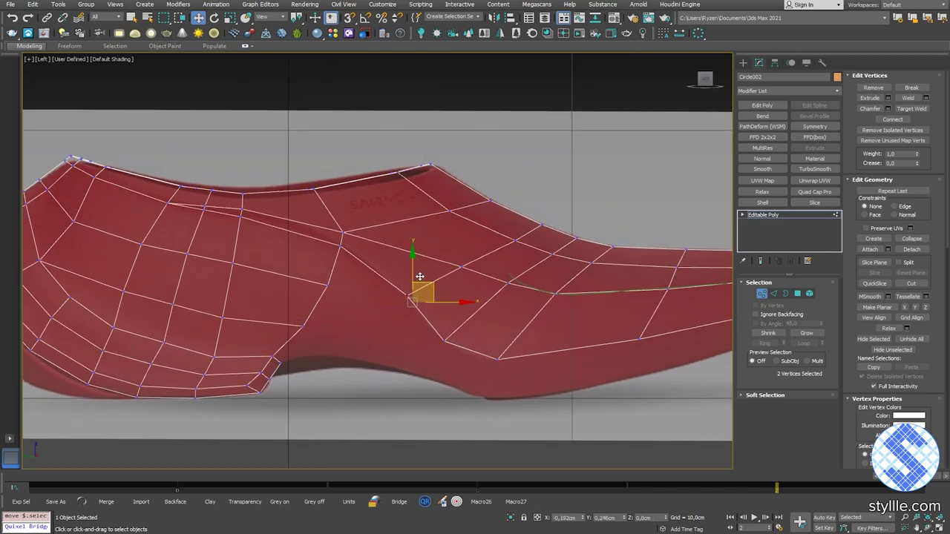
Slide the cross row of six edges at the rear of the forefoot with the edge constraint.
{"action": "key", "text": "2"}
{"action": "left_click_drag", "start_coordinate": [487, 234], "coordinate": [488, 234]}
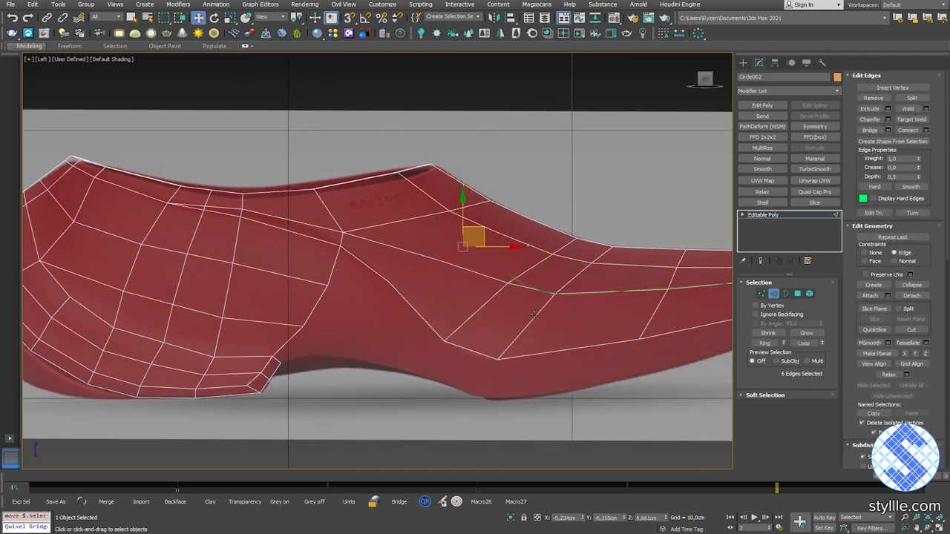
{"action": "key", "text": "2"}
{"action": "key", "text": "q"}
Extend the forefoot's lower border edges down to the reference sole as a new polygon strip.
{"action": "middle_click_drag", "start_coordinate": [635, 359], "coordinate": [522, 353]}
{"action": "middle_click_drag", "start_coordinate": [705, 311], "coordinate": [602, 287]}
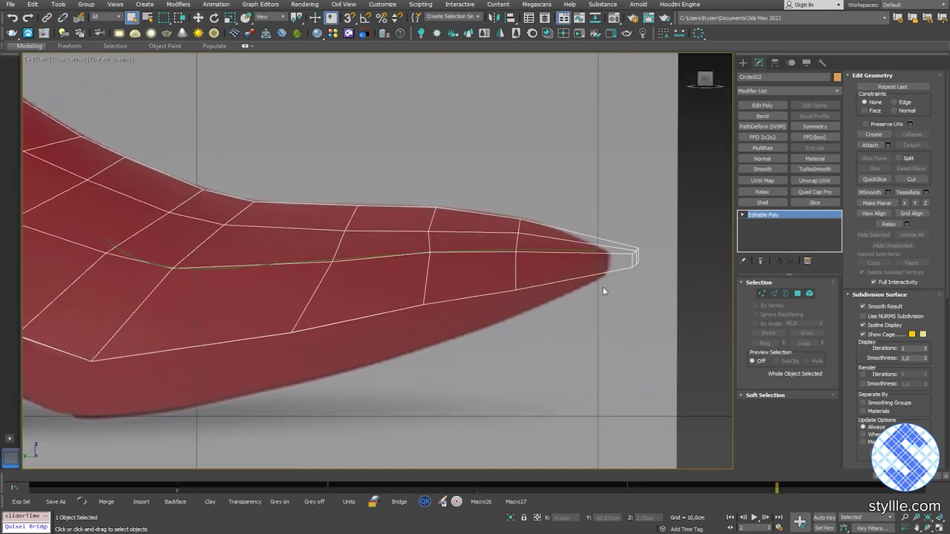
{"action": "key", "text": "2"}
{"action": "middle_click_drag", "start_coordinate": [239, 367], "coordinate": [496, 357]}
{"action": "left_click_drag", "start_coordinate": [312, 352], "coordinate": [343, 329], "text": "ctrl"}
{"action": "middle_click_drag", "start_coordinate": [620, 308], "coordinate": [551, 297]}
{"action": "key", "text": "w"}
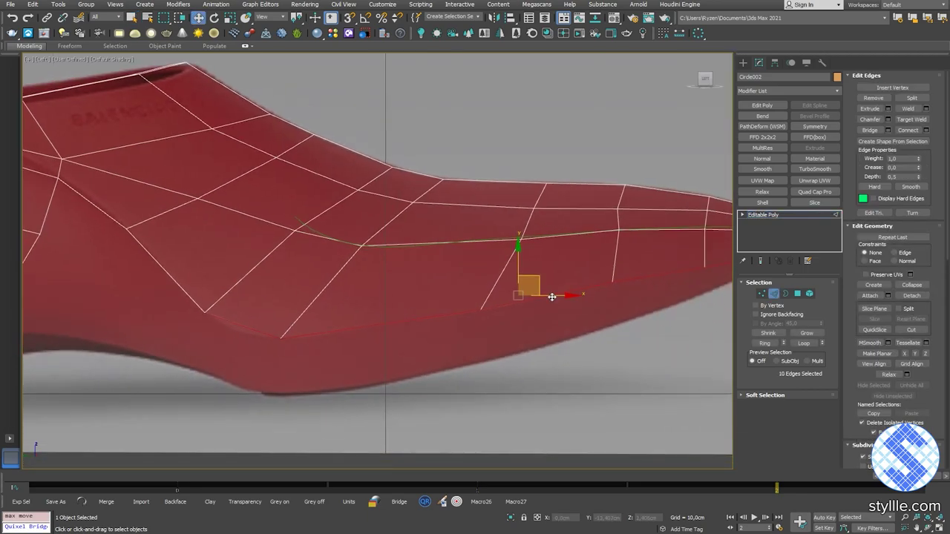
{"action": "left_click_drag", "start_coordinate": [533, 279], "coordinate": [522, 322], "text": "shift"}
{"action": "key", "text": "r"}
Raise the new strip's toe-end vertices to the tapering sole line of the reference.
{"action": "middle_click_drag", "start_coordinate": [720, 334], "coordinate": [423, 351]}
{"action": "key", "text": "1"}
{"action": "left_click_drag", "start_coordinate": [486, 331], "coordinate": [528, 299]}
{"action": "key", "text": "w"}
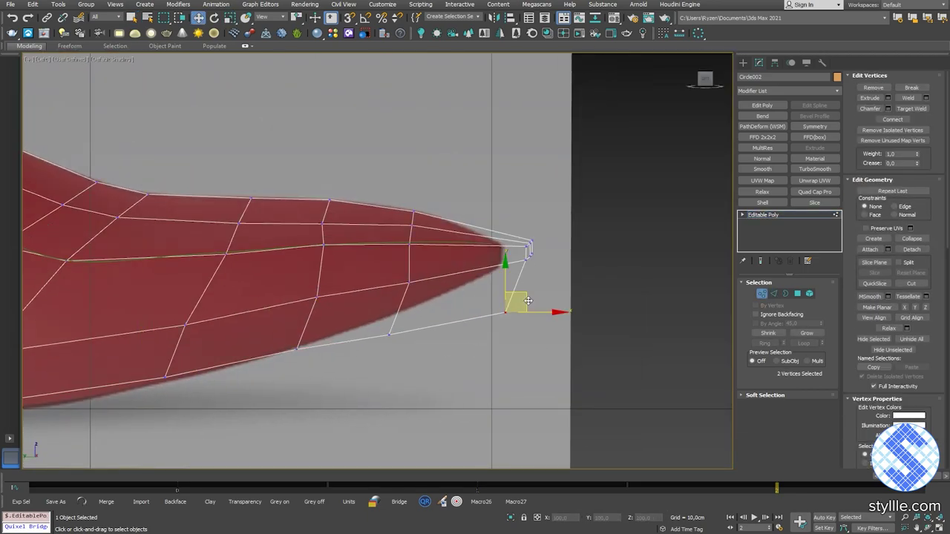
{"action": "left_click_drag", "start_coordinate": [406, 322], "coordinate": [425, 292]}
Fit the new strip's middle and rear vertices to the forefoot's sole line.
{"action": "middle_click_drag", "start_coordinate": [330, 374], "coordinate": [499, 338]}
{"action": "left_click_drag", "start_coordinate": [319, 360], "coordinate": [353, 327]}
{"action": "left_click_drag", "start_coordinate": [347, 332], "coordinate": [348, 335]}
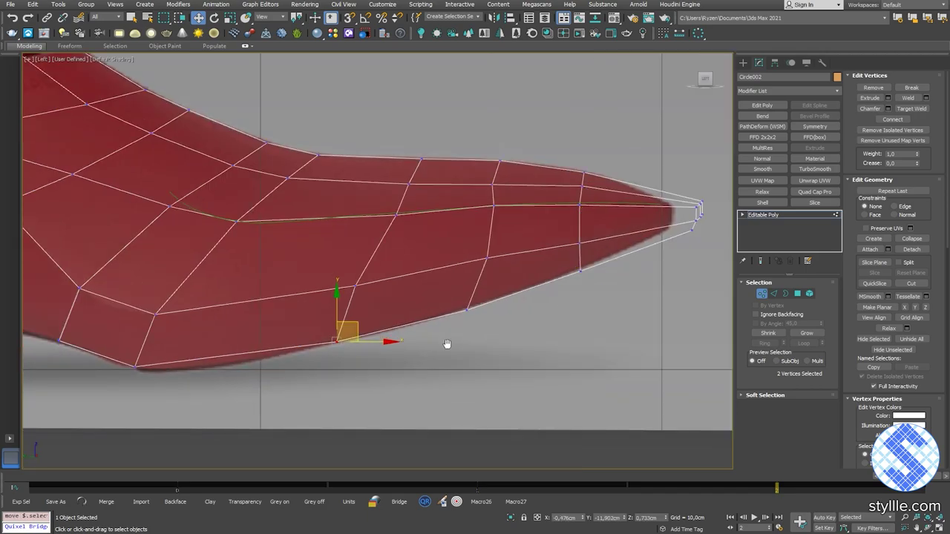
{"action": "middle_click_drag", "start_coordinate": [445, 343], "coordinate": [670, 347]}
{"action": "left_click_drag", "start_coordinate": [353, 390], "coordinate": [386, 357]}
{"action": "left_click_drag", "start_coordinate": [380, 362], "coordinate": [369, 367]}
Turn off see-through display, add an Edit Poly modifier and assign smoothing group 3 to the forefoot's lower strip polygons.
{"action": "key", "text": "alt+s"}
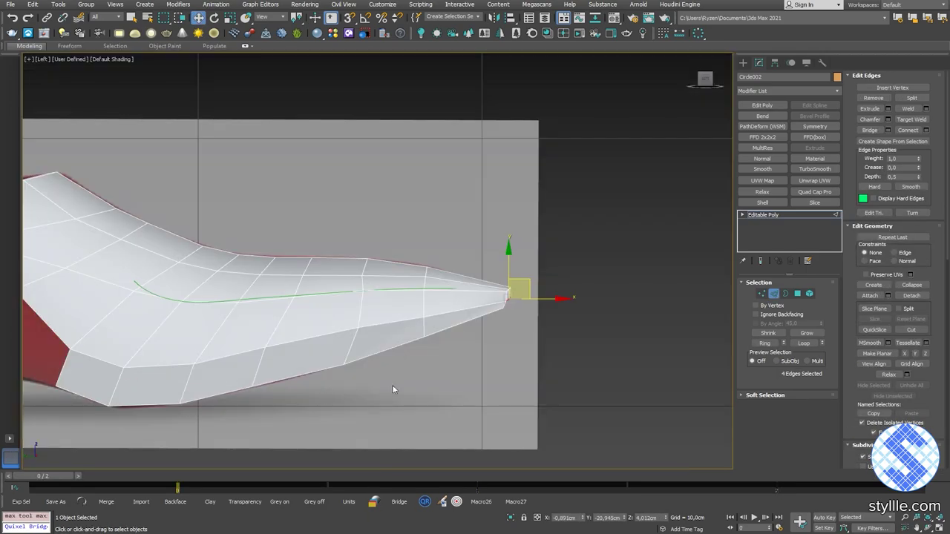
{"action": "key", "text": "alt+x"}
{"action": "scroll", "coordinate": [516, 296], "scroll_direction": "up", "scroll_amount": 3}
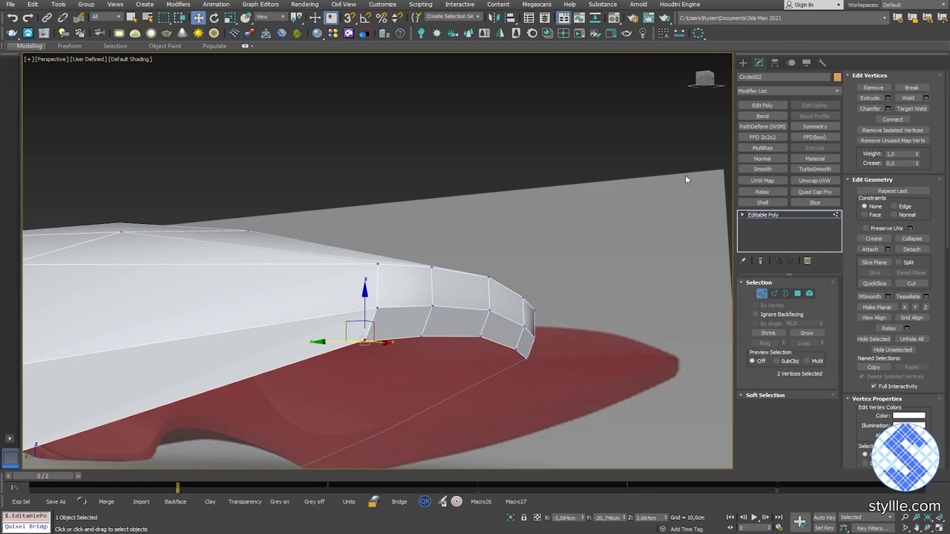
{"action": "left_click", "coordinate": [762, 104]}
{"action": "key", "text": "1"}
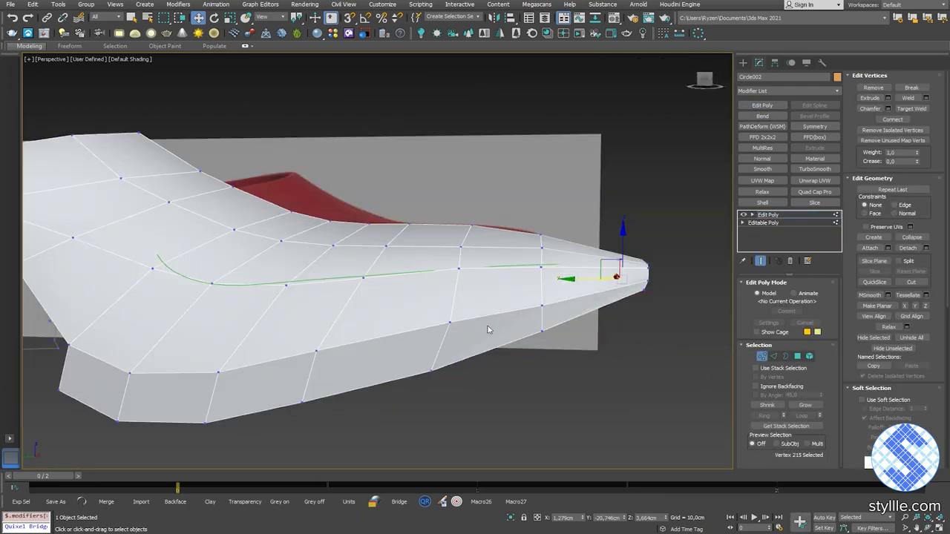
{"action": "key", "text": "4"}
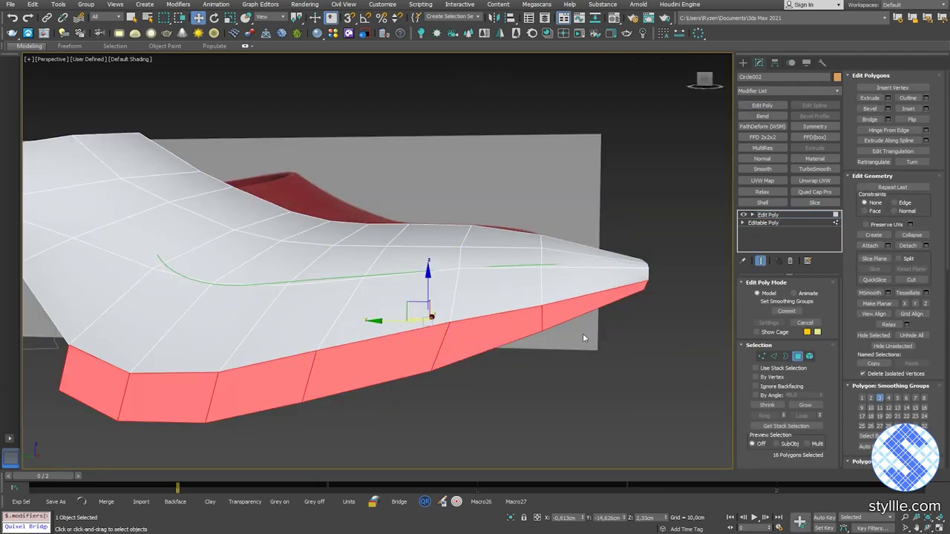
{"action": "left_click", "coordinate": [583, 334]}
{"action": "key", "text": "4"}
{"action": "left_click", "coordinate": [581, 352]}
Adjust the side vertex between the forefoot and heel and unhide all hidden parts of the mesh.
{"action": "scroll", "coordinate": [579, 366], "scroll_direction": "down", "scroll_amount": 2}
{"action": "middle_click_drag", "start_coordinate": [579, 367], "coordinate": [586, 379], "text": "alt"}
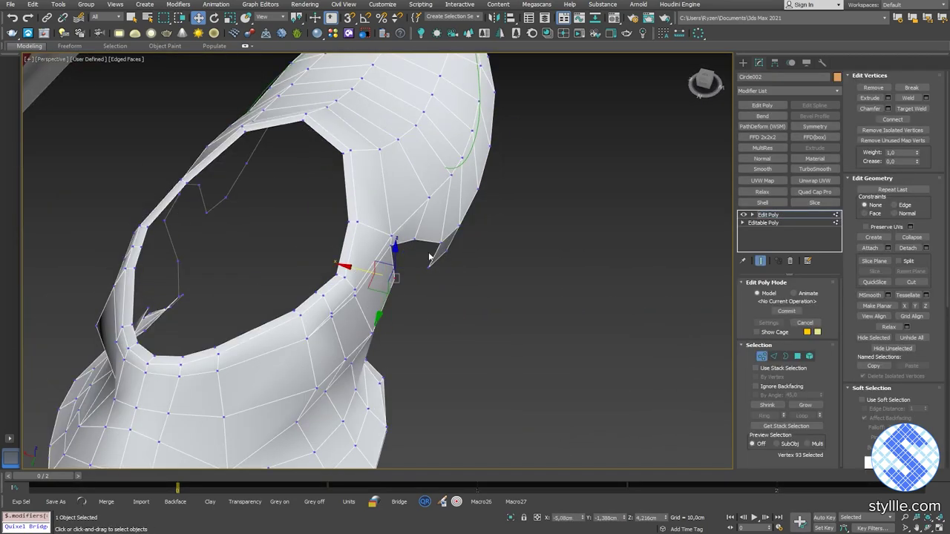
{"action": "middle_click_drag", "start_coordinate": [429, 252], "coordinate": [547, 395], "text": "alt"}
{"action": "left_click", "coordinate": [925, 337]}
{"action": "scroll", "coordinate": [606, 355], "scroll_direction": "down", "scroll_amount": 3}
{"action": "middle_click_drag", "start_coordinate": [547, 395], "coordinate": [469, 385], "text": "alt"}
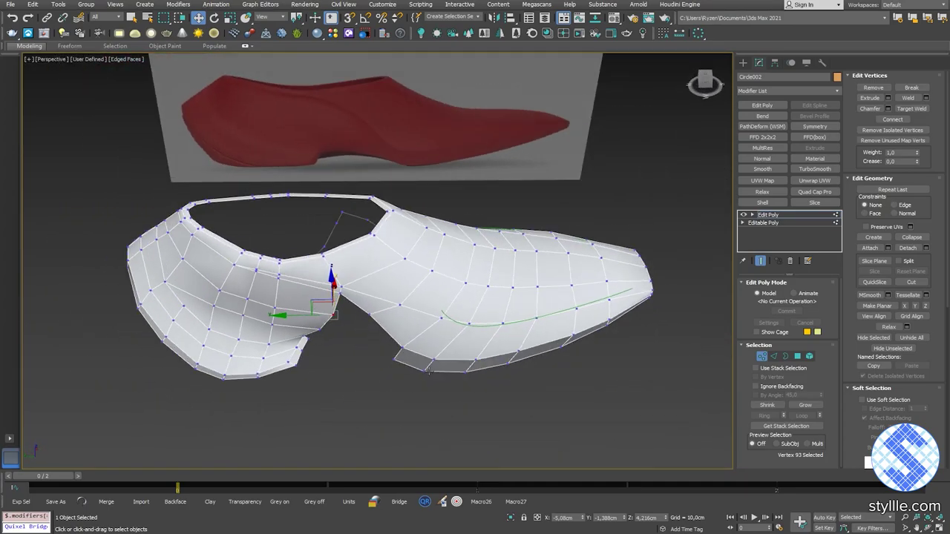
Move the three rear polygons of the forefoot's lower strip inward along X on one side.
{"action": "key", "text": "2"}
{"action": "left_click", "coordinate": [420, 357]}
{"action": "key", "text": "4"}
{"action": "middle_click_drag", "start_coordinate": [421, 357], "coordinate": [437, 369], "text": "alt"}
{"action": "left_click_drag", "start_coordinate": [424, 339], "coordinate": [426, 343]}
{"action": "middle_click_drag", "start_coordinate": [426, 327], "coordinate": [443, 309], "text": "alt"}
{"action": "scroll", "coordinate": [448, 319], "scroll_direction": "up", "scroll_amount": 3}
{"action": "left_click", "coordinate": [357, 317], "text": "ctrl"}
{"action": "left_click_drag", "start_coordinate": [295, 313], "coordinate": [297, 320]}
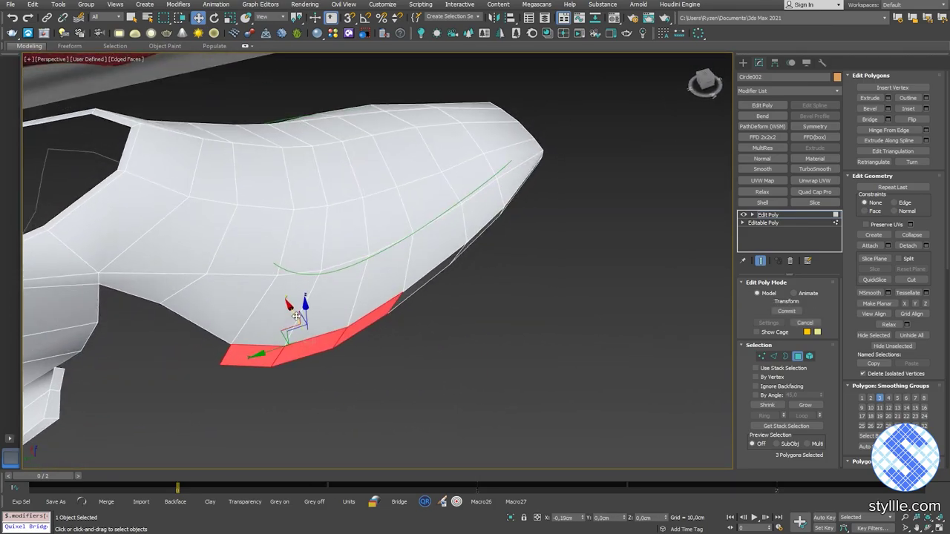
Move the three rear lower strip polygons on the forefoot's opposite side inward and save the scene.
{"action": "middle_click_drag", "start_coordinate": [298, 320], "coordinate": [496, 318]}
{"action": "middle_click_drag", "start_coordinate": [496, 317], "coordinate": [553, 380], "text": "alt"}
{"action": "middle_click_drag", "start_coordinate": [456, 334], "coordinate": [512, 327], "text": "alt"}
{"action": "left_click", "coordinate": [493, 343]}
{"action": "left_click", "coordinate": [494, 310], "text": "ctrl"}
{"action": "left_click_drag", "start_coordinate": [515, 333], "coordinate": [520, 336]}
{"action": "middle_click_drag", "start_coordinate": [519, 336], "coordinate": [435, 346], "text": "alt"}
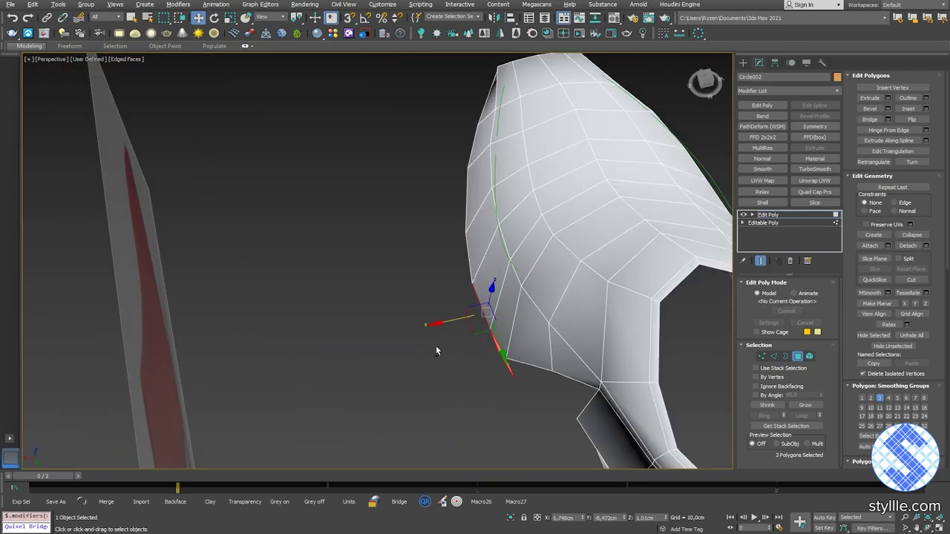
{"action": "right_click", "coordinate": [413, 322]}
{"action": "left_click", "coordinate": [398, 309]}
{"action": "left_click", "coordinate": [423, 352]}
{"action": "key", "text": "ctrl+s"}
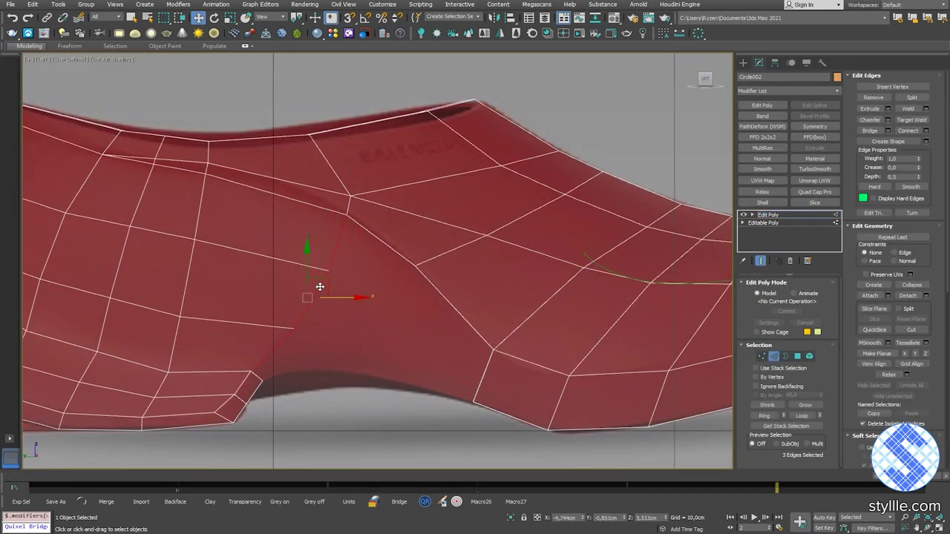
Move the extruded arch strip's lowest vertex to the heel's lower front corner and weld it there.
{"action": "key", "text": "1"}
{"action": "left_click", "coordinate": [276, 389]}
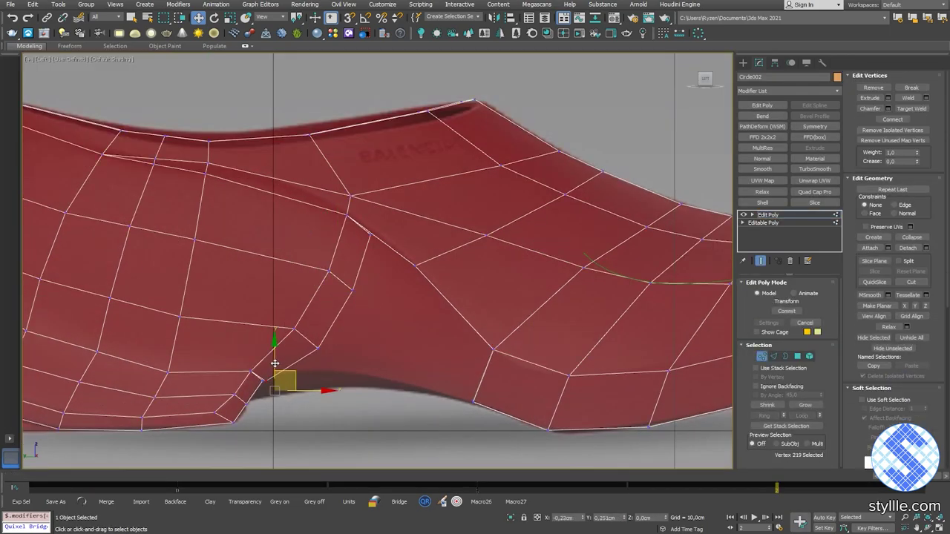
{"action": "key", "text": "p"}
{"action": "key", "text": "Home"}
{"action": "scroll", "coordinate": [308, 364], "scroll_direction": "up", "scroll_amount": 5}
{"action": "mouse_move", "coordinate": [308, 364]}
{"action": "middle_mouse_down", "text": "alt"}
{"action": "mouse_move", "coordinate": [319, 335]}
{"action": "mouse_move", "coordinate": [300, 377]}
{"action": "middle_mouse_up", "text": "alt"}
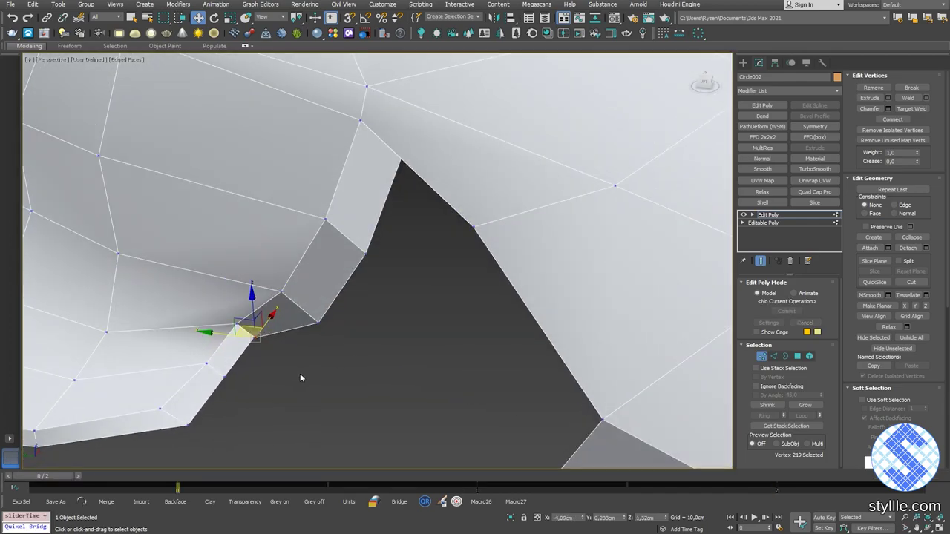
{"action": "middle_click_drag", "start_coordinate": [483, 338], "coordinate": [460, 344], "text": "alt"}
{"action": "left_click_drag", "start_coordinate": [308, 350], "coordinate": [270, 317]}
{"action": "scroll", "coordinate": [376, 357], "scroll_direction": "down", "scroll_amount": 6}
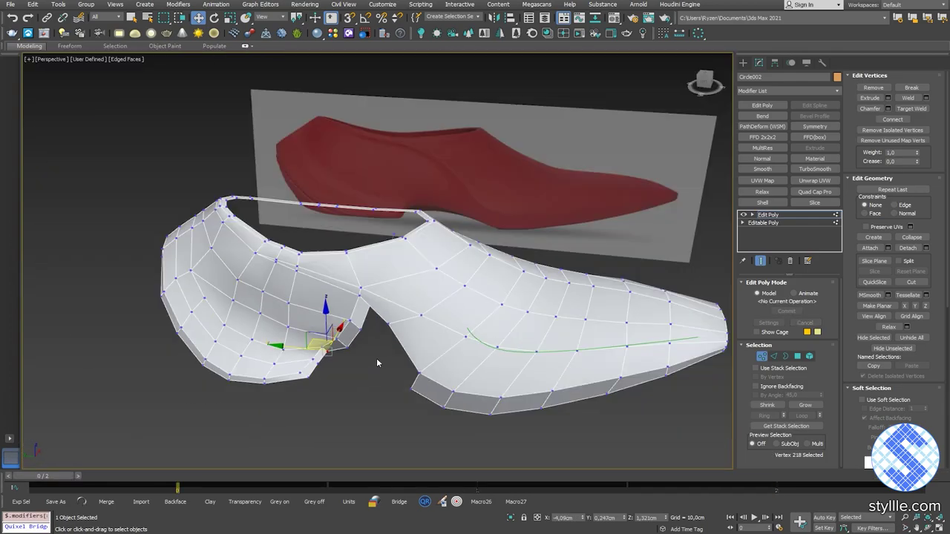
{"action": "scroll", "coordinate": [357, 404], "scroll_direction": "up", "scroll_amount": 3}
Extrude the three heel front edges on the opposite side forward and bring the lowest new vertex to the heel's corner.
{"action": "mouse_move", "coordinate": [376, 357]}
{"action": "middle_mouse_down", "text": "alt"}
{"action": "mouse_move", "coordinate": [356, 404]}
{"action": "mouse_move", "coordinate": [378, 349]}
{"action": "mouse_move", "coordinate": [403, 342]}
{"action": "mouse_move", "coordinate": [371, 365]}
{"action": "middle_mouse_up", "text": "alt"}
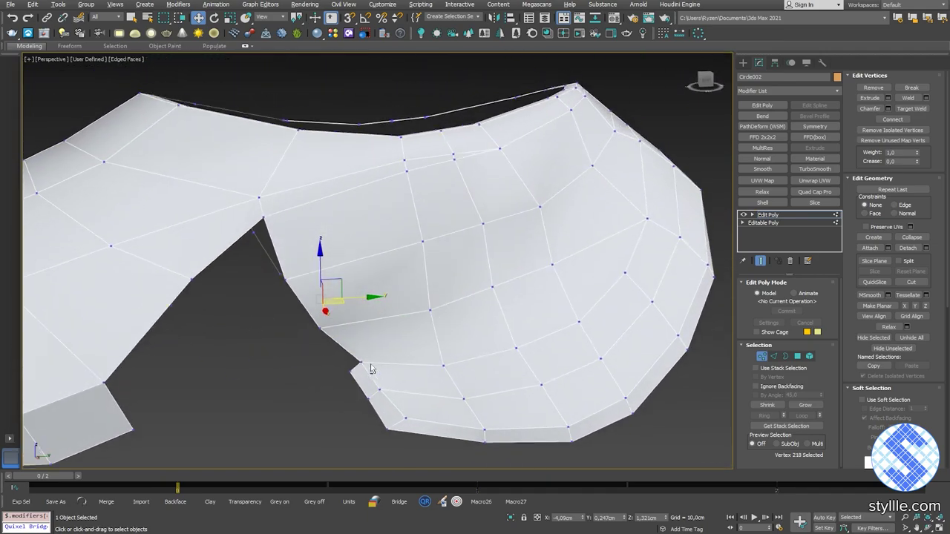
{"action": "key", "text": "2"}
{"action": "key", "text": "alt+w"}
{"action": "key", "text": "alt+w"}
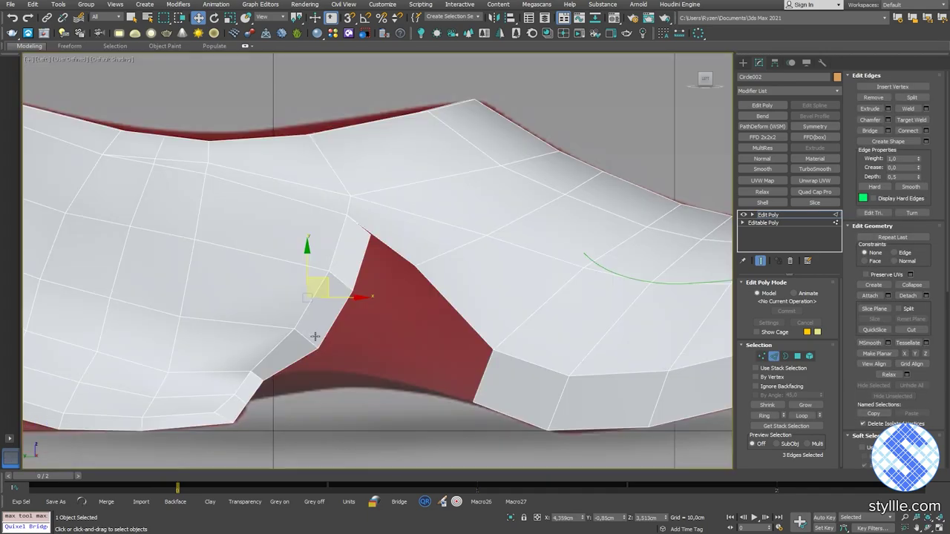
{"action": "key", "text": "1"}
{"action": "left_click", "coordinate": [261, 384]}
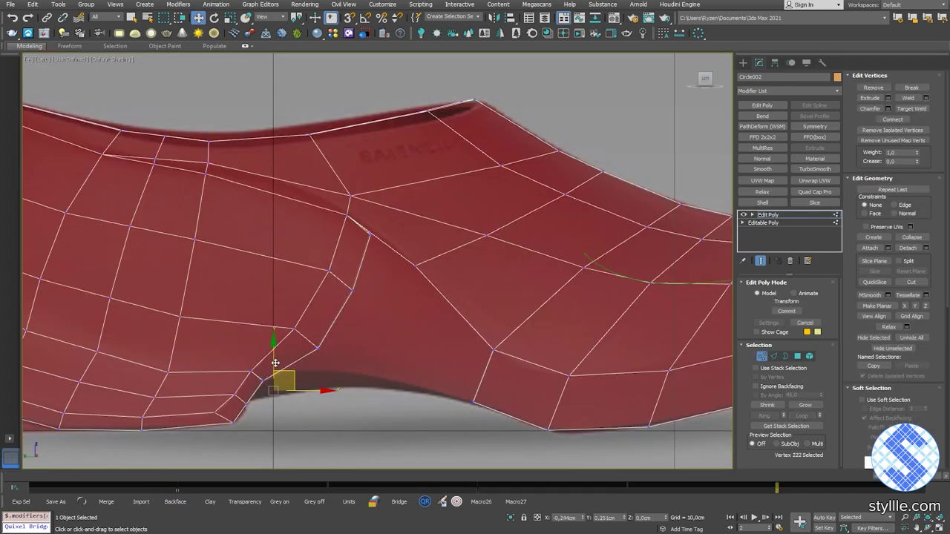
Weld the two overlapping vertices at the heel's lower front corner on the opposite side.
{"action": "key", "text": "alt+w"}
{"action": "key", "text": "alt+w"}
{"action": "key", "text": "comma"}
{"action": "key", "text": "comma"}
{"action": "scroll", "coordinate": [377, 382], "scroll_direction": "up", "scroll_amount": 3}
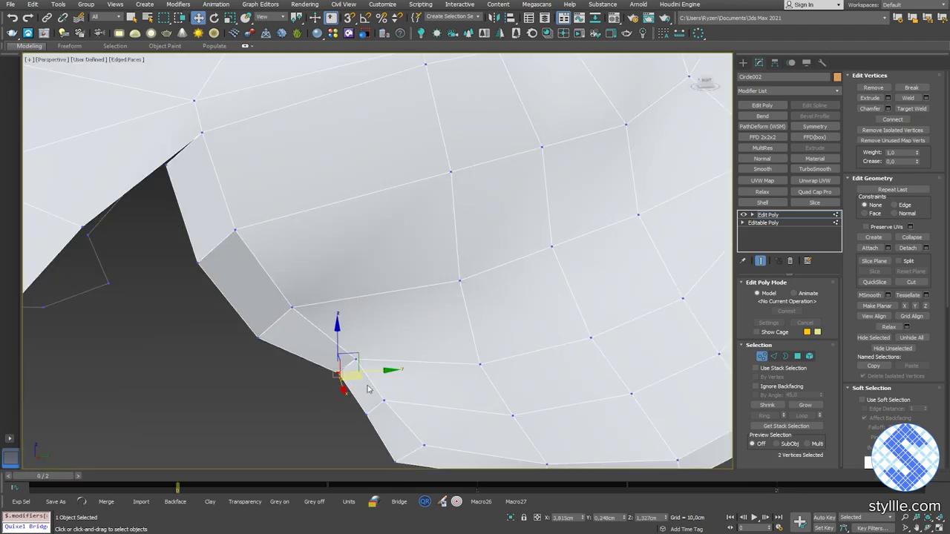
{"action": "scroll", "coordinate": [368, 389], "scroll_direction": "down", "scroll_amount": 5}
{"action": "middle_click_drag", "start_coordinate": [369, 388], "coordinate": [562, 328], "text": "alt"}
{"action": "scroll", "coordinate": [471, 356], "scroll_direction": "up", "scroll_amount": 3}
{"action": "middle_click_drag", "start_coordinate": [470, 356], "coordinate": [535, 342], "text": "alt"}
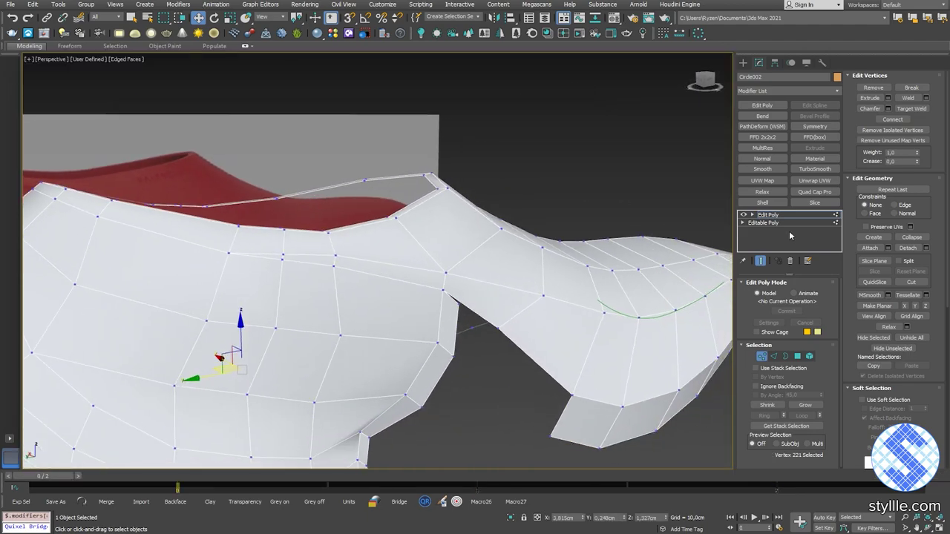
Collapse the existing Edit Poly modifier into the mesh and add a new Edit Poly modifier for vertex editing.
{"action": "right_click", "coordinate": [762, 213]}
{"action": "left_click", "coordinate": [802, 297]}
{"action": "left_click", "coordinate": [762, 106]}
{"action": "key", "text": "1"}
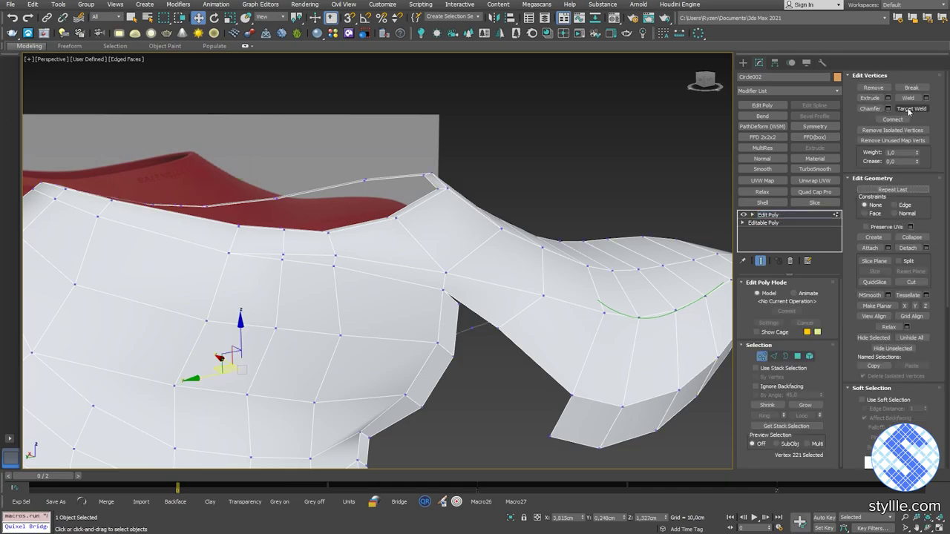
Target weld the arch strip's top vertex to the neighbouring forefoot border vertex on both sides of the shoe.
{"action": "middle_click_drag", "start_coordinate": [481, 320], "coordinate": [265, 321], "text": "alt"}
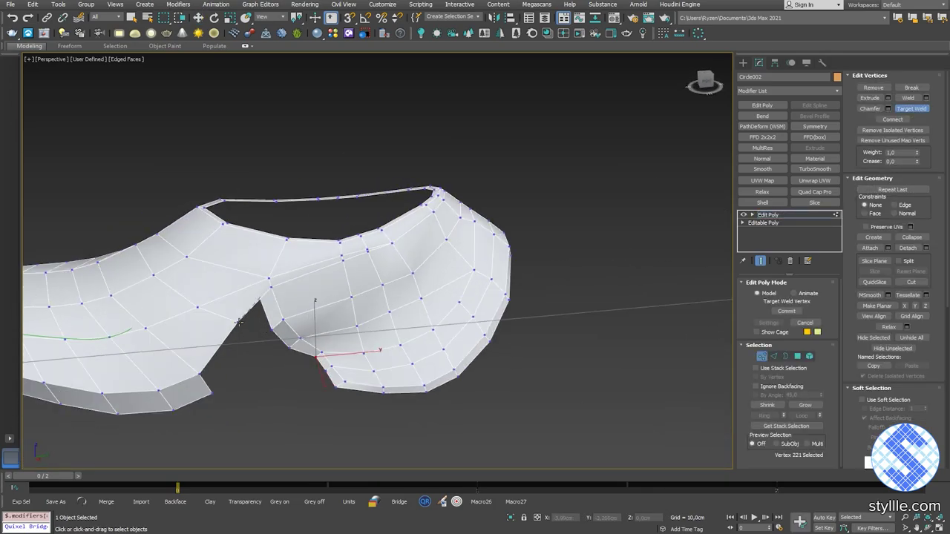
{"action": "left_click", "coordinate": [238, 322]}
{"action": "middle_click_drag", "start_coordinate": [354, 288], "coordinate": [396, 297], "text": "alt"}
{"action": "scroll", "coordinate": [396, 296], "scroll_direction": "down", "scroll_amount": 5}
{"action": "scroll", "coordinate": [395, 297], "scroll_direction": "up", "scroll_amount": 5}
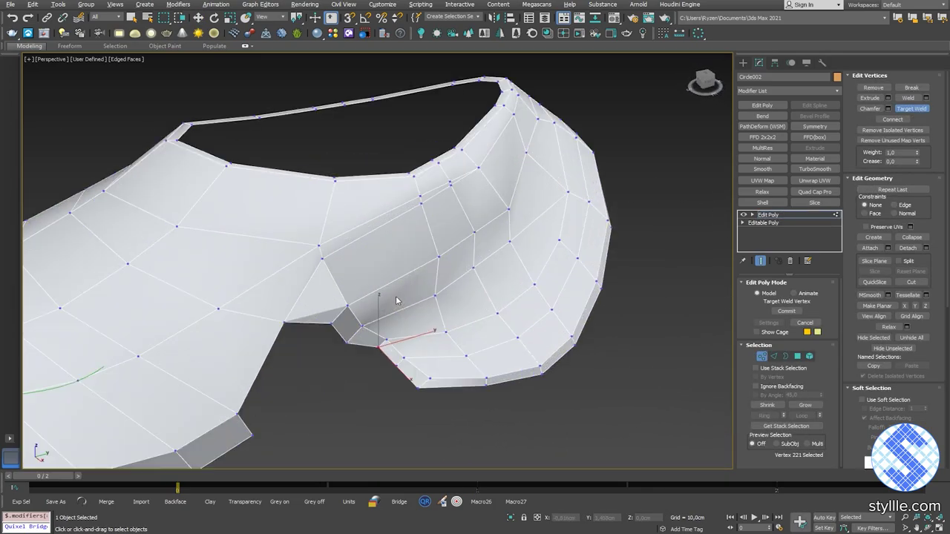
Reposition the arch strip's front vertices in the side view to widen the strip toward the forefoot.
{"action": "key", "text": "l"}
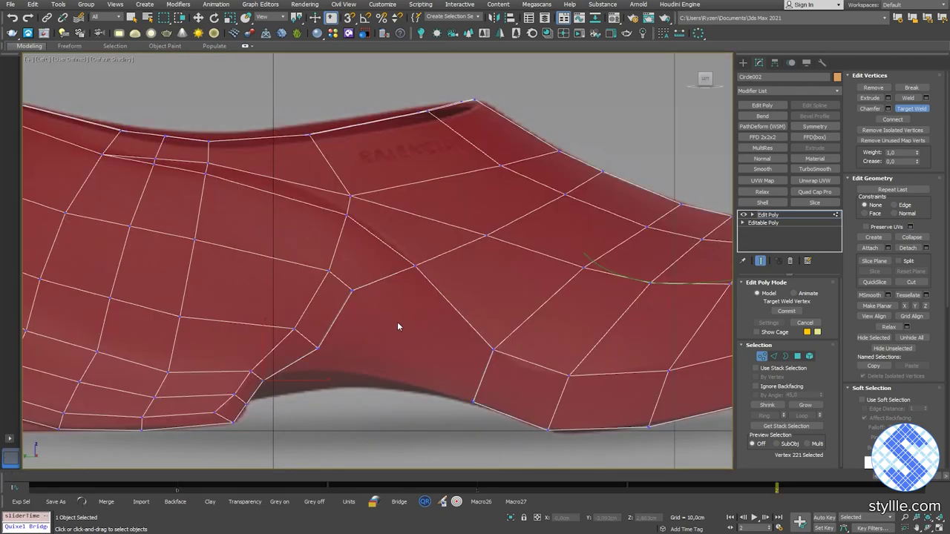
{"action": "key", "text": "w"}
{"action": "left_click_drag", "start_coordinate": [381, 322], "coordinate": [345, 284]}
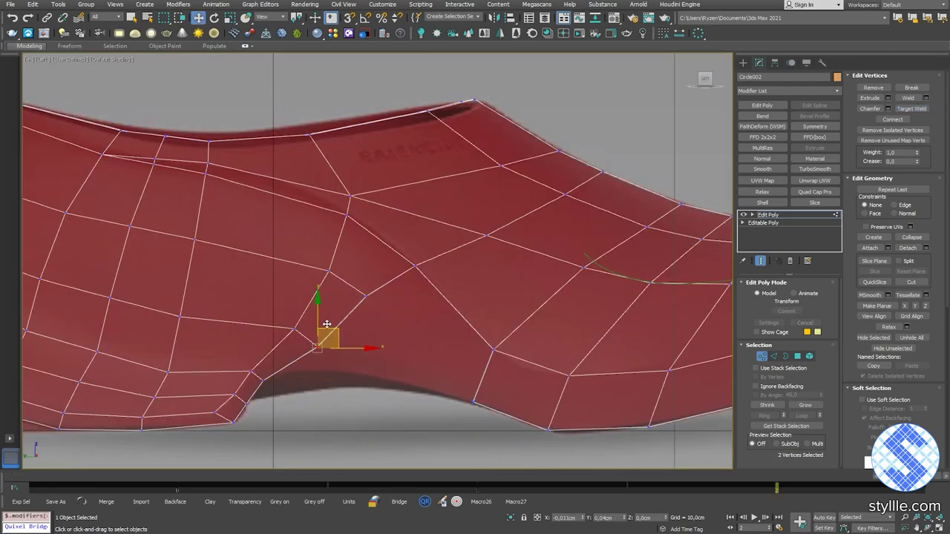
Extrude the strip's six front edges toward the forefoot and fit the new vertices to the arch in the reference.
{"action": "key", "text": "2"}
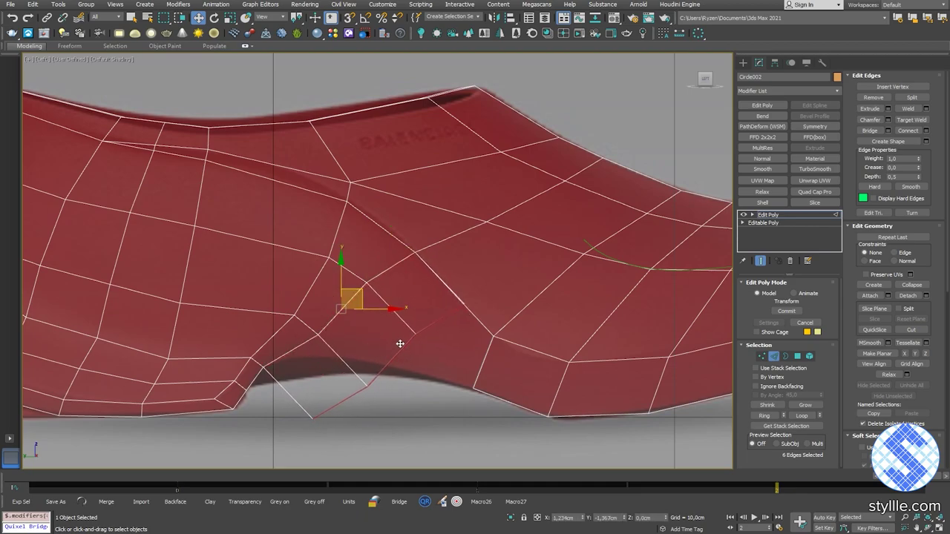
{"action": "key", "text": "1"}
{"action": "left_click_drag", "start_coordinate": [410, 294], "coordinate": [411, 287]}
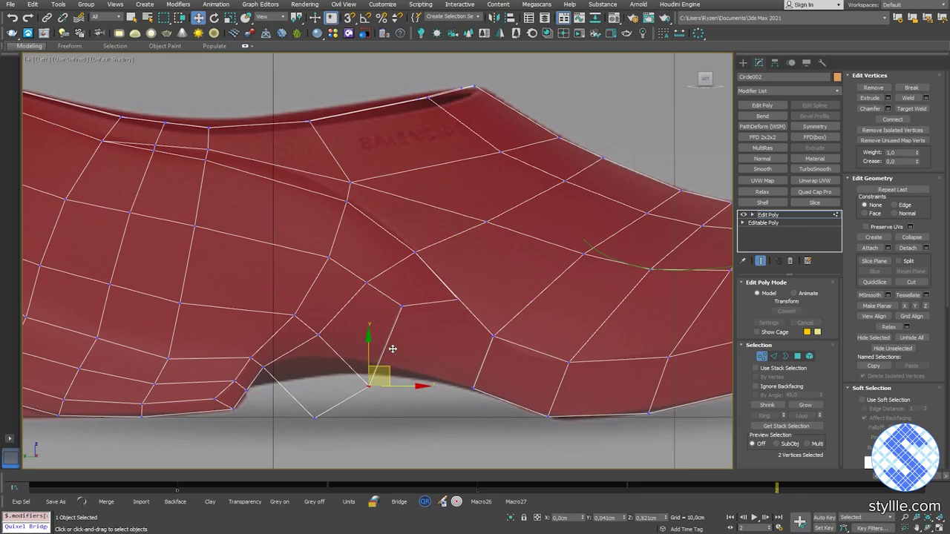
{"action": "key", "text": "ctrl+z"}
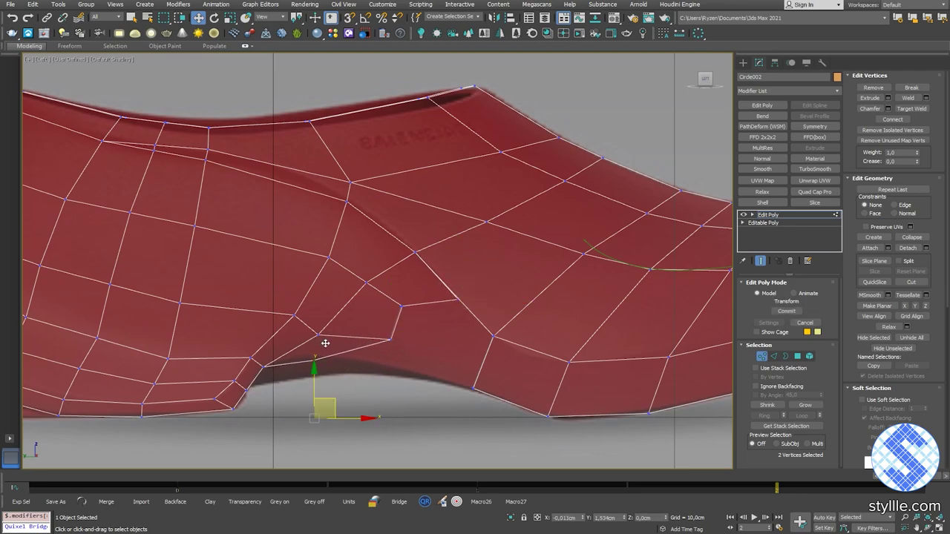
{"action": "key", "text": "ctrl+z"}
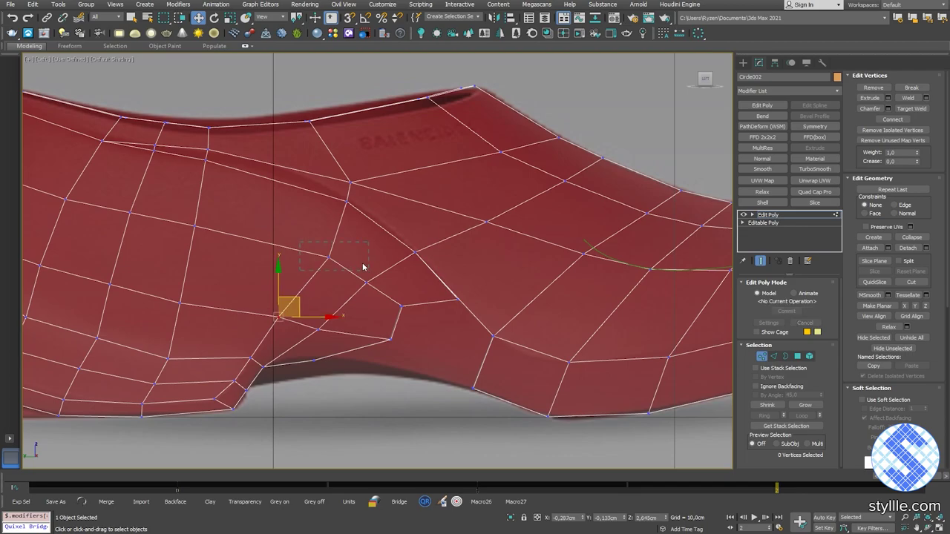
Adjust the inner and lower arch vertex pairs in the side view for even polygons following the reference.
{"action": "left_click_drag", "start_coordinate": [363, 268], "coordinate": [364, 268]}
{"action": "middle_click_drag", "start_coordinate": [363, 268], "coordinate": [397, 321], "text": "alt"}
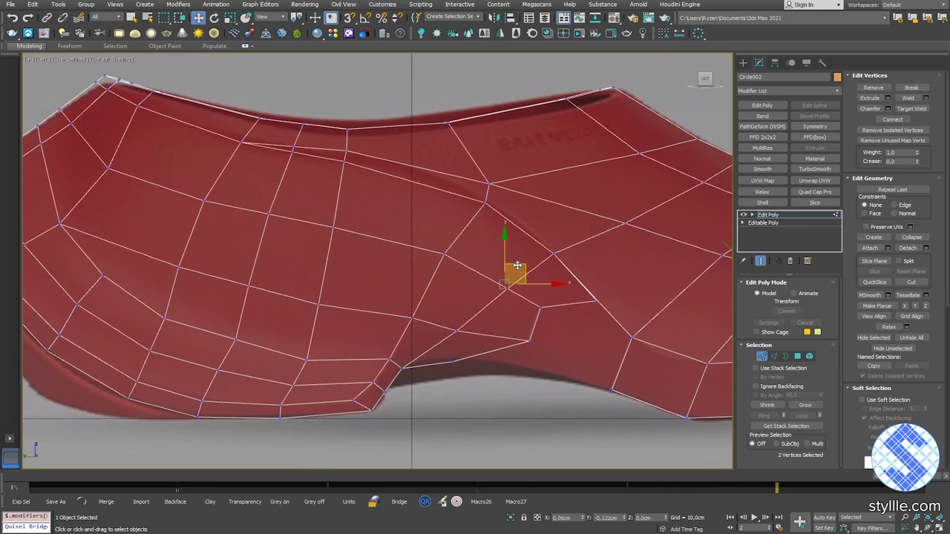
{"action": "left_click_drag", "start_coordinate": [455, 237], "coordinate": [456, 240]}
{"action": "scroll", "coordinate": [470, 336], "scroll_direction": "up", "scroll_amount": 2}
{"action": "middle_click_drag", "start_coordinate": [470, 336], "coordinate": [382, 282]}
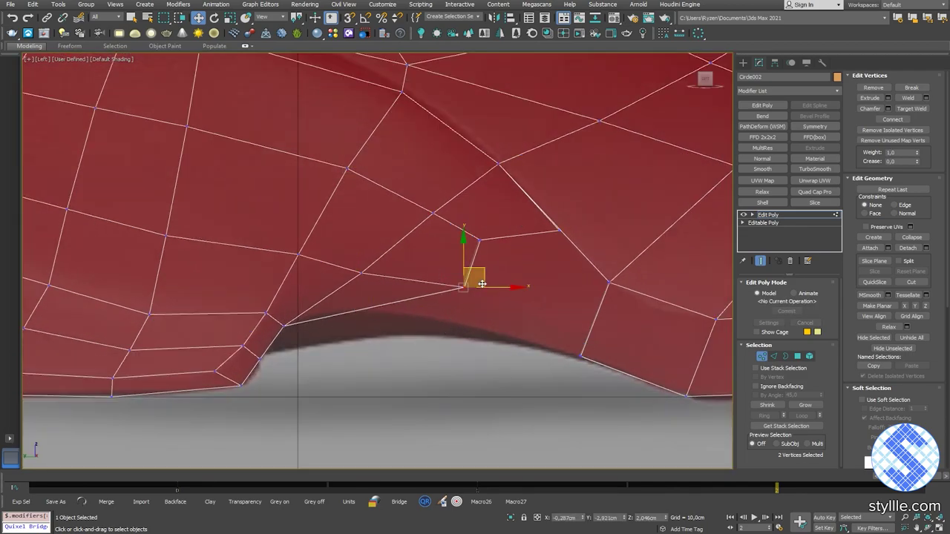
{"action": "left_click_drag", "start_coordinate": [482, 283], "coordinate": [409, 310]}
{"action": "left_click_drag", "start_coordinate": [502, 248], "coordinate": [467, 227]}
{"action": "left_click_drag", "start_coordinate": [501, 223], "coordinate": [486, 232]}
{"action": "scroll", "coordinate": [507, 247], "scroll_direction": "down", "scroll_amount": 2}
{"action": "middle_click_drag", "start_coordinate": [507, 246], "coordinate": [356, 300]}
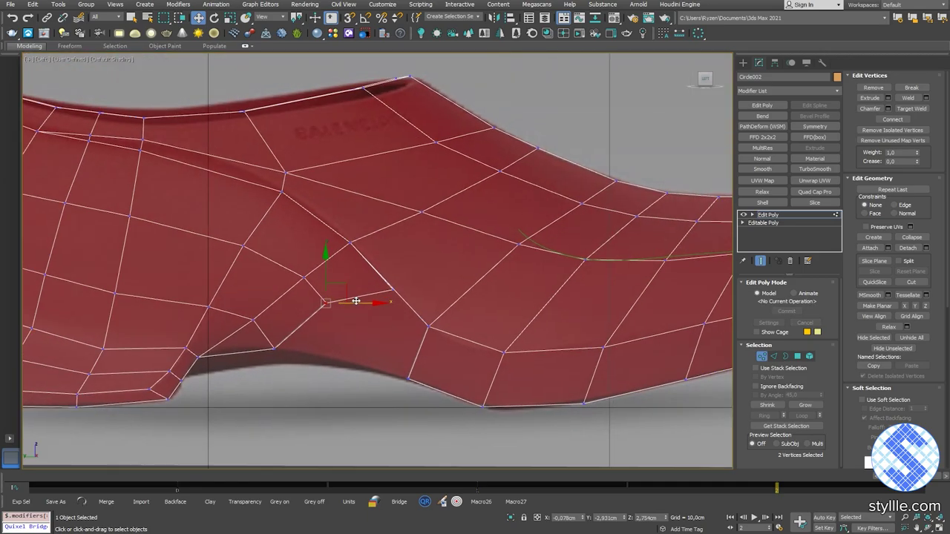
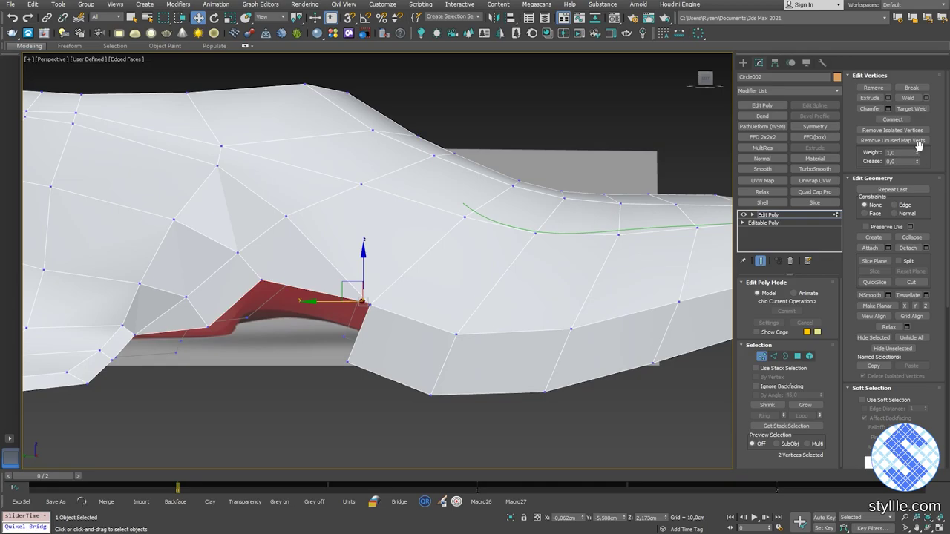
Target weld the new arch strip's upper end vertex to the forefoot's corner vertex on both sides.
{"action": "middle_click_drag", "start_coordinate": [558, 262], "coordinate": [562, 255], "text": "alt"}
{"action": "left_click", "coordinate": [510, 313]}
{"action": "left_click", "coordinate": [547, 319]}
{"action": "scroll", "coordinate": [519, 319], "scroll_direction": "down", "scroll_amount": 3}
{"action": "scroll", "coordinate": [319, 331], "scroll_direction": "up", "scroll_amount": 3}
{"action": "middle_click_drag", "start_coordinate": [519, 320], "coordinate": [419, 338], "text": "alt"}
{"action": "left_click", "coordinate": [312, 334]}
{"action": "left_click", "coordinate": [286, 341]}
Bridge the arch strip's end edge to the rear edge of the forefoot's lower strip on both sides.
{"action": "key", "text": "2"}
{"action": "left_click", "coordinate": [879, 135]}
{"action": "middle_click_drag", "start_coordinate": [638, 241], "coordinate": [443, 237], "text": "alt"}
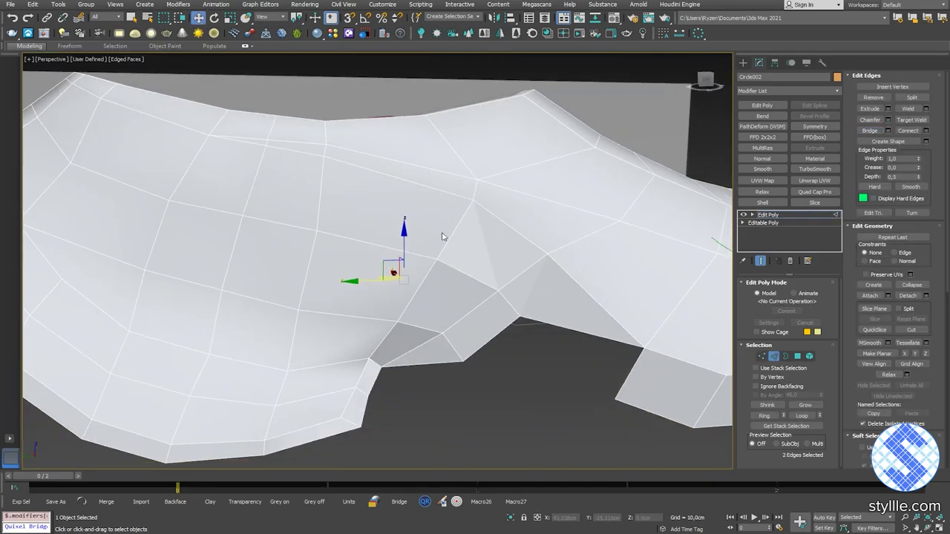
{"action": "left_click", "coordinate": [867, 132]}
{"action": "key", "text": "q"}
{"action": "scroll", "coordinate": [475, 314], "scroll_direction": "down", "scroll_amount": 4}
{"action": "middle_click_drag", "start_coordinate": [475, 314], "coordinate": [403, 321], "text": "alt"}
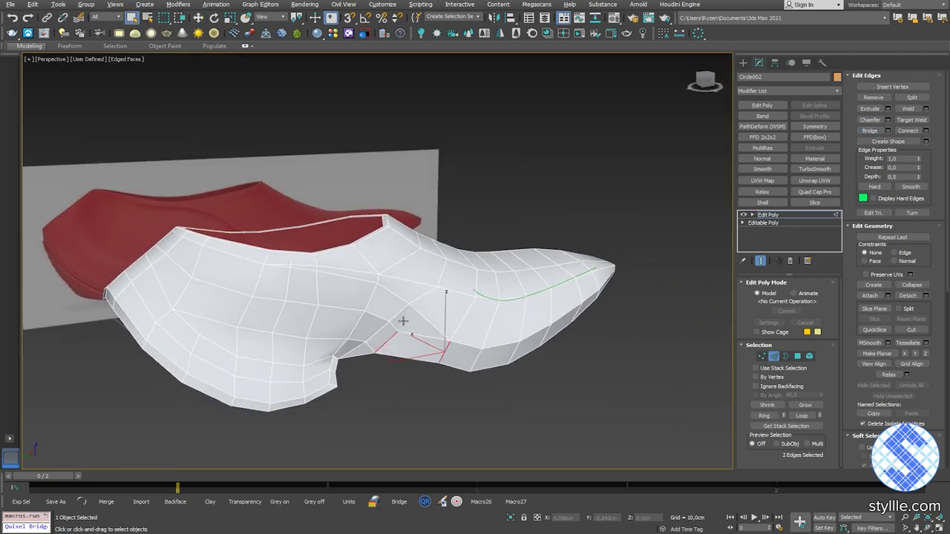
Select the whole shoe element and assign all its polygons to smoothing group 1.
{"action": "scroll", "coordinate": [409, 316], "scroll_direction": "up", "scroll_amount": 3}
{"action": "key", "text": "5"}
{"action": "left_click", "coordinate": [413, 317]}
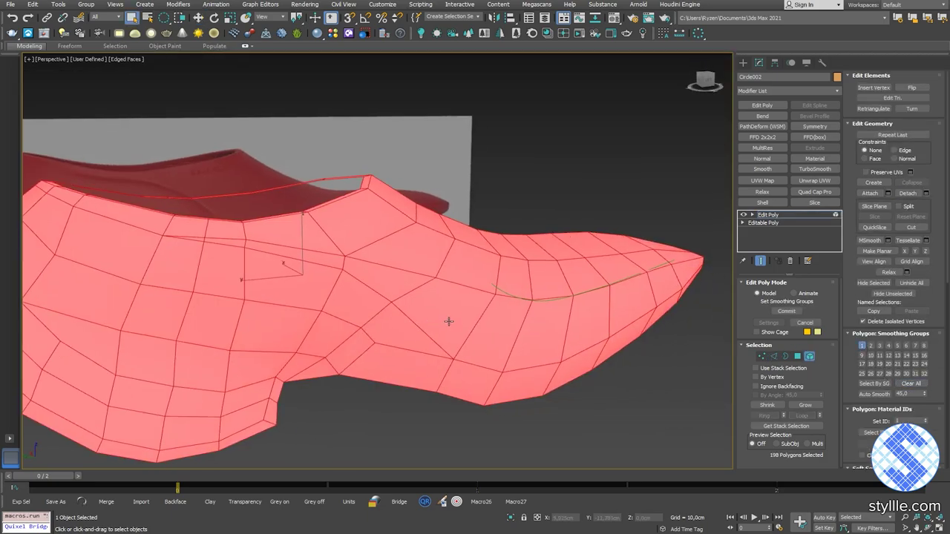
{"action": "key", "text": "4"}
{"action": "left_click", "coordinate": [448, 320]}
Connect the edge ring in front of the heel to add an edge loop running from the collar to the sole.
{"action": "key", "text": "l"}
{"action": "middle_click_drag", "start_coordinate": [491, 310], "coordinate": [279, 322]}
{"action": "mouse_move", "coordinate": [454, 249]}
{"action": "left_mouse_down"}
{"action": "mouse_move", "coordinate": [429, 305]}
{"action": "mouse_move", "coordinate": [427, 296]}
{"action": "left_mouse_up"}
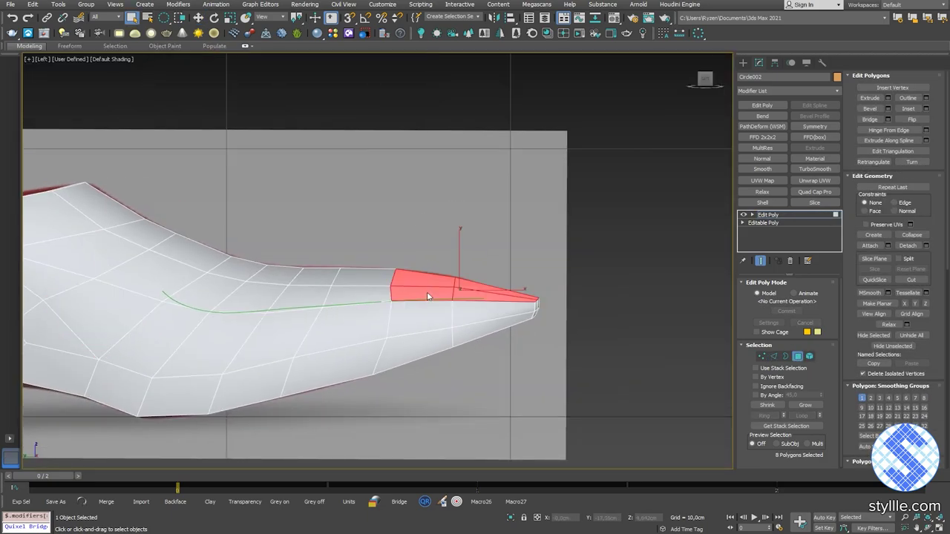
{"action": "key", "text": "End"}
{"action": "middle_click_drag", "start_coordinate": [425, 296], "coordinate": [826, 313]}
{"action": "scroll", "coordinate": [371, 270], "scroll_direction": "up", "scroll_amount": 2}
{"action": "key", "text": "2"}
{"action": "left_click", "coordinate": [370, 261]}
{"action": "middle_click_drag", "start_coordinate": [359, 285], "coordinate": [377, 182]}
{"action": "right_click", "coordinate": [360, 231]}
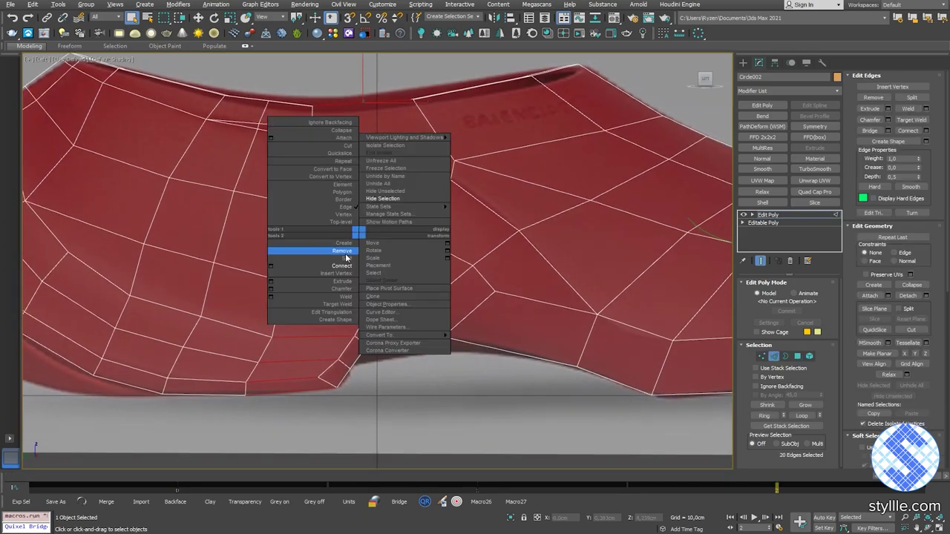
{"action": "left_click", "coordinate": [346, 253]}
{"action": "middle_click_drag", "start_coordinate": [356, 237], "coordinate": [369, 296]}
Move the new loop's vertices at the side crease upward to line up with the crease in the reference.
{"action": "key", "text": "1"}
{"action": "key", "text": "w"}
{"action": "left_click_drag", "start_coordinate": [394, 208], "coordinate": [394, 178]}
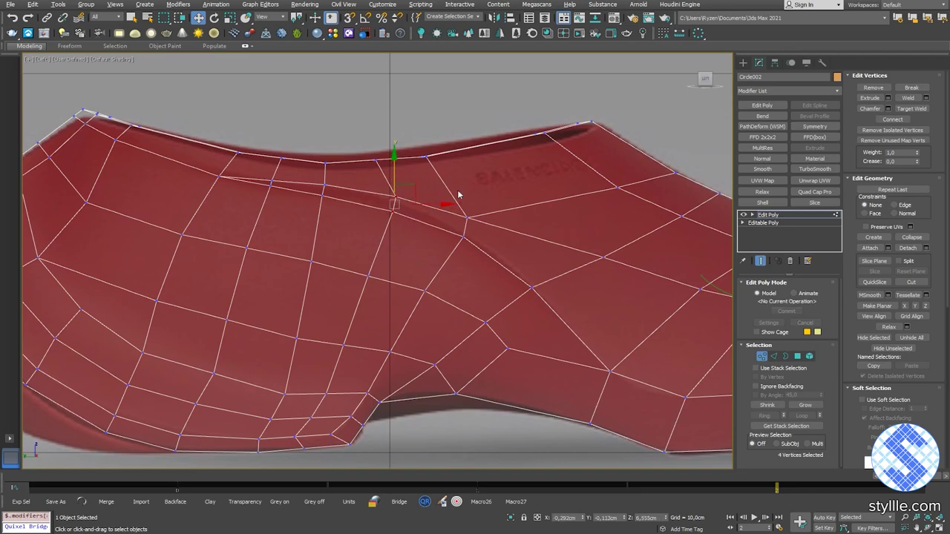
Connect the upper heel ring edges to continue the side crease's second edge line around the back of the heel.
{"action": "scroll", "coordinate": [458, 195], "scroll_direction": "up", "scroll_amount": 3}
{"action": "key", "text": "2"}
{"action": "left_click", "coordinate": [210, 217]}
{"action": "key", "text": "alt+r"}
{"action": "scroll", "coordinate": [317, 254], "scroll_direction": "down", "scroll_amount": 3}
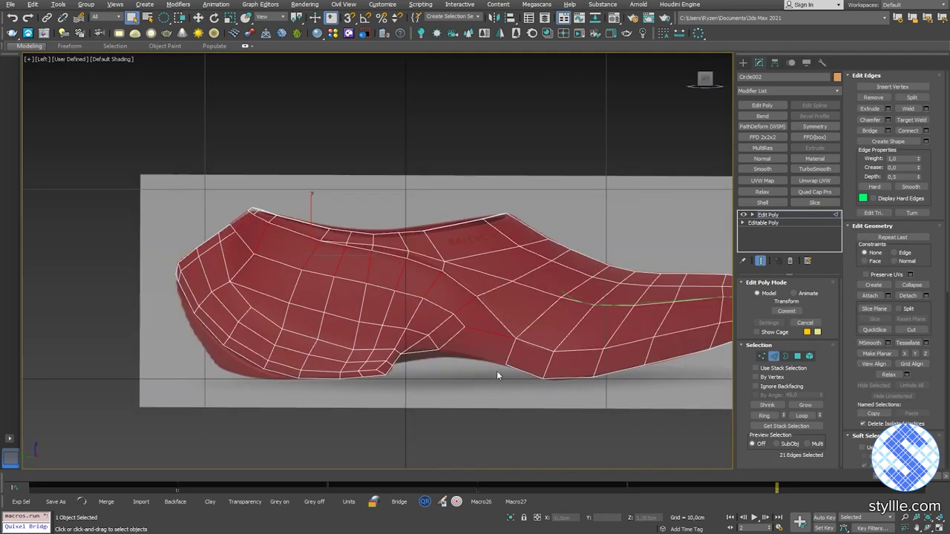
{"action": "right_click", "coordinate": [322, 264]}
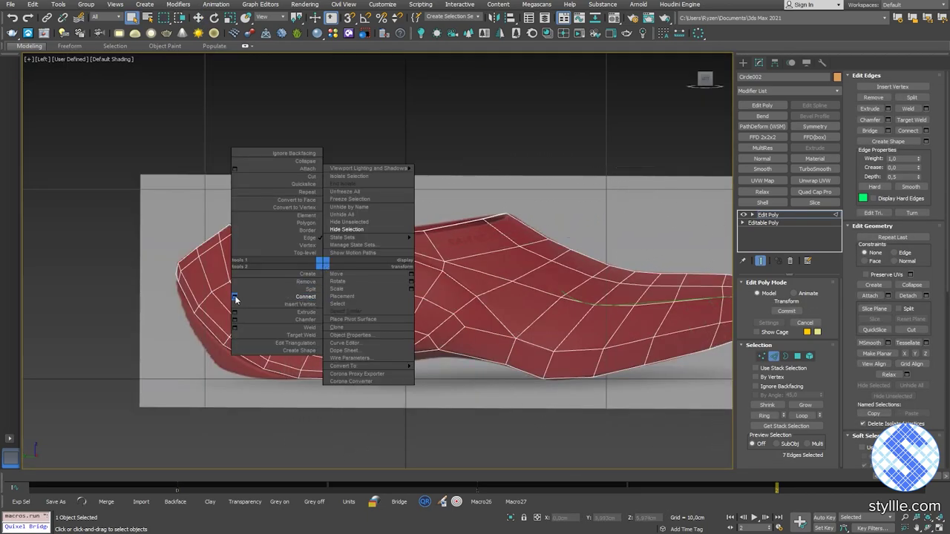
{"action": "left_click", "coordinate": [234, 298]}
{"action": "scroll", "coordinate": [290, 240], "scroll_direction": "up", "scroll_amount": 3}
{"action": "left_click", "coordinate": [383, 307]}
{"action": "scroll", "coordinate": [344, 259], "scroll_direction": "up", "scroll_amount": 3}
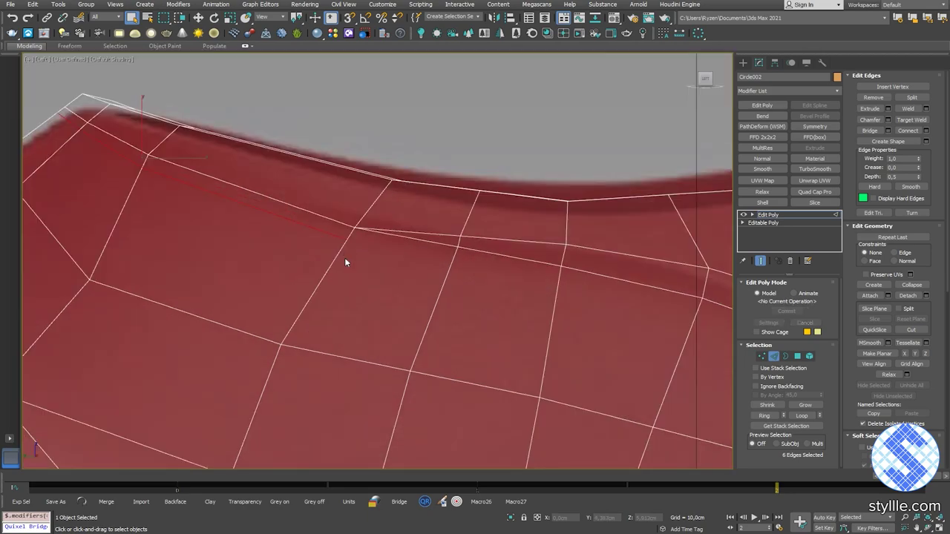
Connect the new line's end vertices to the existing lower crease vertices and remove the leftover diagonal edges.
{"action": "key", "text": "1"}
{"action": "left_click", "coordinate": [347, 243]}
{"action": "left_click", "coordinate": [460, 248], "text": "ctrl"}
{"action": "right_click", "coordinate": [493, 280]}
{"action": "left_click", "coordinate": [477, 314]}
{"action": "key", "text": "2"}
{"action": "scroll", "coordinate": [404, 240], "scroll_direction": "up", "scroll_amount": 3}
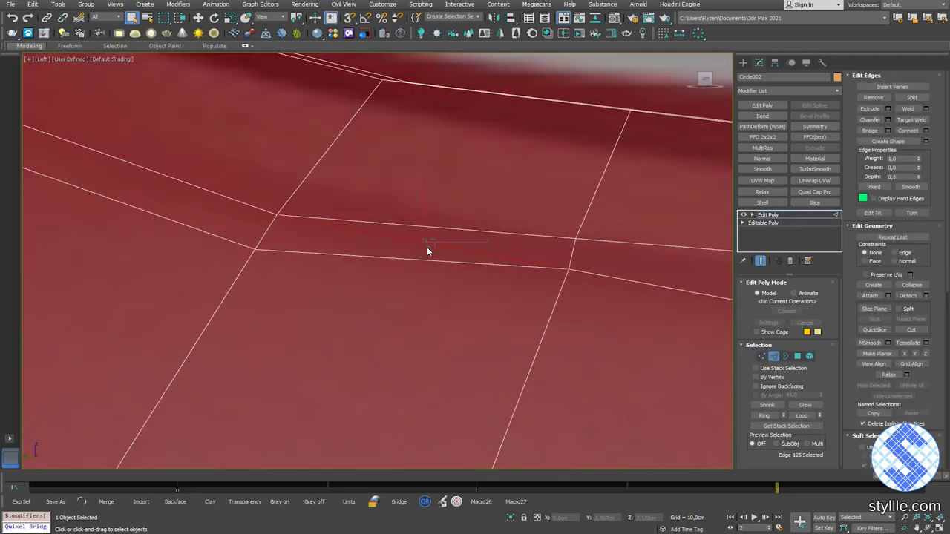
{"action": "scroll", "coordinate": [429, 236], "scroll_direction": "down", "scroll_amount": 2}
Move the four crease vertices where the new heel line joins the existing crease upward.
{"action": "key", "text": "1"}
{"action": "key", "text": "w"}
{"action": "left_click_drag", "start_coordinate": [398, 219], "coordinate": [398, 201]}
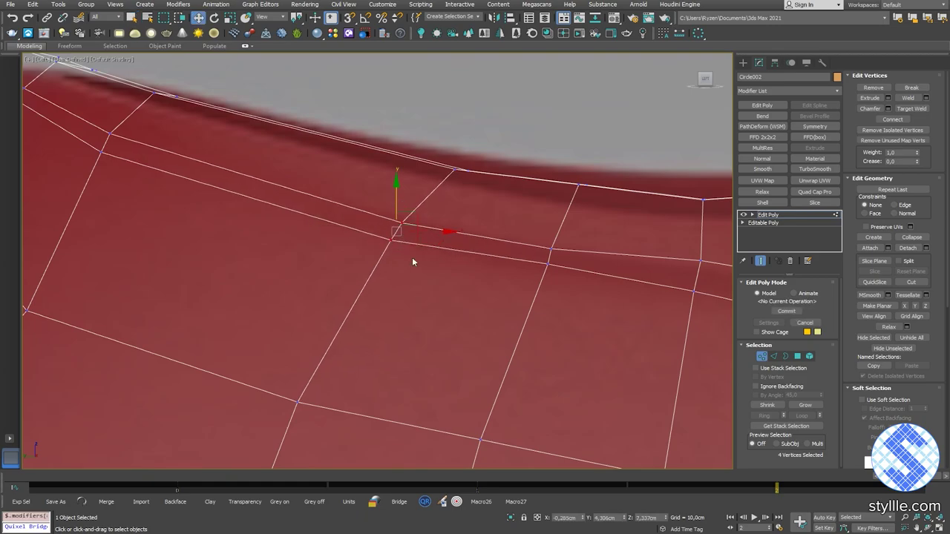
{"action": "scroll", "coordinate": [405, 263], "scroll_direction": "down", "scroll_amount": 3}
{"action": "scroll", "coordinate": [401, 263], "scroll_direction": "up", "scroll_amount": 1}
Adjust the remaining vertex pairs along the side crease so both edge lines follow the reference smoothly.
{"action": "left_click_drag", "start_coordinate": [402, 244], "coordinate": [420, 259]}
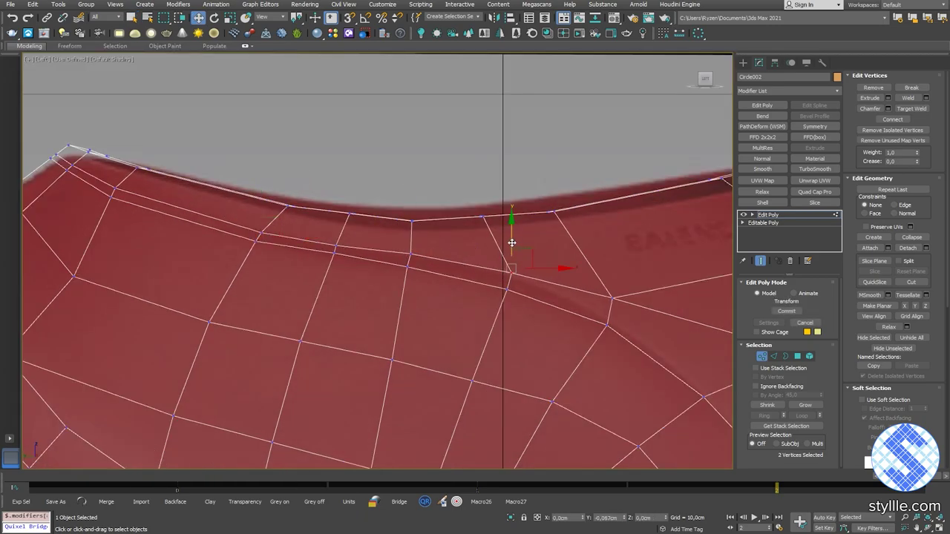
{"action": "left_click_drag", "start_coordinate": [610, 298], "coordinate": [608, 300]}
{"action": "scroll", "coordinate": [445, 282], "scroll_direction": "down", "scroll_amount": 3}
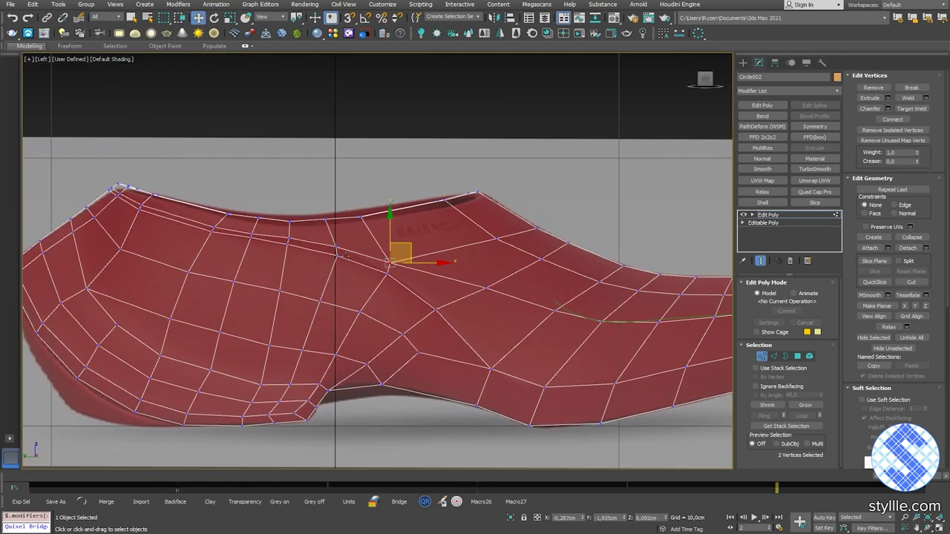
{"action": "scroll", "coordinate": [281, 251], "scroll_direction": "up", "scroll_amount": 4}
{"action": "left_click_drag", "start_coordinate": [233, 204], "coordinate": [233, 211]}
{"action": "scroll", "coordinate": [303, 248], "scroll_direction": "down", "scroll_amount": 2}
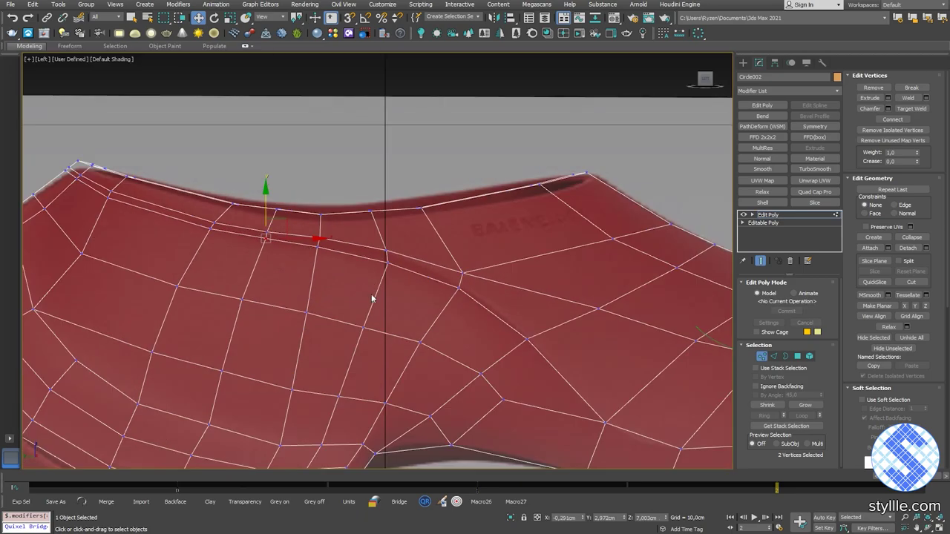
Leave vertex editing and hide the two guide splines lying on the toe area of the shoe.
{"action": "middle_click_drag", "start_coordinate": [330, 405], "coordinate": [305, 262]}
{"action": "scroll", "coordinate": [312, 264], "scroll_direction": "down", "scroll_amount": 1}
{"action": "key", "text": "1"}
{"action": "left_click", "coordinate": [466, 346]}
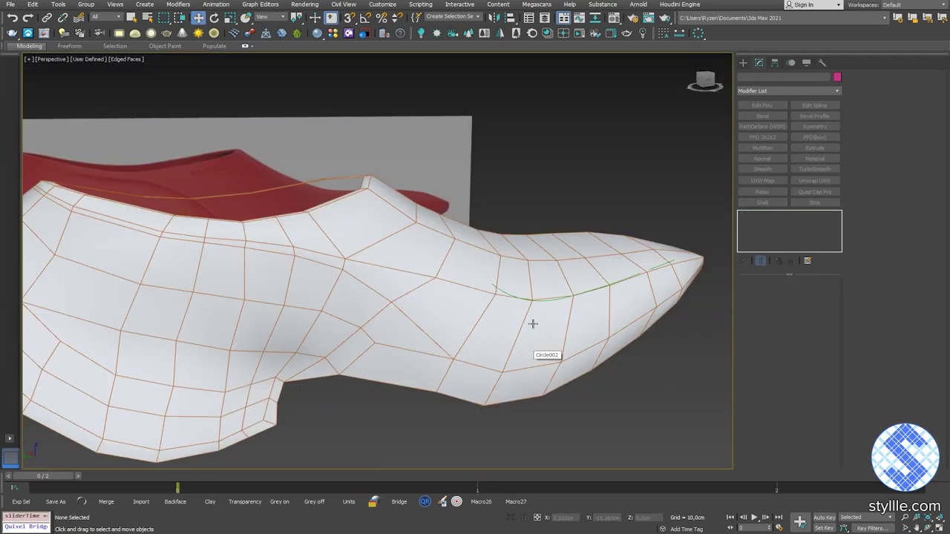
{"action": "left_click", "coordinate": [648, 274]}
{"action": "middle_click_drag", "start_coordinate": [576, 316], "coordinate": [555, 288], "text": "alt"}
{"action": "right_click", "coordinate": [555, 288]}
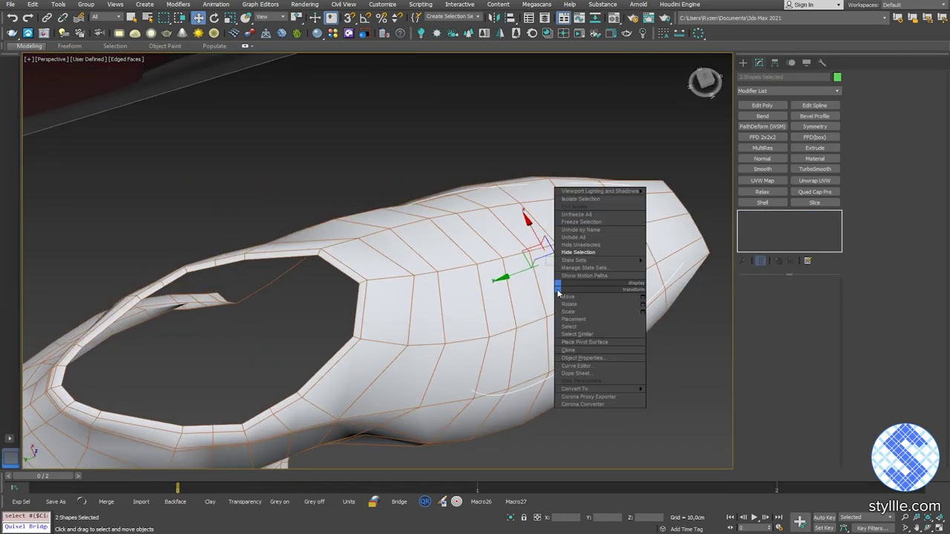
{"action": "left_click", "coordinate": [573, 252]}
Collapse the shoe's Edit Poly, add a TurboSmooth with Isoline Display enabled, and examine the smoothed shape.
{"action": "scroll", "coordinate": [537, 250], "scroll_direction": "down", "scroll_amount": 5}
{"action": "middle_click_drag", "start_coordinate": [536, 250], "coordinate": [498, 312], "text": "alt"}
{"action": "scroll", "coordinate": [352, 272], "scroll_direction": "up", "scroll_amount": 4}
{"action": "key", "text": "F4"}
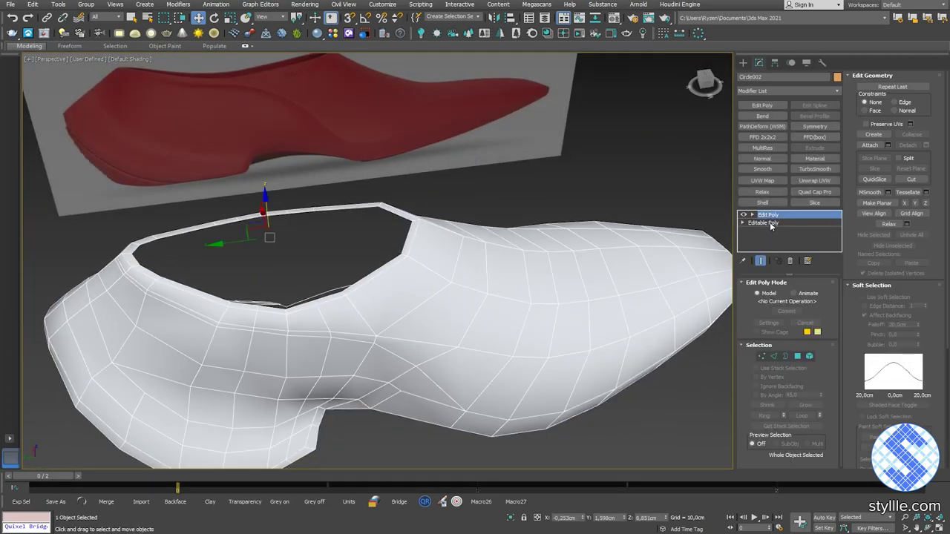
{"action": "left_click", "coordinate": [773, 215]}
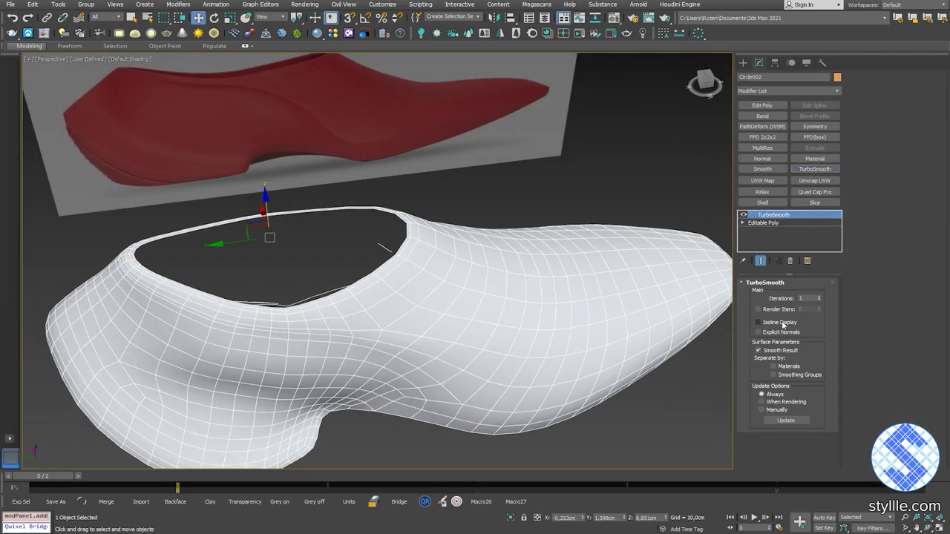
{"action": "left_click", "coordinate": [783, 325]}
{"action": "left_click", "coordinate": [657, 192]}
{"action": "middle_click_drag", "start_coordinate": [657, 193], "coordinate": [515, 281], "text": "alt"}
{"action": "scroll", "coordinate": [560, 302], "scroll_direction": "down", "scroll_amount": 5}
{"action": "left_click", "coordinate": [515, 281]}
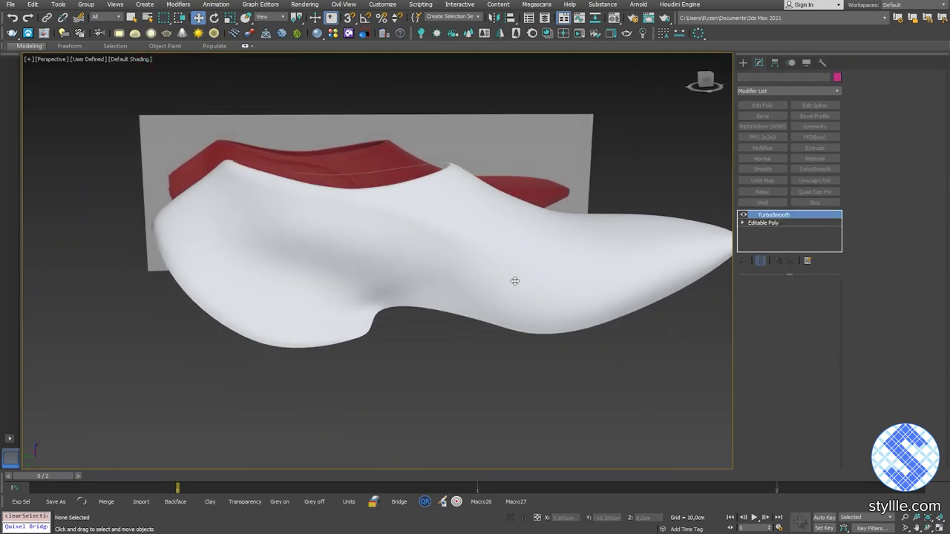
Inset the block of polygons on top of the toe, from the tip back across the forefoot, by 0.1 cm.
{"action": "left_click", "coordinate": [797, 221]}
{"action": "middle_click_drag", "start_coordinate": [461, 269], "coordinate": [412, 284]}
{"action": "middle_click_drag", "start_coordinate": [498, 296], "coordinate": [392, 296]}
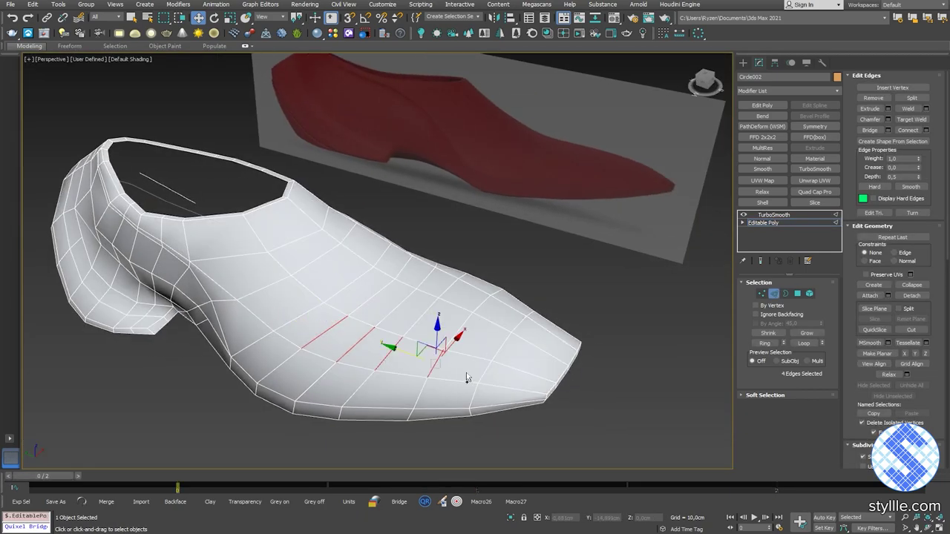
{"action": "key", "text": "4"}
{"action": "middle_click_drag", "start_coordinate": [524, 373], "coordinate": [436, 384], "text": "alt"}
{"action": "left_click", "coordinate": [431, 295], "text": "ctrl"}
{"action": "left_click", "coordinate": [421, 268], "text": "ctrl"}
{"action": "left_click", "coordinate": [475, 264], "text": "ctrl"}
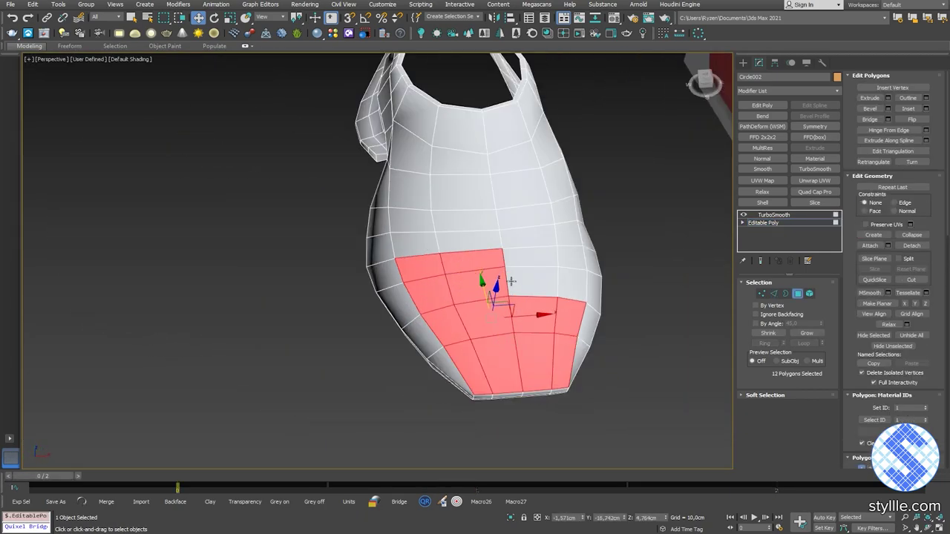
{"action": "left_click", "coordinate": [528, 280], "text": "ctrl"}
{"action": "left_click", "coordinate": [531, 259], "text": "ctrl"}
{"action": "left_click", "coordinate": [561, 272], "text": "ctrl"}
{"action": "left_click", "coordinate": [566, 235], "text": "ctrl"}
{"action": "left_click", "coordinate": [528, 238], "text": "ctrl"}
{"action": "left_click", "coordinate": [470, 241], "text": "ctrl"}
{"action": "left_click", "coordinate": [425, 244], "text": "ctrl"}
{"action": "right_click", "coordinate": [563, 317]}
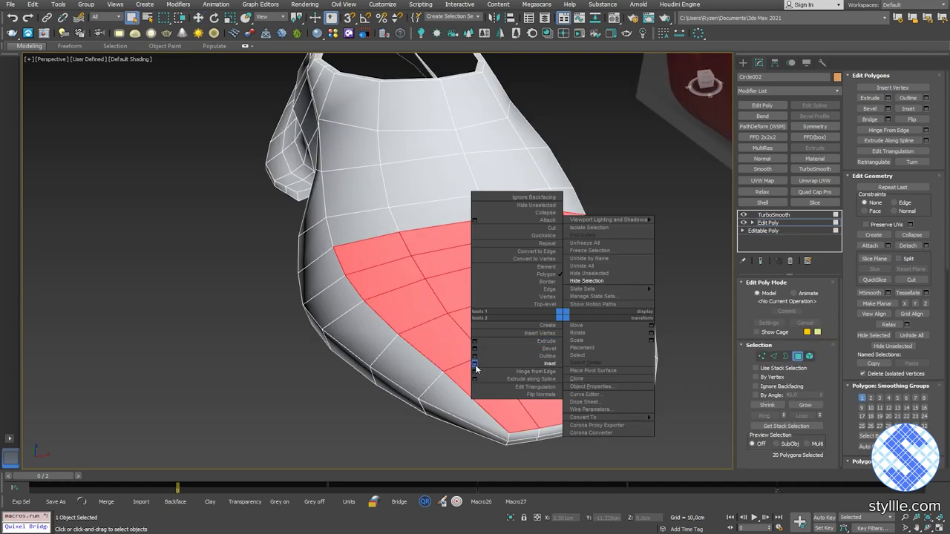
{"action": "left_click", "coordinate": [476, 367]}
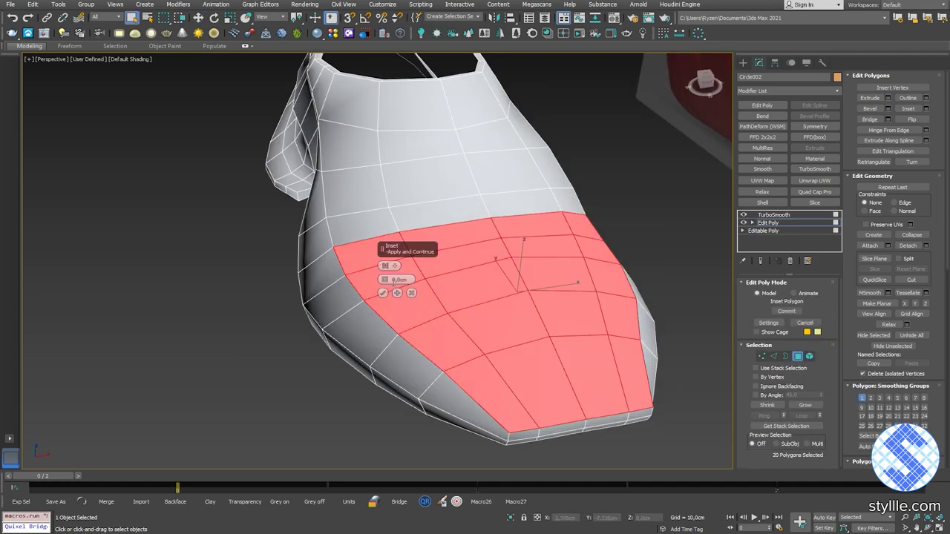
{"action": "left_click_drag", "start_coordinate": [385, 280], "coordinate": [386, 282]}
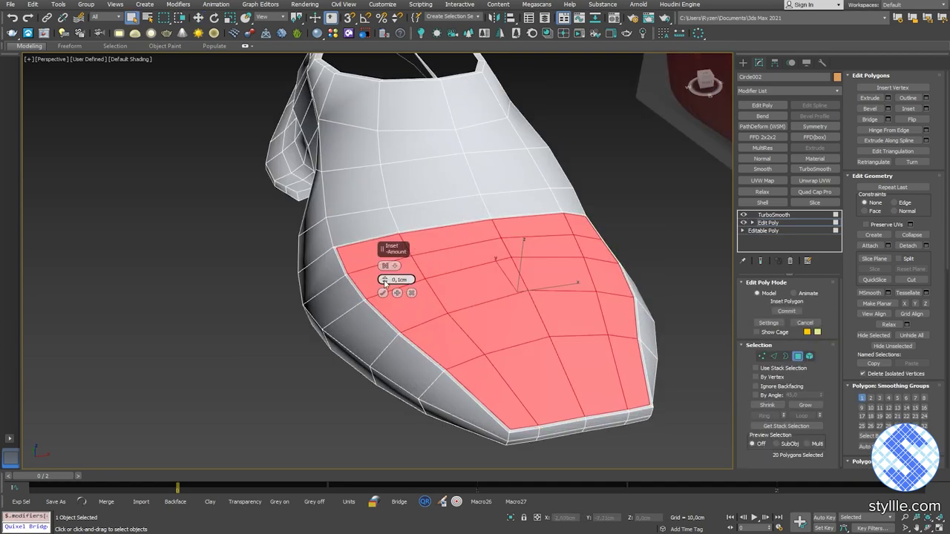
Add another Edit Poly and remove the inset's redundant edge rows across the forefoot and along the toe tip.
{"action": "left_click", "coordinate": [764, 106]}
{"action": "key", "text": "2"}
{"action": "left_click", "coordinate": [377, 240]}
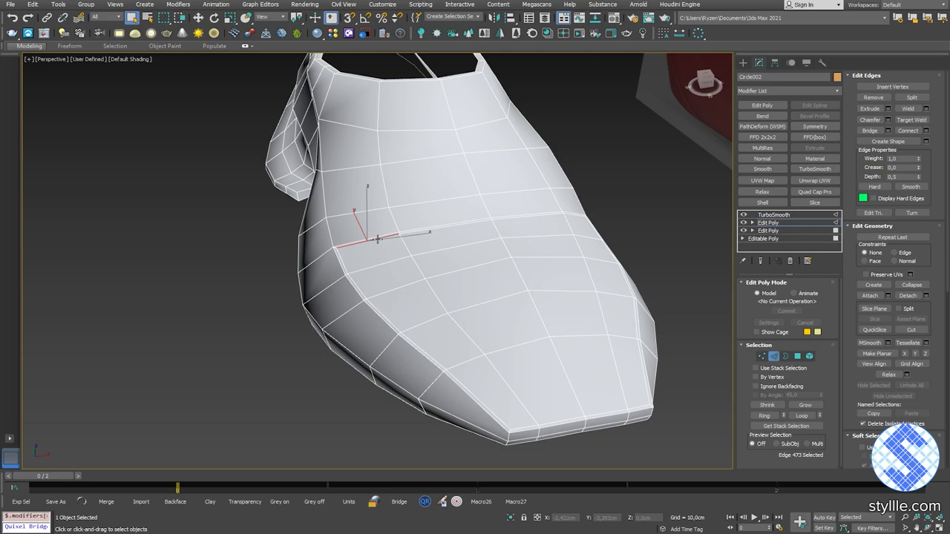
{"action": "left_click", "coordinate": [413, 294]}
{"action": "right_click", "coordinate": [413, 294]}
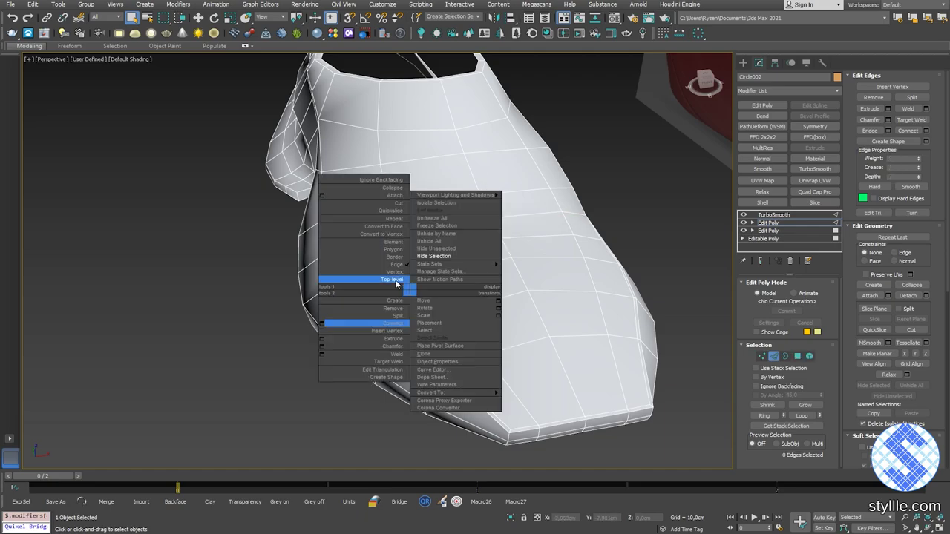
{"action": "left_click", "coordinate": [394, 272]}
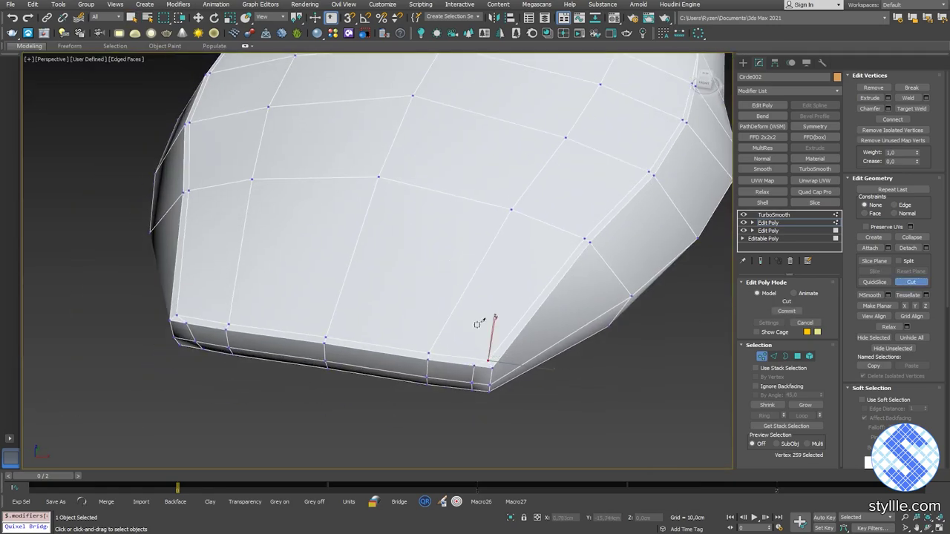
{"action": "key", "text": "2"}
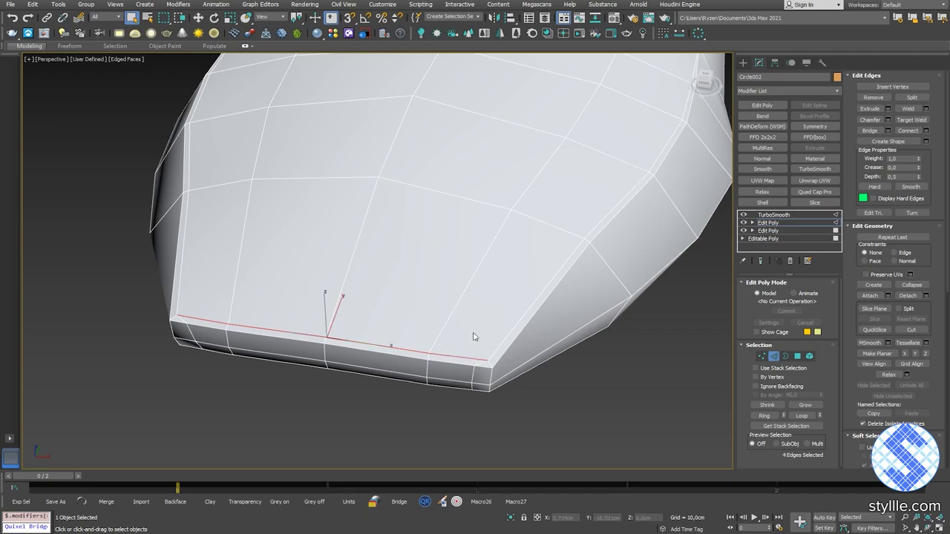
{"action": "left_click", "coordinate": [474, 337]}
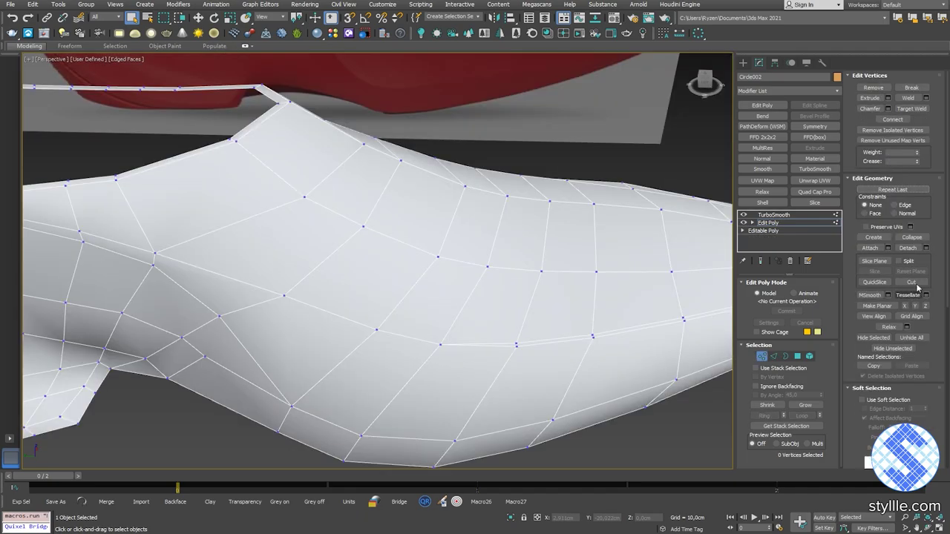
Cut a diagonal edge joining the two crease lines at the toe inset's rear end, and collapse the Edit Poly.
{"action": "left_click", "coordinate": [912, 283]}
{"action": "scroll", "coordinate": [518, 343], "scroll_direction": "up", "scroll_amount": 4}
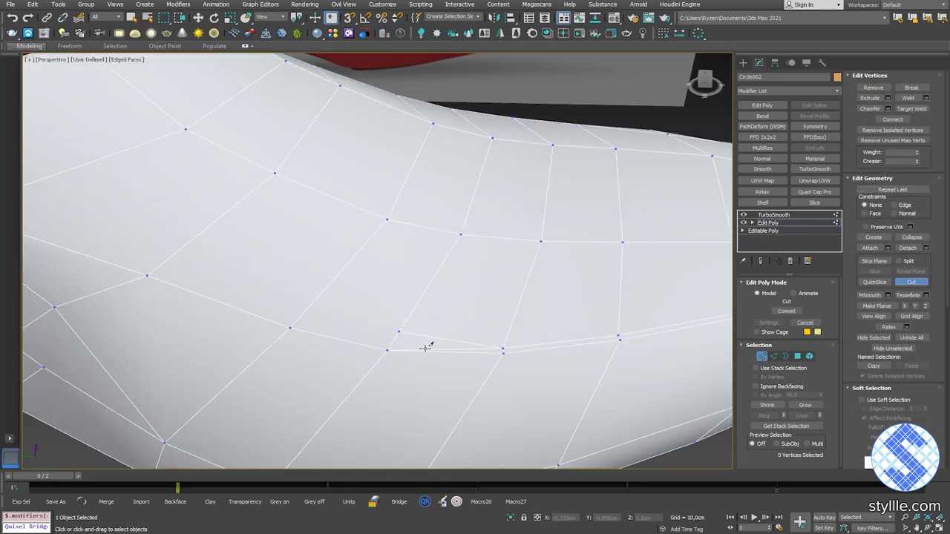
{"action": "key", "text": "2"}
{"action": "left_click", "coordinate": [461, 352]}
{"action": "key", "text": "1"}
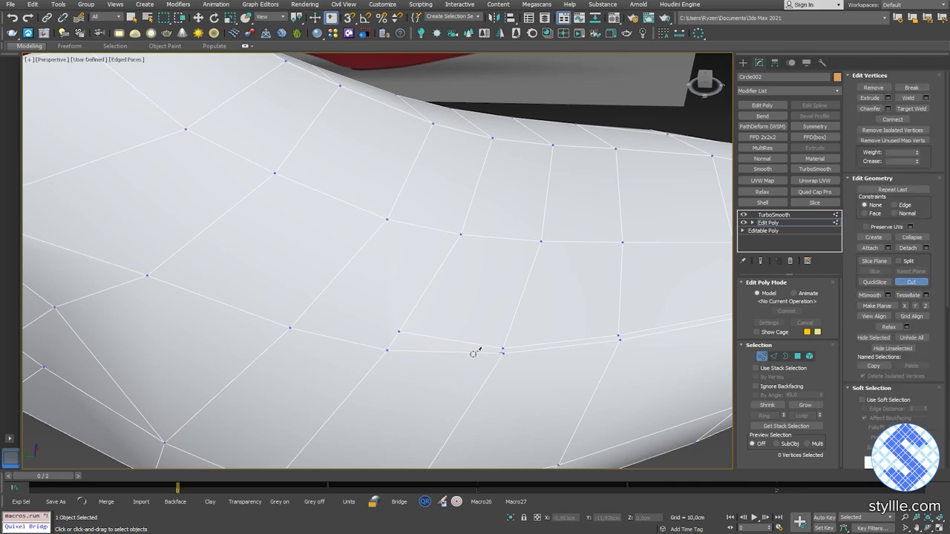
{"action": "right_click", "coordinate": [450, 300]}
{"action": "key", "text": "2"}
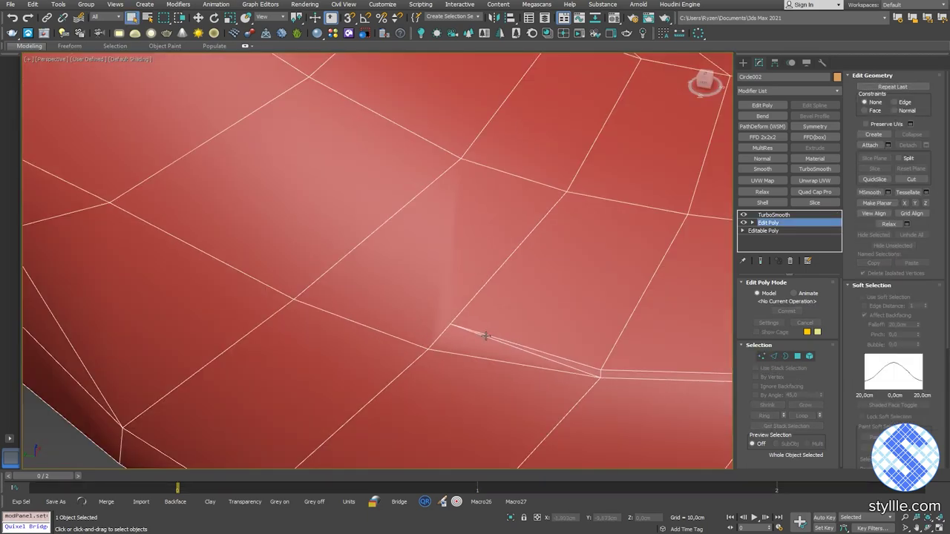
{"action": "scroll", "coordinate": [483, 335], "scroll_direction": "down", "scroll_amount": 4}
{"action": "middle_click_drag", "start_coordinate": [483, 335], "coordinate": [554, 361]}
{"action": "key", "text": "2"}
{"action": "right_click", "coordinate": [769, 223]}
{"action": "left_click", "coordinate": [806, 321]}
Insert an edge loop with SwiftLoop from the shoe opening down toward the rear end of the toe crease.
{"action": "key", "text": "shift+w"}
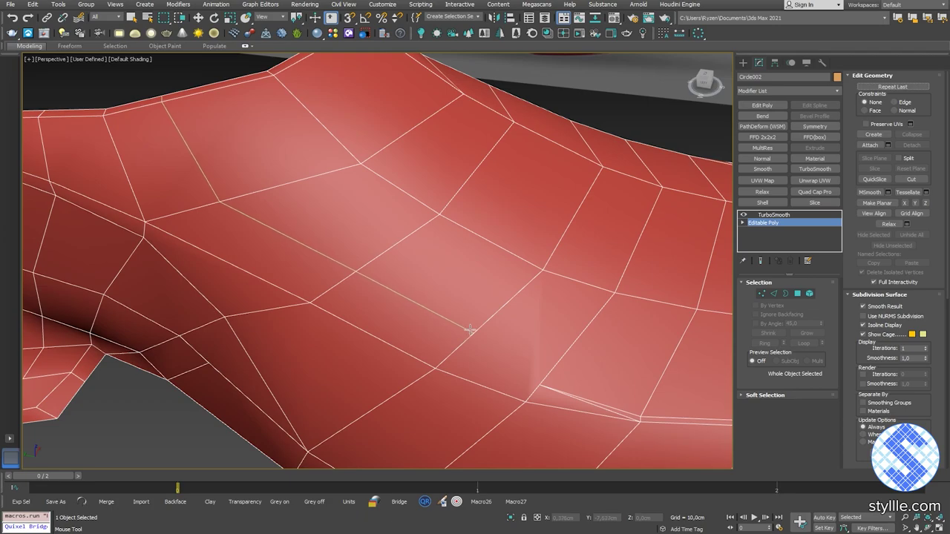
{"action": "left_click", "coordinate": [472, 329], "text": "shift"}
{"action": "right_click", "coordinate": [491, 323]}
Connect the new loop's lowest vertex to the toe crease's rear end vertex and slide a nearby vertex along its edge.
{"action": "key", "text": "1"}
{"action": "left_click", "coordinate": [495, 322]}
{"action": "left_click", "coordinate": [538, 385], "text": "ctrl"}
{"action": "right_click", "coordinate": [542, 344]}
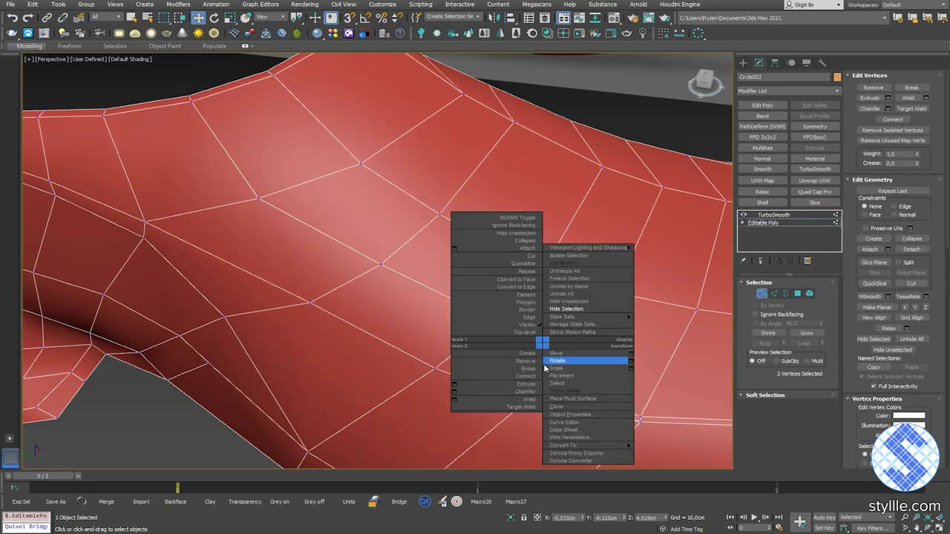
{"action": "left_click", "coordinate": [546, 362]}
{"action": "middle_click_drag", "start_coordinate": [531, 358], "coordinate": [438, 335]}
{"action": "left_click", "coordinate": [484, 352]}
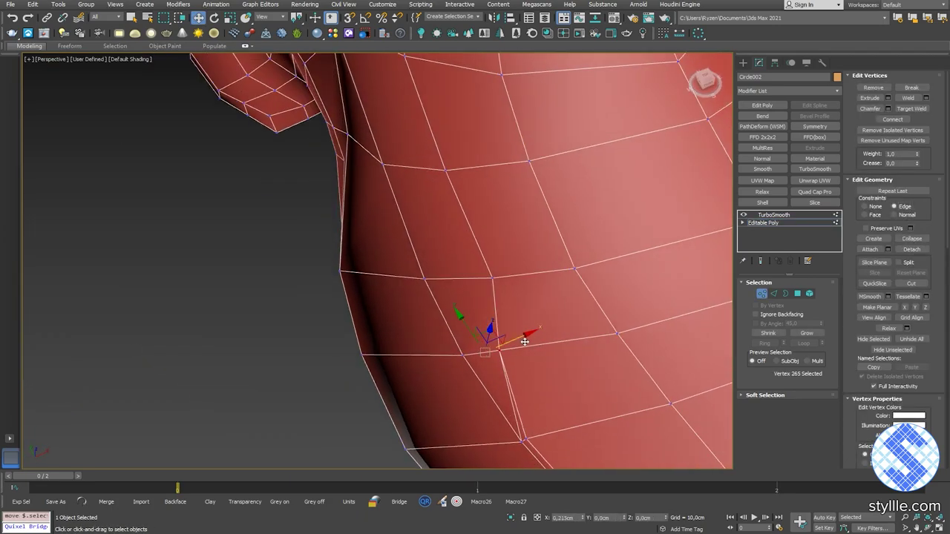
Cut the matching edge line from the toe crease's rear end on the shoe's other side and select its new vertices.
{"action": "middle_click_drag", "start_coordinate": [525, 341], "coordinate": [515, 399], "text": "alt"}
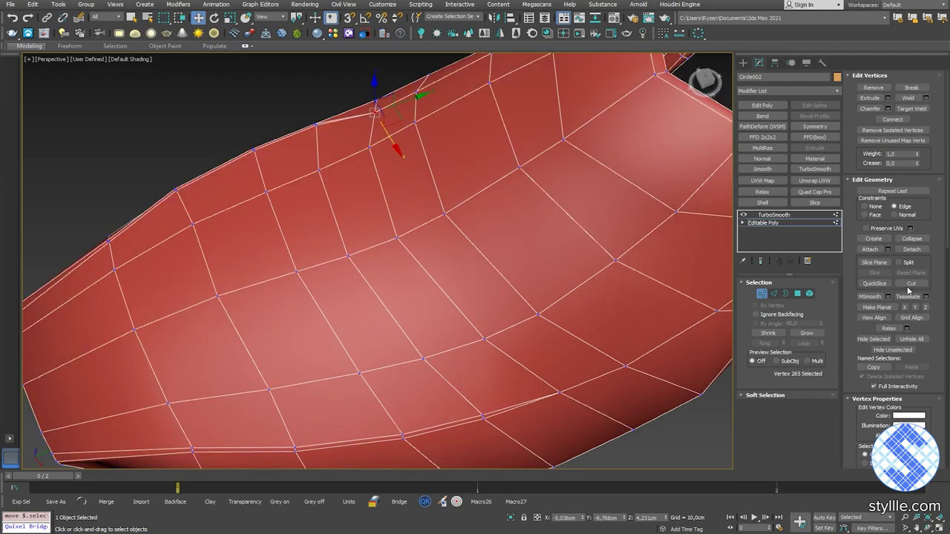
{"action": "left_click", "coordinate": [908, 286]}
{"action": "scroll", "coordinate": [511, 424], "scroll_direction": "up", "scroll_amount": 2}
{"action": "left_click", "coordinate": [471, 414]}
{"action": "left_click", "coordinate": [535, 349]}
{"action": "middle_click_drag", "start_coordinate": [489, 322], "coordinate": [440, 369]}
{"action": "scroll", "coordinate": [443, 366], "scroll_direction": "down", "scroll_amount": 5}
{"action": "left_click", "coordinate": [482, 377]}
{"action": "scroll", "coordinate": [485, 367], "scroll_direction": "up", "scroll_amount": 3}
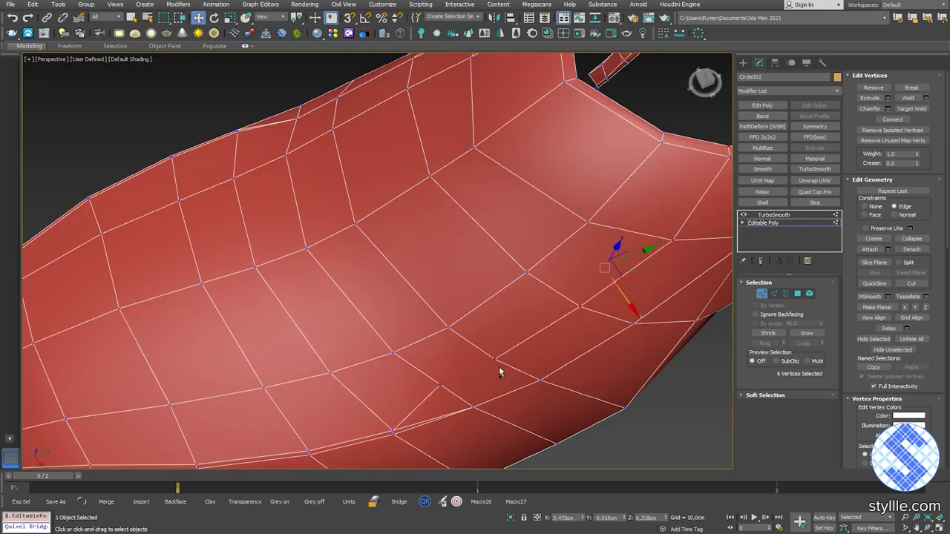
Inset the polygons of the lower side and heel below the side crease, including the strip along the forefoot's sole.
{"action": "key", "text": "2"}
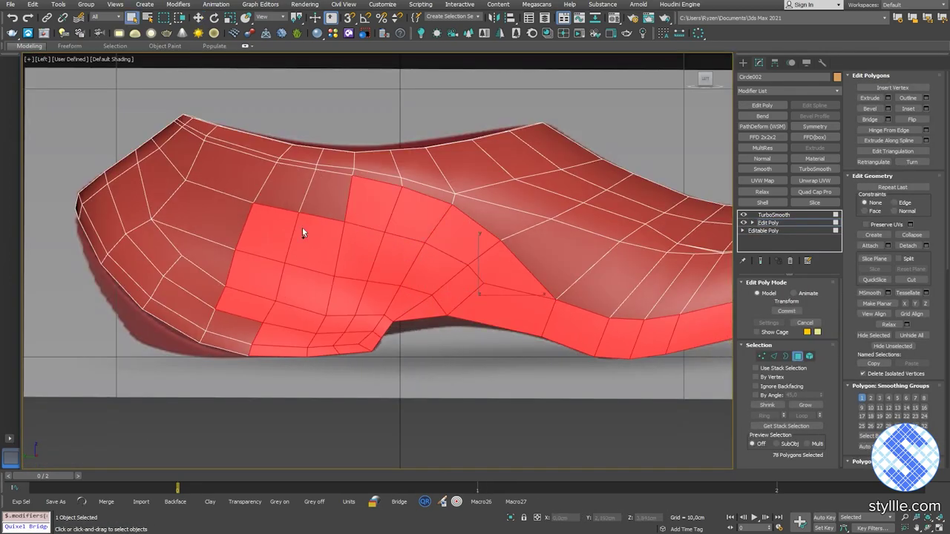
{"action": "left_click_drag", "start_coordinate": [302, 233], "coordinate": [119, 222], "text": "ctrl"}
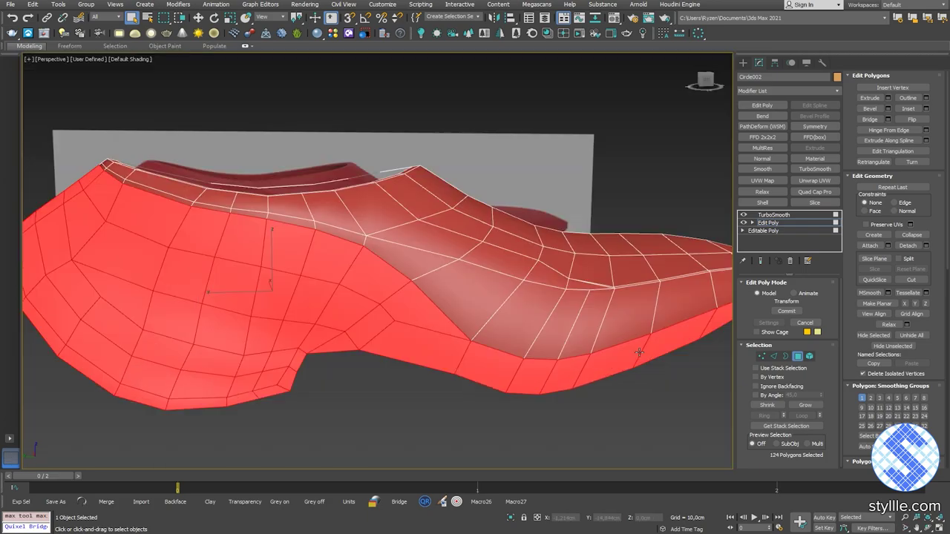
{"action": "right_click", "coordinate": [646, 331]}
{"action": "left_click", "coordinate": [569, 376]}
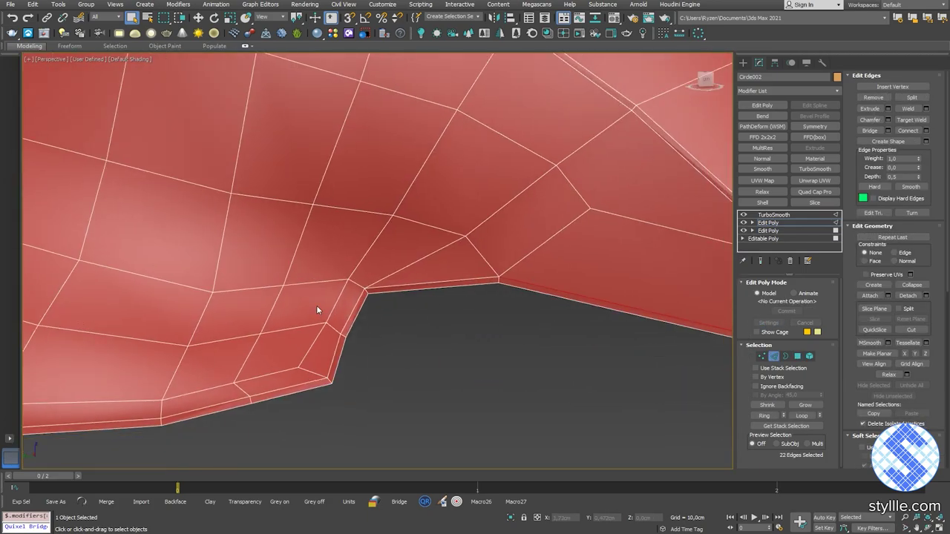
Remove the inset's redundant edges along the sole boundary and heel arch, and activate Target Weld for the leftover vertices.
{"action": "left_click", "coordinate": [354, 306], "text": "ctrl"}
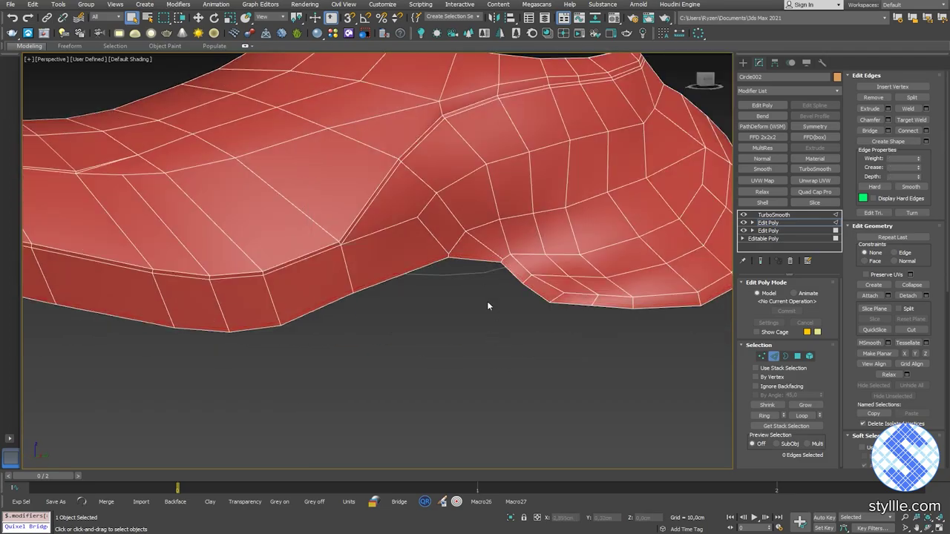
{"action": "key", "text": "1"}
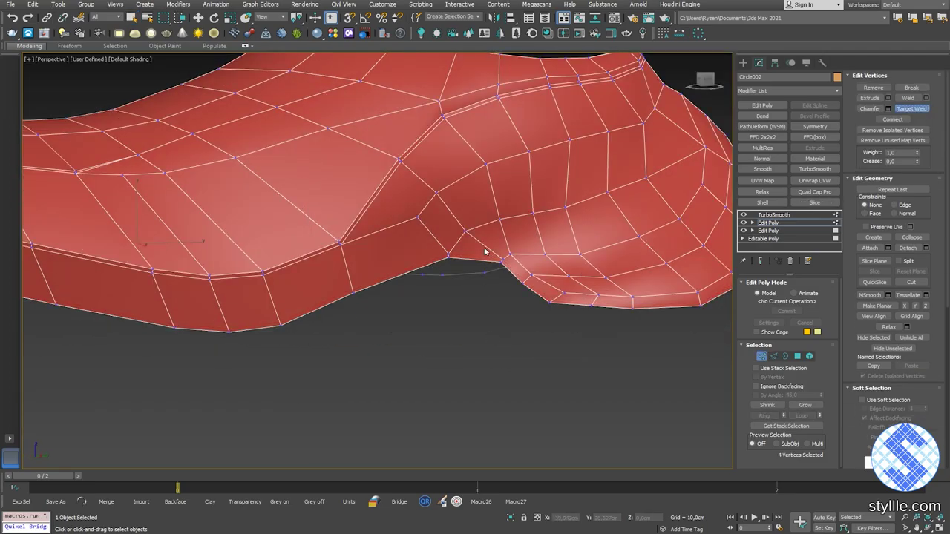
{"action": "scroll", "coordinate": [487, 305], "scroll_direction": "up", "scroll_amount": 2}
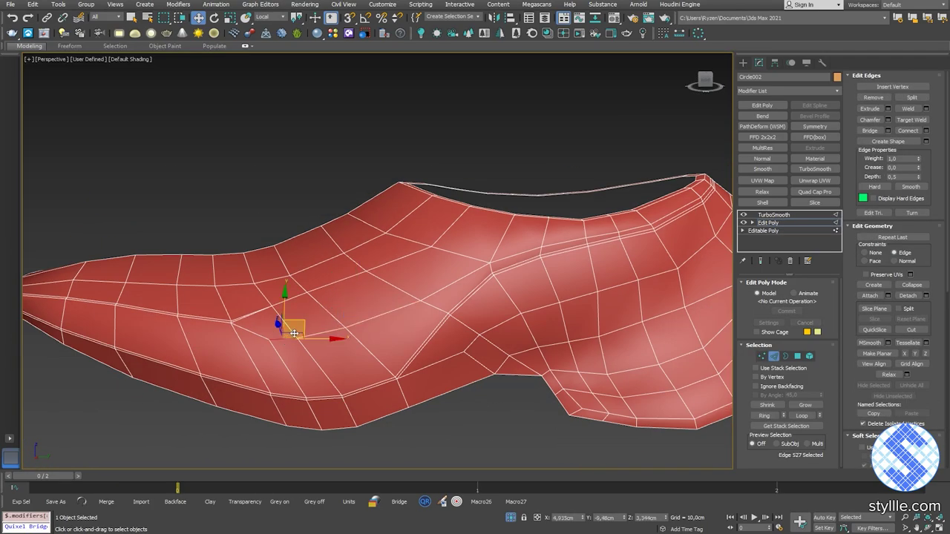
Chamfer the edge loop around the shoe opening's rim by 0.08 cm with 1 segment.
{"action": "key", "text": "1"}
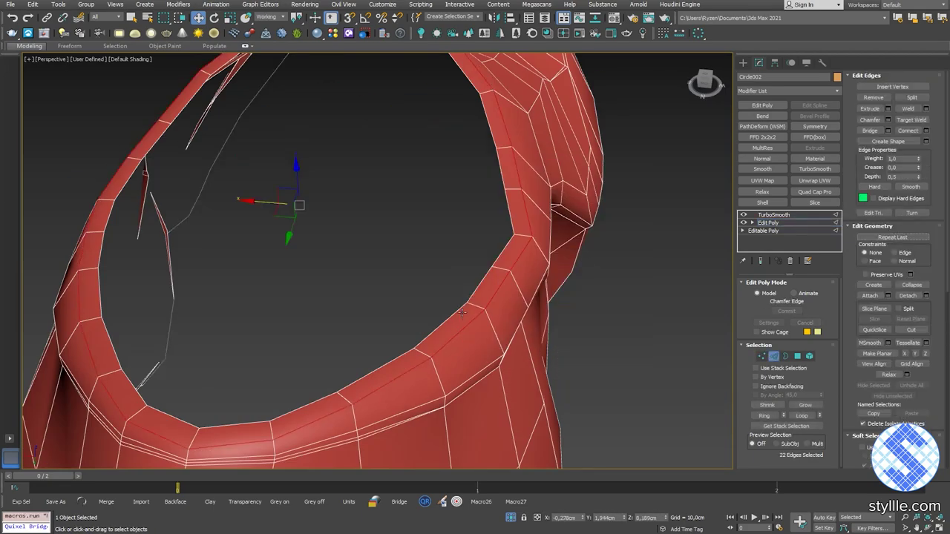
{"action": "key", "text": "ctrl+shift+c"}
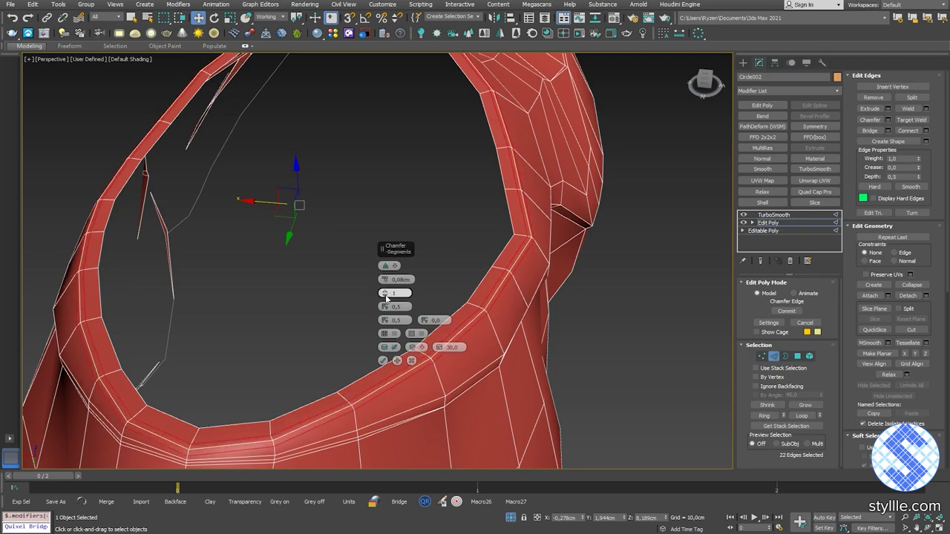
{"action": "right_click", "coordinate": [628, 287]}
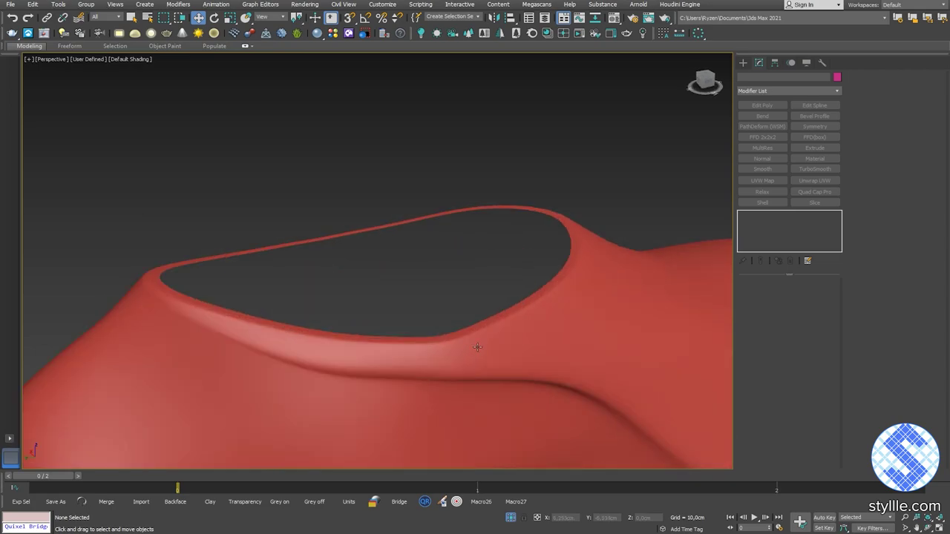
Shift the kinked edge on one side of the opening's rim slightly sideways in the base Editable Poly.
{"action": "left_click_drag", "start_coordinate": [547, 254], "coordinate": [479, 310]}
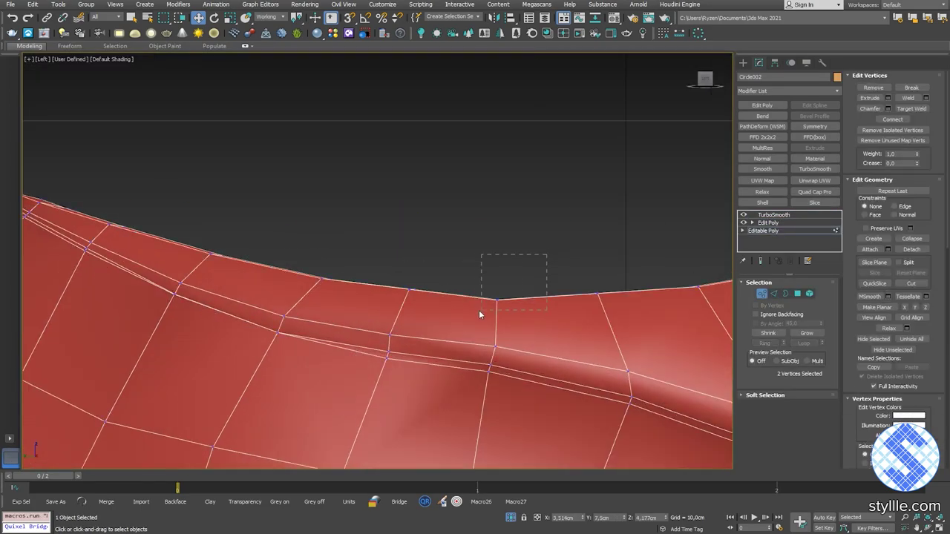
{"action": "middle_click_drag", "start_coordinate": [497, 265], "coordinate": [411, 285], "text": "alt"}
{"action": "key", "text": "2"}
{"action": "left_click", "coordinate": [401, 291]}
{"action": "left_click_drag", "start_coordinate": [431, 292], "coordinate": [422, 293]}
{"action": "scroll", "coordinate": [438, 326], "scroll_direction": "down", "scroll_amount": 4}
{"action": "middle_click_drag", "start_coordinate": [446, 333], "coordinate": [351, 298]}
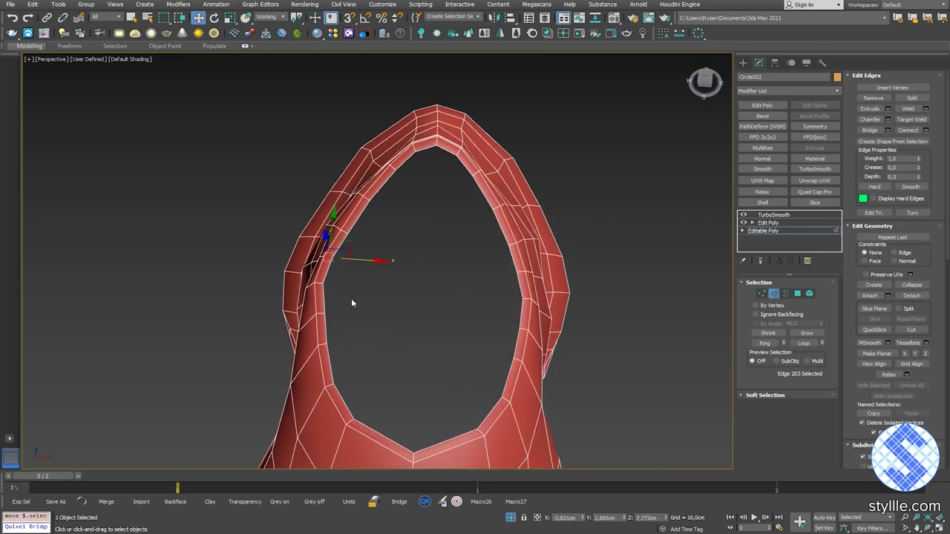
Nudge individual edges along one side of the opening's rim in the base Editable Poly to even out its curve.
{"action": "scroll", "coordinate": [351, 299], "scroll_direction": "up", "scroll_amount": 6}
{"action": "left_click", "coordinate": [213, 235]}
{"action": "scroll", "coordinate": [232, 243], "scroll_direction": "down", "scroll_amount": 5}
{"action": "middle_click_drag", "start_coordinate": [377, 231], "coordinate": [460, 319], "text": "alt"}
{"action": "left_click", "coordinate": [344, 251]}
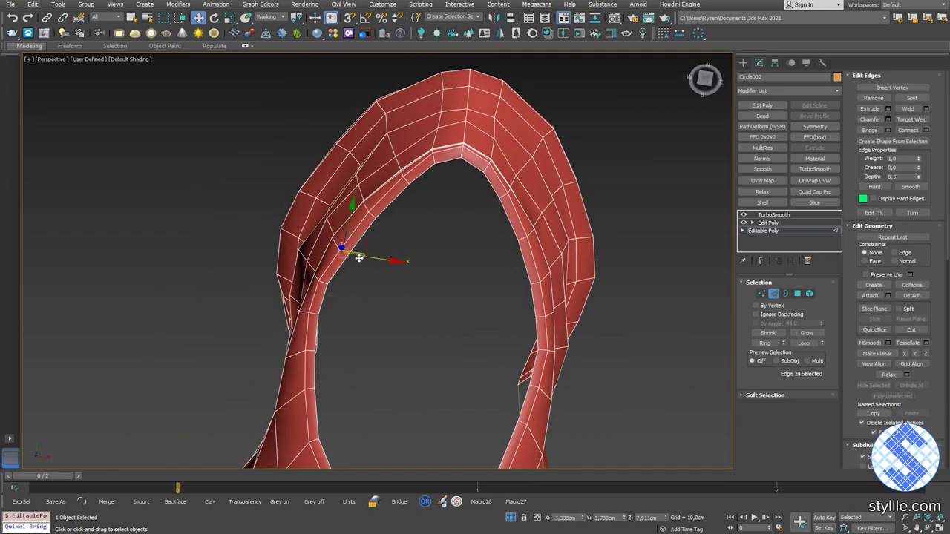
{"action": "middle_click_drag", "start_coordinate": [391, 217], "coordinate": [373, 170], "text": "alt"}
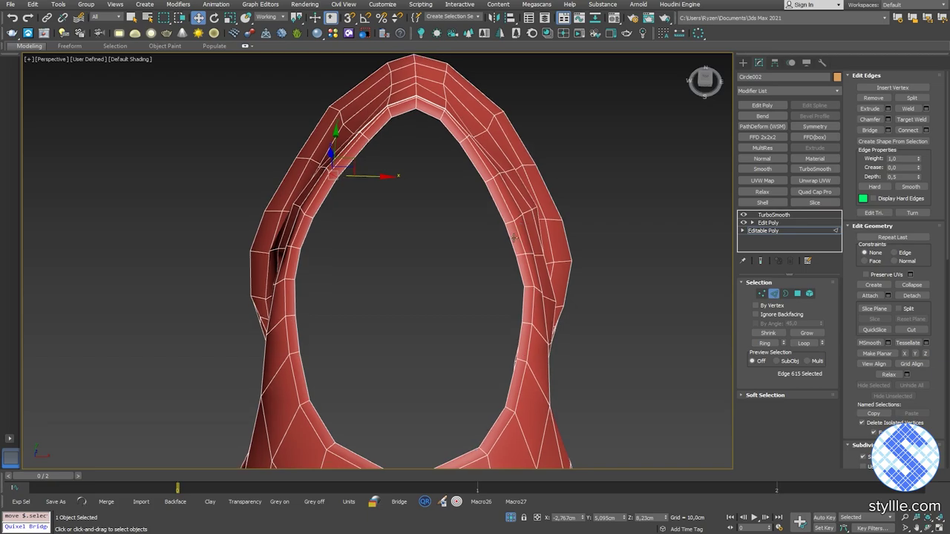
Shift the rim polygons on the opposite side of the opening slightly, and deselect the shoe to check the smoothed rim.
{"action": "key", "text": "4"}
{"action": "left_click", "coordinate": [514, 239]}
{"action": "left_click", "coordinate": [527, 261], "text": "ctrl"}
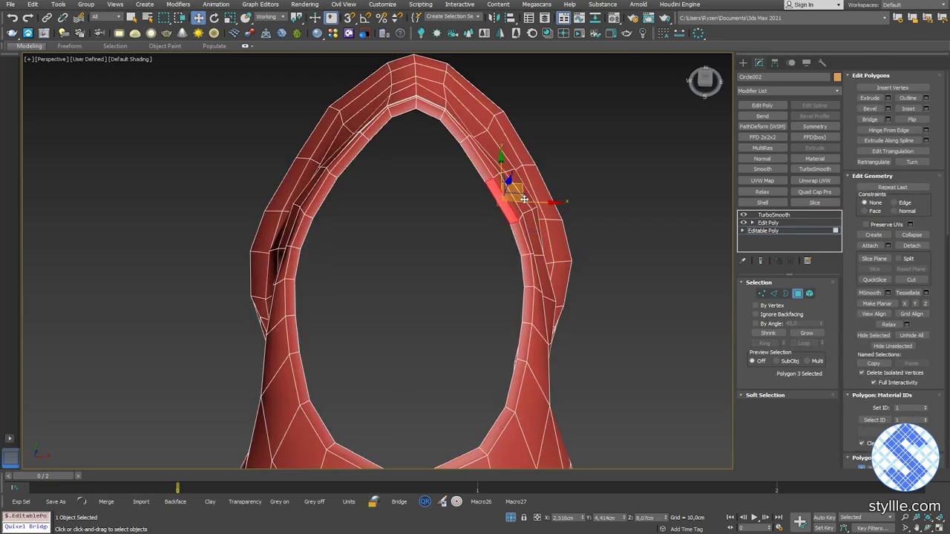
{"action": "middle_click_drag", "start_coordinate": [532, 258], "coordinate": [524, 215]}
{"action": "middle_click_drag", "start_coordinate": [523, 215], "coordinate": [461, 263], "text": "alt"}
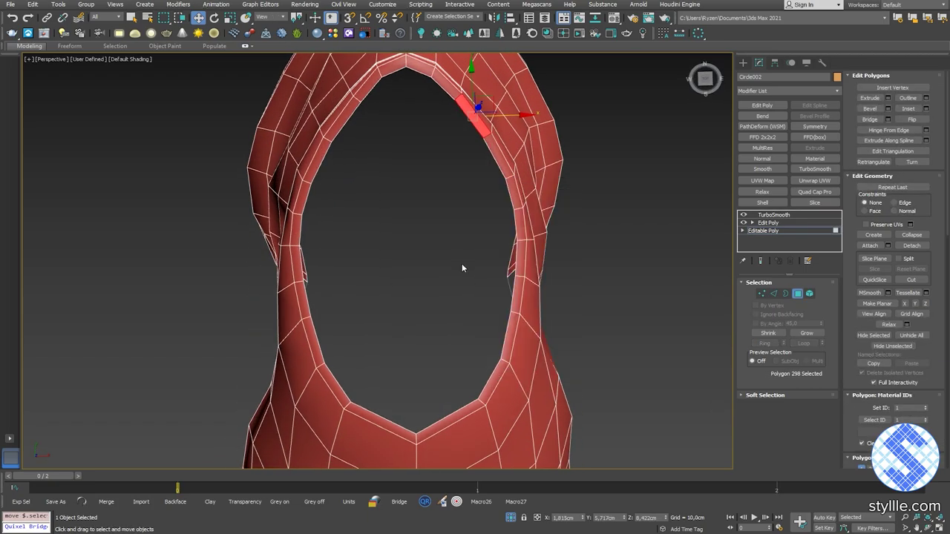
{"action": "key", "text": "4"}
{"action": "left_click", "coordinate": [594, 288]}
{"action": "scroll", "coordinate": [594, 287], "scroll_direction": "down", "scroll_amount": 6}
{"action": "middle_click_drag", "start_coordinate": [594, 288], "coordinate": [660, 252], "text": "alt"}
{"action": "middle_click_drag", "start_coordinate": [422, 258], "coordinate": [463, 278], "text": "alt"}
{"action": "scroll", "coordinate": [462, 278], "scroll_direction": "up", "scroll_amount": 6}
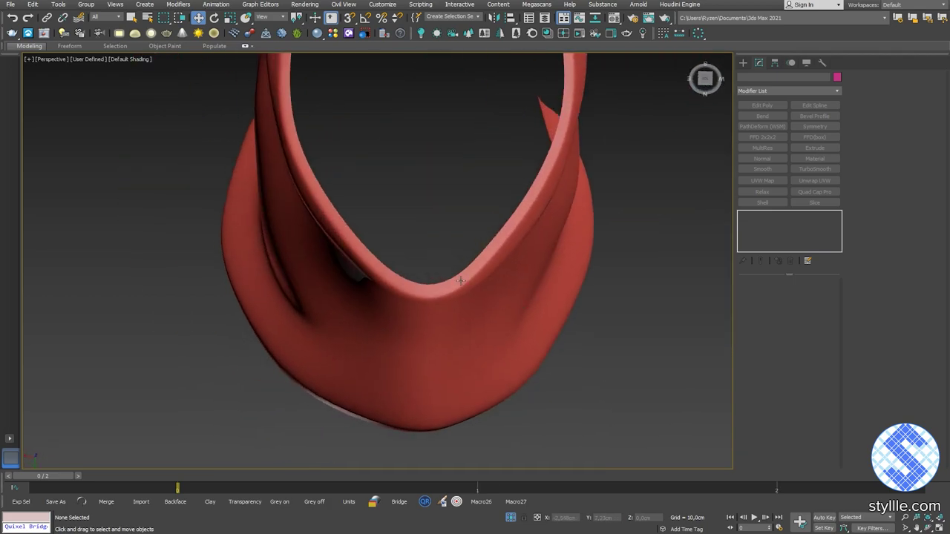
Move the rim vertices at the heel end of the opening slightly along Y in the base Editable Poly, and deselect the shoe.
{"action": "left_click", "coordinate": [497, 270]}
{"action": "left_click", "coordinate": [774, 223]}
{"action": "left_click", "coordinate": [769, 231]}
{"action": "key", "text": "1"}
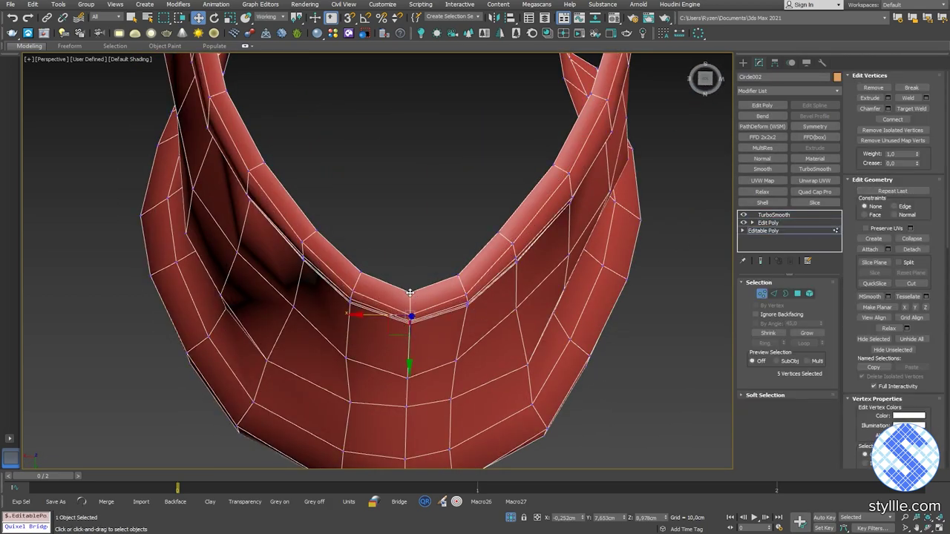
{"action": "left_click_drag", "start_coordinate": [408, 338], "coordinate": [408, 335]}
{"action": "scroll", "coordinate": [450, 313], "scroll_direction": "down", "scroll_amount": 4}
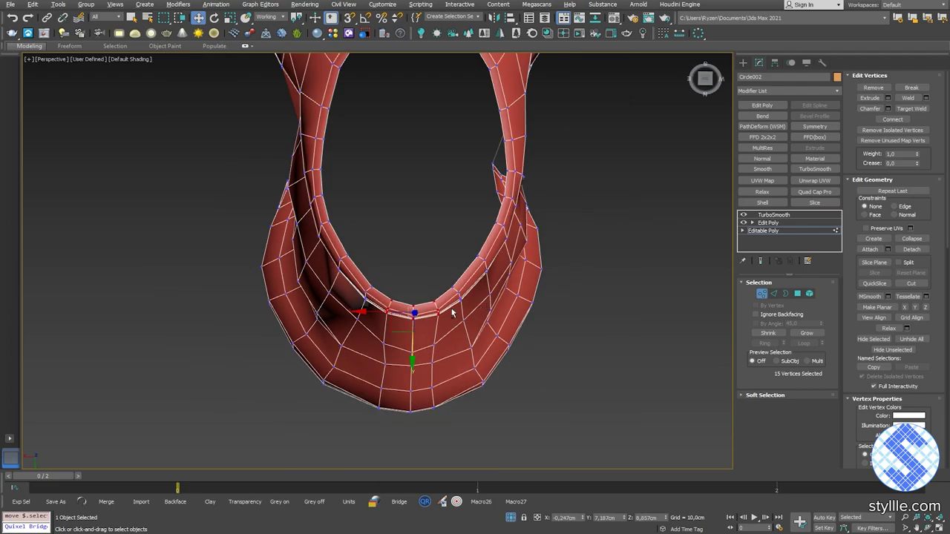
{"action": "middle_click_drag", "start_coordinate": [451, 312], "coordinate": [401, 289], "text": "alt"}
{"action": "key", "text": "1"}
{"action": "left_click", "coordinate": [521, 290]}
{"action": "scroll", "coordinate": [521, 289], "scroll_direction": "down", "scroll_amount": 4}
{"action": "middle_click_drag", "start_coordinate": [521, 289], "coordinate": [464, 291], "text": "alt"}
{"action": "scroll", "coordinate": [458, 290], "scroll_direction": "up", "scroll_amount": 6}
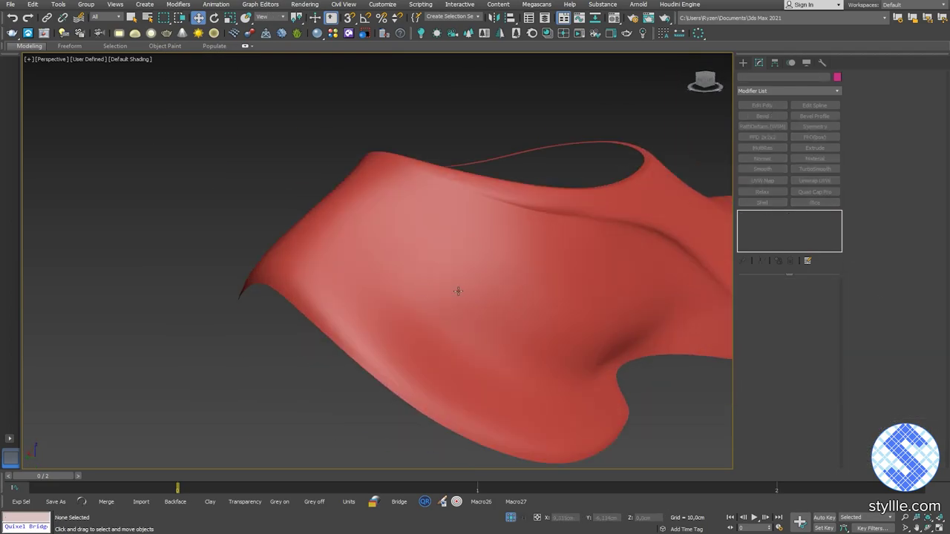
Cut a new edge line down the lower heel side to the bottom border in the Edit Poly modifier.
{"action": "left_click", "coordinate": [458, 290]}
{"action": "left_click", "coordinate": [768, 223]}
{"action": "key", "text": "1"}
{"action": "left_click", "coordinate": [377, 320]}
{"action": "middle_click_drag", "start_coordinate": [385, 331], "coordinate": [408, 386], "text": "alt"}
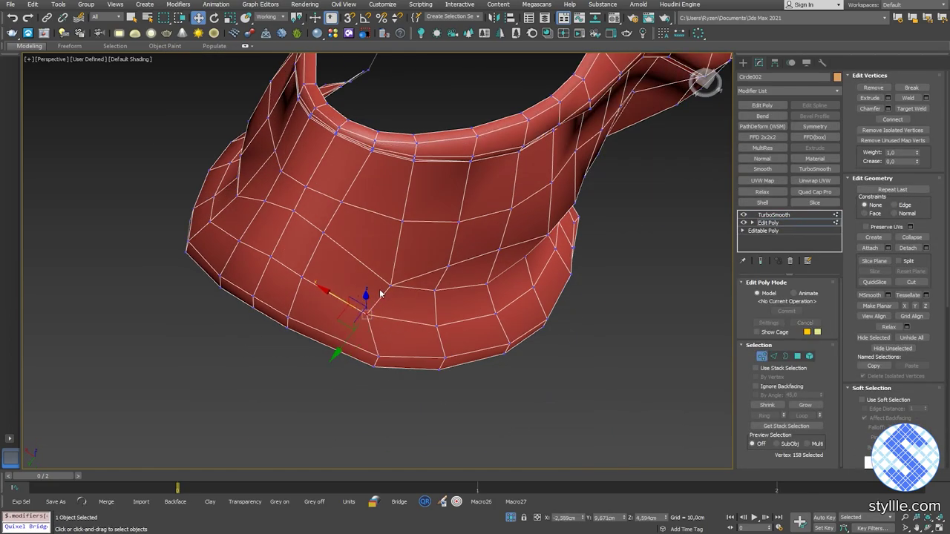
{"action": "middle_click_drag", "start_coordinate": [379, 294], "coordinate": [368, 191], "text": "alt"}
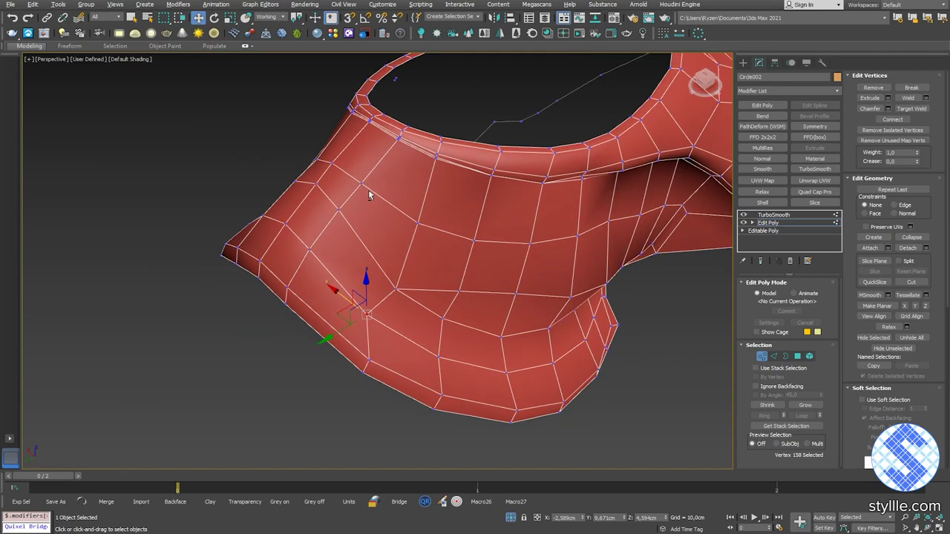
{"action": "left_click", "coordinate": [911, 282]}
{"action": "scroll", "coordinate": [310, 95], "scroll_direction": "up", "scroll_amount": 5}
{"action": "left_click", "coordinate": [278, 233]}
{"action": "scroll", "coordinate": [277, 272], "scroll_direction": "down", "scroll_amount": 5}
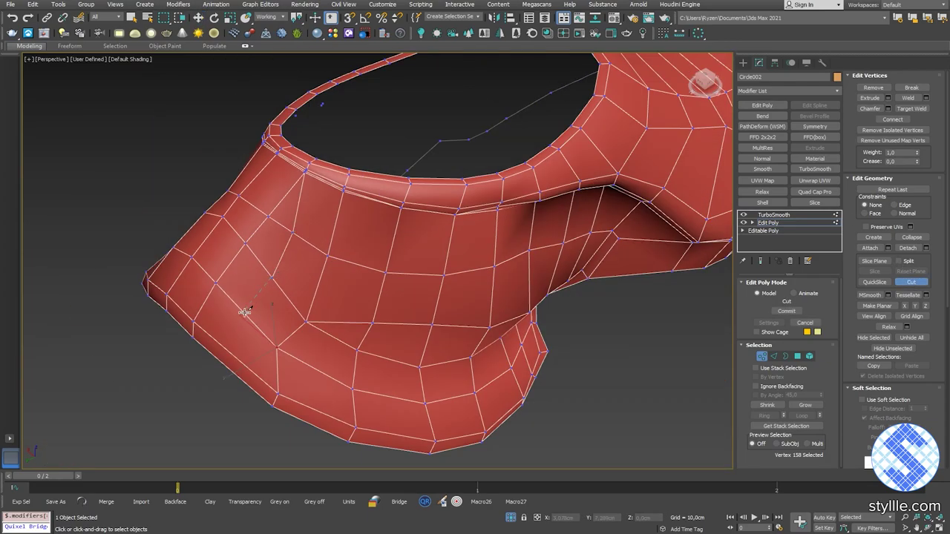
{"action": "key", "text": "2"}
{"action": "middle_click_drag", "start_coordinate": [271, 275], "coordinate": [236, 274], "text": "alt"}
{"action": "key", "text": "1"}
Switch the reference coordinate system to Local and adjust the new cut's vertices on the heel side to follow the surface.
{"action": "right_click", "coordinate": [317, 268], "text": "alt"}
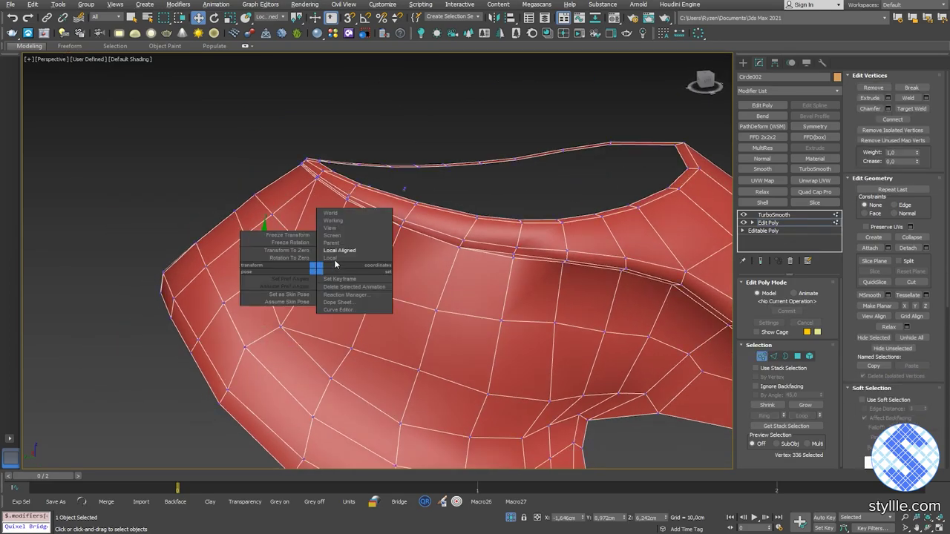
{"action": "left_click", "coordinate": [335, 252]}
{"action": "middle_click_drag", "start_coordinate": [327, 256], "coordinate": [283, 269], "text": "alt"}
{"action": "left_click_drag", "start_coordinate": [283, 270], "coordinate": [277, 271]}
{"action": "middle_click_drag", "start_coordinate": [277, 271], "coordinate": [234, 264], "text": "alt"}
{"action": "left_click_drag", "start_coordinate": [245, 266], "coordinate": [242, 262]}
{"action": "left_click", "coordinate": [224, 305]}
{"action": "middle_click_drag", "start_coordinate": [226, 304], "coordinate": [275, 323], "text": "alt"}
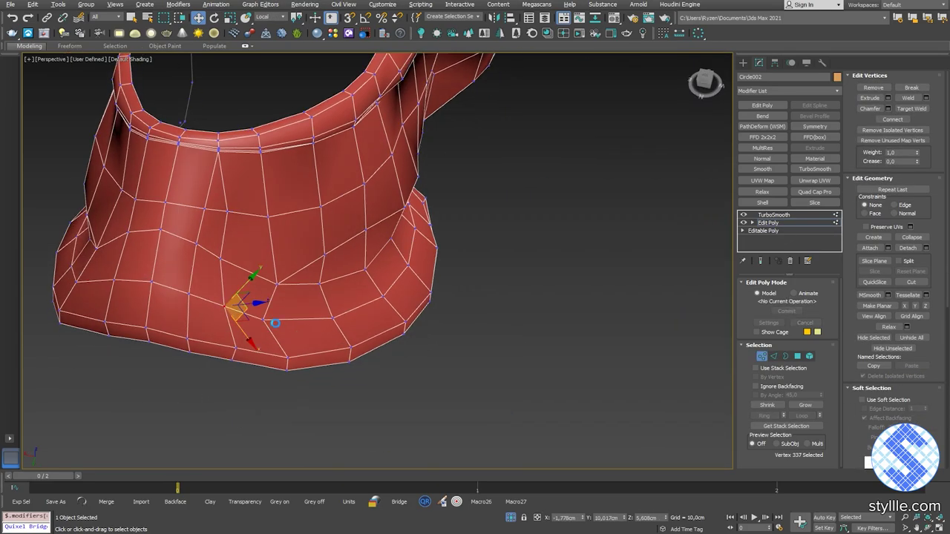
Leave vertex editing and examine the smoothed shoe around its side and heel.
{"action": "key", "text": "1"}
{"action": "left_click", "coordinate": [477, 347]}
{"action": "scroll", "coordinate": [369, 333], "scroll_direction": "down", "scroll_amount": 5}
{"action": "middle_click_drag", "start_coordinate": [477, 347], "coordinate": [356, 341], "text": "alt"}
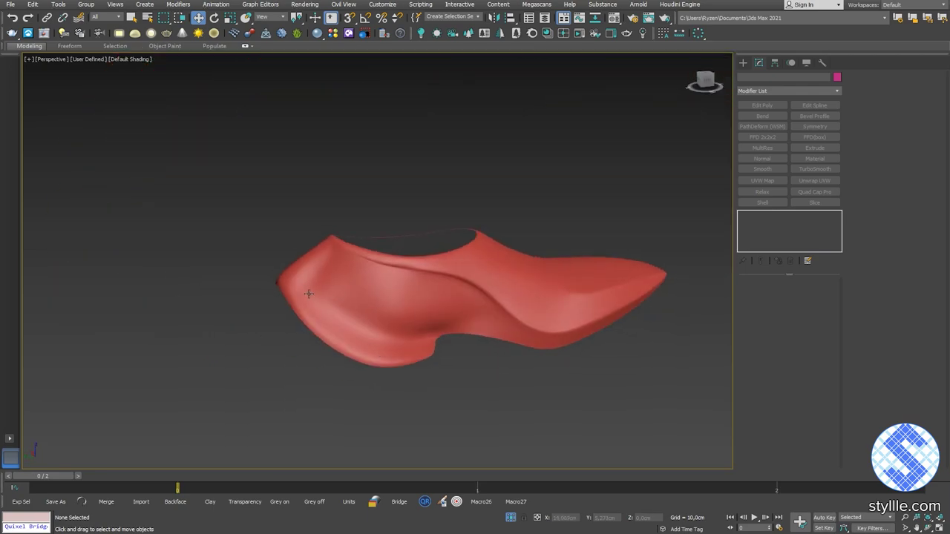
{"action": "scroll", "coordinate": [310, 294], "scroll_direction": "up", "scroll_amount": 5}
{"action": "left_click", "coordinate": [312, 294]}
{"action": "left_click", "coordinate": [775, 222]}
{"action": "scroll", "coordinate": [333, 295], "scroll_direction": "up", "scroll_amount": 3}
{"action": "right_click", "coordinate": [284, 277]}
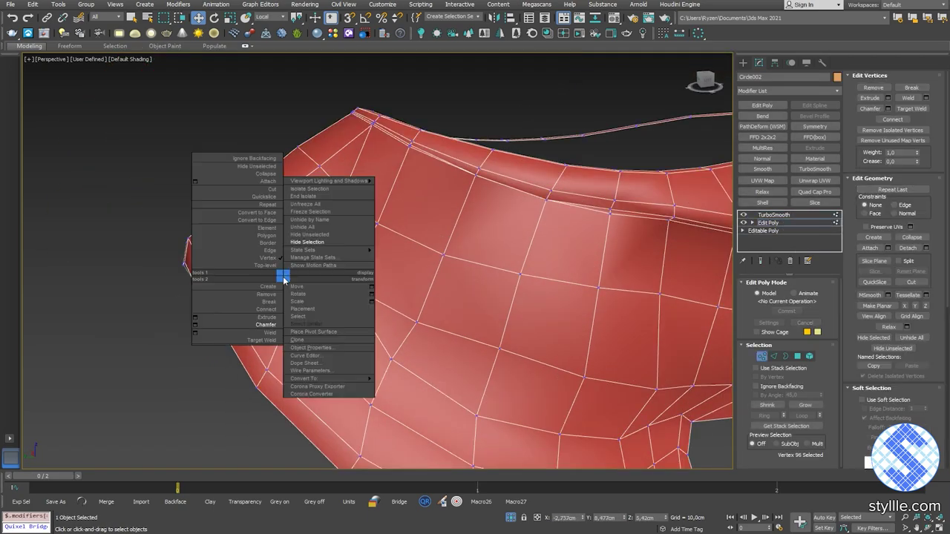
{"action": "left_click", "coordinate": [263, 261]}
{"action": "left_click", "coordinate": [196, 349]}
{"action": "scroll", "coordinate": [197, 349], "scroll_direction": "down", "scroll_amount": 3}
{"action": "left_click", "coordinate": [267, 326]}
{"action": "middle_click_drag", "start_coordinate": [197, 349], "coordinate": [352, 439], "text": "alt"}
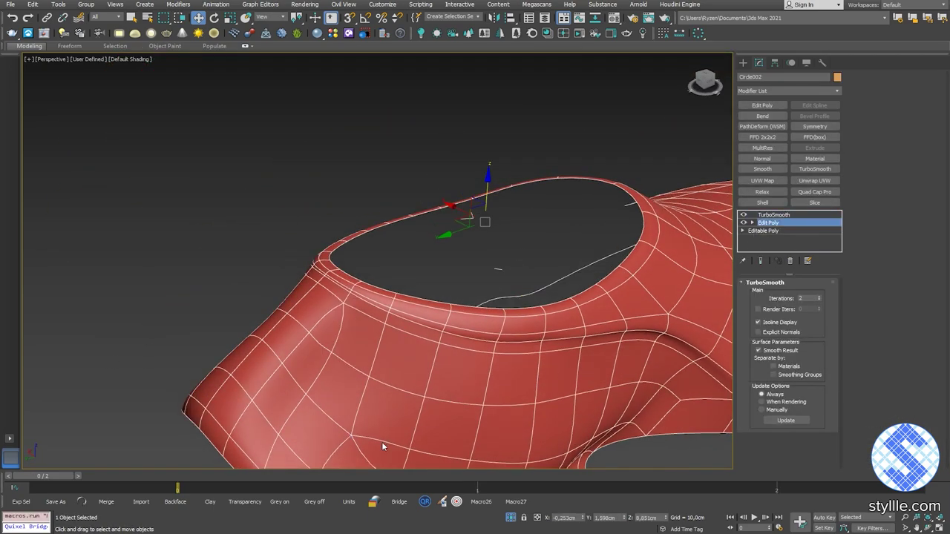
Show the smoothed end result with the cage while editing vertices, and nudge the selected vertex on the heel side.
{"action": "key", "text": "1"}
{"action": "left_click", "coordinate": [761, 260]}
{"action": "left_click", "coordinate": [757, 332]}
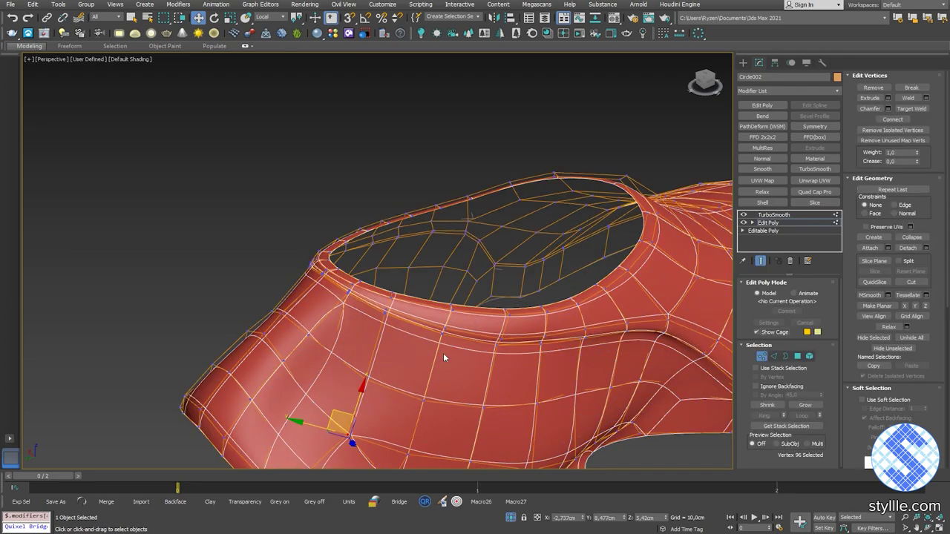
{"action": "middle_click_drag", "start_coordinate": [443, 353], "coordinate": [301, 322], "text": "alt"}
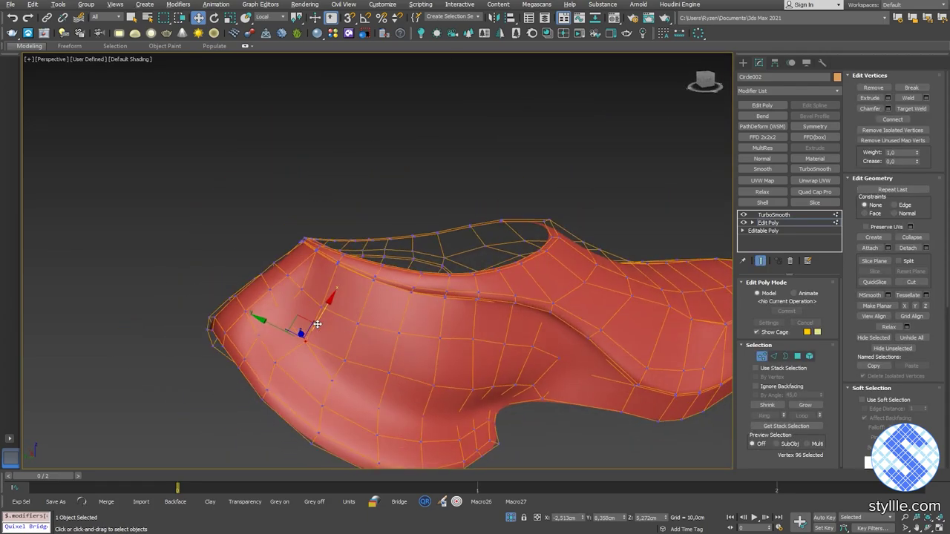
Reposition the vertex on the shoe's side above the arch, then leave vertex editing and deselect the shoe.
{"action": "left_click", "coordinate": [490, 343]}
{"action": "left_click_drag", "start_coordinate": [503, 354], "coordinate": [505, 355]}
{"action": "middle_click_drag", "start_coordinate": [505, 355], "coordinate": [492, 343], "text": "alt"}
{"action": "left_click_drag", "start_coordinate": [492, 344], "coordinate": [490, 350]}
{"action": "scroll", "coordinate": [490, 351], "scroll_direction": "down", "scroll_amount": 3}
{"action": "middle_click_drag", "start_coordinate": [490, 350], "coordinate": [475, 334], "text": "alt"}
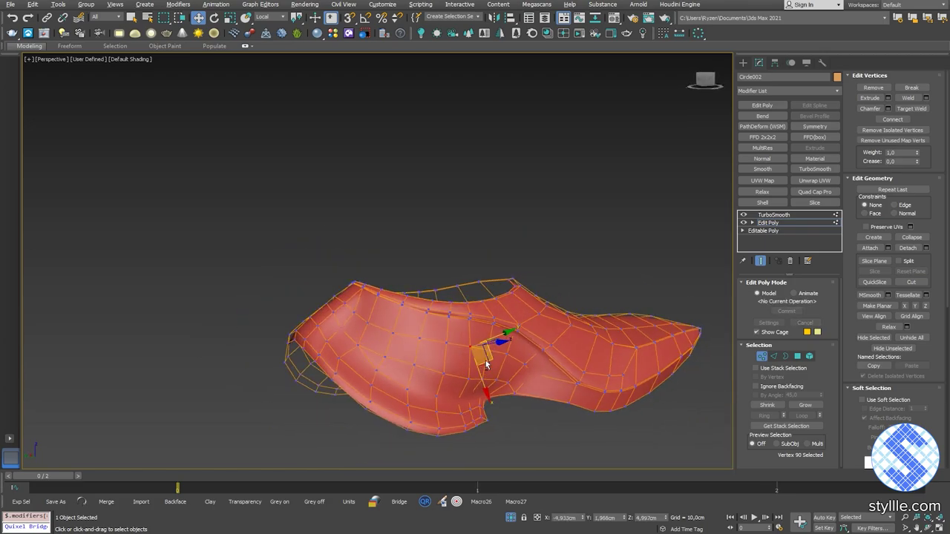
{"action": "key", "text": "1"}
{"action": "left_click", "coordinate": [431, 239]}
At the shoe's base Editable Poly level, adjust the vertices around the hollow above the arch.
{"action": "scroll", "coordinate": [387, 292], "scroll_direction": "down", "scroll_amount": 2}
{"action": "left_click", "coordinate": [452, 322]}
{"action": "scroll", "coordinate": [451, 322], "scroll_direction": "up", "scroll_amount": 2}
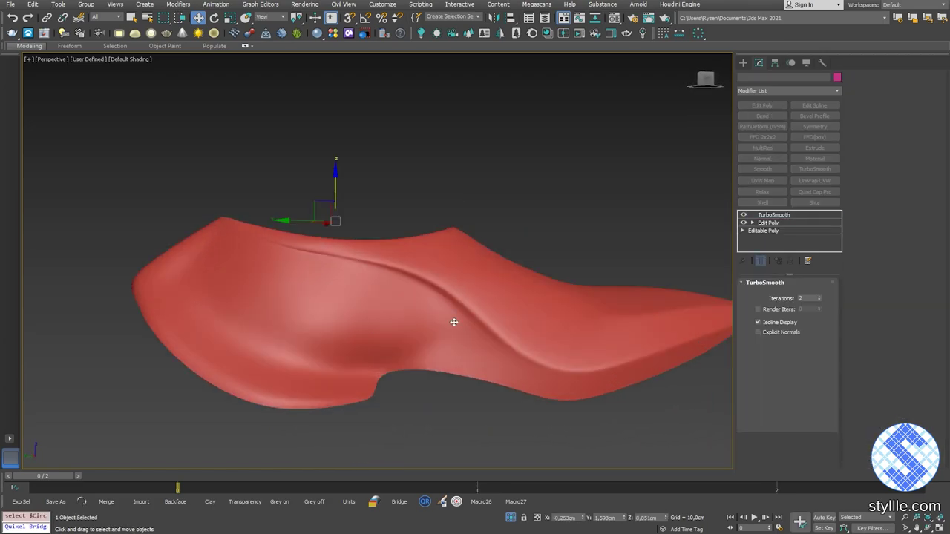
{"action": "left_click", "coordinate": [777, 231]}
{"action": "scroll", "coordinate": [316, 331], "scroll_direction": "up", "scroll_amount": 3}
{"action": "key", "text": "2"}
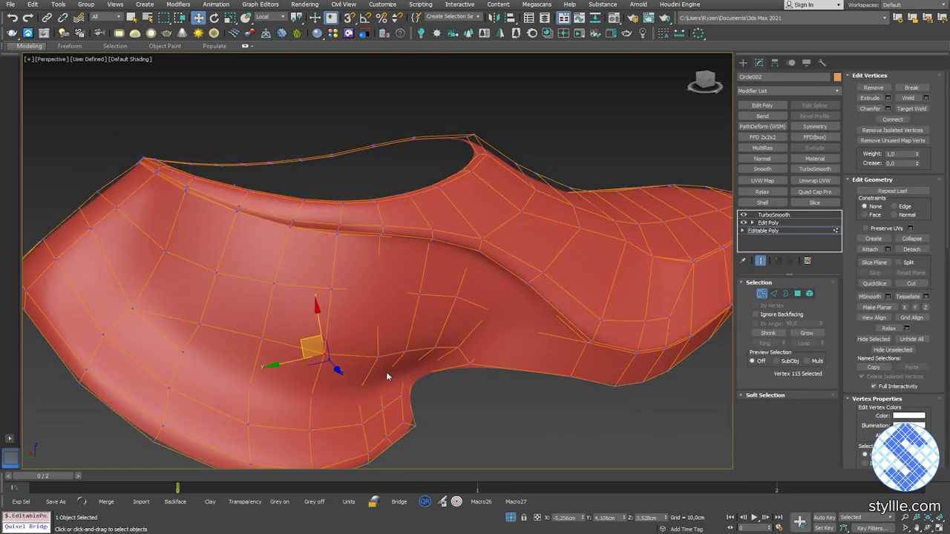
{"action": "middle_click_drag", "start_coordinate": [359, 370], "coordinate": [382, 373], "text": "alt"}
{"action": "key", "text": "1"}
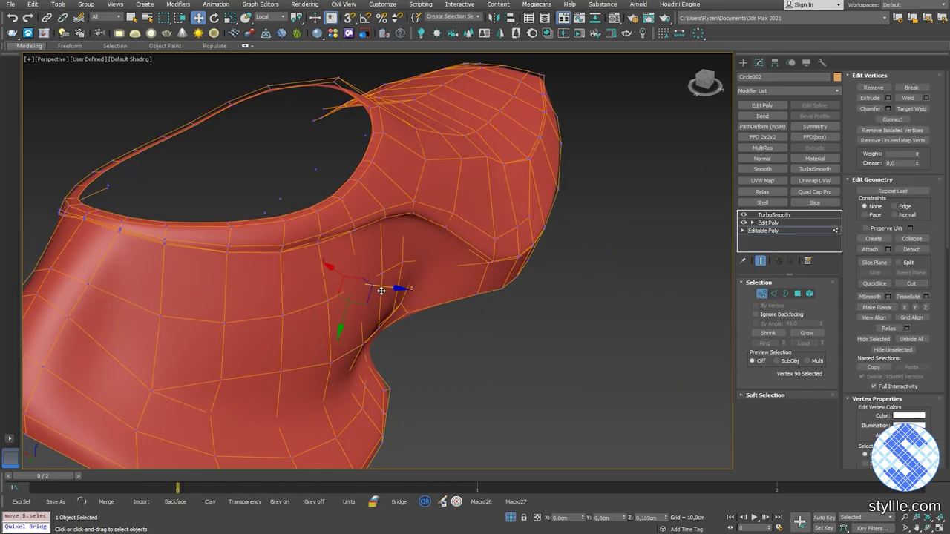
{"action": "middle_click_drag", "start_coordinate": [358, 278], "coordinate": [349, 368], "text": "alt"}
{"action": "key", "text": "2"}
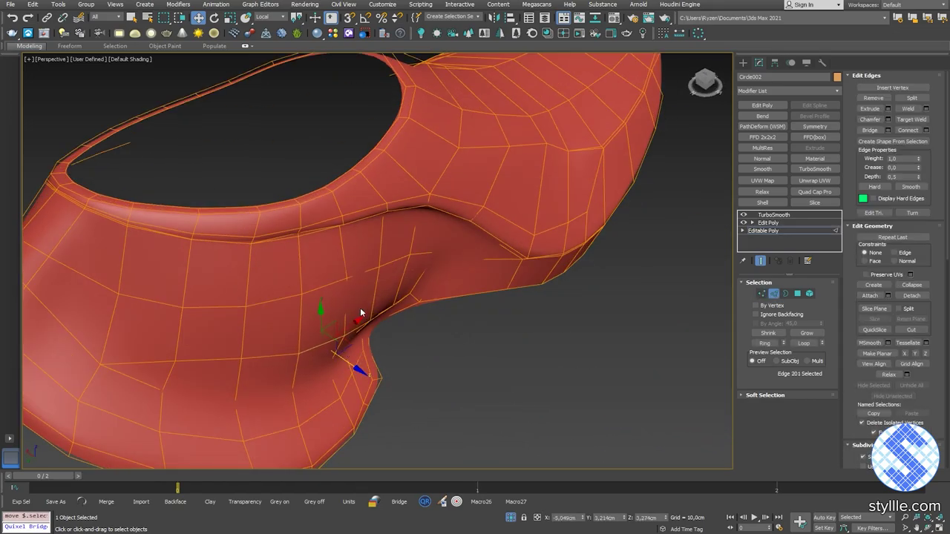
Raise the vertex on the shoe's side above the arch slightly at the Editable Poly level.
{"action": "key", "text": "1"}
{"action": "middle_click_drag", "start_coordinate": [334, 327], "coordinate": [370, 221], "text": "alt"}
{"action": "key", "text": "1"}
{"action": "left_click", "coordinate": [370, 154]}
{"action": "scroll", "coordinate": [401, 278], "scroll_direction": "down", "scroll_amount": 4}
{"action": "scroll", "coordinate": [413, 298], "scroll_direction": "up", "scroll_amount": 2}
{"action": "left_click", "coordinate": [413, 298]}
{"action": "key", "text": "1"}
{"action": "scroll", "coordinate": [363, 259], "scroll_direction": "up", "scroll_amount": 3}
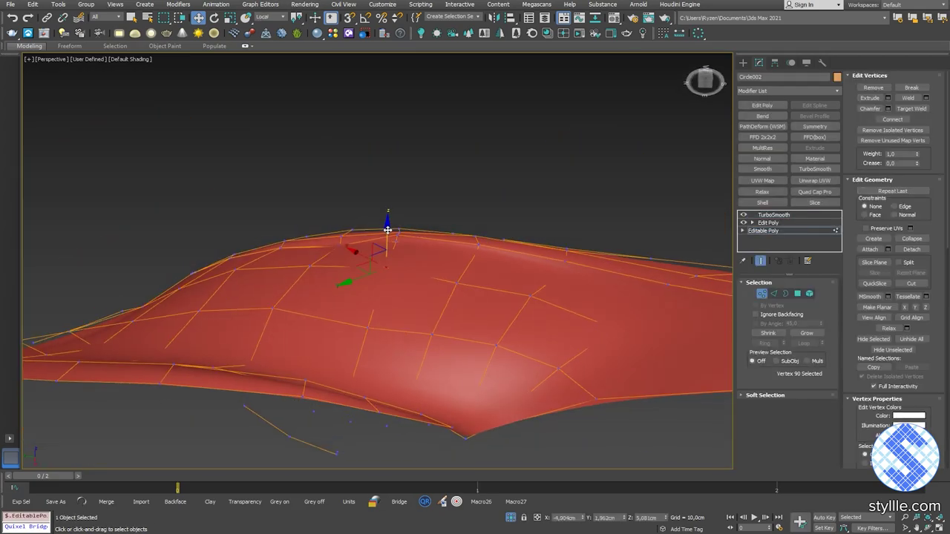
{"action": "left_click_drag", "start_coordinate": [389, 230], "coordinate": [388, 226]}
{"action": "middle_click_drag", "start_coordinate": [388, 226], "coordinate": [397, 257], "text": "alt"}
{"action": "scroll", "coordinate": [351, 236], "scroll_direction": "up", "scroll_amount": 3}
{"action": "scroll", "coordinate": [353, 194], "scroll_direction": "down", "scroll_amount": 3}
Leave vertex editing, deselect the shoe and save the scene.
{"action": "middle_click_drag", "start_coordinate": [353, 194], "coordinate": [466, 310], "text": "alt"}
{"action": "right_click", "coordinate": [466, 310]}
{"action": "left_click", "coordinate": [448, 302]}
{"action": "left_click", "coordinate": [462, 141]}
{"action": "scroll", "coordinate": [480, 255], "scroll_direction": "down", "scroll_amount": 4}
{"action": "scroll", "coordinate": [468, 256], "scroll_direction": "down", "scroll_amount": 5}
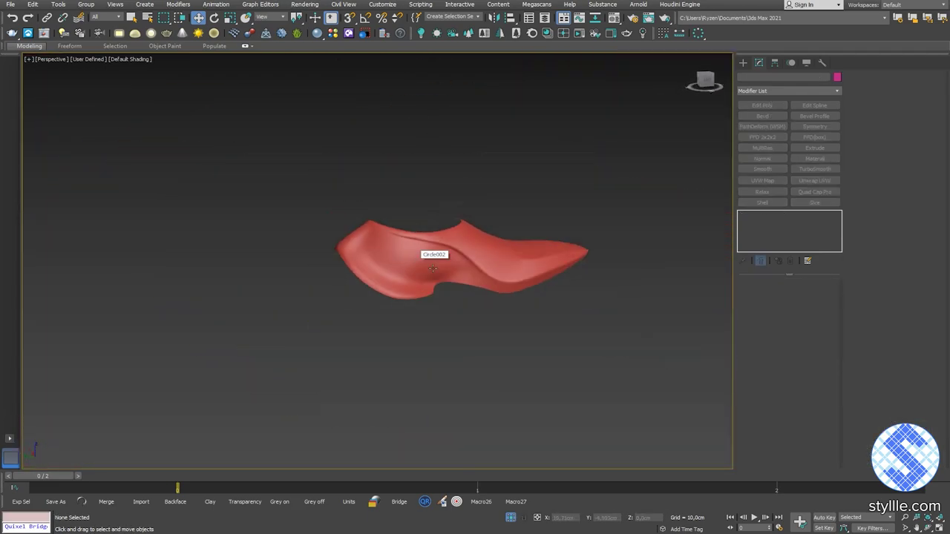
{"action": "middle_click_drag", "start_coordinate": [417, 243], "coordinate": [468, 239], "text": "alt"}
{"action": "scroll", "coordinate": [475, 249], "scroll_direction": "up", "scroll_amount": 5}
{"action": "key", "text": "ctrl+s"}
Display edged faces on the shoe and rename its Edit Poly modifier to Chamfer.
{"action": "middle_click_drag", "start_coordinate": [468, 319], "coordinate": [475, 343], "text": "alt"}
{"action": "left_click", "coordinate": [484, 327]}
{"action": "left_click", "coordinate": [768, 223]}
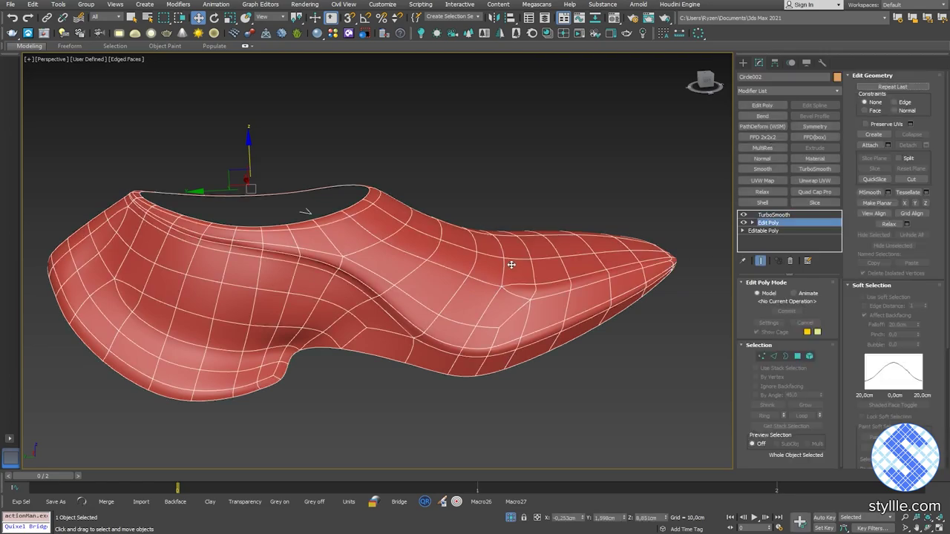
{"action": "key", "text": "F4"}
{"action": "middle_click_drag", "start_coordinate": [679, 226], "coordinate": [445, 245], "text": "alt"}
{"action": "right_click", "coordinate": [780, 224]}
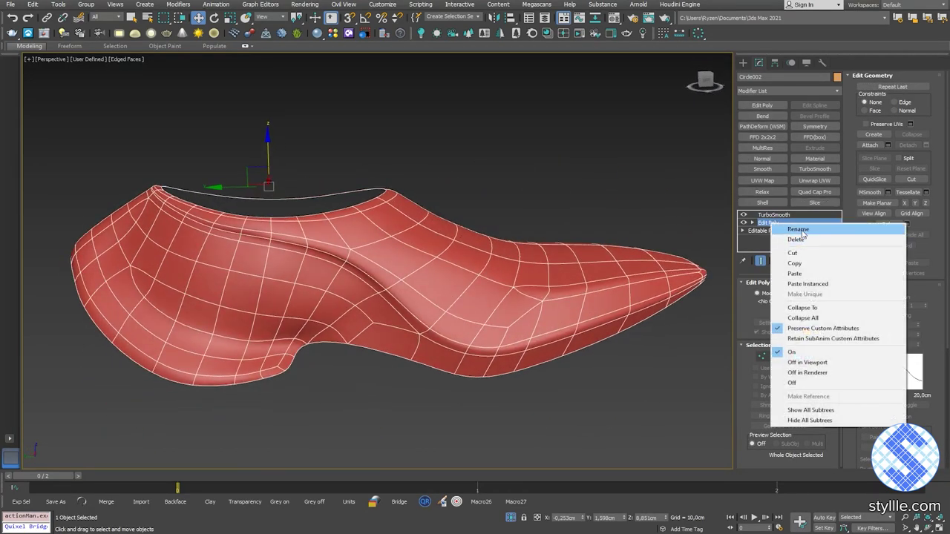
{"action": "left_click", "coordinate": [802, 229]}
{"action": "type", "text": "Chamfer"}
Add a new Edit Poly modifier above Chamfer and edit its vertices with the end result hidden.
{"action": "left_click", "coordinate": [762, 105]}
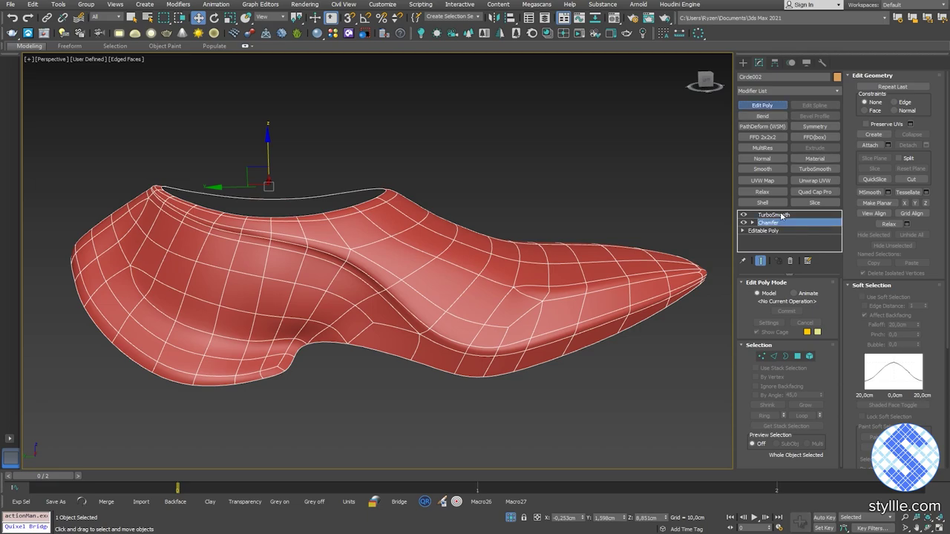
{"action": "left_click", "coordinate": [760, 260]}
{"action": "scroll", "coordinate": [253, 215], "scroll_direction": "up", "scroll_amount": 6}
{"action": "key", "text": "1"}
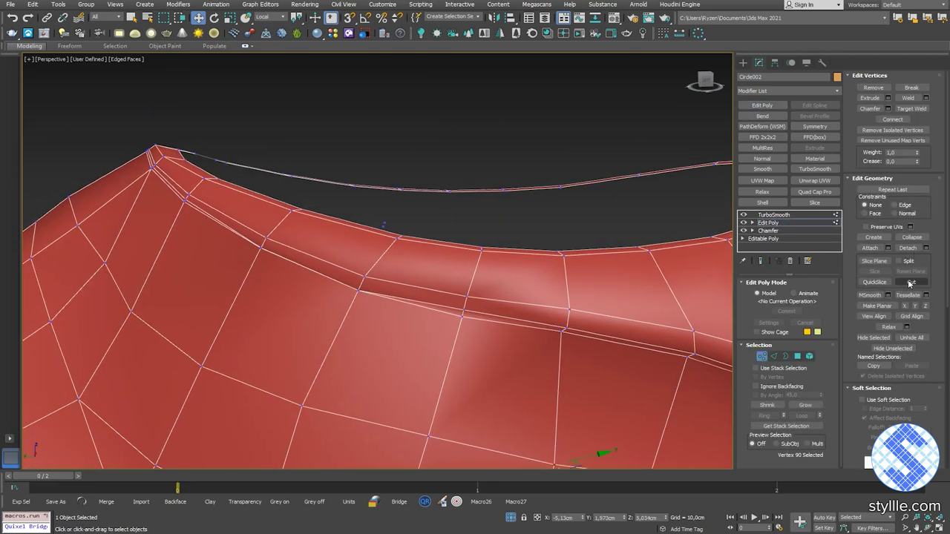
Try to cut a new edge across the narrow strip at the seam's end near the heel.
{"action": "left_click", "coordinate": [911, 283]}
{"action": "scroll", "coordinate": [195, 201], "scroll_direction": "up", "scroll_amount": 2}
{"action": "left_click", "coordinate": [291, 261]}
{"action": "scroll", "coordinate": [296, 254], "scroll_direction": "up", "scroll_amount": 4}
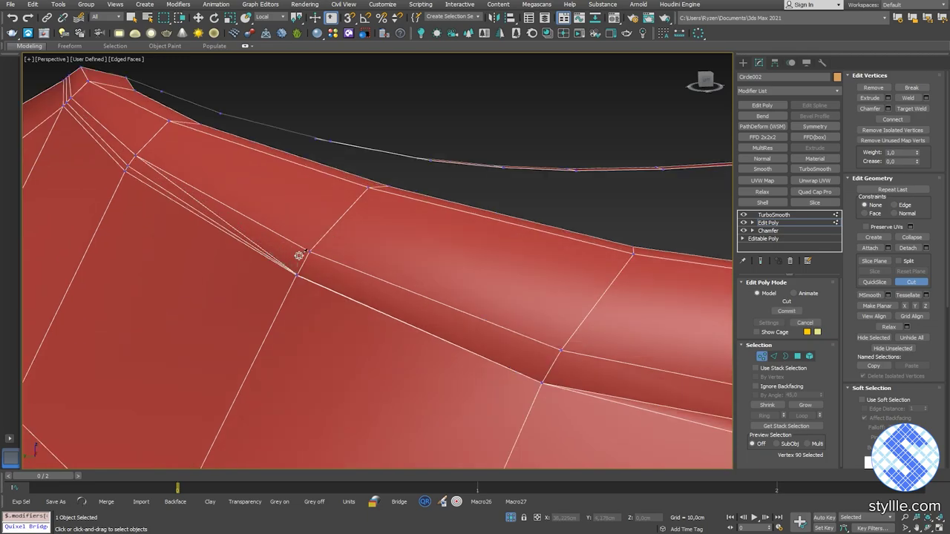
{"action": "left_click", "coordinate": [346, 304]}
{"action": "key", "text": "ctrl+z"}
{"action": "scroll", "coordinate": [342, 292], "scroll_direction": "up", "scroll_amount": 2}
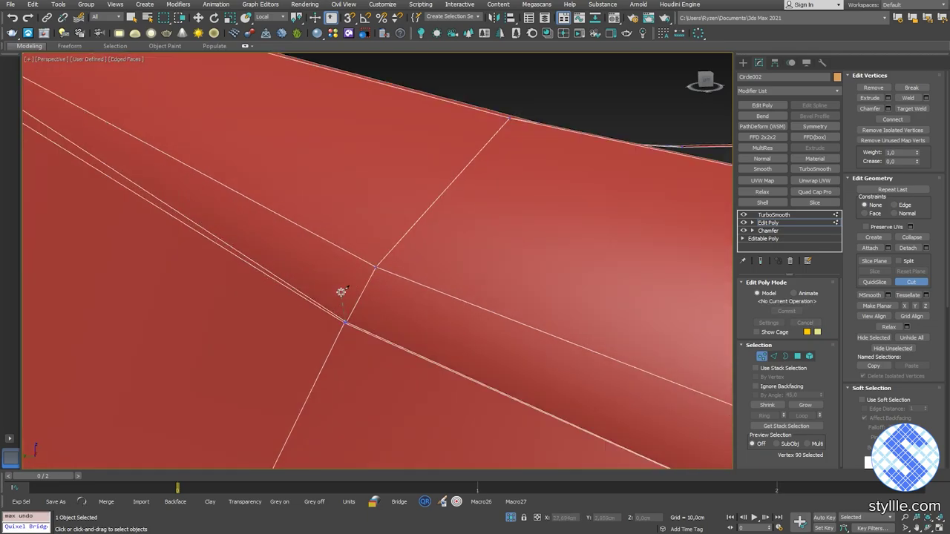
{"action": "right_click", "coordinate": [345, 296]}
{"action": "right_click", "coordinate": [359, 305]}
Insert a vertex on the short edge crossing the strip at the seam's end near the heel.
{"action": "key", "text": "2"}
{"action": "left_click", "coordinate": [358, 305]}
{"action": "right_click", "coordinate": [358, 305]}
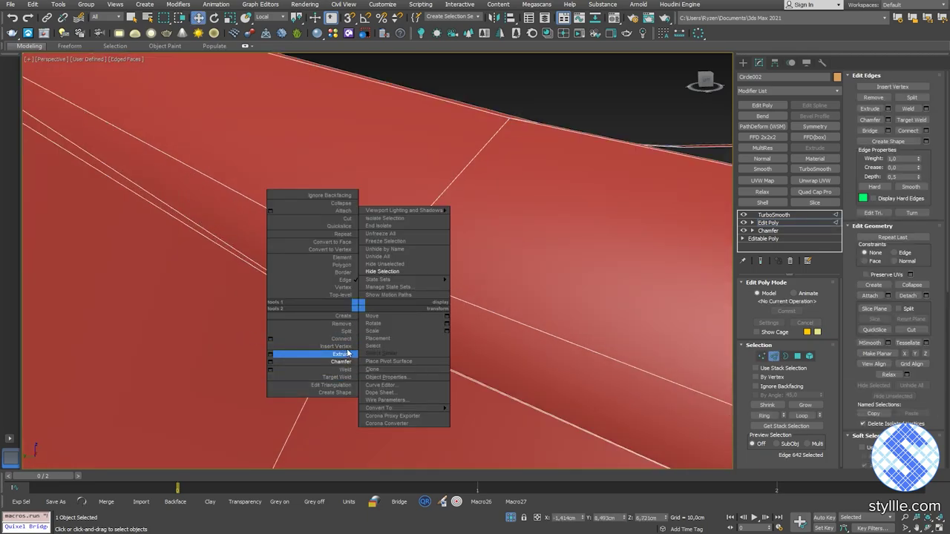
{"action": "left_click", "coordinate": [343, 361]}
{"action": "left_click", "coordinate": [371, 299]}
{"action": "key", "text": "z"}
{"action": "scroll", "coordinate": [375, 293], "scroll_direction": "up", "scroll_amount": 2}
{"action": "right_click", "coordinate": [383, 290]}
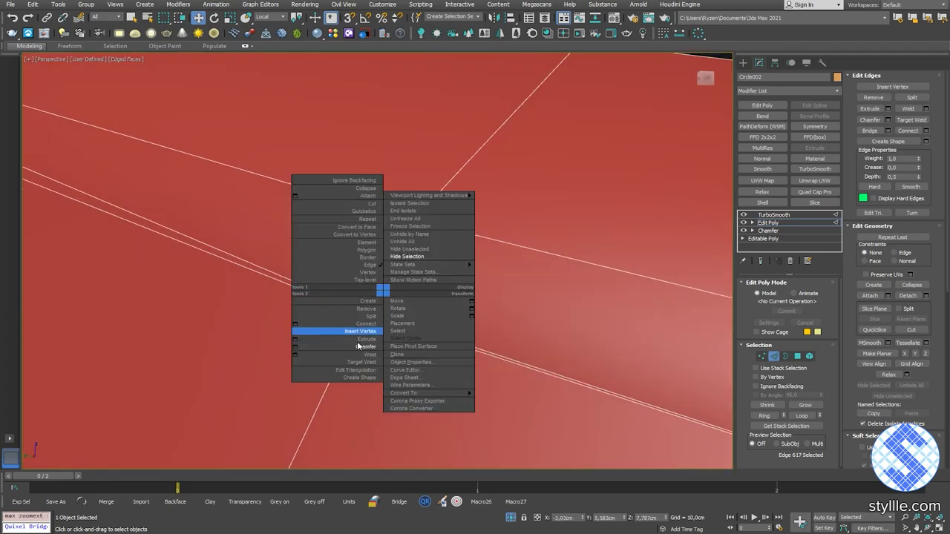
{"action": "left_click", "coordinate": [361, 331]}
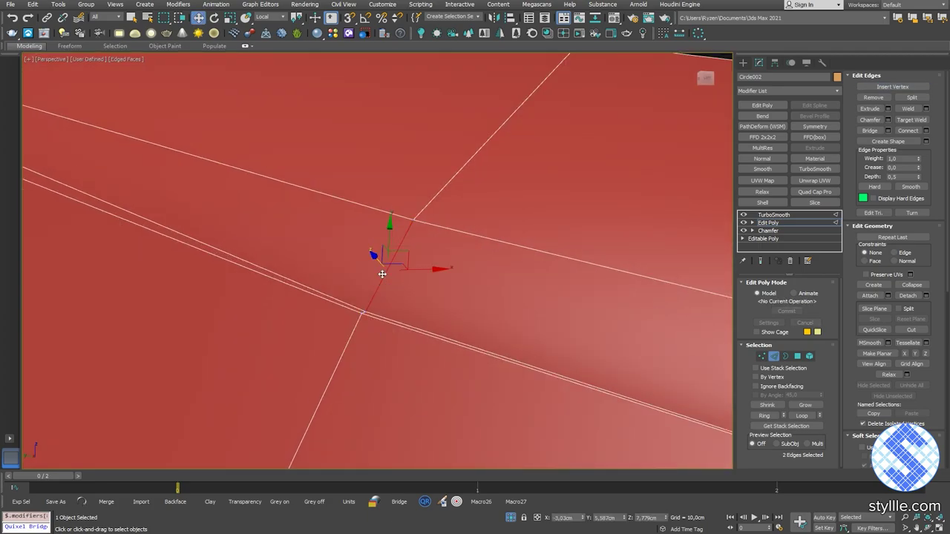
{"action": "left_click", "coordinate": [382, 274]}
Connect the inserted vertex to the neighbouring seam vertex closer to the heel.
{"action": "scroll", "coordinate": [368, 303], "scroll_direction": "down", "scroll_amount": 3}
{"action": "middle_click_drag", "start_coordinate": [270, 212], "coordinate": [371, 288]}
{"action": "left_click", "coordinate": [158, 198], "text": "ctrl"}
{"action": "right_click", "coordinate": [252, 218]}
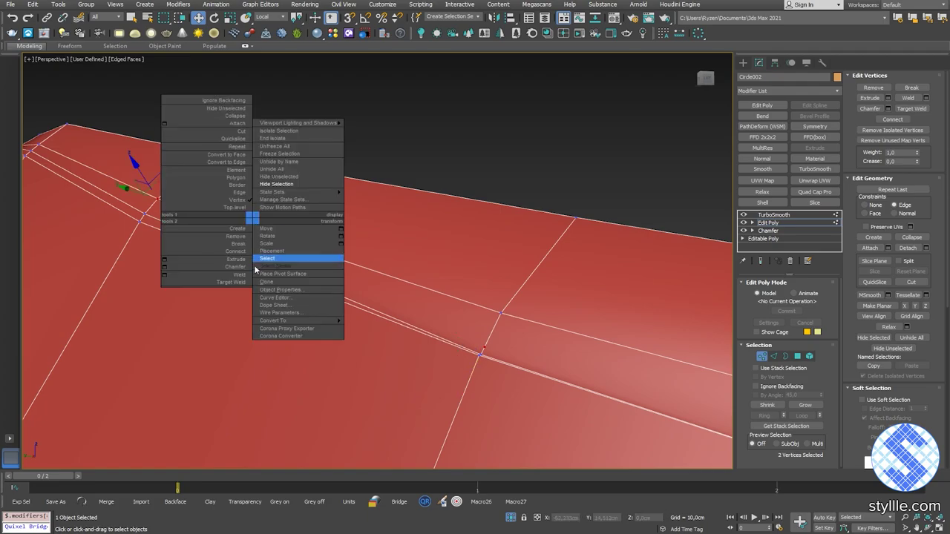
{"action": "left_click", "coordinate": [244, 264]}
{"action": "scroll", "coordinate": [488, 327], "scroll_direction": "down", "scroll_amount": 8}
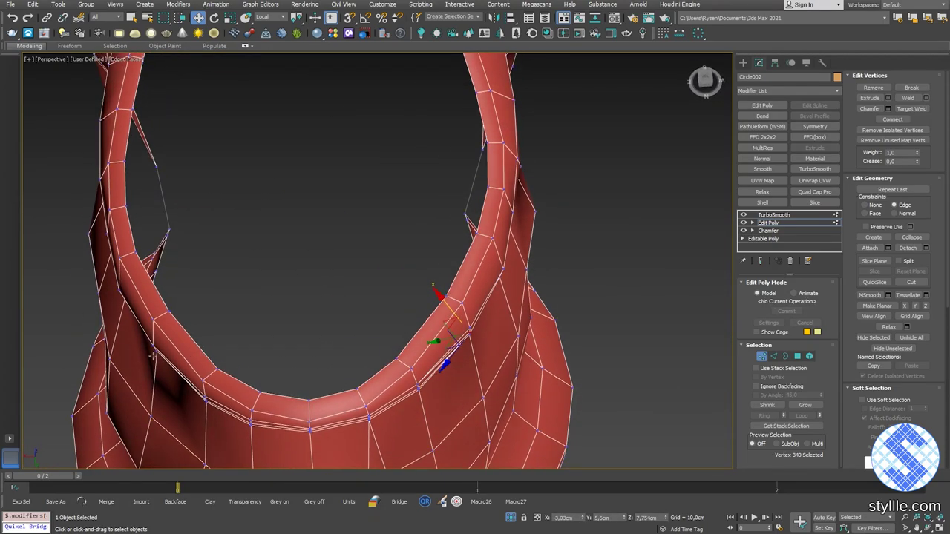
Insert a matching vertex on the short strip edge on the opposite side of the shoe.
{"action": "scroll", "coordinate": [248, 329], "scroll_direction": "up", "scroll_amount": 10}
{"action": "right_click", "coordinate": [239, 297]}
{"action": "left_click", "coordinate": [219, 337]}
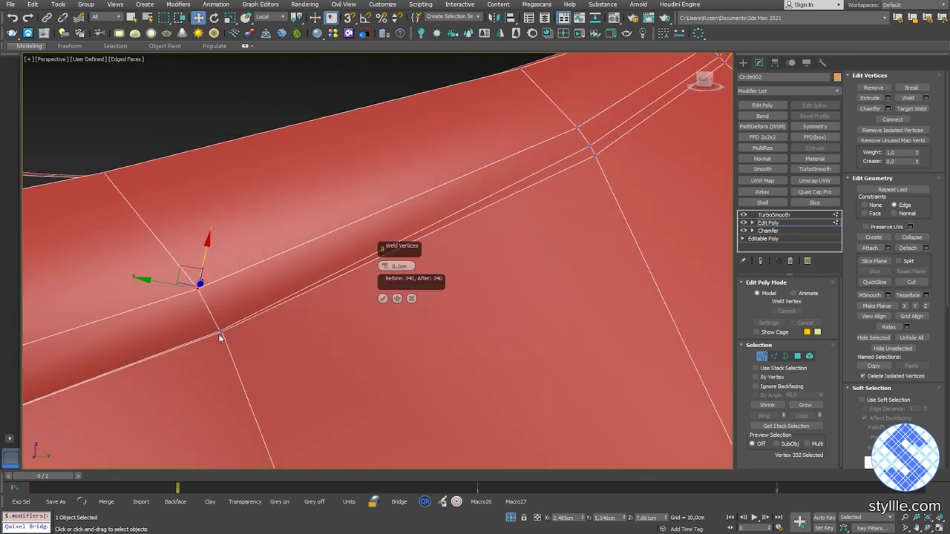
{"action": "right_click", "coordinate": [220, 337]}
{"action": "left_click", "coordinate": [211, 363]}
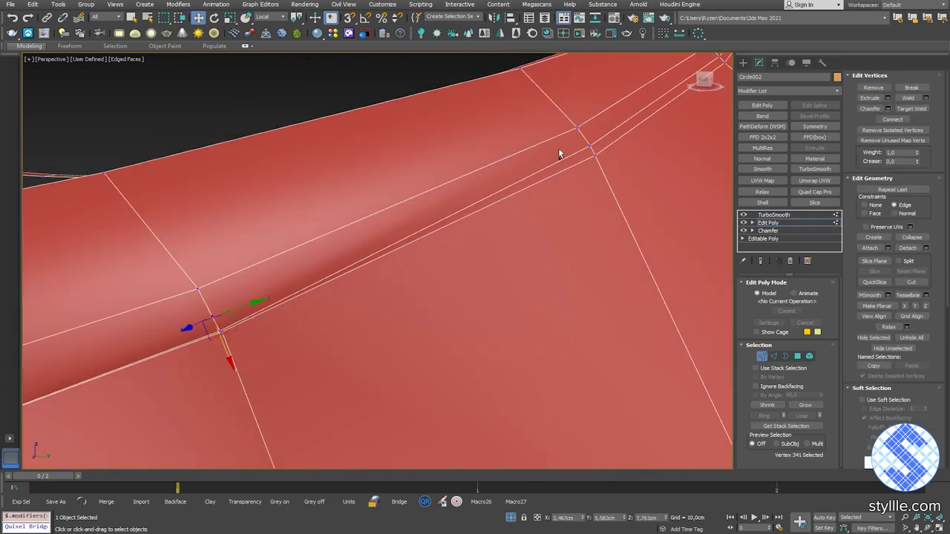
Connect the opposite side's inserted vertex to its neighbouring seam vertex closer to the heel.
{"action": "left_click_drag", "start_coordinate": [563, 137], "coordinate": [605, 171]}
{"action": "right_click", "coordinate": [594, 184]}
{"action": "left_click", "coordinate": [578, 221]}
{"action": "scroll", "coordinate": [434, 285], "scroll_direction": "down", "scroll_amount": 4}
Connect the ring of edges along the shoe's seam with a new edge loop and slide that loop slightly upward.
{"action": "key", "text": "2"}
{"action": "scroll", "coordinate": [427, 296], "scroll_direction": "down", "scroll_amount": 4}
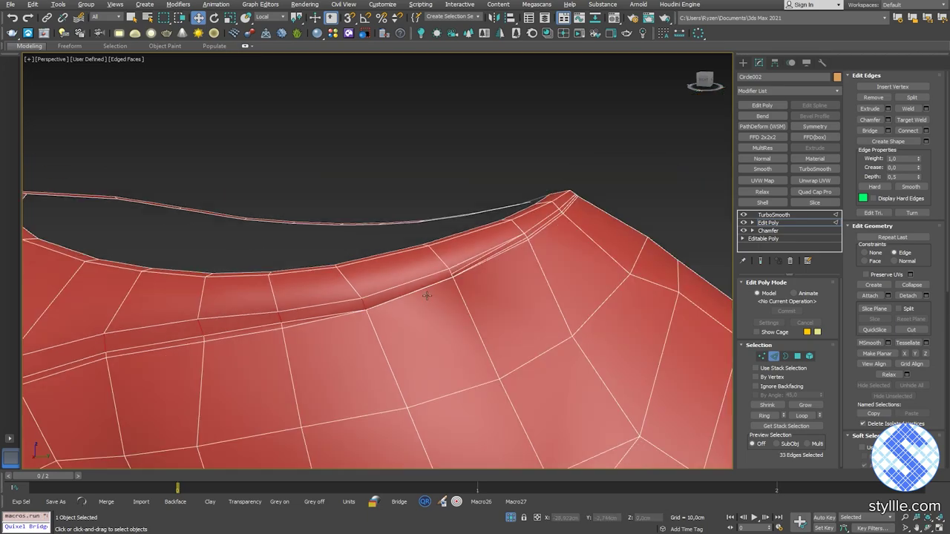
{"action": "scroll", "coordinate": [427, 296], "scroll_direction": "down", "scroll_amount": 6}
{"action": "middle_click_drag", "start_coordinate": [427, 297], "coordinate": [253, 320], "text": "alt"}
{"action": "scroll", "coordinate": [467, 305], "scroll_direction": "up", "scroll_amount": 2}
{"action": "right_click", "coordinate": [253, 320]}
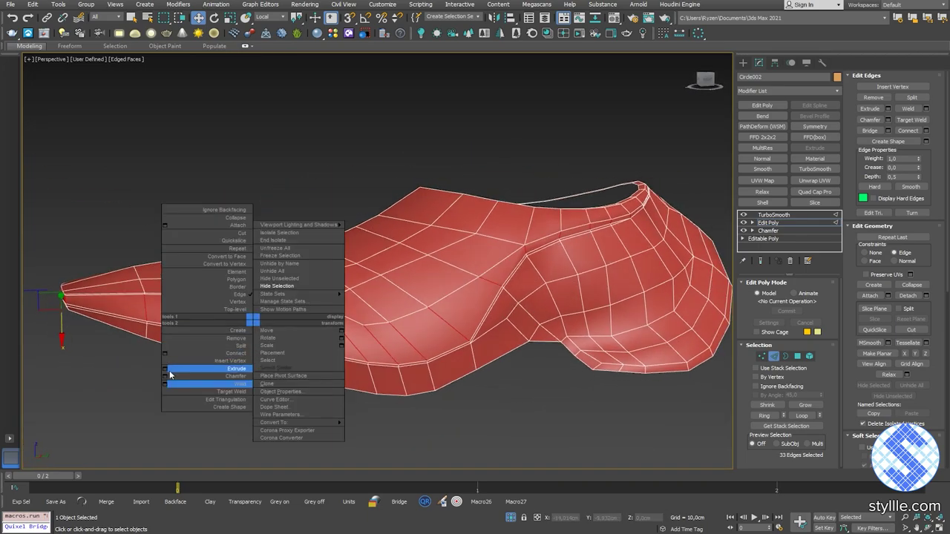
{"action": "left_click", "coordinate": [168, 377]}
{"action": "left_click", "coordinate": [382, 306]}
{"action": "scroll", "coordinate": [383, 297], "scroll_direction": "up", "scroll_amount": 6}
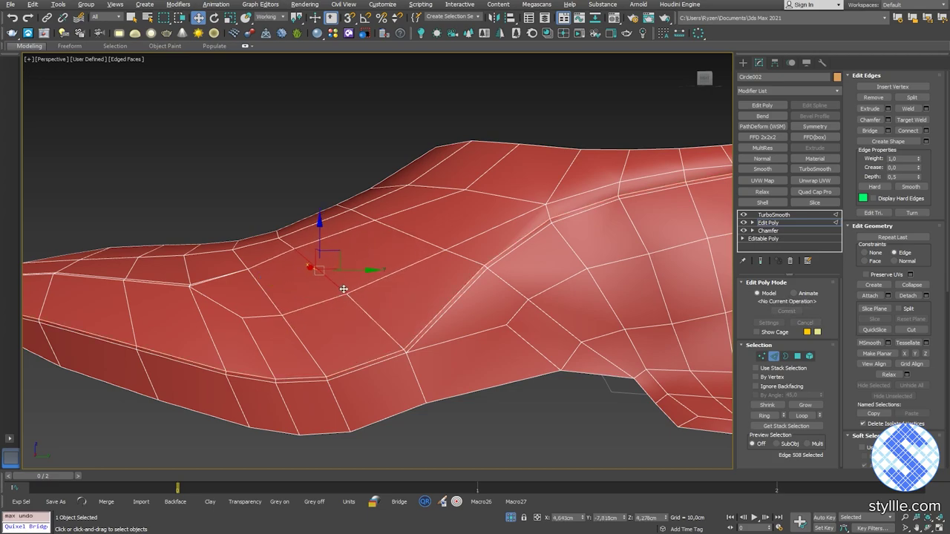
{"action": "left_click_drag", "start_coordinate": [315, 279], "coordinate": [319, 267]}
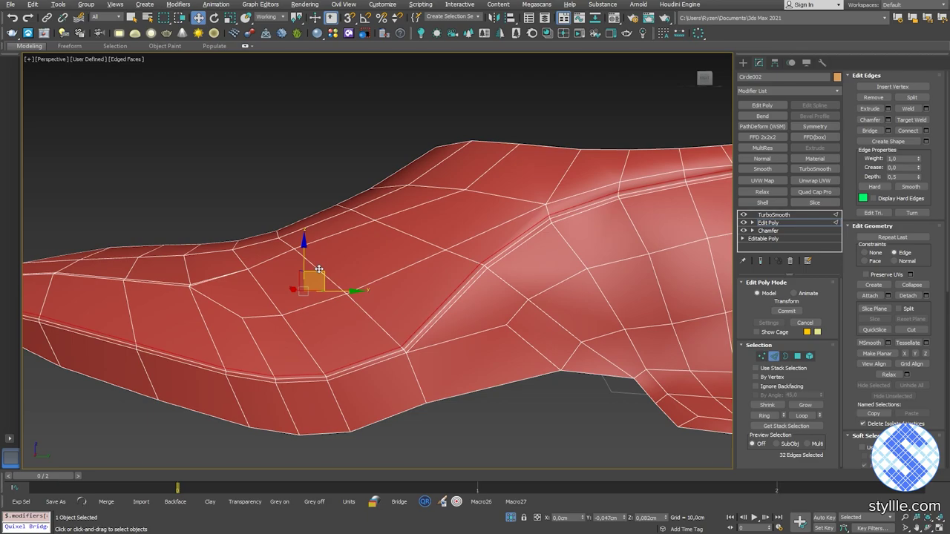
Connect the new loop's end vertices to the neighbouring seam vertices on both sides near the heel.
{"action": "scroll", "coordinate": [319, 269], "scroll_direction": "down", "scroll_amount": 5}
{"action": "middle_click_drag", "start_coordinate": [319, 269], "coordinate": [423, 256], "text": "alt"}
{"action": "scroll", "coordinate": [431, 249], "scroll_direction": "up", "scroll_amount": 5}
{"action": "key", "text": "1"}
{"action": "left_click", "coordinate": [445, 277]}
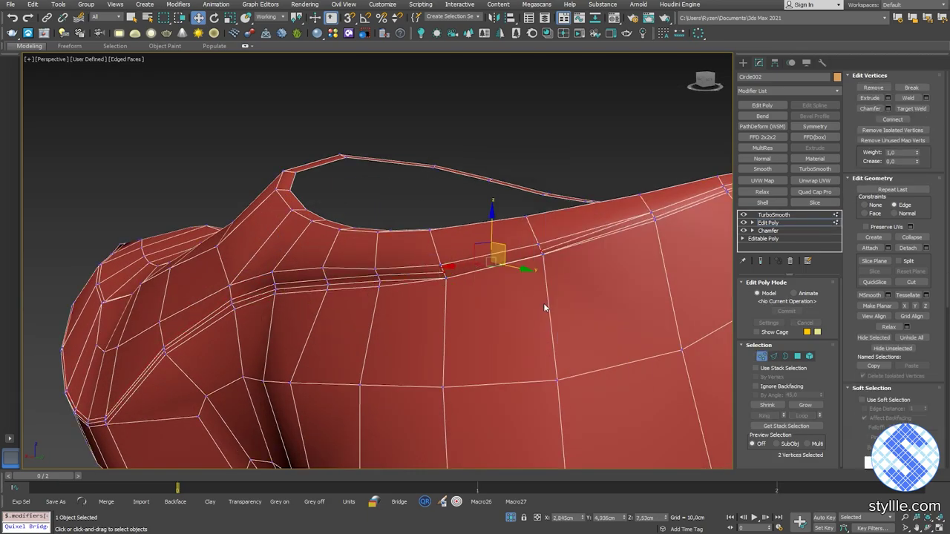
{"action": "middle_click_drag", "start_coordinate": [544, 302], "coordinate": [472, 282], "text": "alt"}
{"action": "scroll", "coordinate": [472, 282], "scroll_direction": "up", "scroll_amount": 2}
{"action": "left_click", "coordinate": [453, 279]}
{"action": "scroll", "coordinate": [530, 313], "scroll_direction": "up", "scroll_amount": 2}
{"action": "left_click", "coordinate": [538, 317], "text": "ctrl"}
{"action": "right_click", "coordinate": [543, 289]}
{"action": "left_click", "coordinate": [533, 301]}
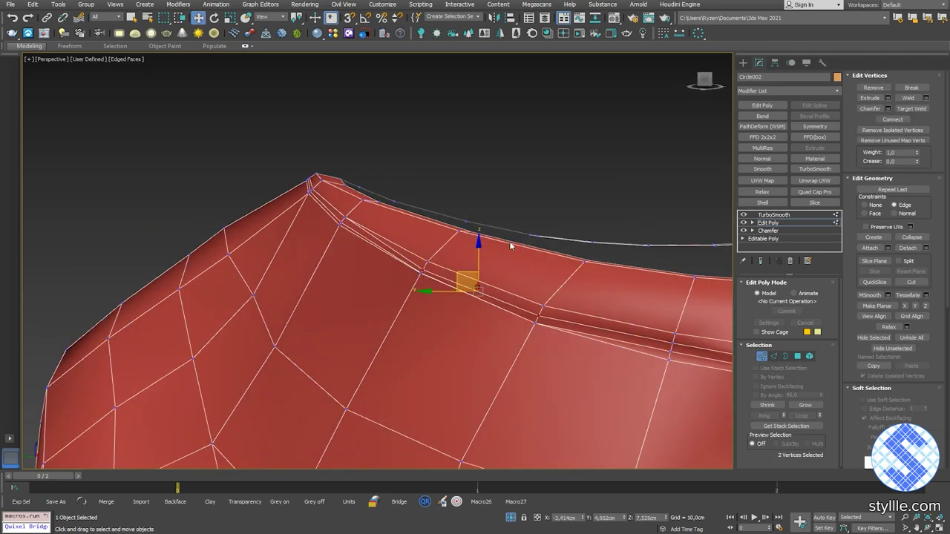
Leave vertex editing, hide the edged faces and examine the smoothed seam along the shoe's side.
{"action": "key", "text": "1"}
{"action": "left_click", "coordinate": [473, 198]}
{"action": "scroll", "coordinate": [474, 199], "scroll_direction": "down", "scroll_amount": 5}
{"action": "key", "text": "F4"}
{"action": "mouse_move", "coordinate": [456, 211]}
{"action": "middle_mouse_down", "text": "alt"}
{"action": "mouse_move", "coordinate": [444, 205]}
{"action": "mouse_move", "coordinate": [437, 260]}
{"action": "mouse_move", "coordinate": [500, 262]}
{"action": "middle_mouse_up", "text": "alt"}
{"action": "scroll", "coordinate": [437, 260], "scroll_direction": "down", "scroll_amount": 3}
{"action": "scroll", "coordinate": [353, 256], "scroll_direction": "up", "scroll_amount": 5}
{"action": "left_click", "coordinate": [344, 261]}
{"action": "key", "text": "q"}
{"action": "scroll", "coordinate": [481, 173], "scroll_direction": "down", "scroll_amount": 3}
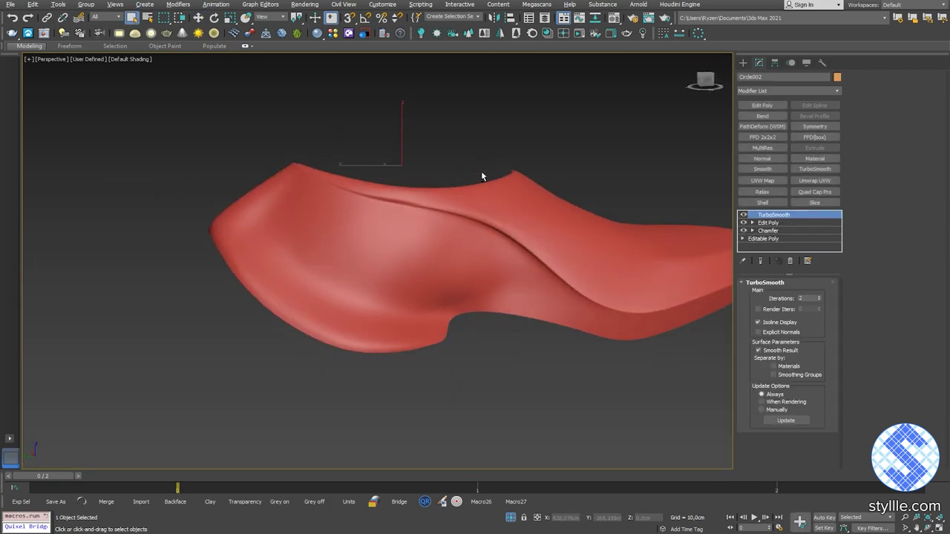
{"action": "middle_click_drag", "start_coordinate": [480, 176], "coordinate": [479, 176], "text": "alt"}
{"action": "scroll", "coordinate": [407, 198], "scroll_direction": "up", "scroll_amount": 6}
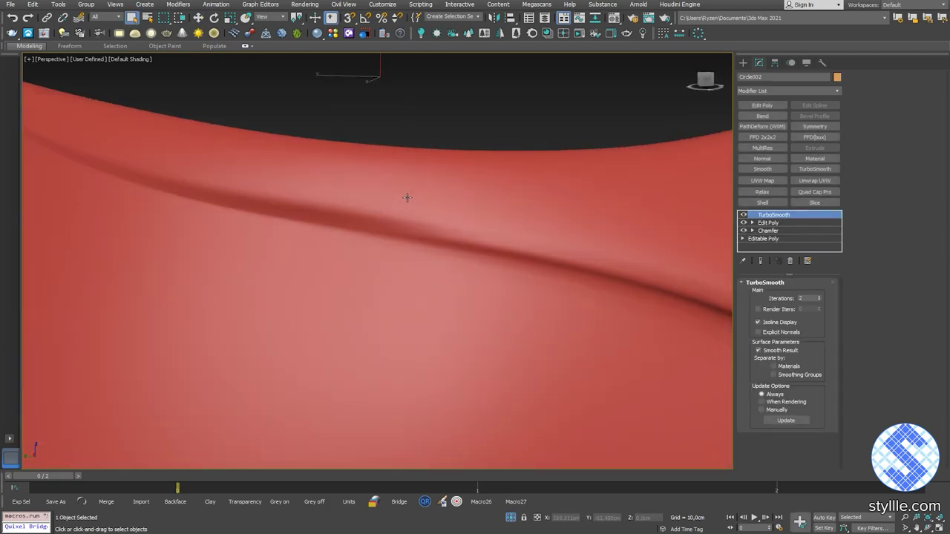
Adjust the seam vertices at the side of the heel under the edge constraint.
{"action": "left_click", "coordinate": [770, 224]}
{"action": "key", "text": "1"}
{"action": "key", "text": "F4"}
{"action": "key", "text": "2"}
{"action": "scroll", "coordinate": [377, 231], "scroll_direction": "down", "scroll_amount": 5}
{"action": "middle_click_drag", "start_coordinate": [376, 231], "coordinate": [338, 238], "text": "alt"}
{"action": "key", "text": "w"}
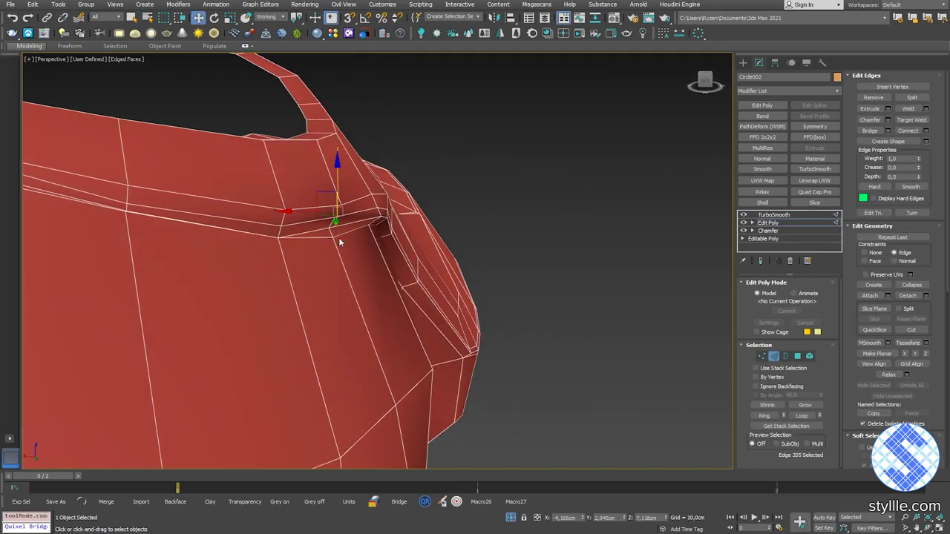
{"action": "key", "text": "1"}
{"action": "scroll", "coordinate": [337, 239], "scroll_direction": "up", "scroll_amount": 5}
{"action": "left_click", "coordinate": [330, 240]}
{"action": "scroll", "coordinate": [341, 202], "scroll_direction": "down", "scroll_amount": 5}
{"action": "middle_click_drag", "start_coordinate": [341, 202], "coordinate": [376, 194], "text": "alt"}
{"action": "right_click", "coordinate": [376, 194]}
{"action": "left_click", "coordinate": [374, 193]}
Leave vertex editing, hide the edged faces and examine the smoothed seam around the heel.
{"action": "scroll", "coordinate": [401, 164], "scroll_direction": "down", "scroll_amount": 4}
{"action": "left_click", "coordinate": [413, 147]}
{"action": "key", "text": "F4"}
{"action": "mouse_move", "coordinate": [430, 155]}
{"action": "middle_mouse_down", "text": "alt"}
{"action": "mouse_move", "coordinate": [424, 219]}
{"action": "mouse_move", "coordinate": [456, 199]}
{"action": "mouse_move", "coordinate": [585, 220]}
{"action": "mouse_move", "coordinate": [639, 217]}
{"action": "mouse_move", "coordinate": [517, 228]}
{"action": "mouse_move", "coordinate": [567, 236]}
{"action": "mouse_move", "coordinate": [531, 241]}
{"action": "middle_mouse_up", "text": "alt"}
{"action": "scroll", "coordinate": [568, 236], "scroll_direction": "up", "scroll_amount": 4}
{"action": "left_click", "coordinate": [473, 275]}
Shift the mesh column beside the heel's centre line toward the centre on one side, starting with its seam vertices.
{"action": "left_click", "coordinate": [769, 223]}
{"action": "key", "text": "F4"}
{"action": "scroll", "coordinate": [402, 234], "scroll_direction": "up", "scroll_amount": 3}
{"action": "key", "text": "2"}
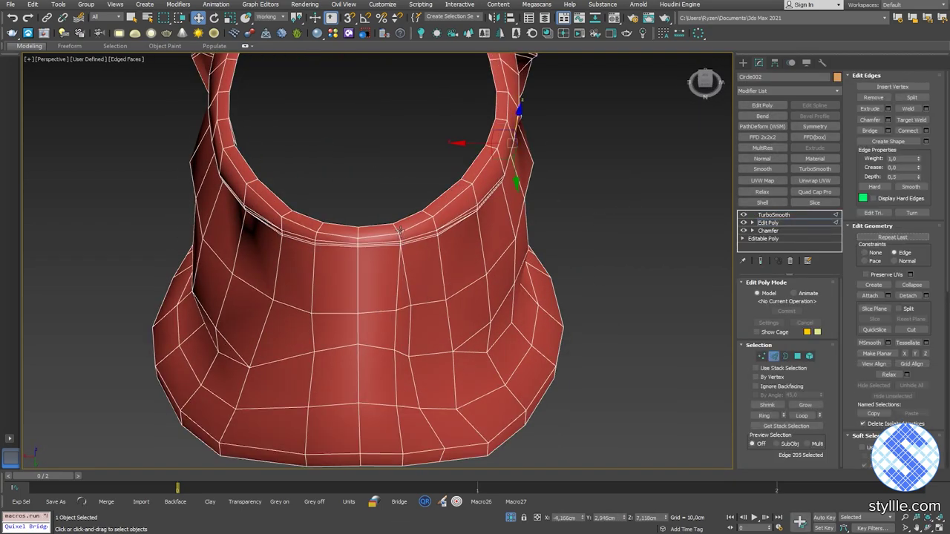
{"action": "key", "text": "1"}
{"action": "left_click_drag", "start_coordinate": [385, 213], "coordinate": [409, 253]}
{"action": "key", "text": "2"}
{"action": "left_click", "coordinate": [401, 306]}
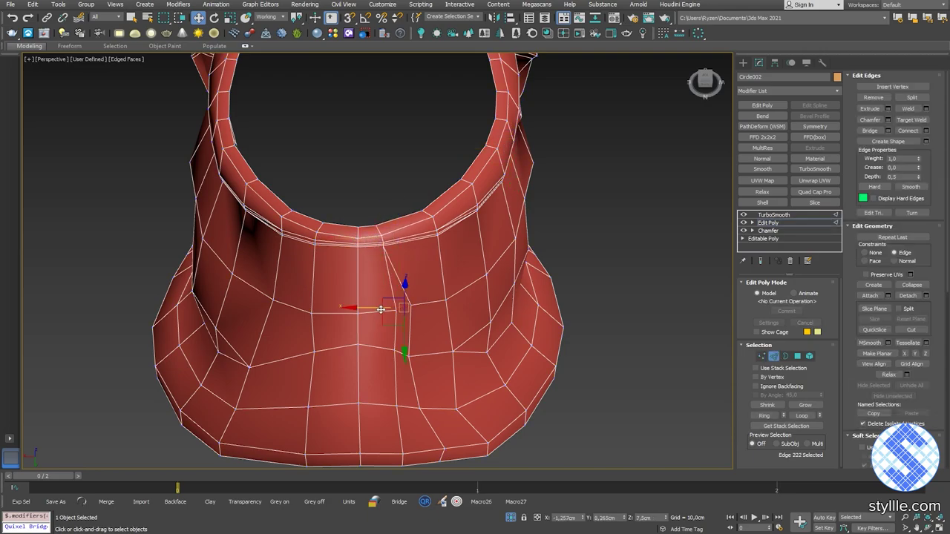
Shift the matching vertices and edge on the opposite side of the heel toward the centre line.
{"action": "key", "text": "1"}
{"action": "left_click_drag", "start_coordinate": [333, 210], "coordinate": [306, 253]}
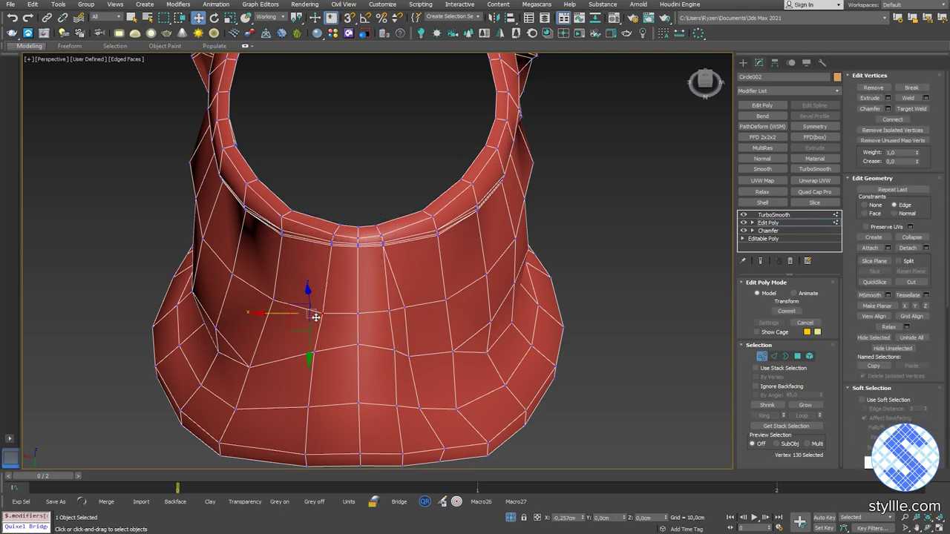
{"action": "key", "text": "2"}
{"action": "left_click", "coordinate": [281, 387]}
Select the edge ring running down the heel beside its centre and connect it with one new segment, resetting the slide.
{"action": "middle_click_drag", "start_coordinate": [340, 351], "coordinate": [409, 356], "text": "alt"}
{"action": "key", "text": "2"}
{"action": "left_click_drag", "start_coordinate": [405, 447], "coordinate": [349, 368]}
{"action": "key", "text": "alt+r"}
{"action": "left_click", "coordinate": [769, 222]}
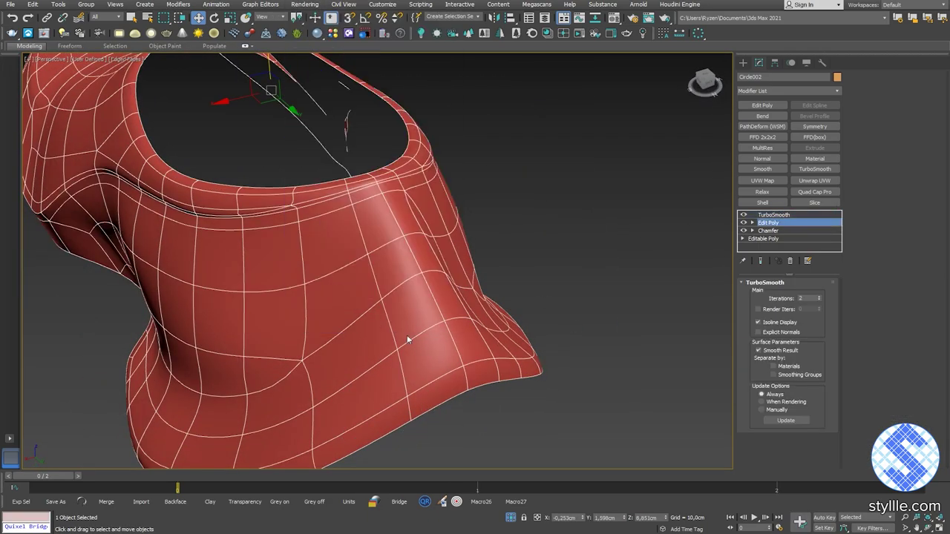
{"action": "key", "text": "2"}
{"action": "left_click", "coordinate": [380, 297]}
{"action": "key", "text": "alt+r"}
{"action": "right_click", "coordinate": [401, 204]}
{"action": "left_click", "coordinate": [316, 238]}
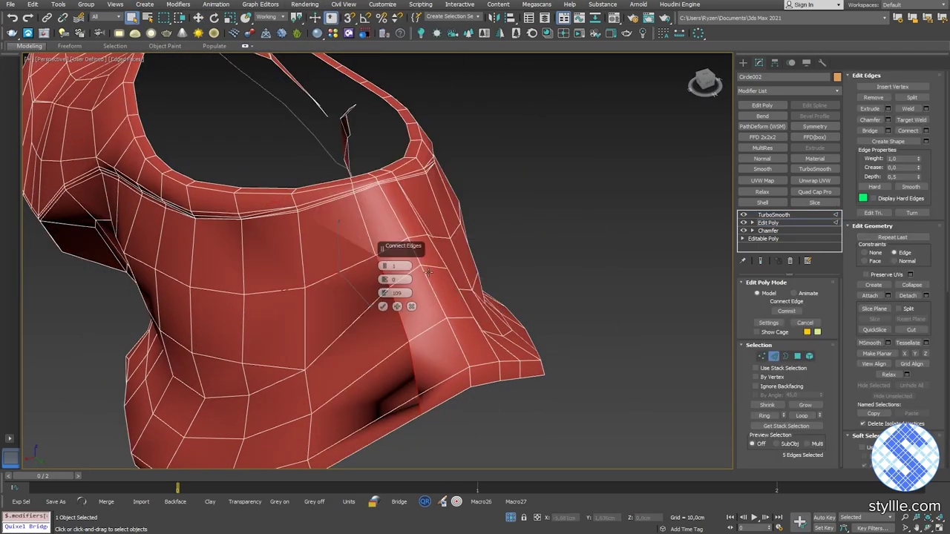
{"action": "right_click", "coordinate": [384, 293]}
{"action": "left_click", "coordinate": [383, 307]}
Reposition the edges and vertices on both sides of the heel's centre line to even out the mesh.
{"action": "key", "text": "1"}
{"action": "middle_click_drag", "start_coordinate": [405, 213], "coordinate": [340, 320], "text": "alt"}
{"action": "key", "text": "2"}
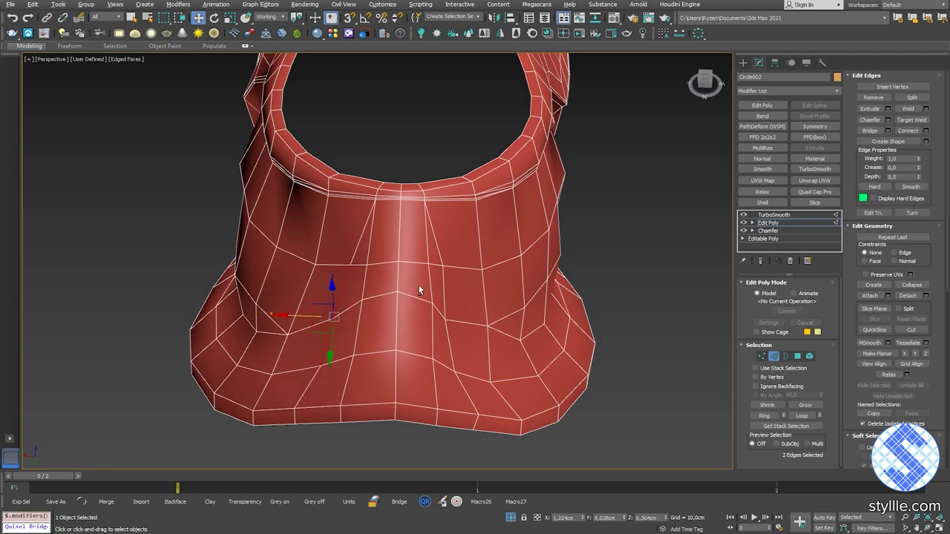
{"action": "middle_click_drag", "start_coordinate": [419, 290], "coordinate": [356, 282], "text": "alt"}
{"action": "key", "text": "1"}
{"action": "key", "text": "ctrl+a"}
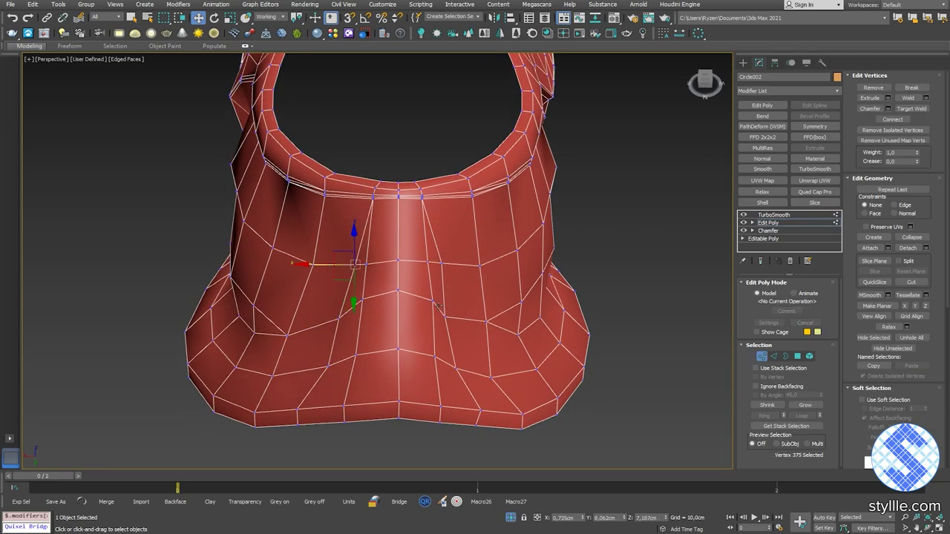
{"action": "mouse_move", "coordinate": [415, 302]}
{"action": "middle_mouse_down", "text": "alt"}
{"action": "mouse_move", "coordinate": [477, 280]}
{"action": "mouse_move", "coordinate": [422, 320]}
{"action": "mouse_move", "coordinate": [430, 290]}
{"action": "middle_mouse_up", "text": "alt"}
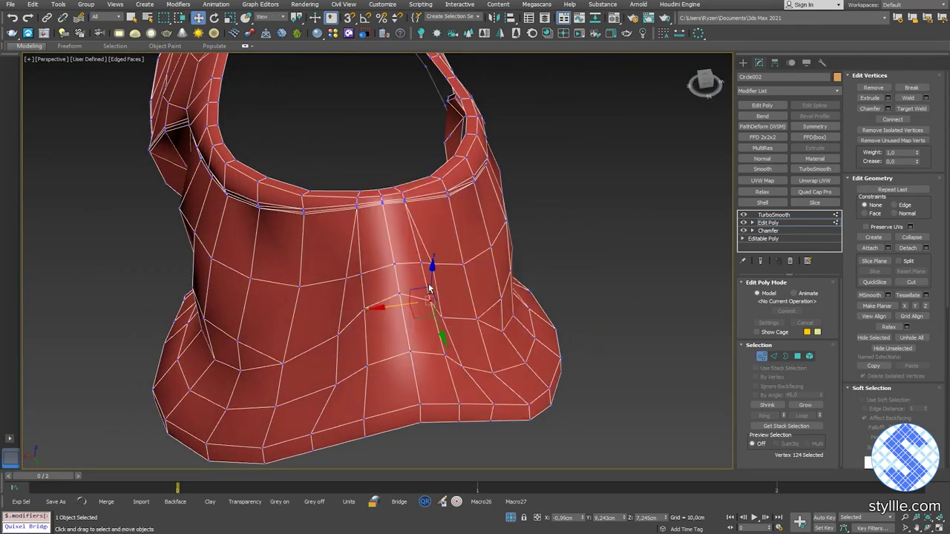
Leave vertex editing, deselect the shoe, hide the edged faces and examine the smoothed heel.
{"action": "key", "text": "1"}
{"action": "scroll", "coordinate": [519, 286], "scroll_direction": "down", "scroll_amount": 4}
{"action": "left_click", "coordinate": [561, 281]}
{"action": "key", "text": "F4"}
{"action": "middle_click_drag", "start_coordinate": [560, 281], "coordinate": [479, 289], "text": "alt"}
{"action": "scroll", "coordinate": [505, 271], "scroll_direction": "up", "scroll_amount": 5}
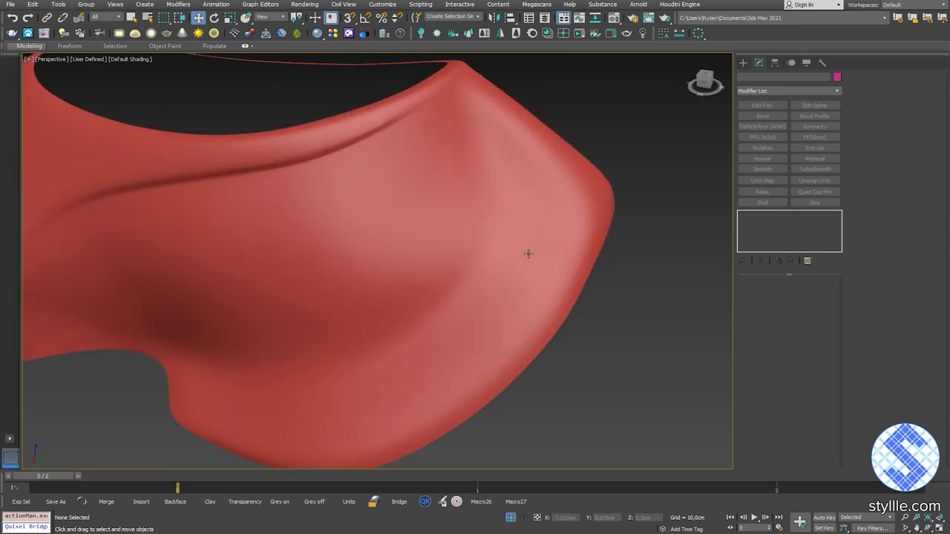
Turn on the smoothed end result with Show Cage and nudge the vertex on the heel's flared side.
{"action": "left_click", "coordinate": [527, 255]}
{"action": "left_click", "coordinate": [772, 224]}
{"action": "key", "text": "F4"}
{"action": "key", "text": "1"}
{"action": "left_click", "coordinate": [498, 244]}
{"action": "middle_click_drag", "start_coordinate": [541, 290], "coordinate": [560, 345], "text": "alt"}
{"action": "left_click", "coordinate": [761, 261]}
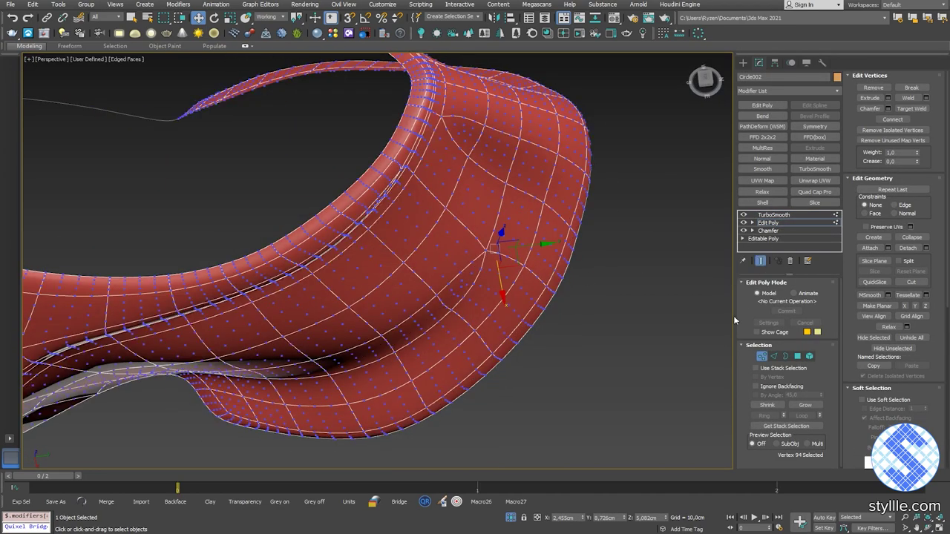
{"action": "left_click", "coordinate": [756, 332]}
{"action": "middle_click_drag", "start_coordinate": [551, 276], "coordinate": [448, 284], "text": "alt"}
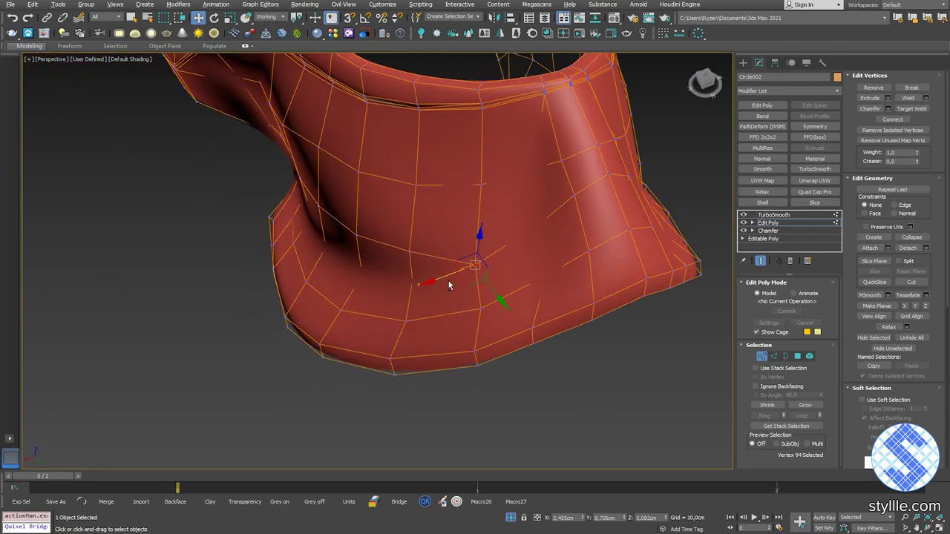
{"action": "left_click_drag", "start_coordinate": [459, 274], "coordinate": [455, 275]}
{"action": "middle_click_drag", "start_coordinate": [456, 275], "coordinate": [416, 241], "text": "alt"}
Adjust an edge on the heel's upper side in Local coordinates and leave edge editing.
{"action": "key", "text": "2"}
{"action": "left_click", "coordinate": [458, 193]}
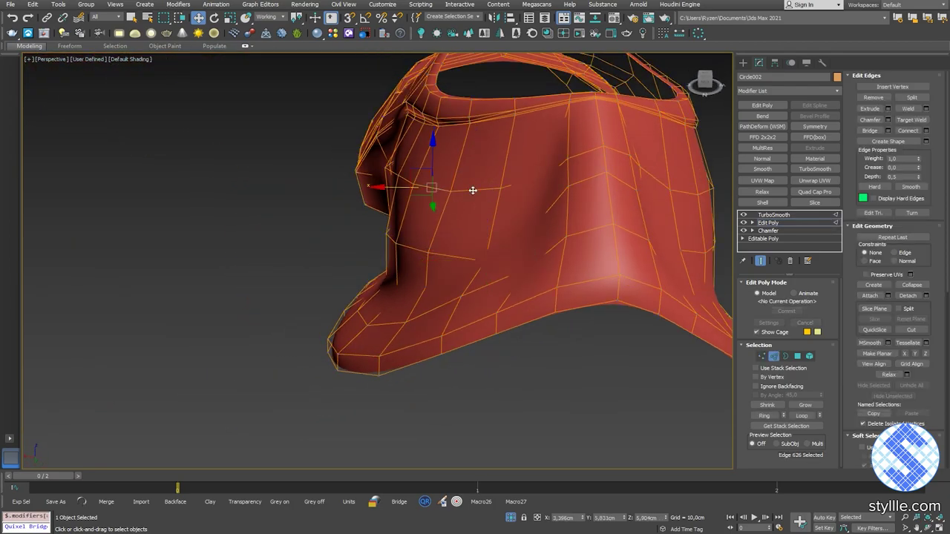
{"action": "middle_click_drag", "start_coordinate": [473, 190], "coordinate": [499, 201], "text": "alt"}
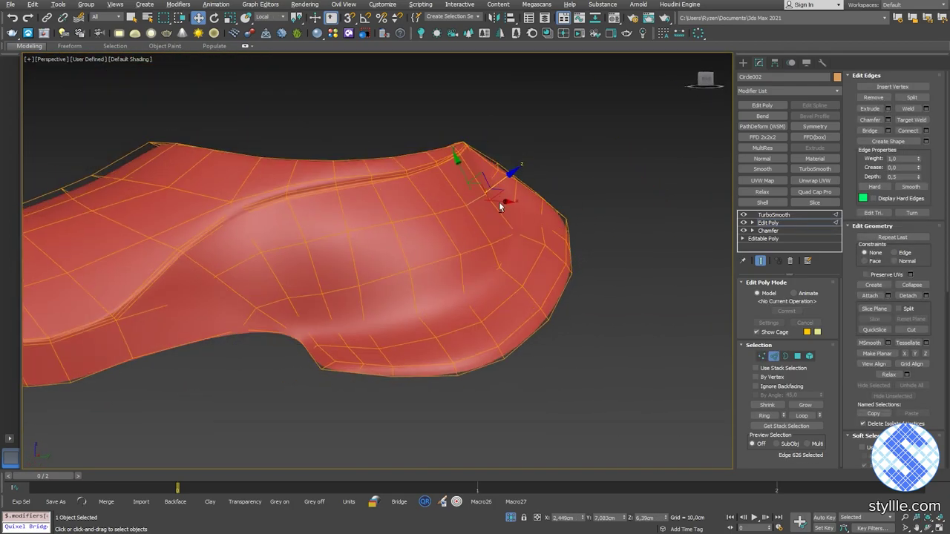
{"action": "right_click", "coordinate": [334, 239]}
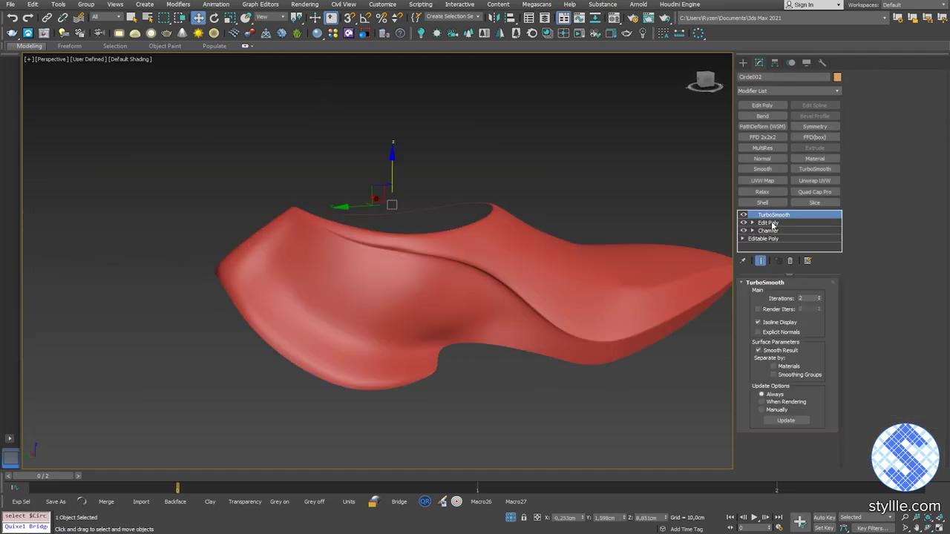
Add an Edit Poly modifier below TurboSmooth and select the polygons of the heel's side panel under the seam.
{"action": "left_click", "coordinate": [771, 223]}
{"action": "left_click", "coordinate": [762, 106]}
{"action": "key", "text": "F4"}
{"action": "scroll", "coordinate": [405, 286], "scroll_direction": "up", "scroll_amount": 4}
{"action": "key", "text": "4"}
{"action": "left_click", "coordinate": [407, 265]}
{"action": "left_click", "coordinate": [403, 308], "text": "ctrl"}
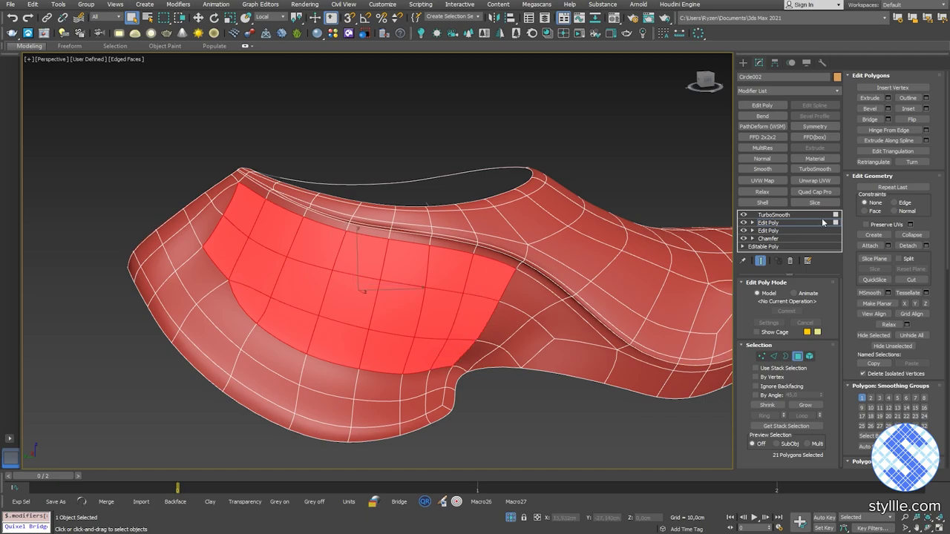
{"action": "left_click", "coordinate": [776, 92]}
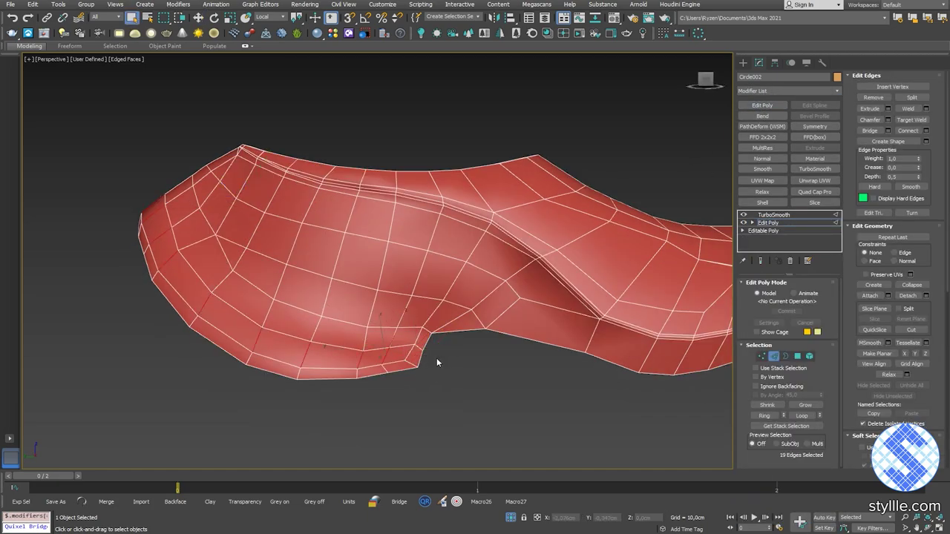
Deselect the unwanted end edges of the heel flare's ring and connect the rest with one loop at slide 77.
{"action": "middle_click_drag", "start_coordinate": [436, 360], "coordinate": [474, 382], "text": "alt"}
{"action": "scroll", "coordinate": [256, 398], "scroll_direction": "up", "scroll_amount": 6}
{"action": "left_click_drag", "start_coordinate": [348, 382], "coordinate": [313, 331]}
{"action": "middle_click_drag", "start_coordinate": [369, 350], "coordinate": [374, 379], "text": "alt"}
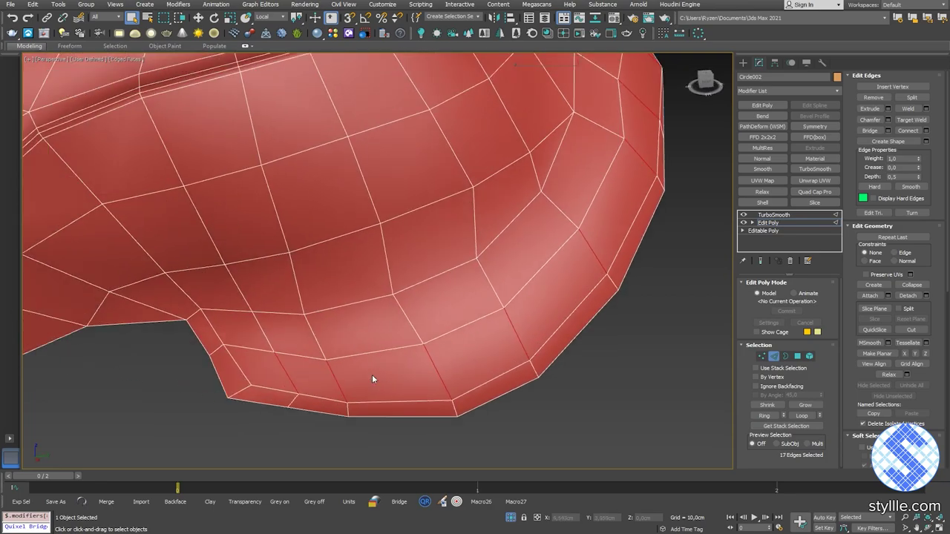
{"action": "middle_click_drag", "start_coordinate": [414, 351], "coordinate": [401, 336], "text": "alt"}
{"action": "right_click", "coordinate": [400, 335]}
{"action": "left_click", "coordinate": [310, 373]}
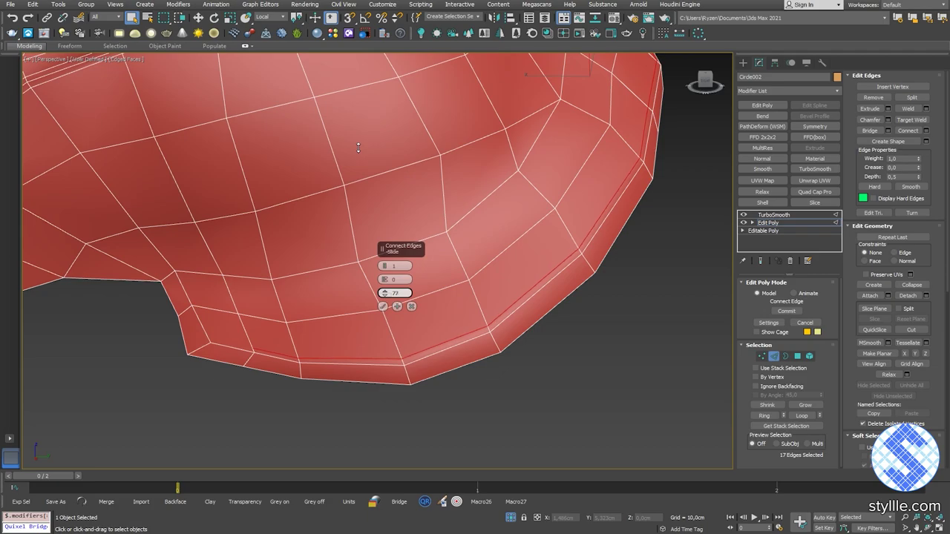
{"action": "left_click", "coordinate": [383, 307]}
Connect the three edges beside the flare's inner corner with a new loop slid close to the arch.
{"action": "scroll", "coordinate": [356, 297], "scroll_direction": "up", "scroll_amount": 4}
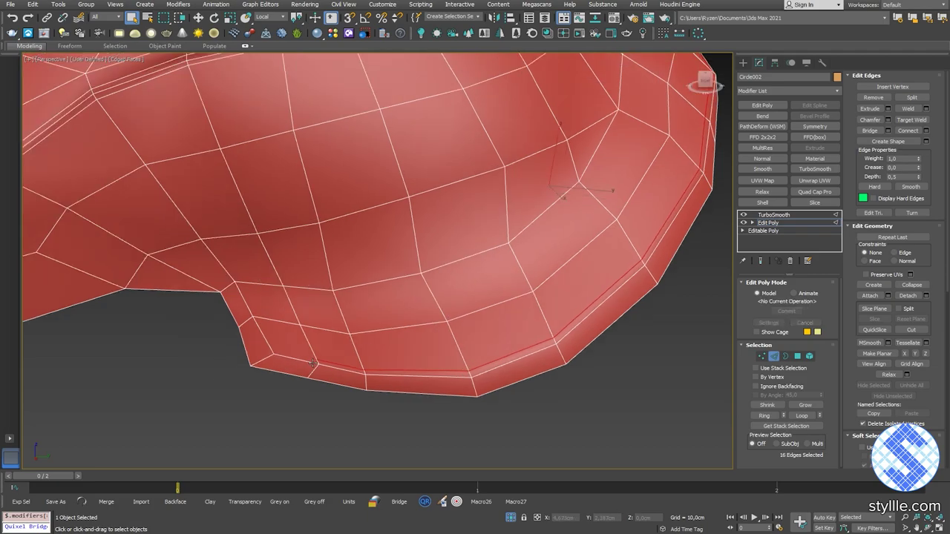
{"action": "key", "text": "1"}
{"action": "scroll", "coordinate": [327, 287], "scroll_direction": "down", "scroll_amount": 2}
{"action": "key", "text": "2"}
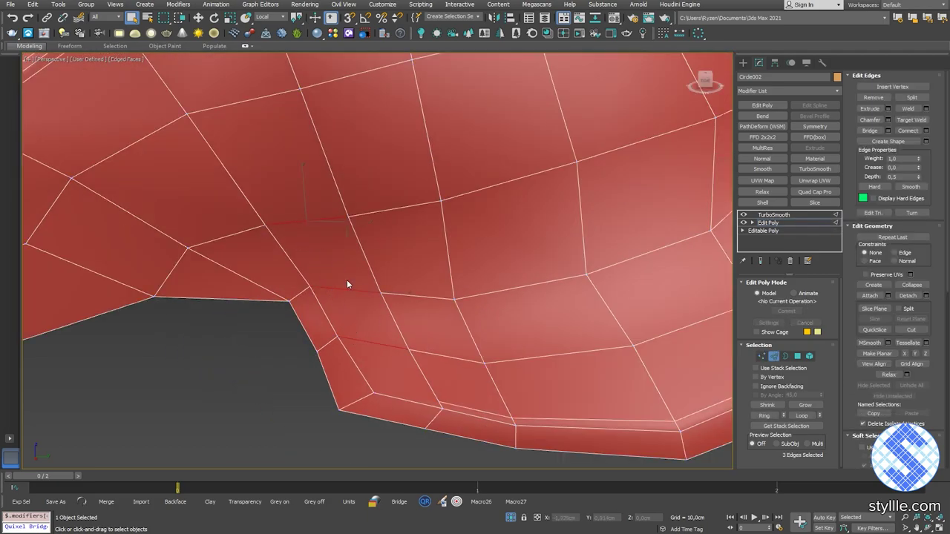
{"action": "right_click", "coordinate": [346, 280]}
{"action": "left_click", "coordinate": [257, 310]}
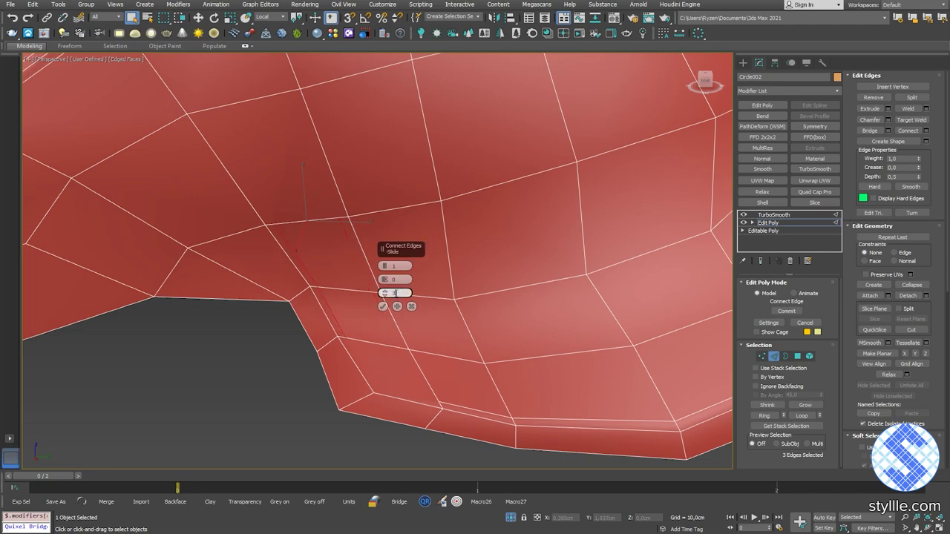
{"action": "key", "text": "1"}
{"action": "key", "text": "2"}
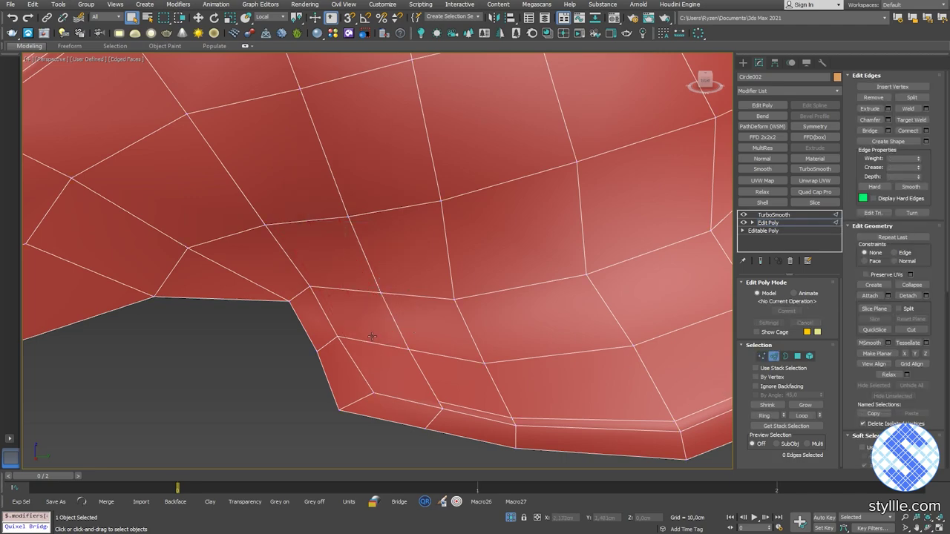
{"action": "key", "text": "ctrl+shift+e"}
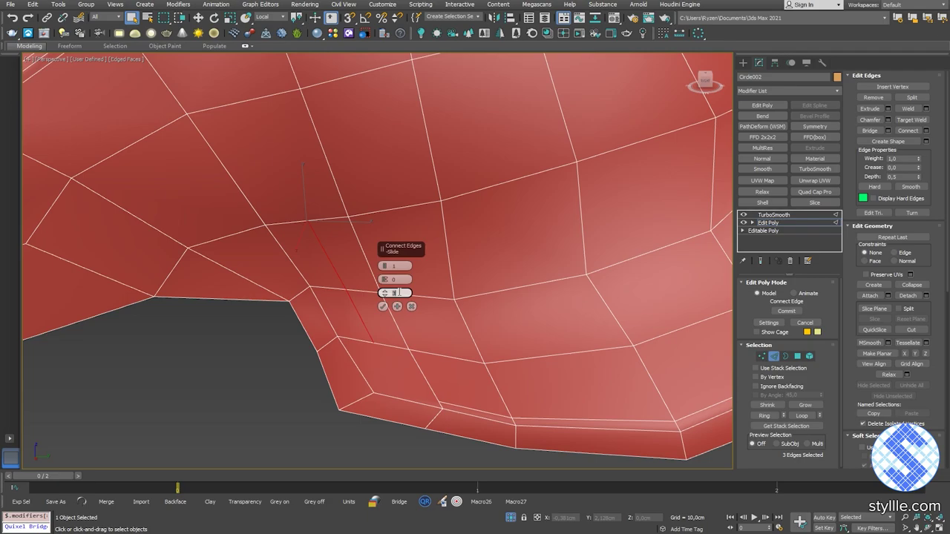
{"action": "key", "text": "1"}
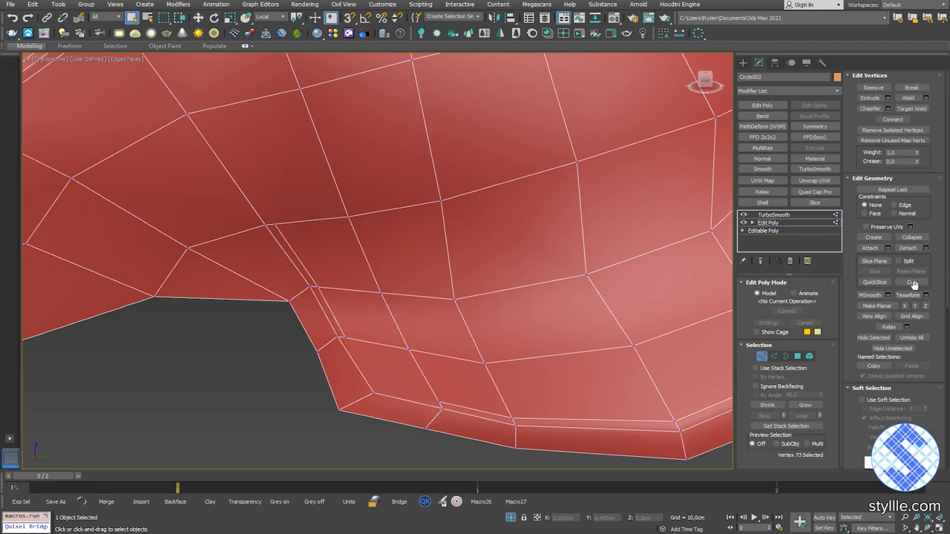
Cut edges around the flare's lower corner to join the new side strip to the lower loop.
{"action": "key", "text": "alt+c"}
{"action": "scroll", "coordinate": [353, 313], "scroll_direction": "up", "scroll_amount": 3}
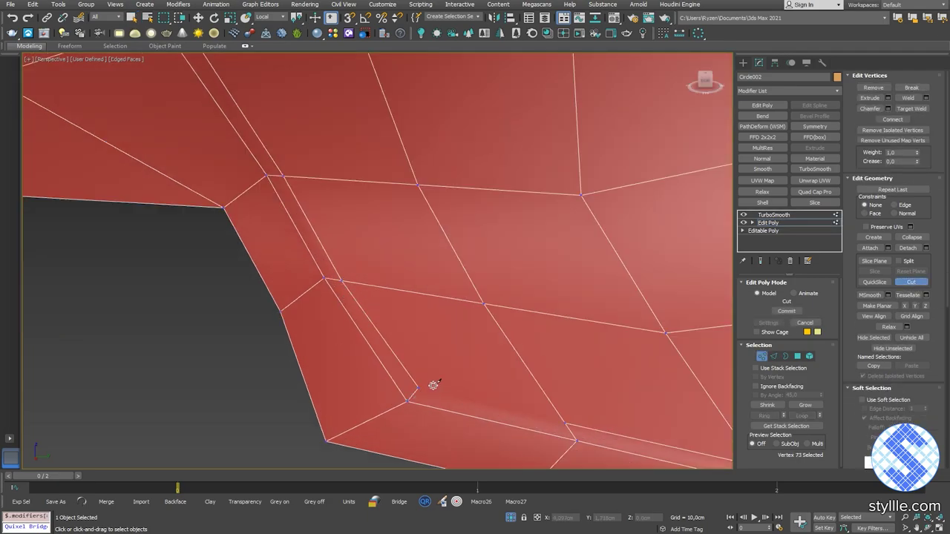
{"action": "scroll", "coordinate": [466, 350], "scroll_direction": "down", "scroll_amount": 5}
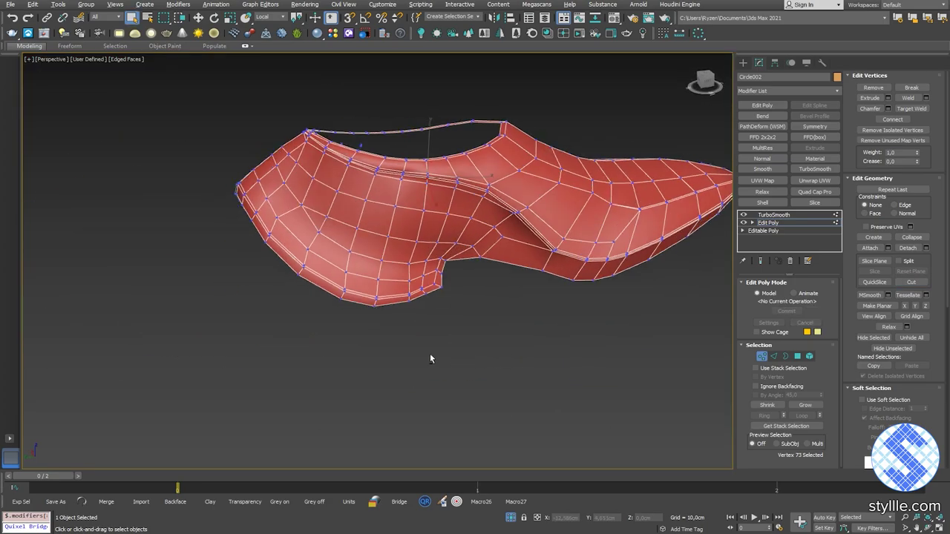
Connect the three matching edges on the shoe's opposite side with a new loop and adjust its slide.
{"action": "scroll", "coordinate": [313, 363], "scroll_direction": "up", "scroll_amount": 8}
{"action": "key", "text": "2"}
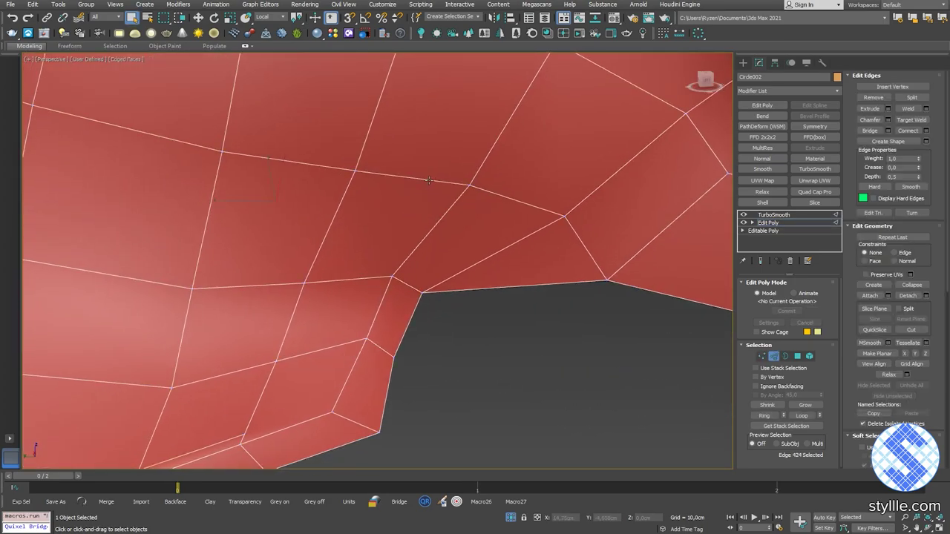
{"action": "right_click", "coordinate": [364, 343]}
{"action": "left_click", "coordinate": [275, 375]}
{"action": "left_click", "coordinate": [401, 294]}
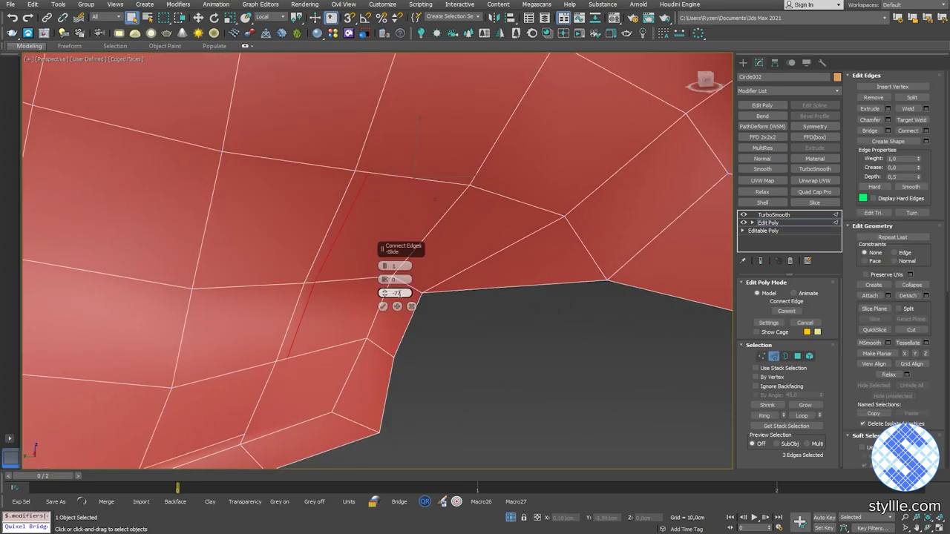
Cut from the lower loop's end to the opposite flare corner and connect the corner vertices to the side strip.
{"action": "key", "text": "1"}
{"action": "left_click", "coordinate": [911, 283]}
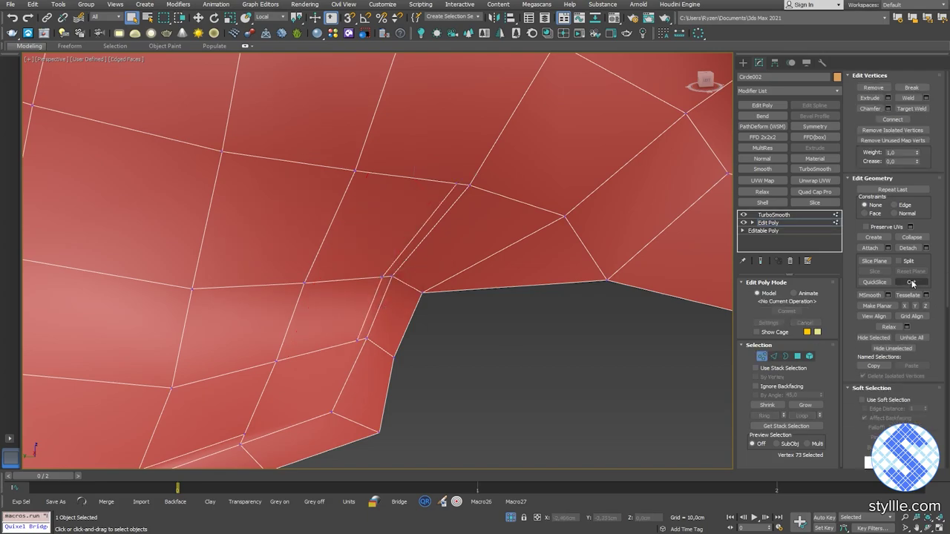
{"action": "scroll", "coordinate": [258, 429], "scroll_direction": "up", "scroll_amount": 2}
{"action": "middle_click_drag", "start_coordinate": [257, 429], "coordinate": [310, 348]}
{"action": "scroll", "coordinate": [383, 293], "scroll_direction": "up", "scroll_amount": 2}
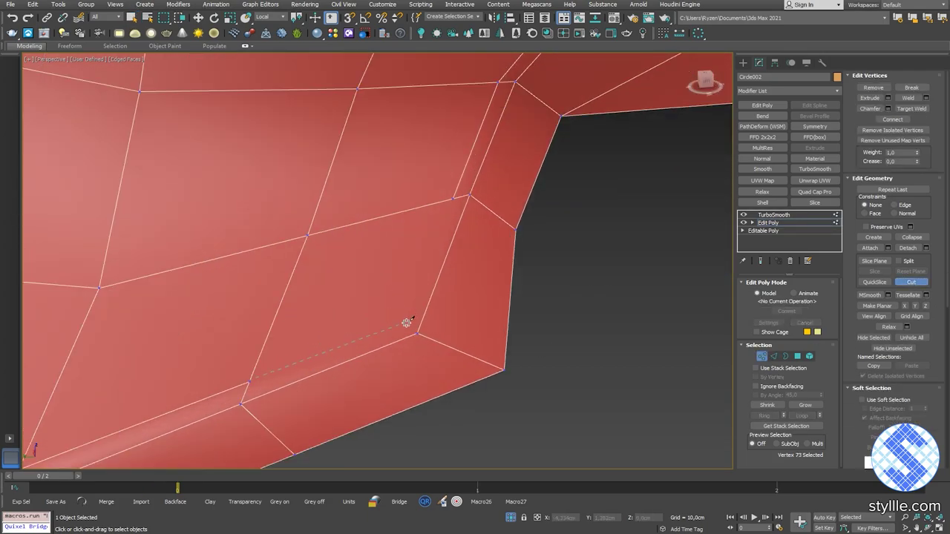
{"action": "left_click", "coordinate": [416, 333]}
{"action": "right_click", "coordinate": [458, 318]}
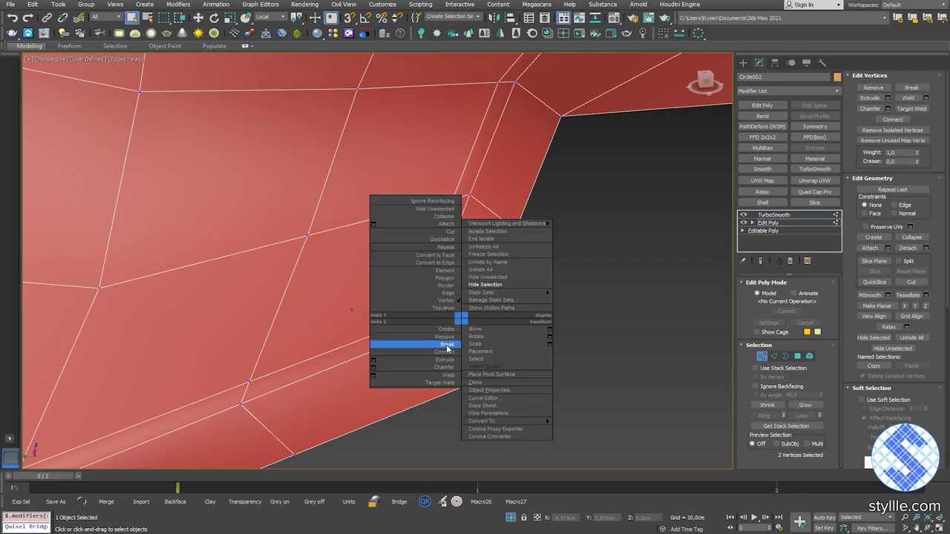
{"action": "right_click", "coordinate": [446, 344]}
Leave vertex editing, hide the edged faces and examine the smoothed heel flare and its inner corner.
{"action": "key", "text": "1"}
{"action": "left_click", "coordinate": [503, 378]}
{"action": "key", "text": "F4"}
{"action": "scroll", "coordinate": [503, 379], "scroll_direction": "down", "scroll_amount": 5}
{"action": "middle_click_drag", "start_coordinate": [503, 379], "coordinate": [412, 351], "text": "alt"}
{"action": "scroll", "coordinate": [423, 345], "scroll_direction": "up", "scroll_amount": 4}
Add a new Edit Poly modifier and move the two edges at the heel flare's inner corner downward in world coordinates.
{"action": "left_click", "coordinate": [462, 293]}
{"action": "left_click", "coordinate": [768, 223]}
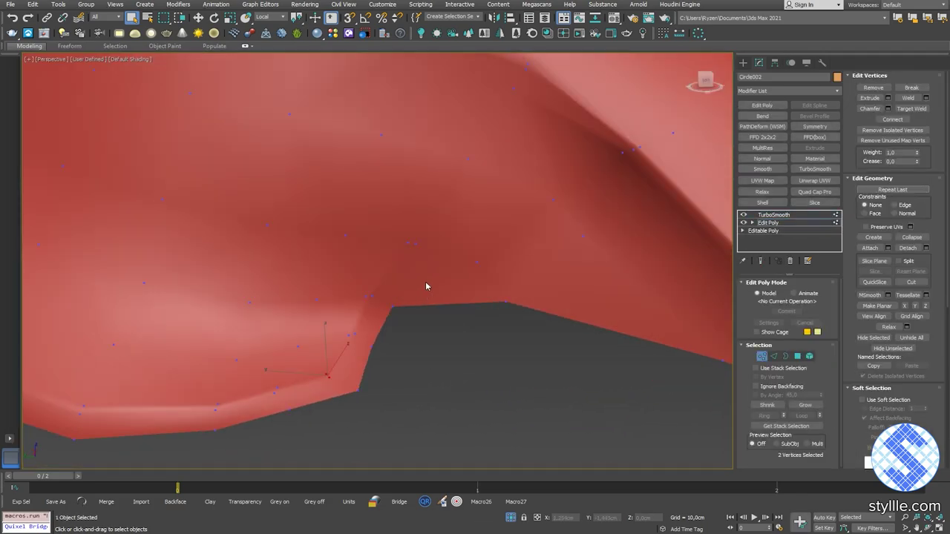
{"action": "key", "text": "F4"}
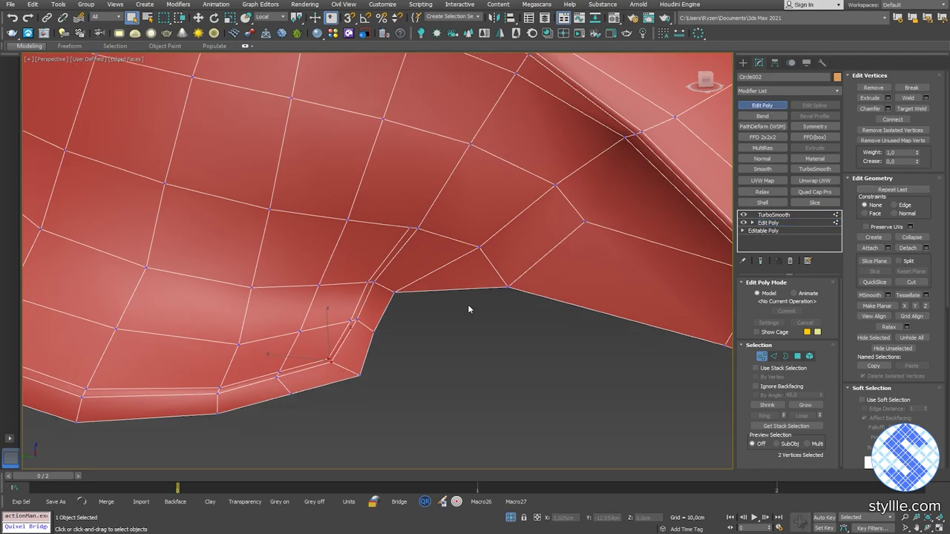
{"action": "key", "text": "2"}
{"action": "left_click", "coordinate": [383, 313]}
{"action": "left_click", "coordinate": [367, 353], "text": "ctrl"}
{"action": "middle_click_drag", "start_coordinate": [368, 353], "coordinate": [289, 326], "text": "alt"}
{"action": "key", "text": "w"}
{"action": "right_click", "coordinate": [388, 319], "text": "alt"}
{"action": "left_click", "coordinate": [403, 265]}
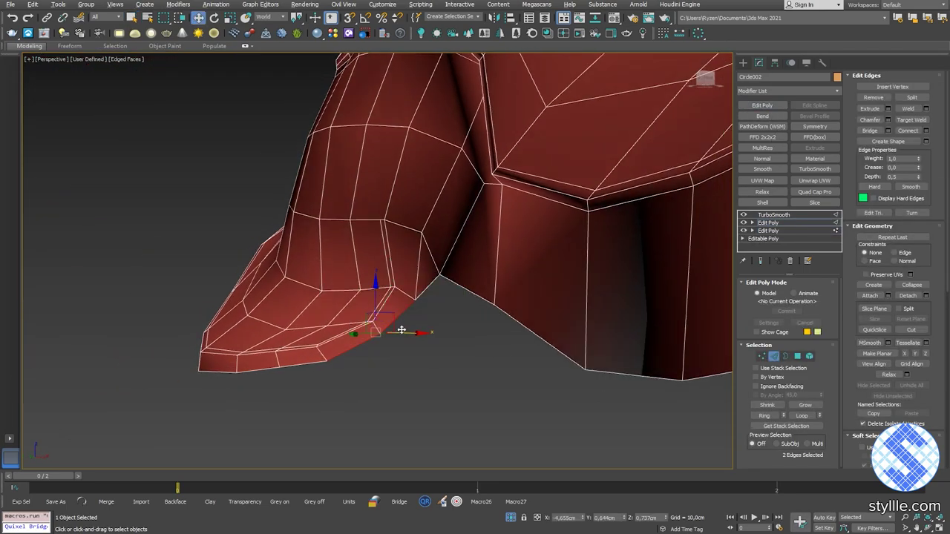
{"action": "left_click_drag", "start_coordinate": [376, 296], "coordinate": [377, 308]}
{"action": "scroll", "coordinate": [393, 300], "scroll_direction": "up", "scroll_amount": 3}
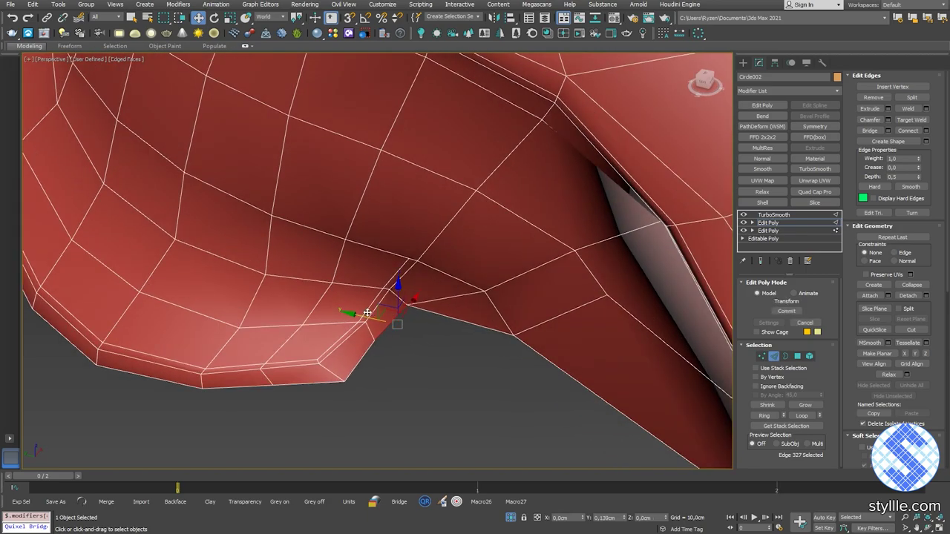
Move the vertex near the flare's lower corner slightly outward and check the smoothed corner without edged faces.
{"action": "key", "text": "1"}
{"action": "scroll", "coordinate": [310, 388], "scroll_direction": "up", "scroll_amount": 2}
{"action": "left_click_drag", "start_coordinate": [310, 389], "coordinate": [293, 390]}
{"action": "scroll", "coordinate": [345, 380], "scroll_direction": "down", "scroll_amount": 1}
{"action": "key", "text": "1"}
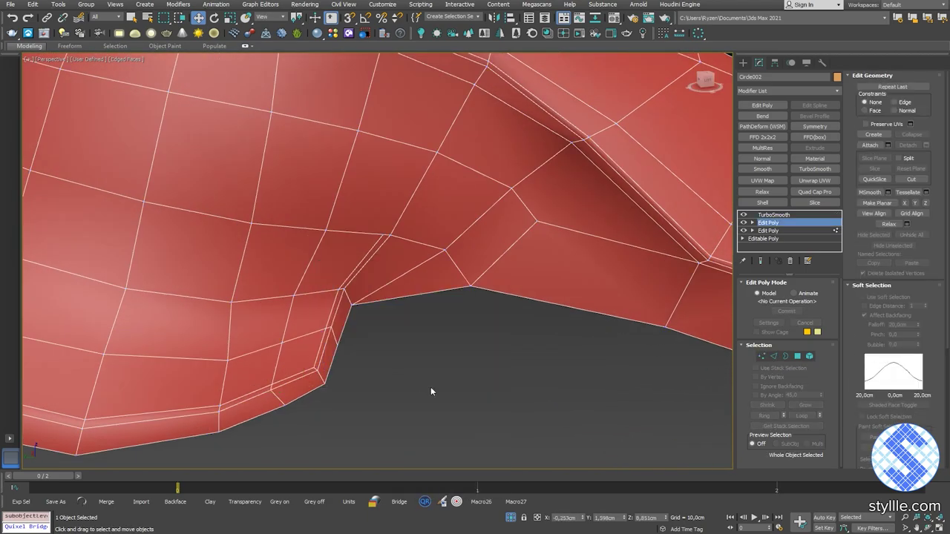
{"action": "left_click", "coordinate": [431, 388]}
{"action": "scroll", "coordinate": [449, 384], "scroll_direction": "down", "scroll_amount": 4}
{"action": "key", "text": "F4"}
{"action": "mouse_move", "coordinate": [456, 383]}
{"action": "middle_mouse_down", "text": "alt"}
{"action": "mouse_move", "coordinate": [427, 381]}
{"action": "mouse_move", "coordinate": [460, 373]}
{"action": "mouse_move", "coordinate": [451, 366]}
{"action": "middle_mouse_up", "text": "alt"}
{"action": "scroll", "coordinate": [449, 362], "scroll_direction": "up", "scroll_amount": 4}
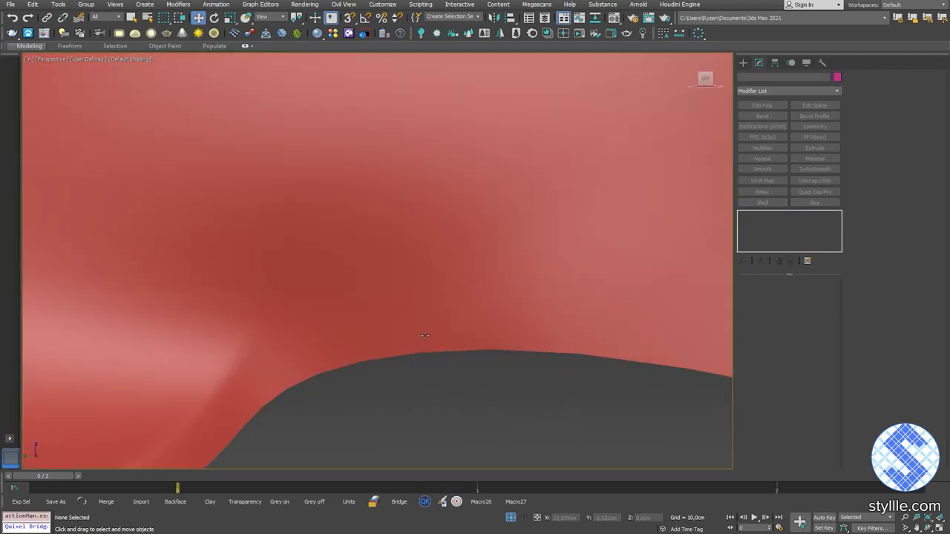
Move the bottom border vertex at the flare's inner corner sideways to refine the transition into the sole.
{"action": "left_click", "coordinate": [460, 326]}
{"action": "key", "text": "F4"}
{"action": "left_click", "coordinate": [775, 223]}
{"action": "key", "text": "1"}
{"action": "left_click", "coordinate": [288, 365]}
{"action": "middle_click_drag", "start_coordinate": [342, 365], "coordinate": [311, 362], "text": "alt"}
{"action": "left_click_drag", "start_coordinate": [318, 360], "coordinate": [354, 363]}
{"action": "middle_click_drag", "start_coordinate": [334, 370], "coordinate": [367, 374], "text": "alt"}
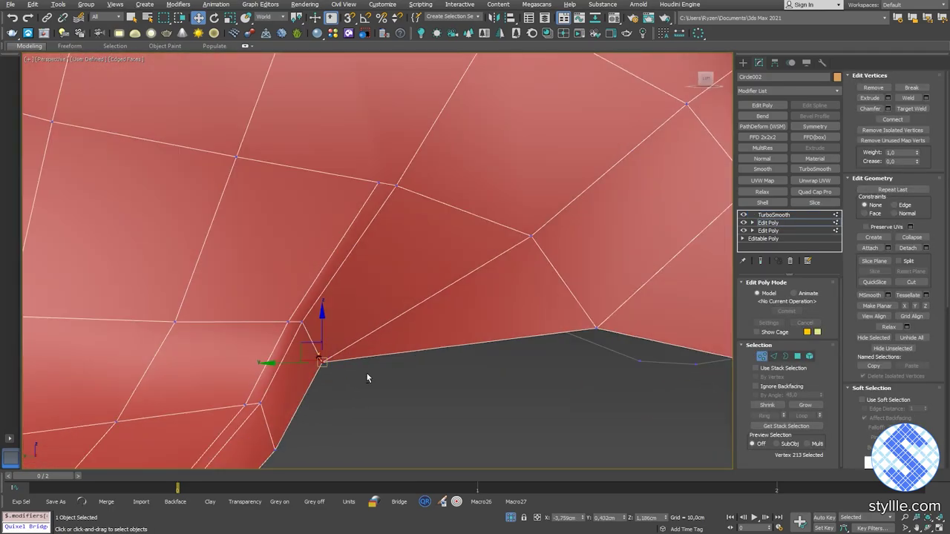
Shift the neighbouring bottom border vertex in front of the flare corner sideways and slightly down, then leave vertex editing.
{"action": "scroll", "coordinate": [428, 361], "scroll_direction": "down", "scroll_amount": 3}
{"action": "left_click", "coordinate": [481, 347]}
{"action": "mouse_move", "coordinate": [482, 357]}
{"action": "middle_mouse_down", "text": "alt"}
{"action": "mouse_move", "coordinate": [504, 378]}
{"action": "mouse_move", "coordinate": [475, 359]}
{"action": "middle_mouse_up", "text": "alt"}
{"action": "left_click_drag", "start_coordinate": [463, 342], "coordinate": [498, 339]}
{"action": "middle_click_drag", "start_coordinate": [505, 337], "coordinate": [538, 331], "text": "alt"}
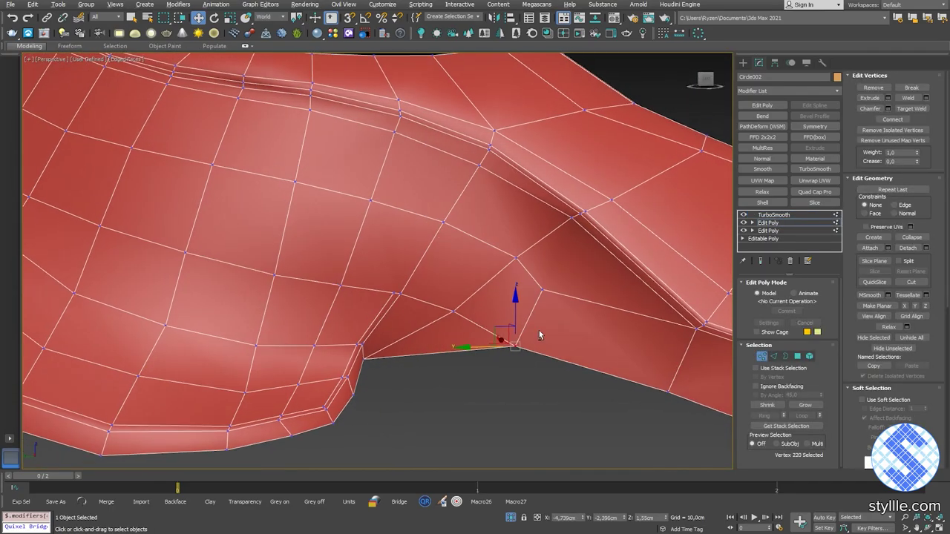
{"action": "left_click_drag", "start_coordinate": [512, 322], "coordinate": [509, 337]}
{"action": "scroll", "coordinate": [508, 342], "scroll_direction": "down", "scroll_amount": 2}
{"action": "middle_click_drag", "start_coordinate": [508, 343], "coordinate": [473, 328], "text": "alt"}
{"action": "key", "text": "1"}
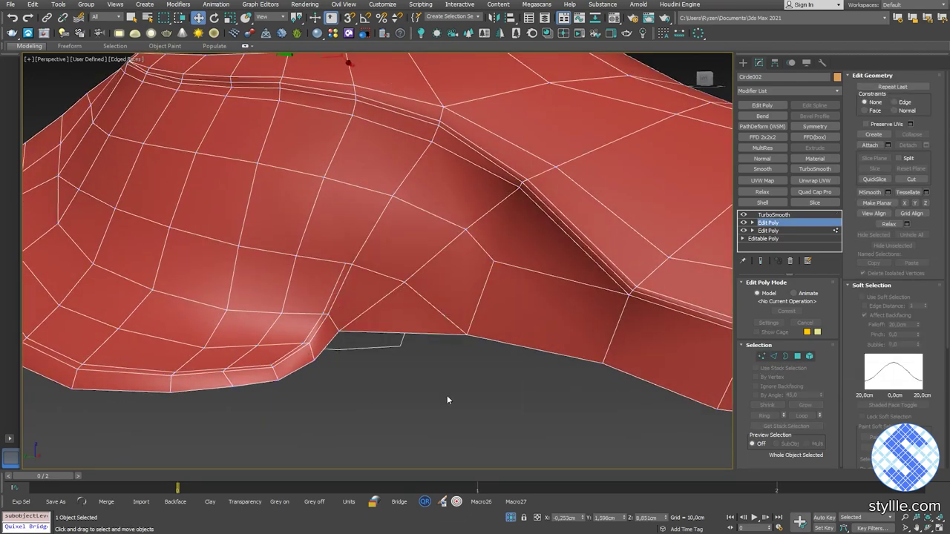
Hide the edged faces and examine the smoothed shoe's side profile and heel flare.
{"action": "left_click", "coordinate": [447, 397]}
{"action": "scroll", "coordinate": [453, 397], "scroll_direction": "down", "scroll_amount": 3}
{"action": "key", "text": "F4"}
{"action": "scroll", "coordinate": [475, 398], "scroll_direction": "down", "scroll_amount": 2}
{"action": "scroll", "coordinate": [458, 394], "scroll_direction": "up", "scroll_amount": 2}
{"action": "scroll", "coordinate": [415, 392], "scroll_direction": "down", "scroll_amount": 3}
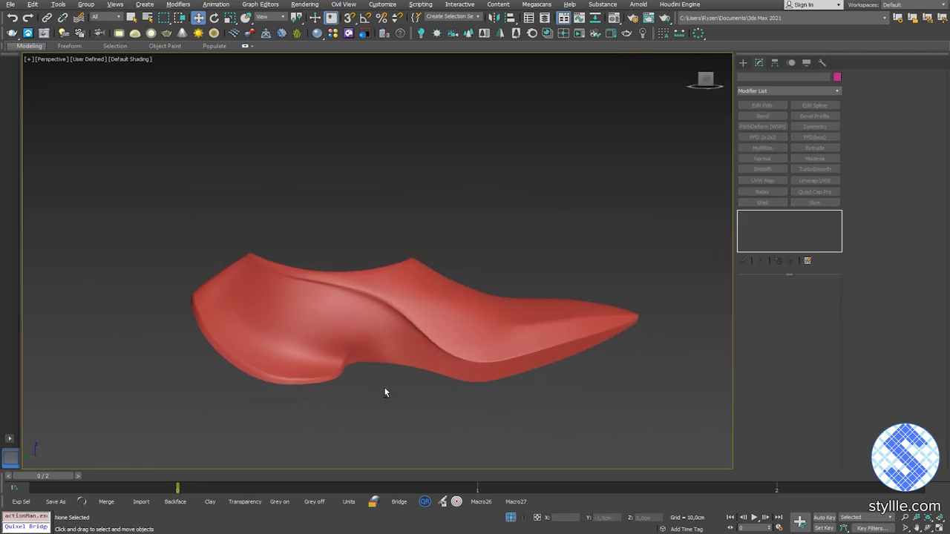
{"action": "scroll", "coordinate": [344, 378], "scroll_direction": "up", "scroll_amount": 5}
Show the cage and reposition the bottom border vertex at the heel flare's inner corner on the opposite side.
{"action": "left_click", "coordinate": [470, 350]}
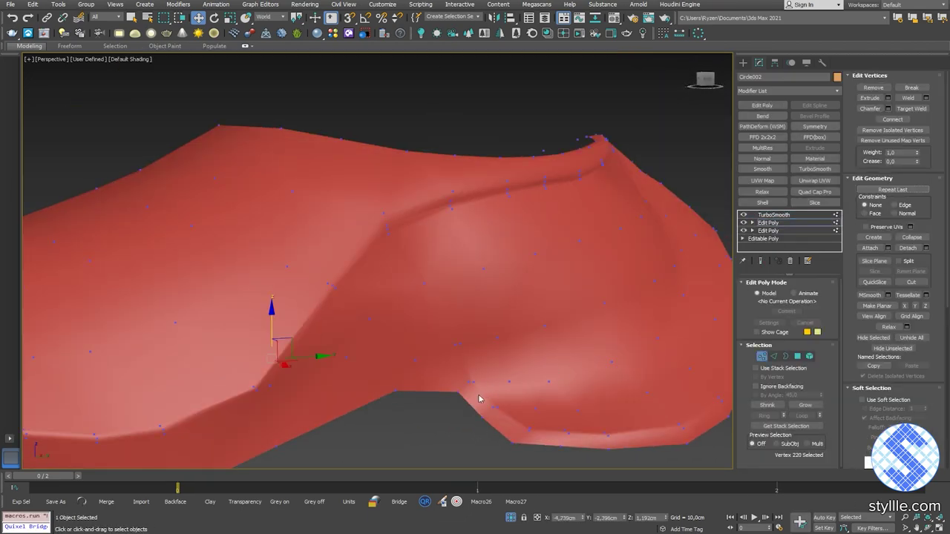
{"action": "left_click", "coordinate": [758, 332]}
{"action": "scroll", "coordinate": [456, 392], "scroll_direction": "up", "scroll_amount": 5}
{"action": "left_click_drag", "start_coordinate": [461, 391], "coordinate": [460, 392]}
{"action": "left_click", "coordinate": [760, 261]}
{"action": "middle_click_drag", "start_coordinate": [460, 392], "coordinate": [473, 390], "text": "alt"}
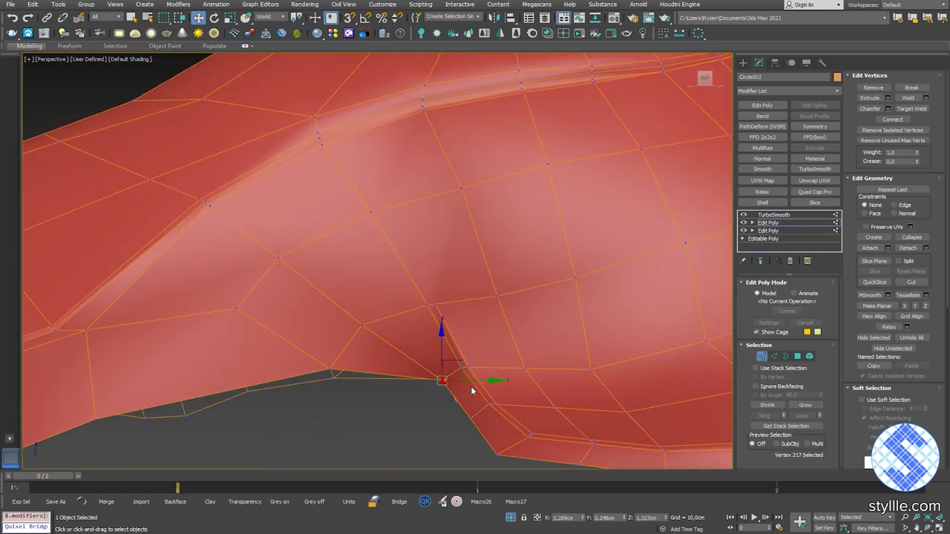
{"action": "left_click_drag", "start_coordinate": [473, 390], "coordinate": [468, 388]}
{"action": "middle_click_drag", "start_coordinate": [467, 388], "coordinate": [476, 405], "text": "alt"}
Adjust the neighbouring bottom border vertex and the flare corner vertex on this side, and check the smoothed shoe.
{"action": "left_click", "coordinate": [396, 342]}
{"action": "middle_click_drag", "start_coordinate": [397, 342], "coordinate": [426, 337], "text": "alt"}
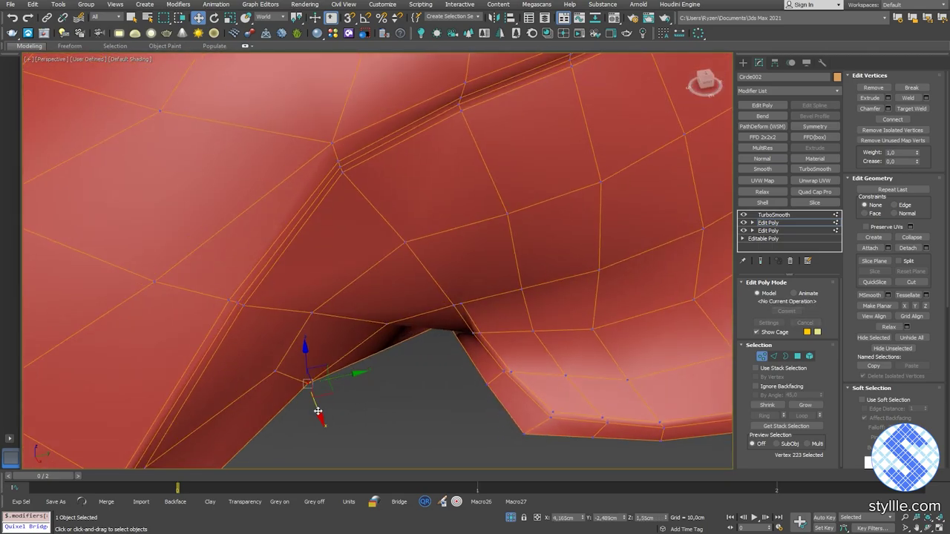
{"action": "key", "text": "1"}
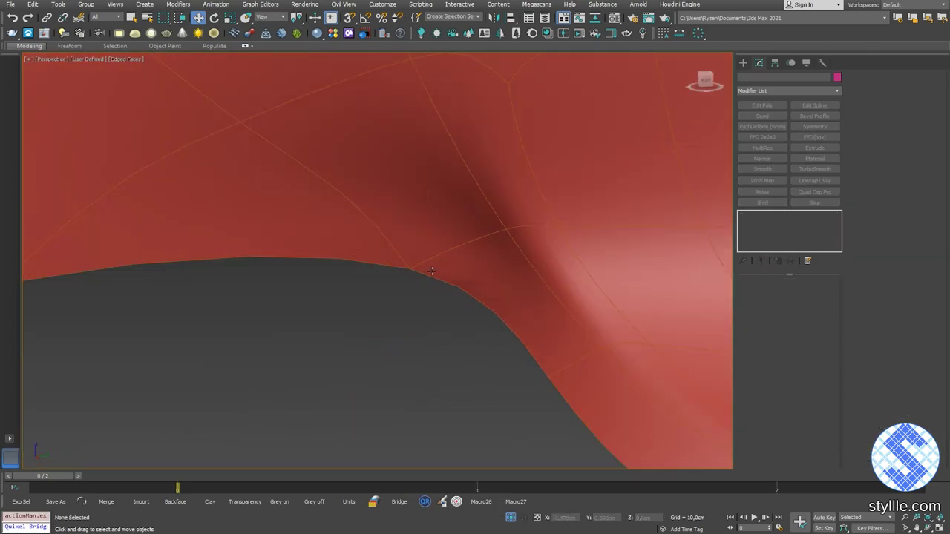
{"action": "key", "text": "1"}
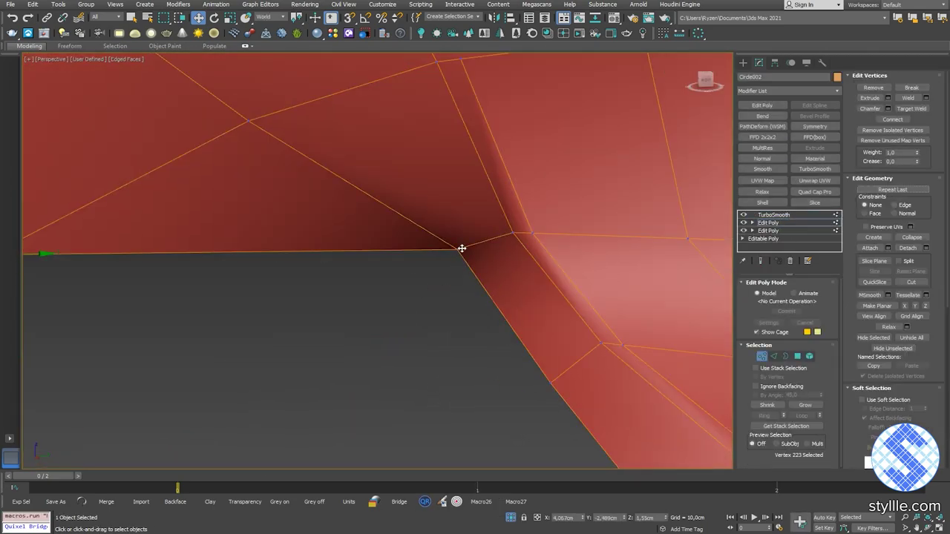
{"action": "left_click", "coordinate": [460, 249]}
{"action": "scroll", "coordinate": [461, 249], "scroll_direction": "down", "scroll_amount": 3}
{"action": "middle_click_drag", "start_coordinate": [461, 248], "coordinate": [510, 267], "text": "alt"}
{"action": "middle_click_drag", "start_coordinate": [489, 334], "coordinate": [381, 403], "text": "alt"}
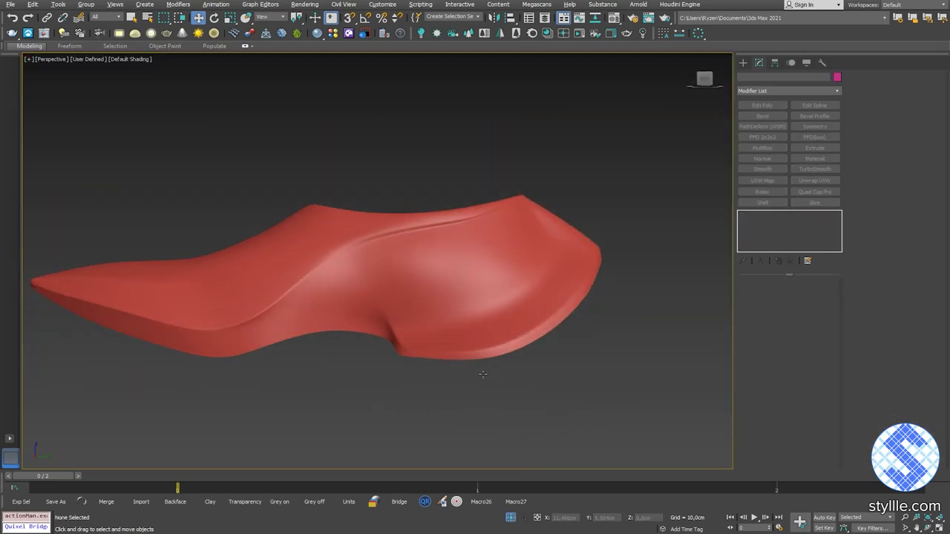
{"action": "middle_click_drag", "start_coordinate": [483, 374], "coordinate": [375, 386], "text": "alt"}
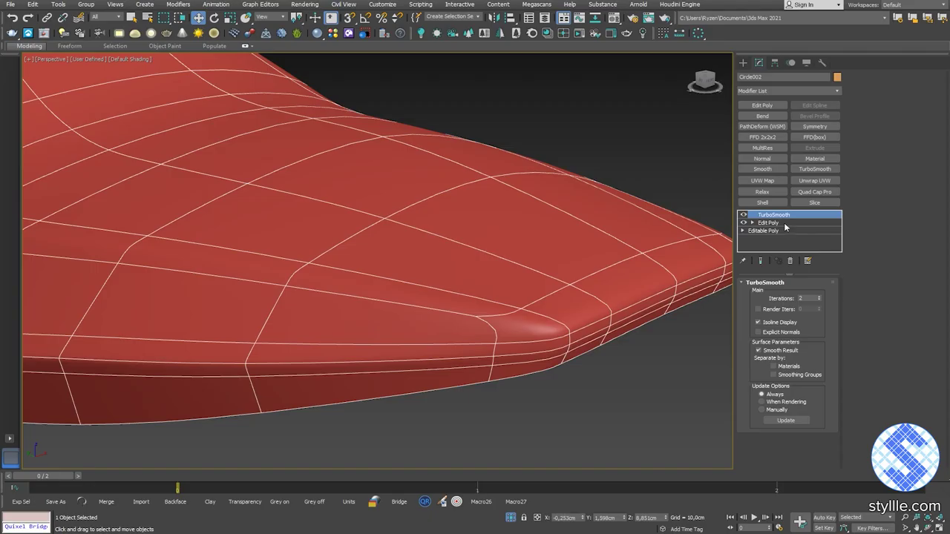
Select the edge ring behind the toe tip and connect it with a new loop placed close to the tip.
{"action": "key", "text": "2"}
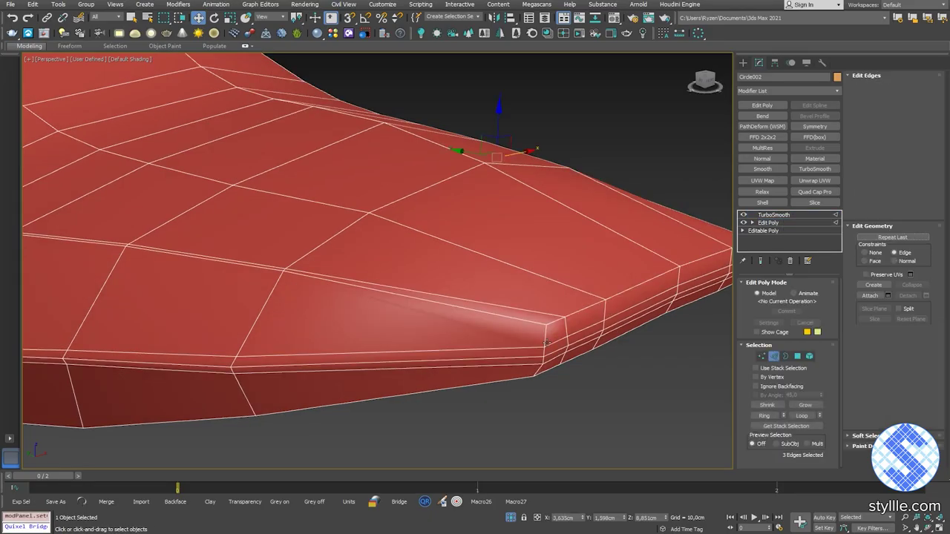
{"action": "middle_click_drag", "start_coordinate": [460, 245], "coordinate": [553, 341], "text": "alt"}
{"action": "scroll", "coordinate": [552, 341], "scroll_direction": "down", "scroll_amount": 4}
{"action": "left_click", "coordinate": [418, 384]}
{"action": "key", "text": "alt+r"}
{"action": "right_click", "coordinate": [592, 361]}
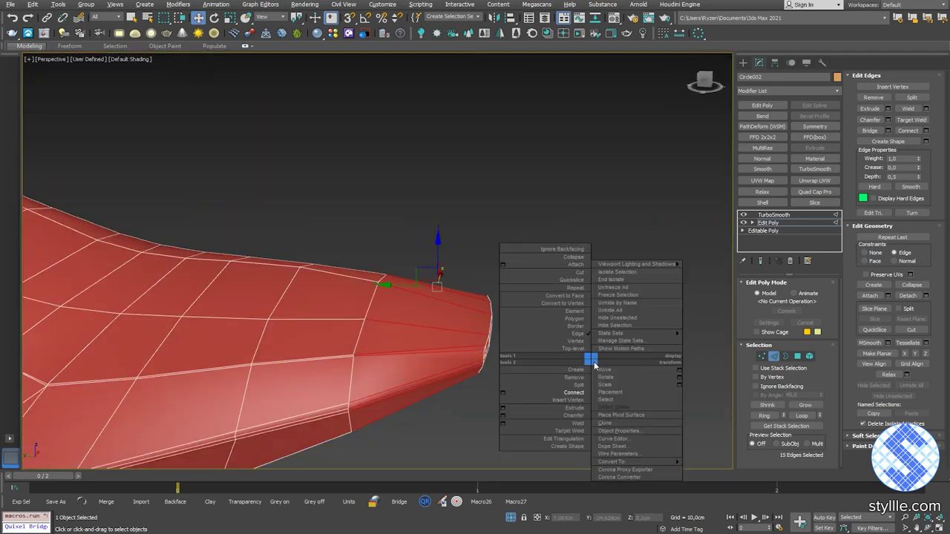
{"action": "left_click", "coordinate": [592, 363]}
{"action": "left_click_drag", "start_coordinate": [418, 324], "coordinate": [494, 357]}
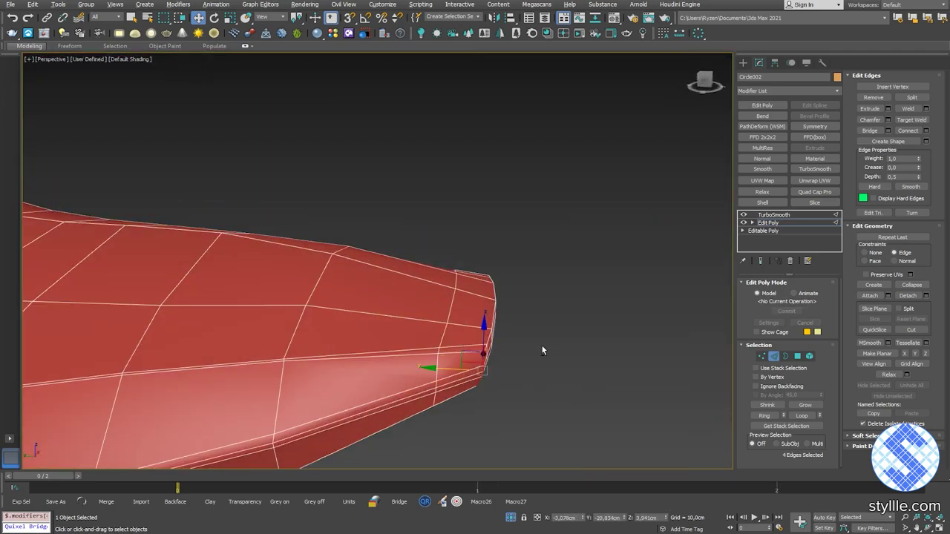
{"action": "middle_click_drag", "start_coordinate": [543, 350], "coordinate": [416, 408], "text": "alt"}
{"action": "scroll", "coordinate": [452, 303], "scroll_direction": "down", "scroll_amount": 10}
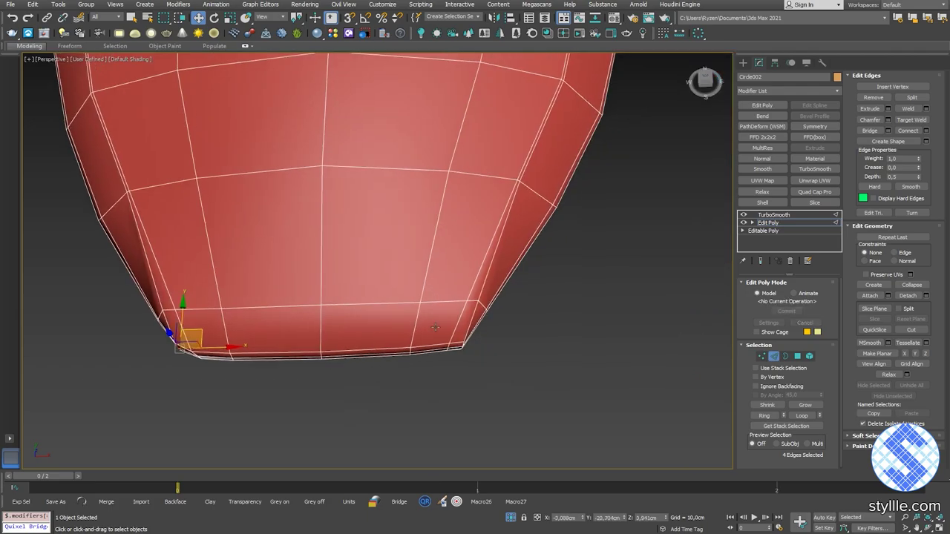
Select the toe-tip polygons in the left view, shrink the selection to the front faces and scale the tip.
{"action": "scroll", "coordinate": [423, 267], "scroll_direction": "up", "scroll_amount": 10}
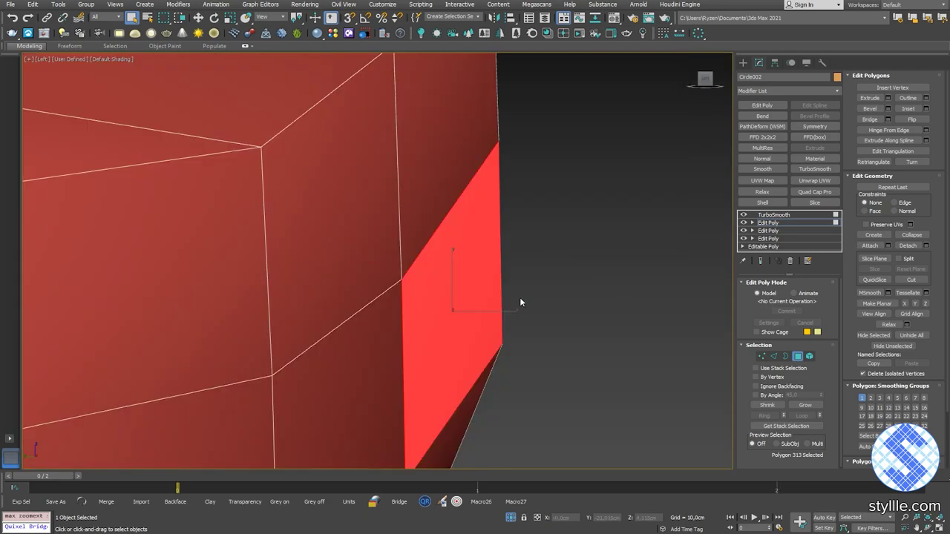
{"action": "scroll", "coordinate": [520, 296], "scroll_direction": "down", "scroll_amount": 3}
{"action": "left_click_drag", "start_coordinate": [527, 193], "coordinate": [399, 432]}
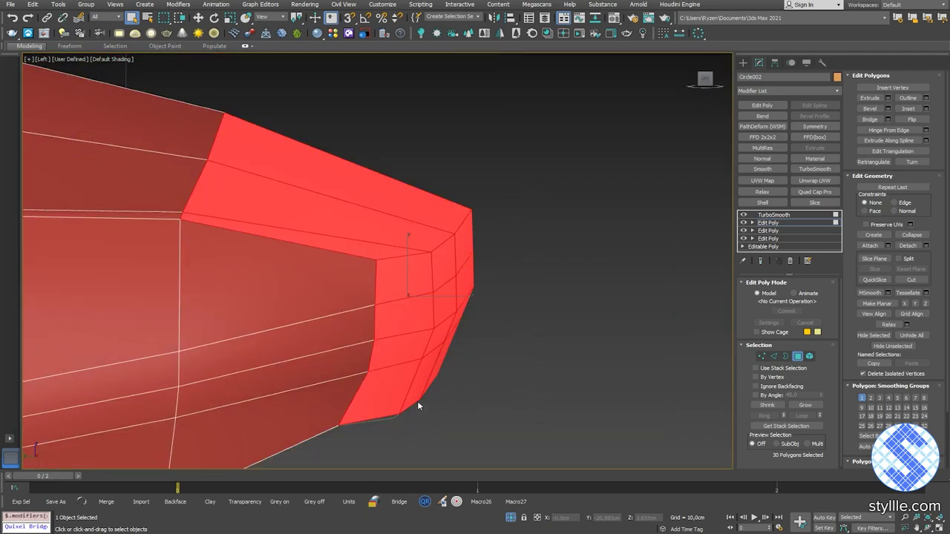
{"action": "key", "text": "ctrl+Page_Down"}
{"action": "left_click_drag", "start_coordinate": [509, 309], "coordinate": [537, 311]}
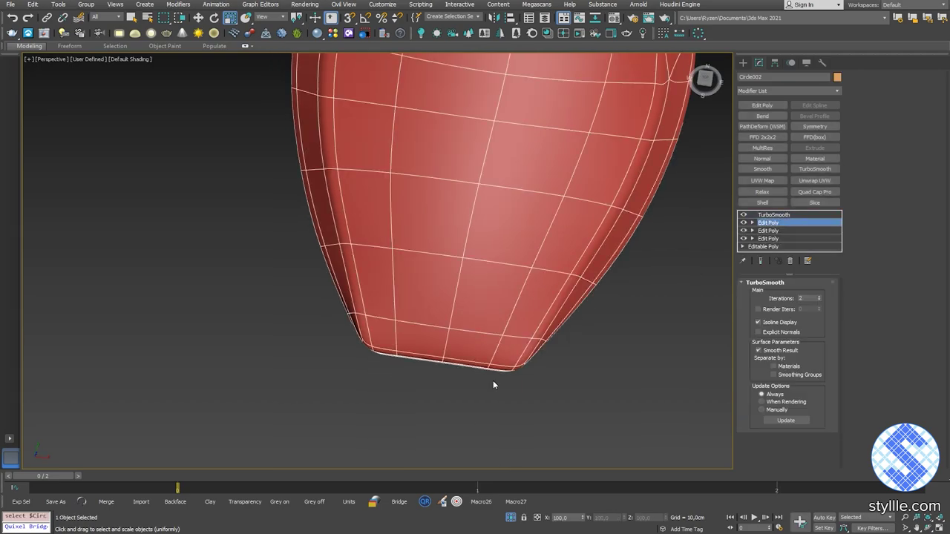
{"action": "left_click_drag", "start_coordinate": [465, 393], "coordinate": [417, 332]}
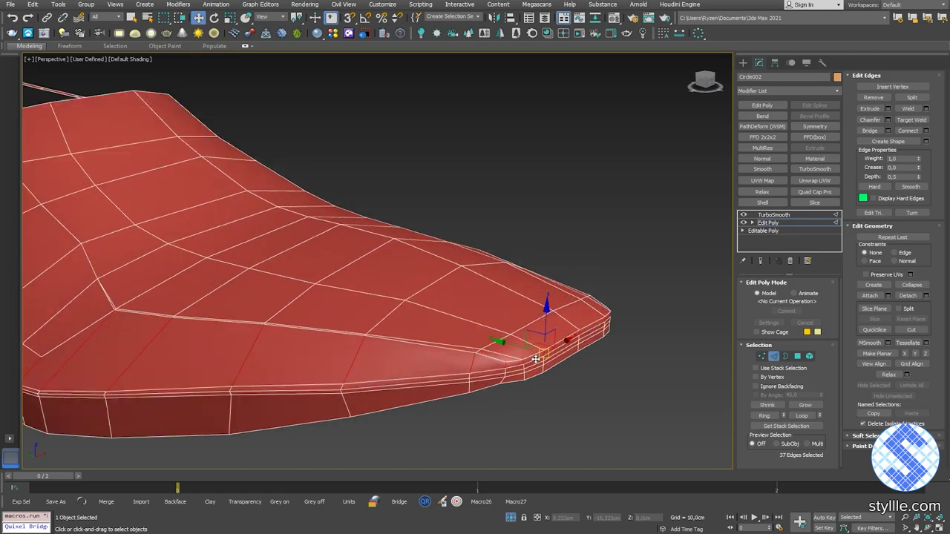
Limit the edge selection to the toe's side edges and connect them with 1 segment, pinch 0 and slide 0.
{"action": "middle_click_drag", "start_coordinate": [535, 359], "coordinate": [493, 358], "text": "alt"}
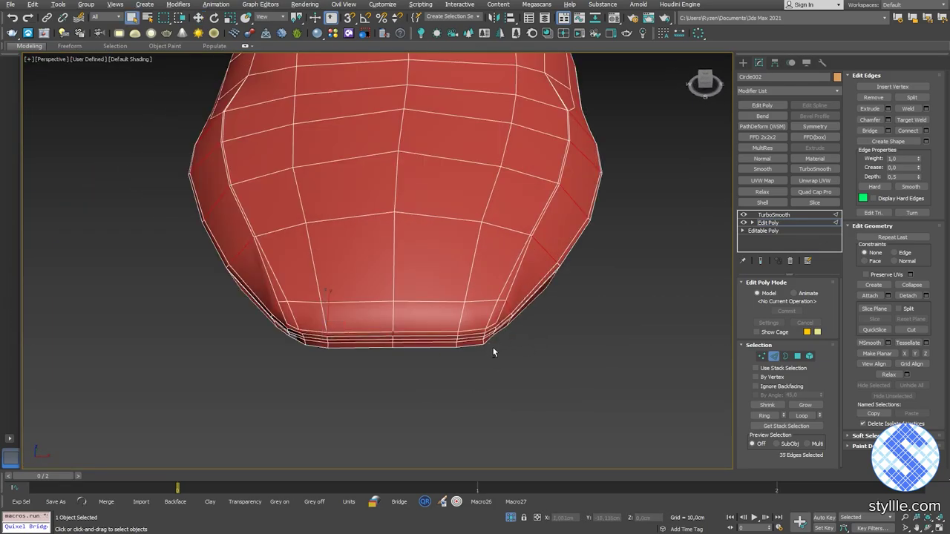
{"action": "left_click_drag", "start_coordinate": [127, 141], "coordinate": [430, 386]}
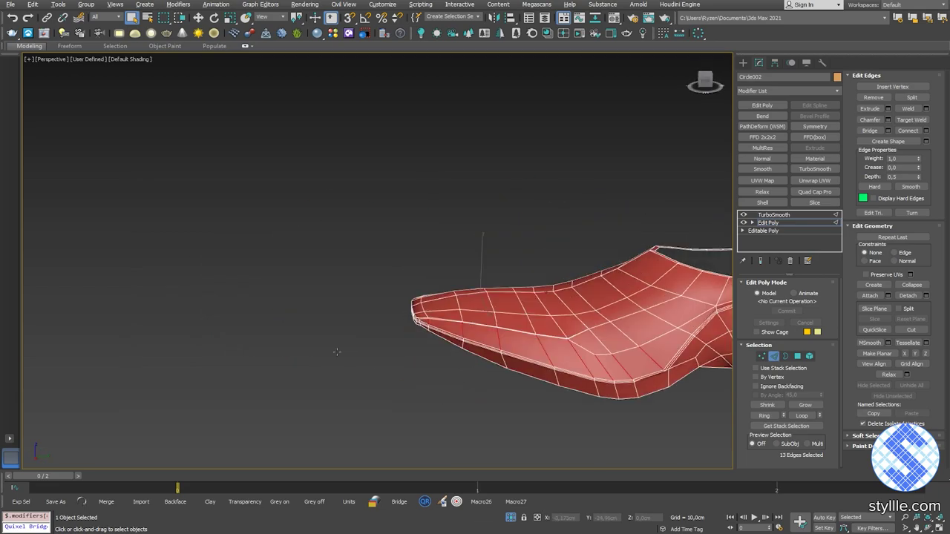
{"action": "middle_click_drag", "start_coordinate": [337, 352], "coordinate": [445, 335], "text": "alt"}
{"action": "right_click", "coordinate": [445, 335]}
{"action": "left_click", "coordinate": [357, 366]}
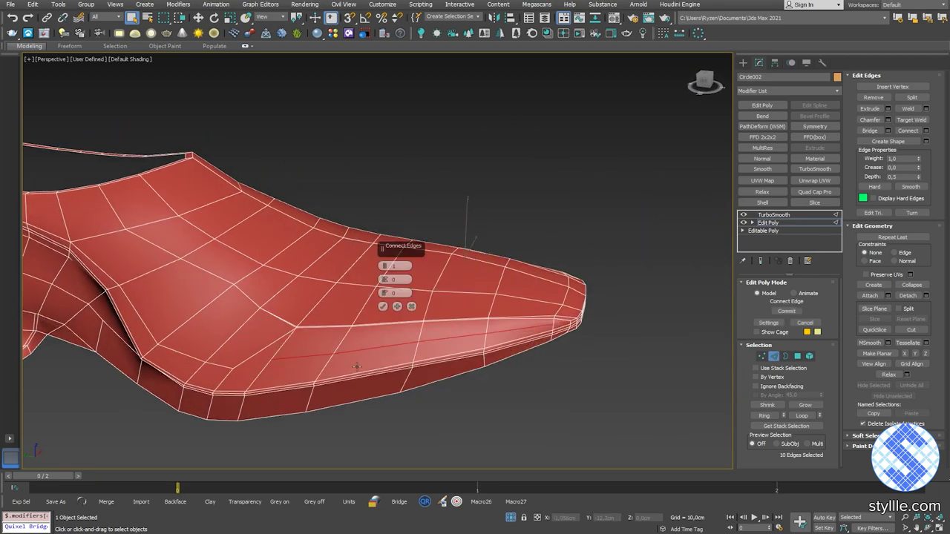
{"action": "left_click", "coordinate": [382, 306]}
Connect the front end vertex of the new side loop to the adjacent vertex at the toe tip.
{"action": "key", "text": "1"}
{"action": "scroll", "coordinate": [508, 322], "scroll_direction": "up", "scroll_amount": 3}
{"action": "left_click", "coordinate": [576, 316]}
{"action": "left_click", "coordinate": [492, 307], "text": "ctrl"}
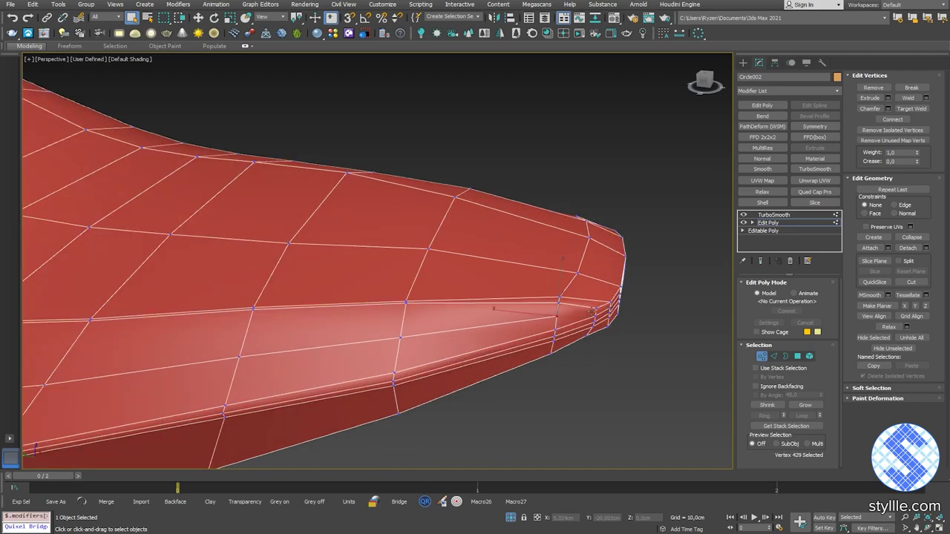
{"action": "right_click", "coordinate": [612, 329]}
{"action": "left_click", "coordinate": [594, 362]}
Connect the open end vertices of the side loop to their neighbouring vertices on the toe's opposite side.
{"action": "middle_click_drag", "start_coordinate": [595, 362], "coordinate": [436, 397], "text": "alt"}
{"action": "left_click", "coordinate": [373, 358], "text": "ctrl"}
{"action": "right_click", "coordinate": [451, 338]}
{"action": "left_click", "coordinate": [435, 370]}
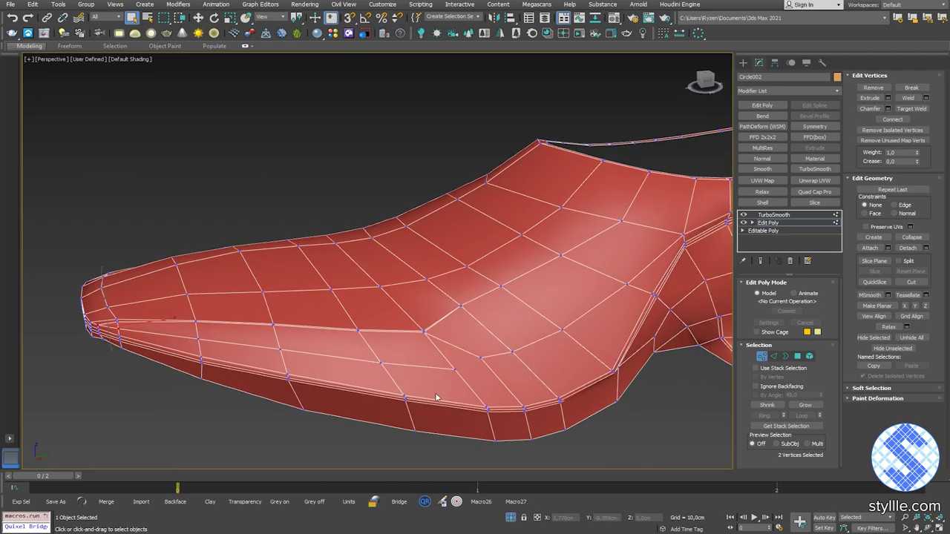
{"action": "left_click", "coordinate": [480, 359], "text": "ctrl"}
{"action": "right_click", "coordinate": [510, 339]}
{"action": "left_click", "coordinate": [493, 373]}
{"action": "middle_click_drag", "start_coordinate": [519, 339], "coordinate": [416, 311], "text": "alt"}
Collapse the short edges between the parallel seam loops near the heel so the loops merge there.
{"action": "left_click", "coordinate": [788, 220]}
{"action": "scroll", "coordinate": [326, 245], "scroll_direction": "up", "scroll_amount": 3}
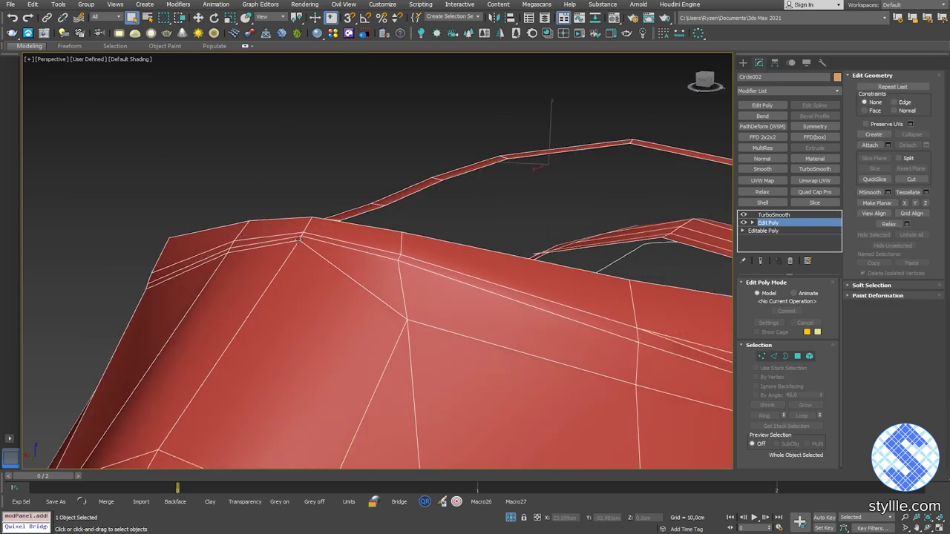
{"action": "key", "text": "2"}
{"action": "left_click", "coordinate": [302, 235]}
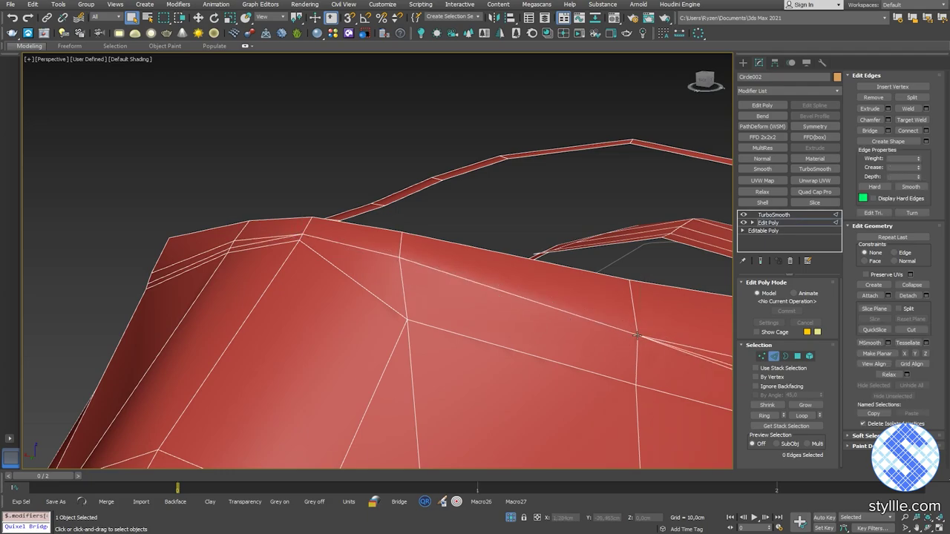
{"action": "double_click", "coordinate": [157, 278]}
{"action": "scroll", "coordinate": [158, 278], "scroll_direction": "down", "scroll_amount": 3}
{"action": "middle_click_drag", "start_coordinate": [223, 282], "coordinate": [306, 245], "text": "alt"}
{"action": "key", "text": "2"}
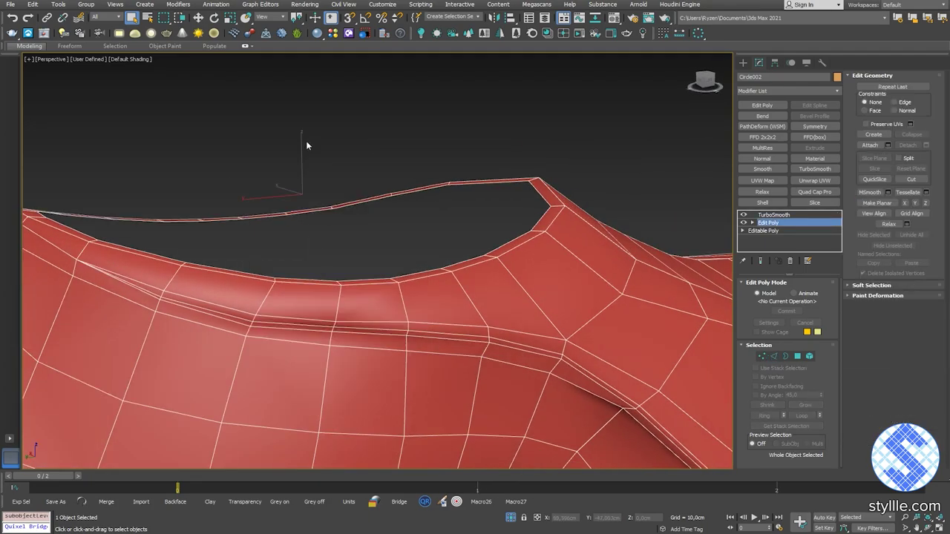
Collapse the next short edge where the seam loops converge near the heel and view the whole smoothed shoe.
{"action": "left_click", "coordinate": [306, 141]}
{"action": "middle_click_drag", "start_coordinate": [305, 144], "coordinate": [462, 177], "text": "alt"}
{"action": "middle_click_drag", "start_coordinate": [603, 270], "coordinate": [484, 190]}
{"action": "left_click", "coordinate": [487, 210]}
{"action": "left_click", "coordinate": [768, 223]}
{"action": "scroll", "coordinate": [315, 222], "scroll_direction": "up", "scroll_amount": 2}
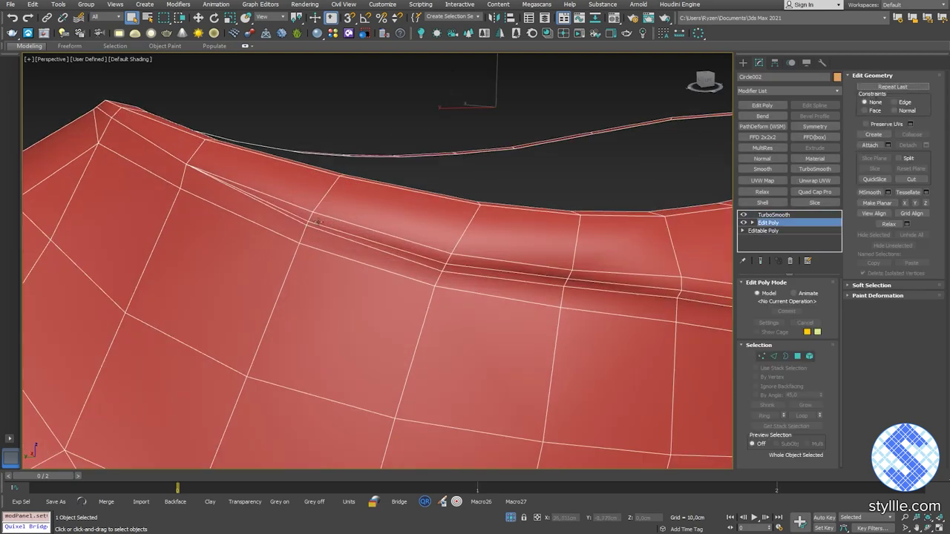
{"action": "key", "text": "2"}
{"action": "left_click", "coordinate": [309, 223]}
{"action": "key", "text": "2"}
{"action": "left_click", "coordinate": [388, 121]}
{"action": "scroll", "coordinate": [407, 223], "scroll_direction": "down", "scroll_amount": 5}
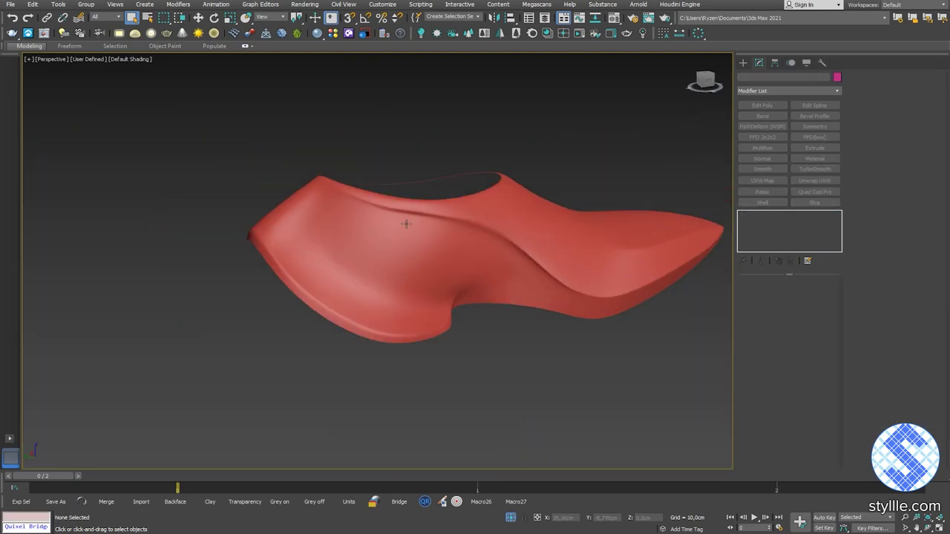
Remove the middle edge that runs into the point where the seam loops converge near the heel.
{"action": "scroll", "coordinate": [427, 223], "scroll_direction": "up", "scroll_amount": 4}
{"action": "left_click", "coordinate": [435, 223]}
{"action": "left_click", "coordinate": [768, 222]}
{"action": "key", "text": "2"}
{"action": "left_click", "coordinate": [426, 245]}
{"action": "right_click", "coordinate": [473, 250]}
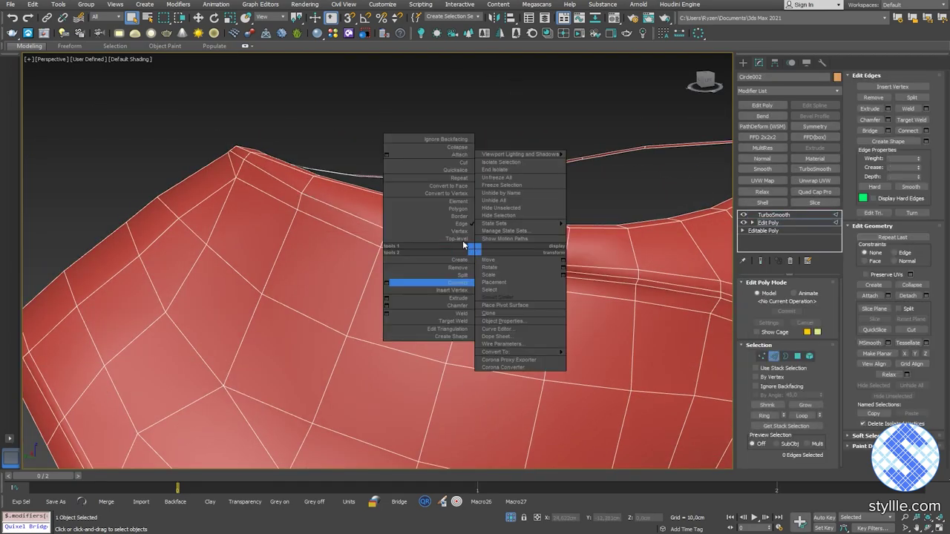
{"action": "left_click", "coordinate": [464, 249]}
{"action": "key", "text": "2"}
{"action": "left_click", "coordinate": [465, 182]}
{"action": "scroll", "coordinate": [464, 185], "scroll_direction": "down", "scroll_amount": 5}
{"action": "middle_click_drag", "start_coordinate": [465, 187], "coordinate": [406, 222], "text": "alt"}
Slide the vertex at the seam's fading end along its edge, using the Edge constraint, and check the smoothed seam.
{"action": "left_click", "coordinate": [406, 223]}
{"action": "scroll", "coordinate": [406, 222], "scroll_direction": "up", "scroll_amount": 4}
{"action": "key", "text": "1"}
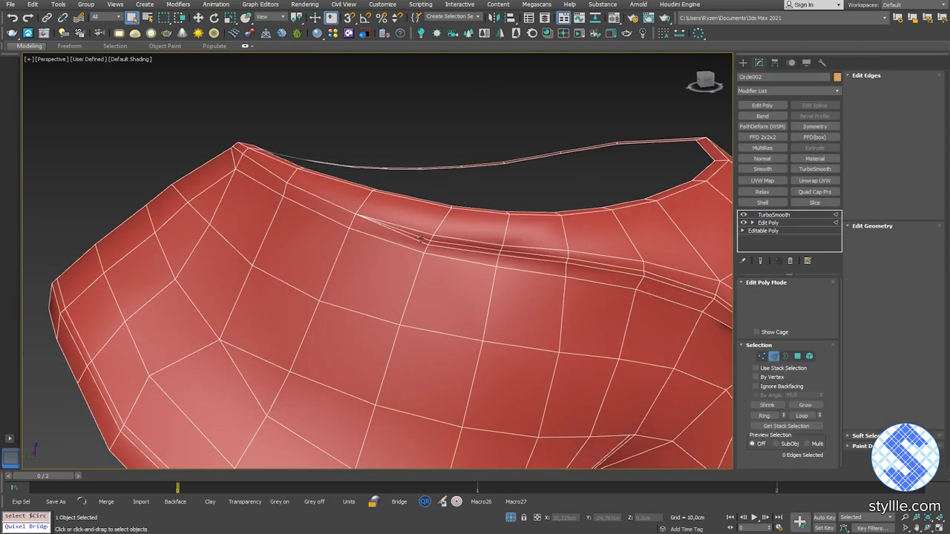
{"action": "key", "text": "w"}
{"action": "key", "text": "shift+x"}
{"action": "scroll", "coordinate": [392, 213], "scroll_direction": "up", "scroll_amount": 3}
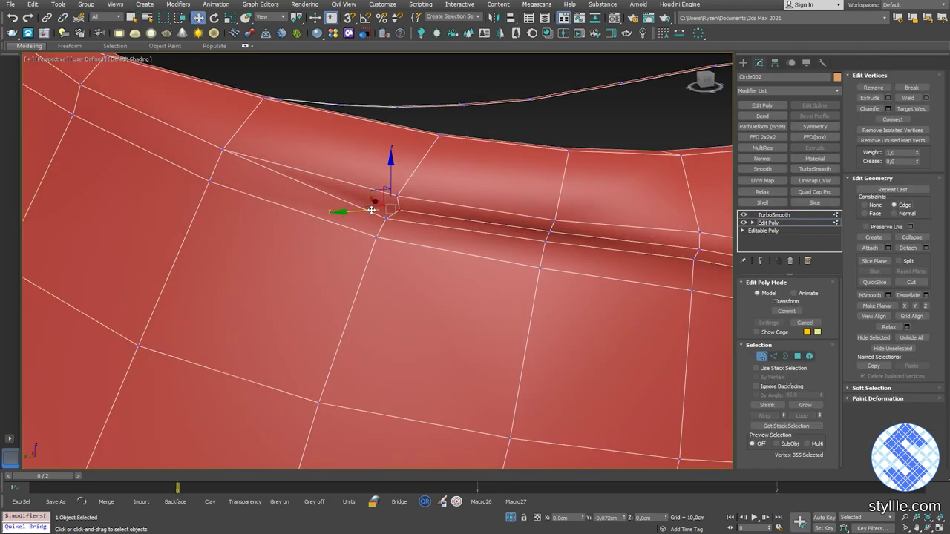
{"action": "left_click_drag", "start_coordinate": [371, 210], "coordinate": [379, 209]}
{"action": "key", "text": "1"}
{"action": "scroll", "coordinate": [404, 178], "scroll_direction": "down", "scroll_amount": 6}
{"action": "left_click", "coordinate": [419, 145]}
{"action": "middle_click_drag", "start_coordinate": [421, 148], "coordinate": [426, 222], "text": "alt"}
{"action": "scroll", "coordinate": [456, 205], "scroll_direction": "up", "scroll_amount": 4}
{"action": "scroll", "coordinate": [392, 223], "scroll_direction": "down", "scroll_amount": 3}
{"action": "scroll", "coordinate": [427, 223], "scroll_direction": "up", "scroll_amount": 3}
Add a second Edit Poly modifier above the existing one, beneath TurboSmooth.
{"action": "left_click", "coordinate": [427, 223]}
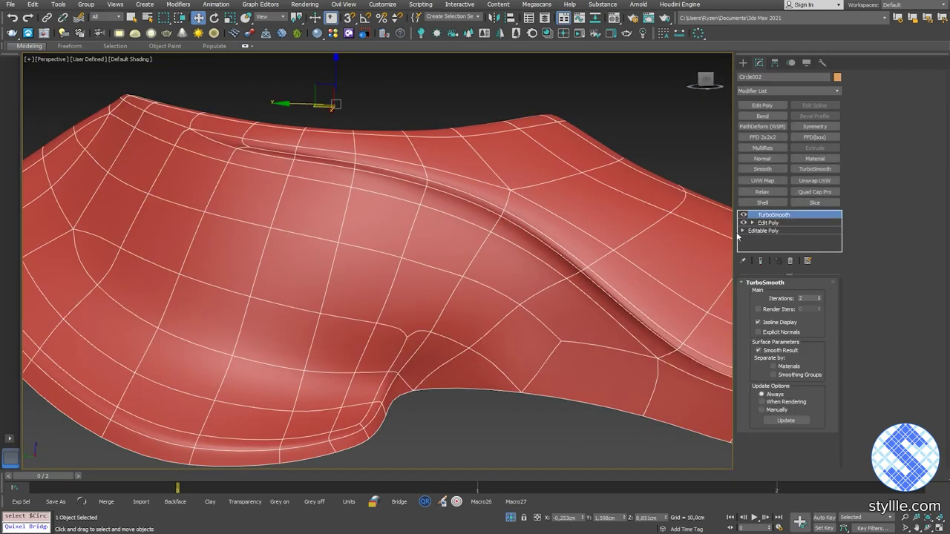
{"action": "left_click", "coordinate": [769, 223]}
{"action": "left_click", "coordinate": [762, 105]}
{"action": "middle_click_drag", "start_coordinate": [253, 191], "coordinate": [323, 243]}
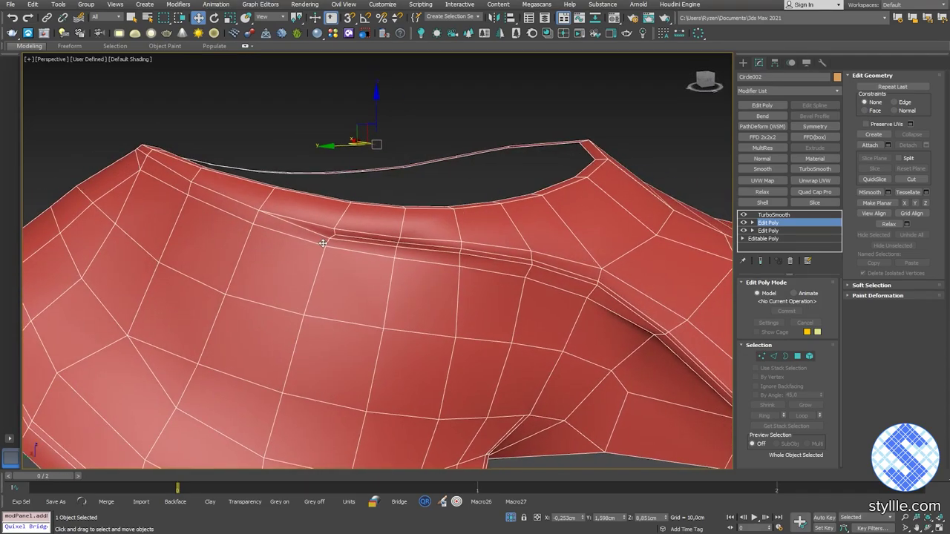
{"action": "scroll", "coordinate": [323, 244], "scroll_direction": "up", "scroll_amount": 3}
{"action": "key", "text": "1"}
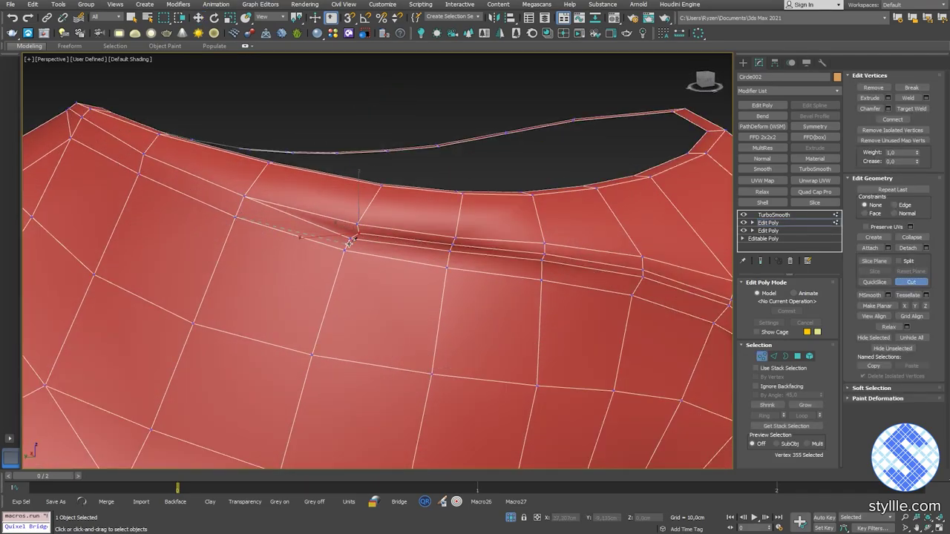
{"action": "right_click", "coordinate": [371, 241]}
{"action": "scroll", "coordinate": [371, 241], "scroll_direction": "down", "scroll_amount": 3}
{"action": "middle_click_drag", "start_coordinate": [612, 356], "coordinate": [376, 258]}
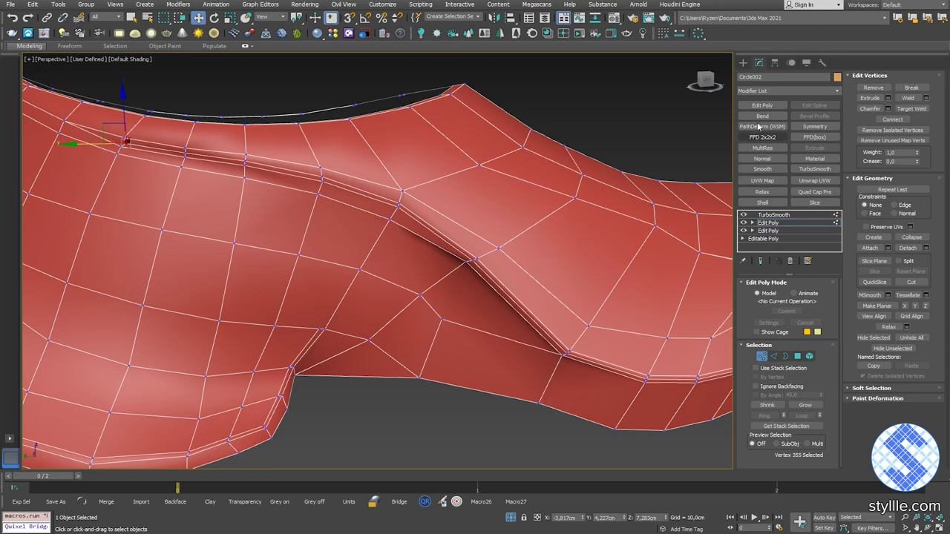
Slide the edges and vertices along the forward part of the seam closer to the fold, constrained to their edges.
{"action": "key", "text": "2"}
{"action": "left_click", "coordinate": [546, 296]}
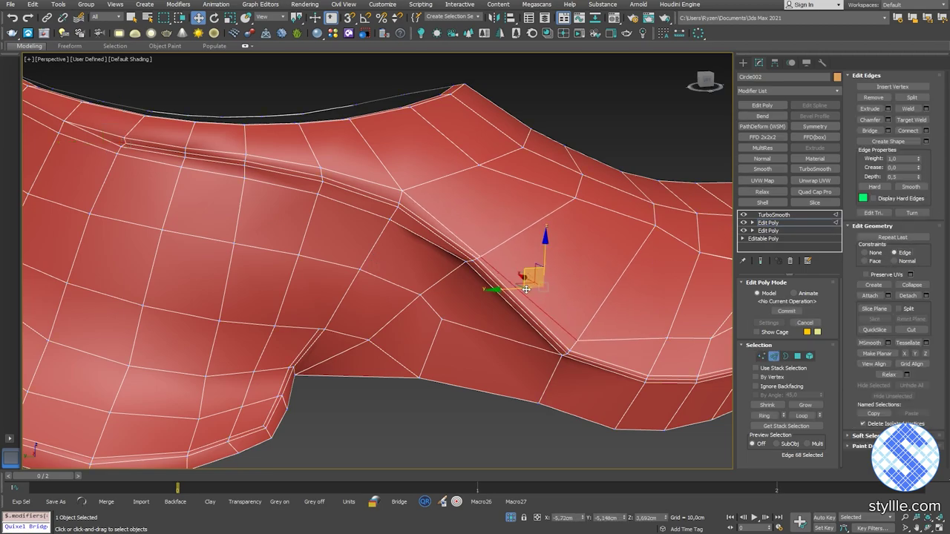
{"action": "key", "text": "1"}
{"action": "left_click", "coordinate": [570, 321]}
{"action": "middle_click_drag", "start_coordinate": [664, 342], "coordinate": [503, 301], "text": "alt"}
{"action": "key", "text": "2"}
{"action": "left_click", "coordinate": [524, 269]}
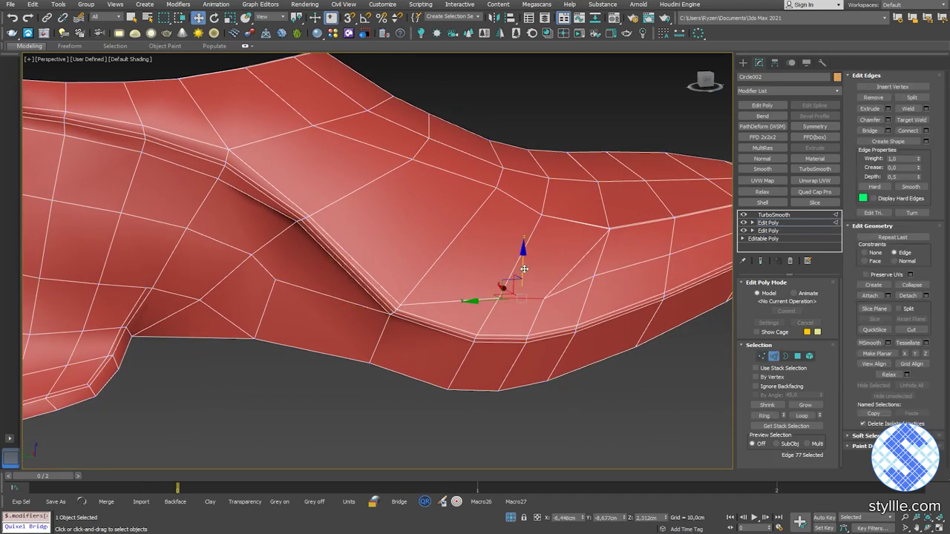
{"action": "left_click_drag", "start_coordinate": [517, 295], "coordinate": [496, 311]}
Slide the upper seam vertices around the instep bend closer to the fold along their edges.
{"action": "middle_click_drag", "start_coordinate": [269, 168], "coordinate": [477, 262]}
{"action": "key", "text": "1"}
{"action": "left_click", "coordinate": [443, 244]}
{"action": "left_click_drag", "start_coordinate": [429, 232], "coordinate": [426, 242]}
{"action": "middle_click_drag", "start_coordinate": [410, 225], "coordinate": [462, 239]}
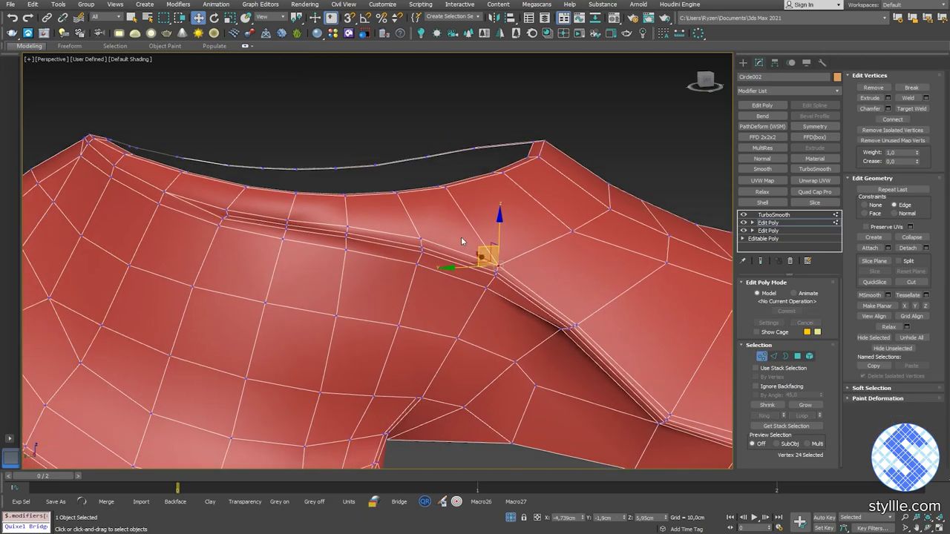
{"action": "scroll", "coordinate": [462, 240], "scroll_direction": "up", "scroll_amount": 2}
{"action": "left_click", "coordinate": [407, 241]}
{"action": "middle_click_drag", "start_coordinate": [294, 195], "coordinate": [354, 139], "text": "alt"}
{"action": "key", "text": "1"}
{"action": "left_click", "coordinate": [456, 110]}
Examine the seam's fading end near the heel, comparing its end vertex with the smoothed surface.
{"action": "middle_click_drag", "start_coordinate": [457, 109], "coordinate": [428, 287], "text": "alt"}
{"action": "scroll", "coordinate": [428, 286], "scroll_direction": "up", "scroll_amount": 3}
{"action": "left_click", "coordinate": [429, 282]}
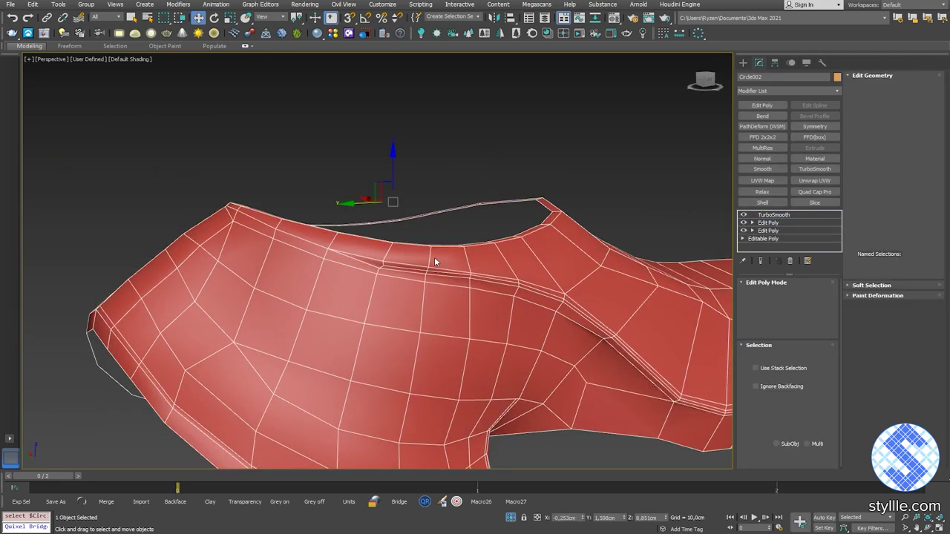
{"action": "key", "text": "1"}
{"action": "scroll", "coordinate": [416, 261], "scroll_direction": "up", "scroll_amount": 5}
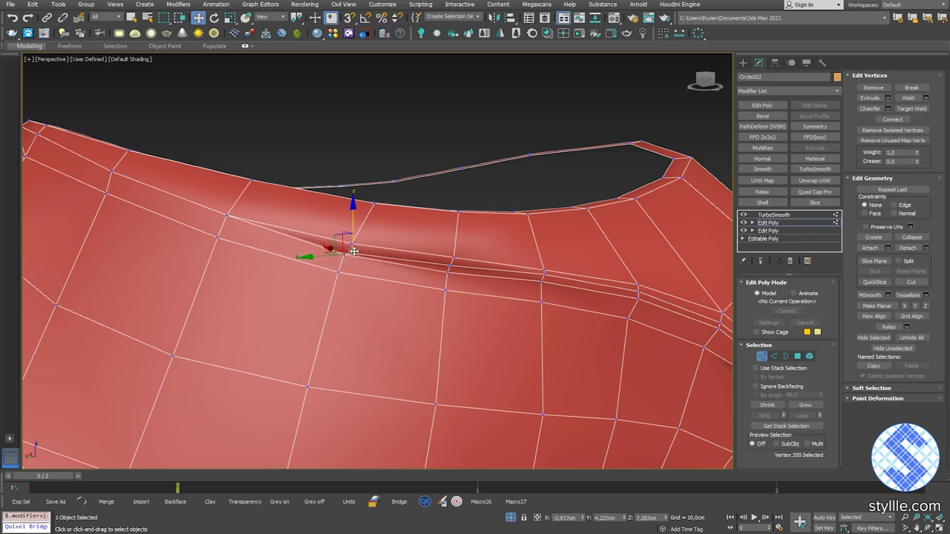
{"action": "middle_click_drag", "start_coordinate": [358, 253], "coordinate": [349, 235], "text": "alt"}
{"action": "right_click", "coordinate": [348, 233]}
{"action": "left_click", "coordinate": [330, 223]}
{"action": "left_click", "coordinate": [371, 145]}
{"action": "scroll", "coordinate": [378, 193], "scroll_direction": "down", "scroll_amount": 4}
{"action": "scroll", "coordinate": [405, 193], "scroll_direction": "up", "scroll_amount": 4}
{"action": "left_click", "coordinate": [408, 197]}
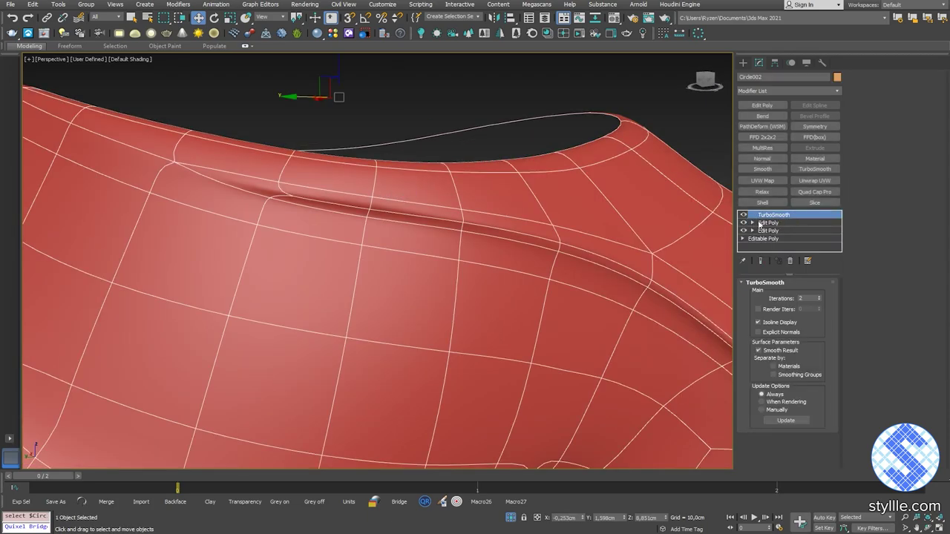
Cut a new supporting edge line just above the seam, running from its heel end forward along the side.
{"action": "left_click", "coordinate": [760, 223]}
{"action": "left_click", "coordinate": [913, 281]}
{"action": "middle_click_drag", "start_coordinate": [60, 122], "coordinate": [107, 153]}
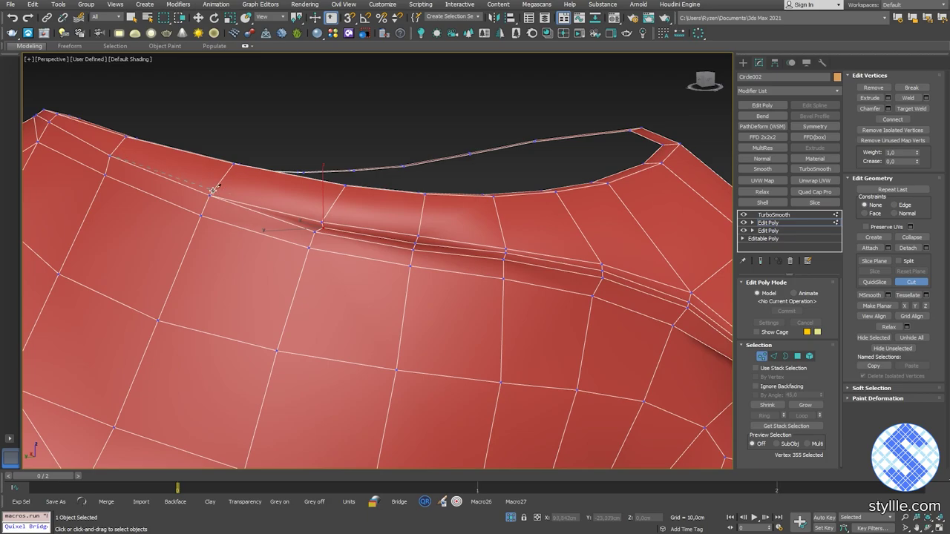
{"action": "scroll", "coordinate": [186, 174], "scroll_direction": "up", "scroll_amount": 4}
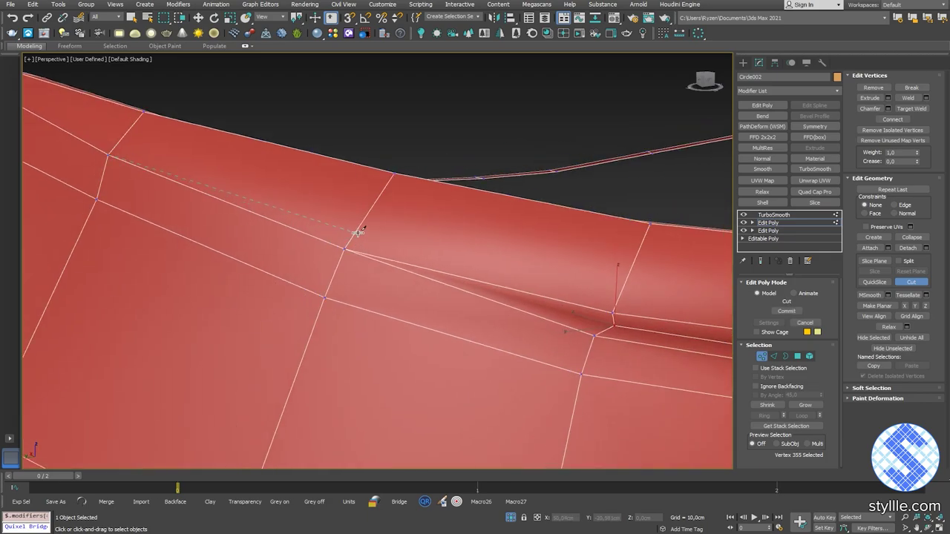
{"action": "scroll", "coordinate": [297, 223], "scroll_direction": "down", "scroll_amount": 2}
{"action": "left_click", "coordinate": [454, 274]}
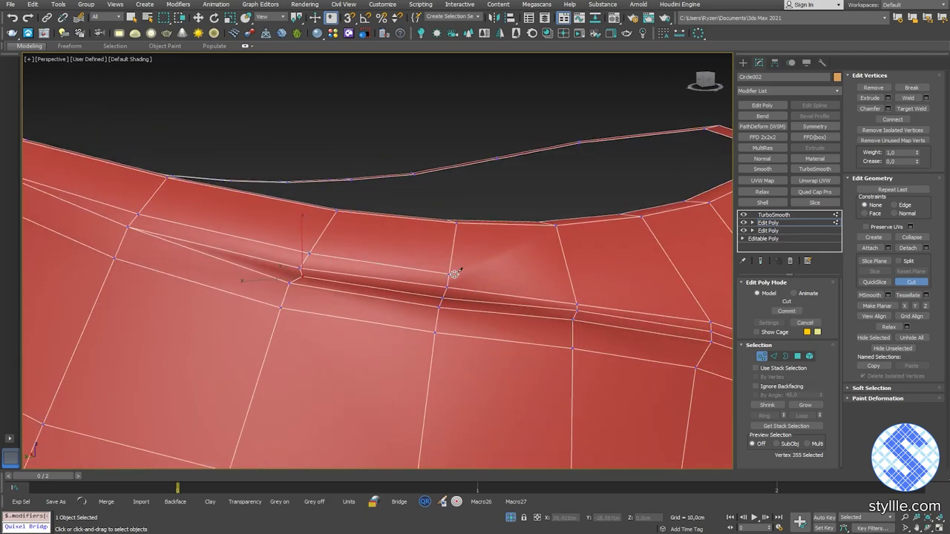
{"action": "left_click", "coordinate": [695, 297]}
{"action": "middle_click_drag", "start_coordinate": [694, 297], "coordinate": [558, 246]}
{"action": "left_click", "coordinate": [501, 298]}
{"action": "right_click", "coordinate": [522, 246]}
Slide the new cut's vertices down along their edges closer to the seam and check the smoothed side.
{"action": "middle_click_drag", "start_coordinate": [60, 170], "coordinate": [274, 220]}
{"action": "scroll", "coordinate": [274, 220], "scroll_direction": "up", "scroll_amount": 2}
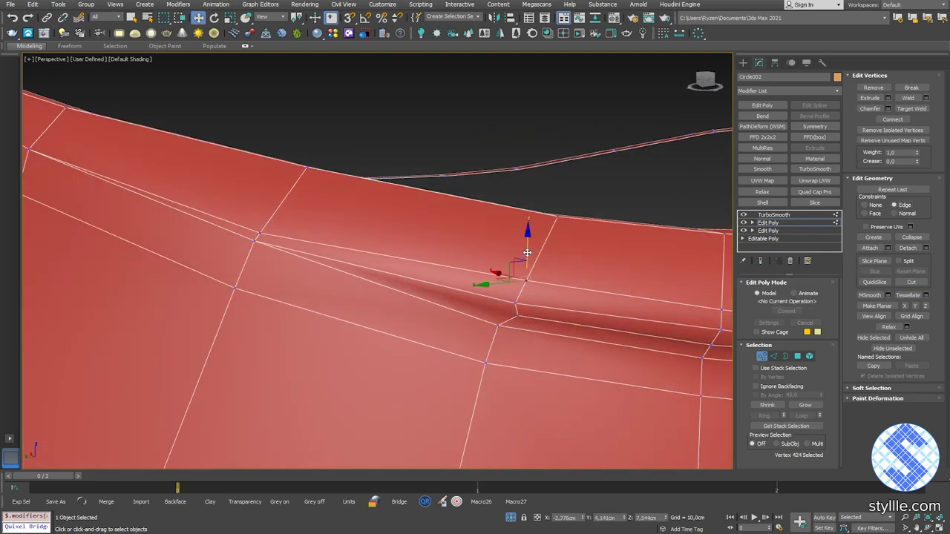
{"action": "left_click_drag", "start_coordinate": [526, 253], "coordinate": [526, 269]}
{"action": "middle_click_drag", "start_coordinate": [668, 257], "coordinate": [353, 236]}
{"action": "left_click", "coordinate": [425, 288]}
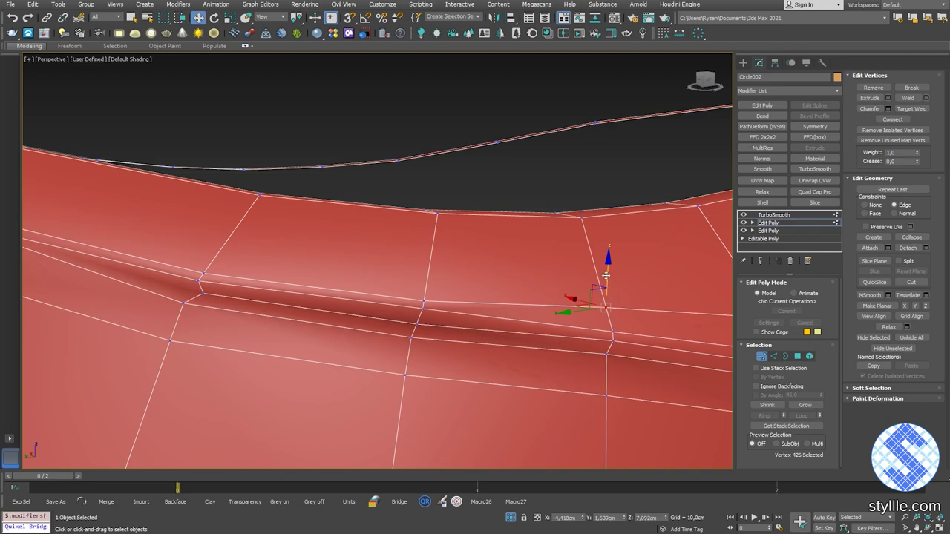
{"action": "left_click_drag", "start_coordinate": [606, 275], "coordinate": [607, 290]}
{"action": "middle_click_drag", "start_coordinate": [640, 299], "coordinate": [346, 265]}
{"action": "key", "text": "1"}
{"action": "scroll", "coordinate": [408, 142], "scroll_direction": "down", "scroll_amount": 2}
{"action": "left_click", "coordinate": [408, 142]}
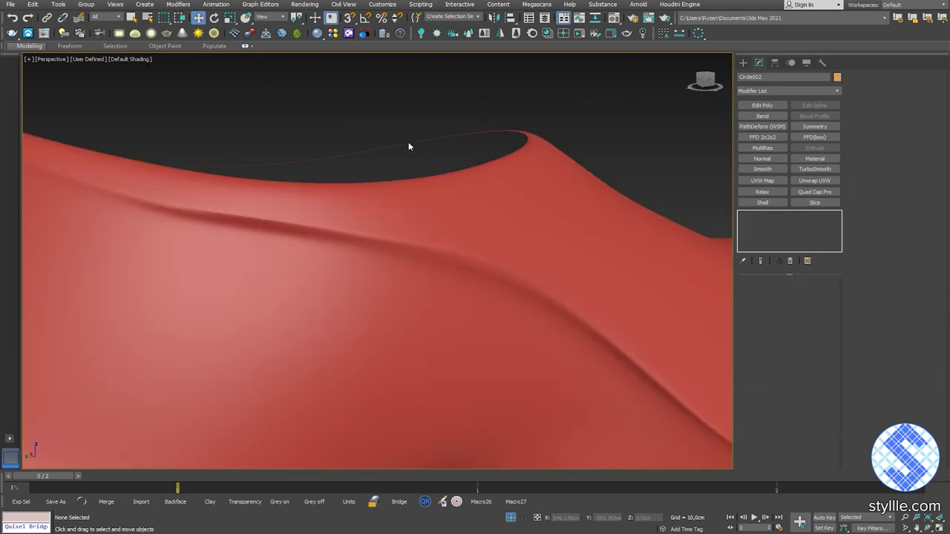
{"action": "middle_click_drag", "start_coordinate": [460, 215], "coordinate": [417, 285], "text": "alt"}
{"action": "scroll", "coordinate": [526, 243], "scroll_direction": "down", "scroll_amount": 3}
{"action": "scroll", "coordinate": [368, 278], "scroll_direction": "up", "scroll_amount": 4}
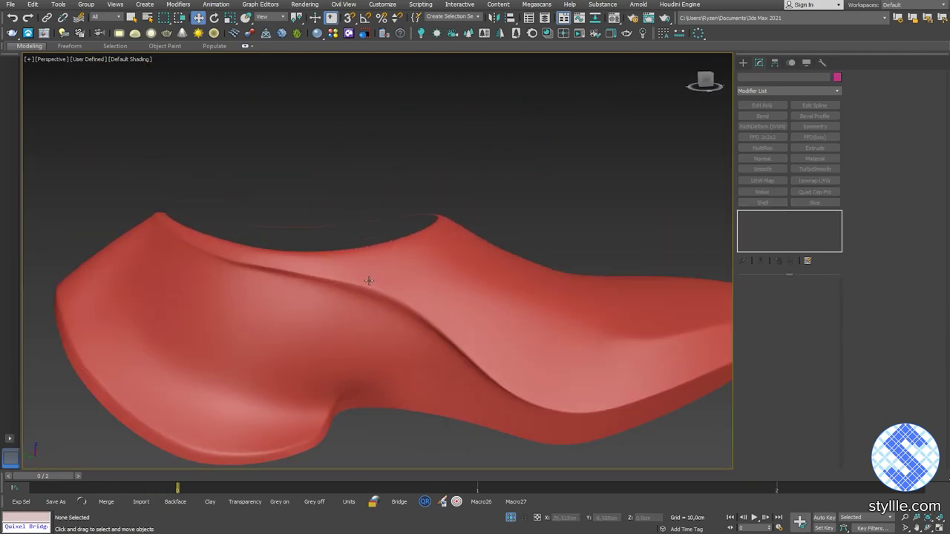
Extend the cut above the seam forward to the toe and select the whole resulting edge loop.
{"action": "left_click", "coordinate": [369, 278]}
{"action": "left_click", "coordinate": [767, 223]}
{"action": "key", "text": "1"}
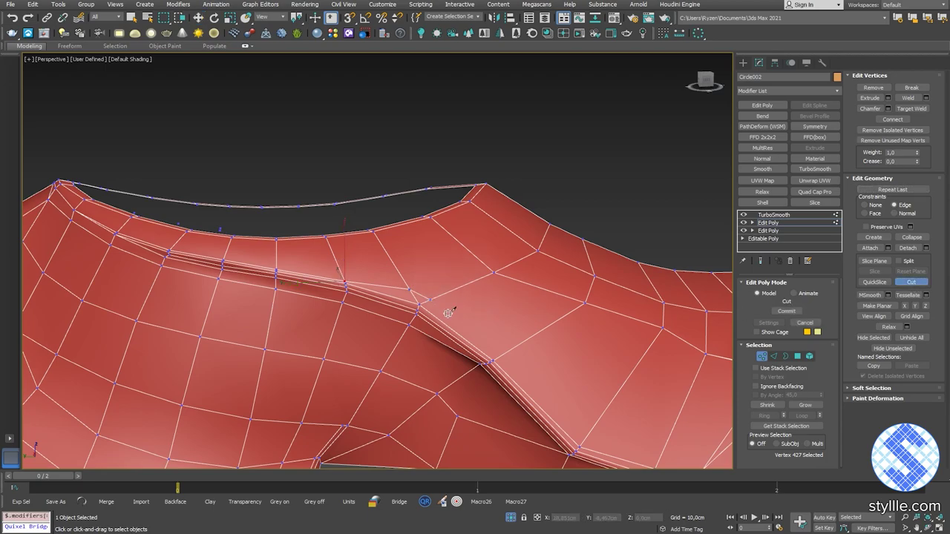
{"action": "middle_click_drag", "start_coordinate": [576, 422], "coordinate": [571, 391], "text": "alt"}
{"action": "key", "text": "2"}
{"action": "double_click", "coordinate": [326, 254]}
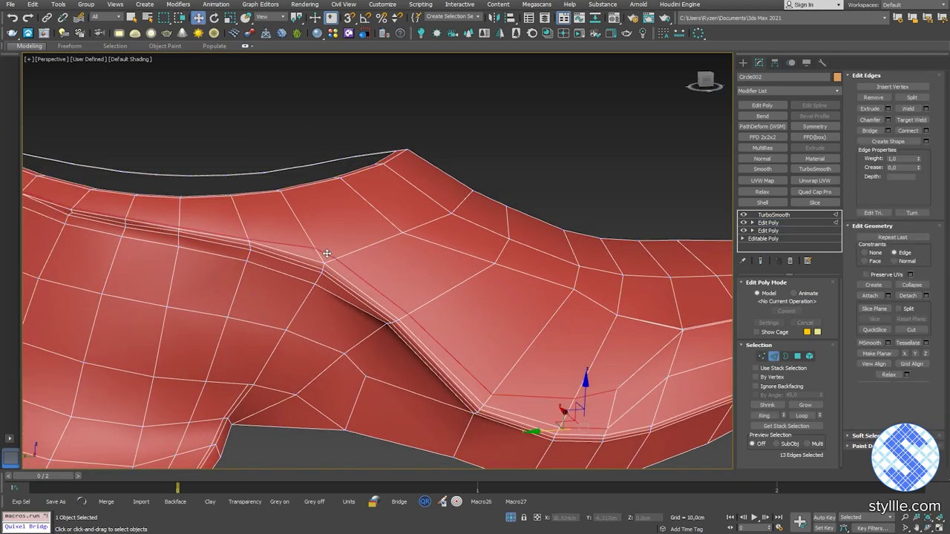
{"action": "key", "text": "1"}
{"action": "scroll", "coordinate": [346, 242], "scroll_direction": "up", "scroll_amount": 3}
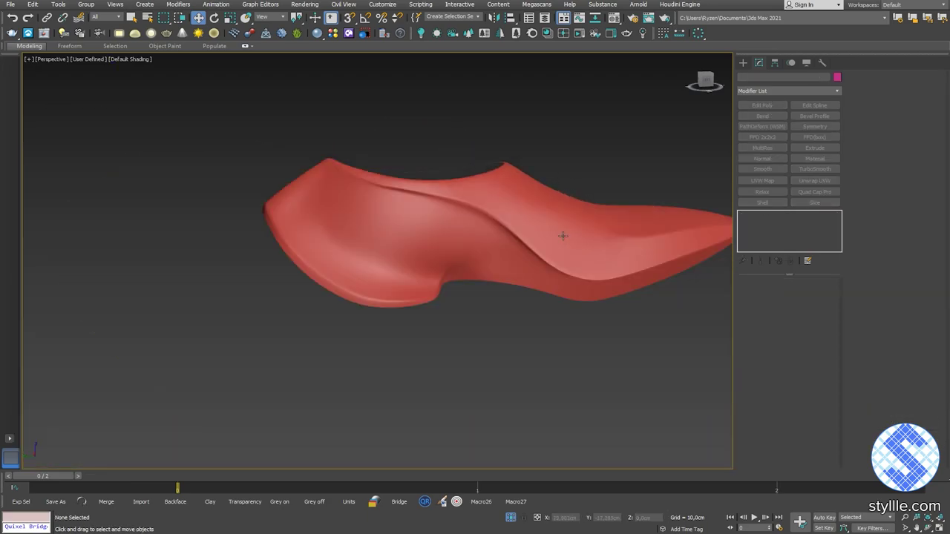
Examine the seam at the instep bend on the smoothed shoe and the short edge crossing it.
{"action": "scroll", "coordinate": [457, 244], "scroll_direction": "up", "scroll_amount": 5}
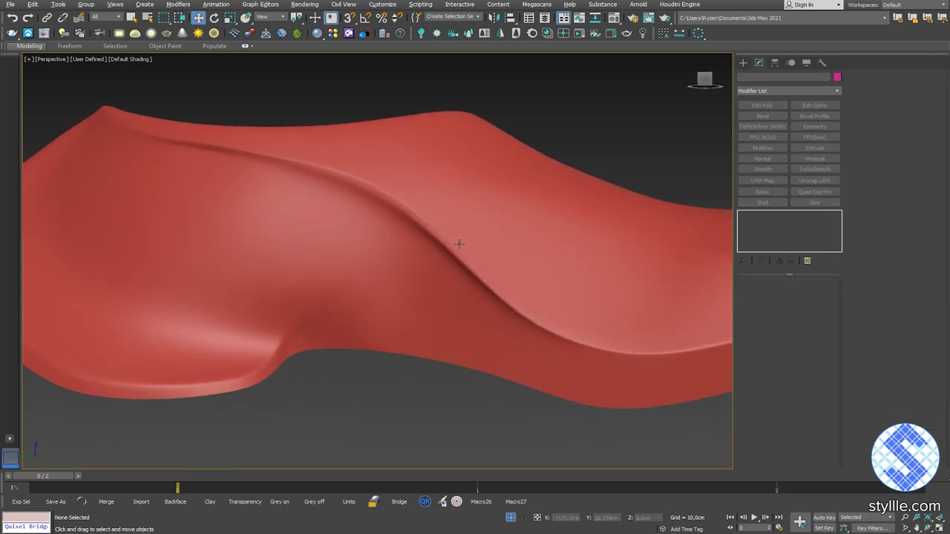
{"action": "mouse_move", "coordinate": [458, 244]}
{"action": "middle_mouse_down", "text": "alt"}
{"action": "mouse_move", "coordinate": [487, 257]}
{"action": "mouse_move", "coordinate": [449, 252]}
{"action": "mouse_move", "coordinate": [449, 236]}
{"action": "middle_mouse_up", "text": "alt"}
{"action": "scroll", "coordinate": [455, 269], "scroll_direction": "down", "scroll_amount": 5}
{"action": "scroll", "coordinate": [411, 221], "scroll_direction": "up", "scroll_amount": 4}
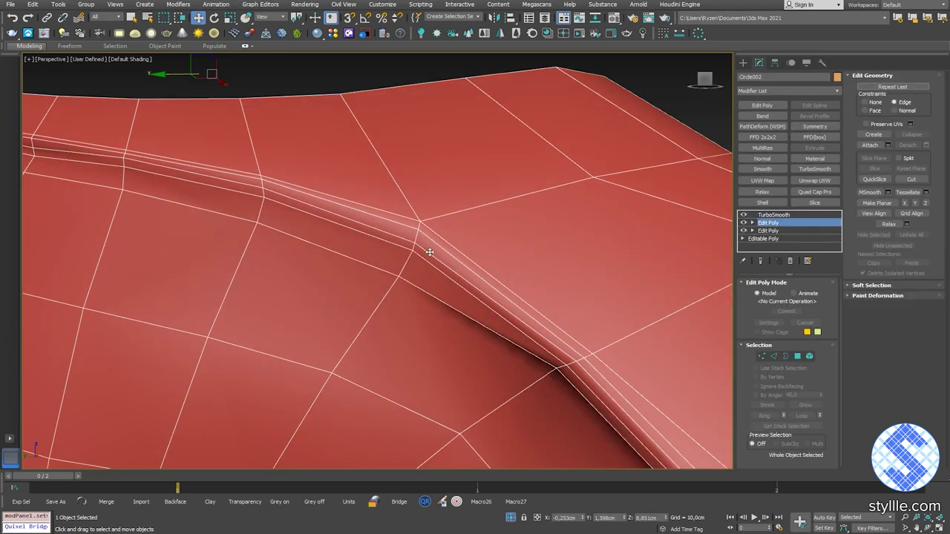
{"action": "key", "text": "2"}
{"action": "left_click", "coordinate": [412, 242]}
{"action": "scroll", "coordinate": [397, 254], "scroll_direction": "down", "scroll_amount": 4}
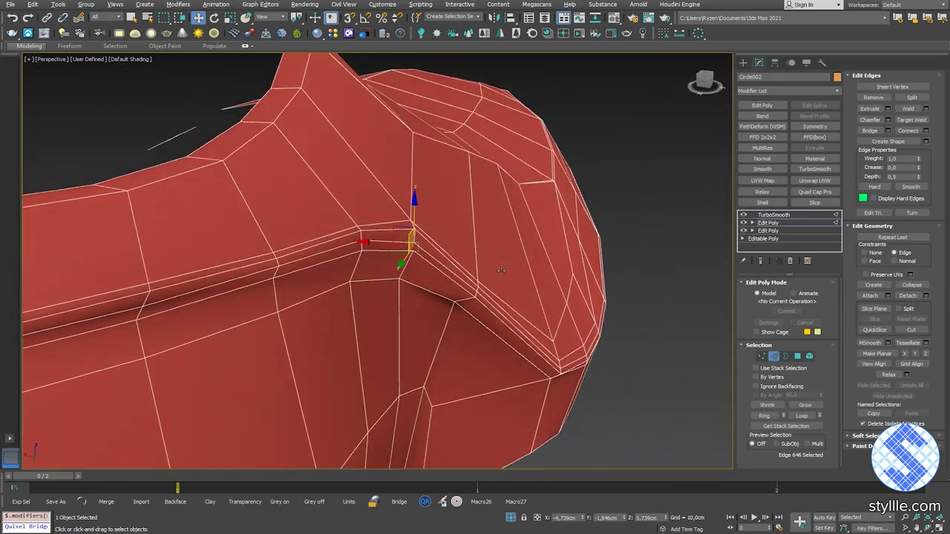
{"action": "right_click", "coordinate": [466, 248]}
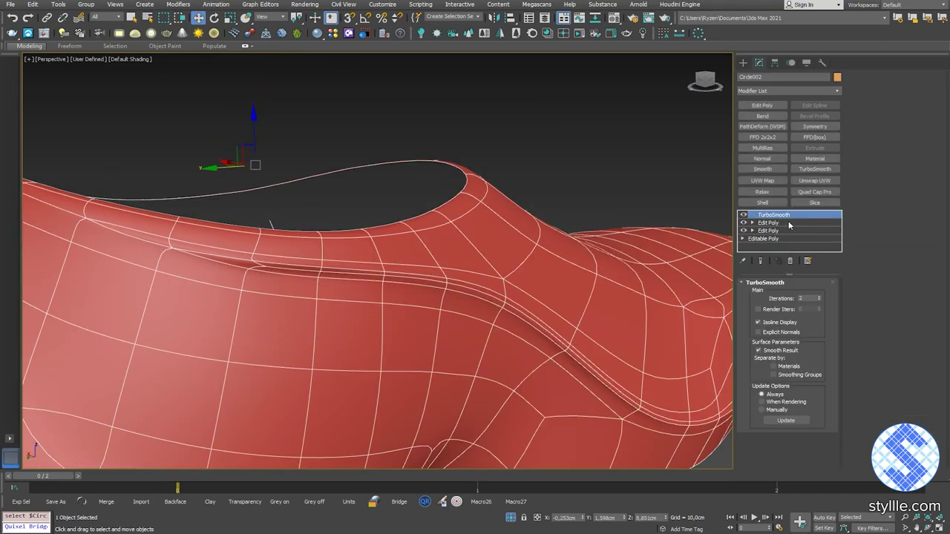
Set the constraint to None and weld the front end vertex of the upper supporting loop to the seam's bend vertex.
{"action": "left_click", "coordinate": [866, 253]}
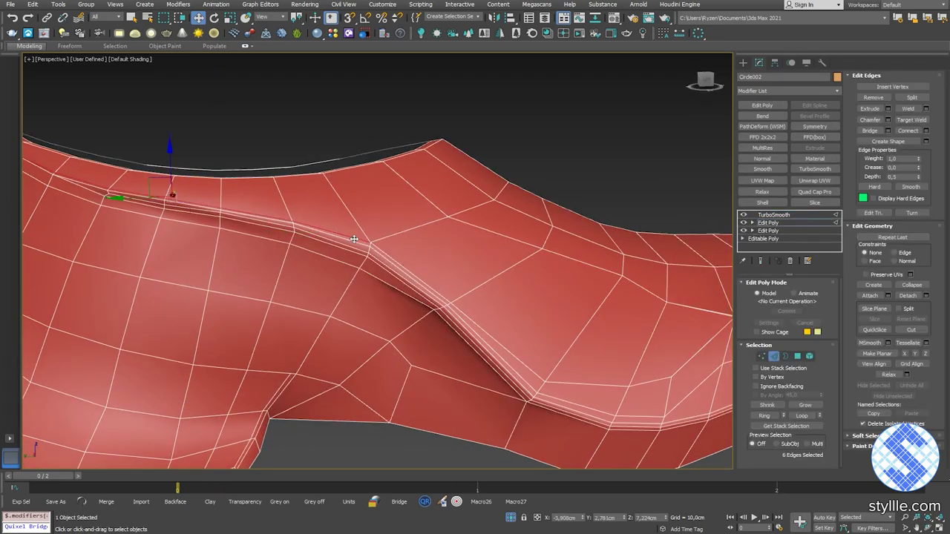
{"action": "middle_click_drag", "start_coordinate": [473, 323], "coordinate": [475, 319]}
{"action": "key", "text": "1"}
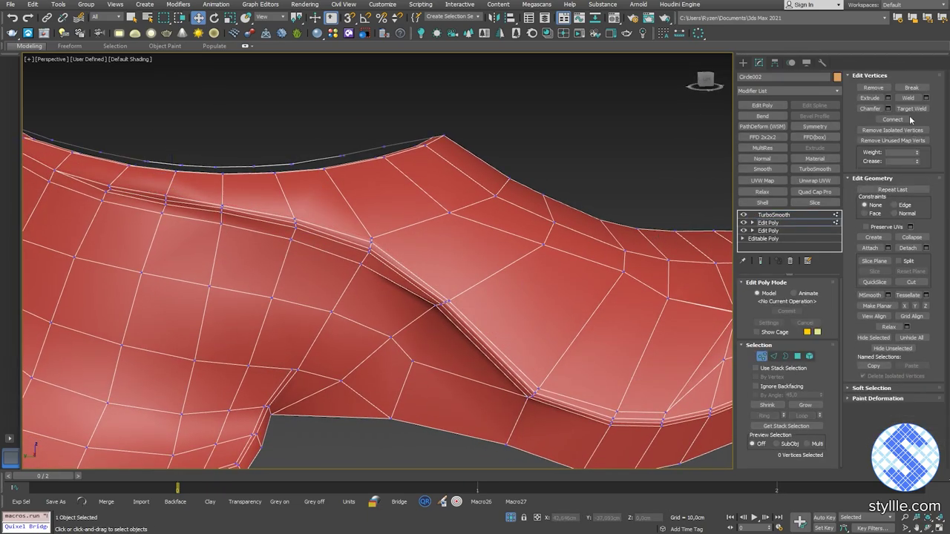
{"action": "left_click", "coordinate": [371, 236]}
{"action": "right_click", "coordinate": [435, 233]}
{"action": "key", "text": "1"}
{"action": "left_click", "coordinate": [334, 126]}
{"action": "middle_click_drag", "start_coordinate": [259, 229], "coordinate": [329, 254]}
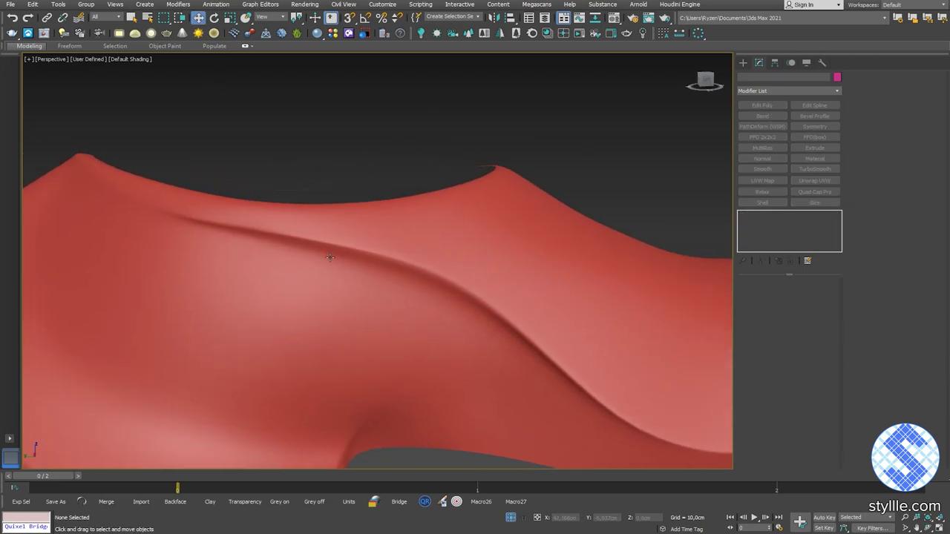
Adjust the upper seam vertices just behind the instep bend, moving the nearest one upward along its edge.
{"action": "left_click", "coordinate": [428, 277]}
{"action": "key", "text": "1"}
{"action": "scroll", "coordinate": [439, 277], "scroll_direction": "up", "scroll_amount": 4}
{"action": "left_click", "coordinate": [470, 277]}
{"action": "middle_click_drag", "start_coordinate": [490, 292], "coordinate": [561, 285], "text": "alt"}
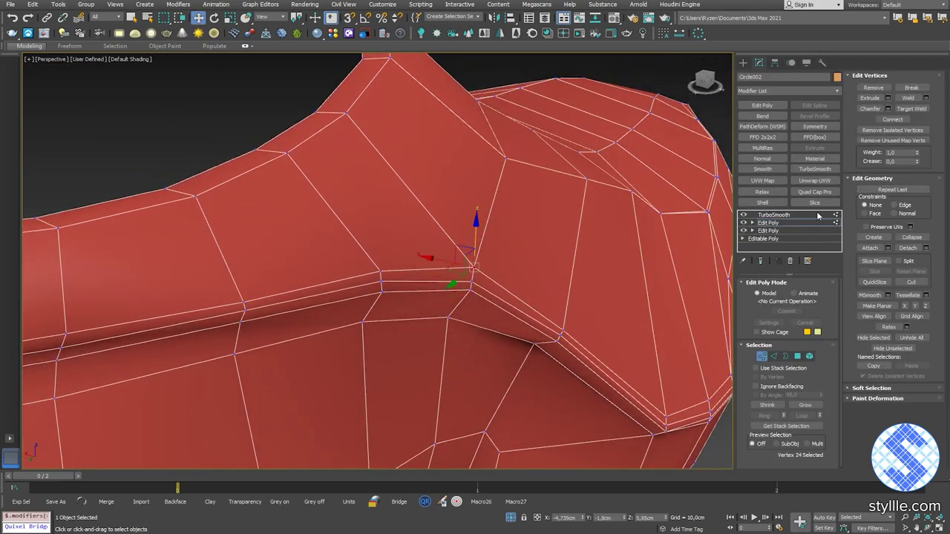
{"action": "key", "text": "2"}
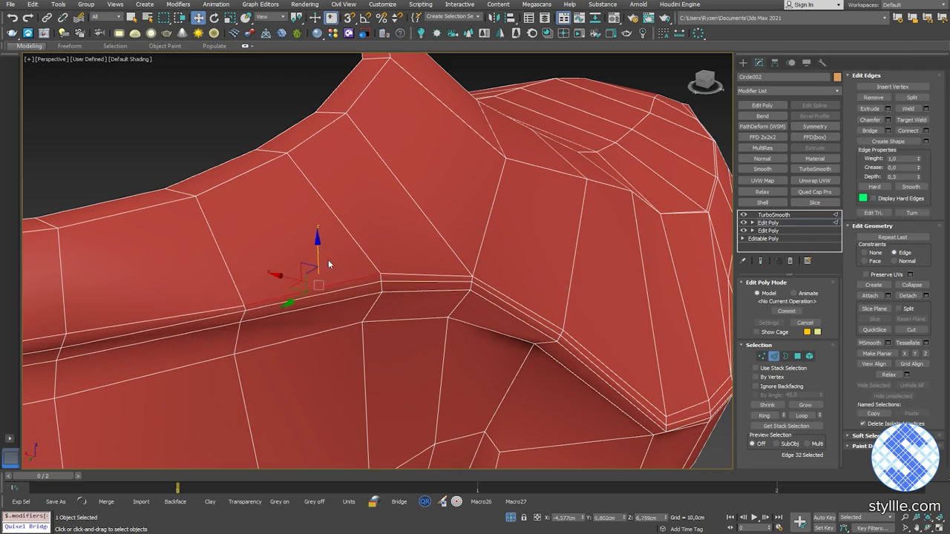
{"action": "key", "text": "1"}
{"action": "left_click_drag", "start_coordinate": [381, 274], "coordinate": [381, 250]}
{"action": "middle_click_drag", "start_coordinate": [381, 250], "coordinate": [473, 235]}
{"action": "left_click", "coordinate": [319, 292]}
{"action": "middle_click_drag", "start_coordinate": [290, 295], "coordinate": [206, 315], "text": "alt"}
{"action": "middle_click_drag", "start_coordinate": [542, 349], "coordinate": [462, 286]}
Collapse the Edit Poly modifiers into the base Editable Poly and add a fresh Edit Poly beneath TurboSmooth.
{"action": "key", "text": "1"}
{"action": "key", "text": "ctrl+d"}
{"action": "scroll", "coordinate": [445, 290], "scroll_direction": "down", "scroll_amount": 4}
{"action": "right_click", "coordinate": [763, 222]}
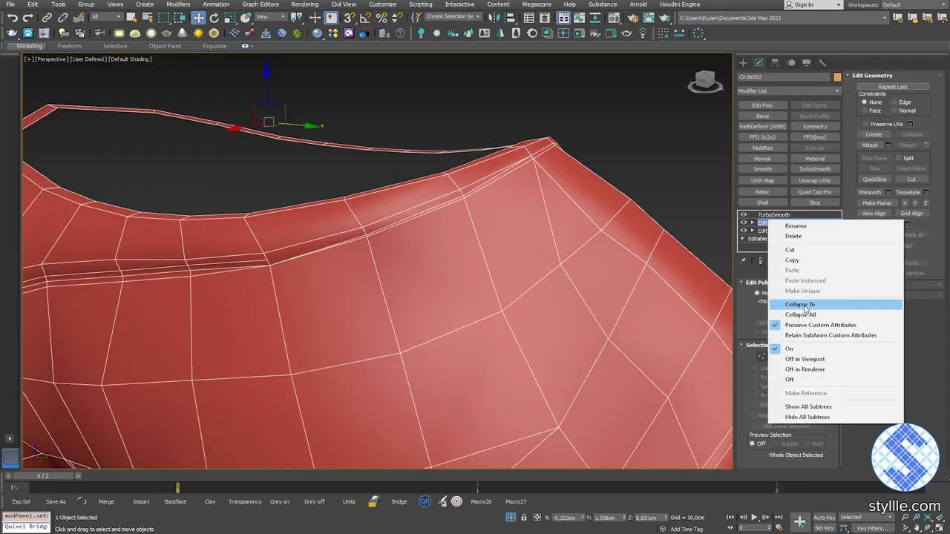
{"action": "left_click", "coordinate": [805, 307]}
{"action": "left_click", "coordinate": [762, 105]}
Remove the thin supporting edges along the rear part of the side seam, near the back peak of the opening.
{"action": "scroll", "coordinate": [546, 147], "scroll_direction": "up", "scroll_amount": 3}
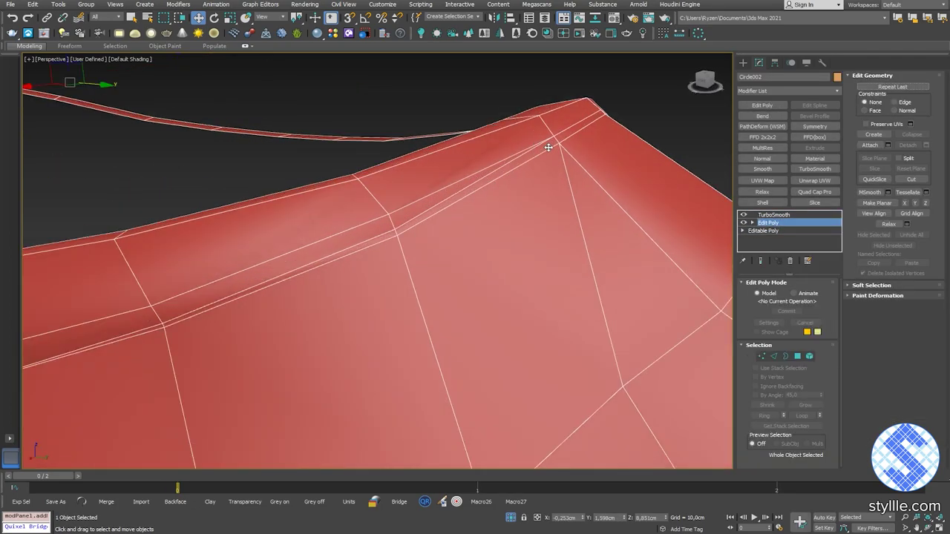
{"action": "key", "text": "2"}
{"action": "left_click", "coordinate": [547, 146]}
{"action": "scroll", "coordinate": [520, 163], "scroll_direction": "down", "scroll_amount": 4}
{"action": "middle_click_drag", "start_coordinate": [520, 163], "coordinate": [309, 250], "text": "alt"}
{"action": "scroll", "coordinate": [404, 213], "scroll_direction": "down", "scroll_amount": 3}
{"action": "scroll", "coordinate": [486, 209], "scroll_direction": "up", "scroll_amount": 3}
{"action": "double_click", "coordinate": [435, 223]}
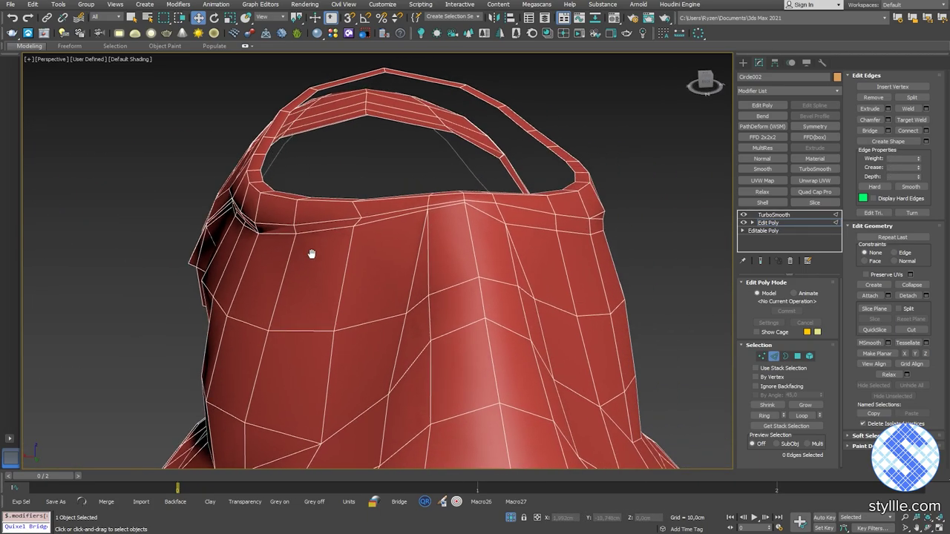
Adjust the rear seam vertices near the back peak of the opening by sliding them along their edges.
{"action": "key", "text": "1"}
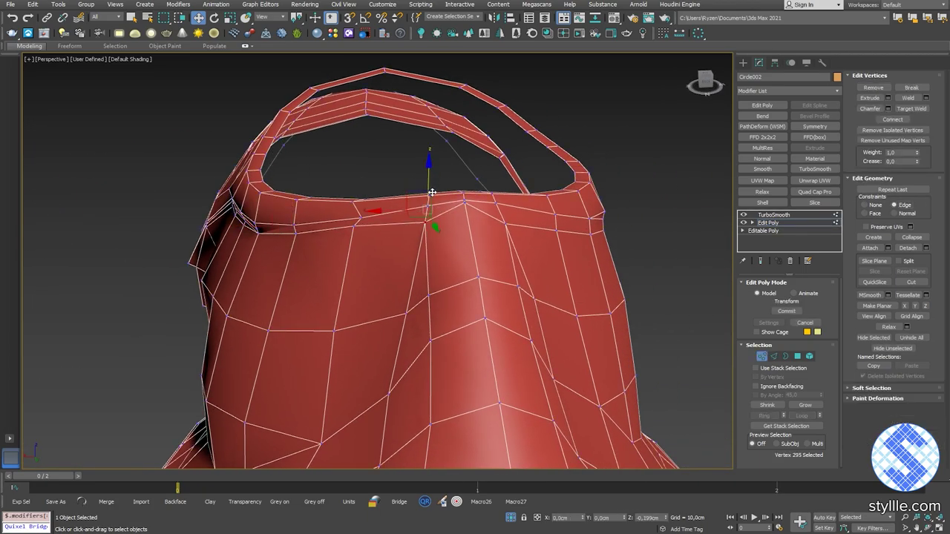
{"action": "left_click_drag", "start_coordinate": [334, 219], "coordinate": [327, 220]}
{"action": "middle_click_drag", "start_coordinate": [326, 220], "coordinate": [437, 256], "text": "alt"}
{"action": "scroll", "coordinate": [351, 286], "scroll_direction": "up", "scroll_amount": 4}
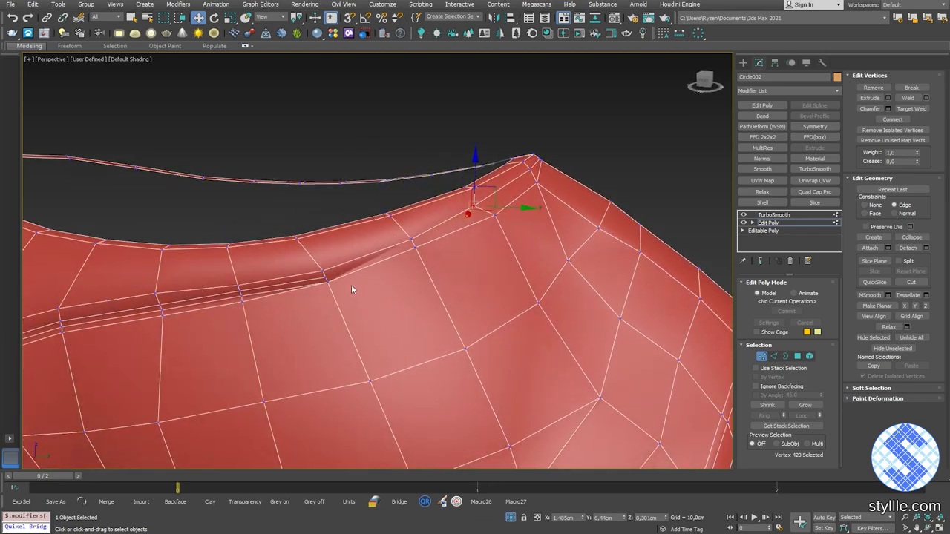
{"action": "key", "text": "2"}
{"action": "key", "text": "2"}
{"action": "left_click", "coordinate": [386, 99]}
{"action": "scroll", "coordinate": [454, 225], "scroll_direction": "down", "scroll_amount": 6}
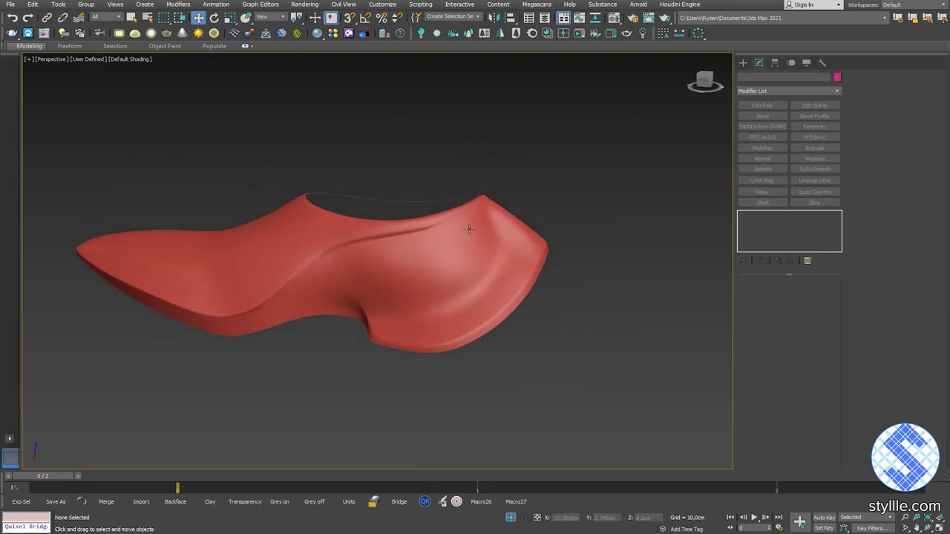
Set the constraint to None in Edit Poly and connect the end of the middle seam loop to the next upper seam vertex.
{"action": "scroll", "coordinate": [468, 227], "scroll_direction": "up", "scroll_amount": 4}
{"action": "left_click", "coordinate": [475, 225]}
{"action": "left_click", "coordinate": [769, 223]}
{"action": "key", "text": "1"}
{"action": "left_click", "coordinate": [471, 190]}
{"action": "middle_click_drag", "start_coordinate": [473, 189], "coordinate": [349, 262], "text": "alt"}
{"action": "key", "text": "shift+x"}
{"action": "scroll", "coordinate": [359, 258], "scroll_direction": "up", "scroll_amount": 5}
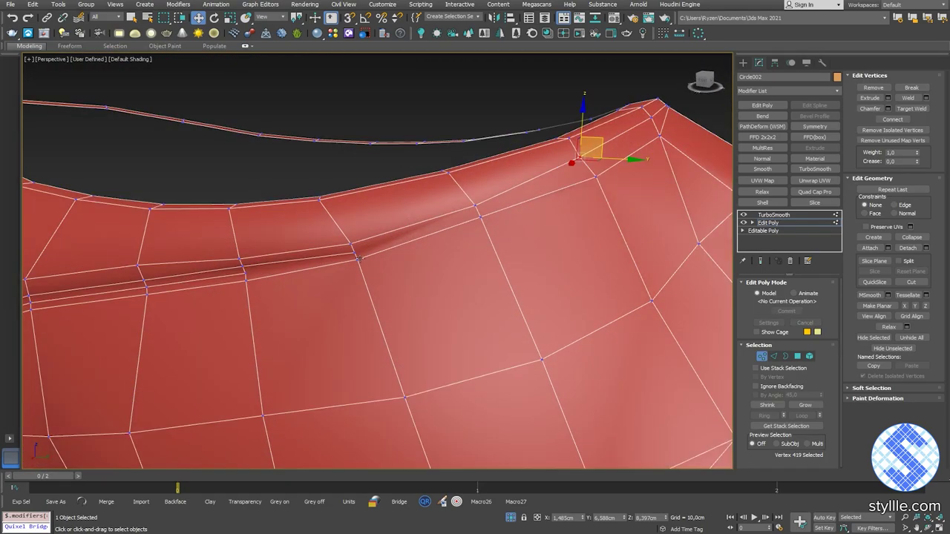
{"action": "left_click", "coordinate": [475, 207], "text": "ctrl"}
{"action": "right_click", "coordinate": [544, 229]}
{"action": "left_click", "coordinate": [525, 258]}
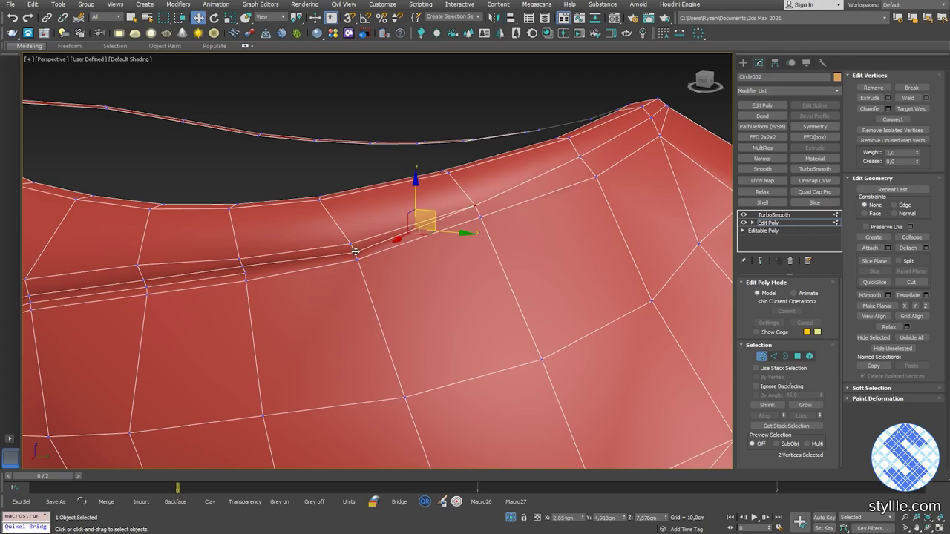
Connect a second pair of vertices where the rear side seam fades out.
{"action": "middle_click_drag", "start_coordinate": [351, 233], "coordinate": [359, 262], "text": "alt"}
{"action": "left_click", "coordinate": [436, 236], "text": "ctrl"}
{"action": "right_click", "coordinate": [500, 237]}
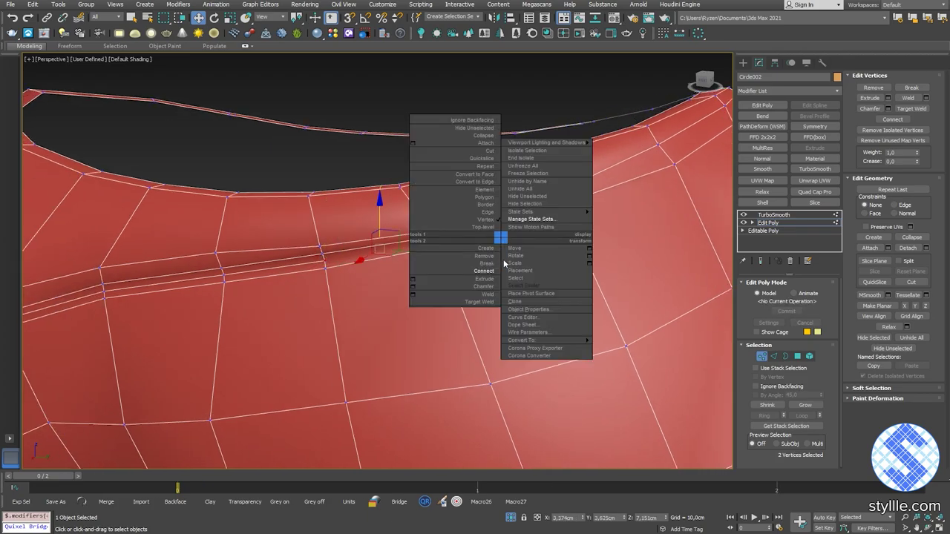
{"action": "left_click", "coordinate": [487, 267]}
{"action": "key", "text": "1"}
{"action": "left_click", "coordinate": [488, 152]}
With the Edge constraint, lower the seam vertex beneath the middle of the opening and connect the seam vertices there.
{"action": "scroll", "coordinate": [490, 146], "scroll_direction": "down", "scroll_amount": 6}
{"action": "middle_click_drag", "start_coordinate": [489, 147], "coordinate": [531, 199], "text": "alt"}
{"action": "left_click", "coordinate": [534, 198]}
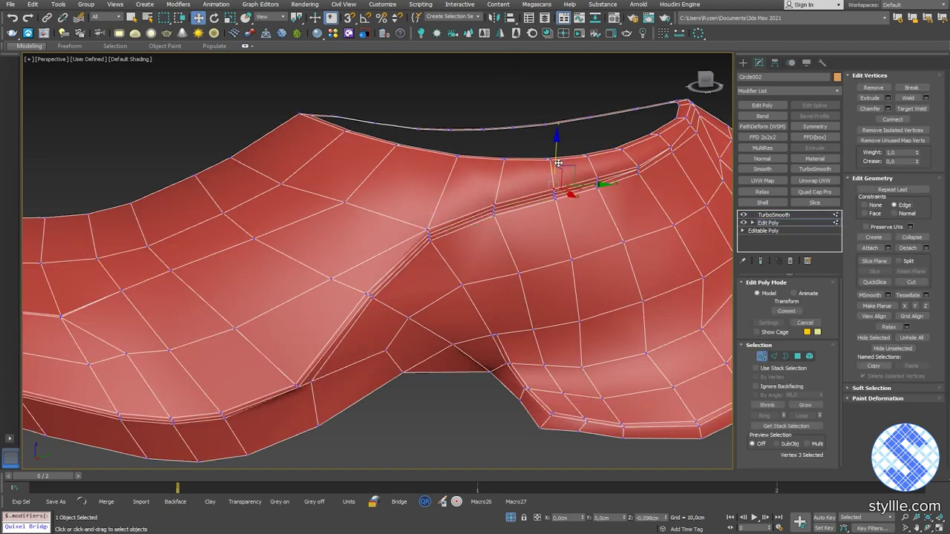
{"action": "right_click", "coordinate": [499, 199]}
{"action": "left_click", "coordinate": [487, 232]}
{"action": "key", "text": "1"}
{"action": "left_click", "coordinate": [529, 146]}
{"action": "scroll", "coordinate": [532, 160], "scroll_direction": "down", "scroll_amount": 6}
{"action": "mouse_move", "coordinate": [534, 163]}
{"action": "middle_mouse_down", "text": "alt"}
{"action": "mouse_move", "coordinate": [443, 212]}
{"action": "mouse_move", "coordinate": [535, 178]}
{"action": "mouse_move", "coordinate": [545, 144]}
{"action": "mouse_move", "coordinate": [520, 171]}
{"action": "middle_mouse_up", "text": "alt"}
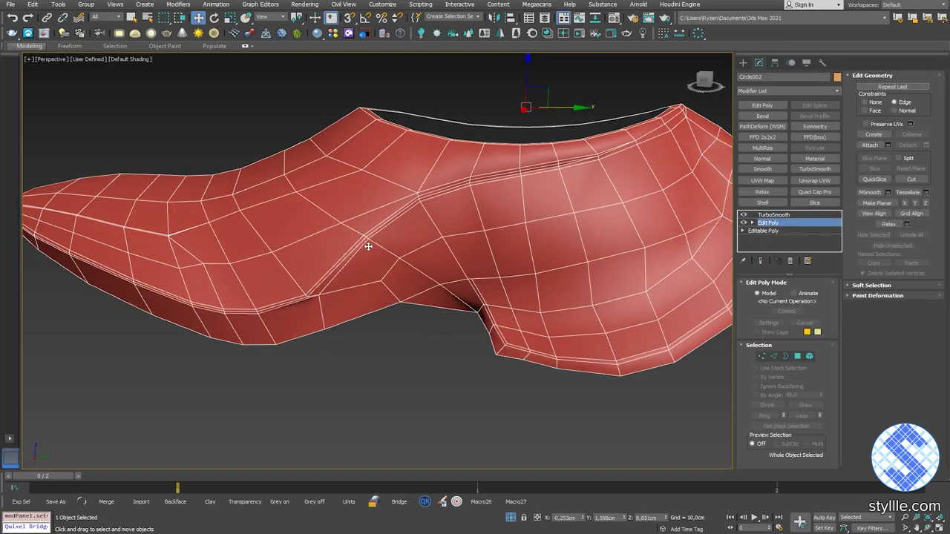
Select the lower supporting edge near the instep bend, set the constraint to None and add another Edit Poly beneath TurboSmooth.
{"action": "scroll", "coordinate": [368, 247], "scroll_direction": "up", "scroll_amount": 5}
{"action": "key", "text": "1"}
{"action": "left_click", "coordinate": [357, 222]}
{"action": "middle_click_drag", "start_coordinate": [358, 222], "coordinate": [394, 227], "text": "alt"}
{"action": "scroll", "coordinate": [397, 232], "scroll_direction": "down", "scroll_amount": 4}
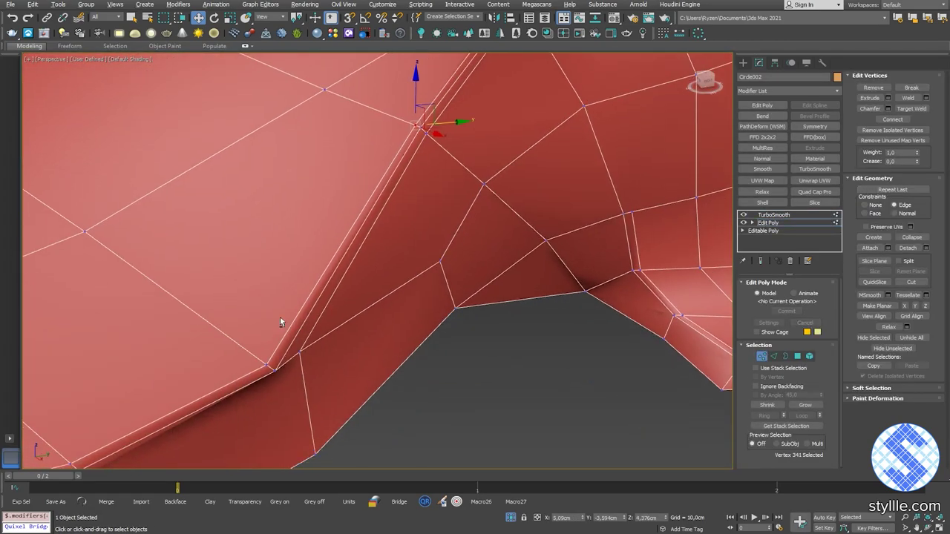
{"action": "middle_click_drag", "start_coordinate": [279, 317], "coordinate": [449, 196], "text": "alt"}
{"action": "scroll", "coordinate": [286, 295], "scroll_direction": "down", "scroll_amount": 3}
{"action": "key", "text": "2"}
{"action": "left_click", "coordinate": [356, 217]}
{"action": "scroll", "coordinate": [358, 222], "scroll_direction": "up", "scroll_amount": 4}
{"action": "left_click", "coordinate": [864, 254]}
{"action": "left_click", "coordinate": [762, 105]}
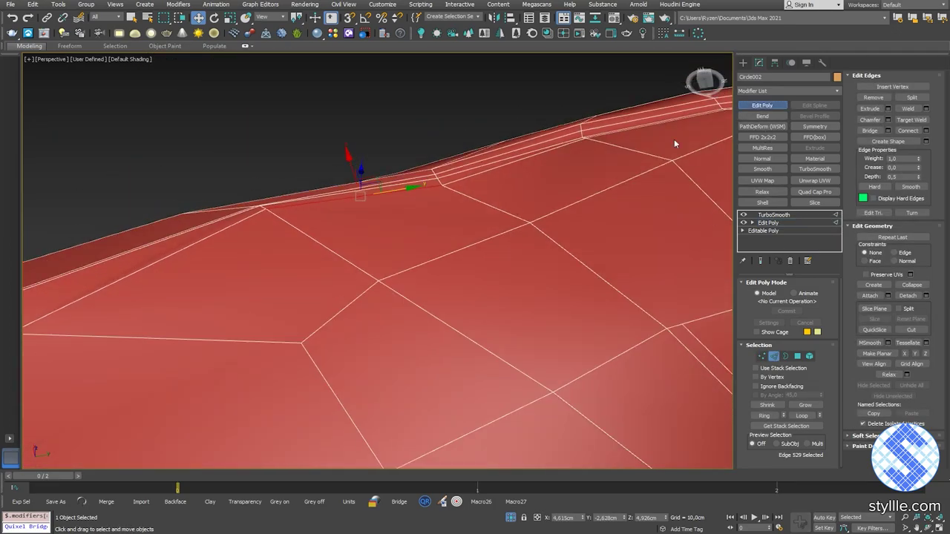
Move the lower supporting-loop vertex at the seam slightly downward.
{"action": "key", "text": "1"}
{"action": "left_click", "coordinate": [269, 208]}
{"action": "middle_click_drag", "start_coordinate": [269, 208], "coordinate": [312, 174], "text": "alt"}
{"action": "left_click_drag", "start_coordinate": [265, 176], "coordinate": [265, 187]}
{"action": "middle_click_drag", "start_coordinate": [265, 187], "coordinate": [284, 227], "text": "alt"}
Raise the lower supporting edge beside the instep bend slightly.
{"action": "key", "text": "2"}
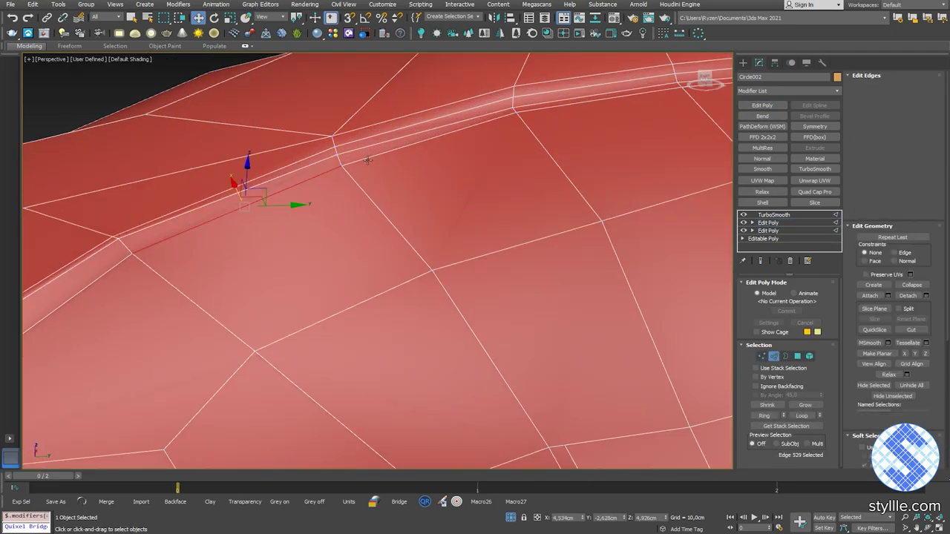
{"action": "middle_click_drag", "start_coordinate": [367, 160], "coordinate": [424, 123], "text": "alt"}
{"action": "left_click_drag", "start_coordinate": [424, 117], "coordinate": [423, 111]}
{"action": "scroll", "coordinate": [425, 133], "scroll_direction": "down", "scroll_amount": 2}
{"action": "middle_click_drag", "start_coordinate": [425, 133], "coordinate": [388, 229], "text": "alt"}
{"action": "key", "text": "2"}
{"action": "left_click", "coordinate": [348, 416]}
Shift the edge on the side panel below the instep bend slightly toward the heel.
{"action": "scroll", "coordinate": [348, 416], "scroll_direction": "down", "scroll_amount": 4}
{"action": "middle_click_drag", "start_coordinate": [348, 416], "coordinate": [416, 312], "text": "alt"}
{"action": "left_click", "coordinate": [362, 307]}
{"action": "scroll", "coordinate": [362, 305], "scroll_direction": "up", "scroll_amount": 4}
{"action": "key", "text": "2"}
{"action": "left_click_drag", "start_coordinate": [400, 309], "coordinate": [407, 312]}
{"action": "middle_click_drag", "start_coordinate": [407, 312], "coordinate": [377, 291], "text": "alt"}
{"action": "key", "text": "2"}
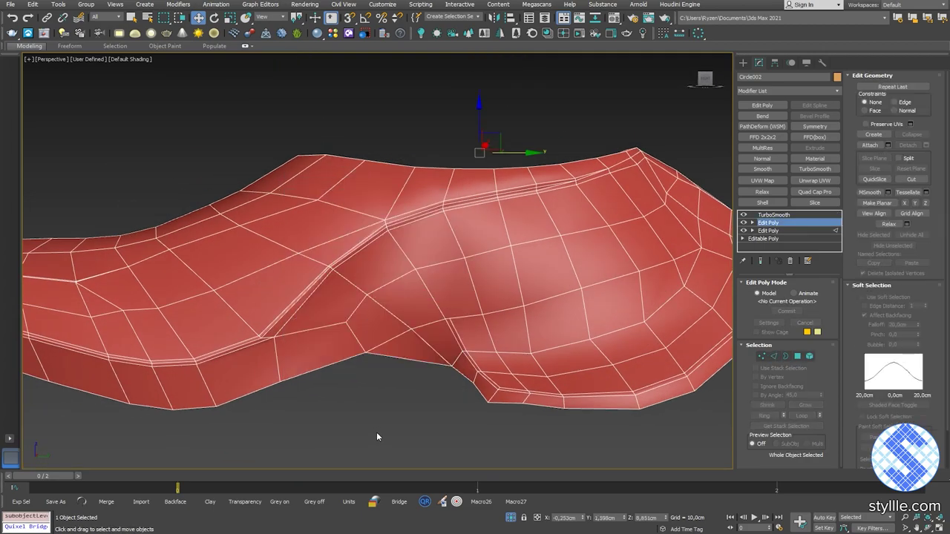
Add another Edit Poly beneath TurboSmooth and raise the edge in the middle of the side panel below the seam.
{"action": "left_click", "coordinate": [376, 434]}
{"action": "scroll", "coordinate": [382, 430], "scroll_direction": "down", "scroll_amount": 4}
{"action": "left_click", "coordinate": [438, 363]}
{"action": "left_click", "coordinate": [776, 223]}
{"action": "left_click", "coordinate": [762, 105]}
{"action": "scroll", "coordinate": [457, 339], "scroll_direction": "up", "scroll_amount": 3}
{"action": "key", "text": "2"}
{"action": "left_click", "coordinate": [455, 332]}
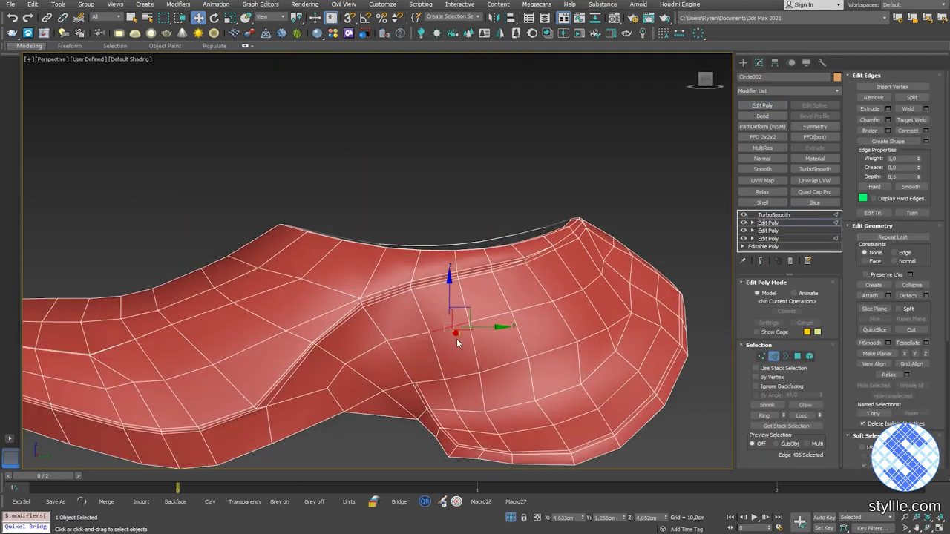
{"action": "middle_click_drag", "start_coordinate": [456, 338], "coordinate": [443, 285], "text": "alt"}
{"action": "left_click_drag", "start_coordinate": [352, 335], "coordinate": [352, 328]}
{"action": "mouse_move", "coordinate": [428, 306]}
{"action": "middle_mouse_down", "text": "alt"}
{"action": "mouse_move", "coordinate": [435, 338]}
{"action": "mouse_move", "coordinate": [430, 307]}
{"action": "middle_mouse_up", "text": "alt"}
Move the side-panel vertex above the front of the heel slightly toward the toe.
{"action": "left_click", "coordinate": [449, 374]}
{"action": "middle_click_drag", "start_coordinate": [449, 373], "coordinate": [421, 358], "text": "alt"}
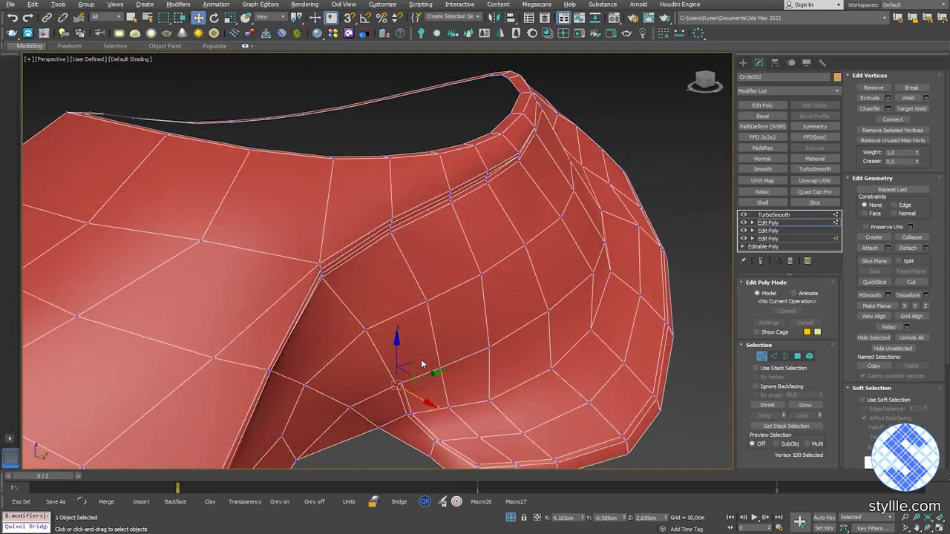
{"action": "scroll", "coordinate": [402, 386], "scroll_direction": "up", "scroll_amount": 4}
{"action": "left_click_drag", "start_coordinate": [398, 398], "coordinate": [387, 393]}
{"action": "scroll", "coordinate": [387, 393], "scroll_direction": "down", "scroll_amount": 4}
{"action": "middle_click_drag", "start_coordinate": [388, 392], "coordinate": [378, 371], "text": "alt"}
{"action": "key", "text": "2"}
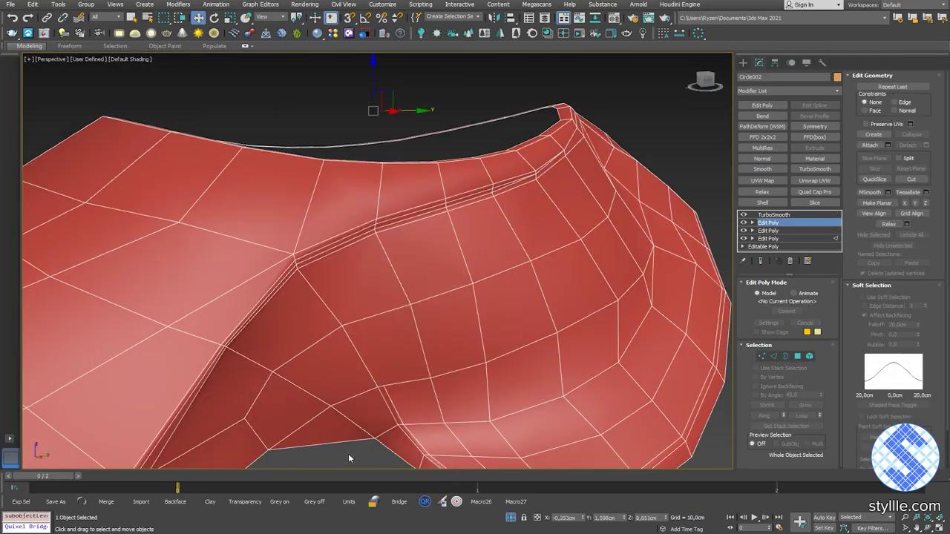
Deselect the shoe and save the scene.
{"action": "left_click", "coordinate": [349, 455]}
{"action": "scroll", "coordinate": [353, 453], "scroll_direction": "down", "scroll_amount": 2}
{"action": "middle_click_drag", "start_coordinate": [356, 449], "coordinate": [490, 359], "text": "alt"}
{"action": "scroll", "coordinate": [371, 355], "scroll_direction": "down", "scroll_amount": 3}
{"action": "key", "text": "ctrl+s"}
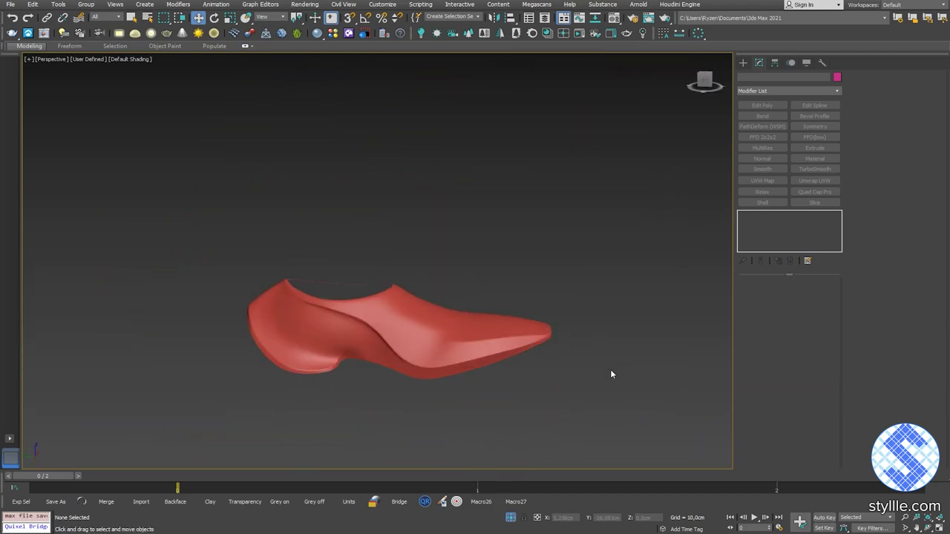
Collapse the Edit Poly modifiers into the base Editable Poly and add a fresh Edit Poly beneath TurboSmooth.
{"action": "left_click_drag", "start_coordinate": [610, 368], "coordinate": [519, 326]}
{"action": "left_click", "coordinate": [769, 223]}
{"action": "right_click", "coordinate": [768, 224]}
{"action": "left_click", "coordinate": [806, 310]}
{"action": "left_click", "coordinate": [806, 309]}
{"action": "left_click", "coordinate": [768, 223]}
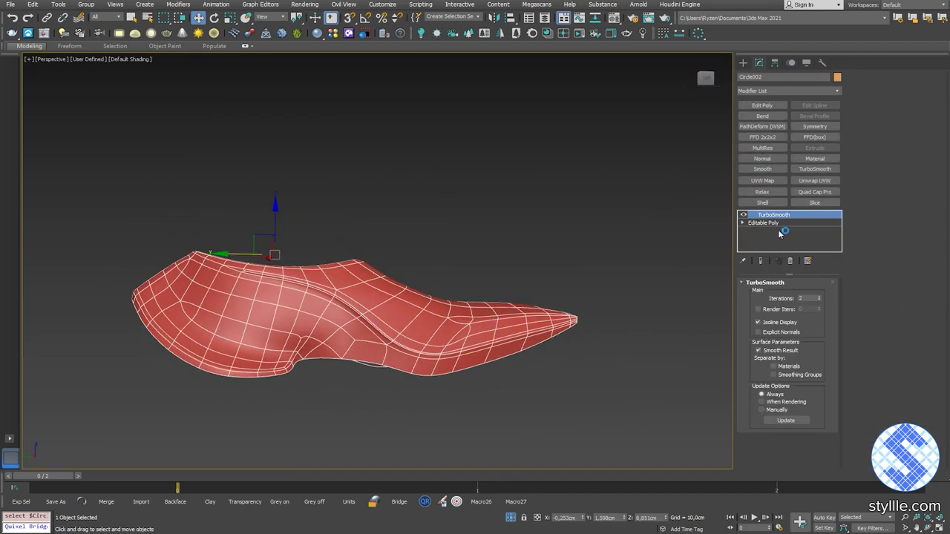
Connect the side-panel vertex to the vertex above the front of the heel with a new edge.
{"action": "scroll", "coordinate": [314, 240], "scroll_direction": "up", "scroll_amount": 8}
{"action": "key", "text": "1"}
{"action": "left_click", "coordinate": [304, 207]}
{"action": "left_click", "coordinate": [337, 344], "text": "ctrl"}
{"action": "key", "text": "ctrl+shift+e"}
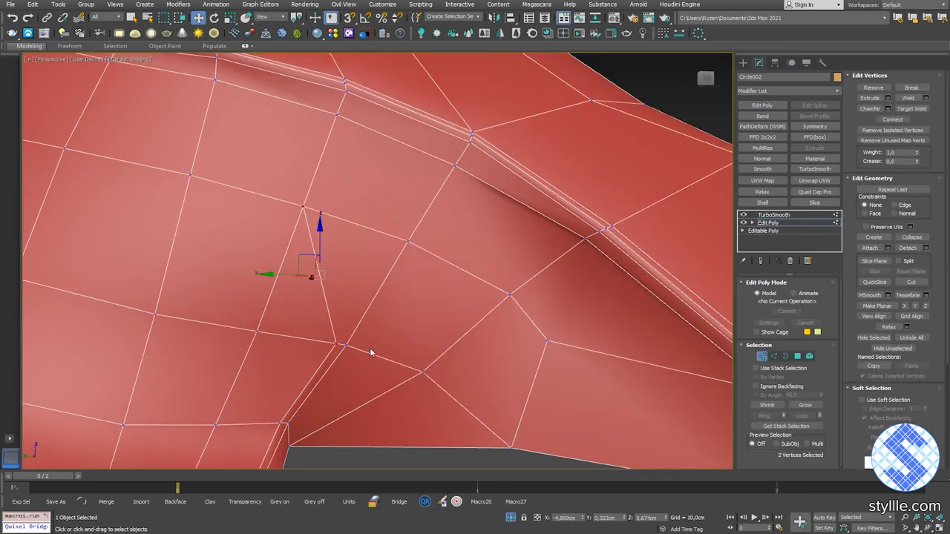
Connect the matching vertices above the front of the heel on the opposite side of the shoe.
{"action": "key", "text": "q"}
{"action": "middle_click_drag", "start_coordinate": [372, 351], "coordinate": [437, 310], "text": "alt"}
{"action": "scroll", "coordinate": [437, 311], "scroll_direction": "up", "scroll_amount": 3}
{"action": "left_click", "coordinate": [426, 365]}
{"action": "right_click", "coordinate": [496, 290]}
{"action": "left_click", "coordinate": [486, 326]}
{"action": "right_click", "coordinate": [484, 313]}
{"action": "left_click", "coordinate": [469, 302]}
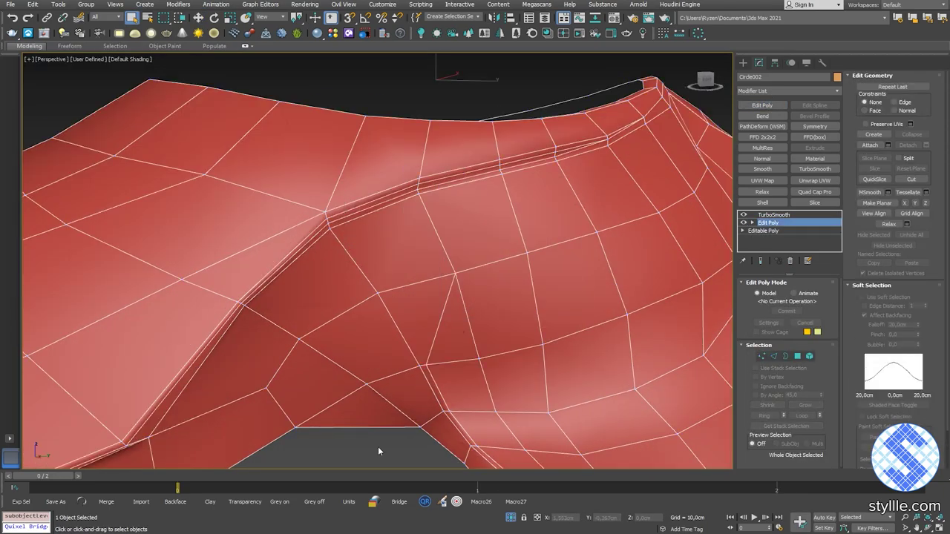
Exit isolation to bring back the reference image and review the smoothed shoe from both sides.
{"action": "left_click", "coordinate": [378, 447]}
{"action": "scroll", "coordinate": [377, 447], "scroll_direction": "down", "scroll_amount": 8}
{"action": "middle_click_drag", "start_coordinate": [475, 337], "coordinate": [145, 356], "text": "alt"}
{"action": "scroll", "coordinate": [384, 335], "scroll_direction": "up", "scroll_amount": 4}
{"action": "middle_click_drag", "start_coordinate": [384, 335], "coordinate": [388, 326]}
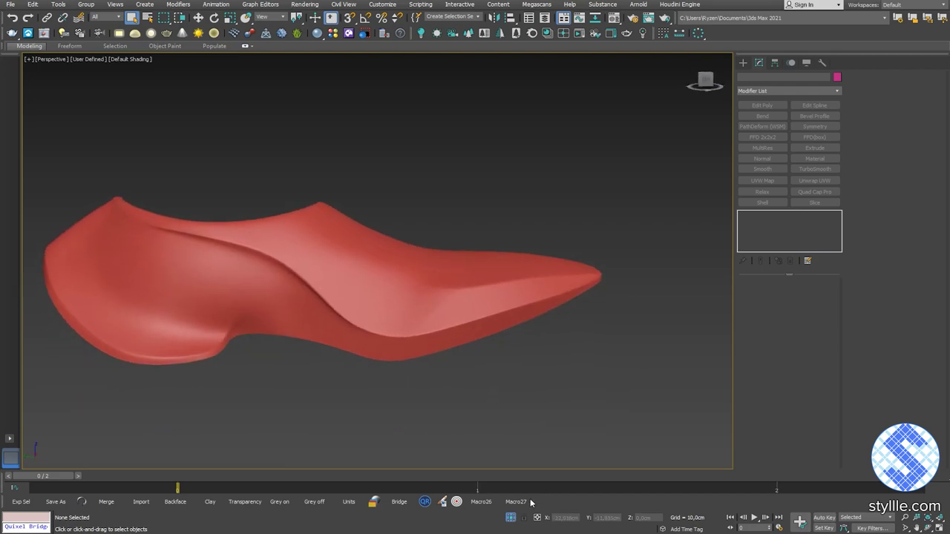
{"action": "left_click", "coordinate": [511, 517]}
{"action": "scroll", "coordinate": [415, 349], "scroll_direction": "down", "scroll_amount": 6}
{"action": "middle_click_drag", "start_coordinate": [519, 326], "coordinate": [353, 290], "text": "alt"}
{"action": "scroll", "coordinate": [353, 289], "scroll_direction": "up", "scroll_amount": 6}
In the Left view, rotate the toe-tip vertices to follow the reference image.
{"action": "key", "text": "l"}
{"action": "scroll", "coordinate": [635, 310], "scroll_direction": "down", "scroll_amount": 10}
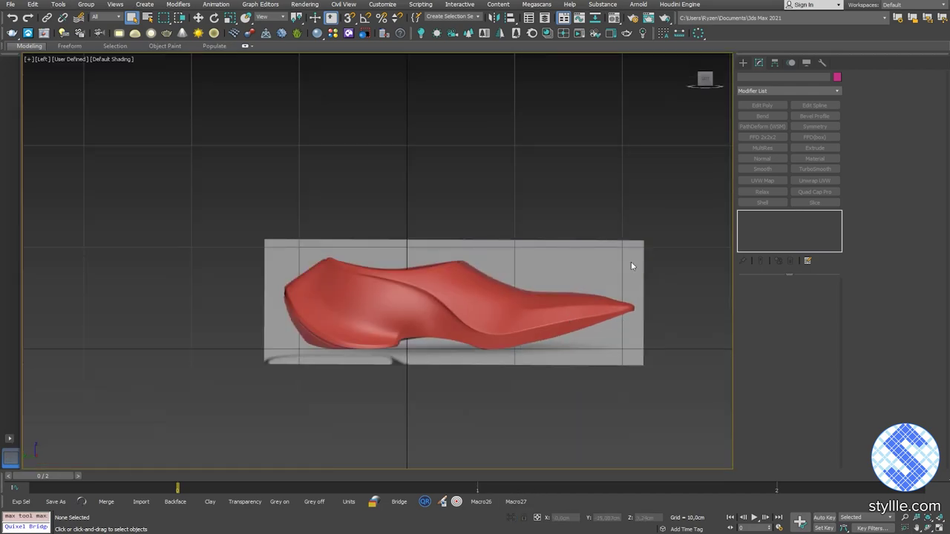
{"action": "scroll", "coordinate": [630, 299], "scroll_direction": "up", "scroll_amount": 6}
{"action": "left_click", "coordinate": [624, 323]}
{"action": "key", "text": "1"}
{"action": "left_click_drag", "start_coordinate": [683, 288], "coordinate": [631, 369]}
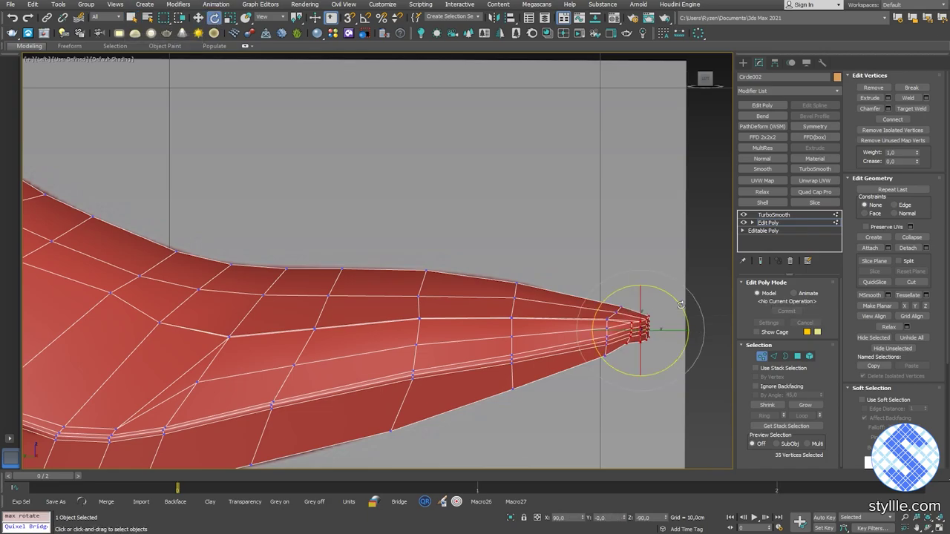
{"action": "left_click", "coordinate": [554, 266]}
{"action": "scroll", "coordinate": [556, 220], "scroll_direction": "down", "scroll_amount": 6}
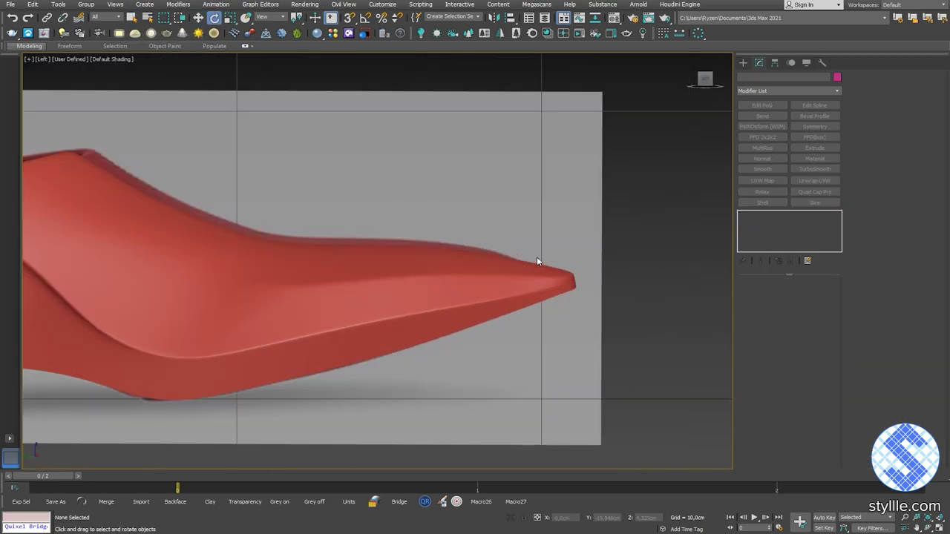
Return to the perspective view, collapse the current Edit Poly into the base mesh and add a new one beneath TurboSmooth.
{"action": "key", "text": "p"}
{"action": "left_click", "coordinate": [491, 299]}
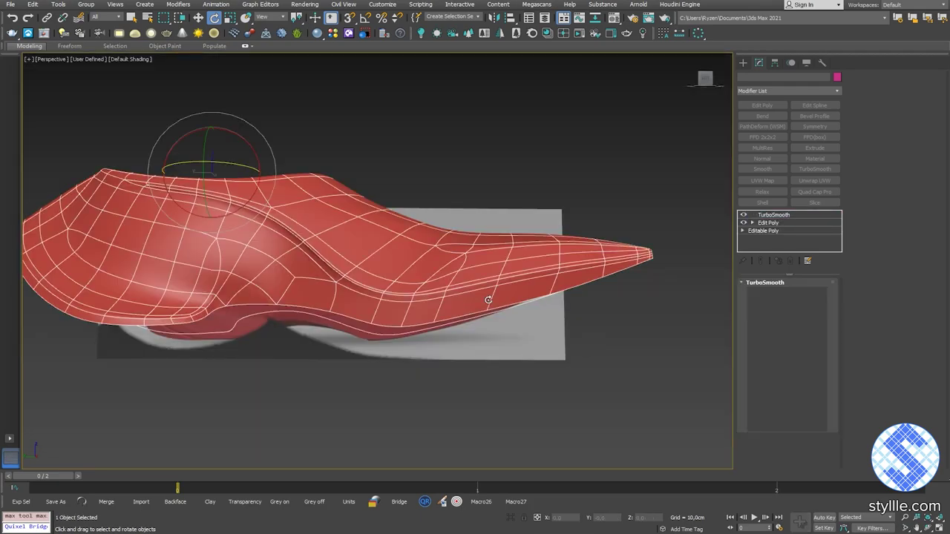
{"action": "right_click", "coordinate": [789, 223]}
{"action": "left_click", "coordinate": [820, 306]}
{"action": "left_click", "coordinate": [761, 104]}
Isolate the shoe and select an edge on the border of its open underside.
{"action": "key", "text": "alt+w"}
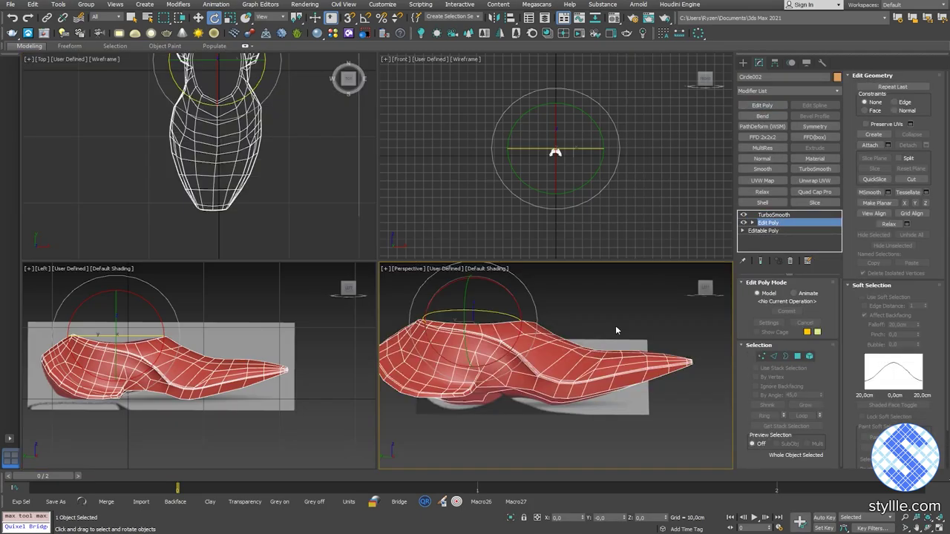
{"action": "key", "text": "alt+w"}
{"action": "middle_click_drag", "start_coordinate": [615, 325], "coordinate": [451, 244], "text": "alt"}
{"action": "key", "text": "alt+q"}
{"action": "key", "text": "2"}
{"action": "key", "text": "q"}
{"action": "left_click", "coordinate": [456, 432]}
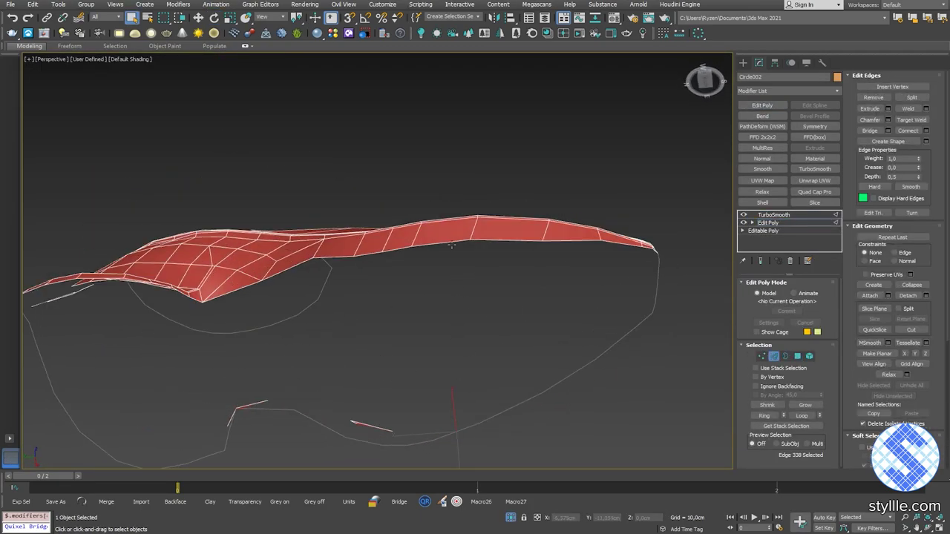
{"action": "middle_click_drag", "start_coordinate": [530, 299], "coordinate": [538, 238]}
Reduce the underside border selection to the facing edges near the toe and bridge them across the sole.
{"action": "key", "text": "3"}
{"action": "left_click", "coordinate": [482, 239]}
{"action": "middle_click_drag", "start_coordinate": [486, 178], "coordinate": [342, 297], "text": "alt"}
{"action": "key", "text": "2"}
{"action": "left_click_drag", "start_coordinate": [605, 376], "coordinate": [351, 298], "text": "alt"}
{"action": "left_click", "coordinate": [869, 130]}
{"action": "scroll", "coordinate": [416, 260], "scroll_direction": "down", "scroll_amount": 5}
{"action": "middle_click_drag", "start_coordinate": [356, 267], "coordinate": [442, 285], "text": "alt"}
{"action": "scroll", "coordinate": [416, 305], "scroll_direction": "up", "scroll_amount": 3}
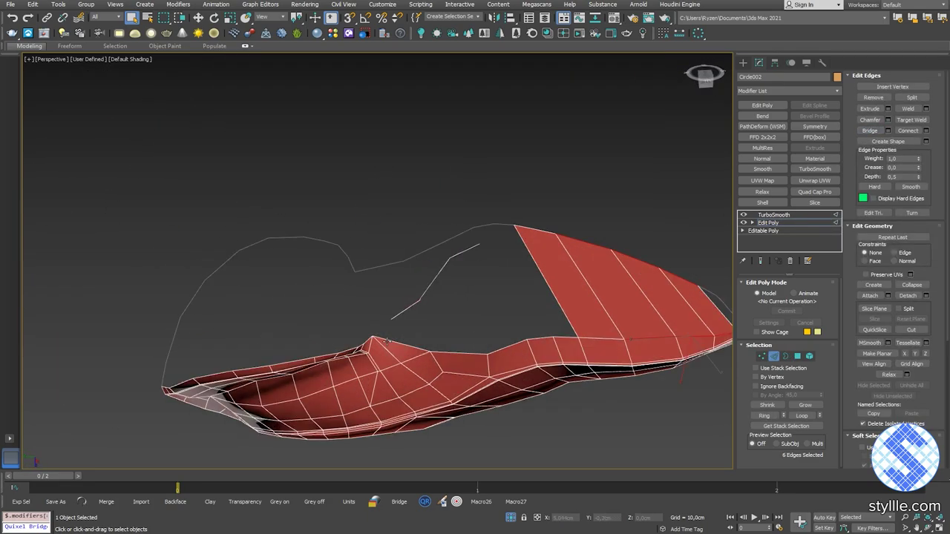
Bridge the facing border edges across the shoe's narrow waist and along the gap between waist and toe.
{"action": "left_click", "coordinate": [401, 342]}
{"action": "middle_click_drag", "start_coordinate": [400, 342], "coordinate": [401, 201], "text": "alt"}
{"action": "key", "text": "3"}
{"action": "left_click", "coordinate": [507, 313]}
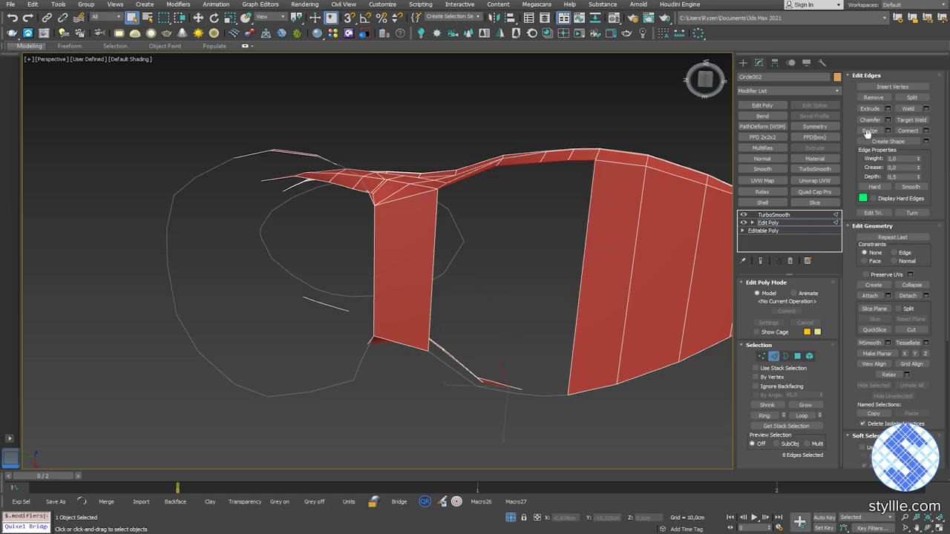
{"action": "left_click", "coordinate": [868, 132]}
{"action": "middle_click_drag", "start_coordinate": [593, 245], "coordinate": [485, 272], "text": "alt"}
Reduce the heel border selection to its facing side edges and bridge them across the heel's underside.
{"action": "key", "text": "3"}
{"action": "left_click", "coordinate": [457, 379]}
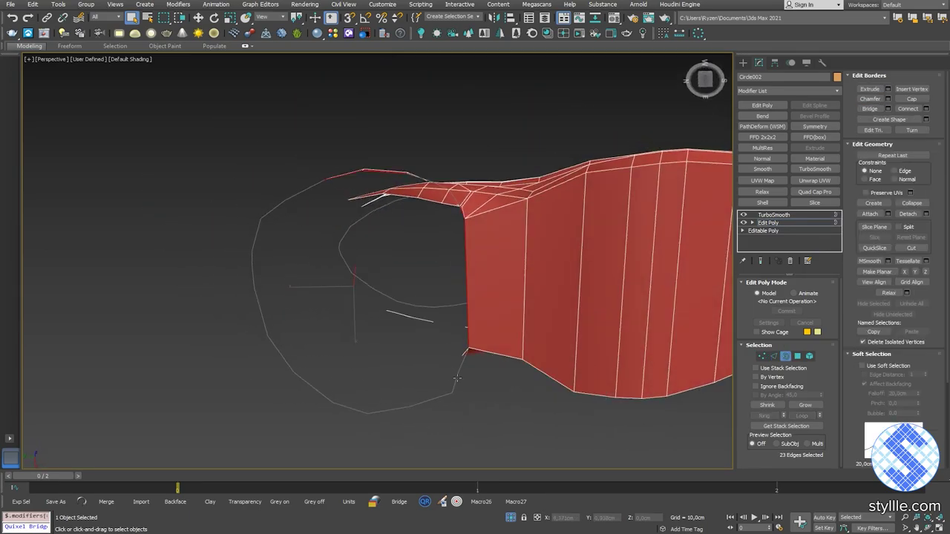
{"action": "key", "text": "2"}
{"action": "middle_click_drag", "start_coordinate": [457, 379], "coordinate": [426, 259], "text": "alt"}
{"action": "left_click_drag", "start_coordinate": [426, 259], "coordinate": [473, 284], "text": "alt"}
{"action": "middle_click_drag", "start_coordinate": [473, 283], "coordinate": [241, 135], "text": "alt"}
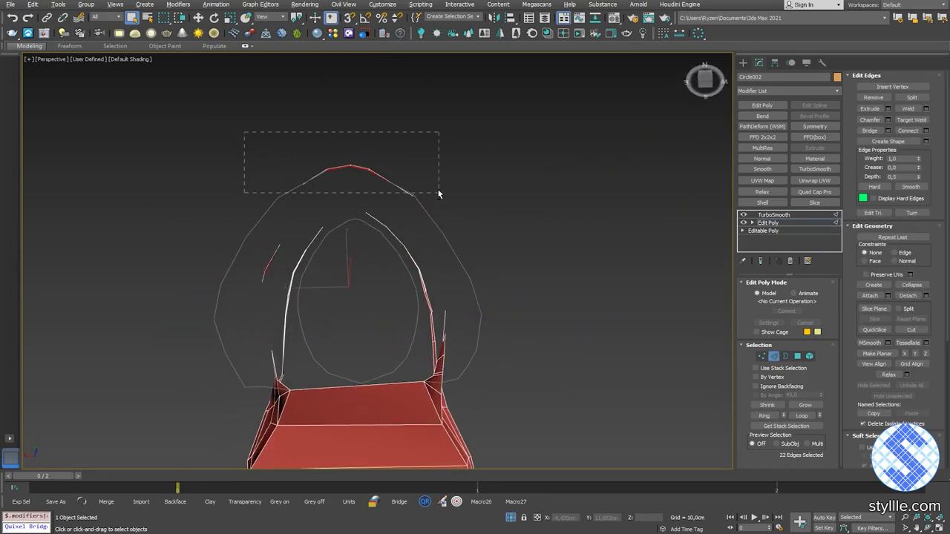
{"action": "left_click", "coordinate": [878, 133]}
Ring-select the cross edges of the bridged sole and connect them with a lengthwise centre line.
{"action": "middle_click_drag", "start_coordinate": [475, 230], "coordinate": [389, 326], "text": "alt"}
{"action": "key", "text": "alt+r"}
{"action": "right_click", "coordinate": [473, 340]}
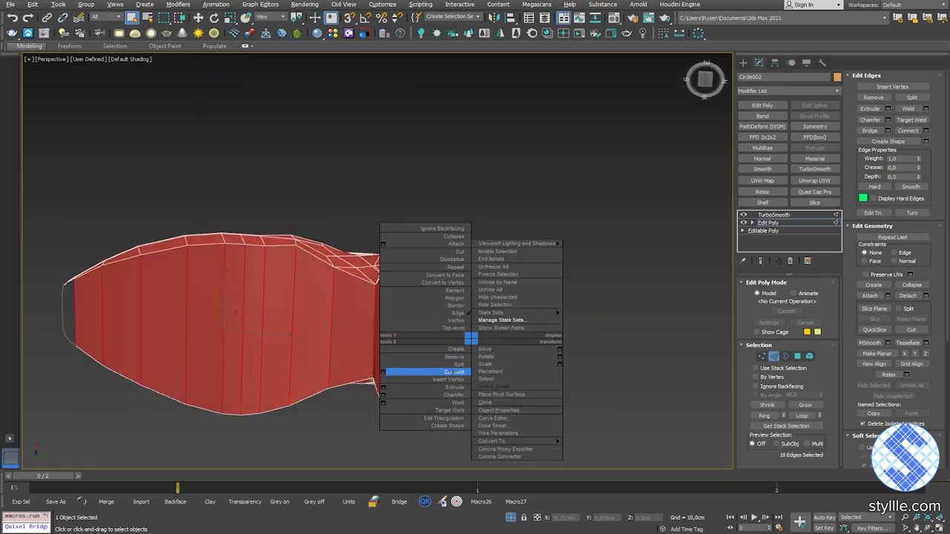
{"action": "left_click", "coordinate": [454, 371]}
Cap the remaining opening at the heel end, connect its centre vertices and cut an edge across the cap.
{"action": "middle_click_drag", "start_coordinate": [454, 371], "coordinate": [141, 230], "text": "alt"}
{"action": "scroll", "coordinate": [447, 268], "scroll_direction": "up", "scroll_amount": 4}
{"action": "key", "text": "3"}
{"action": "right_click", "coordinate": [467, 273]}
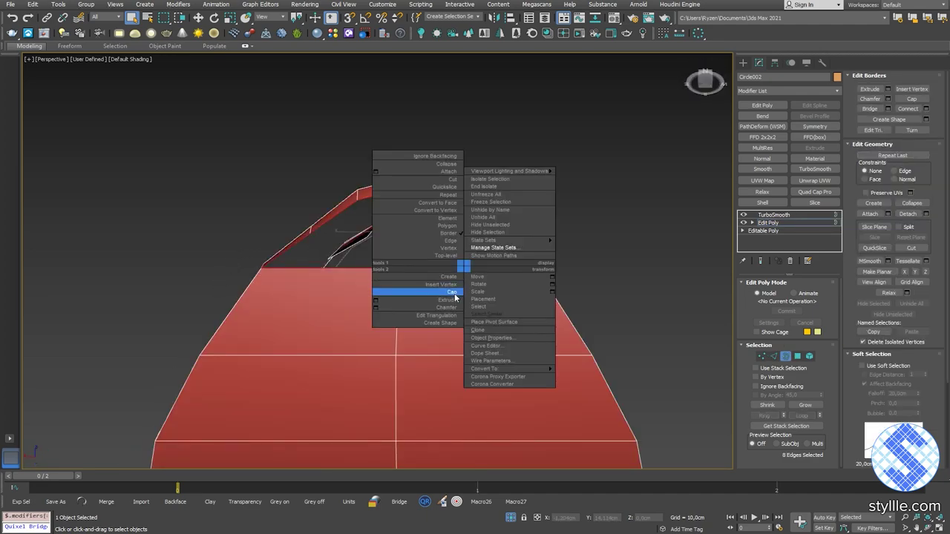
{"action": "left_click", "coordinate": [413, 270]}
{"action": "right_click", "coordinate": [422, 215]}
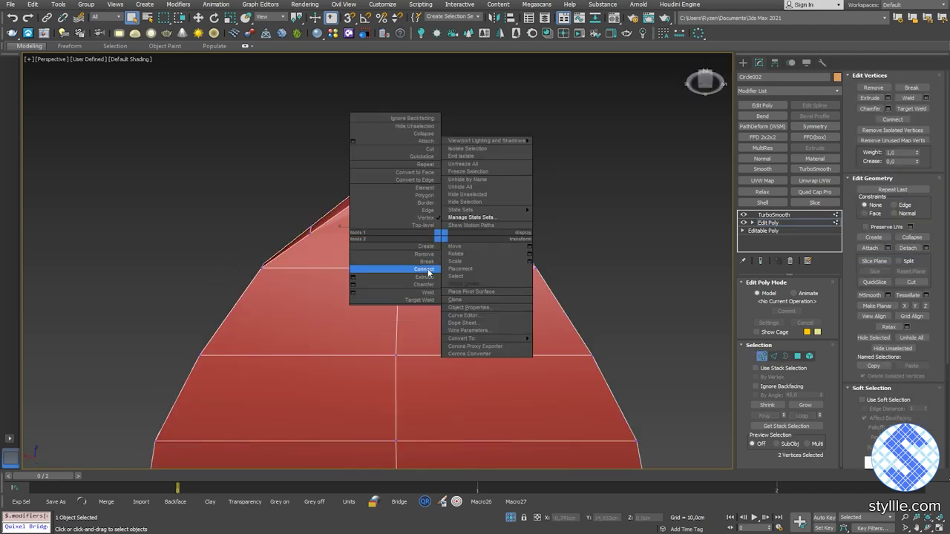
{"action": "left_click", "coordinate": [431, 270]}
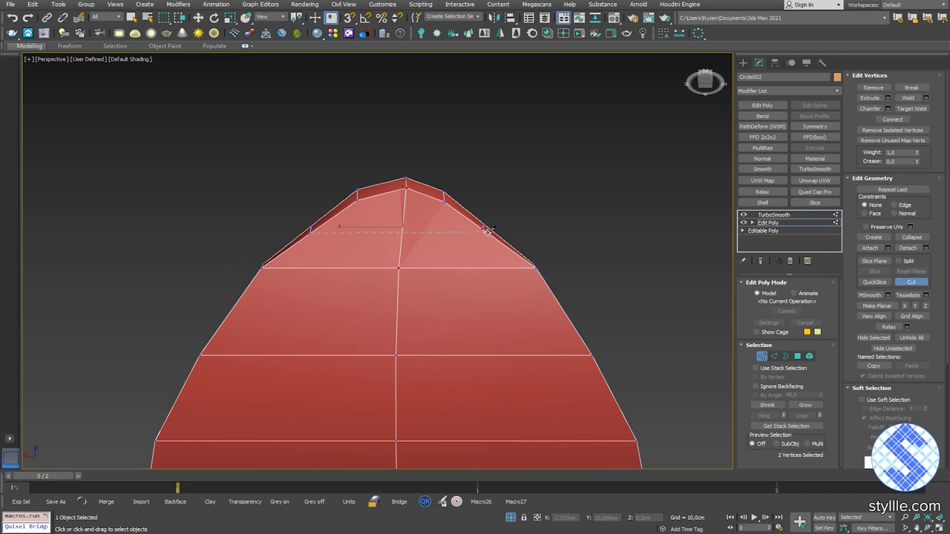
{"action": "right_click", "coordinate": [412, 256]}
Cap the remaining opening at the toe end and connect the sole's centre vertex to the toe rim.
{"action": "middle_click_drag", "start_coordinate": [411, 256], "coordinate": [402, 239], "text": "alt"}
{"action": "middle_click_drag", "start_coordinate": [454, 258], "coordinate": [356, 286]}
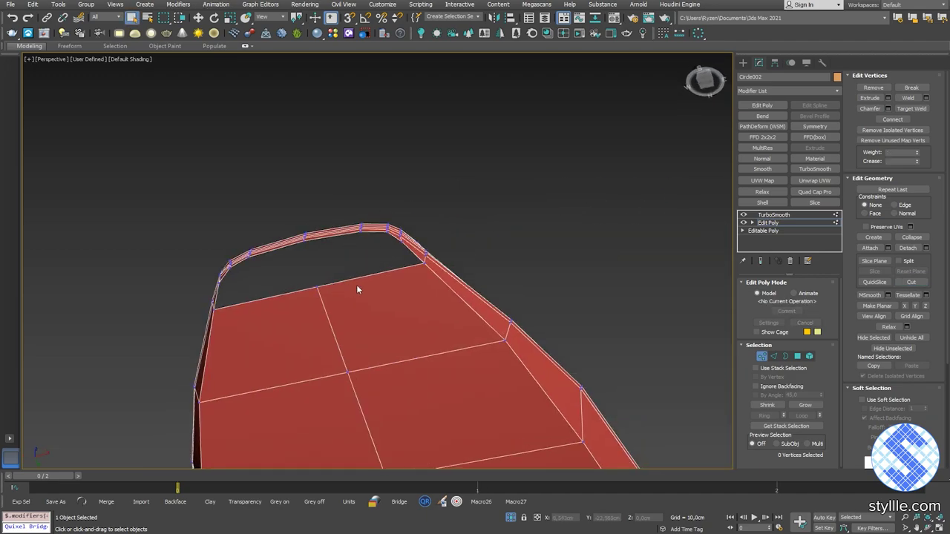
{"action": "key", "text": "3"}
{"action": "right_click", "coordinate": [378, 282]}
{"action": "left_click", "coordinate": [405, 292]}
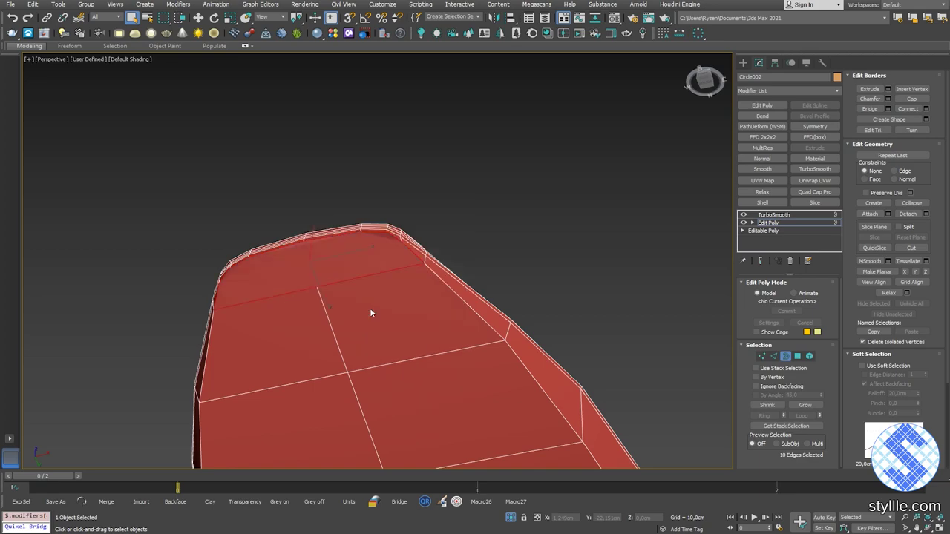
{"action": "left_click", "coordinate": [317, 286], "text": "ctrl"}
{"action": "right_click", "coordinate": [362, 278]}
{"action": "left_click", "coordinate": [356, 314]}
Cut an edge across the toe cap and two lengthwise edge lines along the forefoot that converge at the waist's centre vertex.
{"action": "left_click", "coordinate": [908, 287]}
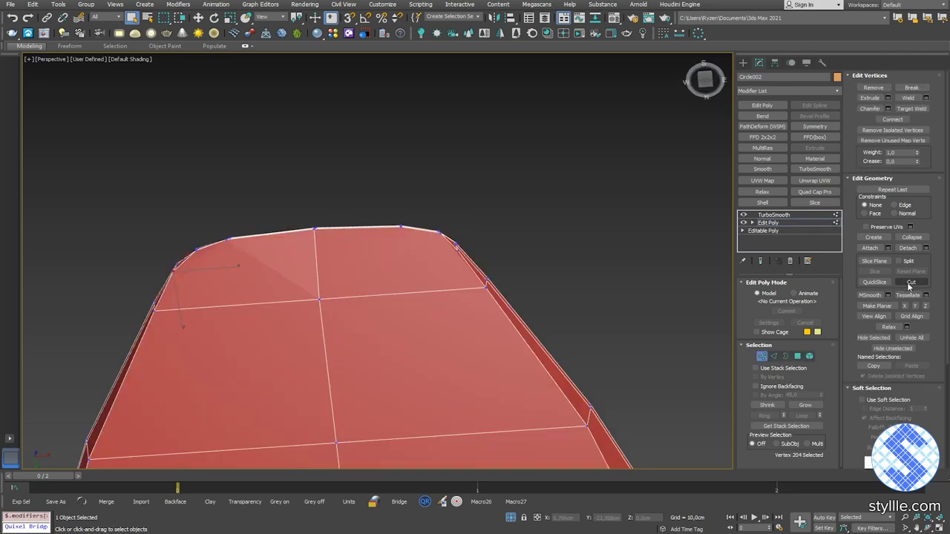
{"action": "left_click", "coordinate": [459, 251]}
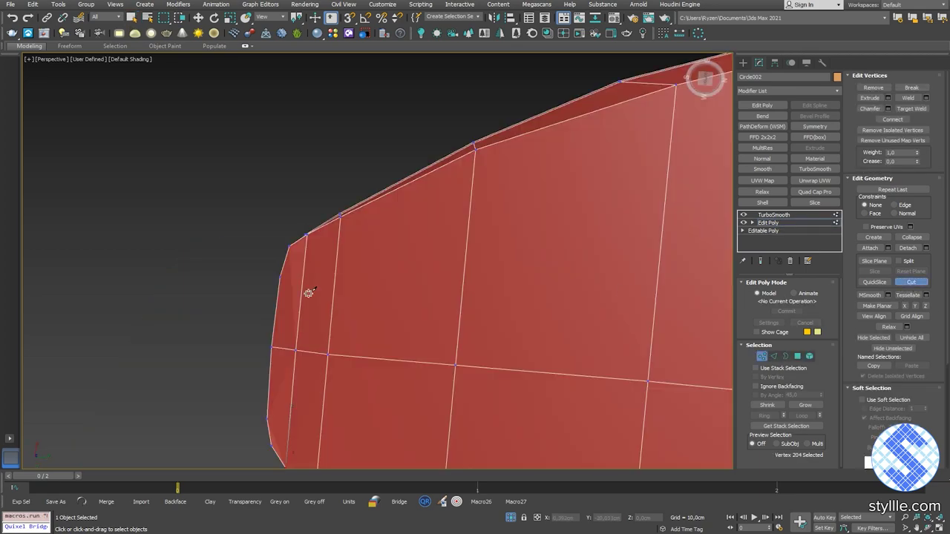
{"action": "left_click", "coordinate": [335, 277]}
{"action": "left_click", "coordinate": [464, 277]}
{"action": "scroll", "coordinate": [547, 279], "scroll_direction": "down", "scroll_amount": 6}
{"action": "middle_click_drag", "start_coordinate": [546, 279], "coordinate": [256, 241]}
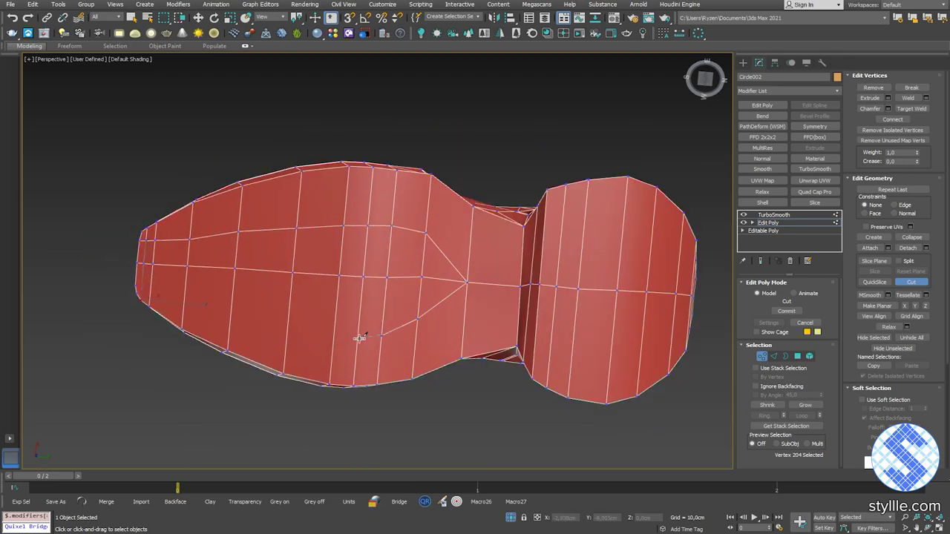
{"action": "left_click", "coordinate": [187, 305]}
{"action": "middle_click_drag", "start_coordinate": [180, 287], "coordinate": [299, 295]}
{"action": "scroll", "coordinate": [299, 295], "scroll_direction": "up", "scroll_amount": 6}
{"action": "left_click", "coordinate": [248, 312]}
{"action": "left_click", "coordinate": [209, 297]}
{"action": "right_click", "coordinate": [327, 285]}
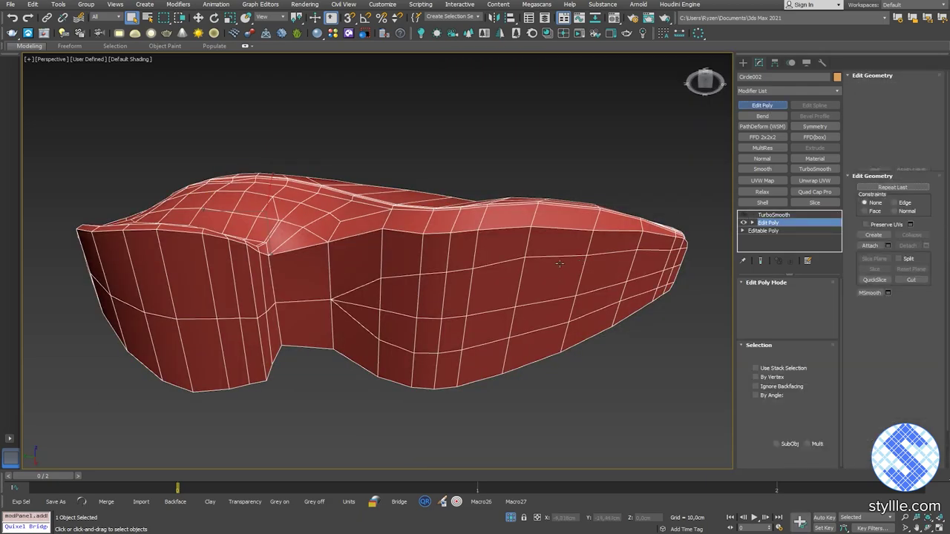
Select the underside polygons of the heel, waist and forefoot.
{"action": "key", "text": "4"}
{"action": "middle_click_drag", "start_coordinate": [559, 264], "coordinate": [538, 377], "text": "alt"}
{"action": "left_click", "coordinate": [488, 138], "text": "ctrl"}
{"action": "left_click", "coordinate": [454, 147], "text": "ctrl"}
{"action": "left_click", "coordinate": [536, 175], "text": "ctrl"}
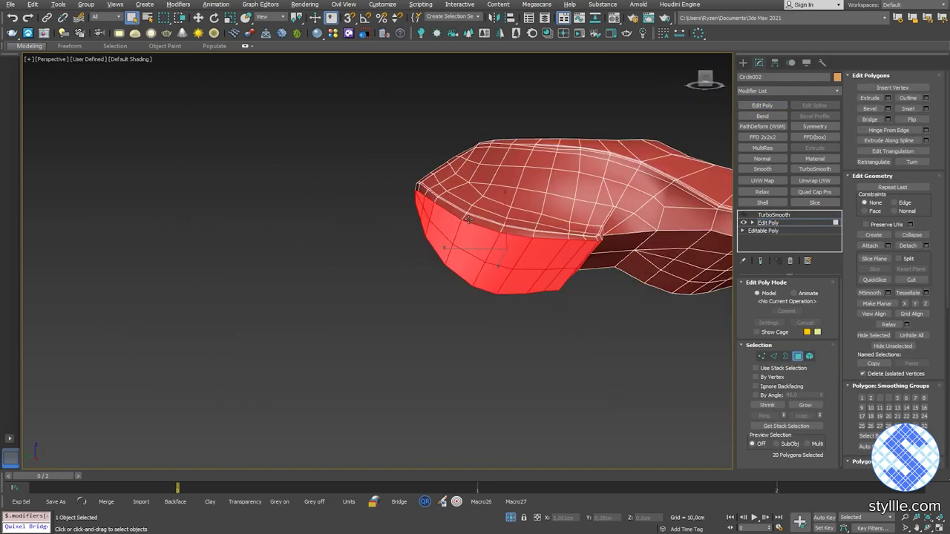
{"action": "middle_click_drag", "start_coordinate": [446, 312], "coordinate": [279, 185], "text": "alt"}
{"action": "scroll", "coordinate": [432, 223], "scroll_direction": "down", "scroll_amount": 3}
{"action": "left_click", "coordinate": [393, 217], "text": "ctrl"}
{"action": "left_click", "coordinate": [397, 273], "text": "ctrl"}
{"action": "left_click", "coordinate": [435, 203], "text": "ctrl"}
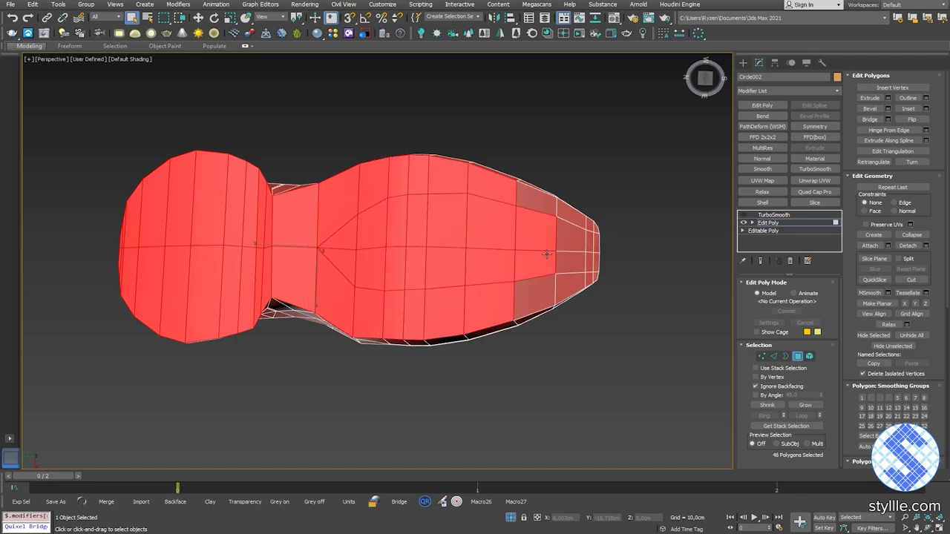
Add the remaining toe polygons so that the entire sole is selected, ignoring backfacing polygons.
{"action": "left_click_drag", "start_coordinate": [547, 206], "coordinate": [567, 231], "text": "ctrl"}
{"action": "middle_click_drag", "start_coordinate": [567, 231], "coordinate": [387, 238]}
{"action": "scroll", "coordinate": [388, 237], "scroll_direction": "up", "scroll_amount": 4}
{"action": "left_click_drag", "start_coordinate": [395, 207], "coordinate": [449, 250], "text": "ctrl"}
{"action": "left_click", "coordinate": [327, 353], "text": "ctrl"}
{"action": "scroll", "coordinate": [326, 352], "scroll_direction": "down", "scroll_amount": 4}
{"action": "middle_click_drag", "start_coordinate": [245, 282], "coordinate": [423, 233]}
Inset the selected sole polygons slightly to form a thin strip around the sole's rim.
{"action": "right_click", "coordinate": [421, 229]}
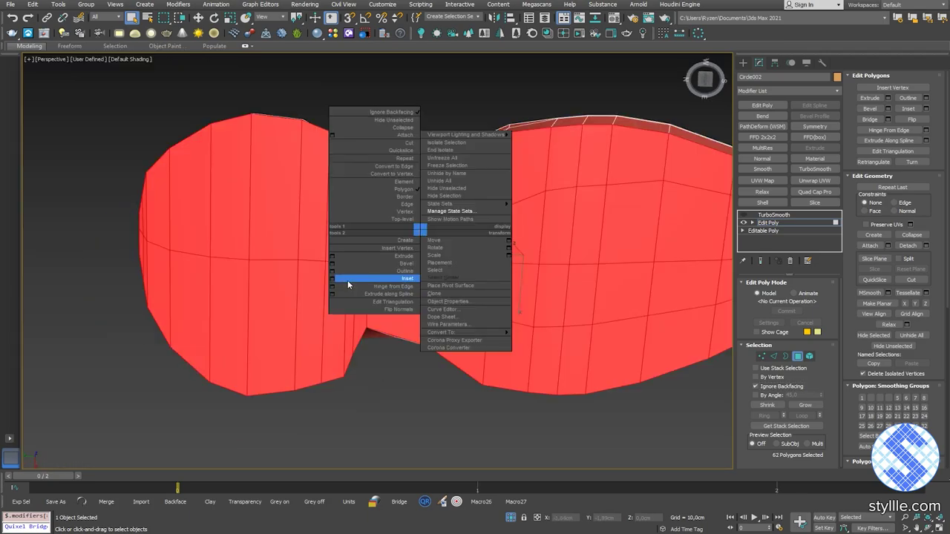
{"action": "left_click", "coordinate": [348, 280]}
{"action": "left_click_drag", "start_coordinate": [385, 281], "coordinate": [385, 276]}
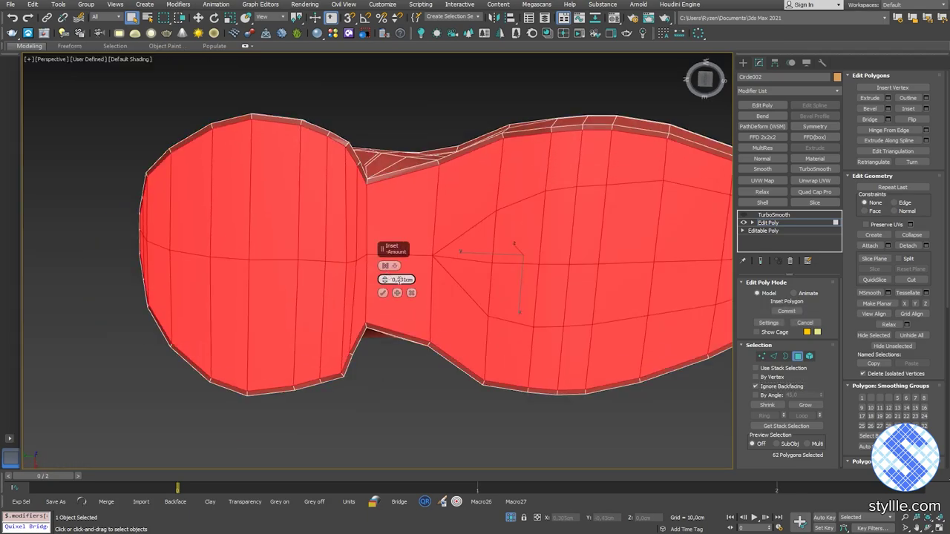
{"action": "key", "text": "Return"}
{"action": "middle_click_drag", "start_coordinate": [429, 280], "coordinate": [545, 297], "text": "alt"}
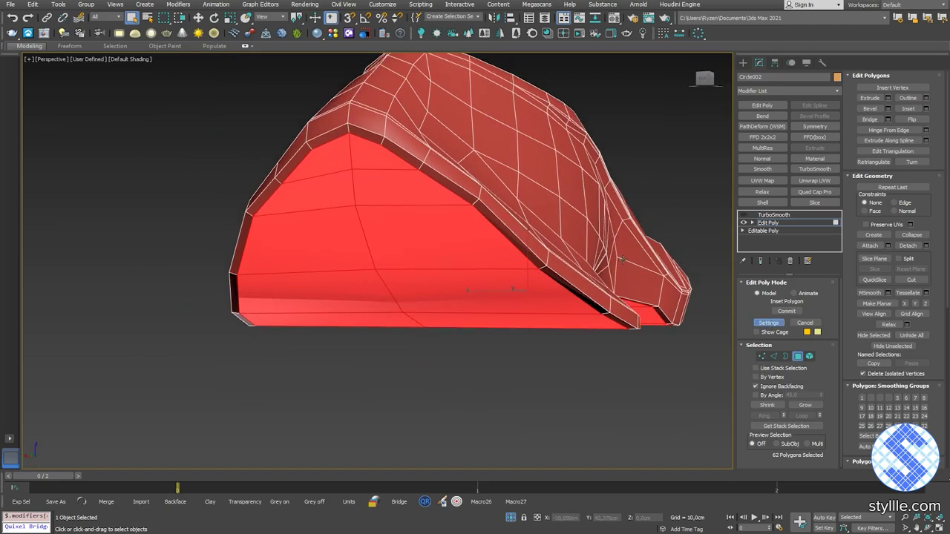
{"action": "key", "text": "Delete"}
{"action": "middle_click_drag", "start_coordinate": [567, 389], "coordinate": [512, 382], "text": "alt"}
Add a new Edit Poly beneath TurboSmooth and select the edge run where the upper meets the sole.
{"action": "left_click", "coordinate": [774, 215]}
{"action": "left_click", "coordinate": [768, 223]}
{"action": "left_click", "coordinate": [762, 105]}
{"action": "key", "text": "2"}
{"action": "double_click", "coordinate": [568, 208]}
{"action": "scroll", "coordinate": [490, 235], "scroll_direction": "up", "scroll_amount": 4}
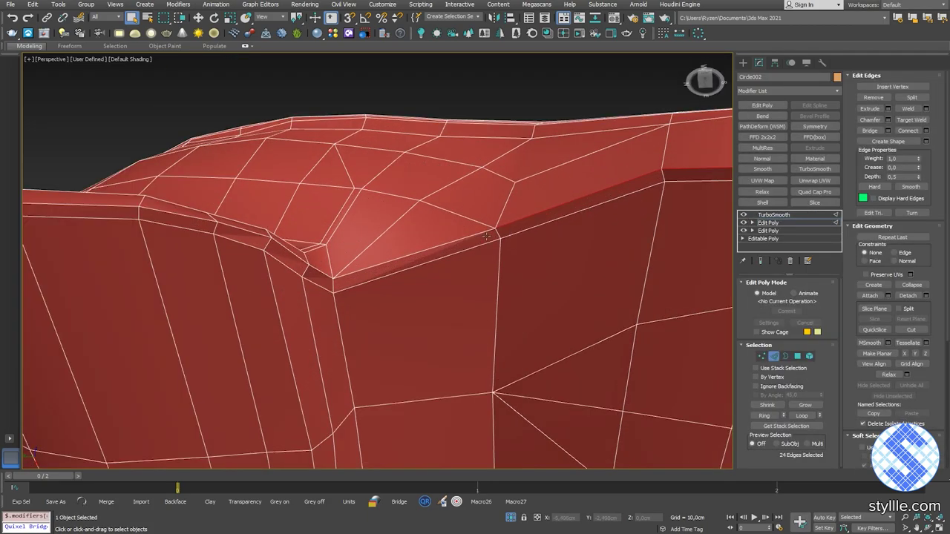
Complete the edge selection all the way around the sole's rim and chamfer it.
{"action": "scroll", "coordinate": [323, 272], "scroll_direction": "down", "scroll_amount": 5}
{"action": "middle_click_drag", "start_coordinate": [323, 272], "coordinate": [377, 221], "text": "alt"}
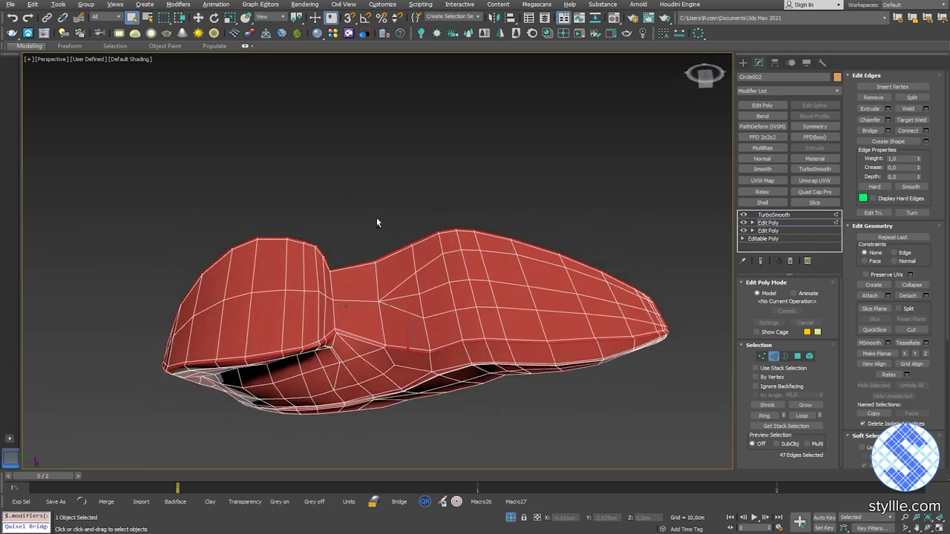
{"action": "scroll", "coordinate": [378, 221], "scroll_direction": "up", "scroll_amount": 3}
{"action": "double_click", "coordinate": [359, 351], "text": "ctrl"}
{"action": "middle_click_drag", "start_coordinate": [359, 351], "coordinate": [406, 284], "text": "alt"}
{"action": "right_click", "coordinate": [406, 284]}
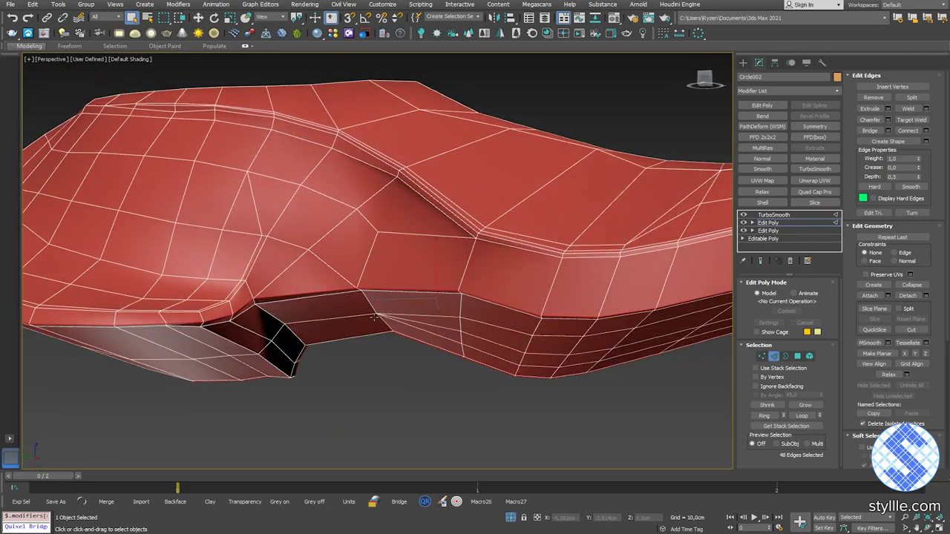
{"action": "right_click", "coordinate": [376, 309]}
{"action": "left_click", "coordinate": [289, 364]}
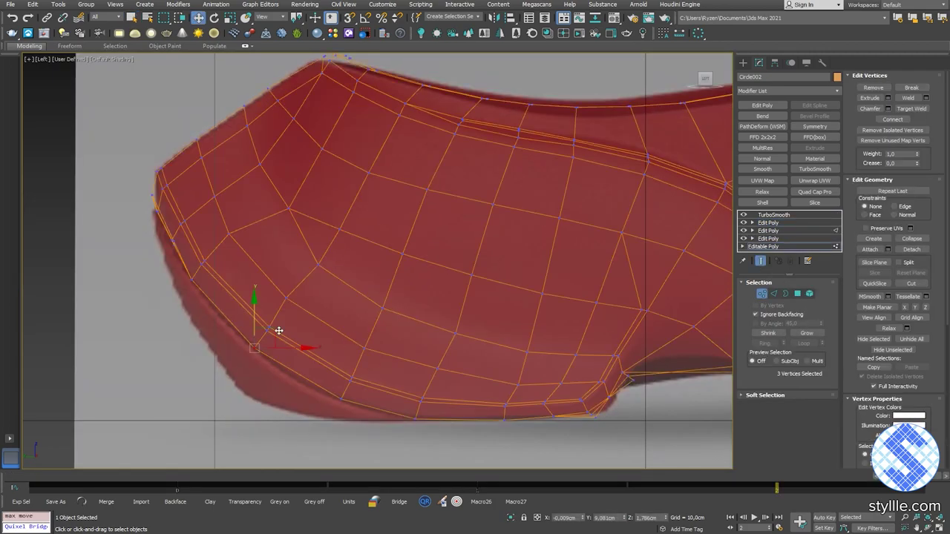
In the Left view, move the lower back heel vertices of the base mesh outward and compare them with the reference frames.
{"action": "left_click_drag", "start_coordinate": [272, 333], "coordinate": [268, 337]}
{"action": "key", "text": "F4"}
{"action": "key", "text": "F4"}
{"action": "key", "text": "comma"}
{"action": "middle_click_drag", "start_coordinate": [270, 334], "coordinate": [275, 319]}
{"action": "key", "text": "comma"}
{"action": "key", "text": "period"}
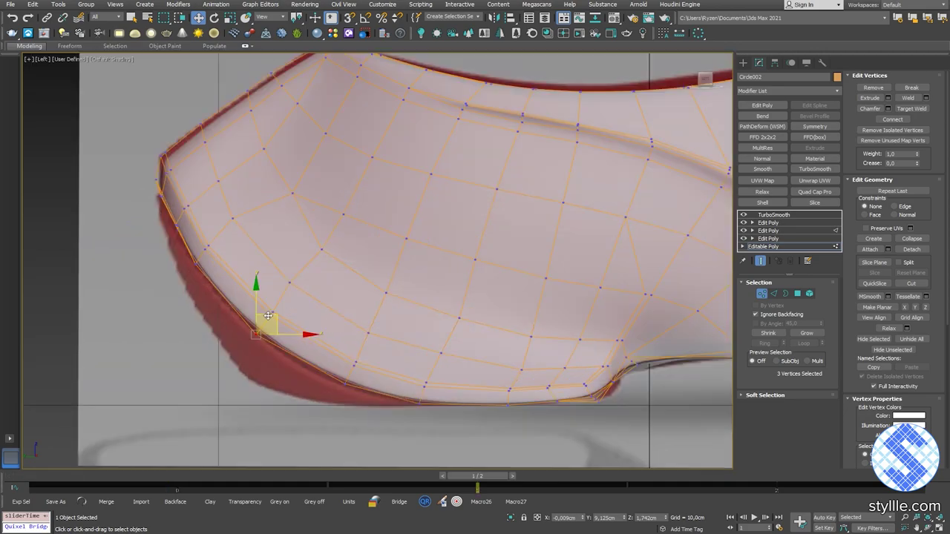
Scale and move the vertices along the heel's lower edge to follow the heel outline in the reference image.
{"action": "left_click", "coordinate": [416, 393], "text": "alt"}
{"action": "scroll", "coordinate": [442, 367], "scroll_direction": "up", "scroll_amount": 2}
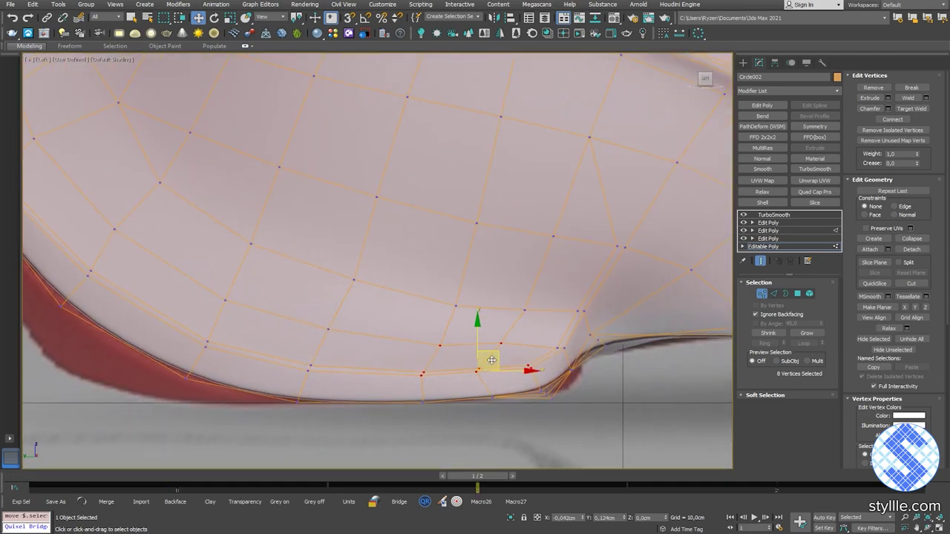
{"action": "key", "text": "r"}
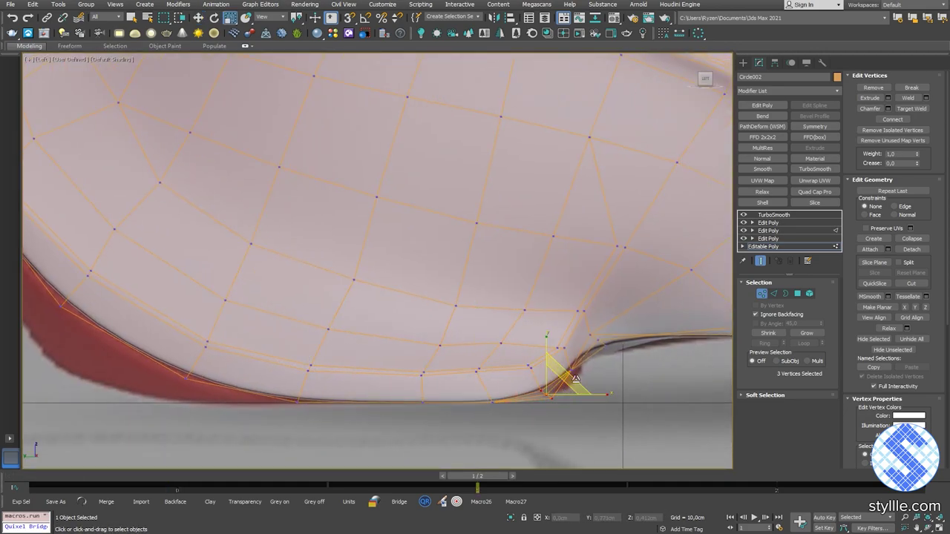
{"action": "scroll", "coordinate": [593, 358], "scroll_direction": "down", "scroll_amount": 2}
{"action": "middle_click_drag", "start_coordinate": [311, 356], "coordinate": [471, 378]}
{"action": "left_click_drag", "start_coordinate": [457, 389], "coordinate": [471, 402]}
{"action": "left_click_drag", "start_coordinate": [467, 378], "coordinate": [466, 379]}
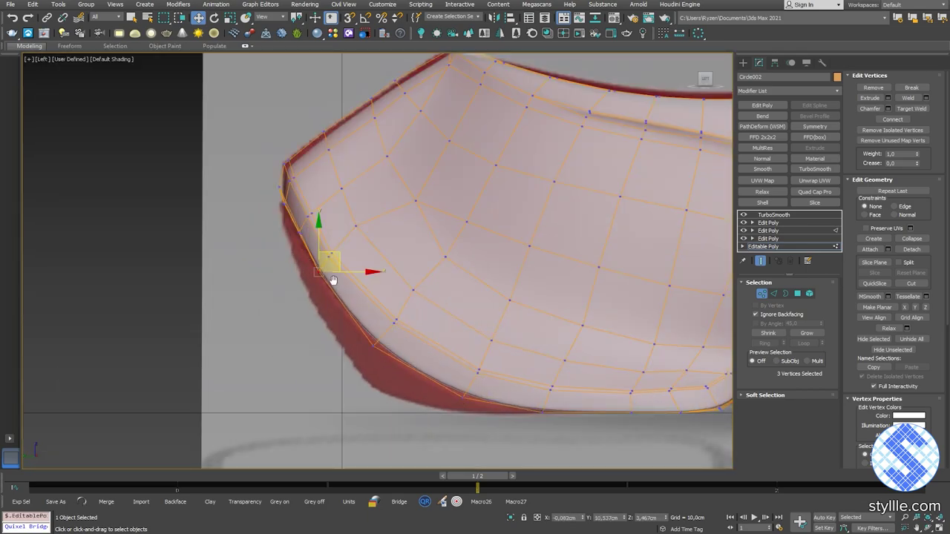
{"action": "scroll", "coordinate": [333, 280], "scroll_direction": "up", "scroll_amount": 2}
{"action": "scroll", "coordinate": [295, 207], "scroll_direction": "down", "scroll_amount": 3}
With the Edge constraint on, adjust the vertices at the back of the heel collar and scale its short centre edges.
{"action": "right_click", "coordinate": [312, 212]}
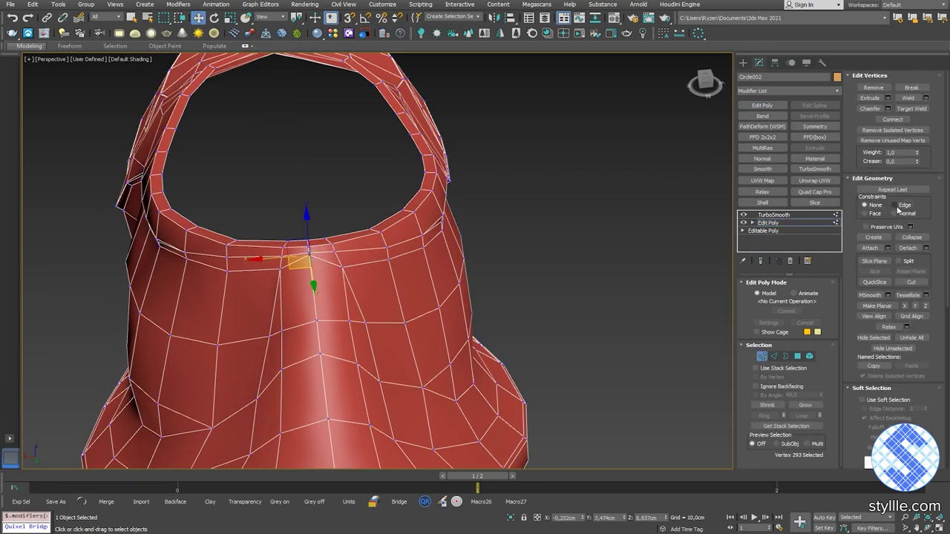
{"action": "scroll", "coordinate": [362, 279], "scroll_direction": "up", "scroll_amount": 3}
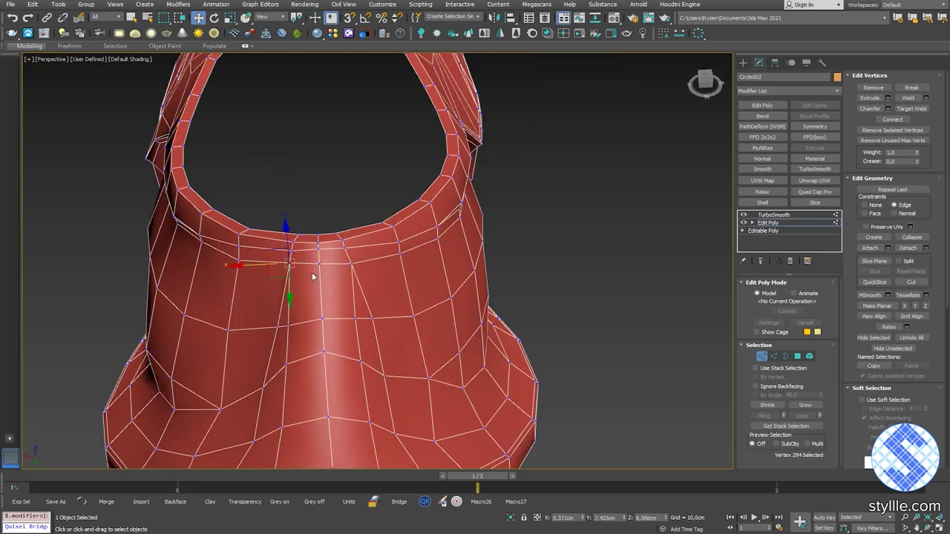
{"action": "key", "text": "2"}
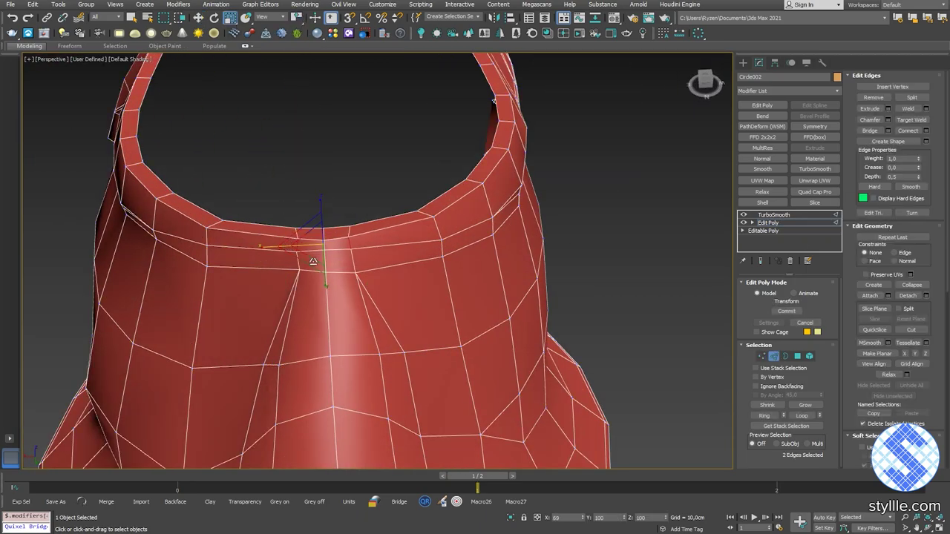
{"action": "left_click_drag", "start_coordinate": [313, 261], "coordinate": [311, 266]}
{"action": "scroll", "coordinate": [297, 298], "scroll_direction": "down", "scroll_amount": 3}
{"action": "key", "text": "1"}
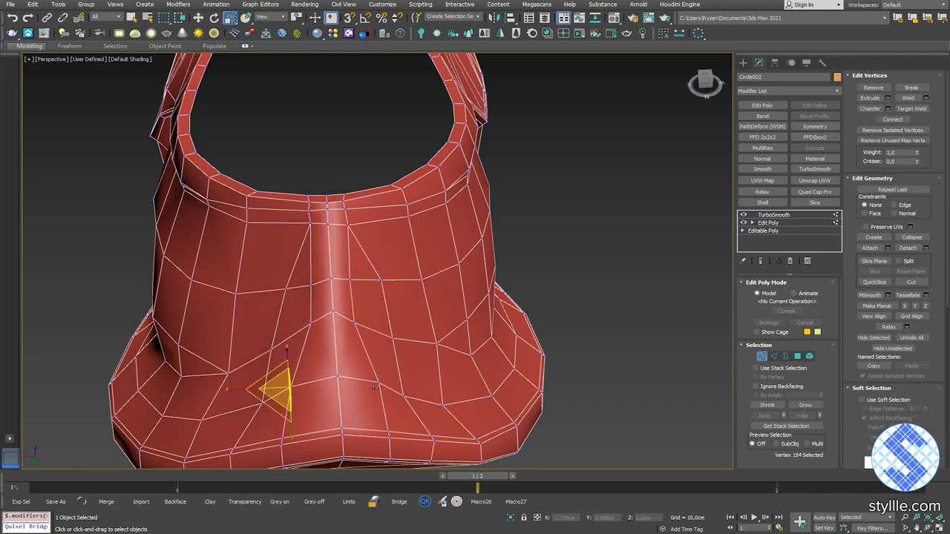
Select the two vertical edge runs flanking the heel's back centre line for scaling.
{"action": "middle_click_drag", "start_coordinate": [314, 386], "coordinate": [293, 314], "text": "alt"}
{"action": "key", "text": "2"}
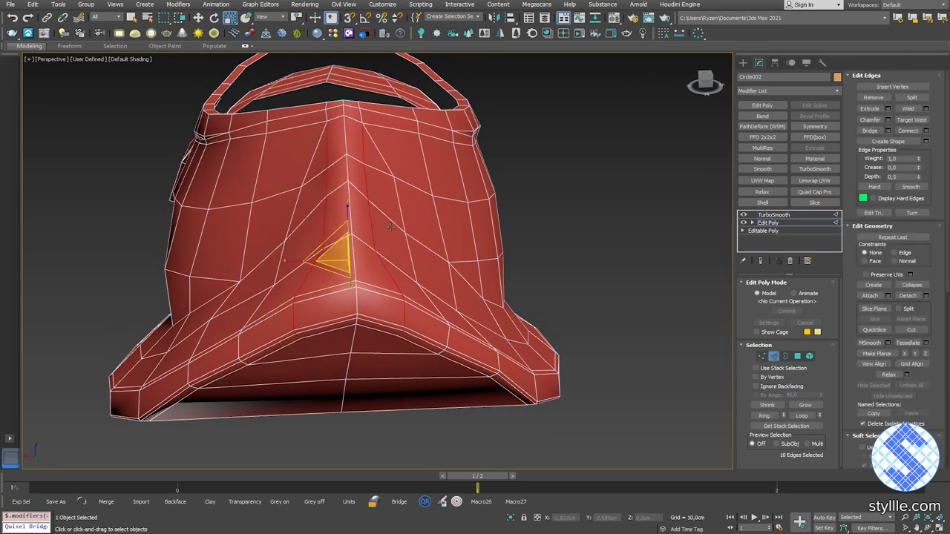
{"action": "middle_click_drag", "start_coordinate": [390, 227], "coordinate": [416, 312], "text": "alt"}
{"action": "middle_click_drag", "start_coordinate": [474, 371], "coordinate": [490, 327], "text": "alt"}
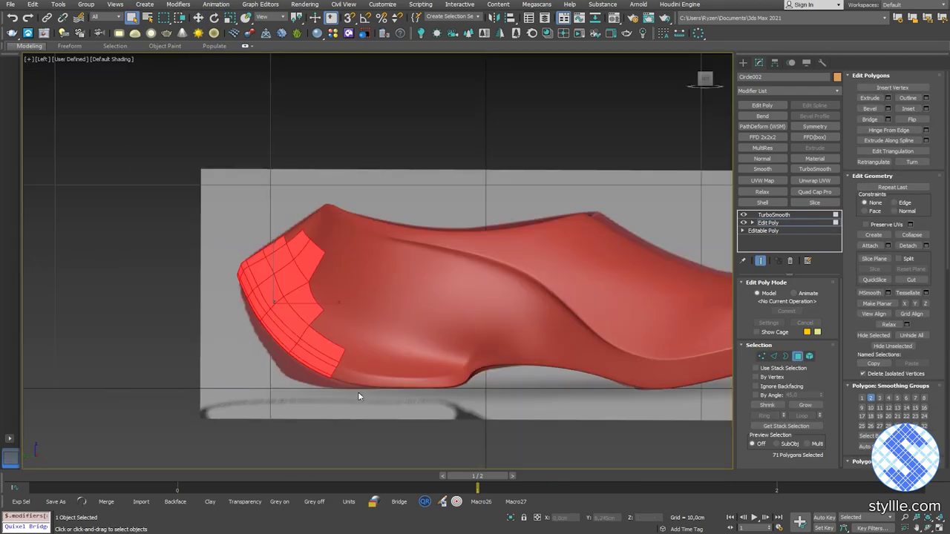
In the Left view, extend the heel polygon selection along its base and return to the perspective view.
{"action": "scroll", "coordinate": [358, 396], "scroll_direction": "up", "scroll_amount": 2}
{"action": "left_click_drag", "start_coordinate": [463, 315], "coordinate": [384, 366], "text": "ctrl"}
{"action": "key", "text": "alt+w"}
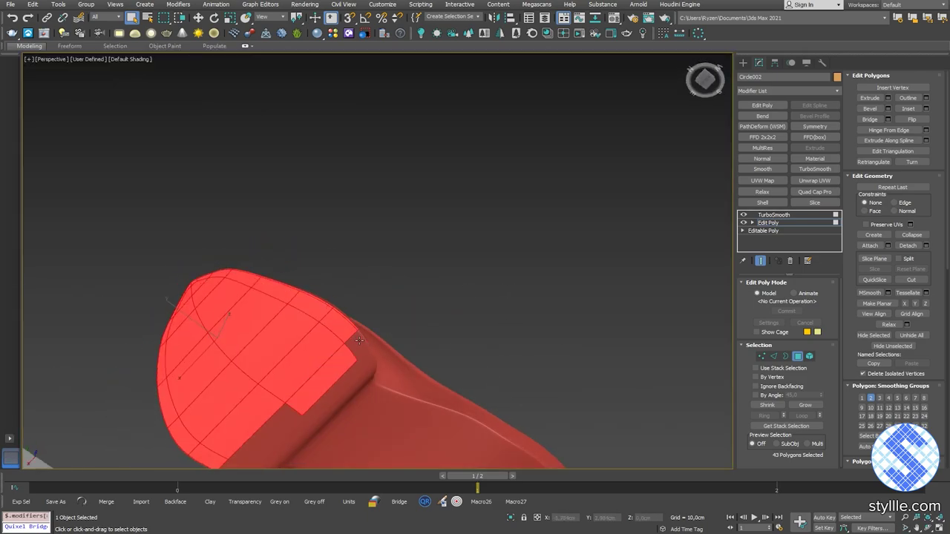
Limit the selection to the heel's underside polygons and detach them as a separate object.
{"action": "key", "text": "ctrl+e"}
{"action": "scroll", "coordinate": [362, 337], "scroll_direction": "up", "scroll_amount": 2}
{"action": "middle_click_drag", "start_coordinate": [364, 334], "coordinate": [381, 253], "text": "alt"}
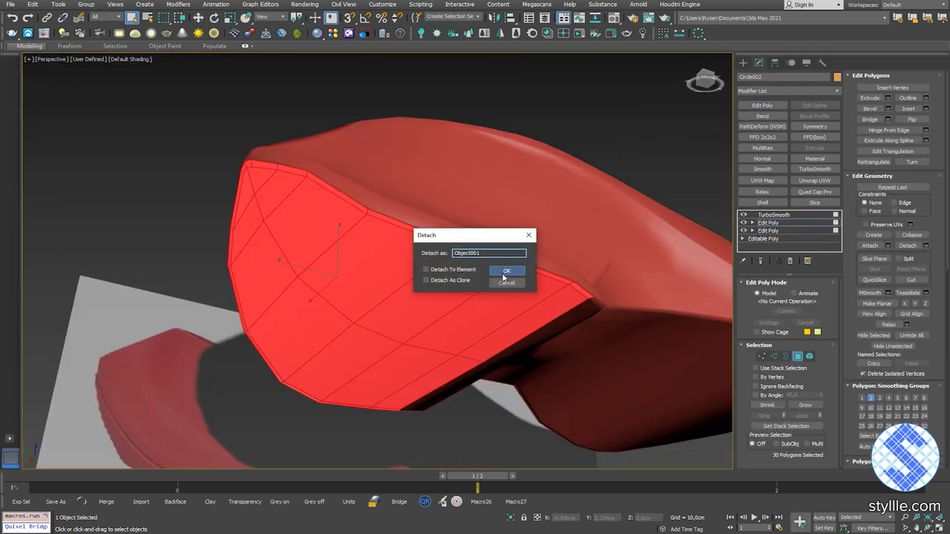
{"action": "left_click", "coordinate": [504, 274]}
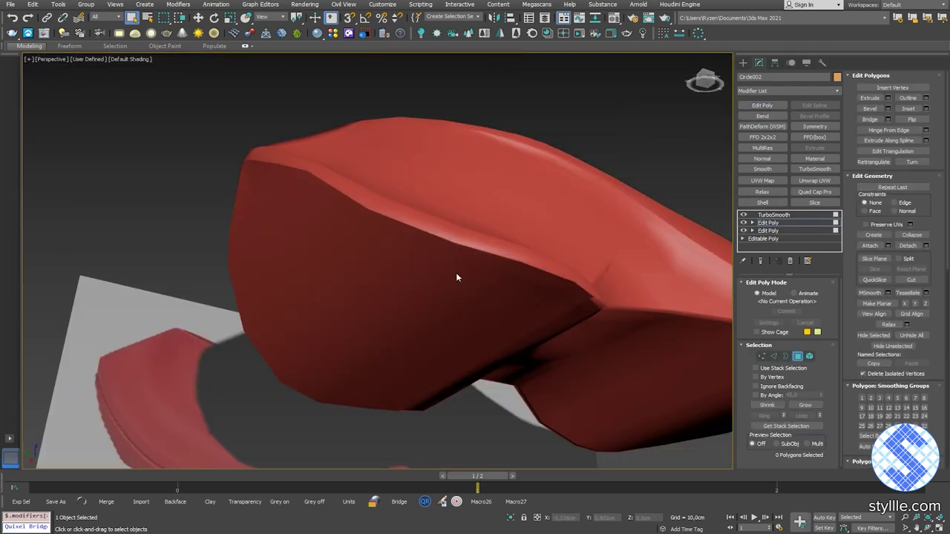
Add a support edge along the detached heel underside's straight open edge and target-weld its corner vertices.
{"action": "right_click", "coordinate": [443, 271]}
{"action": "left_click", "coordinate": [435, 267]}
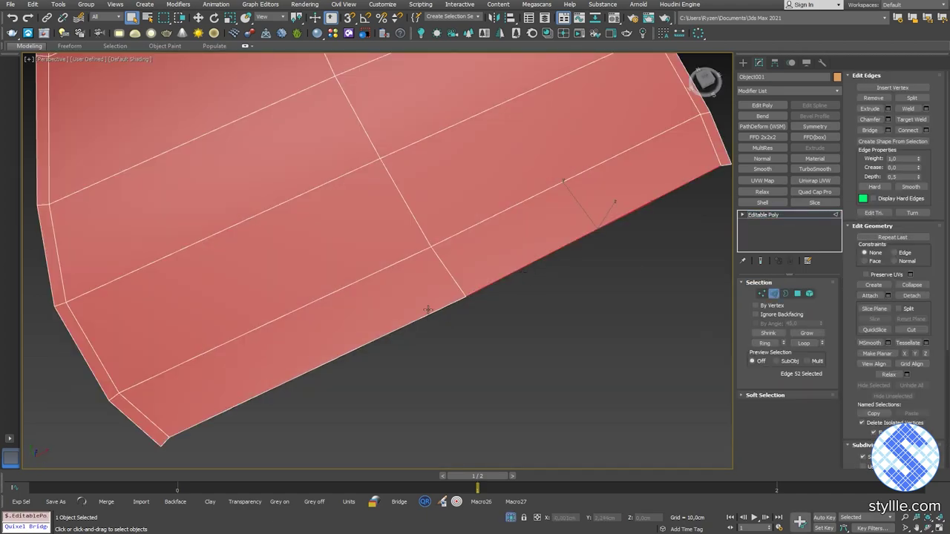
{"action": "key", "text": "1"}
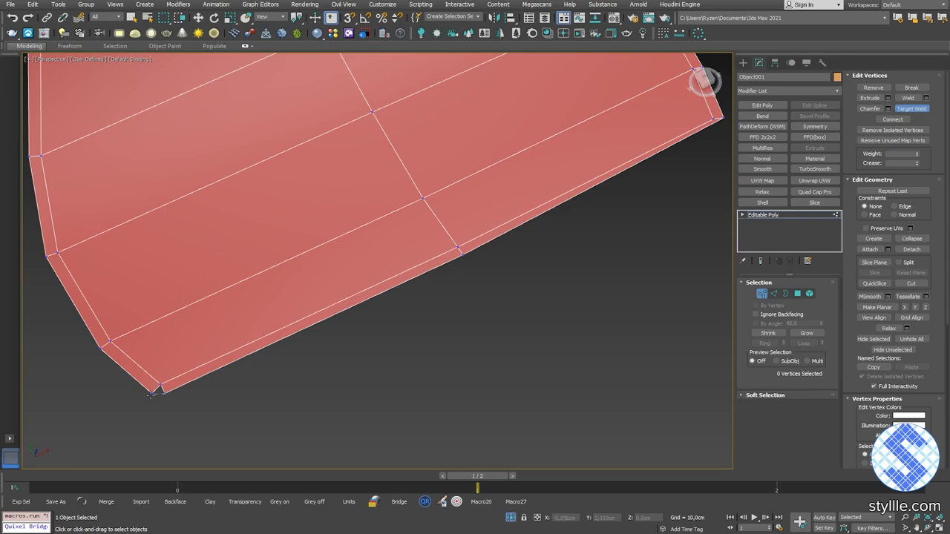
{"action": "middle_click_drag", "start_coordinate": [549, 219], "coordinate": [504, 229]}
{"action": "left_click_drag", "start_coordinate": [441, 284], "coordinate": [398, 241]}
{"action": "left_click", "coordinate": [398, 216]}
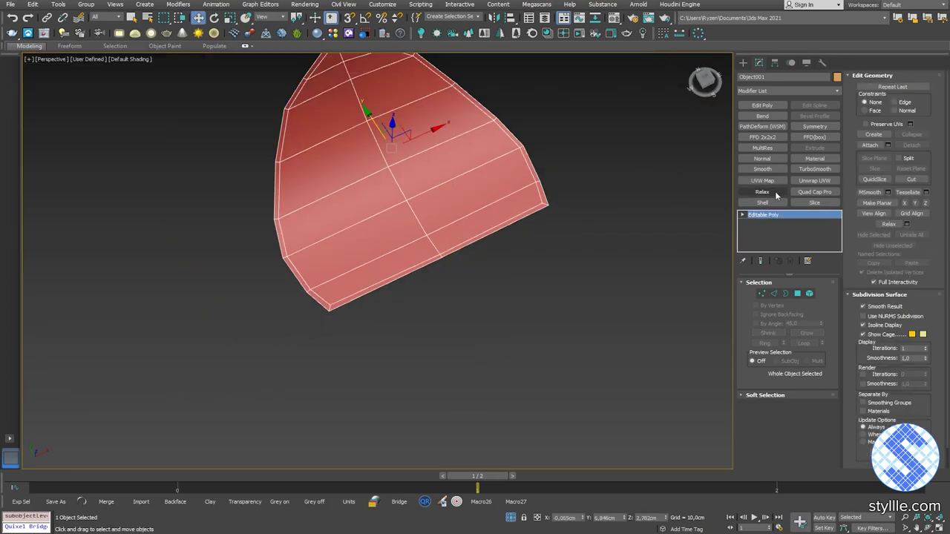
Give the detached heel underside a Shell modifier, adjust its thickness and add TurboSmooth above it.
{"action": "left_click", "coordinate": [762, 202]}
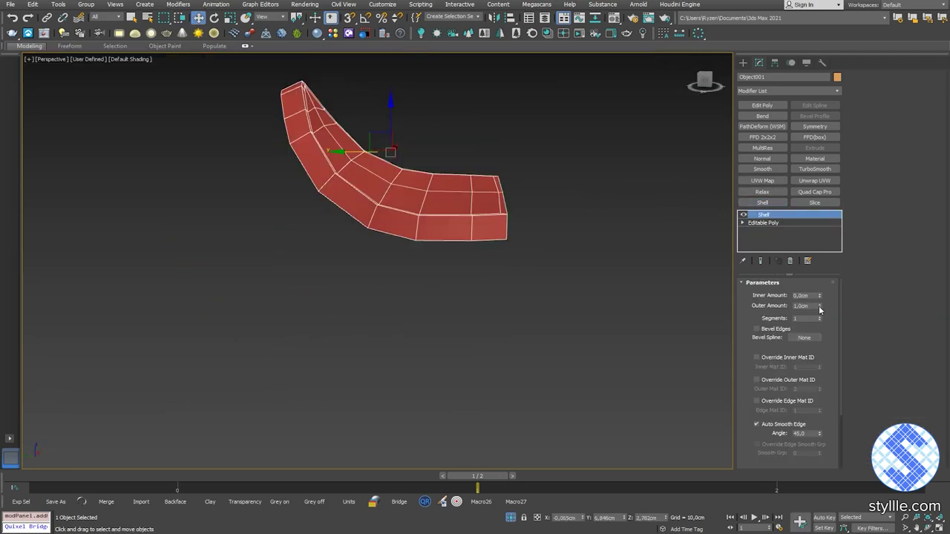
{"action": "left_click_drag", "start_coordinate": [818, 295], "coordinate": [817, 282]}
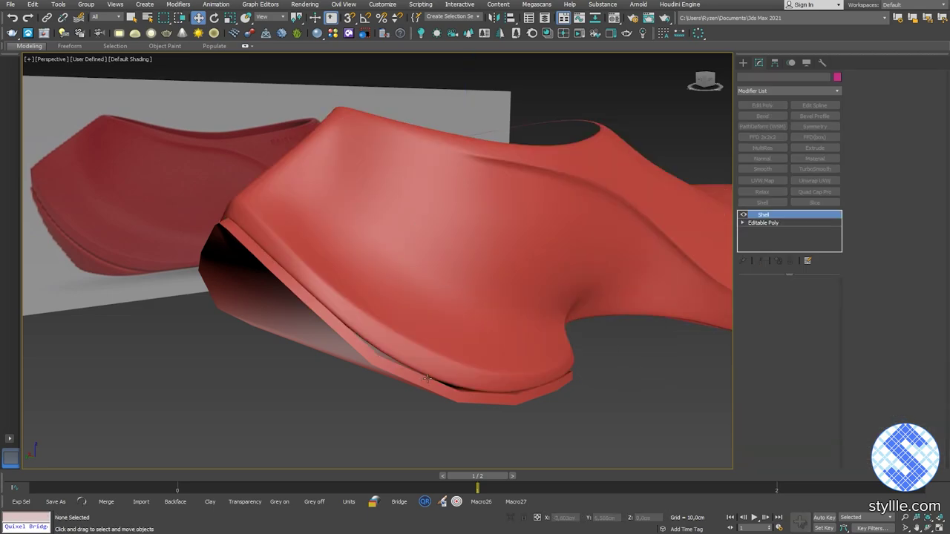
{"action": "right_click", "coordinate": [791, 216]}
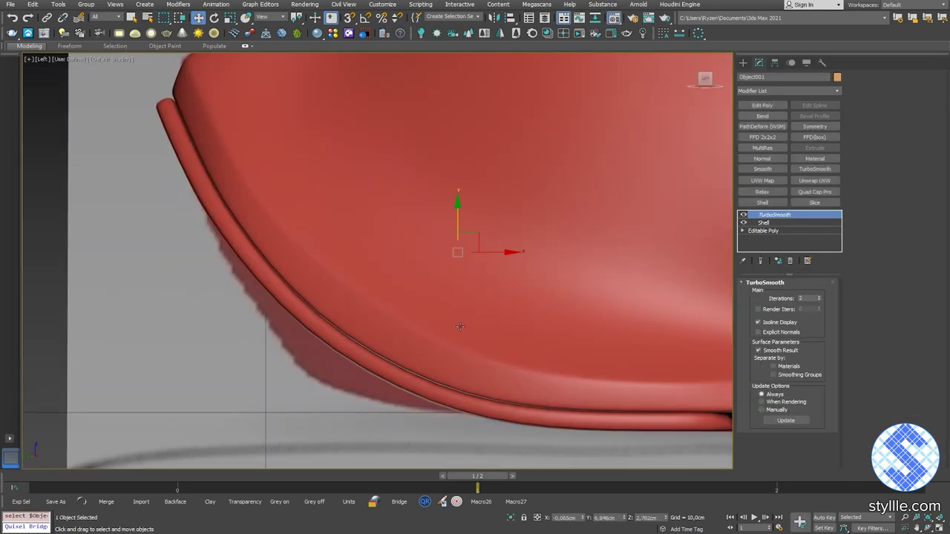
Assign a light grey material to the heel piece and move the timeline to frame 2.
{"action": "key", "text": "m"}
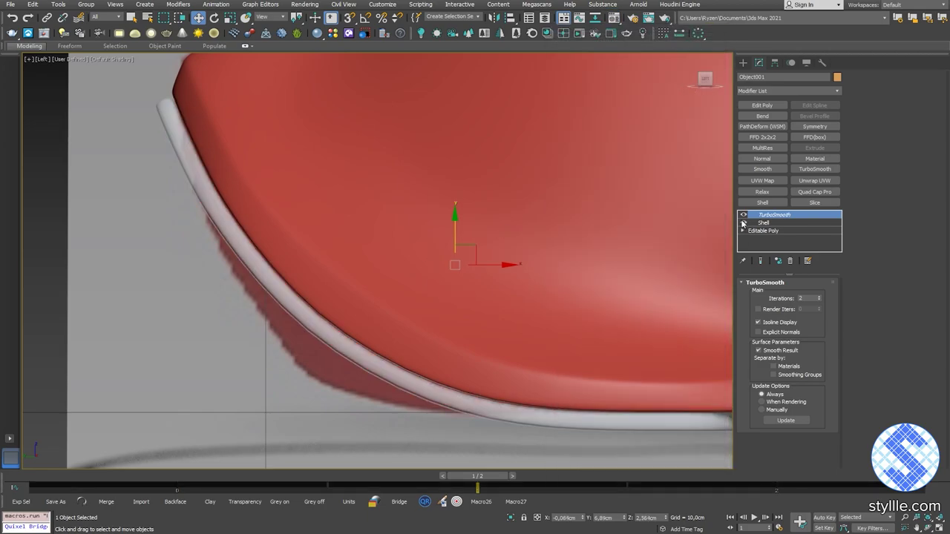
{"action": "left_click", "coordinate": [743, 215]}
{"action": "left_click", "coordinate": [743, 215]}
{"action": "key", "text": "comma"}
{"action": "key", "text": "comma"}
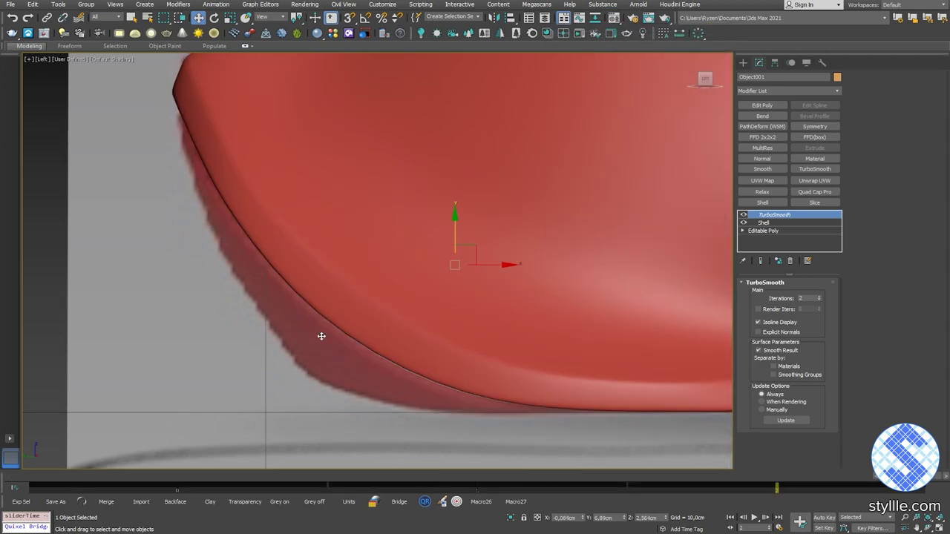
Add an Edit Poly above the Shell and move the heel piece's lower vertices in the Left view to match the reference outline.
{"action": "left_click", "coordinate": [764, 223]}
{"action": "scroll", "coordinate": [356, 207], "scroll_direction": "up", "scroll_amount": 2}
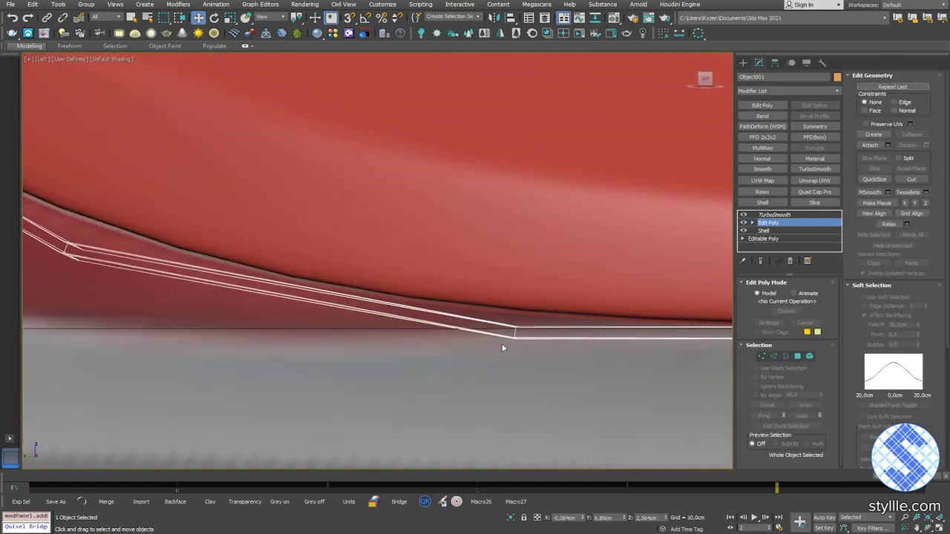
{"action": "left_click", "coordinate": [510, 330]}
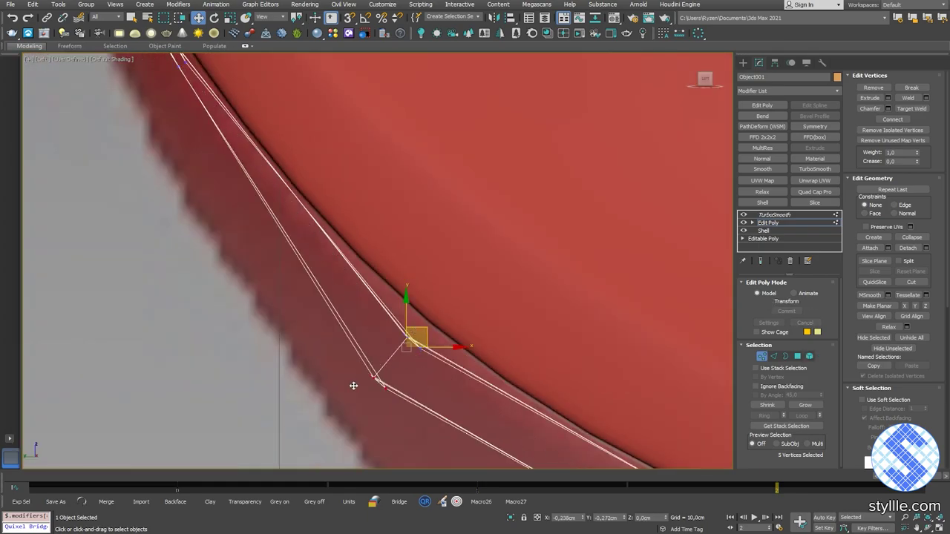
{"action": "left_click_drag", "start_coordinate": [353, 386], "coordinate": [349, 397]}
{"action": "scroll", "coordinate": [349, 399], "scroll_direction": "down", "scroll_amount": 4}
{"action": "middle_click_drag", "start_coordinate": [350, 397], "coordinate": [361, 333]}
{"action": "key", "text": "r"}
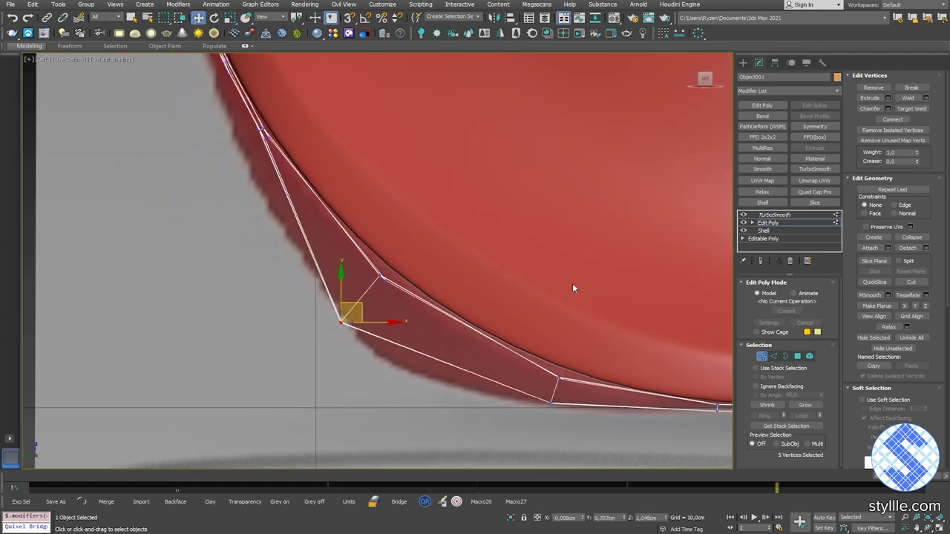
{"action": "left_click", "coordinate": [759, 261]}
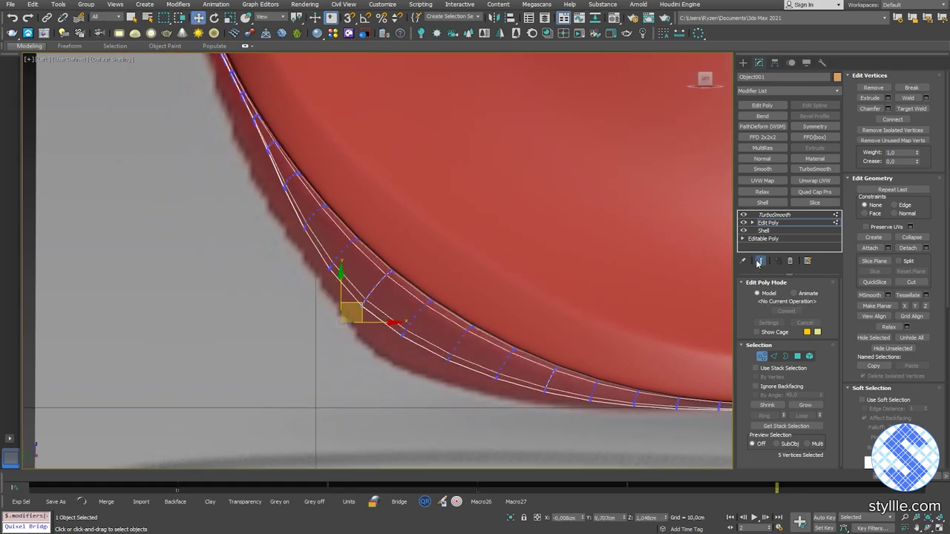
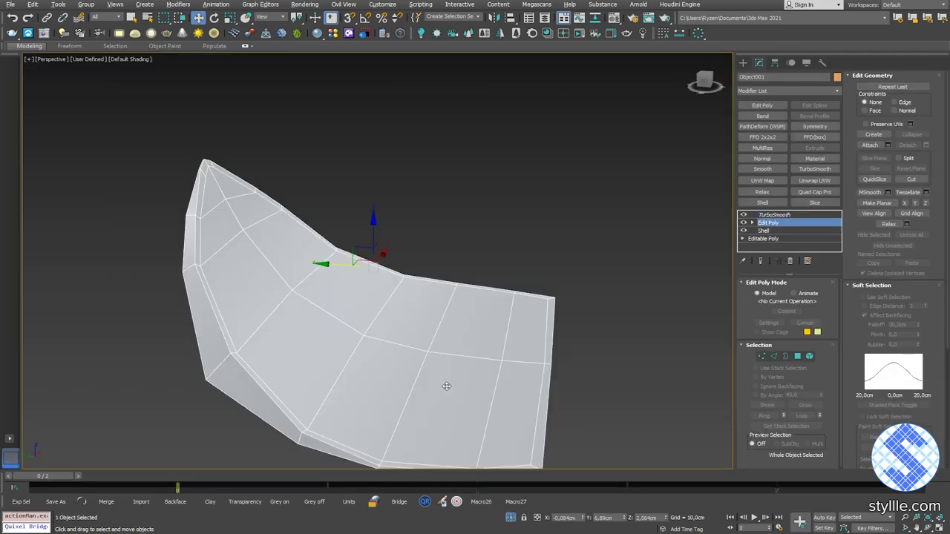
Collapse the Edit Poly and Shell into the heel piece's base mesh and show the smoothed end result.
{"action": "right_click", "coordinate": [777, 224]}
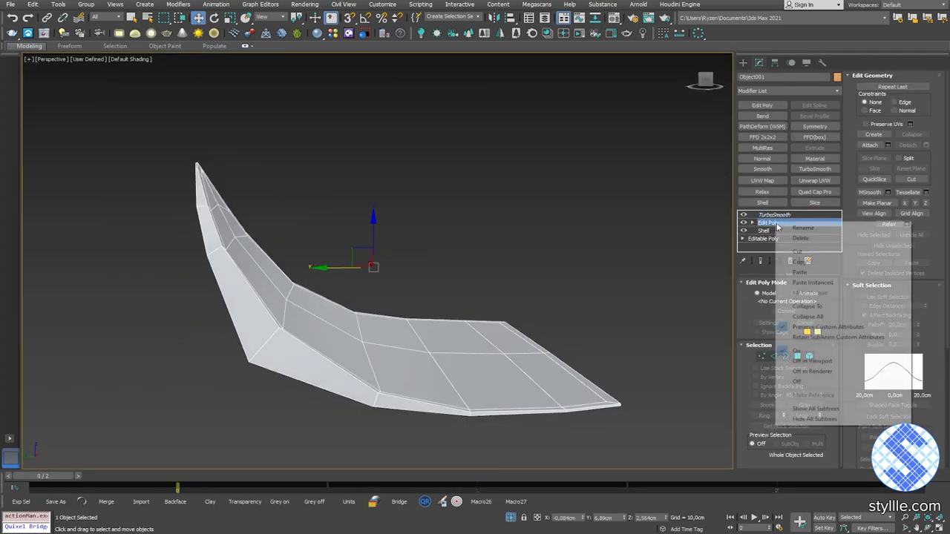
{"action": "left_click", "coordinate": [807, 306]}
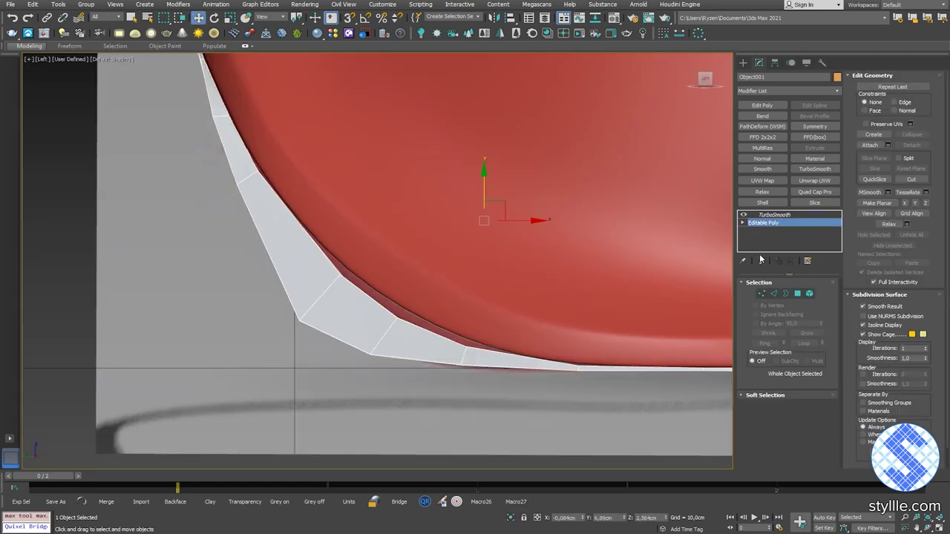
{"action": "left_click", "coordinate": [760, 260]}
{"action": "middle_click_drag", "start_coordinate": [430, 333], "coordinate": [428, 330]}
Move the heel piece's upper-edge vertices in the Left view so they follow the shoe's underside.
{"action": "key", "text": "1"}
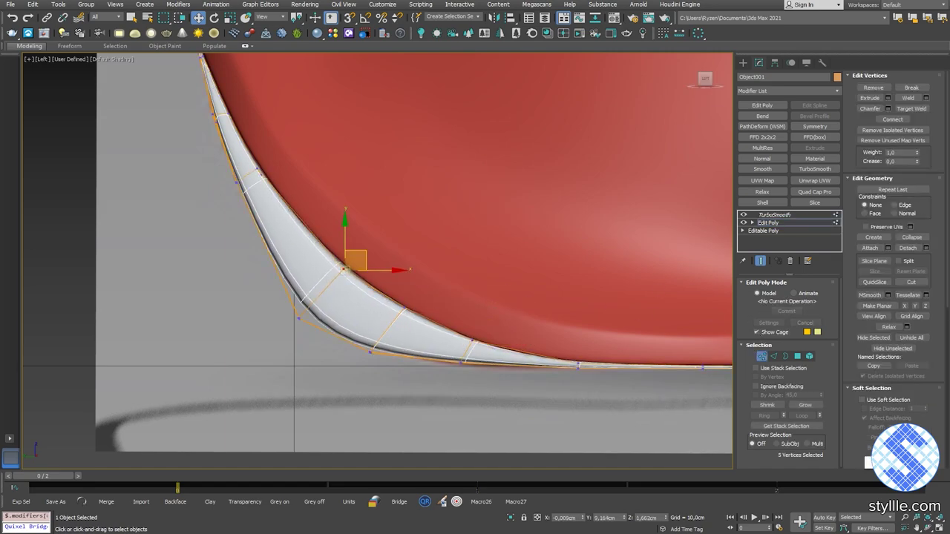
{"action": "scroll", "coordinate": [549, 352], "scroll_direction": "up", "scroll_amount": 5}
{"action": "middle_click_drag", "start_coordinate": [549, 352], "coordinate": [325, 317]}
{"action": "left_click_drag", "start_coordinate": [351, 318], "coordinate": [412, 326]}
{"action": "middle_click_drag", "start_coordinate": [711, 323], "coordinate": [446, 304]}
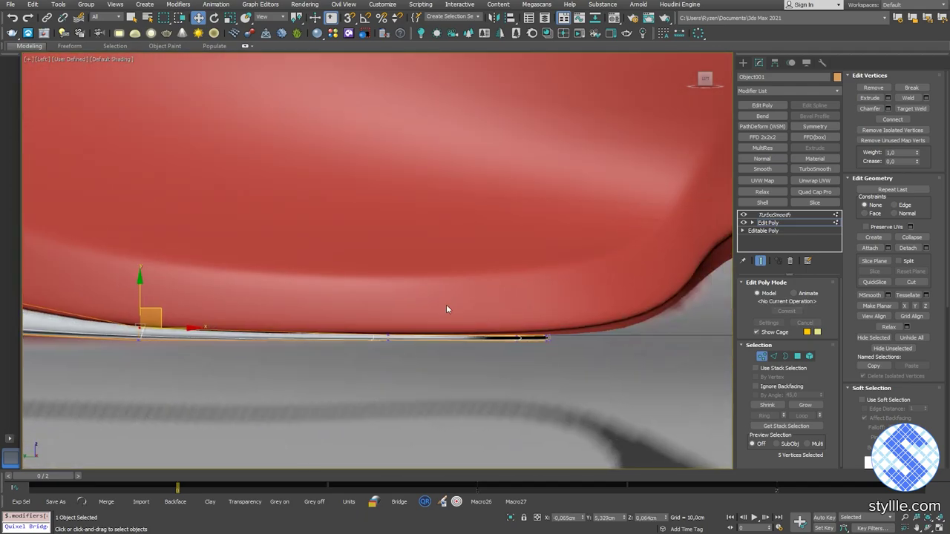
In the perspective view, select three polygons of the heel piece and move them slightly.
{"action": "key", "text": "alt+w"}
{"action": "middle_click", "coordinate": [608, 370]}
{"action": "key", "text": "alt+w"}
{"action": "middle_click_drag", "start_coordinate": [609, 370], "coordinate": [531, 335]}
{"action": "middle_click_drag", "start_coordinate": [531, 335], "coordinate": [594, 294], "text": "alt"}
{"action": "scroll", "coordinate": [462, 303], "scroll_direction": "up", "scroll_amount": 2}
{"action": "scroll", "coordinate": [534, 313], "scroll_direction": "up", "scroll_amount": 2}
{"action": "key", "text": "4"}
{"action": "left_click", "coordinate": [519, 322]}
{"action": "left_click", "coordinate": [605, 332], "text": "ctrl"}
{"action": "left_click", "coordinate": [610, 278], "text": "ctrl"}
{"action": "left_click_drag", "start_coordinate": [527, 343], "coordinate": [528, 350]}
{"action": "middle_click_drag", "start_coordinate": [616, 259], "coordinate": [539, 262], "text": "alt"}
Select further polygons along the heel piece's side, nudge them into place and leave polygon editing.
{"action": "left_click", "coordinate": [568, 252]}
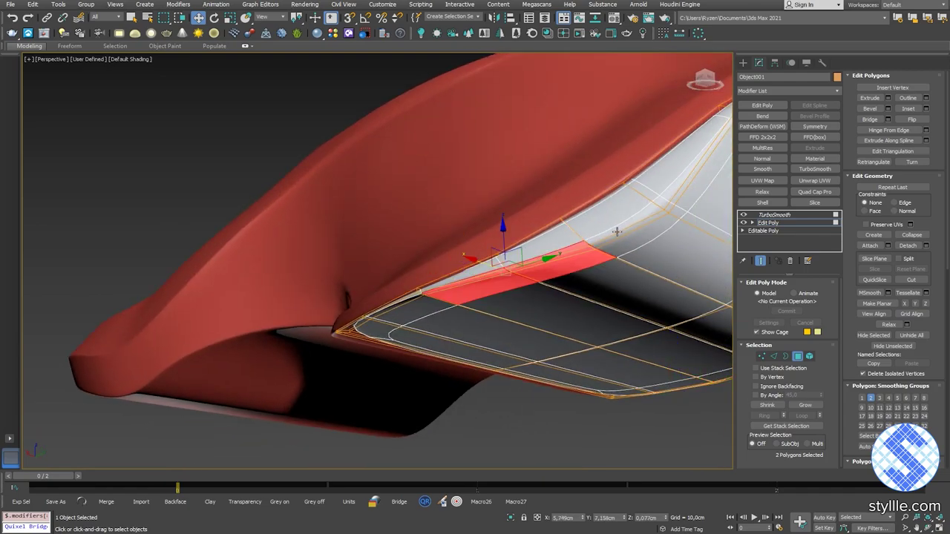
{"action": "left_click", "coordinate": [677, 197], "text": "ctrl"}
{"action": "middle_click_drag", "start_coordinate": [677, 197], "coordinate": [481, 256], "text": "alt"}
{"action": "left_click_drag", "start_coordinate": [436, 251], "coordinate": [443, 258]}
{"action": "middle_click_drag", "start_coordinate": [443, 258], "coordinate": [459, 272], "text": "alt"}
{"action": "key", "text": "4"}
{"action": "left_click", "coordinate": [617, 252]}
{"action": "middle_click_drag", "start_coordinate": [617, 251], "coordinate": [594, 261], "text": "alt"}
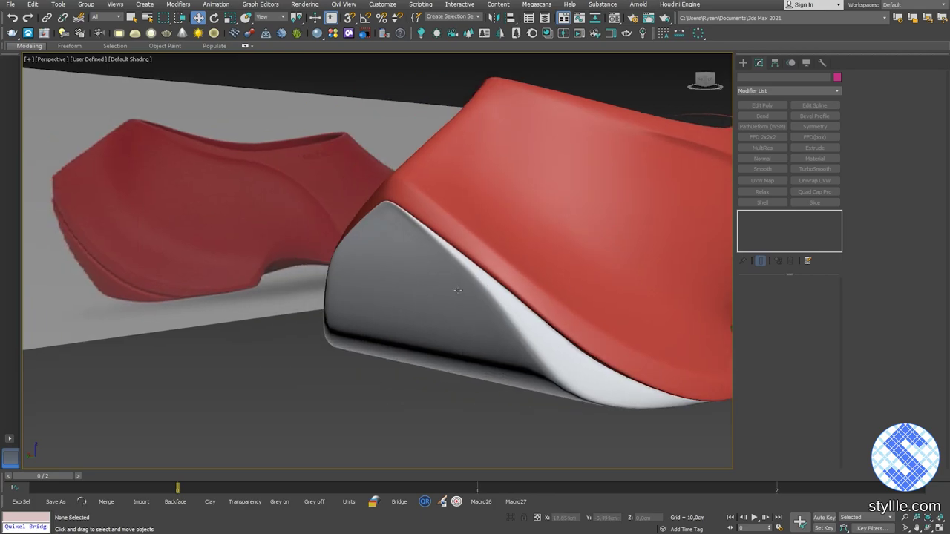
Check the heel piece against the shoe body, then select and isolate it.
{"action": "left_click", "coordinate": [475, 323]}
{"action": "middle_click_drag", "start_coordinate": [475, 323], "coordinate": [469, 295], "text": "alt"}
{"action": "left_click", "coordinate": [261, 415]}
{"action": "scroll", "coordinate": [261, 415], "scroll_direction": "down", "scroll_amount": 4}
{"action": "middle_click_drag", "start_coordinate": [401, 371], "coordinate": [353, 320], "text": "alt"}
{"action": "left_click", "coordinate": [353, 319]}
{"action": "key", "text": "alt+q"}
Select the polygons on the heel piece's thin straight end face and delete them.
{"action": "middle_click_drag", "start_coordinate": [439, 349], "coordinate": [484, 269], "text": "alt"}
{"action": "scroll", "coordinate": [484, 264], "scroll_direction": "up", "scroll_amount": 4}
{"action": "key", "text": "4"}
{"action": "left_click_drag", "start_coordinate": [479, 208], "coordinate": [438, 387]}
{"action": "key", "text": "Delete"}
Bridge the open edges along the heel piece's straight end to form a new polygon strip.
{"action": "middle_click_drag", "start_coordinate": [510, 350], "coordinate": [343, 365], "text": "alt"}
{"action": "scroll", "coordinate": [380, 293], "scroll_direction": "up", "scroll_amount": 2}
{"action": "key", "text": "3"}
{"action": "left_click", "coordinate": [380, 292]}
{"action": "key", "text": "2"}
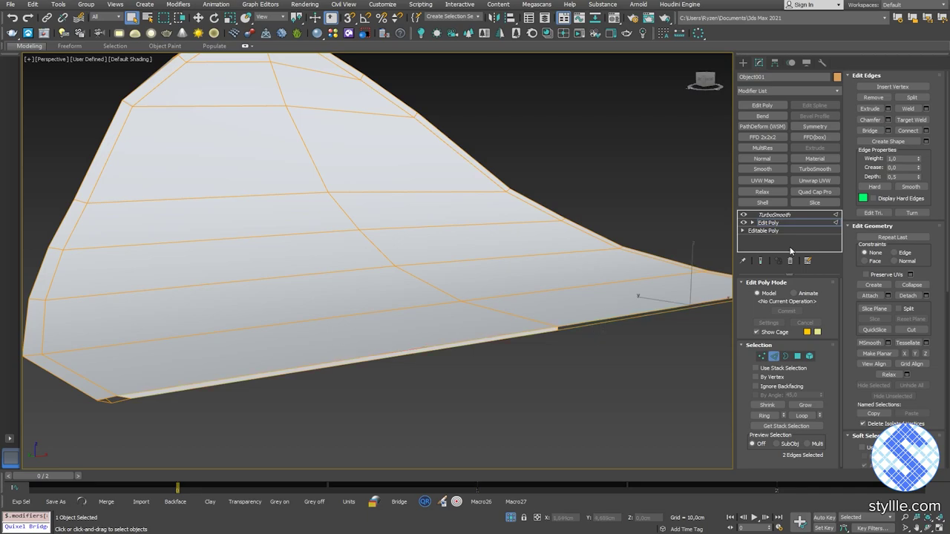
{"action": "middle_click_drag", "start_coordinate": [448, 331], "coordinate": [482, 347], "text": "alt"}
{"action": "key", "text": "4"}
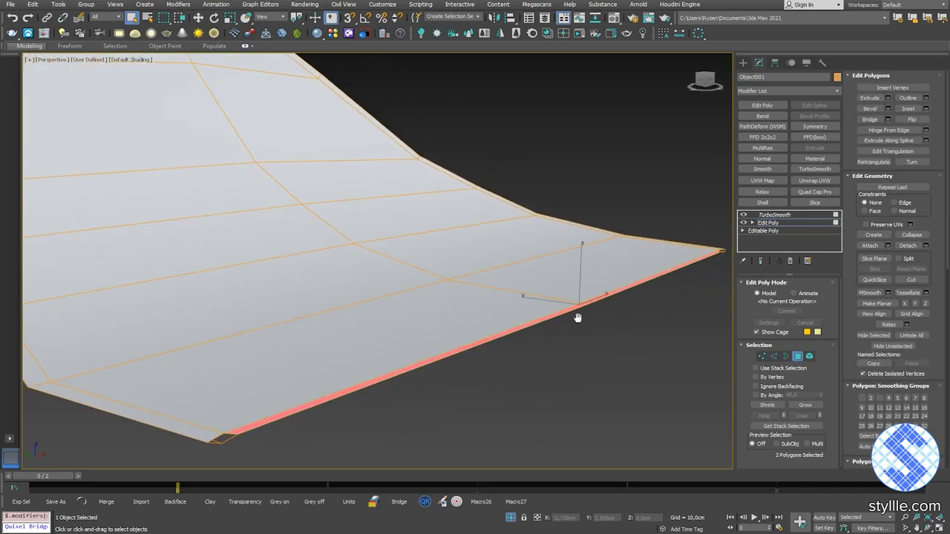
{"action": "middle_click_drag", "start_coordinate": [577, 317], "coordinate": [440, 293]}
{"action": "key", "text": "w"}
{"action": "scroll", "coordinate": [439, 293], "scroll_direction": "up", "scroll_amount": 2}
{"action": "scroll", "coordinate": [438, 293], "scroll_direction": "down", "scroll_amount": 3}
{"action": "middle_click_drag", "start_coordinate": [226, 368], "coordinate": [395, 349]}
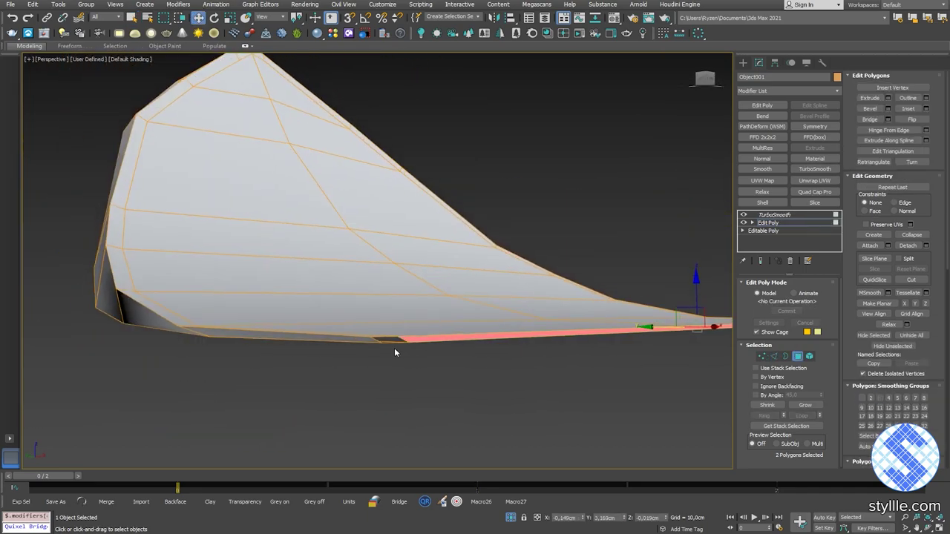
Cap the two small open borders at the ends of the new strip and return to the TurboSmooth level.
{"action": "key", "text": "3"}
{"action": "left_click", "coordinate": [388, 341]}
{"action": "right_click", "coordinate": [485, 361]}
{"action": "left_click", "coordinate": [476, 386]}
{"action": "middle_click_drag", "start_coordinate": [698, 347], "coordinate": [509, 381]}
{"action": "left_click", "coordinate": [436, 338]}
{"action": "right_click", "coordinate": [474, 357]}
{"action": "left_click", "coordinate": [458, 383]}
{"action": "left_click", "coordinate": [774, 215]}
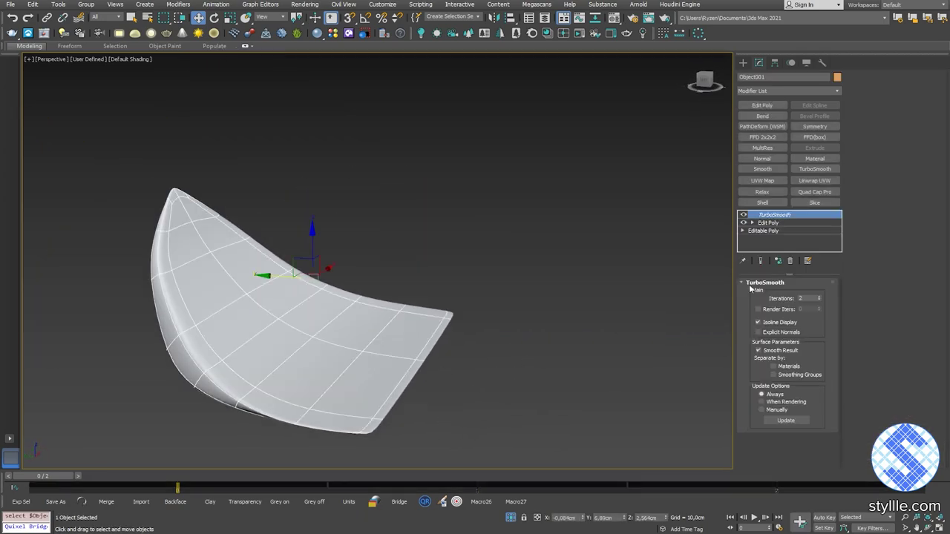
Switch to the Left view and exit isolation so the whole shoe and reference show around the heel piece.
{"action": "left_click", "coordinate": [768, 222]}
{"action": "middle_click_drag", "start_coordinate": [427, 375], "coordinate": [426, 339], "text": "alt"}
{"action": "key", "text": "l"}
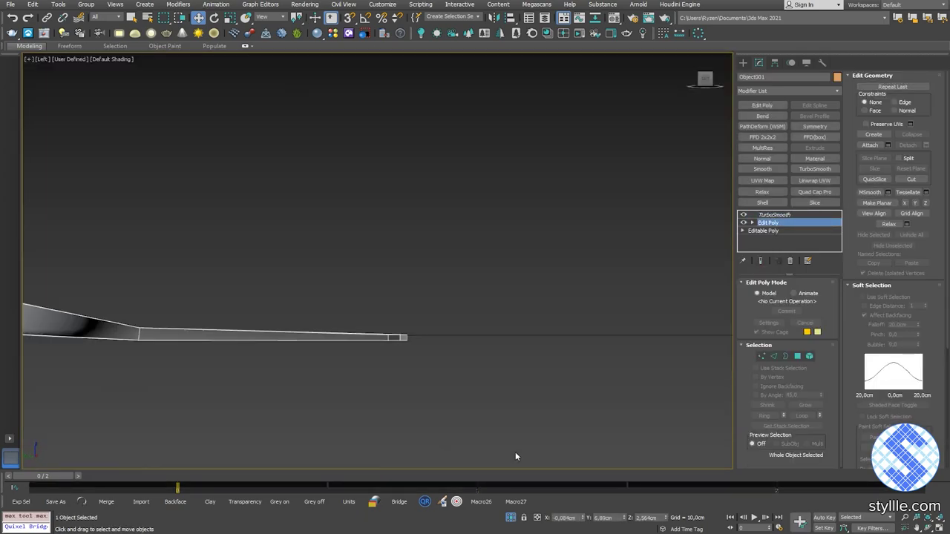
{"action": "left_click", "coordinate": [511, 518]}
{"action": "scroll", "coordinate": [450, 332], "scroll_direction": "down", "scroll_amount": 4}
{"action": "scroll", "coordinate": [497, 337], "scroll_direction": "down", "scroll_amount": 8}
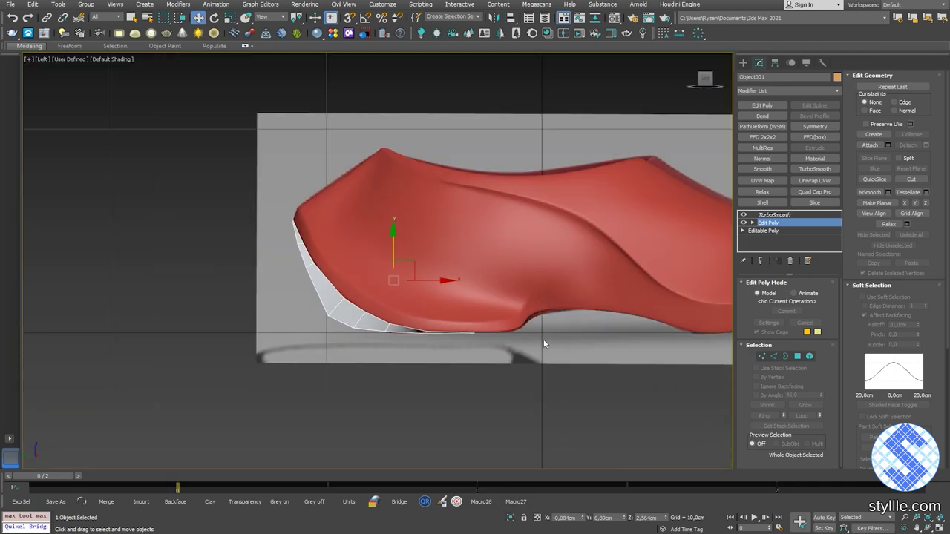
Reselect the heel piece and collapse its Edit Poly into the Editable Poly beneath TurboSmooth.
{"action": "left_click", "coordinate": [347, 340]}
{"action": "key", "text": "p"}
{"action": "scroll", "coordinate": [482, 371], "scroll_direction": "down", "scroll_amount": 4}
{"action": "middle_click_drag", "start_coordinate": [488, 371], "coordinate": [545, 365], "text": "alt"}
{"action": "scroll", "coordinate": [313, 295], "scroll_direction": "up", "scroll_amount": 5}
{"action": "left_click", "coordinate": [312, 294]}
{"action": "left_click", "coordinate": [768, 223]}
{"action": "key", "text": "l"}
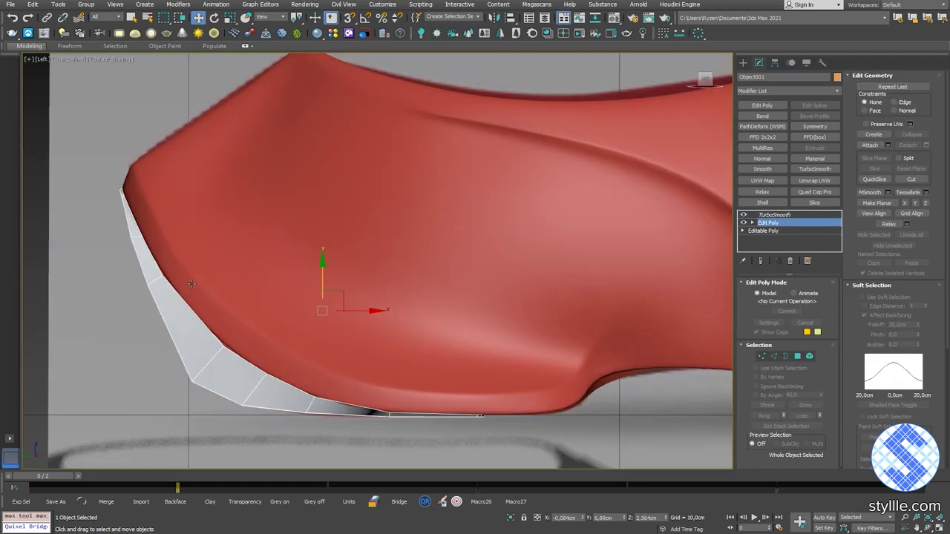
{"action": "right_click", "coordinate": [783, 222]}
{"action": "left_click", "coordinate": [814, 305]}
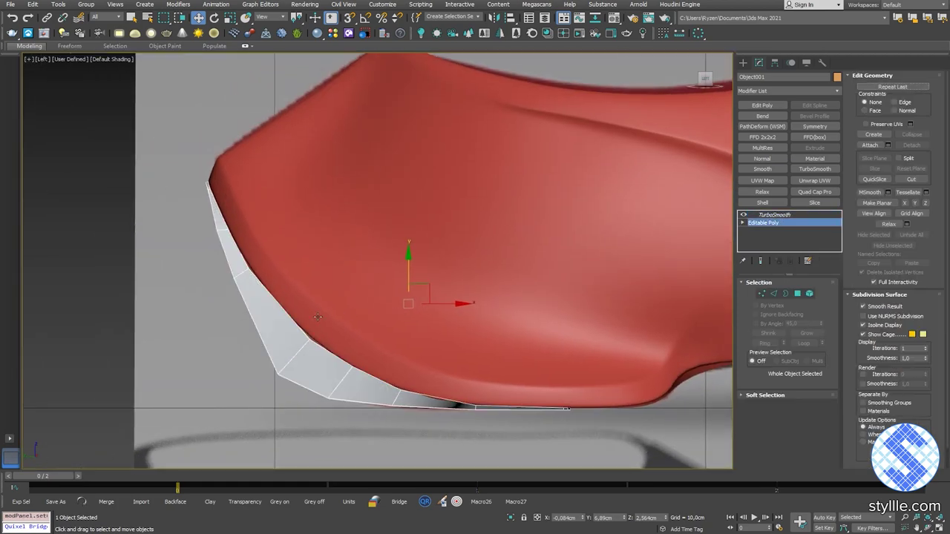
Add an edge loop across the heel piece's curve and move the outer vertices to the reference outline with smoothing shown.
{"action": "key", "text": "1"}
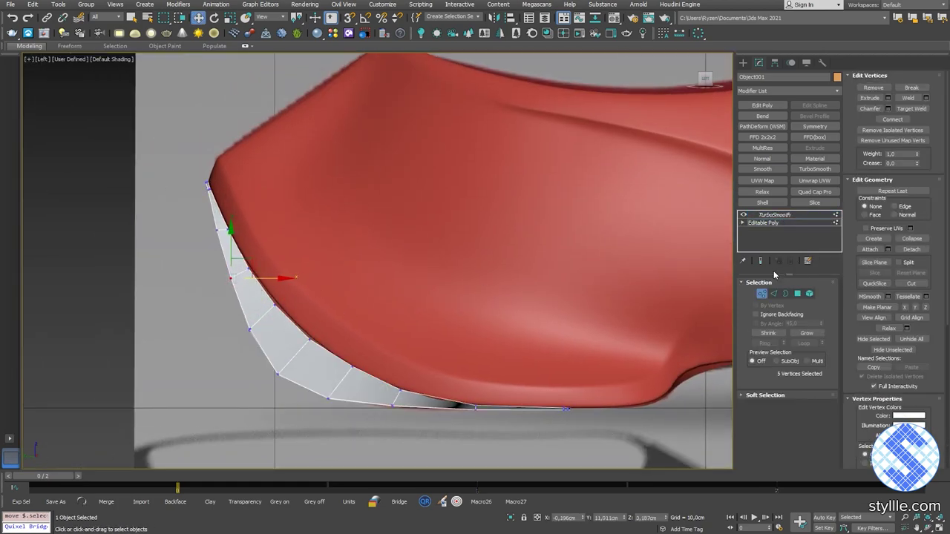
{"action": "left_click", "coordinate": [760, 261]}
{"action": "left_click_drag", "start_coordinate": [306, 314], "coordinate": [277, 327]}
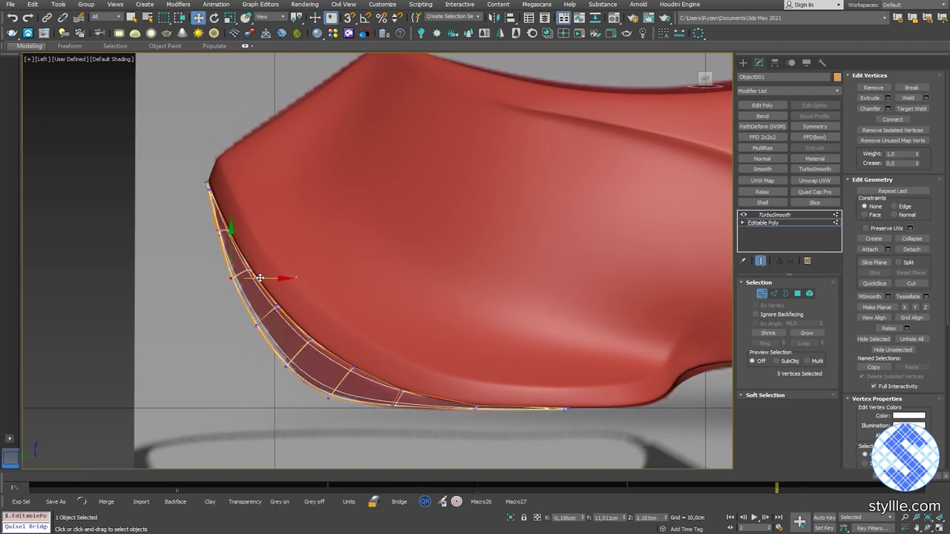
{"action": "scroll", "coordinate": [245, 277], "scroll_direction": "down", "scroll_amount": 4}
{"action": "key", "text": "1"}
{"action": "left_click", "coordinate": [489, 423]}
Return to the perspective view and frame 0, and select the main shoe body from below.
{"action": "key", "text": "p"}
{"action": "scroll", "coordinate": [475, 385], "scroll_direction": "down", "scroll_amount": 4}
{"action": "key", "text": "period"}
{"action": "middle_click_drag", "start_coordinate": [489, 419], "coordinate": [445, 303], "text": "alt"}
{"action": "left_click", "coordinate": [445, 303]}
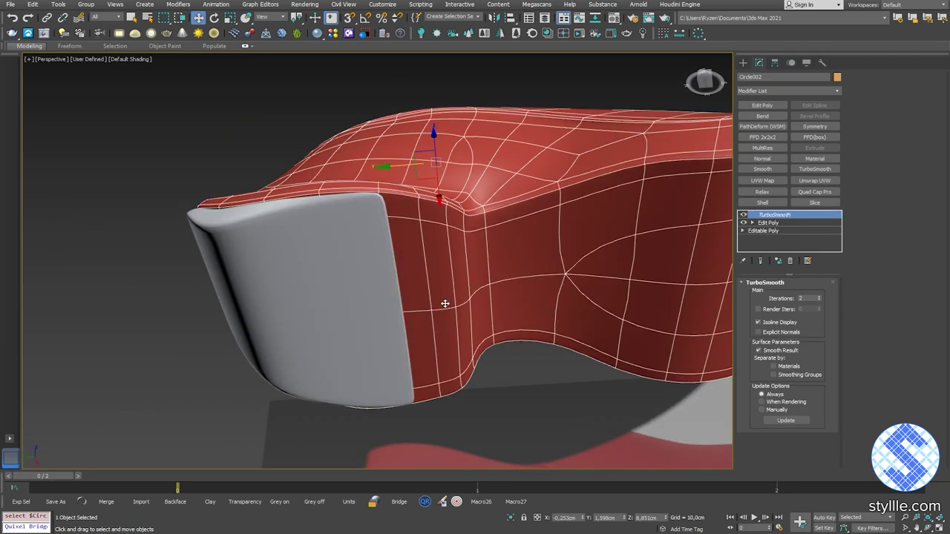
Add another Edit Poly beneath the shoe body's TurboSmooth and enable Ignore Backfacing for polygon selection.
{"action": "left_click", "coordinate": [768, 222]}
{"action": "key", "text": "4"}
{"action": "key", "text": "q"}
{"action": "left_click", "coordinate": [307, 278]}
{"action": "middle_click_drag", "start_coordinate": [312, 305], "coordinate": [319, 230], "text": "alt"}
{"action": "left_click", "coordinate": [767, 108]}
{"action": "key", "text": "4"}
{"action": "left_click", "coordinate": [773, 388]}
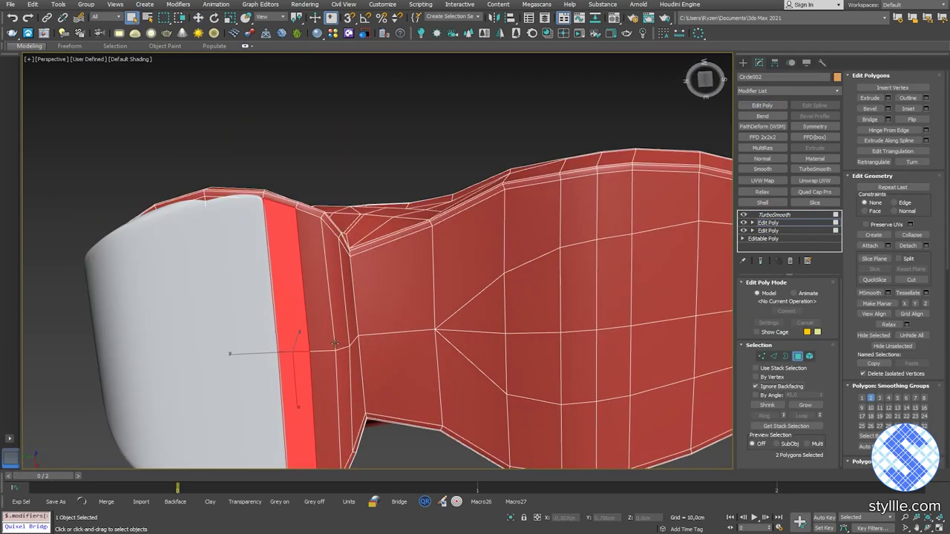
Select all the shoe's underside polygons from the heel piece forward to the toe.
{"action": "left_click_drag", "start_coordinate": [336, 344], "coordinate": [400, 371], "text": "ctrl"}
{"action": "left_click_drag", "start_coordinate": [412, 316], "coordinate": [531, 371], "text": "ctrl"}
{"action": "middle_click_drag", "start_coordinate": [615, 356], "coordinate": [422, 352]}
{"action": "left_click_drag", "start_coordinate": [386, 297], "coordinate": [463, 403], "text": "ctrl"}
{"action": "left_click_drag", "start_coordinate": [389, 208], "coordinate": [471, 212], "text": "ctrl"}
{"action": "left_click_drag", "start_coordinate": [535, 215], "coordinate": [616, 275], "text": "ctrl"}
{"action": "middle_click_drag", "start_coordinate": [570, 382], "coordinate": [390, 371]}
{"action": "left_click_drag", "start_coordinate": [344, 272], "coordinate": [510, 351], "text": "ctrl"}
{"action": "left_click", "coordinate": [530, 239], "text": "ctrl"}
{"action": "left_click", "coordinate": [523, 345], "text": "shift"}
{"action": "key", "text": "z"}
Detach the selected underside polygons as a separate sole object and select that object.
{"action": "middle_click_drag", "start_coordinate": [475, 342], "coordinate": [490, 275], "text": "alt"}
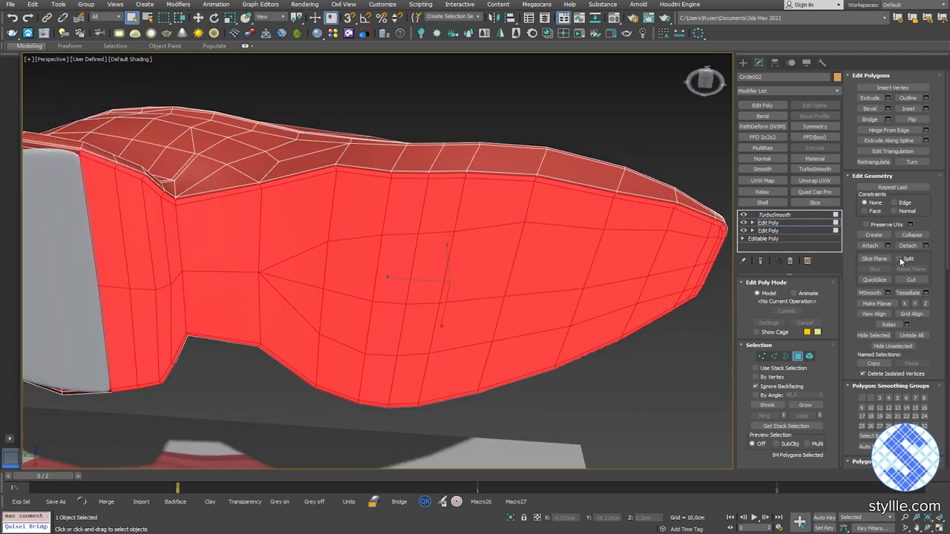
{"action": "left_click", "coordinate": [911, 247]}
{"action": "key", "text": "4"}
{"action": "left_click", "coordinate": [200, 268]}
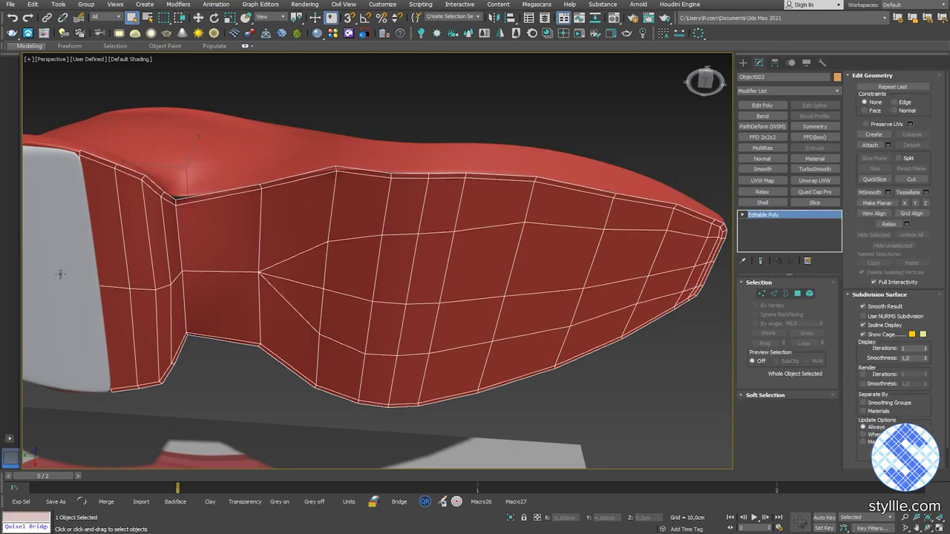
Isolate the detached sole together with the heel piece and clear the selection.
{"action": "left_click", "coordinate": [60, 273], "text": "ctrl"}
{"action": "key", "text": "alt+q"}
{"action": "middle_click_drag", "start_coordinate": [524, 217], "coordinate": [502, 166], "text": "alt"}
{"action": "key", "text": "ctrl+d"}
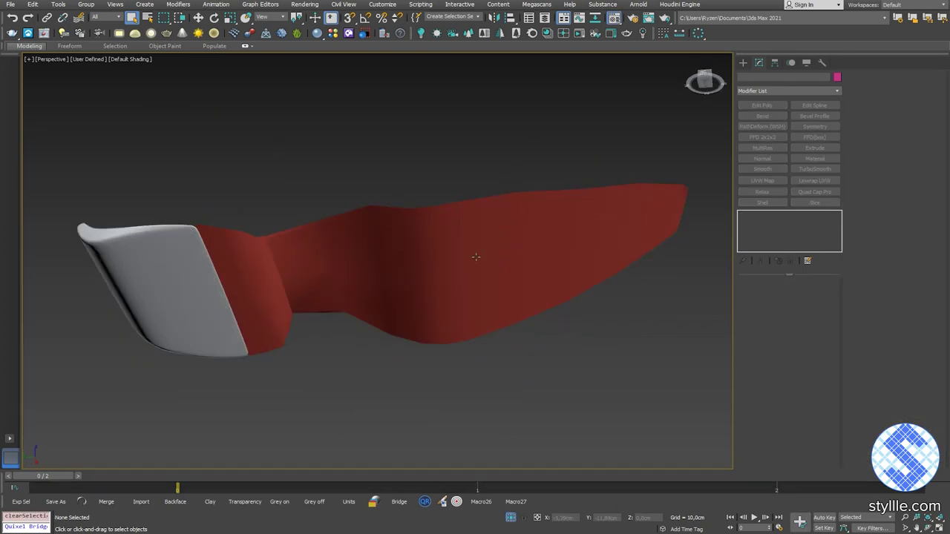
Assign the grey Model_mat material to the detached sole.
{"action": "left_click", "coordinate": [475, 257]}
{"action": "key", "text": "m"}
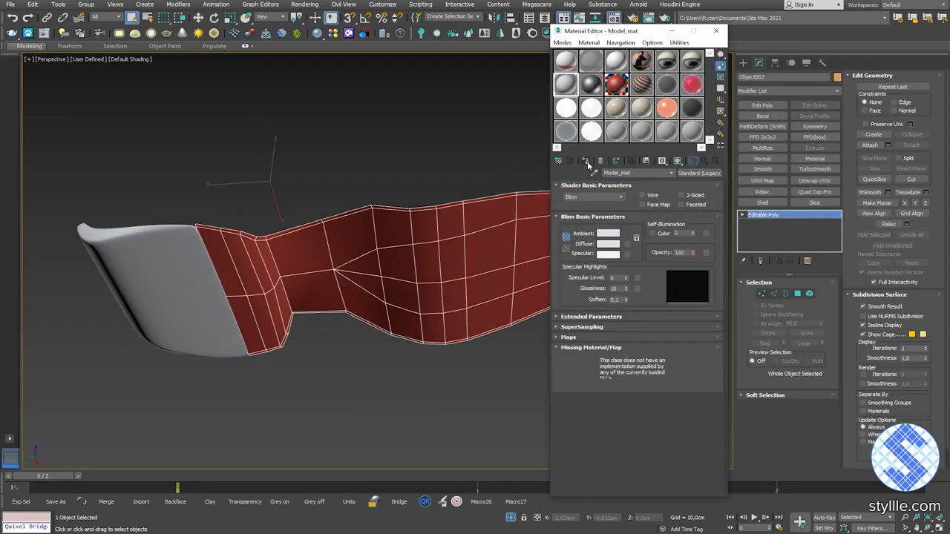
{"action": "left_click", "coordinate": [585, 161]}
{"action": "left_click", "coordinate": [717, 32]}
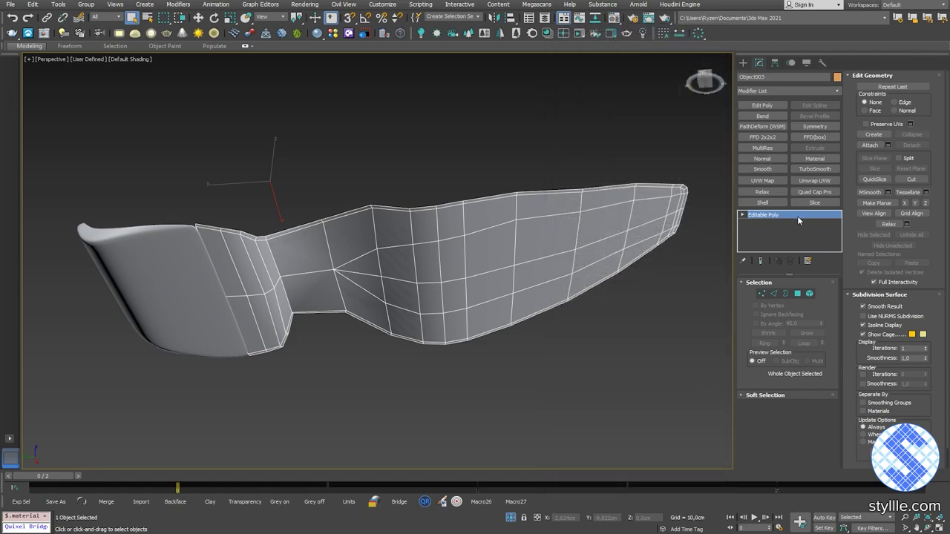
Add a Shell with a 0.05 cm inner amount to the sole and collapse it to a mesh.
{"action": "left_click", "coordinate": [760, 204]}
{"action": "middle_click_drag", "start_coordinate": [524, 215], "coordinate": [341, 231], "text": "alt"}
{"action": "scroll", "coordinate": [351, 267], "scroll_direction": "up", "scroll_amount": 2}
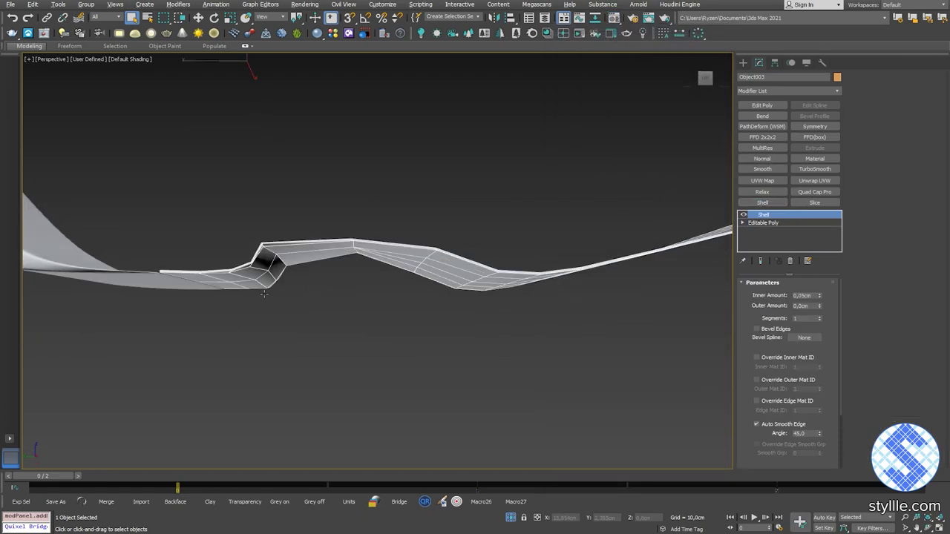
{"action": "scroll", "coordinate": [326, 253], "scroll_direction": "up", "scroll_amount": 1}
{"action": "key", "text": "alt+c"}
{"action": "middle_click_drag", "start_coordinate": [223, 286], "coordinate": [353, 345]}
{"action": "scroll", "coordinate": [353, 344], "scroll_direction": "up", "scroll_amount": 2}
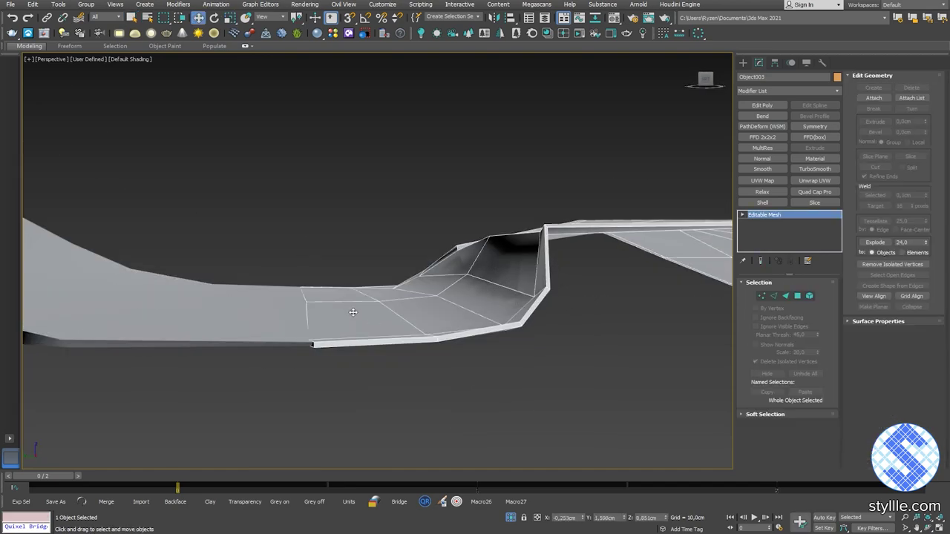
Delete the sole's end polygons where it meets the heel piece.
{"action": "key", "text": "4"}
{"action": "left_click_drag", "start_coordinate": [251, 254], "coordinate": [340, 398]}
{"action": "middle_click_drag", "start_coordinate": [383, 354], "coordinate": [376, 360], "text": "alt"}
{"action": "key", "text": "Delete"}
{"action": "right_click", "coordinate": [255, 329]}
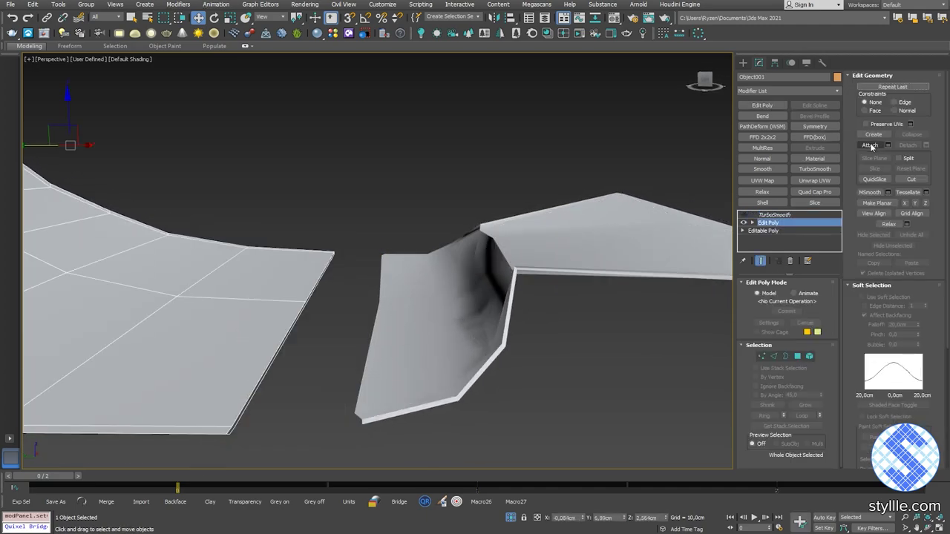
Attach the sole to the heel piece's Edit Poly.
{"action": "left_click", "coordinate": [871, 147]}
{"action": "left_click", "coordinate": [423, 349]}
Bridge the facing open edges between the heel piece's front end and the sole.
{"action": "key", "text": "2"}
{"action": "double_click", "coordinate": [265, 375]}
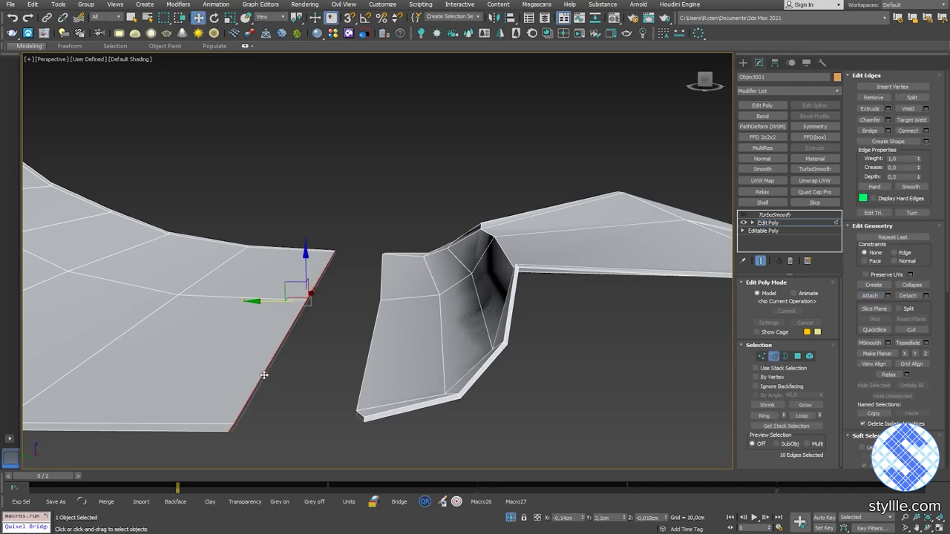
{"action": "left_click", "coordinate": [869, 130]}
{"action": "key", "text": "q"}
{"action": "left_click", "coordinate": [314, 278]}
{"action": "middle_click_drag", "start_coordinate": [392, 360], "coordinate": [386, 342], "text": "alt"}
{"action": "left_click", "coordinate": [418, 297], "text": "ctrl"}
{"action": "left_click", "coordinate": [869, 131]}
{"action": "left_click", "coordinate": [433, 258], "text": "ctrl"}
{"action": "left_click", "coordinate": [869, 130]}
Bridge the remaining underside gaps between the heel piece and sole, and return to object level.
{"action": "scroll", "coordinate": [360, 297], "scroll_direction": "up", "scroll_amount": 4}
{"action": "middle_click_drag", "start_coordinate": [371, 260], "coordinate": [323, 258], "text": "alt"}
{"action": "key", "text": "3"}
{"action": "left_click", "coordinate": [418, 253]}
{"action": "middle_click_drag", "start_coordinate": [419, 254], "coordinate": [518, 295], "text": "alt"}
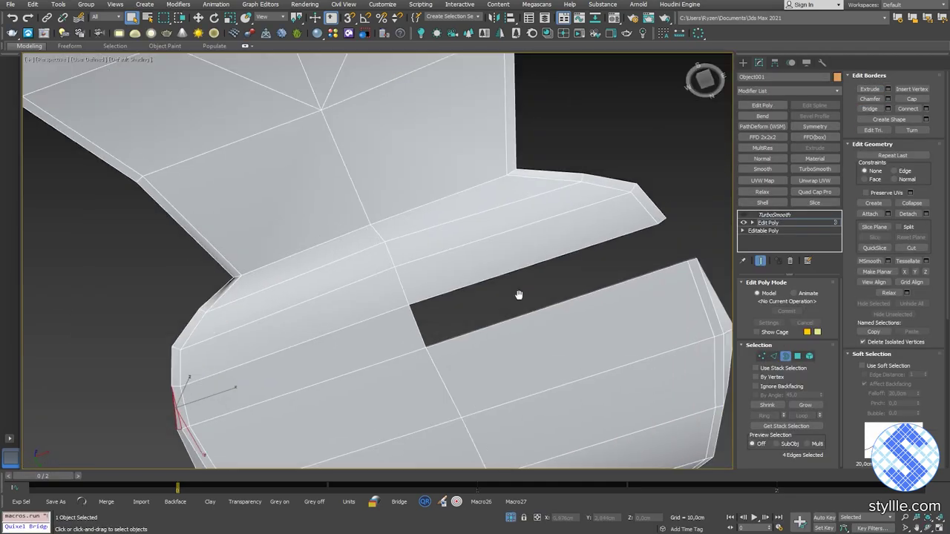
{"action": "key", "text": "2"}
{"action": "left_click", "coordinate": [869, 131]}
{"action": "left_click", "coordinate": [446, 280]}
{"action": "middle_click_drag", "start_coordinate": [508, 349], "coordinate": [467, 339], "text": "alt"}
{"action": "left_click", "coordinate": [870, 131]}
{"action": "right_click", "coordinate": [547, 182]}
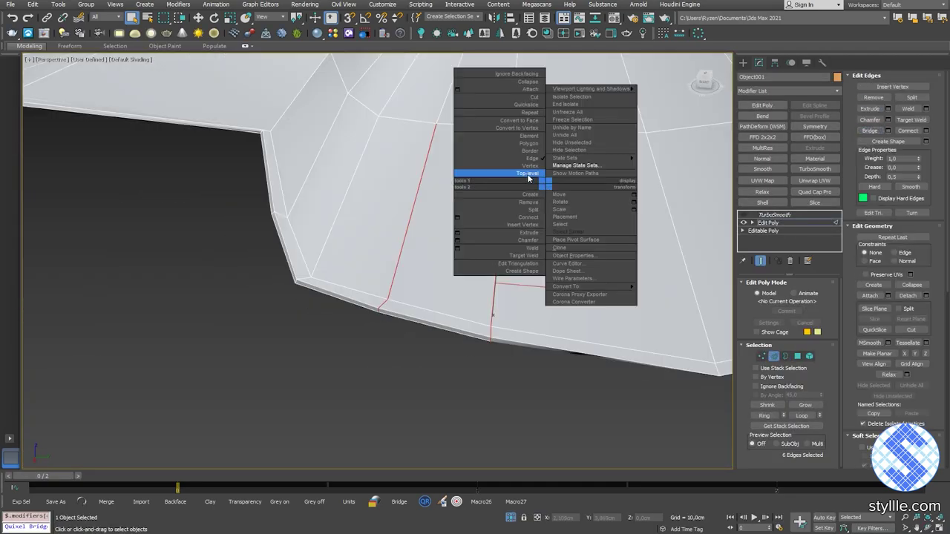
{"action": "left_click", "coordinate": [530, 176]}
Enable Ignore Backfacing and select the sole's underside polygons from the arch forward to the toe.
{"action": "key", "text": "4"}
{"action": "left_click", "coordinate": [317, 282]}
{"action": "middle_click_drag", "start_coordinate": [318, 282], "coordinate": [288, 279], "text": "alt"}
{"action": "left_click", "coordinate": [288, 279], "text": "alt"}
{"action": "left_click", "coordinate": [286, 324], "text": "alt"}
{"action": "left_click", "coordinate": [780, 385]}
{"action": "middle_click_drag", "start_coordinate": [475, 297], "coordinate": [336, 297]}
{"action": "left_click_drag", "start_coordinate": [271, 186], "coordinate": [505, 386]}
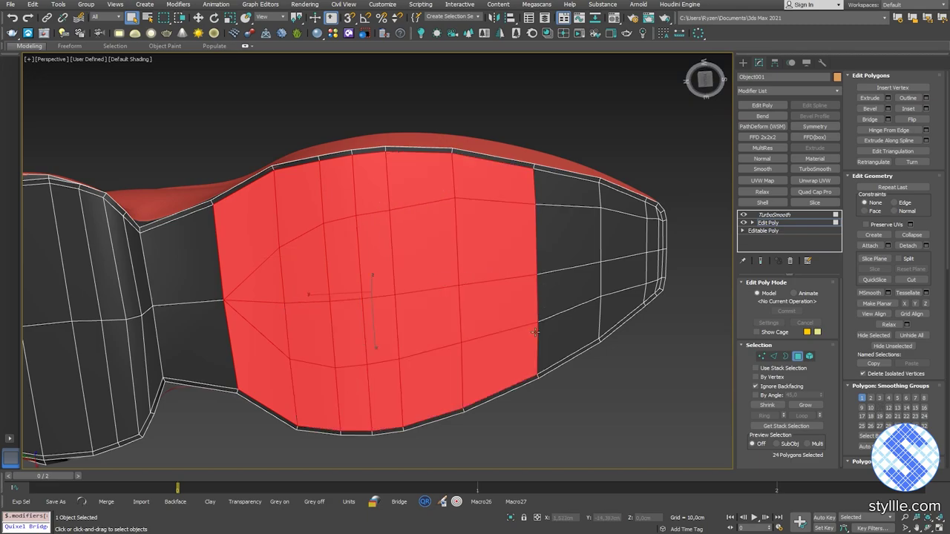
{"action": "middle_click_drag", "start_coordinate": [534, 297], "coordinate": [297, 297]}
{"action": "scroll", "coordinate": [311, 297], "scroll_direction": "up", "scroll_amount": 3}
{"action": "left_click_drag", "start_coordinate": [223, 193], "coordinate": [384, 380], "text": "ctrl"}
Nudge the selected sole polygons slightly along the Z axis.
{"action": "scroll", "coordinate": [384, 381], "scroll_direction": "down", "scroll_amount": 3}
{"action": "middle_click_drag", "start_coordinate": [384, 381], "coordinate": [369, 301], "text": "alt"}
{"action": "scroll", "coordinate": [369, 301], "scroll_direction": "up", "scroll_amount": 3}
{"action": "key", "text": "w"}
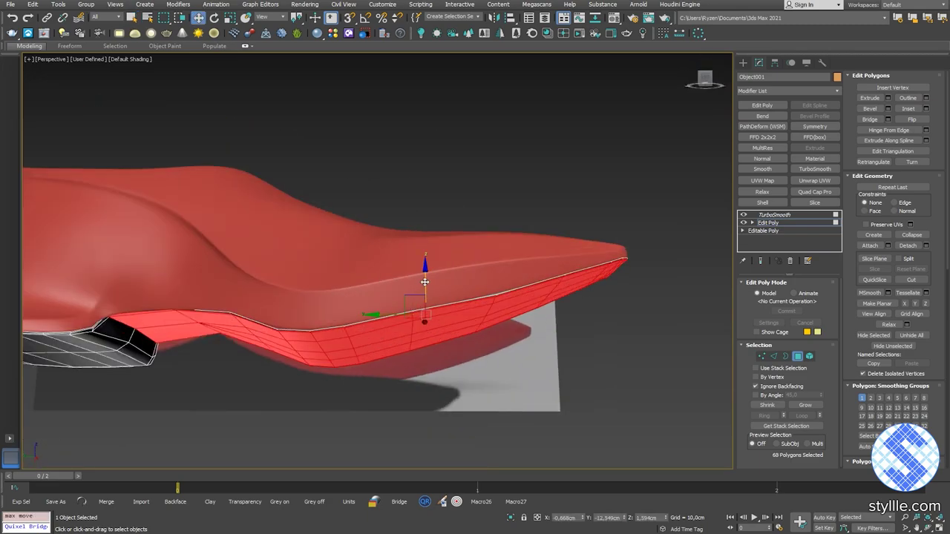
{"action": "left_click_drag", "start_coordinate": [426, 281], "coordinate": [425, 285]}
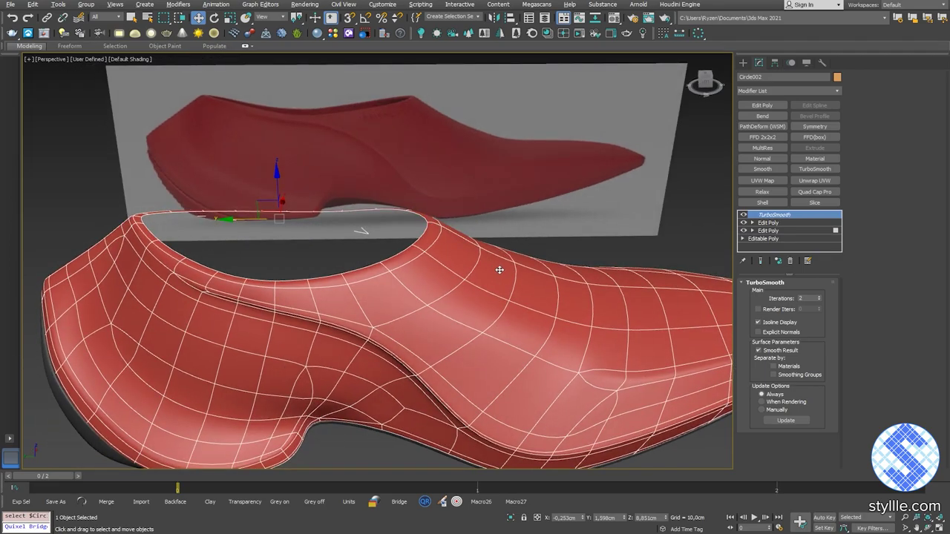
Collapse the shoe body's Edit Poly modifiers beneath TurboSmooth and add a fresh Edit Poly for edge editing.
{"action": "right_click", "coordinate": [785, 222]}
{"action": "left_click", "coordinate": [817, 306]}
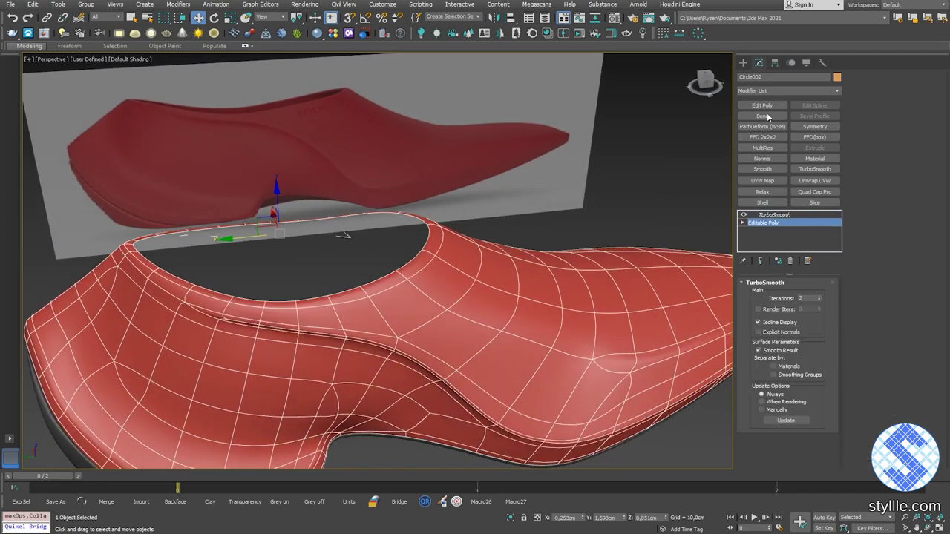
{"action": "left_click", "coordinate": [764, 106]}
{"action": "scroll", "coordinate": [416, 297], "scroll_direction": "up", "scroll_amount": 4}
{"action": "key", "text": "2"}
Connect the ring of short edges around the foot opening's rim to add a supporting loop.
{"action": "scroll", "coordinate": [415, 297], "scroll_direction": "down", "scroll_amount": 4}
{"action": "middle_click_drag", "start_coordinate": [415, 296], "coordinate": [458, 365], "text": "alt"}
{"action": "scroll", "coordinate": [423, 319], "scroll_direction": "up", "scroll_amount": 3}
{"action": "left_click", "coordinate": [375, 406]}
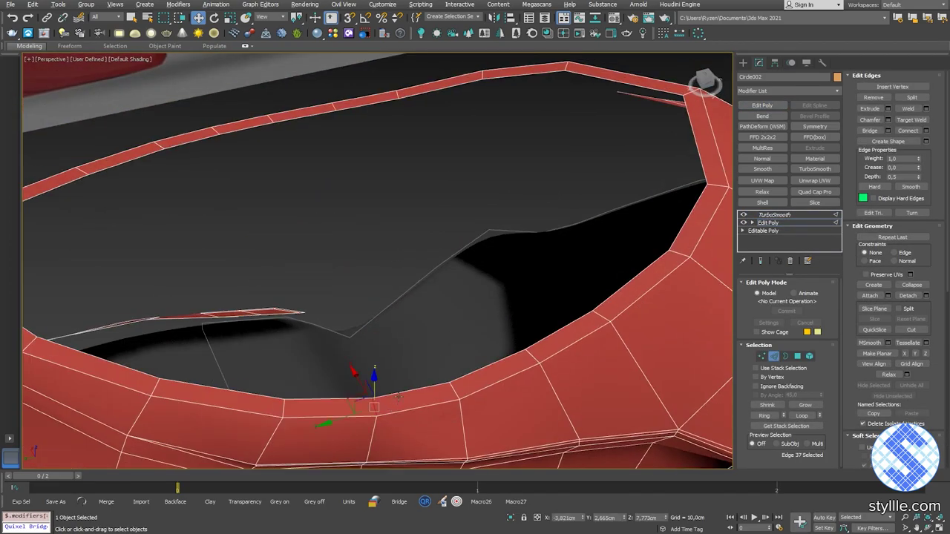
{"action": "key", "text": "alt+r"}
{"action": "right_click", "coordinate": [425, 374]}
{"action": "left_click", "coordinate": [398, 384]}
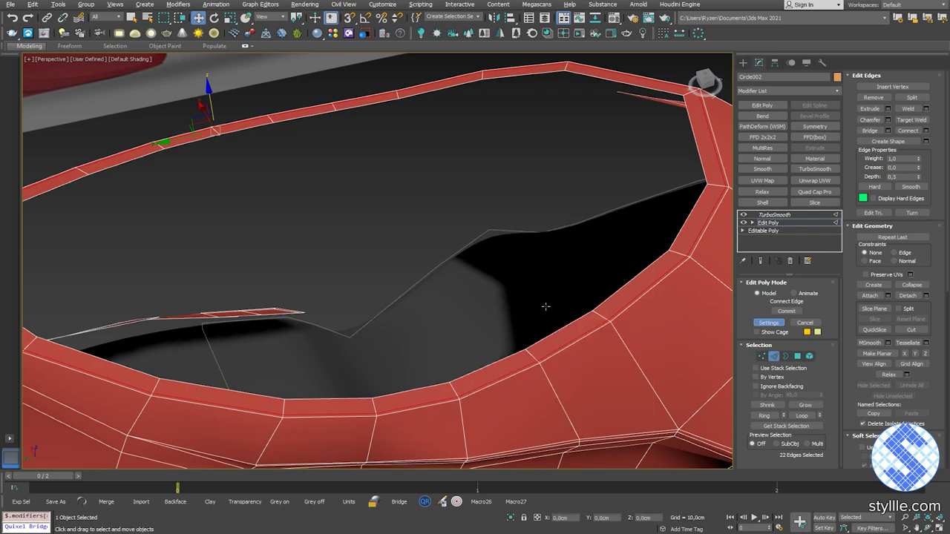
Extend the foot opening's inner border downward inside the shoe and deselect the body.
{"action": "scroll", "coordinate": [546, 306], "scroll_direction": "down", "scroll_amount": 3}
{"action": "key", "text": "3"}
{"action": "left_click", "coordinate": [456, 312]}
{"action": "middle_click_drag", "start_coordinate": [545, 306], "coordinate": [398, 292], "text": "alt"}
{"action": "key", "text": "r"}
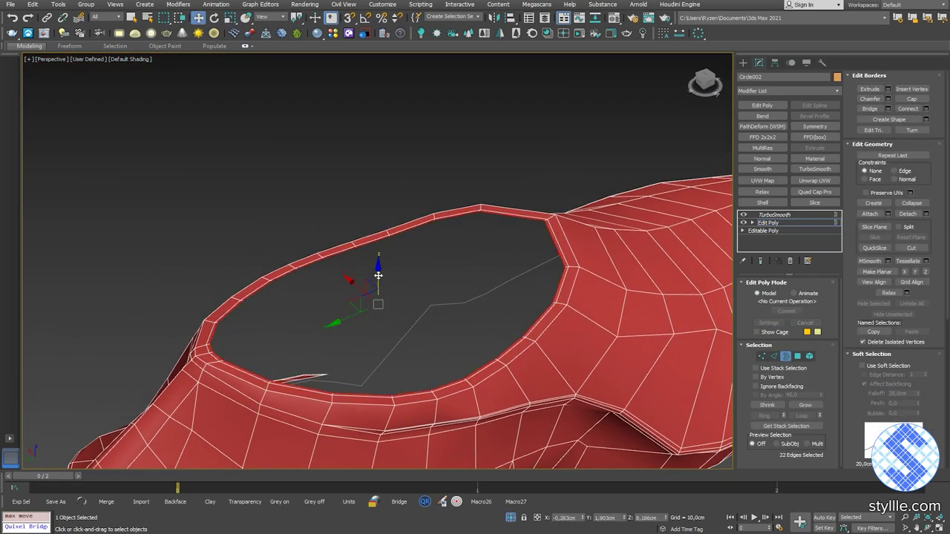
{"action": "left_click_drag", "start_coordinate": [378, 276], "coordinate": [382, 305], "text": "shift"}
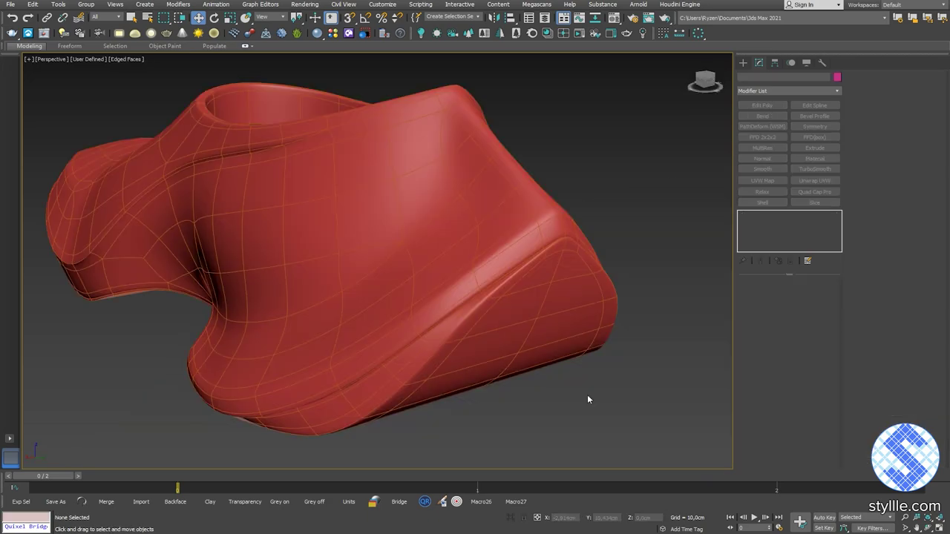
{"action": "left_click", "coordinate": [587, 394]}
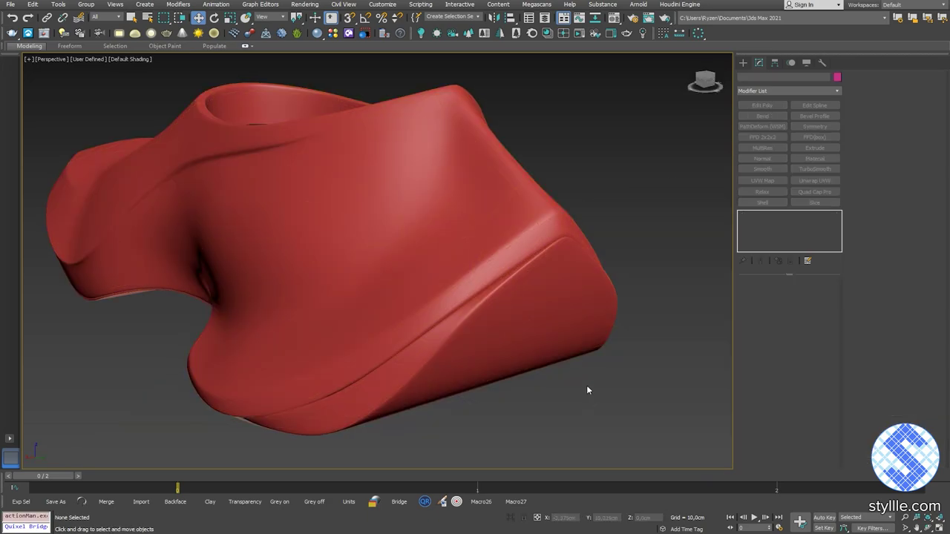
{"action": "mouse_move", "coordinate": [587, 385]}
{"action": "middle_mouse_down", "text": "alt"}
{"action": "mouse_move", "coordinate": [549, 377]}
{"action": "mouse_move", "coordinate": [456, 384]}
{"action": "mouse_move", "coordinate": [467, 401]}
{"action": "middle_mouse_up", "text": "alt"}
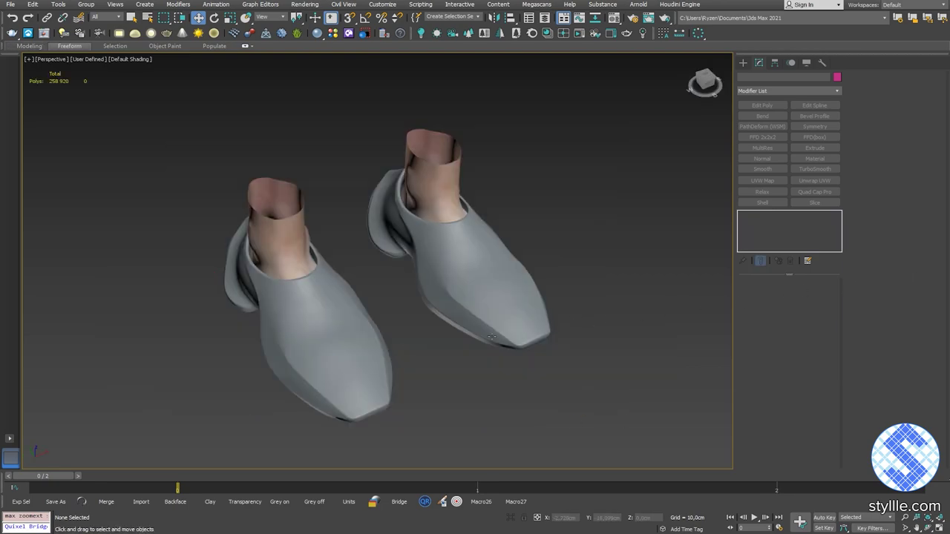
Examine the finished pair of shoes fitted on the feet from several angles.
{"action": "middle_click_drag", "start_coordinate": [475, 351], "coordinate": [446, 383], "text": "alt"}
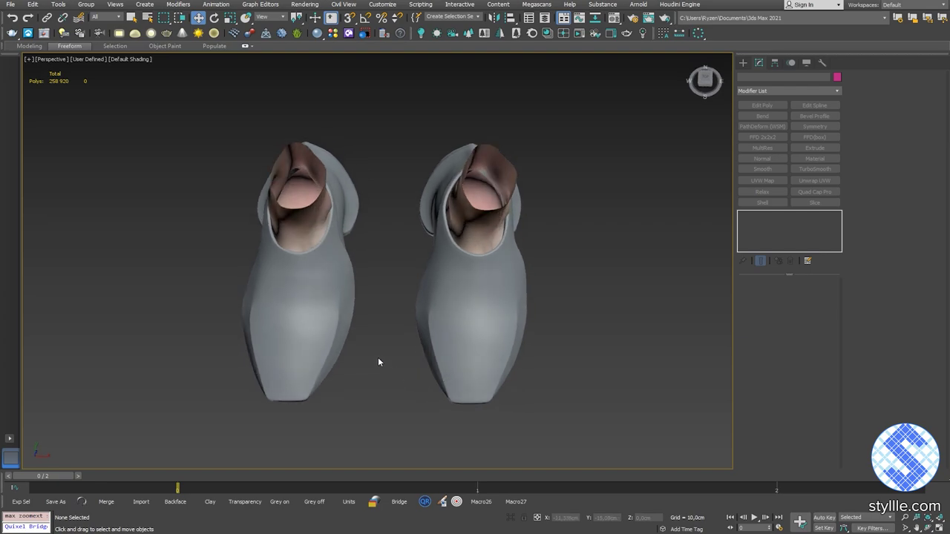
{"action": "middle_click_drag", "start_coordinate": [378, 362], "coordinate": [484, 312], "text": "alt"}
{"action": "scroll", "coordinate": [403, 314], "scroll_direction": "up", "scroll_amount": 5}
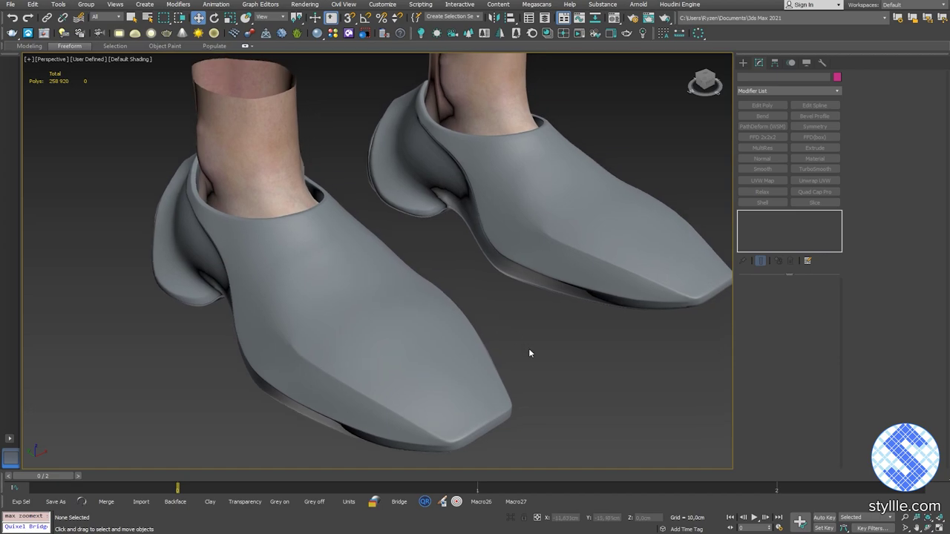
{"action": "scroll", "coordinate": [528, 352], "scroll_direction": "down", "scroll_amount": 3}
{"action": "middle_click_drag", "start_coordinate": [527, 354], "coordinate": [322, 386], "text": "alt"}
Select the nearer finished shoe and check its smoothed wireframe and polygon count.
{"action": "left_click", "coordinate": [387, 373]}
{"action": "scroll", "coordinate": [319, 368], "scroll_direction": "up", "scroll_amount": 2}
{"action": "left_click", "coordinate": [322, 385]}
{"action": "left_click", "coordinate": [399, 286]}
{"action": "middle_click_drag", "start_coordinate": [399, 286], "coordinate": [356, 296], "text": "alt"}
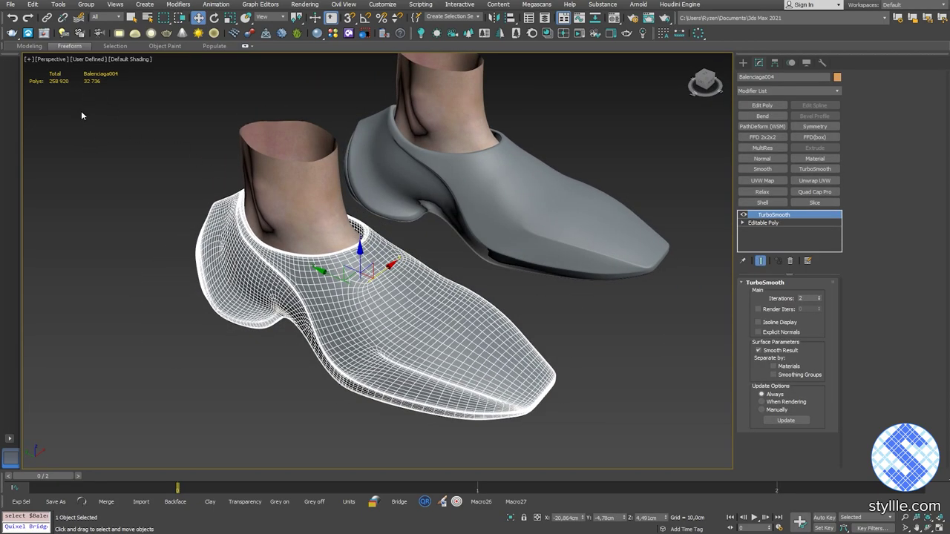
{"action": "middle_click_drag", "start_coordinate": [92, 116], "coordinate": [90, 128], "text": "alt"}
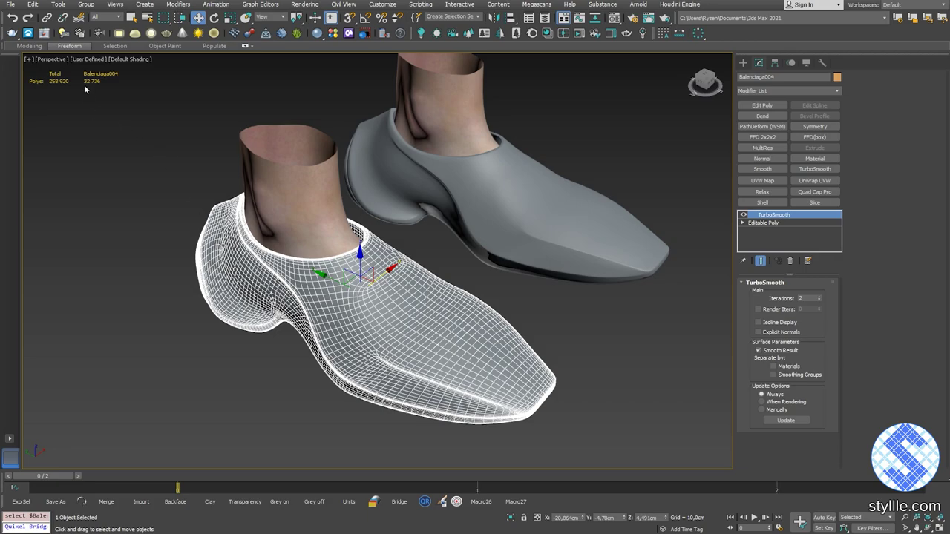
{"action": "middle_click_drag", "start_coordinate": [145, 167], "coordinate": [146, 160], "text": "alt"}
{"action": "key", "text": "z"}
{"action": "key", "text": "q"}
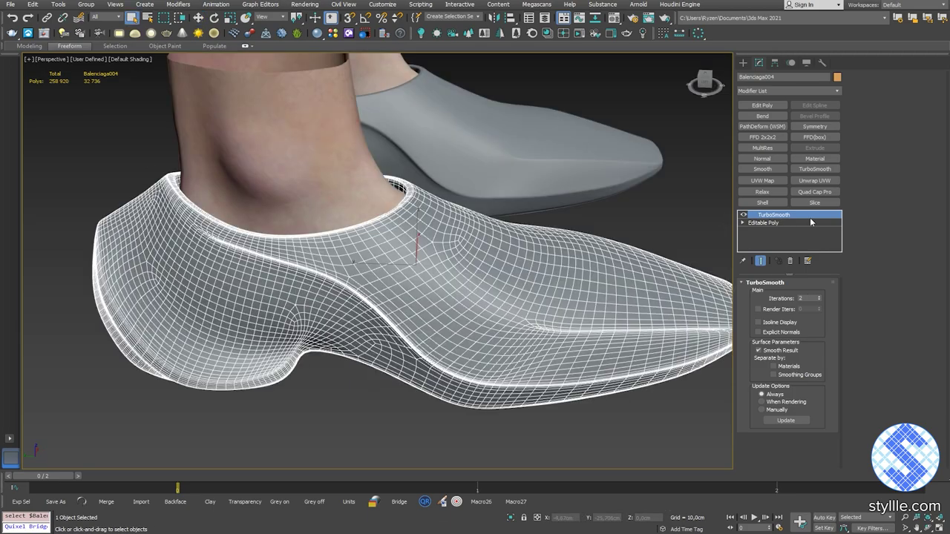
Try TurboSmooth with 1 iteration on the nearer shoe and inspect its outline up close.
{"action": "left_click", "coordinate": [819, 301]}
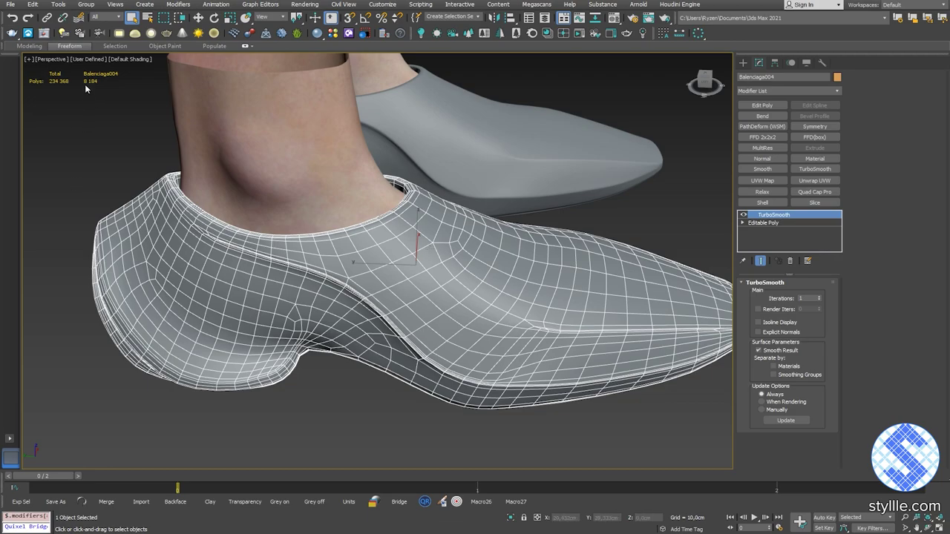
{"action": "scroll", "coordinate": [308, 325], "scroll_direction": "up", "scroll_amount": 5}
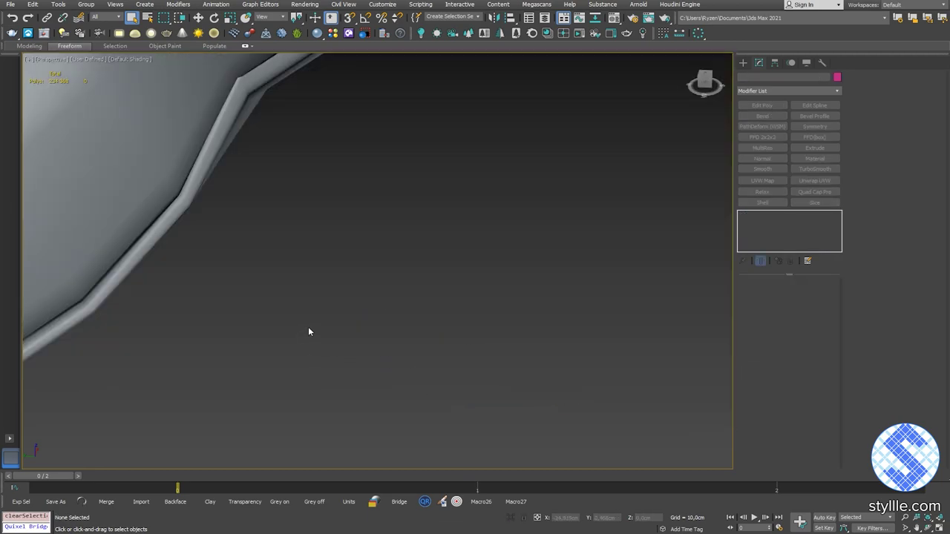
{"action": "scroll", "coordinate": [308, 326], "scroll_direction": "down", "scroll_amount": 4}
{"action": "scroll", "coordinate": [344, 307], "scroll_direction": "up", "scroll_amount": 3}
{"action": "middle_click_drag", "start_coordinate": [295, 255], "coordinate": [295, 309]}
{"action": "scroll", "coordinate": [345, 308], "scroll_direction": "down", "scroll_amount": 3}
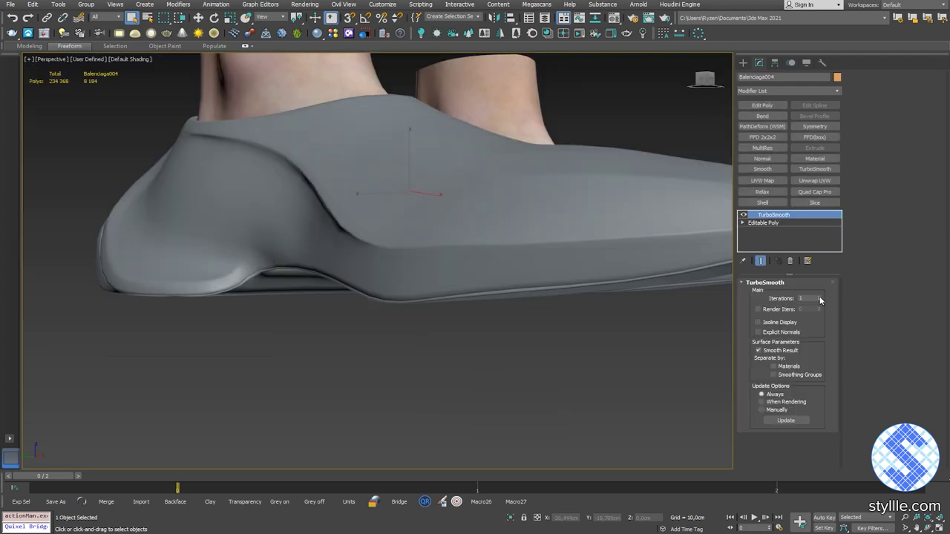
Set the nearer shoe's TurboSmooth back to 2 iterations and inspect its outline.
{"action": "left_click", "coordinate": [819, 297]}
{"action": "middle_click_drag", "start_coordinate": [371, 271], "coordinate": [364, 248], "text": "alt"}
{"action": "scroll", "coordinate": [394, 267], "scroll_direction": "up", "scroll_amount": 6}
{"action": "scroll", "coordinate": [423, 267], "scroll_direction": "down", "scroll_amount": 8}
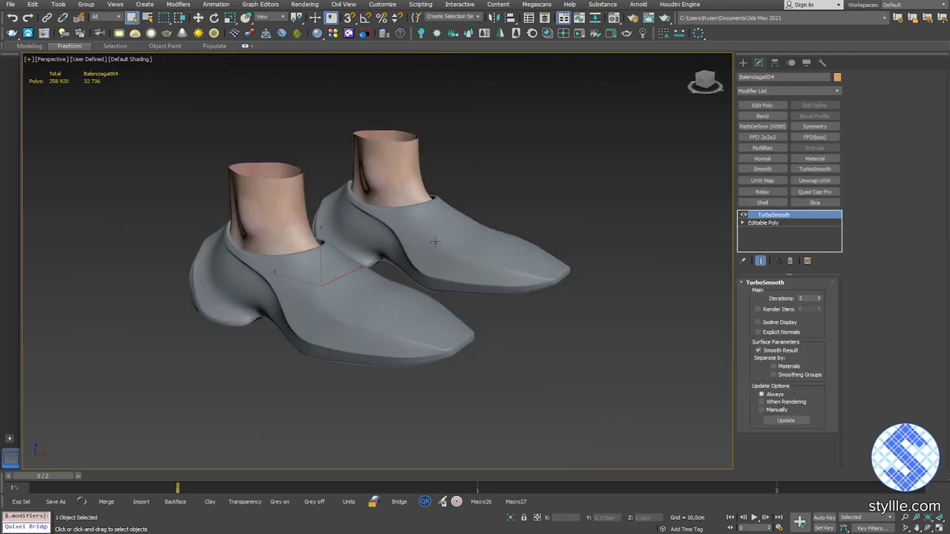
Select the farther shoe and examine its optimised wireframe and polygon count.
{"action": "middle_click_drag", "start_coordinate": [435, 240], "coordinate": [491, 214], "text": "alt"}
{"action": "scroll", "coordinate": [358, 238], "scroll_direction": "up", "scroll_amount": 4}
{"action": "key", "text": "ctrl+e"}
{"action": "left_click", "coordinate": [353, 233]}
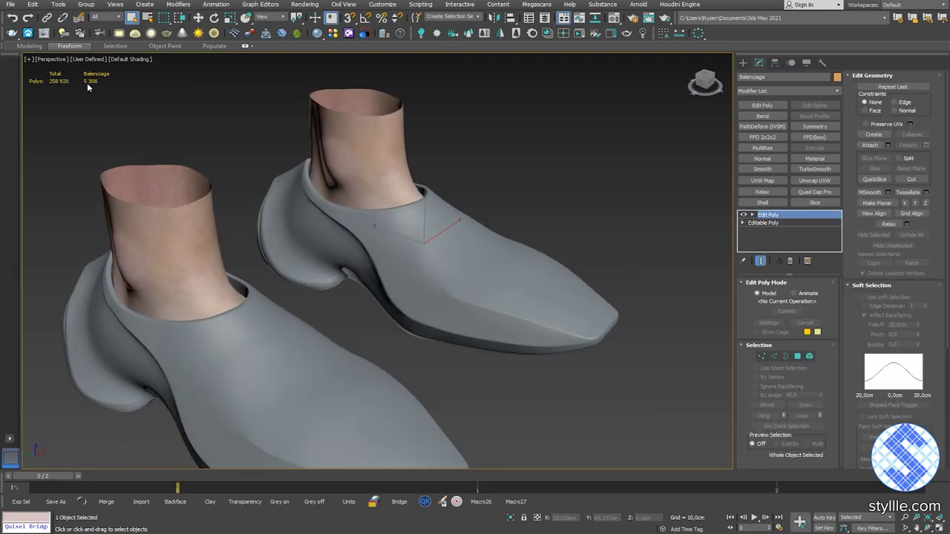
{"action": "key", "text": "F4"}
{"action": "scroll", "coordinate": [443, 287], "scroll_direction": "up", "scroll_amount": 5}
{"action": "middle_click_drag", "start_coordinate": [443, 287], "coordinate": [371, 241], "text": "alt"}
{"action": "middle_click_drag", "start_coordinate": [560, 387], "coordinate": [668, 356], "text": "alt"}
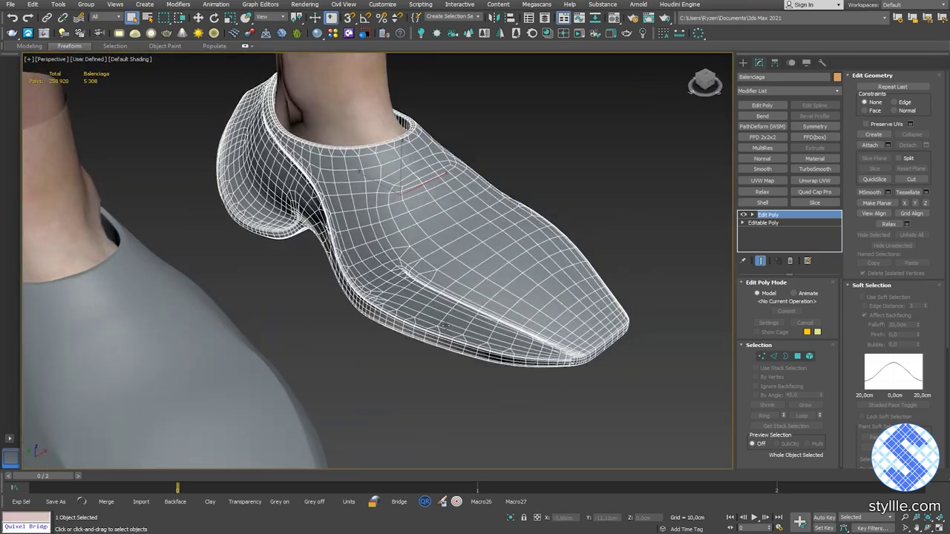
Select an edge on the dense shoe's side, expand the selection to its whole ring and collapse it.
{"action": "scroll", "coordinate": [405, 245], "scroll_direction": "up", "scroll_amount": 5}
{"action": "middle_click_drag", "start_coordinate": [356, 285], "coordinate": [445, 357], "text": "alt"}
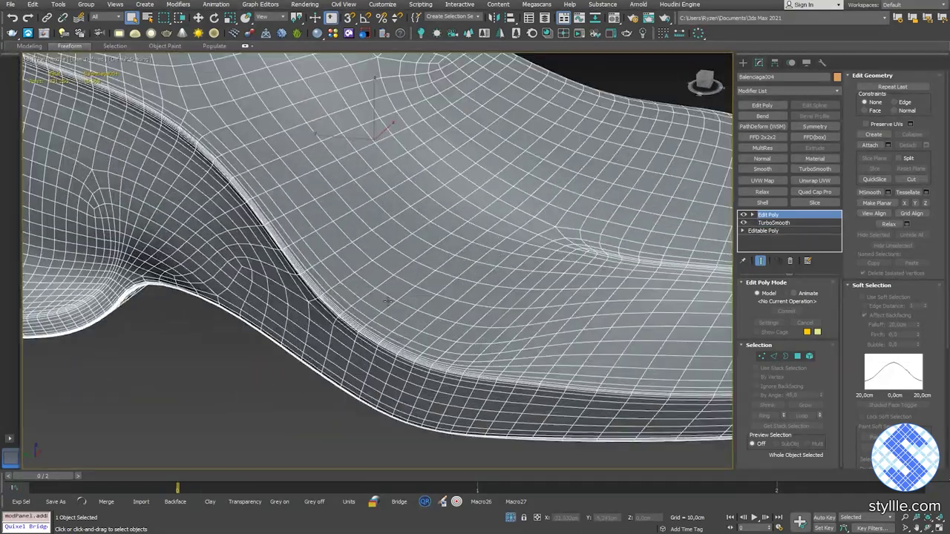
{"action": "key", "text": "2"}
{"action": "left_click", "coordinate": [383, 312]}
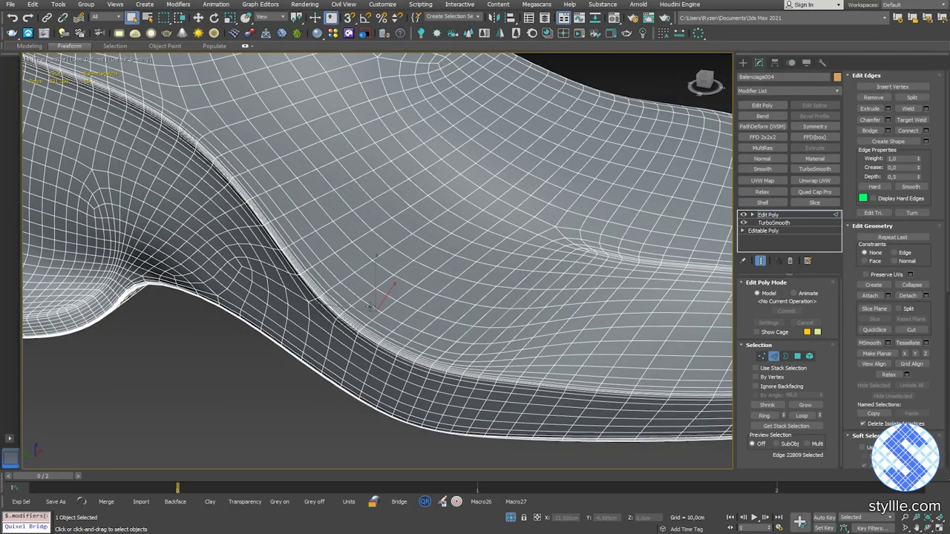
{"action": "scroll", "coordinate": [368, 305], "scroll_direction": "down", "scroll_amount": 4}
{"action": "left_click", "coordinate": [764, 416]}
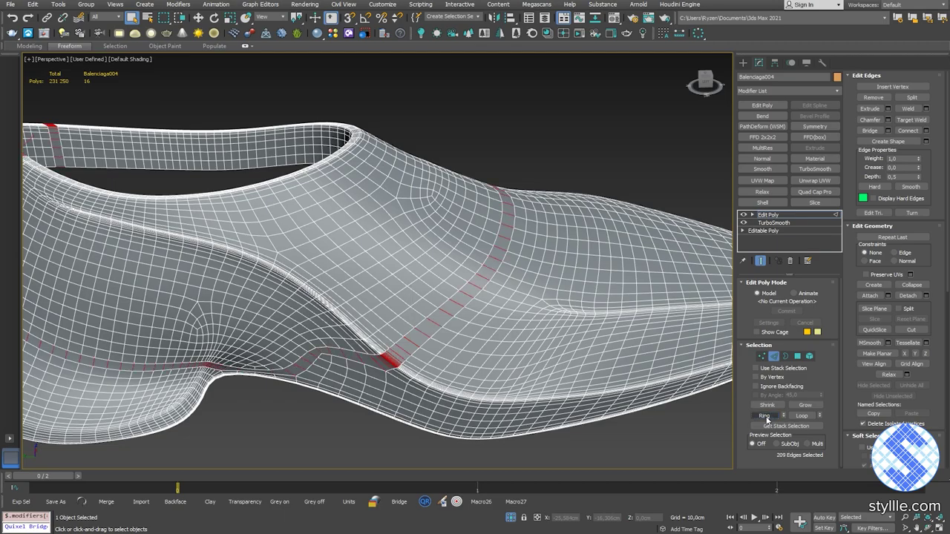
{"action": "left_click", "coordinate": [915, 286]}
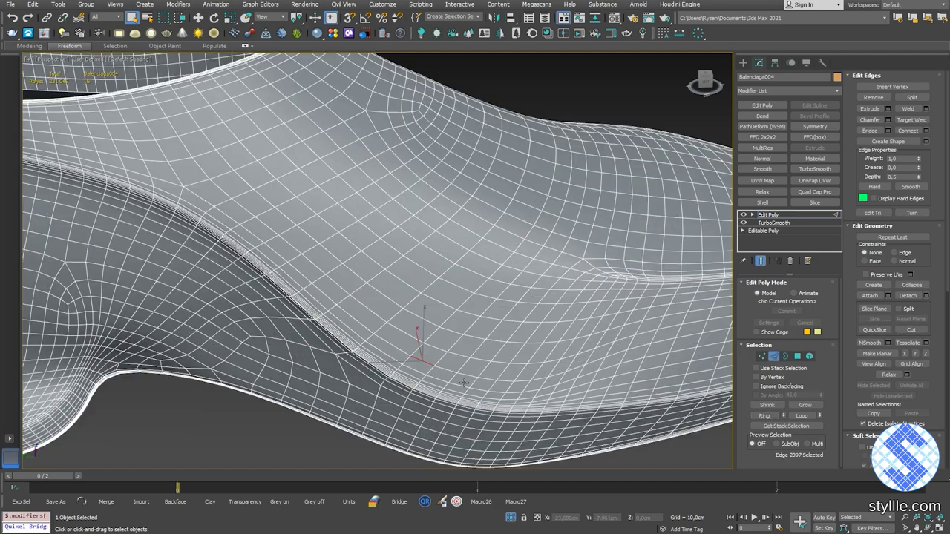
Add further edges along the dense shoe's side to the selection and compare with the optimised shoe.
{"action": "left_click", "coordinate": [469, 370], "text": "ctrl"}
{"action": "left_click", "coordinate": [539, 381], "text": "ctrl"}
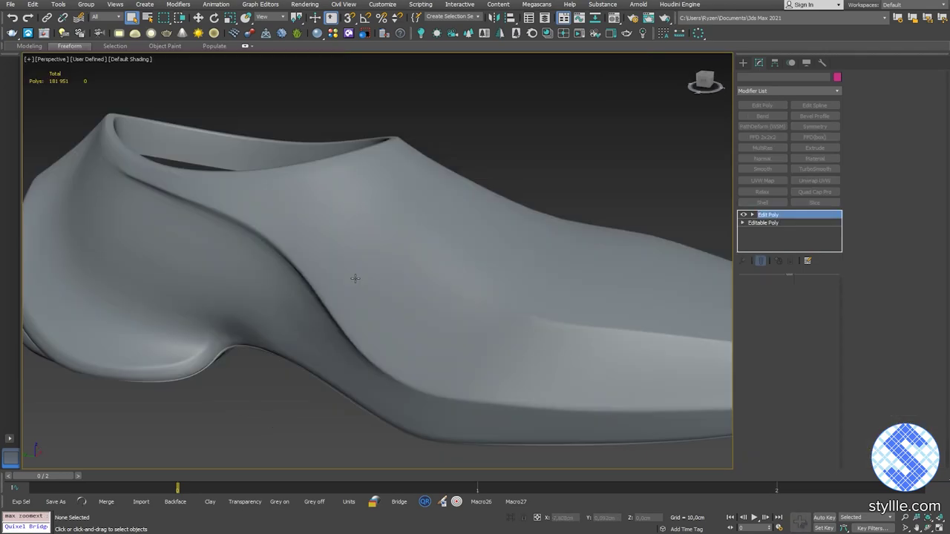
{"action": "middle_click_drag", "start_coordinate": [364, 271], "coordinate": [426, 231], "text": "alt"}
{"action": "scroll", "coordinate": [461, 239], "scroll_direction": "down", "scroll_amount": 6}
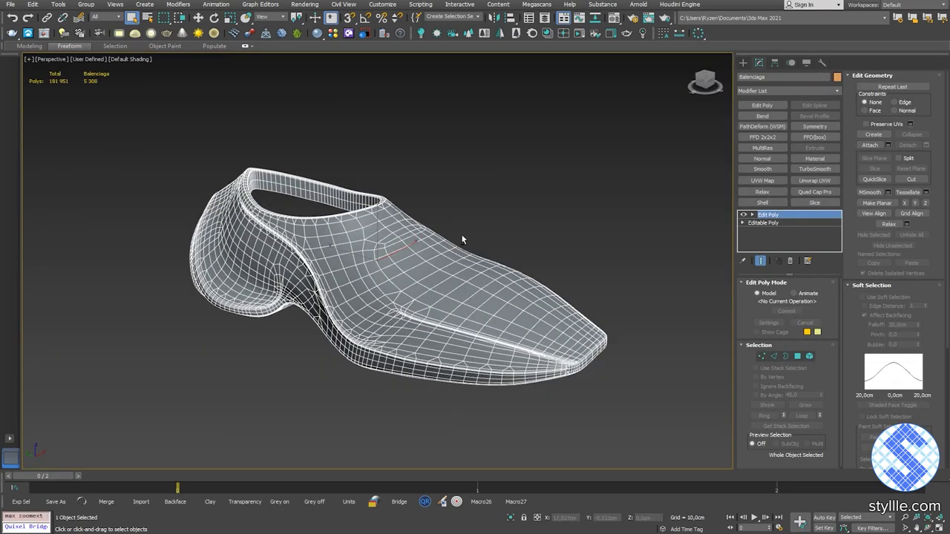
Export the shoe as Balenciaga.obj, switch to RizomUV and load and unfold it into UVs.
{"action": "left_click", "coordinate": [396, 427]}
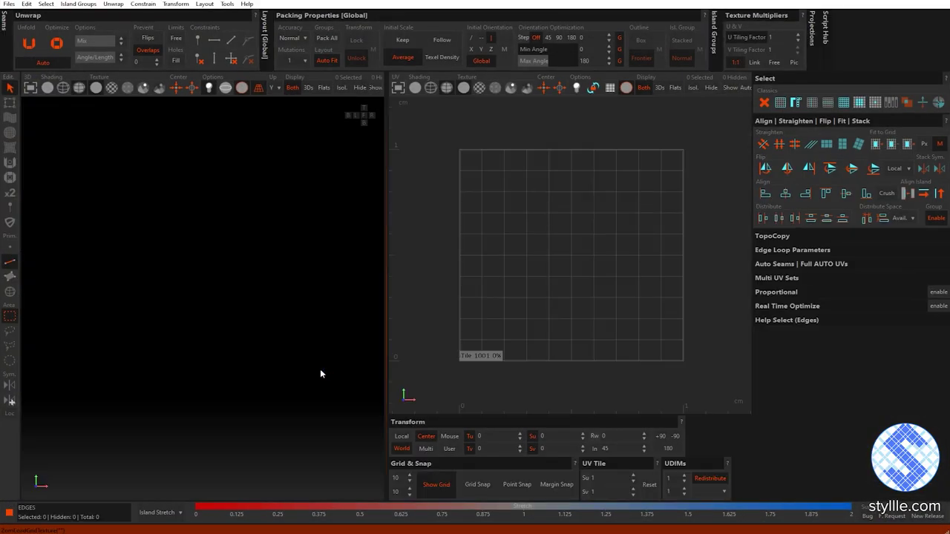
{"action": "mouse_move", "coordinate": [274, 256]}
{"action": "left_mouse_down", "text": "alt"}
{"action": "mouse_move", "coordinate": [361, 314]}
{"action": "mouse_move", "coordinate": [353, 269]}
{"action": "mouse_move", "coordinate": [340, 278]}
{"action": "mouse_move", "coordinate": [264, 268]}
{"action": "mouse_move", "coordinate": [284, 268]}
{"action": "left_mouse_up", "text": "alt"}
{"action": "scroll", "coordinate": [265, 268], "scroll_direction": "up", "scroll_amount": 4}
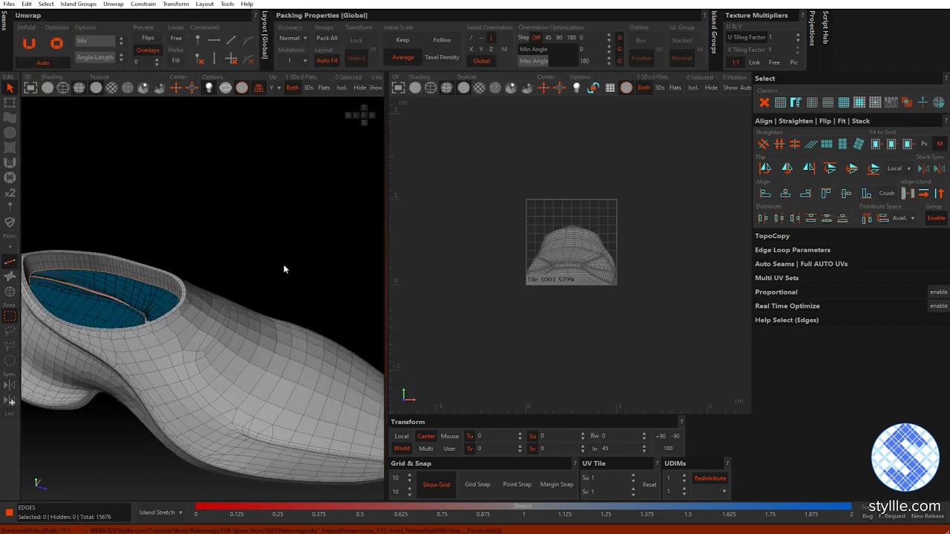
{"action": "scroll", "coordinate": [276, 269], "scroll_direction": "down", "scroll_amount": 3}
{"action": "middle_click_drag", "start_coordinate": [266, 272], "coordinate": [265, 257], "text": "alt"}
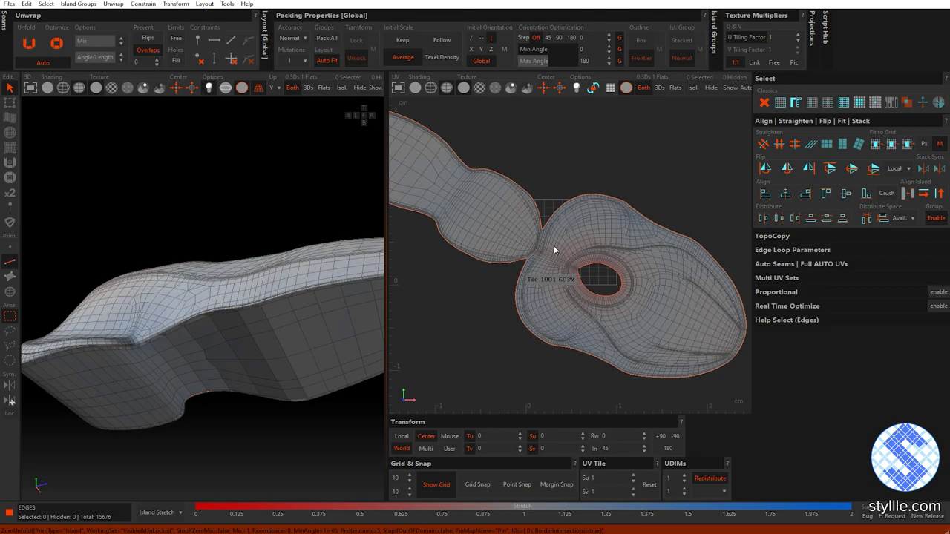
{"action": "scroll", "coordinate": [554, 250], "scroll_direction": "up", "scroll_amount": 4}
{"action": "middle_click_drag", "start_coordinate": [301, 298], "coordinate": [227, 298]}
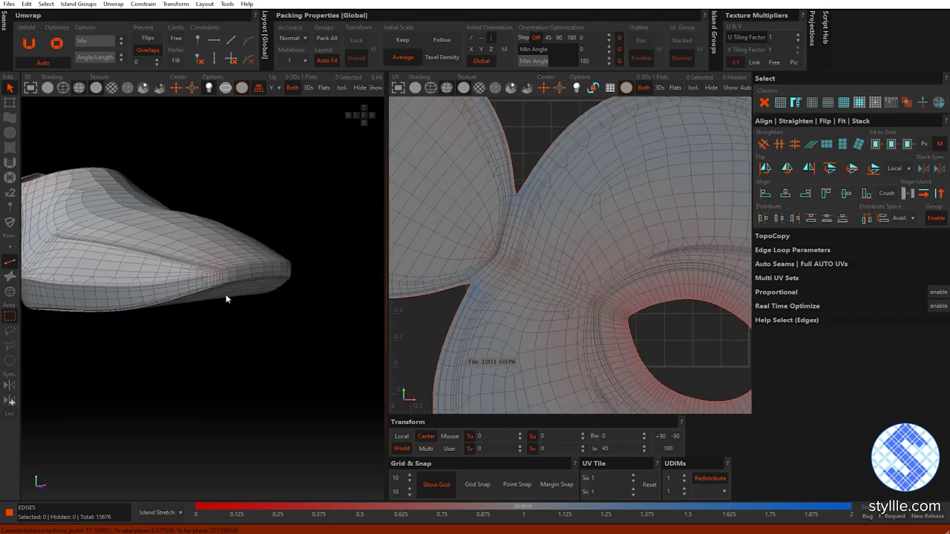
Select the remaining edges joining the sole's UV island to the upper and cut them.
{"action": "scroll", "coordinate": [226, 294], "scroll_direction": "up", "scroll_amount": 4}
{"action": "scroll", "coordinate": [618, 248], "scroll_direction": "up", "scroll_amount": 4}
{"action": "double_click", "coordinate": [622, 241]}
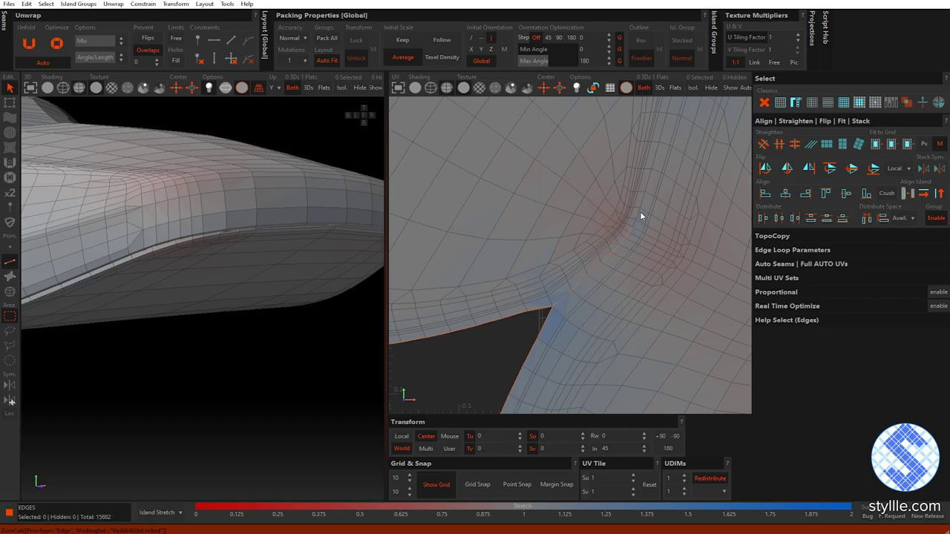
{"action": "double_click", "coordinate": [638, 212]}
{"action": "scroll", "coordinate": [598, 244], "scroll_direction": "down", "scroll_amount": 4}
{"action": "key", "text": "c"}
{"action": "scroll", "coordinate": [602, 241], "scroll_direction": "down", "scroll_amount": 5}
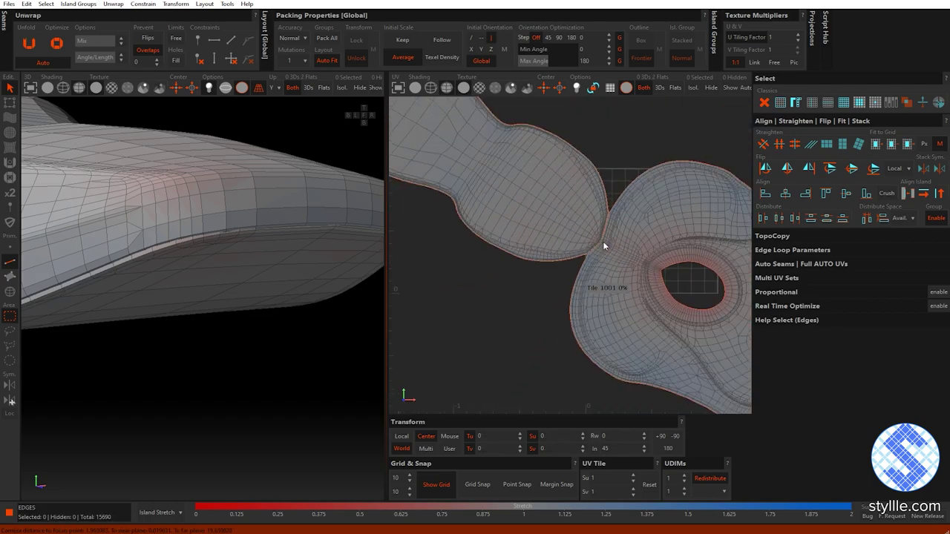
Display the checker texture on the shoe and pack the sole and upper islands into the UV tile.
{"action": "scroll", "coordinate": [592, 238], "scroll_direction": "up", "scroll_amount": 2}
{"action": "left_click", "coordinate": [118, 93]}
{"action": "scroll", "coordinate": [227, 230], "scroll_direction": "down", "scroll_amount": 4}
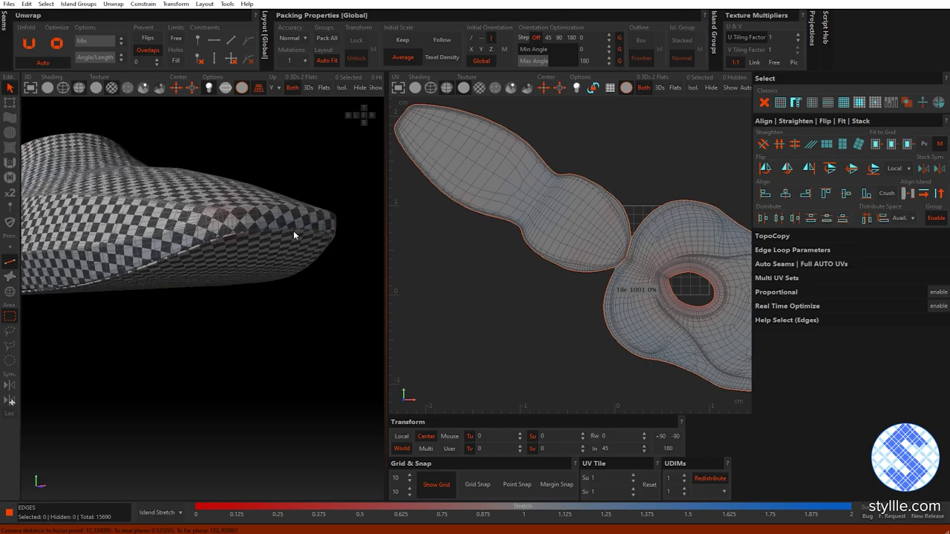
{"action": "left_click_drag", "start_coordinate": [293, 230], "coordinate": [572, 348], "text": "alt"}
{"action": "key", "text": "p"}
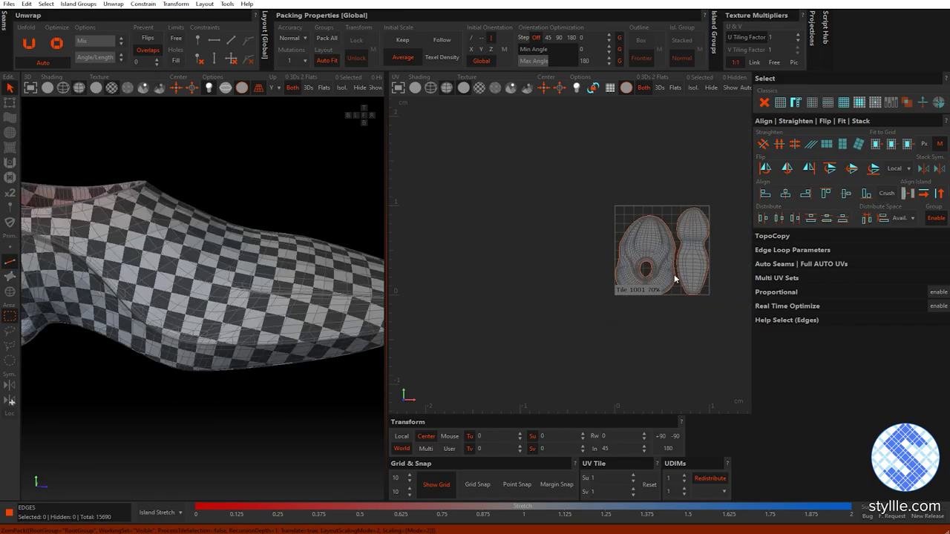
{"action": "scroll", "coordinate": [672, 271], "scroll_direction": "up", "scroll_amount": 4}
{"action": "left_click_drag", "start_coordinate": [328, 246], "coordinate": [233, 223], "text": "alt"}
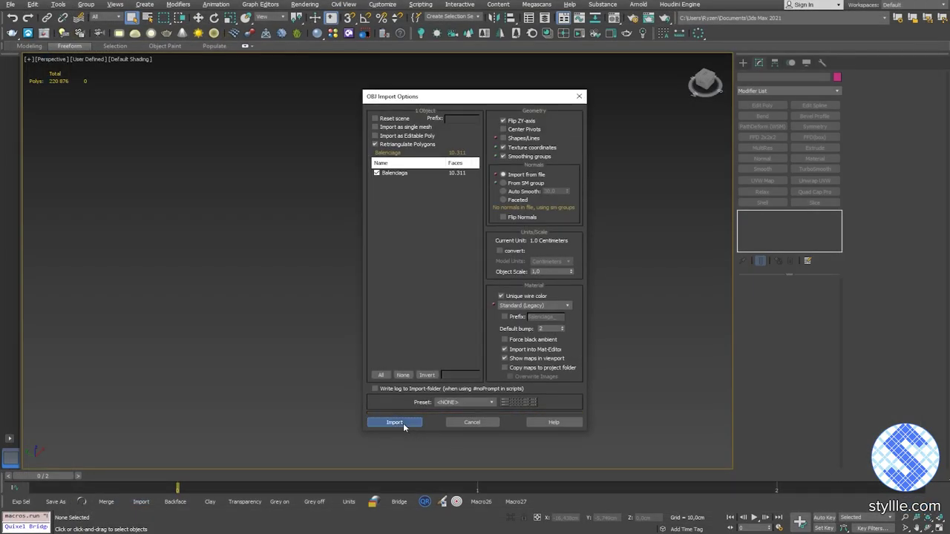
Import the unwrapped Balenciaga OBJ into 3ds Max, assign the Checker3 material and examine the texture flow.
{"action": "left_click", "coordinate": [394, 422]}
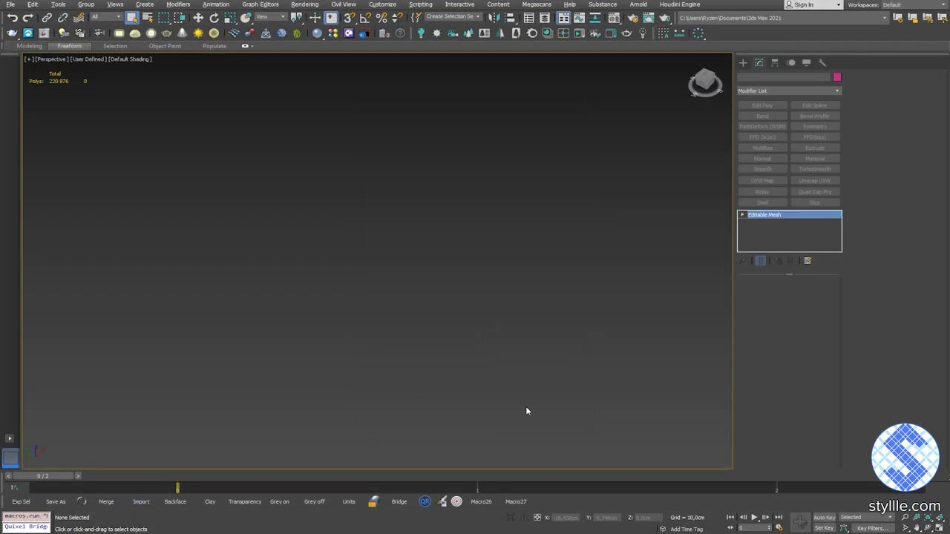
{"action": "key", "text": "m"}
{"action": "left_click", "coordinate": [369, 99]}
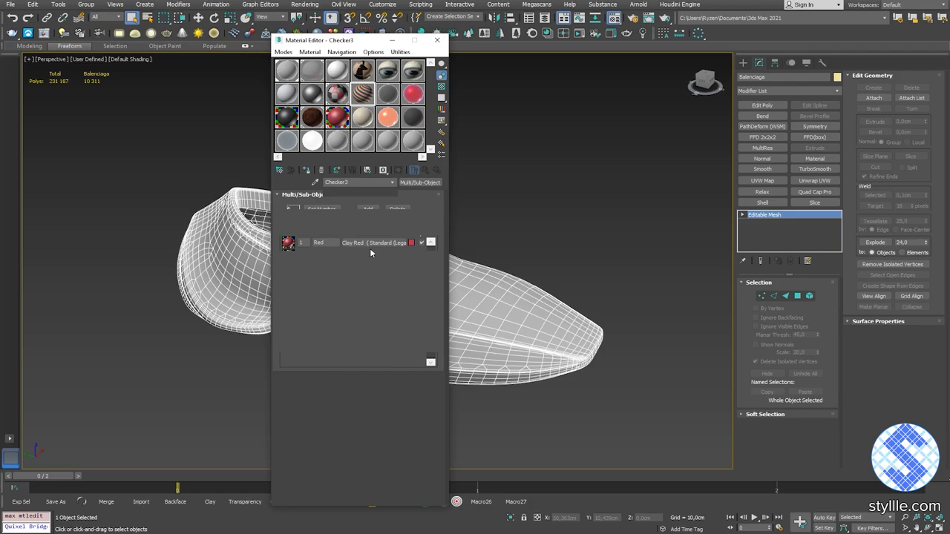
{"action": "left_click", "coordinate": [307, 171]}
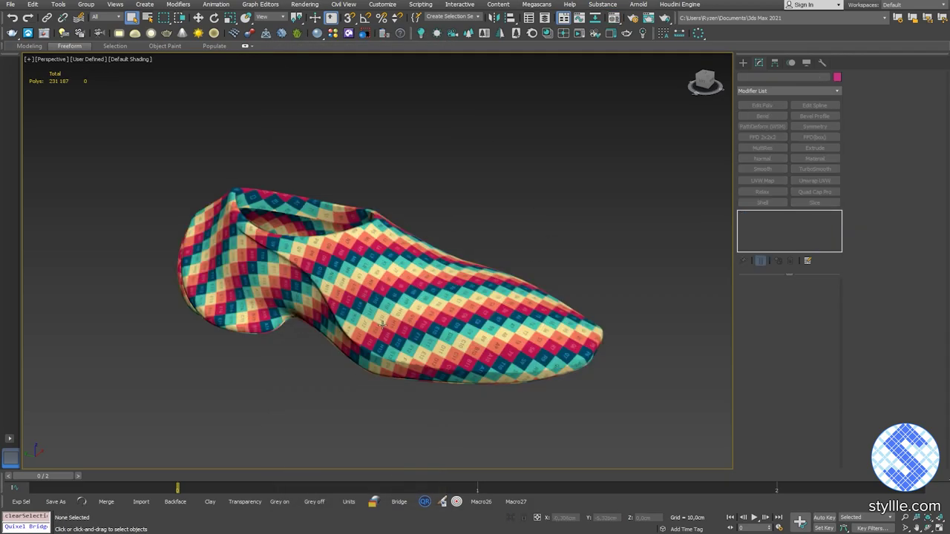
{"action": "middle_click_drag", "start_coordinate": [386, 327], "coordinate": [438, 263], "text": "alt"}
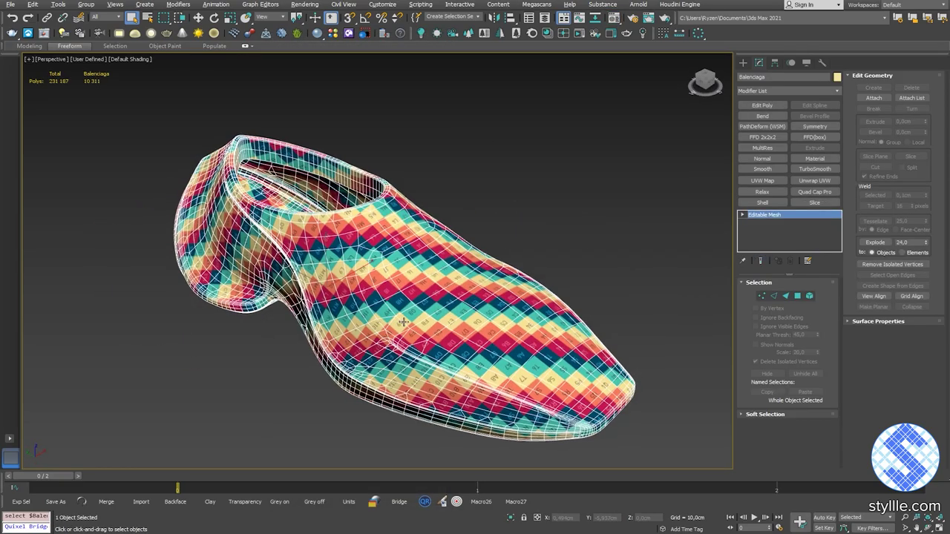
{"action": "middle_click_drag", "start_coordinate": [439, 262], "coordinate": [393, 270], "text": "alt"}
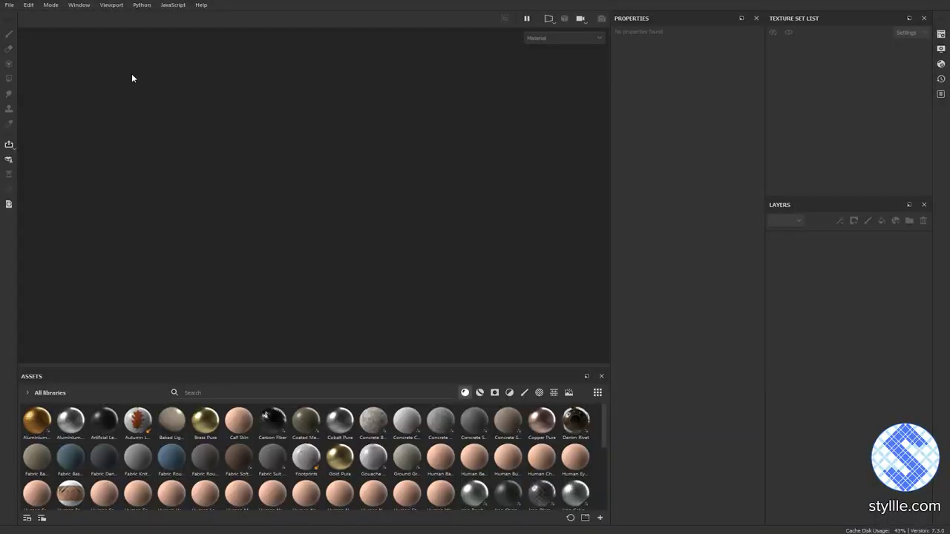
Switch to Substance Painter and create a project from Balenciaga.obj with a document resolution of 2048.
{"action": "left_click", "coordinate": [9, 6]}
{"action": "left_click", "coordinate": [36, 17]}
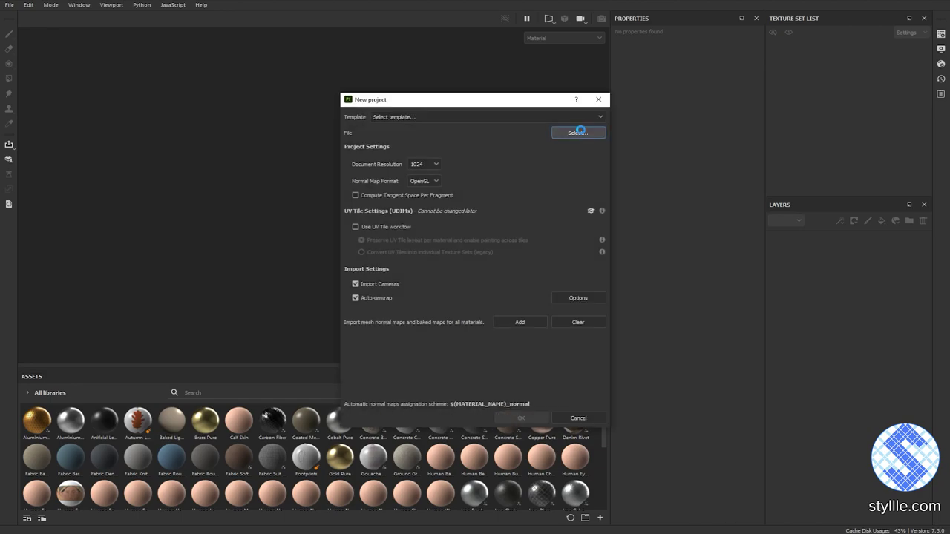
{"action": "left_click", "coordinate": [579, 131]}
{"action": "left_click", "coordinate": [495, 162]}
{"action": "left_click", "coordinate": [727, 372]}
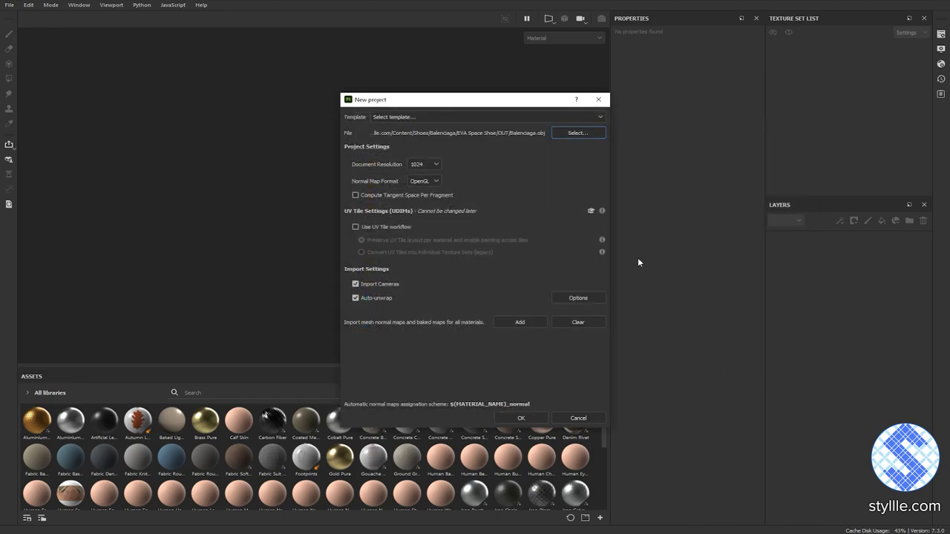
{"action": "left_click", "coordinate": [430, 164]}
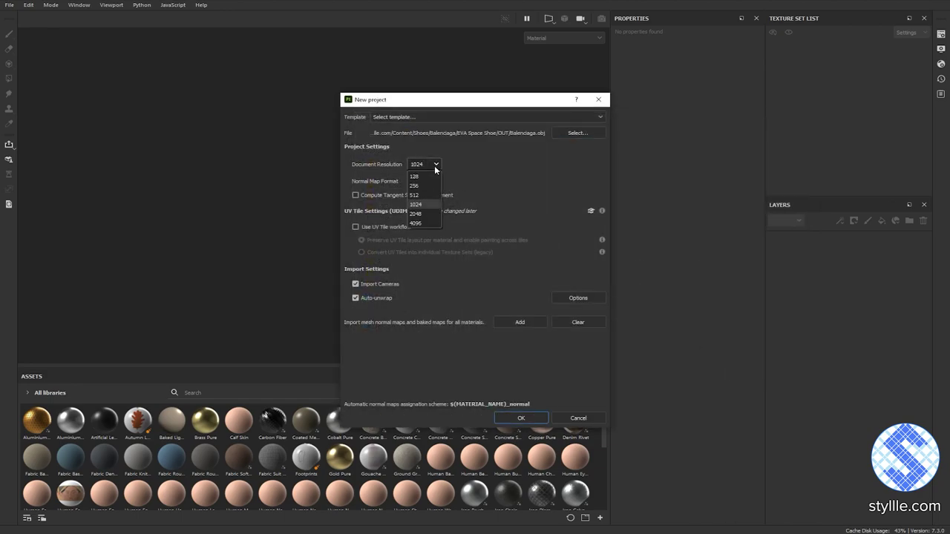
{"action": "left_click", "coordinate": [418, 214]}
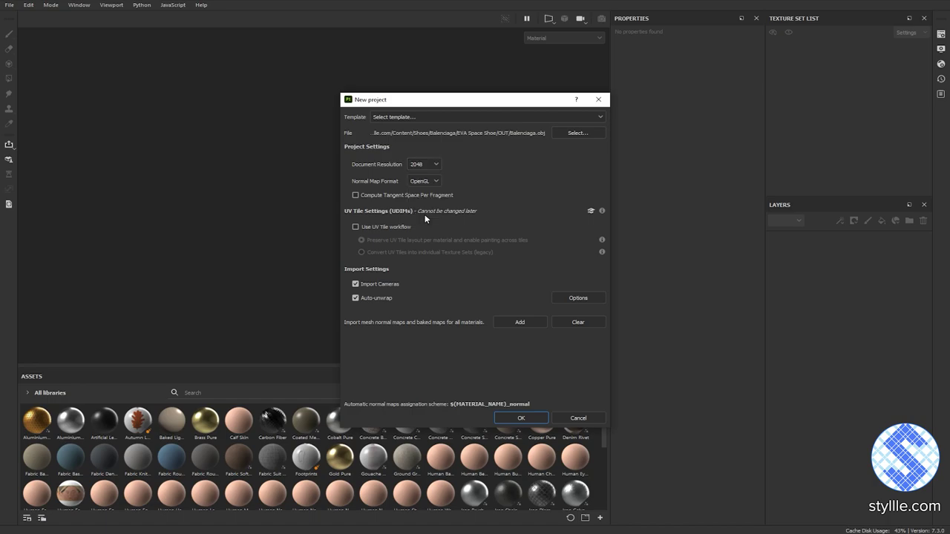
{"action": "left_click", "coordinate": [521, 418]}
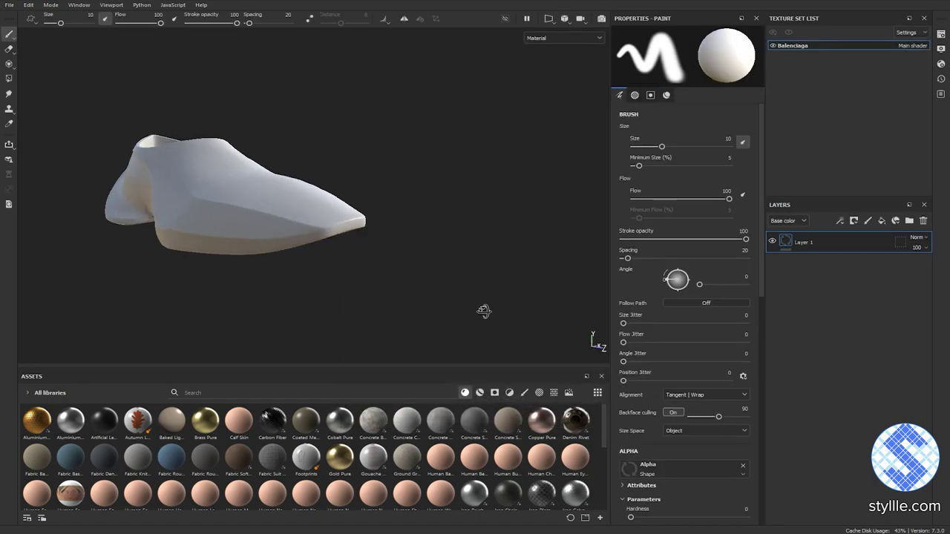
Frame the shoe from the side and delete the default paint layer.
{"action": "left_click_drag", "start_coordinate": [374, 280], "coordinate": [334, 252], "text": "alt"}
{"action": "middle_click_drag", "start_coordinate": [334, 252], "coordinate": [319, 231], "text": "alt"}
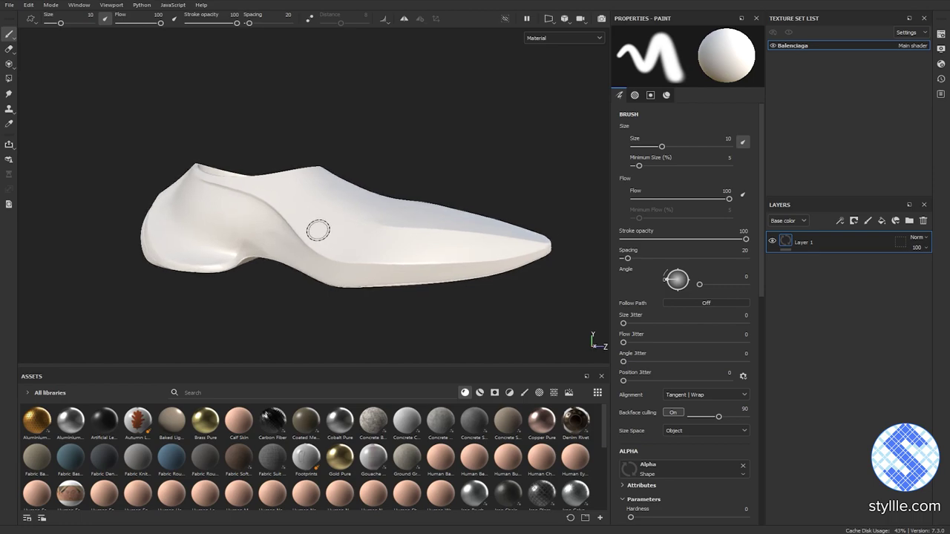
{"action": "left_click", "coordinate": [923, 222]}
{"action": "mouse_move", "coordinate": [420, 257]}
{"action": "left_mouse_down", "text": "alt"}
{"action": "mouse_move", "coordinate": [414, 322]}
{"action": "mouse_move", "coordinate": [530, 235]}
{"action": "mouse_move", "coordinate": [416, 267]}
{"action": "left_mouse_up", "text": "alt"}
Search the materials for "plast", add Plastic Grainy as a fill layer and set its UV scale to 20.
{"action": "left_click", "coordinate": [222, 393]}
{"action": "type", "text": "plast"}
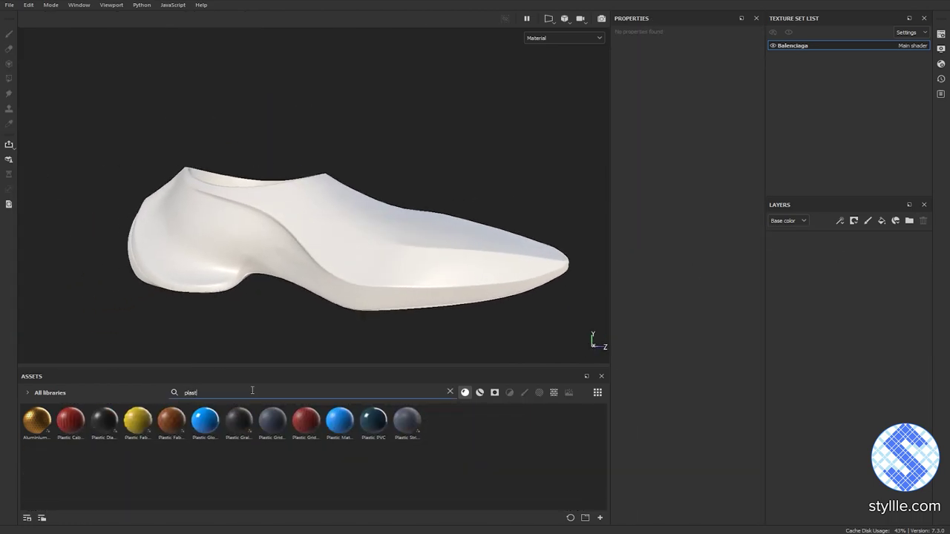
{"action": "left_click_drag", "start_coordinate": [238, 421], "coordinate": [779, 326]}
{"action": "right_click_drag", "start_coordinate": [341, 217], "coordinate": [346, 226], "text": "alt"}
{"action": "left_click_drag", "start_coordinate": [346, 226], "coordinate": [360, 249], "text": "alt"}
{"action": "type", "text": "20"}
{"action": "key", "text": "Return"}
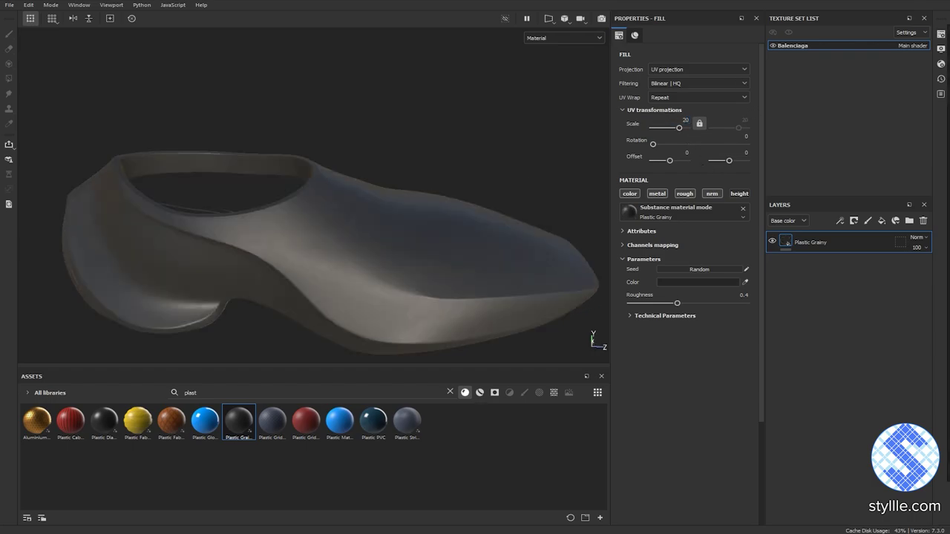
{"action": "right_click_drag", "start_coordinate": [949, 107], "coordinate": [149, 101]}
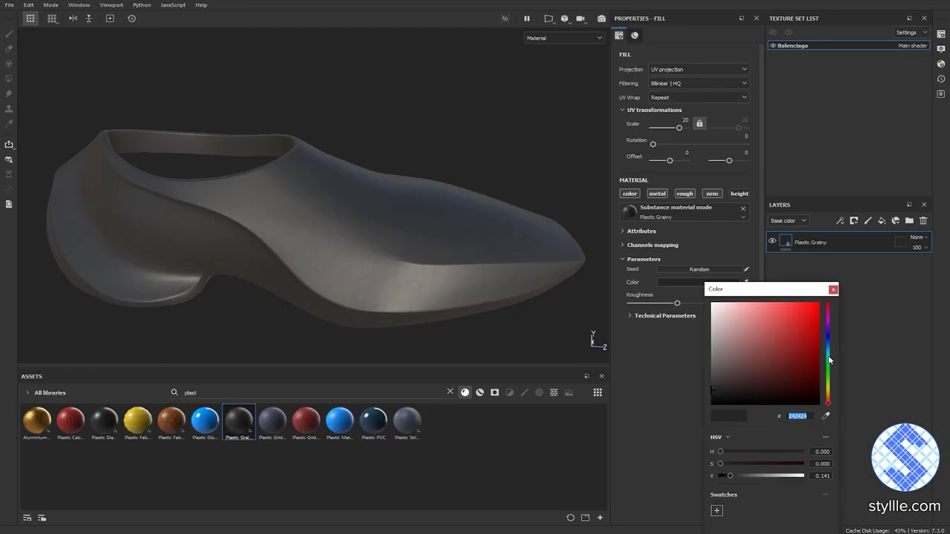
Set the Plastic Grainy layer's color to the blue-grey 60676C.
{"action": "left_click", "coordinate": [829, 353]}
{"action": "left_click_drag", "start_coordinate": [722, 321], "coordinate": [723, 360]}
{"action": "left_click", "coordinate": [829, 347]}
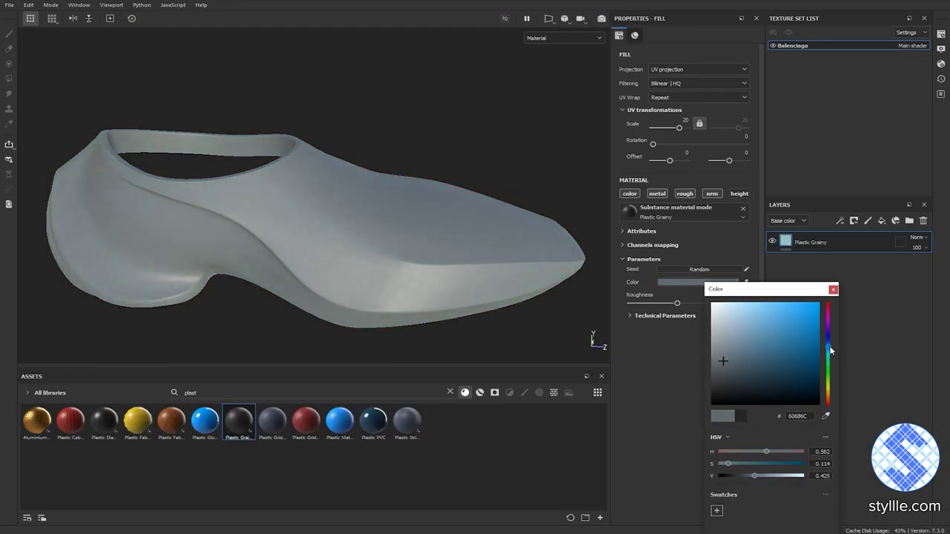
{"action": "left_click_drag", "start_coordinate": [828, 348], "coordinate": [829, 347]}
{"action": "left_click_drag", "start_coordinate": [405, 182], "coordinate": [427, 152], "text": "alt"}
{"action": "left_click_drag", "start_coordinate": [746, 289], "coordinate": [734, 233]}
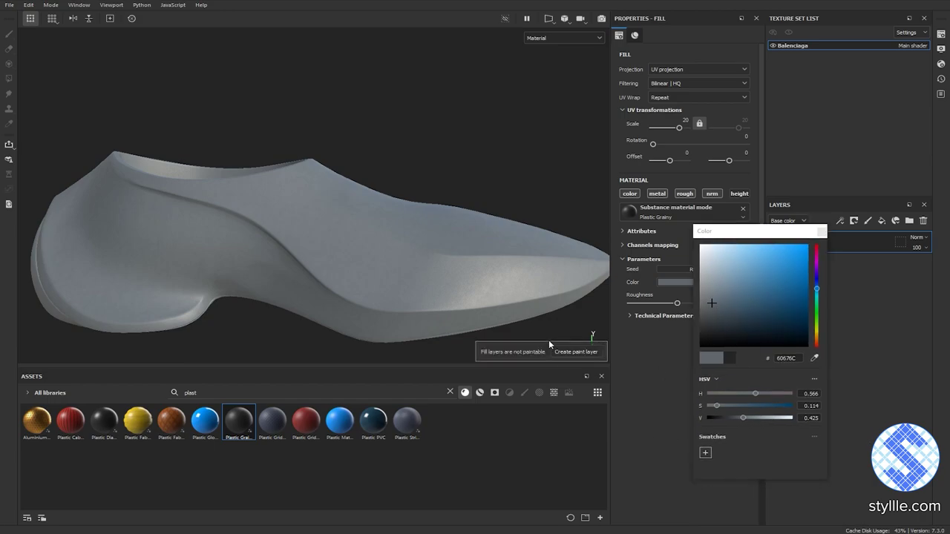
{"action": "left_click", "coordinate": [822, 233]}
{"action": "left_click_drag", "start_coordinate": [575, 226], "coordinate": [606, 257], "text": "alt"}
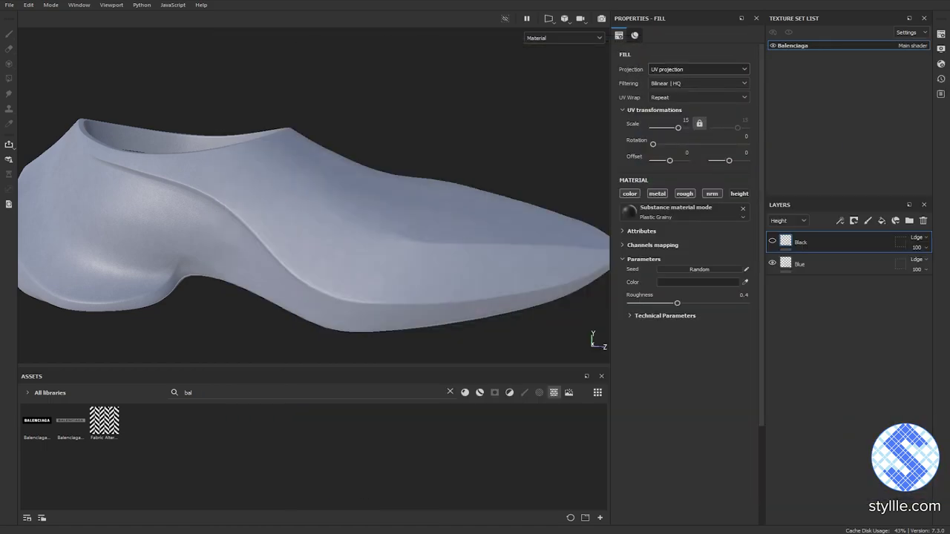
Turn on the visibility of the Black layer above the Blue one and inspect the shoe.
{"action": "left_click_drag", "start_coordinate": [288, 266], "coordinate": [311, 246], "text": "alt"}
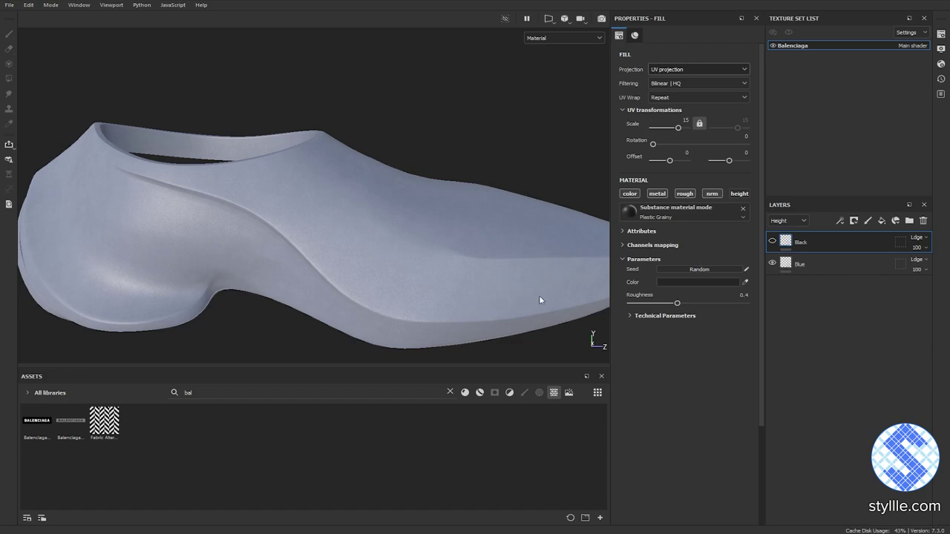
{"action": "left_click", "coordinate": [772, 241]}
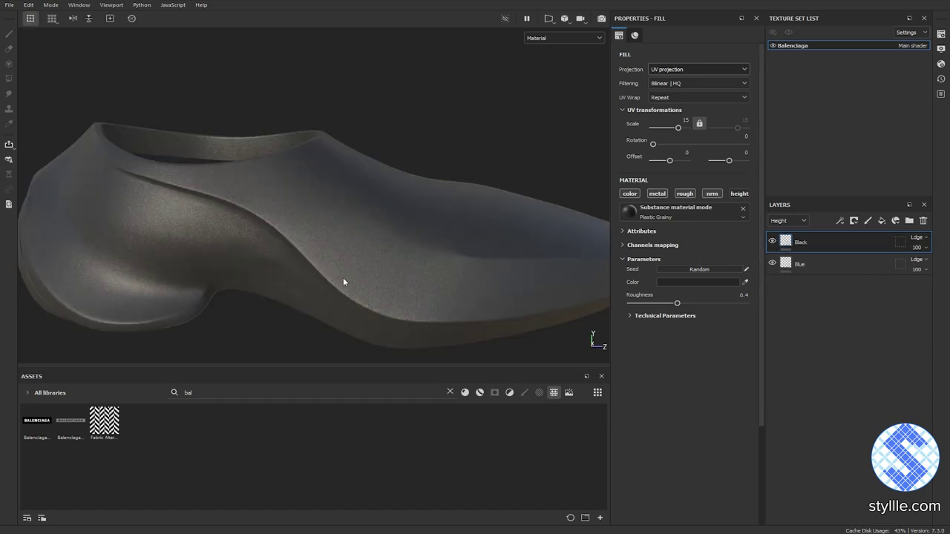
{"action": "mouse_move", "coordinate": [426, 260]}
{"action": "left_mouse_down", "text": "alt"}
{"action": "mouse_move", "coordinate": [430, 267]}
{"action": "mouse_move", "coordinate": [414, 270]}
{"action": "left_mouse_up", "text": "alt"}
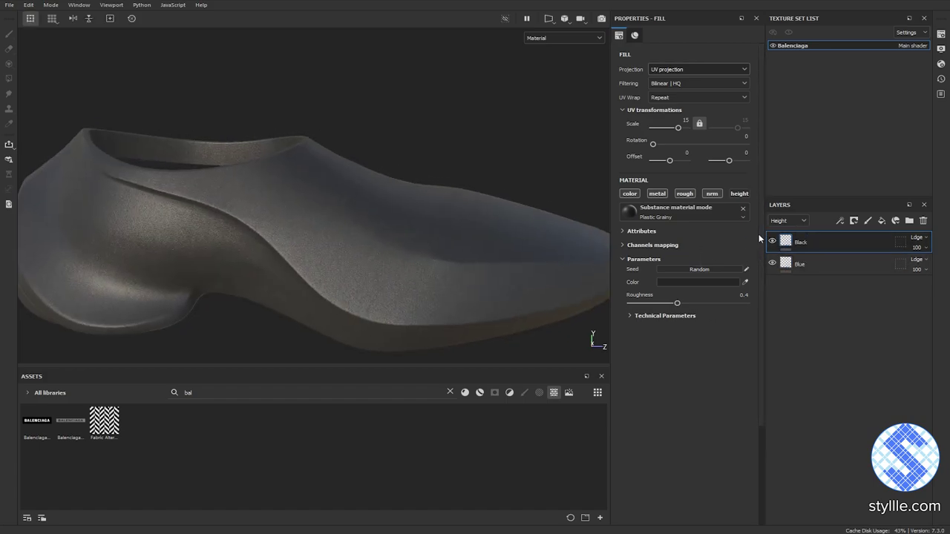
Add a fill layer above the Black layer with only its height channel enabled.
{"action": "left_click", "coordinate": [882, 222]}
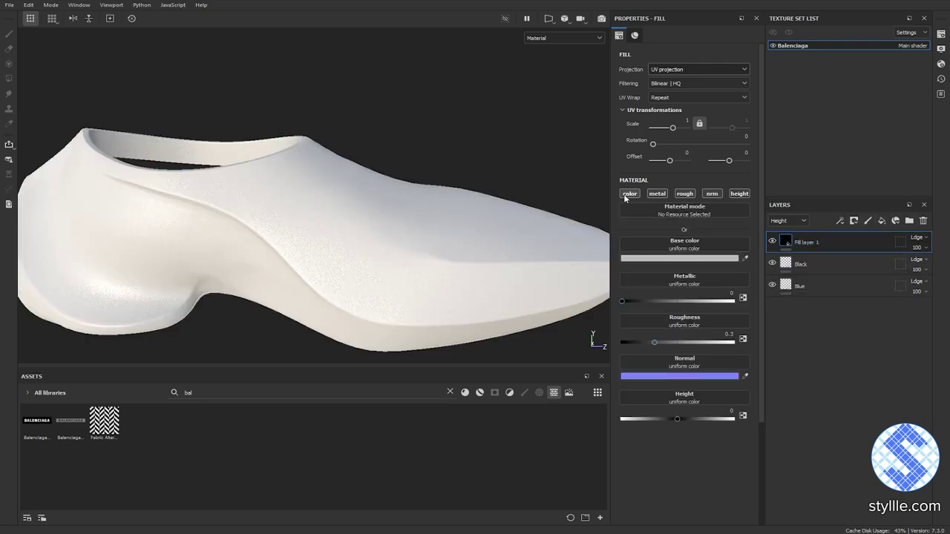
{"action": "left_click", "coordinate": [630, 193]}
{"action": "left_click", "coordinate": [656, 193]}
{"action": "left_click", "coordinate": [684, 194]}
{"action": "left_click", "coordinate": [711, 193]}
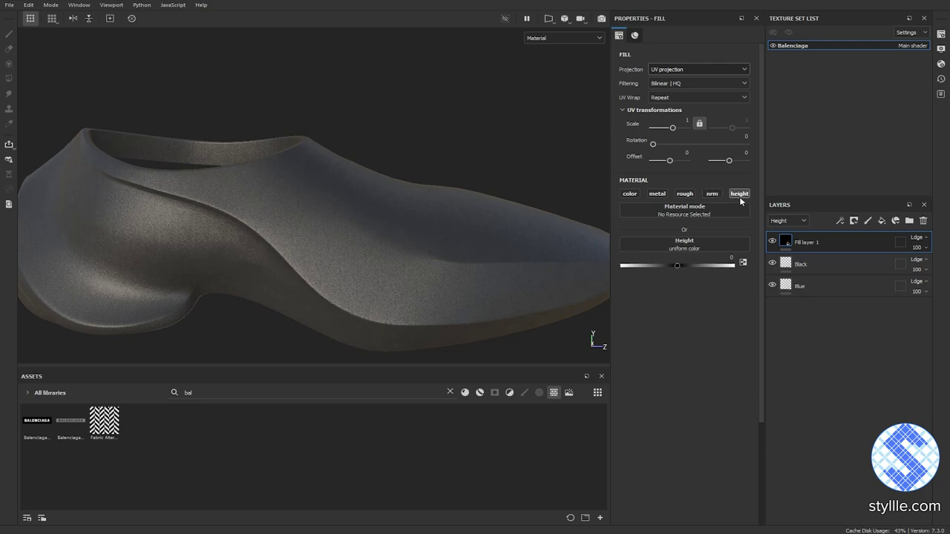
Assign the Balenciaga logo 02 texture to the new fill layer's height channel.
{"action": "left_click_drag", "start_coordinate": [72, 424], "coordinate": [76, 430]}
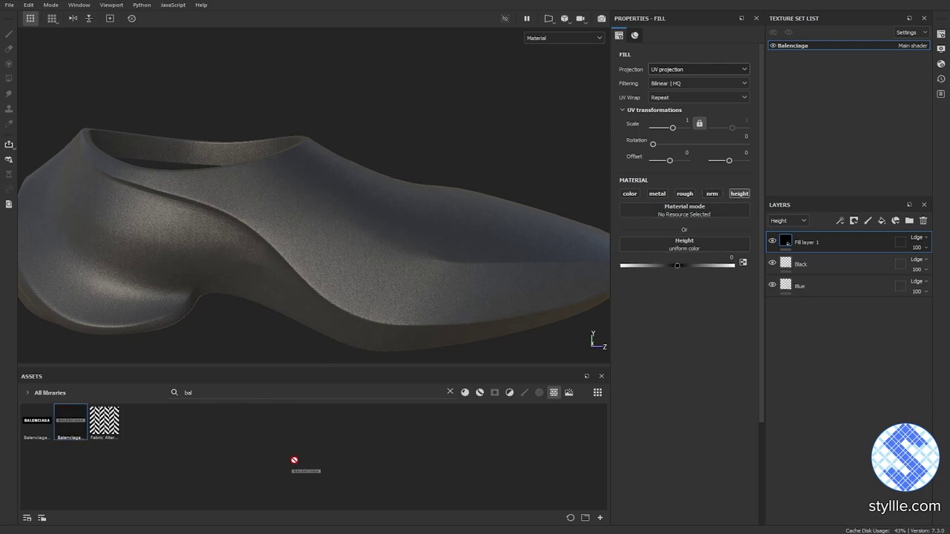
{"action": "left_click_drag", "start_coordinate": [647, 342], "coordinate": [696, 242]}
{"action": "left_click_drag", "start_coordinate": [566, 217], "coordinate": [520, 220], "text": "alt"}
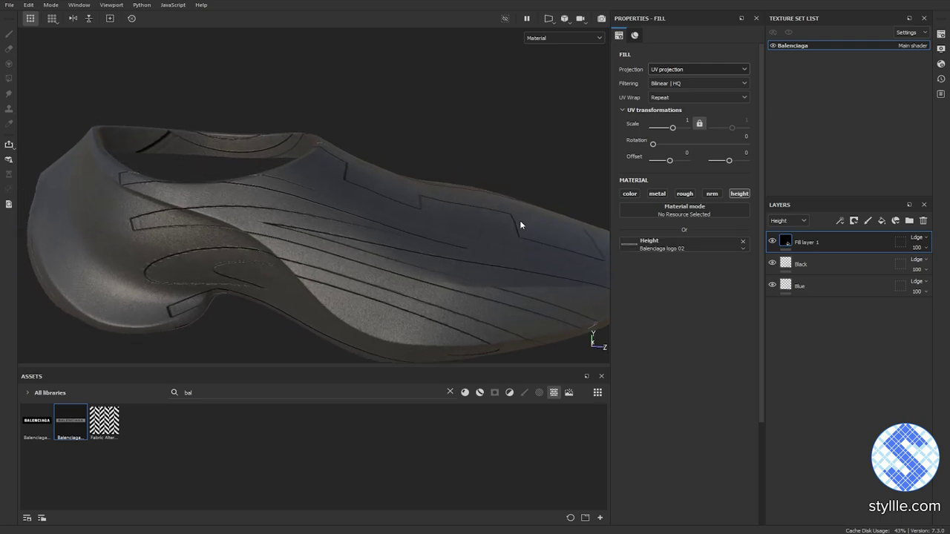
Set the logo fill layer to Warp projection with UV Wrap set to None.
{"action": "left_click", "coordinate": [670, 72]}
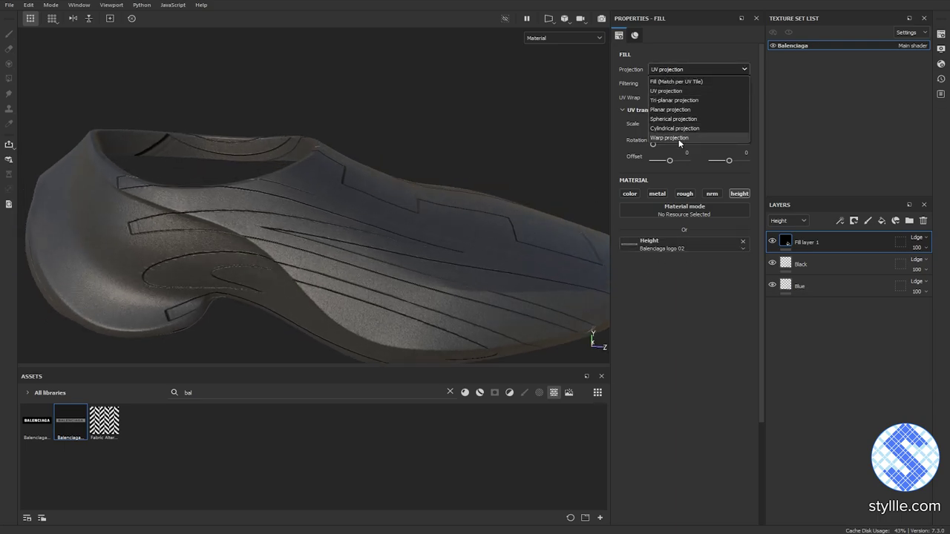
{"action": "left_click", "coordinate": [678, 138]}
{"action": "left_click", "coordinate": [687, 97]}
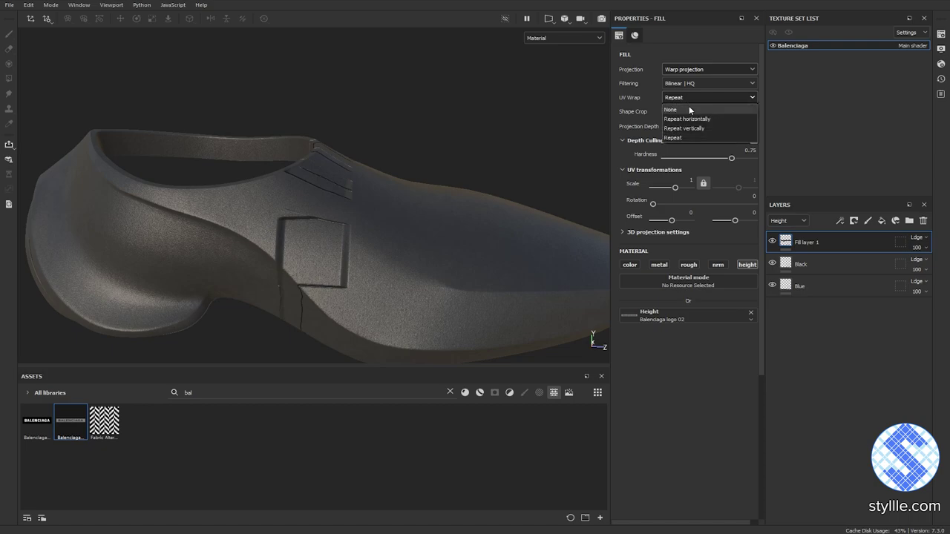
{"action": "left_click", "coordinate": [688, 105]}
Enable the warp projection's manipulator and place the projection on the shoe's side just below the ankle opening, snapped to the surface.
{"action": "left_click_drag", "start_coordinate": [528, 198], "coordinate": [435, 194], "text": "alt"}
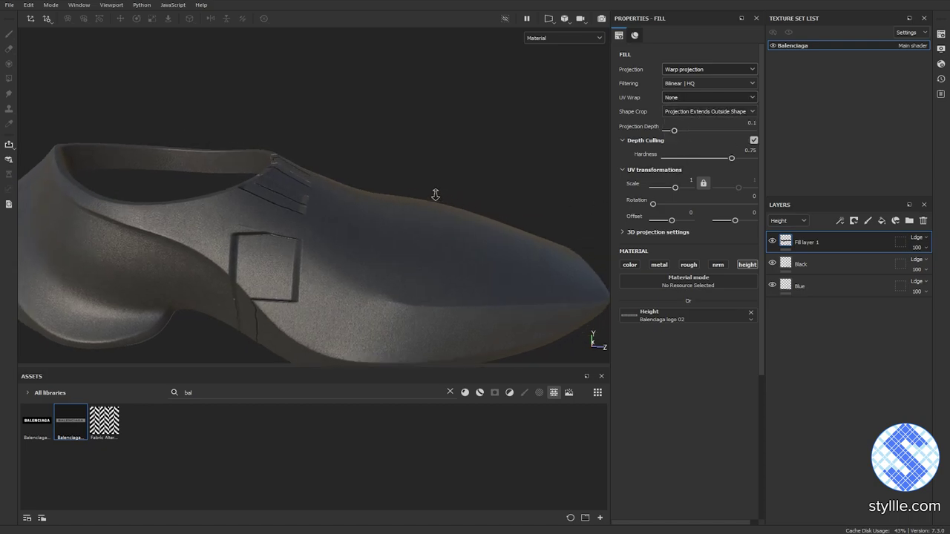
{"action": "scroll", "coordinate": [445, 194], "scroll_direction": "down", "scroll_amount": 1}
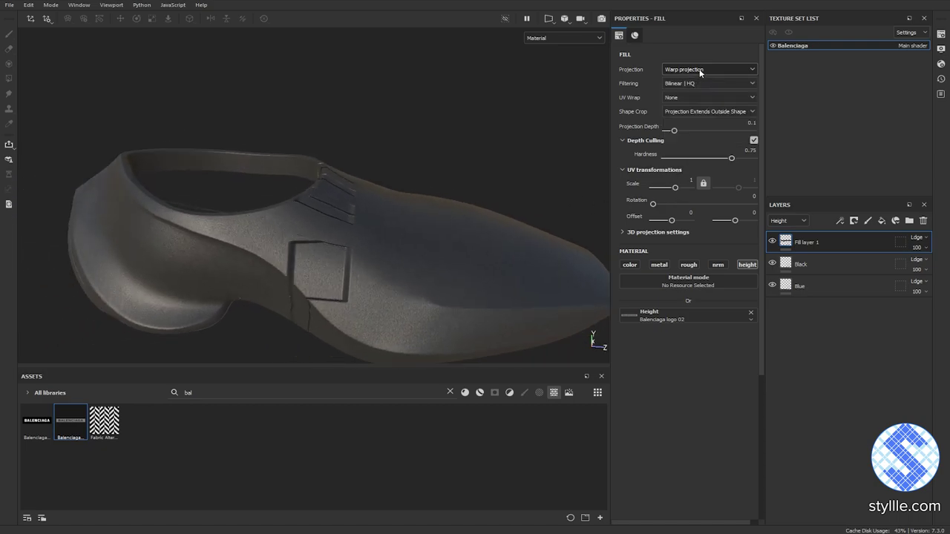
{"action": "left_click", "coordinate": [32, 21]}
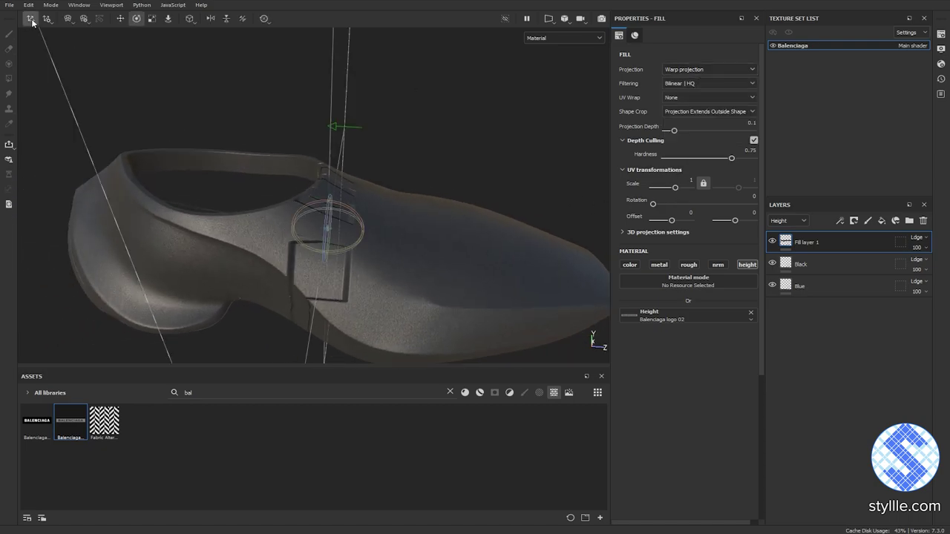
{"action": "left_click_drag", "start_coordinate": [326, 96], "coordinate": [398, 139], "text": "alt"}
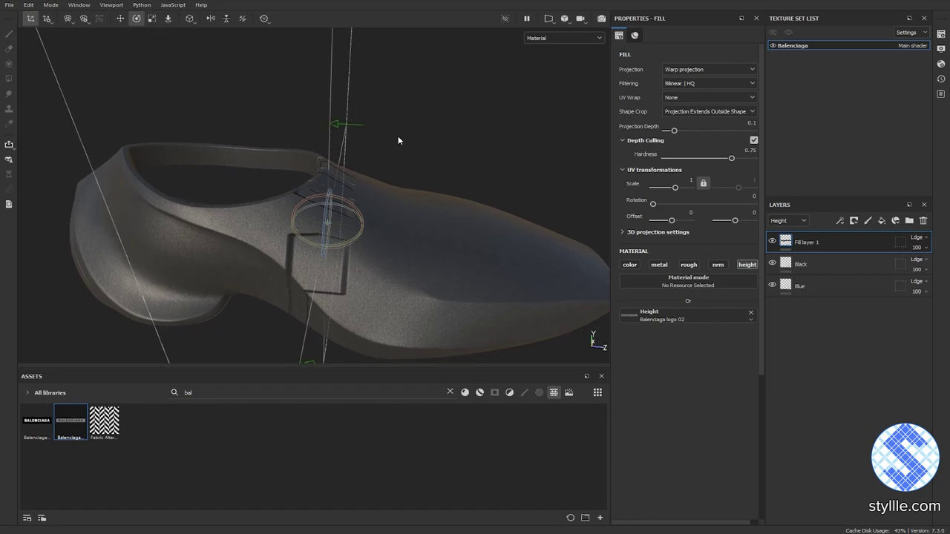
{"action": "left_click", "coordinate": [169, 19]}
{"action": "left_click_drag", "start_coordinate": [327, 223], "coordinate": [253, 220]}
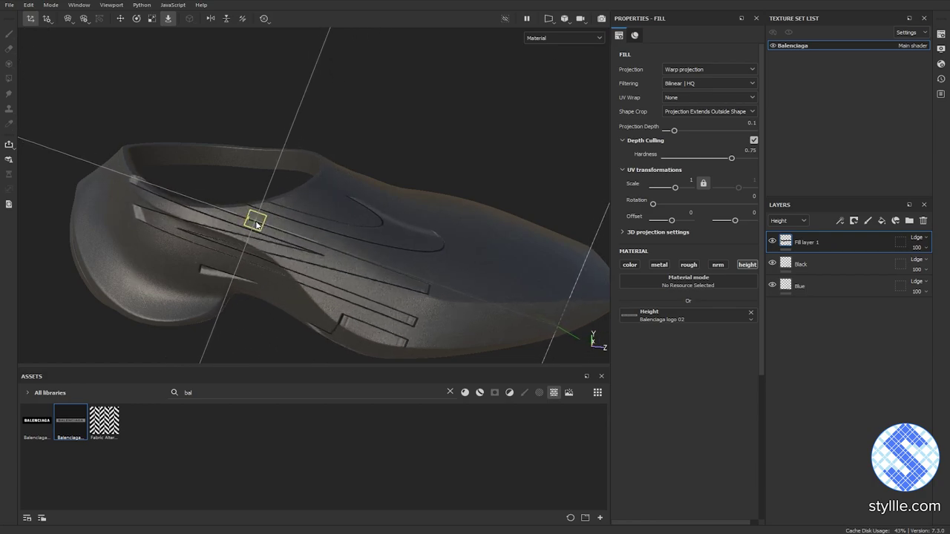
Set the logo's UV scale to 11.46 and rotate the projection so the lettering runs along the shoe's collar.
{"action": "left_click_drag", "start_coordinate": [674, 188], "coordinate": [680, 189]}
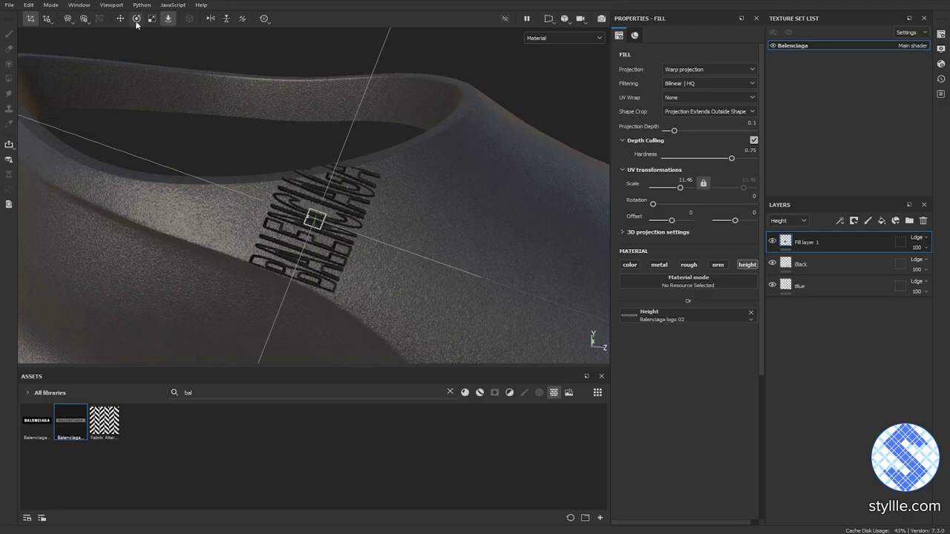
{"action": "left_click", "coordinate": [137, 20]}
{"action": "left_click_drag", "start_coordinate": [338, 202], "coordinate": [350, 236]}
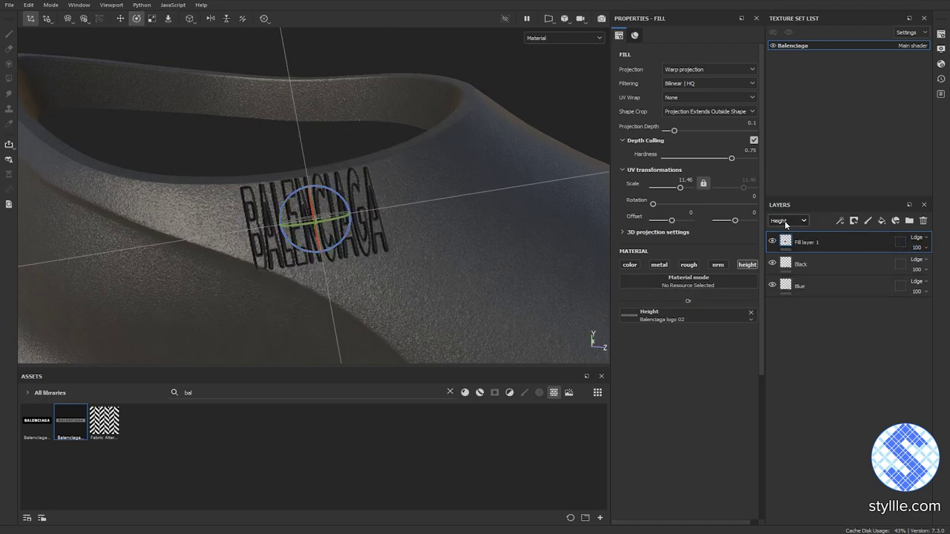
Set the logo fill layer's height opacity to 10.
{"action": "left_click", "coordinate": [934, 258]}
{"action": "type", "text": "10"}
{"action": "key", "text": "Return"}
Set the logo's second UV scale value independently to 62.98 and fine-tune the logo's placement just below the collar.
{"action": "middle_click_drag", "start_coordinate": [427, 185], "coordinate": [405, 195], "text": "alt"}
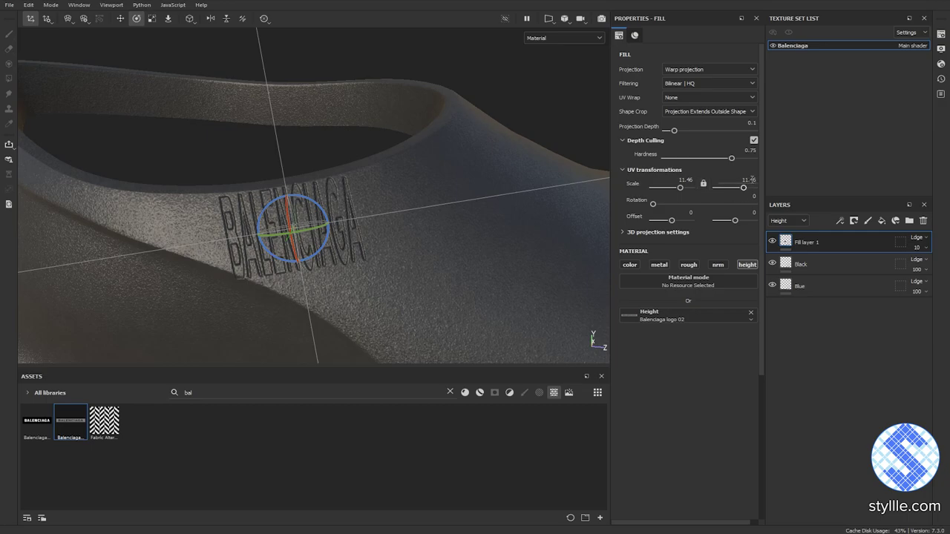
{"action": "left_click_drag", "start_coordinate": [745, 188], "coordinate": [751, 189]}
{"action": "middle_click_drag", "start_coordinate": [351, 194], "coordinate": [407, 207], "text": "alt"}
{"action": "key", "text": "w"}
{"action": "left_click_drag", "start_coordinate": [373, 227], "coordinate": [366, 207]}
{"action": "key", "text": "e"}
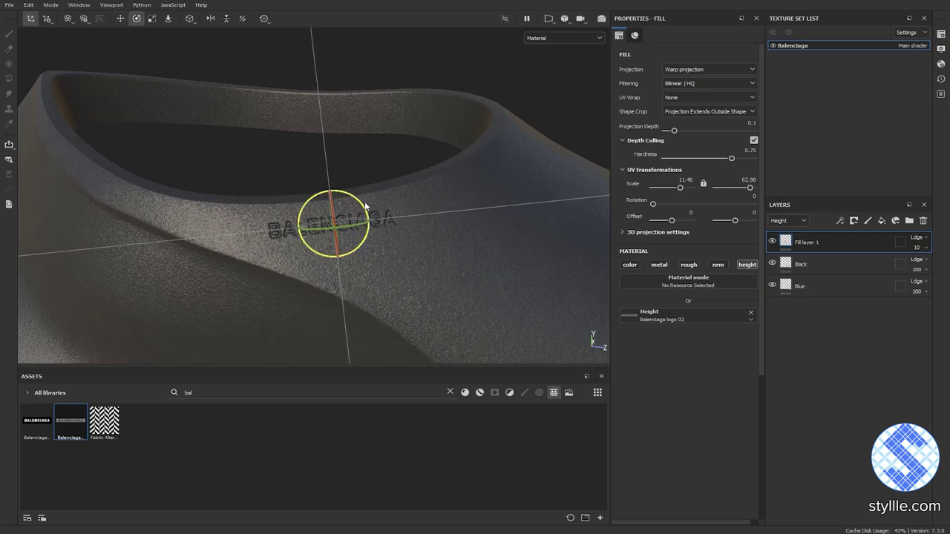
{"action": "scroll", "coordinate": [437, 260], "scroll_direction": "down", "scroll_amount": 5}
{"action": "left_click_drag", "start_coordinate": [448, 271], "coordinate": [458, 237], "text": "alt"}
{"action": "middle_click_drag", "start_coordinate": [458, 237], "coordinate": [456, 222], "text": "alt"}
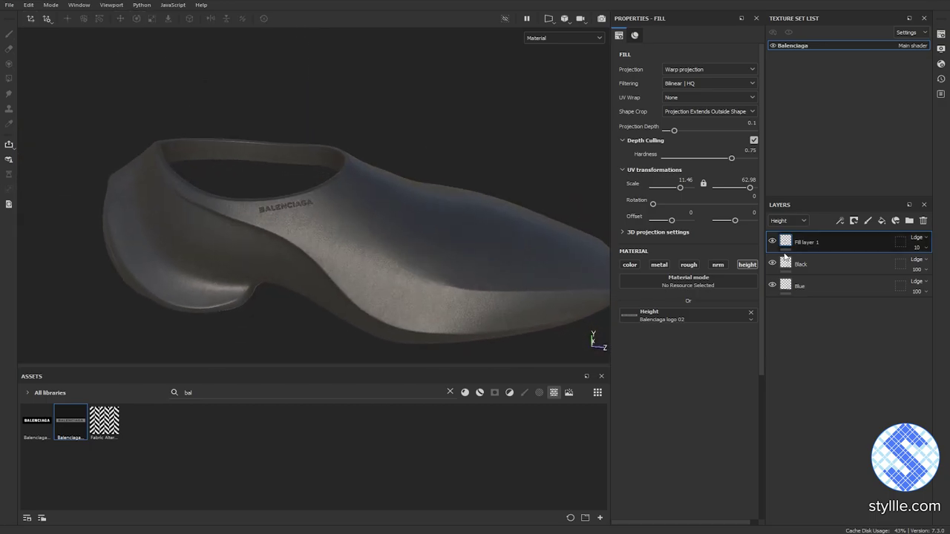
Duplicate the Black layer and rename the copy Red.
{"action": "left_click", "coordinate": [796, 267]}
{"action": "key", "text": "ctrl+d"}
{"action": "left_click_drag", "start_coordinate": [401, 208], "coordinate": [552, 271], "text": "alt"}
{"action": "double_click", "coordinate": [808, 264]}
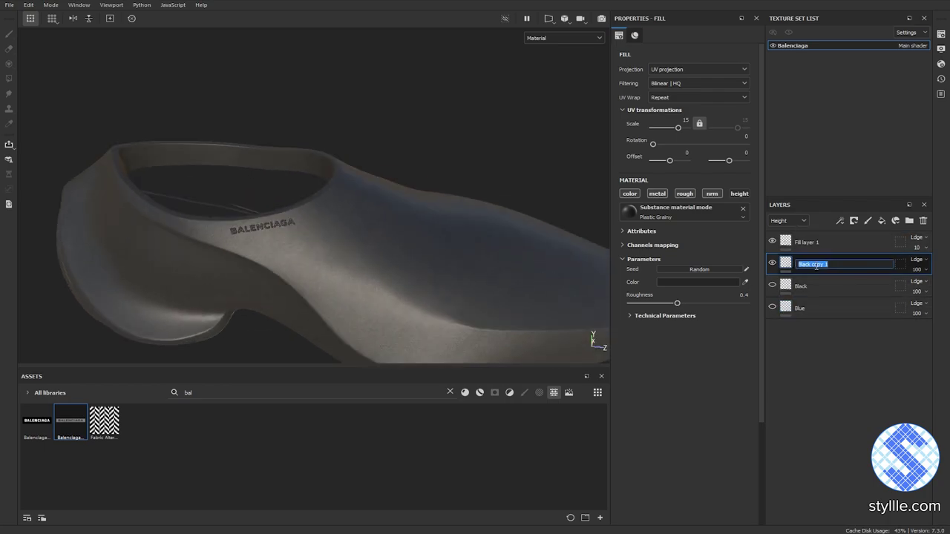
{"action": "type", "text": "Red"}
{"action": "key", "text": "Return"}
Change the Red layer's Plastic Grainy color to a strong red.
{"action": "left_click", "coordinate": [698, 282]}
{"action": "left_click", "coordinate": [786, 344]}
{"action": "left_click_drag", "start_coordinate": [830, 401], "coordinate": [831, 315]}
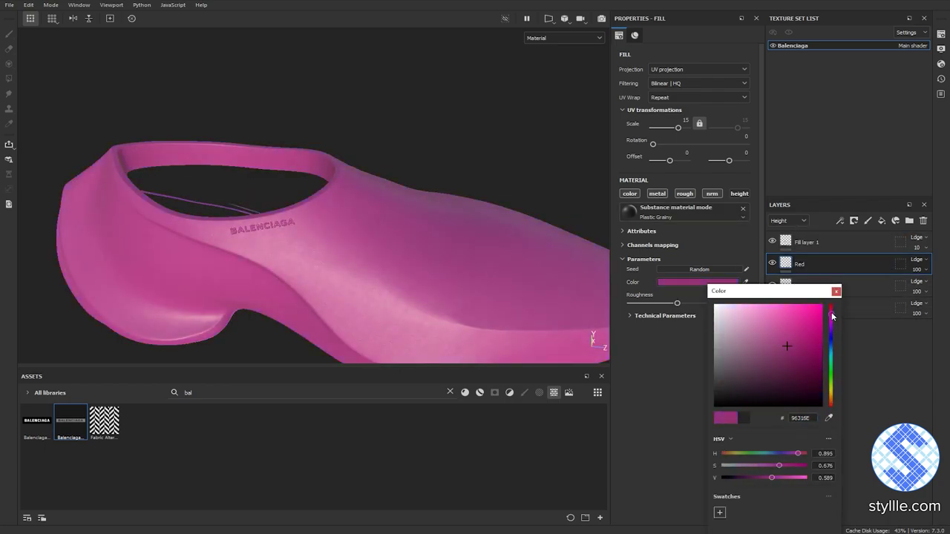
{"action": "left_click", "coordinate": [805, 336]}
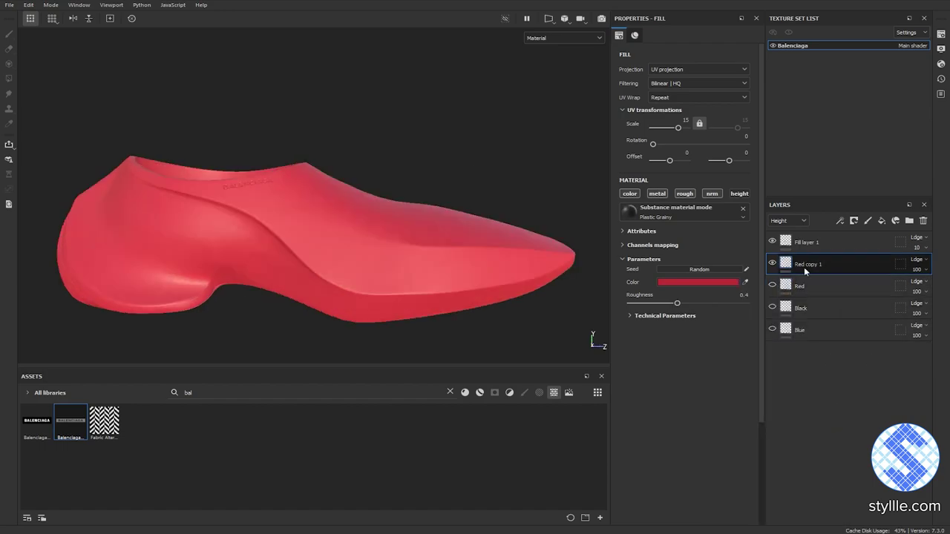
Rename the copy of the Red layer White.
{"action": "double_click", "coordinate": [805, 264]}
{"action": "type", "text": "Whi"}
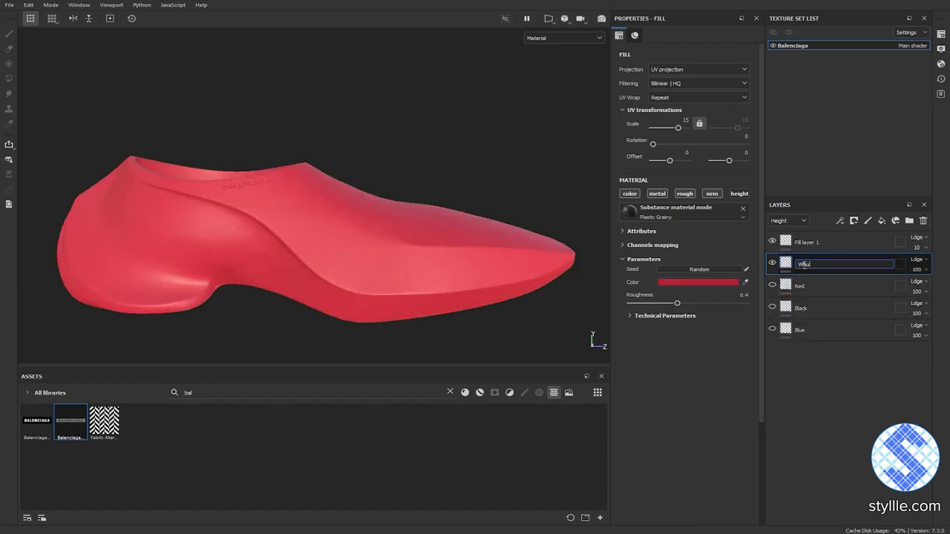
{"action": "key", "text": "Return"}
Set the White layer's color to the light grey ABABAB and check the shoe.
{"action": "left_click", "coordinate": [702, 283]}
{"action": "left_click_drag", "start_coordinate": [722, 319], "coordinate": [677, 348]}
{"action": "left_click_drag", "start_coordinate": [433, 205], "coordinate": [438, 234], "text": "alt"}
{"action": "left_click_drag", "start_coordinate": [721, 341], "coordinate": [712, 334]}
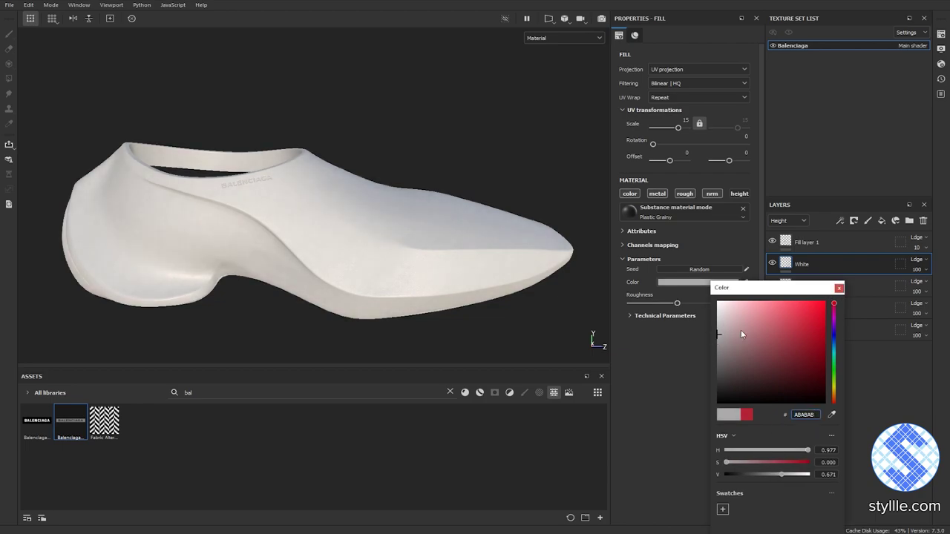
{"action": "left_click", "coordinate": [840, 288]}
{"action": "scroll", "coordinate": [492, 240], "scroll_direction": "down", "scroll_amount": 2}
{"action": "middle_click_drag", "start_coordinate": [395, 207], "coordinate": [417, 240], "text": "alt"}
{"action": "left_click_drag", "start_coordinate": [417, 240], "coordinate": [410, 240], "text": "alt"}
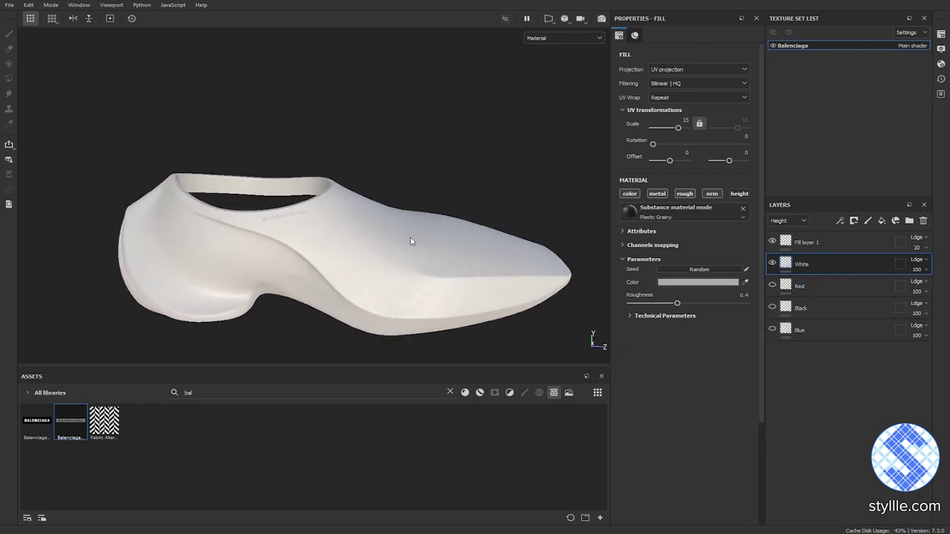
Duplicate the Black layer, place the copy above the White layer and rename it Black glossy.
{"action": "left_click", "coordinate": [834, 307]}
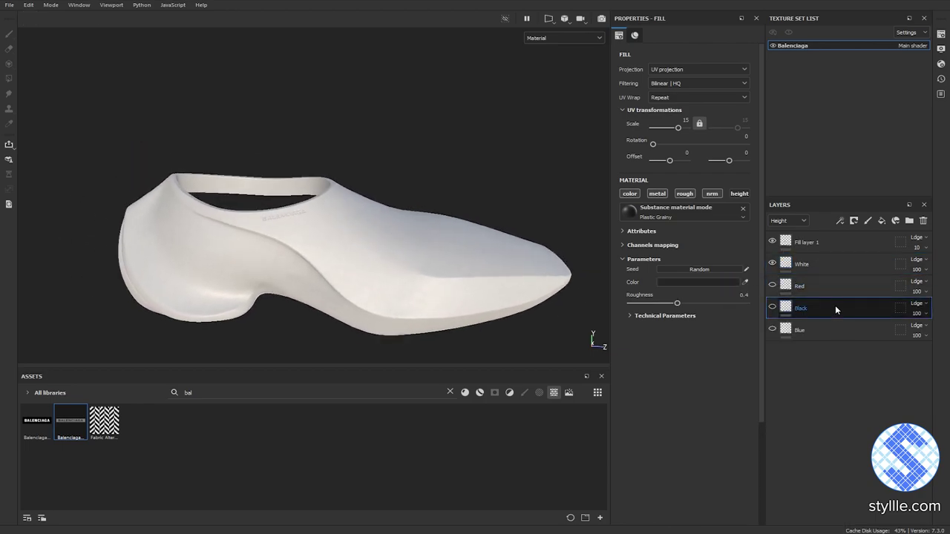
{"action": "key", "text": "ctrl+d"}
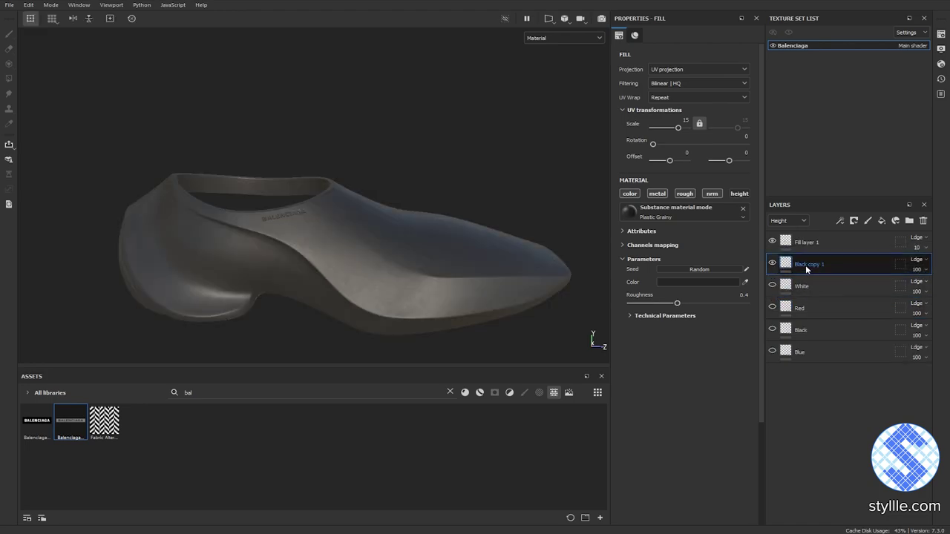
{"action": "double_click", "coordinate": [834, 264]}
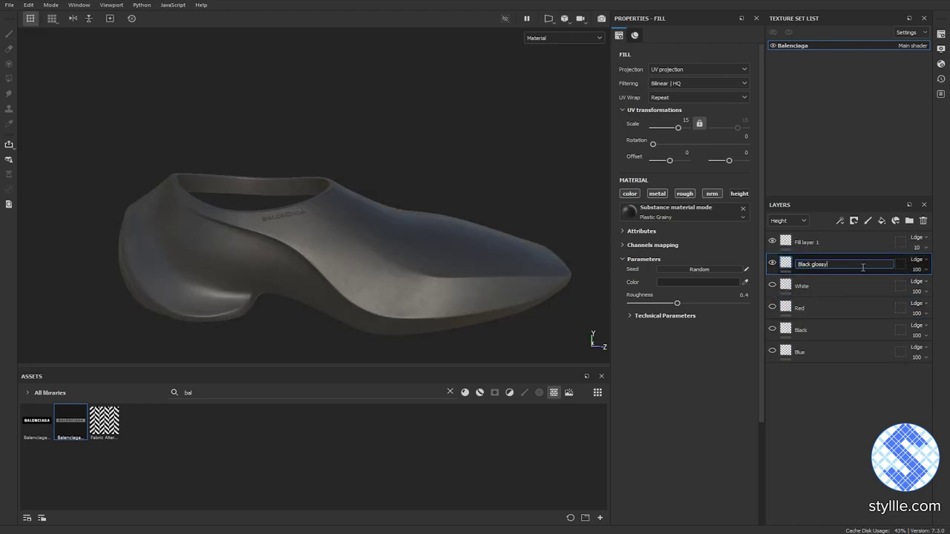
{"action": "key", "text": "Return"}
Set the Black glossy layer's roughness to 0.14 and its UV scale to 20.
{"action": "left_click_drag", "start_coordinate": [677, 302], "coordinate": [647, 303]}
{"action": "left_click_drag", "start_coordinate": [405, 216], "coordinate": [460, 252], "text": "alt"}
Show the layers' Normal channel and lower the Black glossy layer's normal opacity to 39.
{"action": "left_click", "coordinate": [788, 221]}
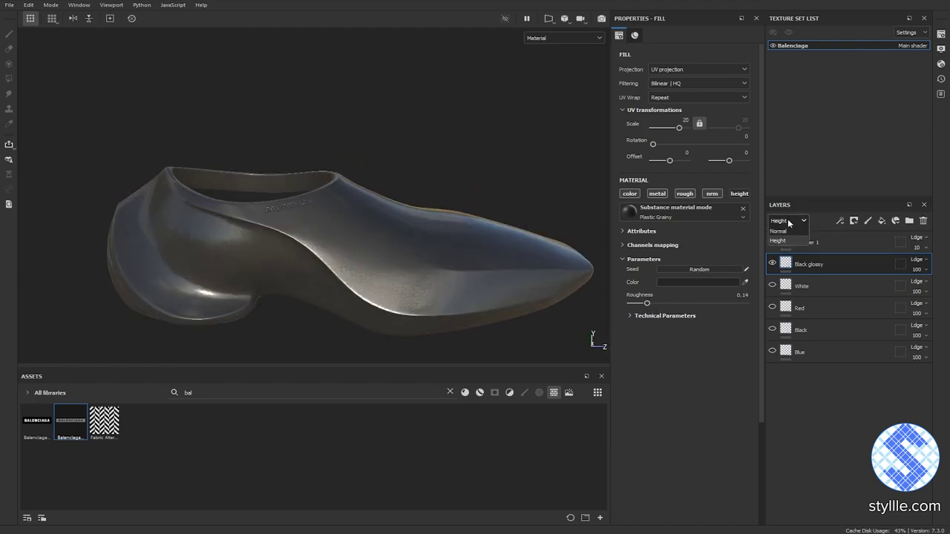
{"action": "left_click", "coordinate": [848, 266]}
{"action": "left_click", "coordinate": [923, 272]}
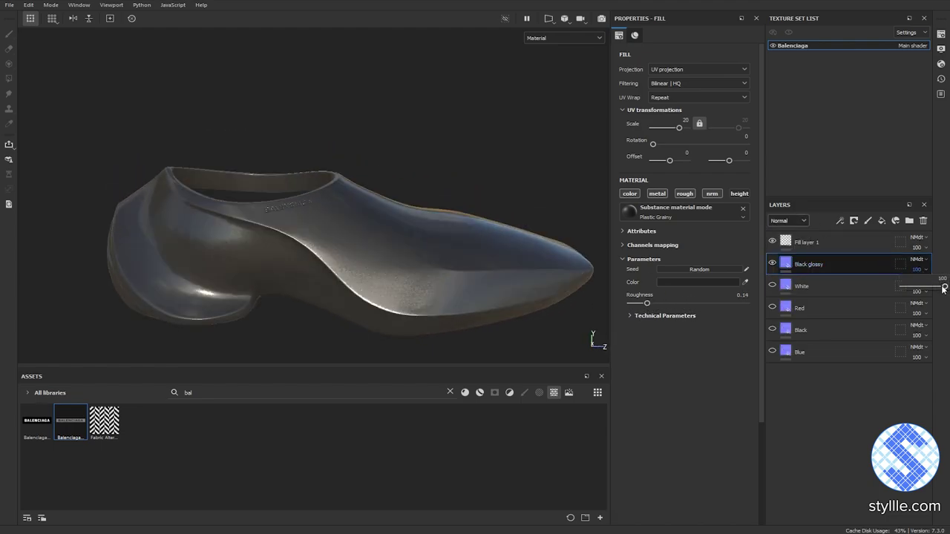
{"action": "left_click_drag", "start_coordinate": [943, 289], "coordinate": [919, 288]}
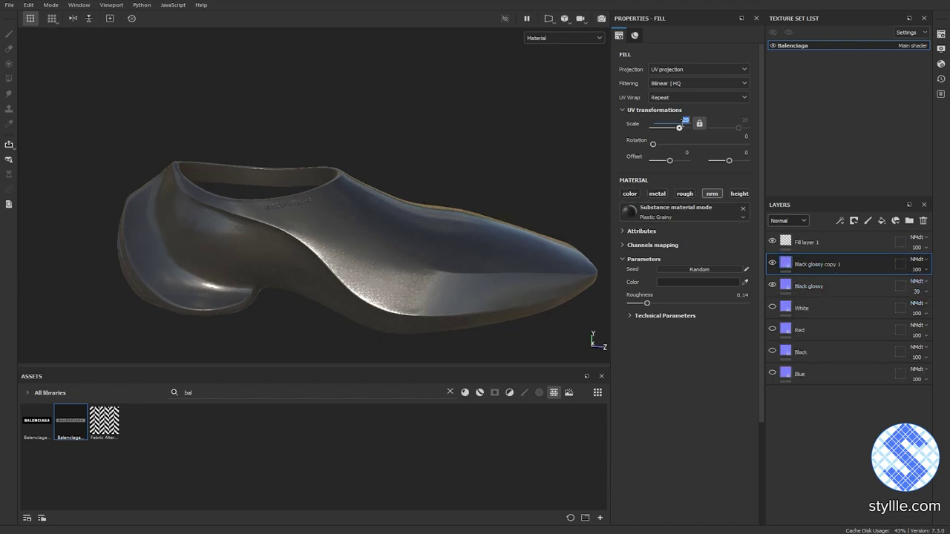
Give the normal-only copy of the Black glossy layer a UV scale of -0.1 and lower its normal opacity to 7.
{"action": "left_click_drag", "start_coordinate": [686, 121], "coordinate": [668, 131]}
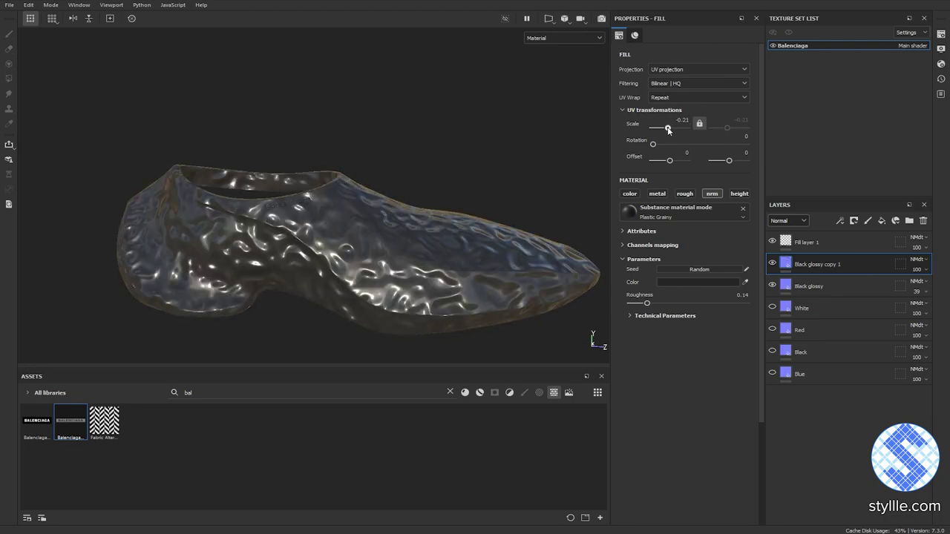
{"action": "key", "text": "BackSpace"}
{"action": "key", "text": "Return"}
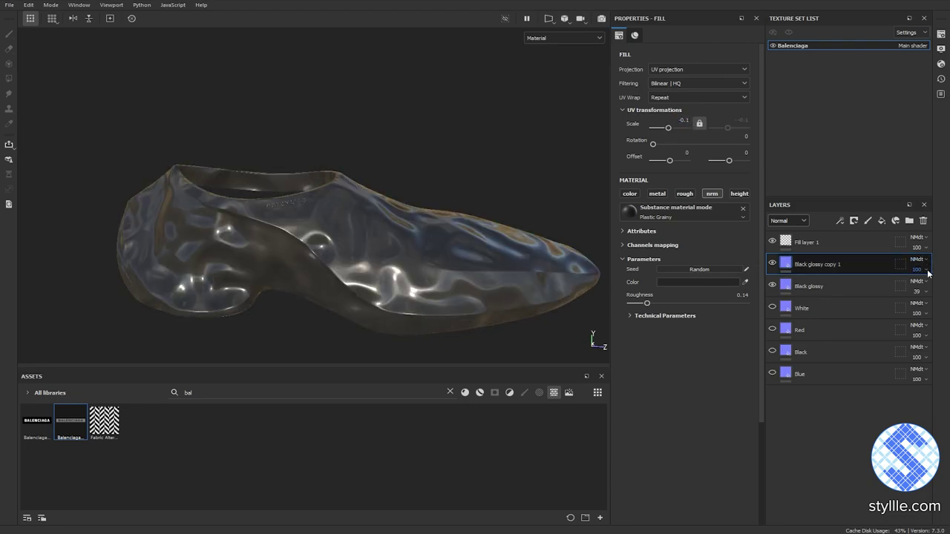
{"action": "left_click_drag", "start_coordinate": [941, 287], "coordinate": [904, 289]}
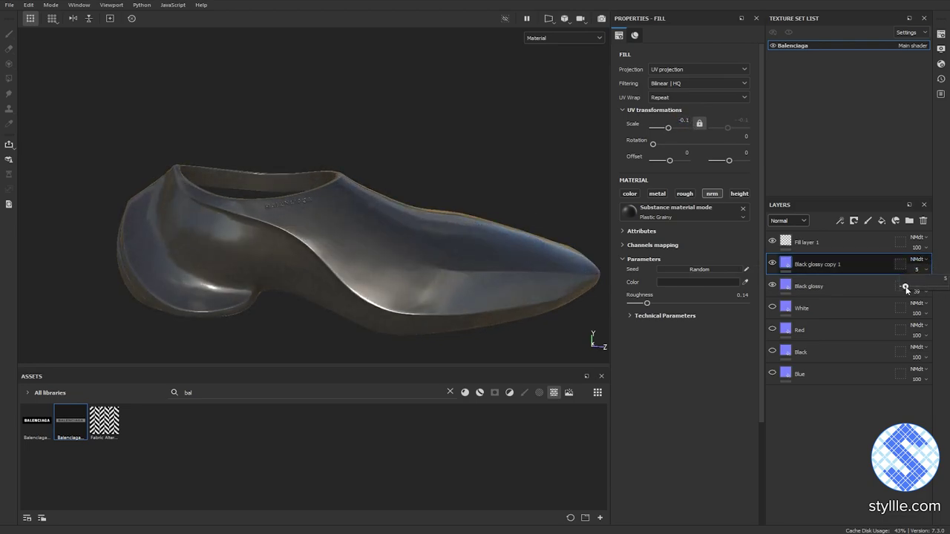
Compare the shoe with the Black glossy copy hidden and shown, and set that copy's UV scale to -0.05.
{"action": "left_click", "coordinate": [771, 265]}
{"action": "left_click", "coordinate": [772, 265]}
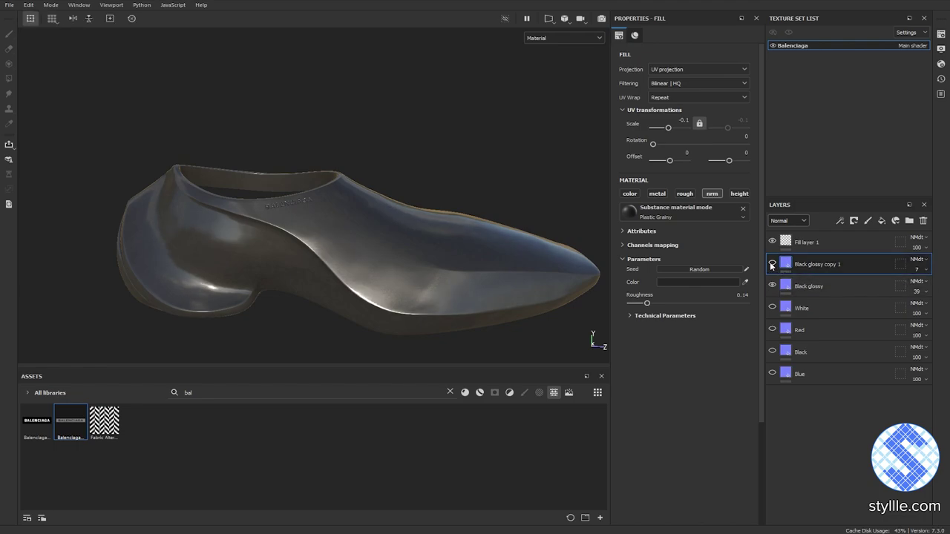
{"action": "left_click", "coordinate": [771, 265]}
{"action": "left_click", "coordinate": [771, 265]}
{"action": "mouse_move", "coordinate": [443, 257]}
{"action": "left_mouse_down", "text": "alt"}
{"action": "mouse_move", "coordinate": [428, 255]}
{"action": "mouse_move", "coordinate": [437, 240]}
{"action": "mouse_move", "coordinate": [445, 250]}
{"action": "left_mouse_up", "text": "alt"}
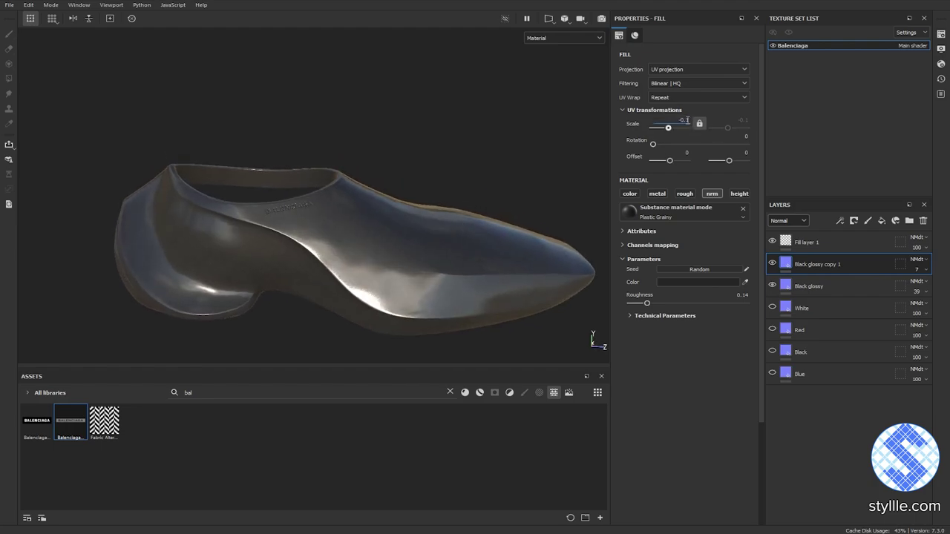
{"action": "type", "text": "05"}
{"action": "key", "text": "Return"}
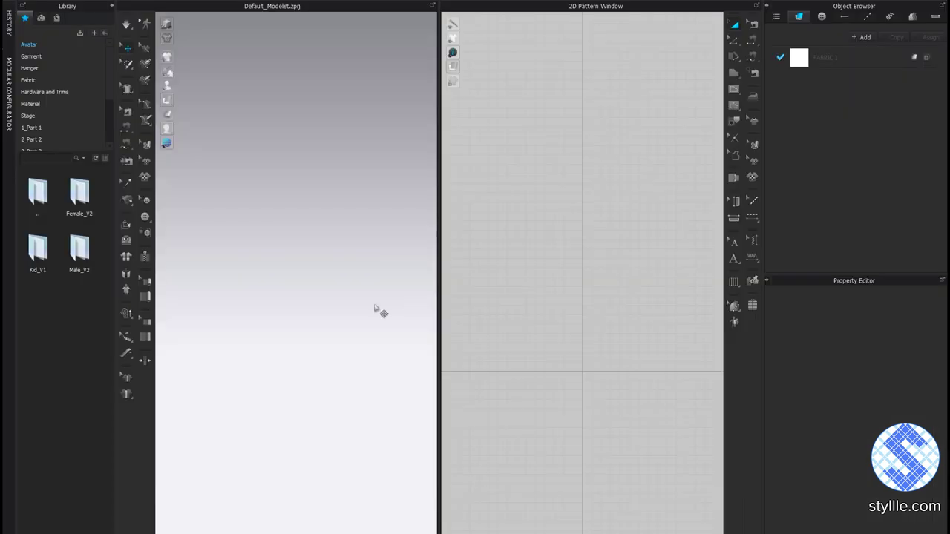
Switch to CLO, load the MV2 avatar from the Male_V2 library folder and put the red Balenciaga shoes on it.
{"action": "double_click", "coordinate": [75, 257]}
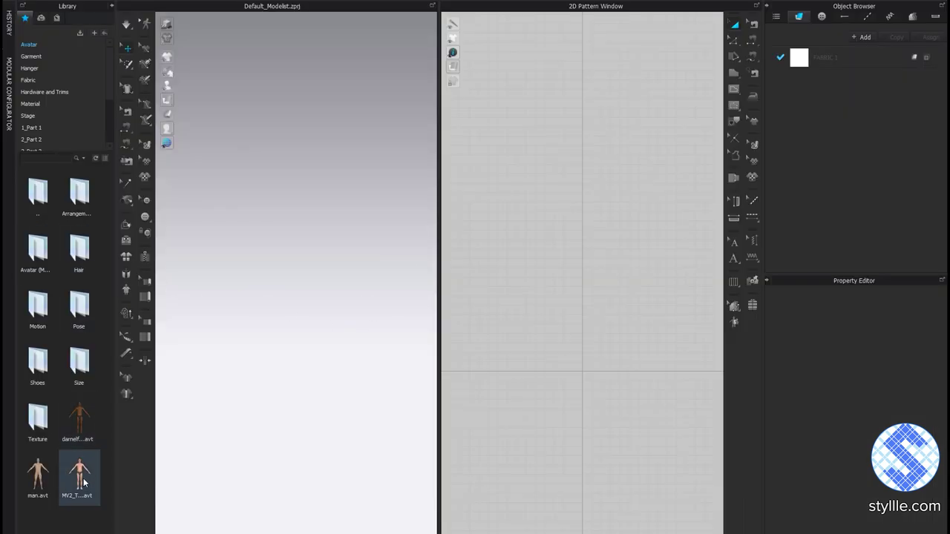
{"action": "double_click", "coordinate": [79, 479]}
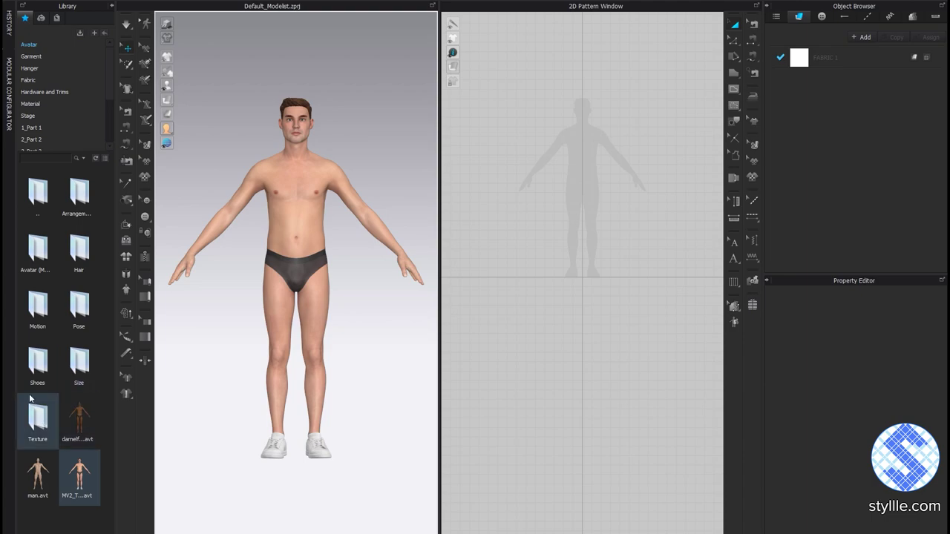
{"action": "double_click", "coordinate": [37, 364]}
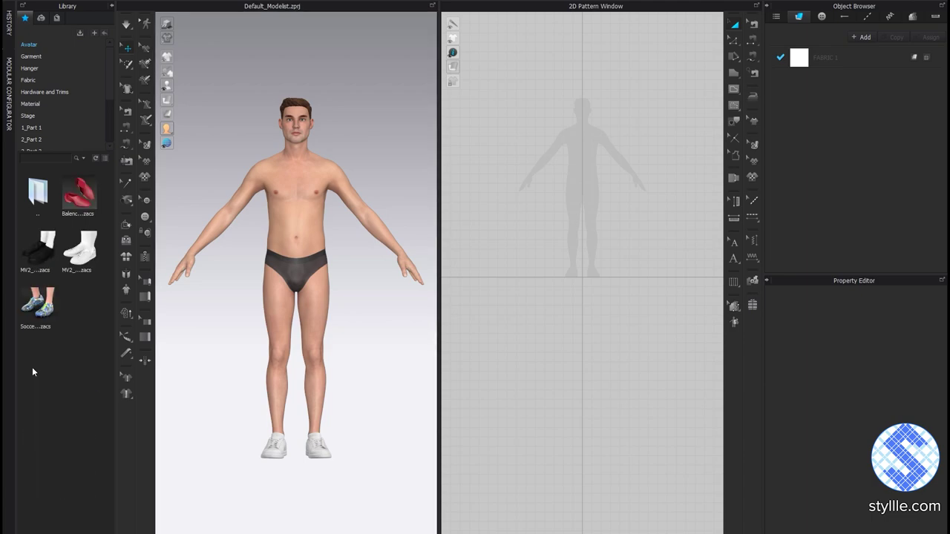
{"action": "double_click", "coordinate": [78, 199]}
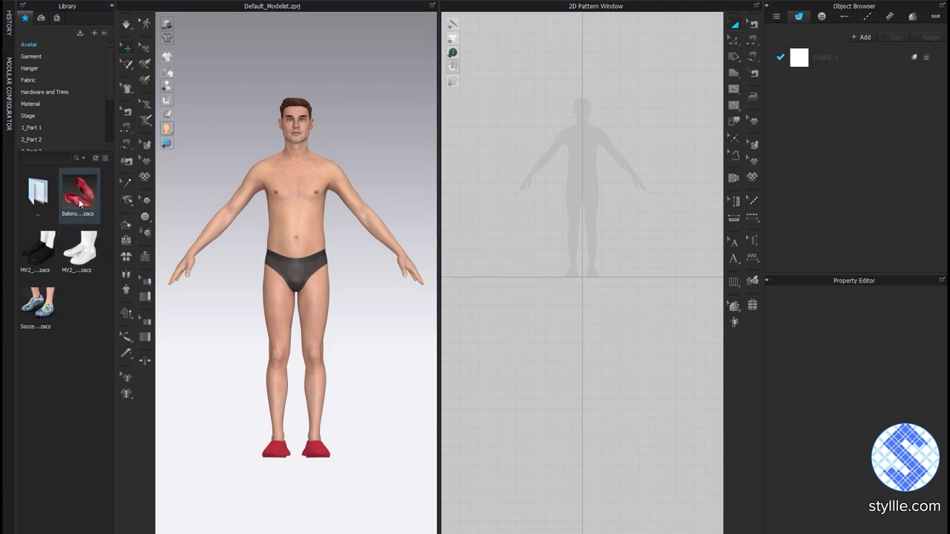
{"action": "mouse_move", "coordinate": [363, 371]}
{"action": "right_mouse_down"}
{"action": "mouse_move", "coordinate": [263, 371]}
{"action": "mouse_move", "coordinate": [220, 388]}
{"action": "mouse_move", "coordinate": [368, 392]}
{"action": "mouse_move", "coordinate": [279, 382]}
{"action": "mouse_move", "coordinate": [364, 390]}
{"action": "mouse_move", "coordinate": [360, 379]}
{"action": "right_mouse_up"}
Load the MV2 motion file onto the avatar, accepting the move to start position with transition animation.
{"action": "double_click", "coordinate": [37, 191]}
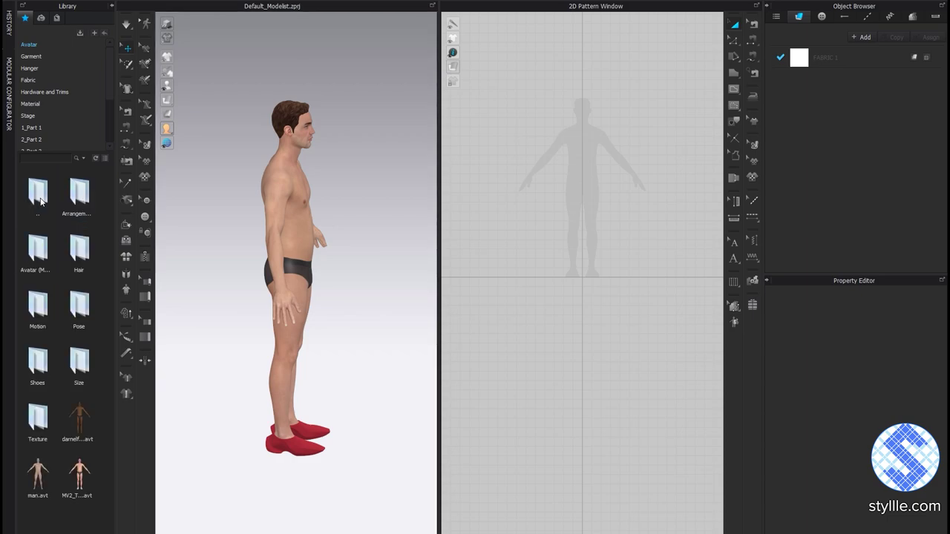
{"action": "double_click", "coordinate": [37, 305]}
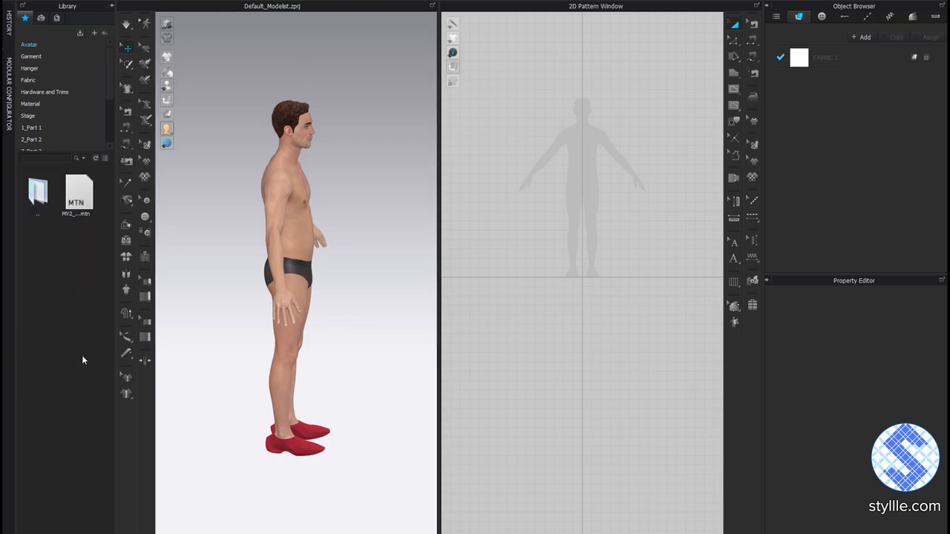
{"action": "double_click", "coordinate": [87, 207]}
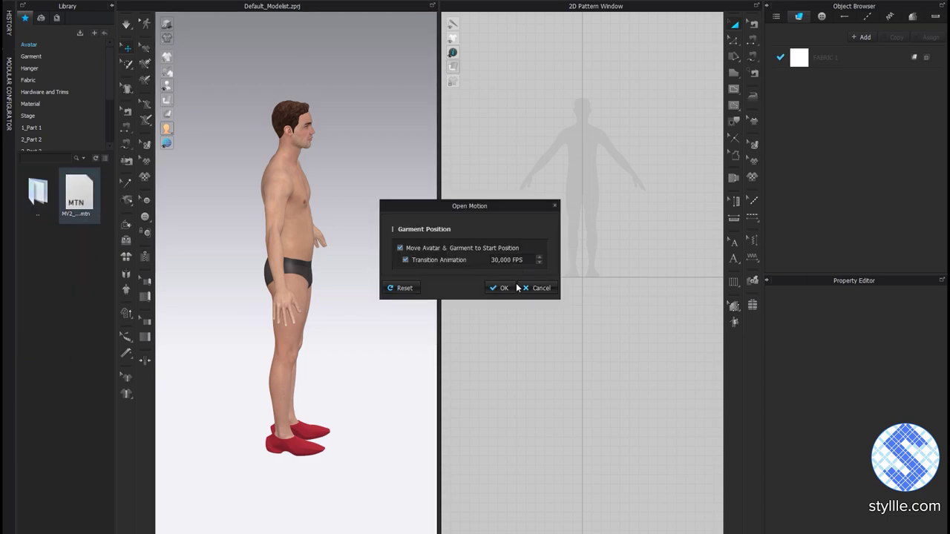
{"action": "left_click", "coordinate": [501, 288]}
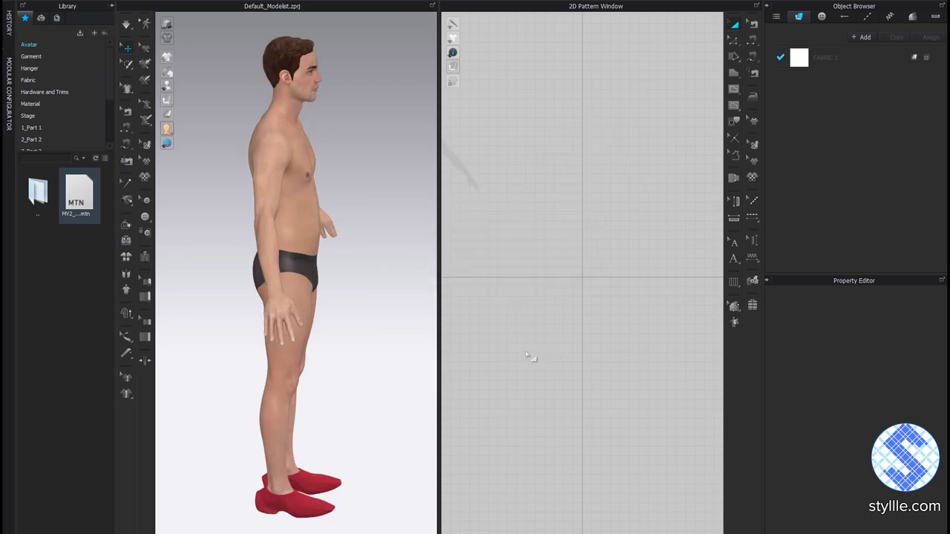
Switch the workspace to Animation mode.
{"action": "left_click", "coordinate": [865, 2]}
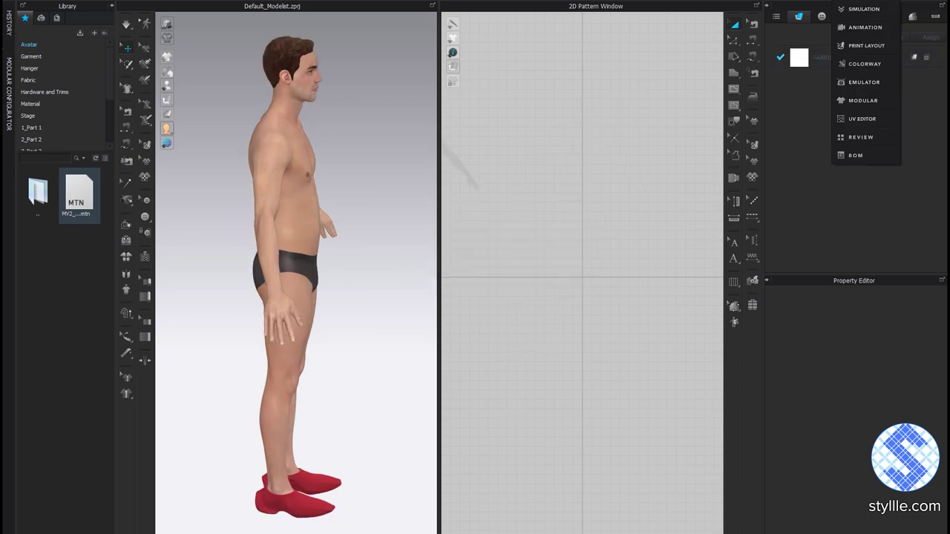
{"action": "left_click", "coordinate": [865, 27]}
{"action": "left_click", "coordinate": [476, 308]}
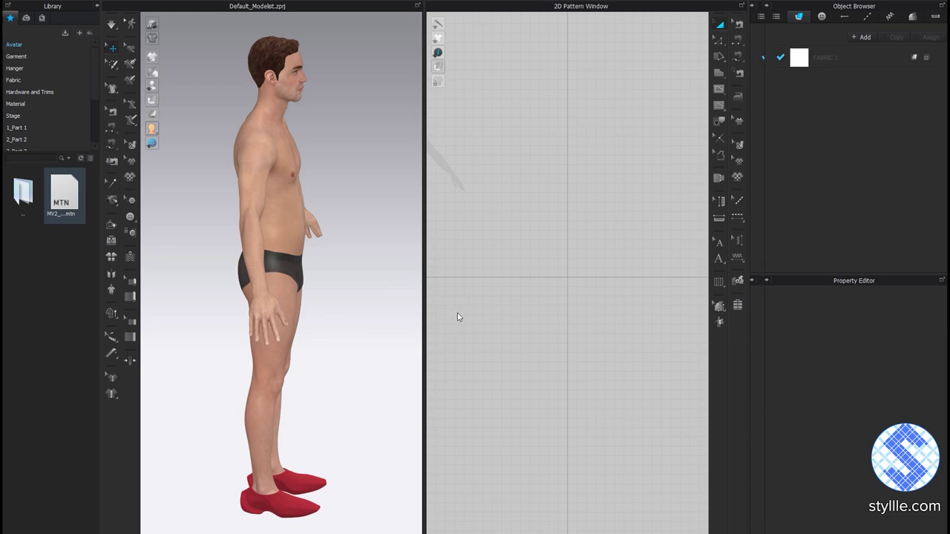